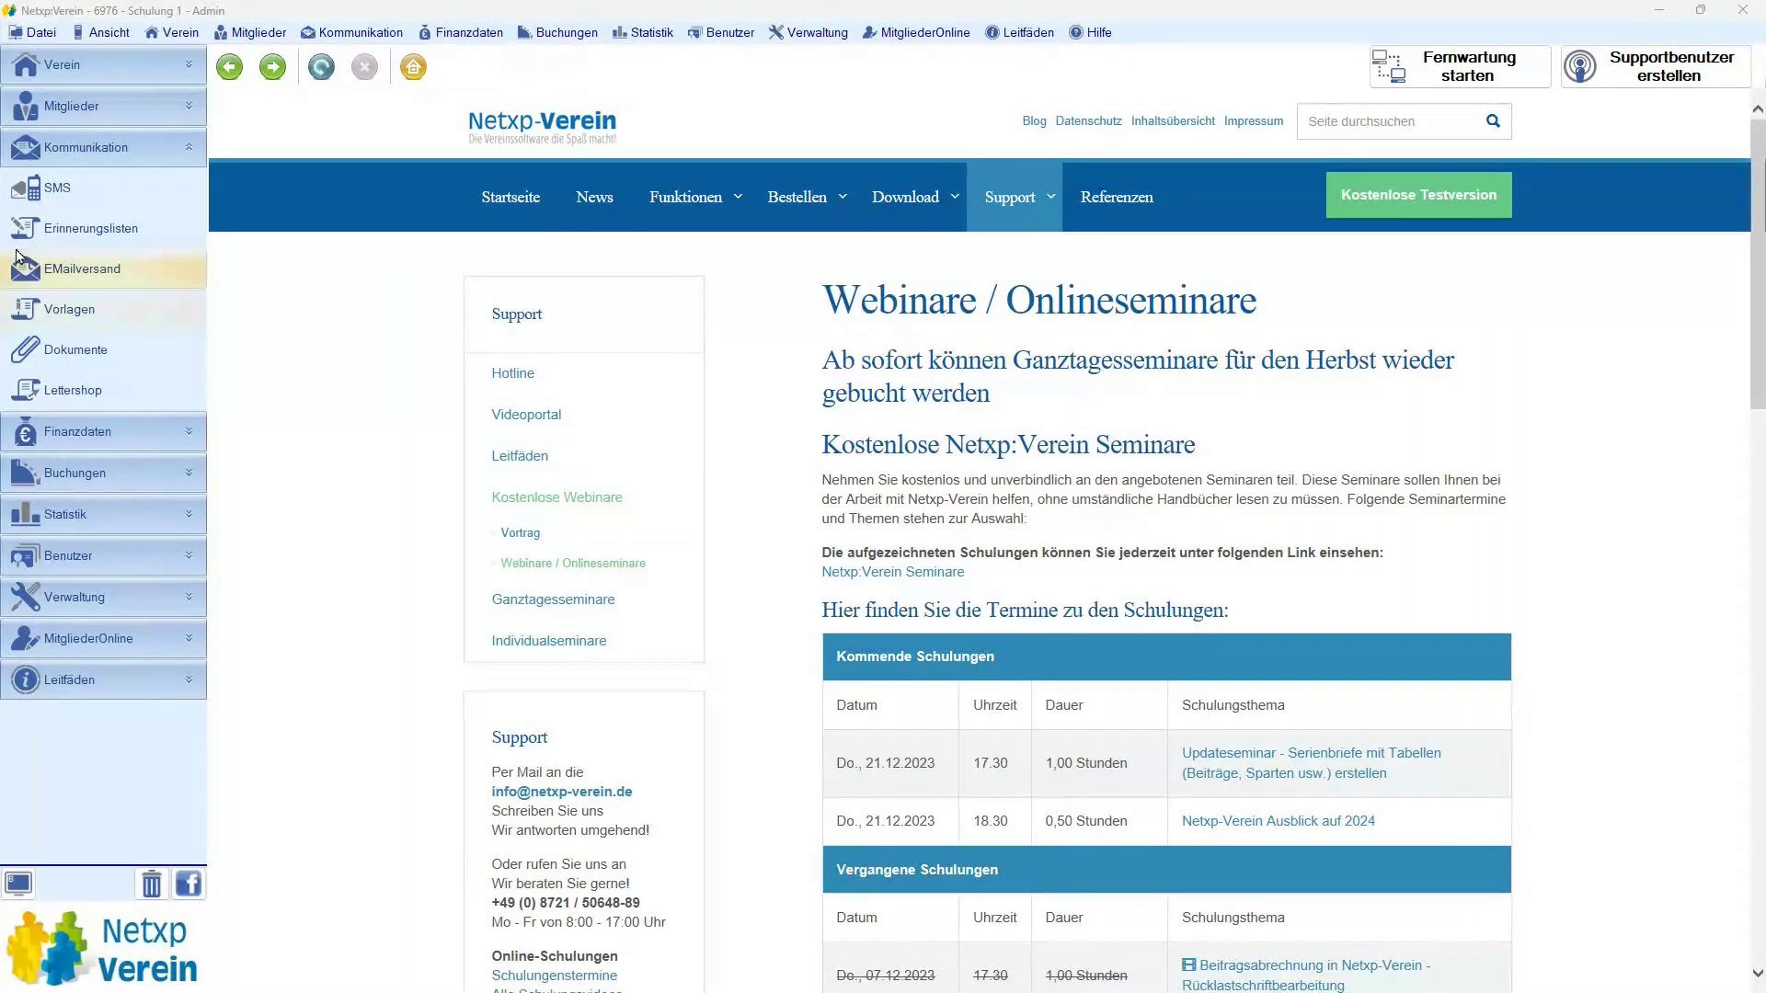
- Show the list of templates, collapse the Netxp:Verein-Standardvorlagen group and select the template "Brief an Mitglied zur Datenüberprüfung"
{"action": "left_click", "coordinate": [37, 309]}
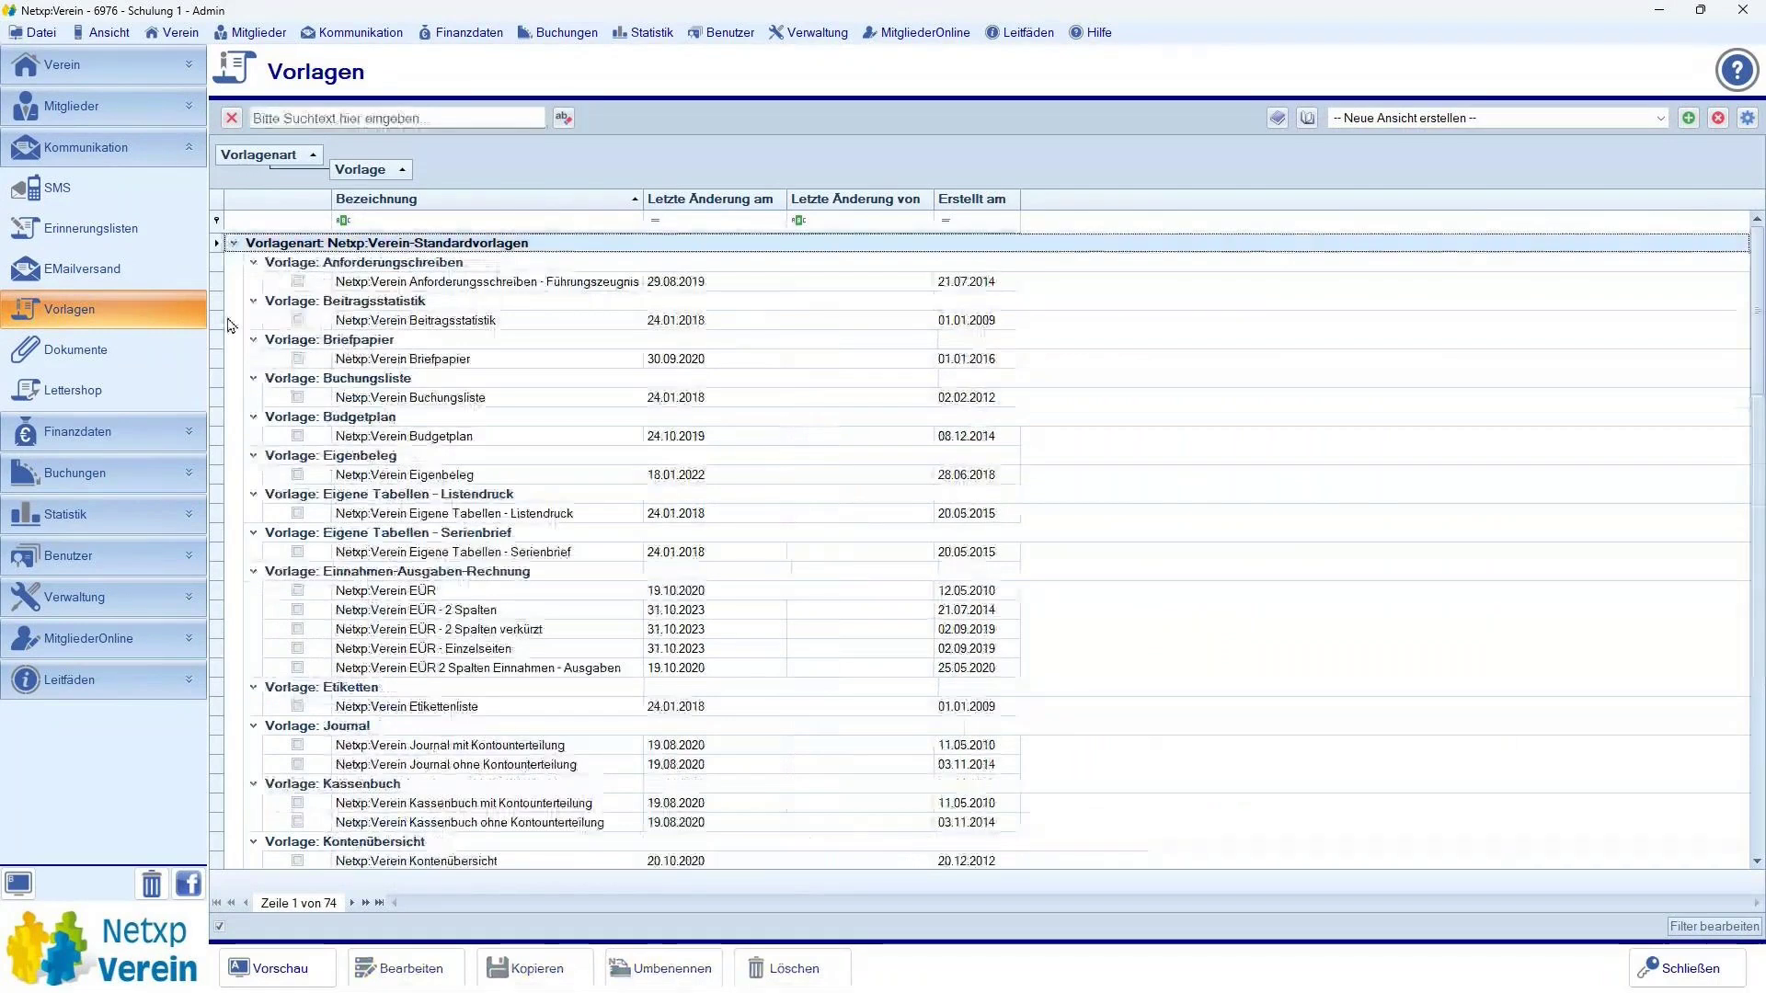
{"action": "left_click", "coordinate": [241, 244]}
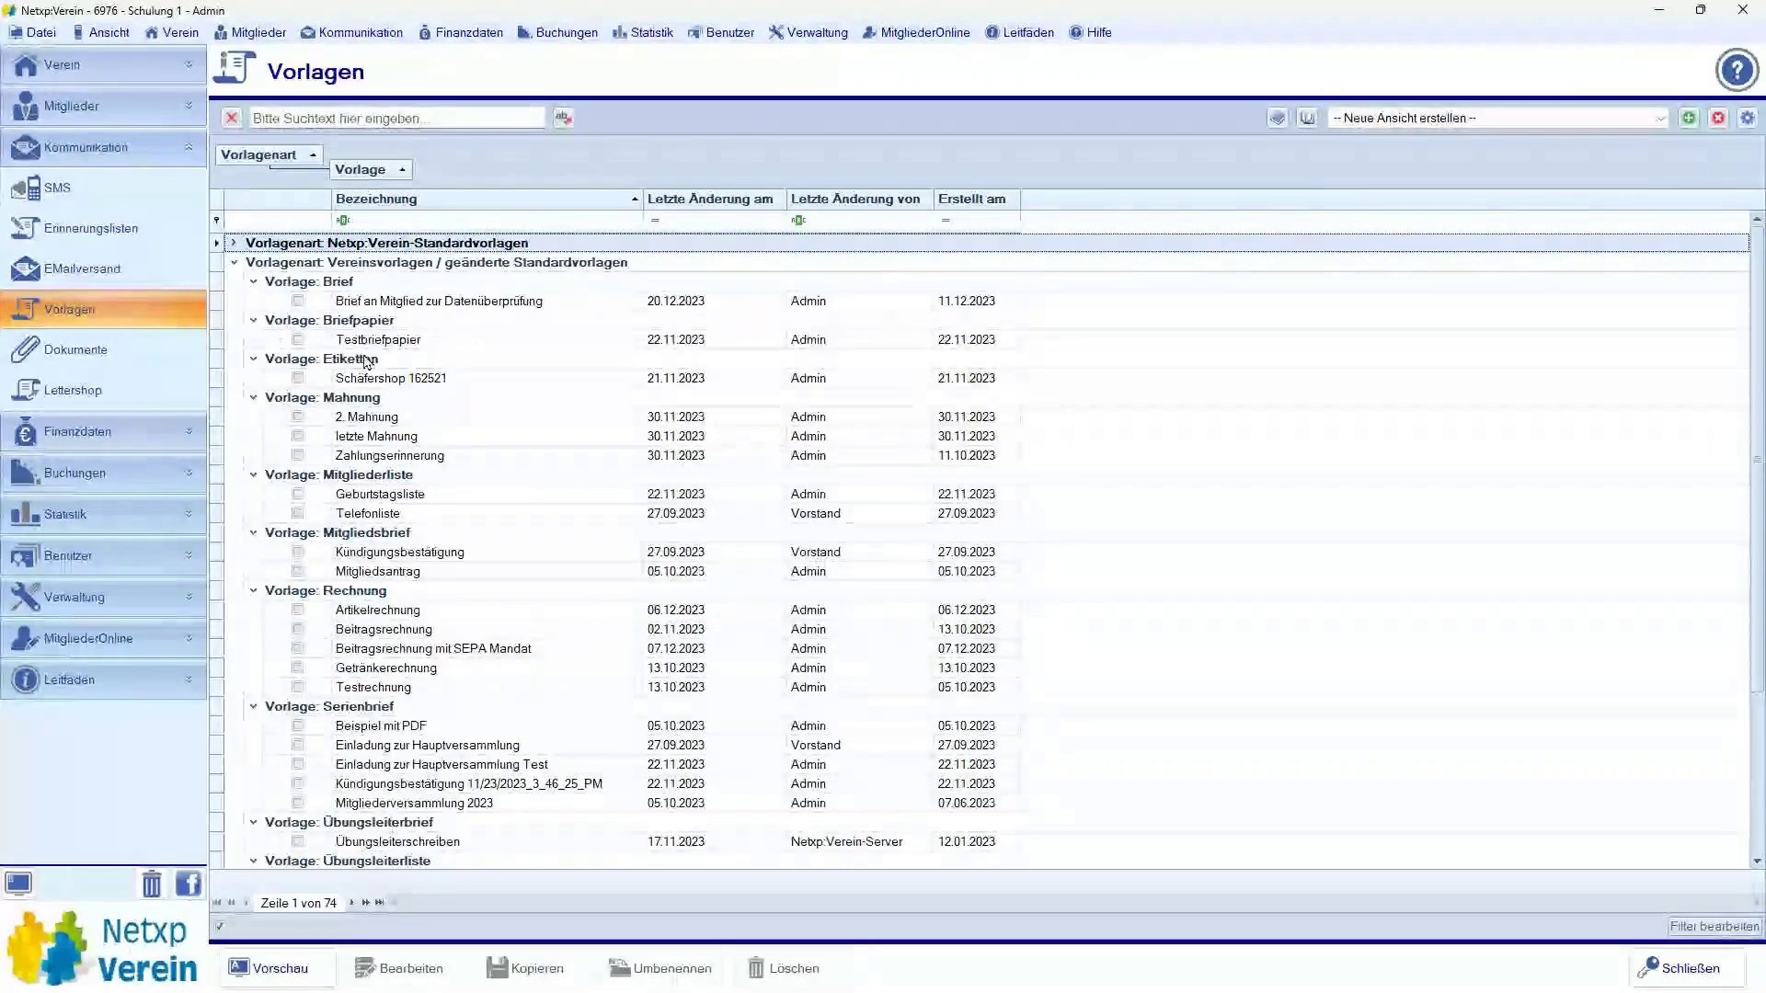
{"action": "key", "text": "Down"}
{"action": "key", "text": "Down"}
{"action": "key", "text": "Down"}
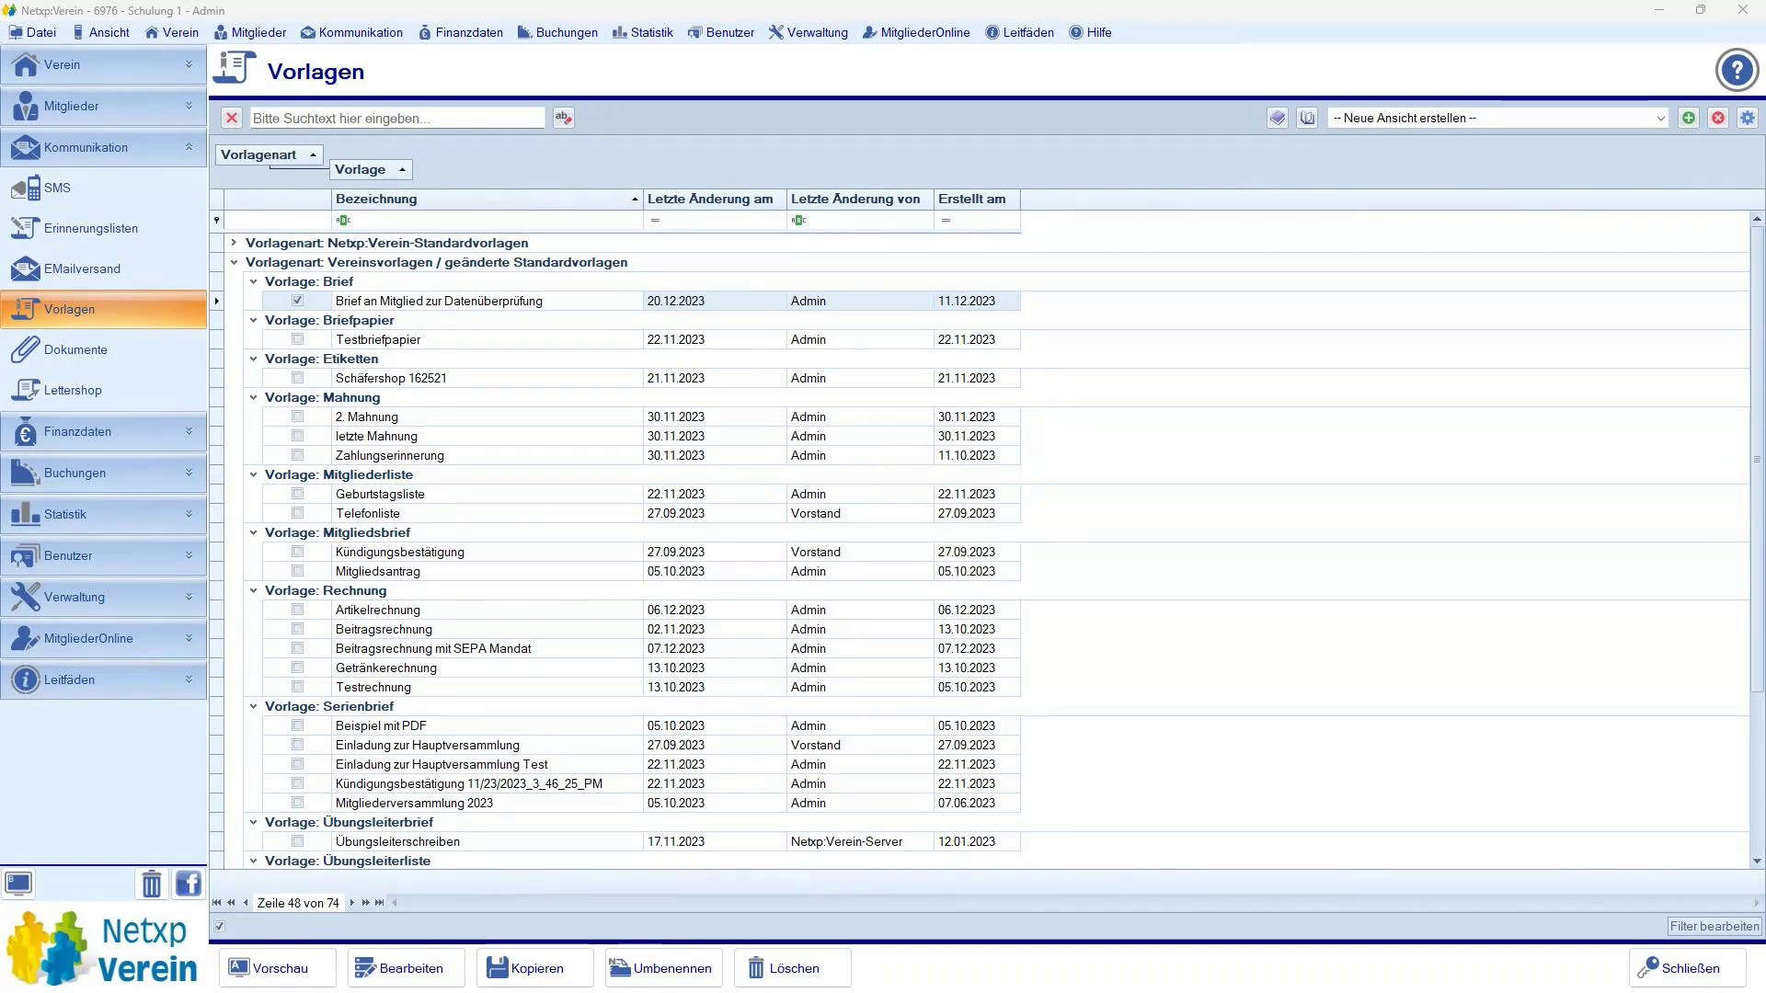
{"action": "left_click", "coordinate": [1306, 319]}
{"action": "left_click", "coordinate": [1285, 303]}
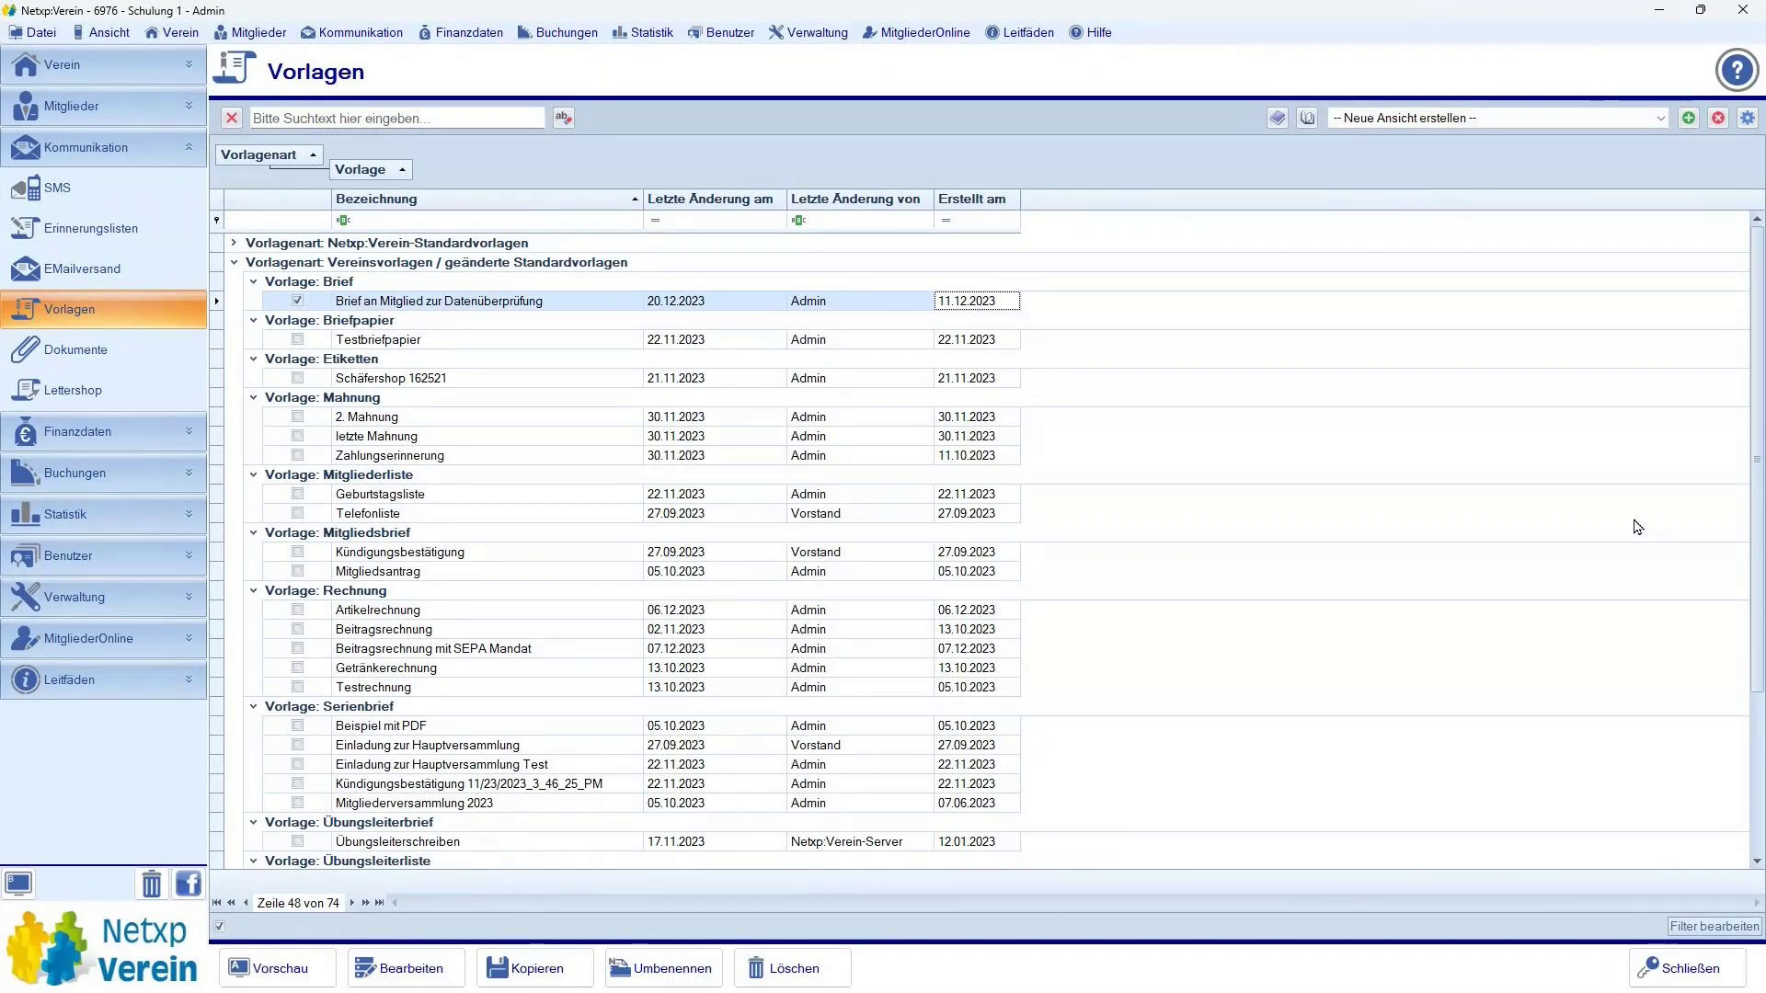
- Preview the template "Brief an Mitglied zur Datenüberprüfung", check its layout and close the print preview
{"action": "left_click", "coordinate": [402, 303]}
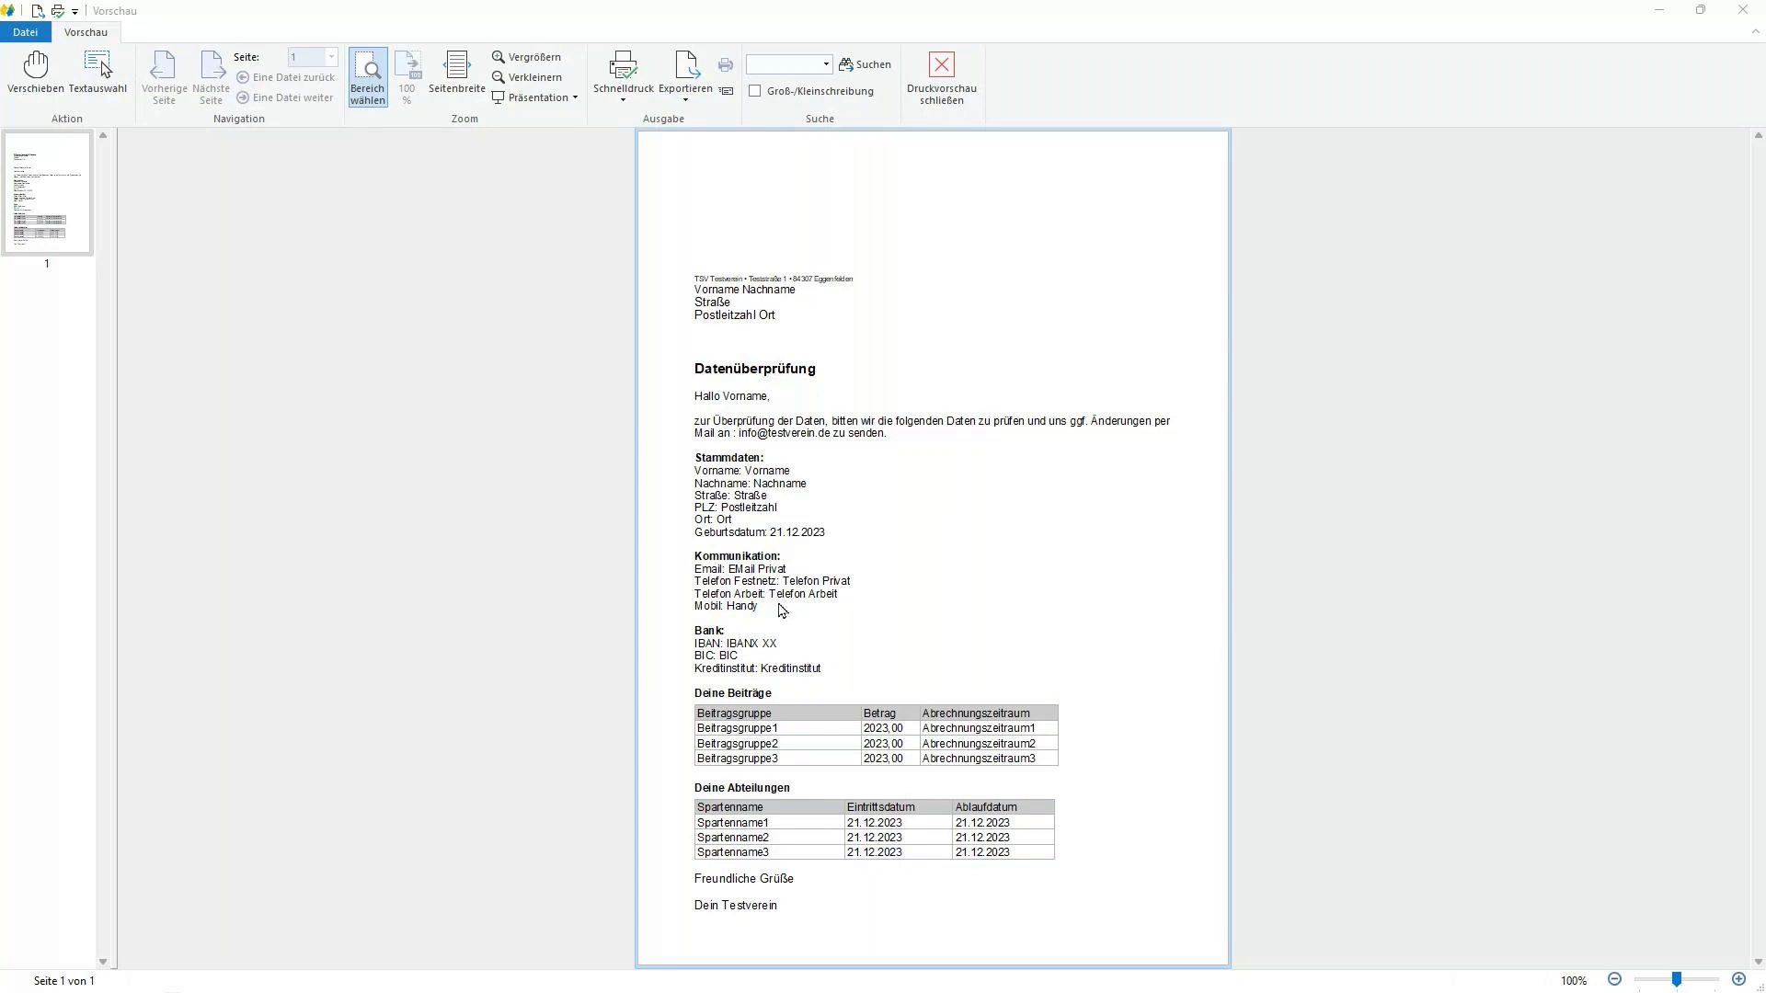
{"action": "left_click", "coordinate": [1371, 172]}
{"action": "left_click", "coordinate": [954, 69]}
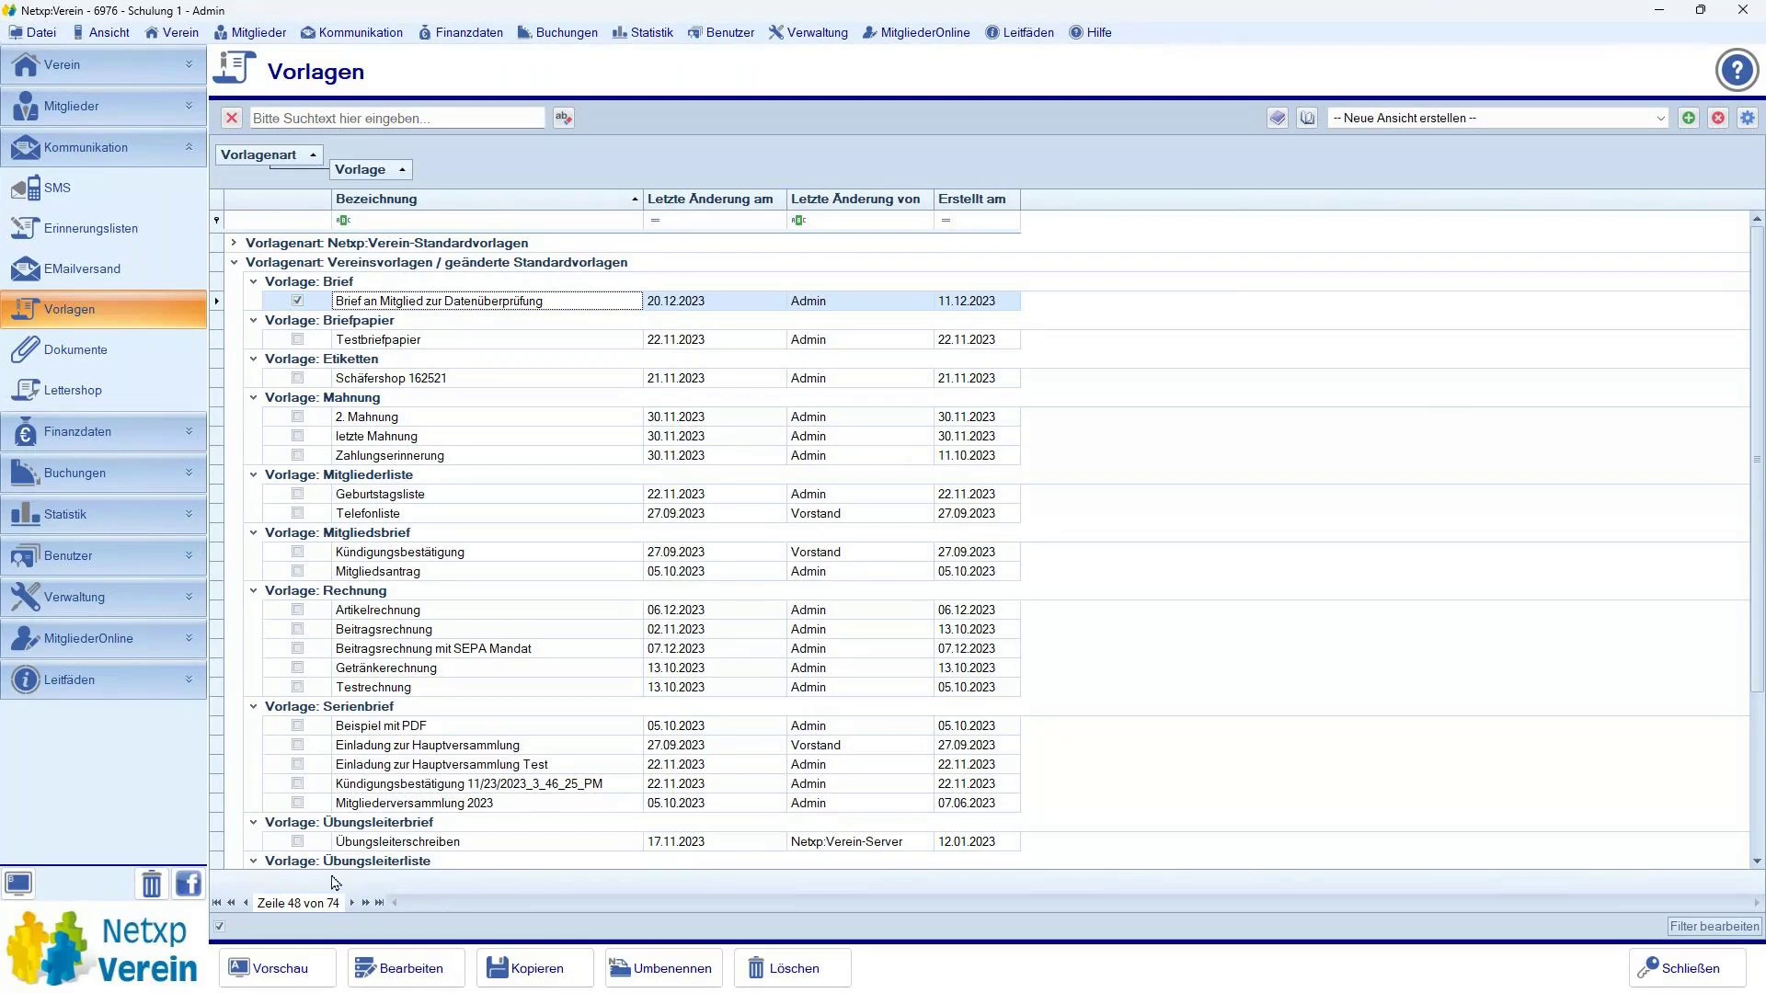
- Copy the template "Brief an Mitglied zur Datenüberprüfung" under the name "Seminar 21.12.2023"
{"action": "left_click", "coordinate": [529, 969]}
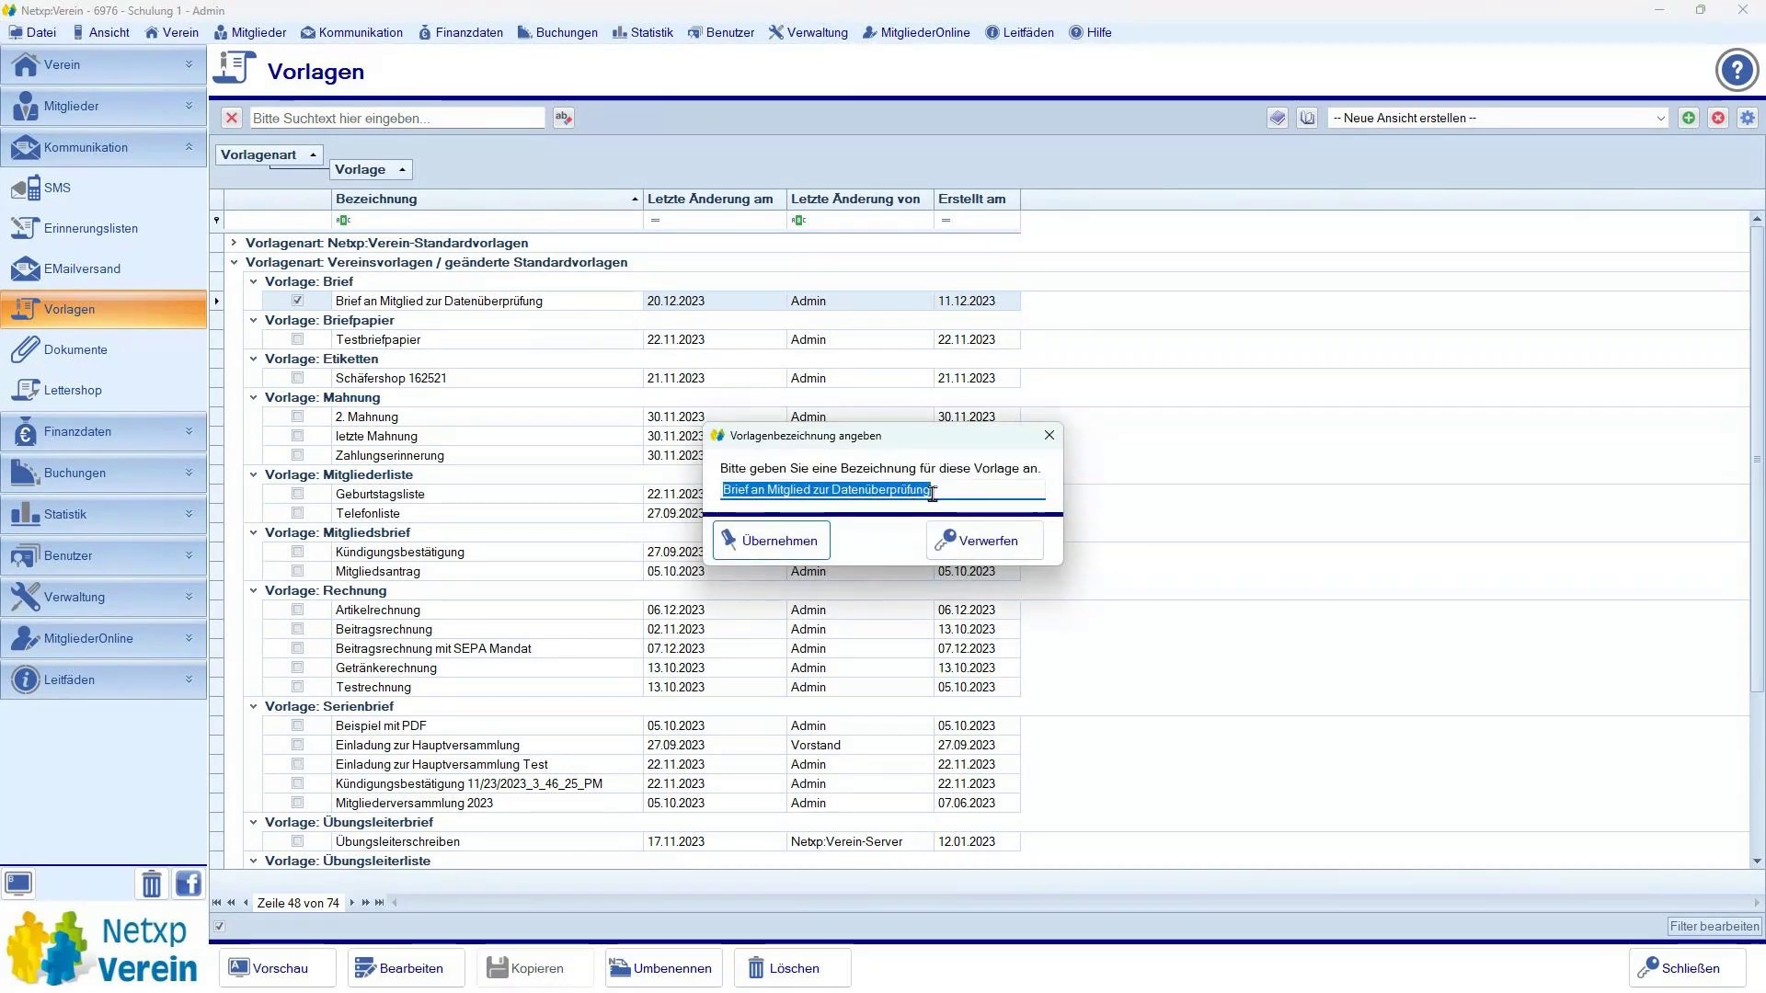
{"action": "type", "text": "Seminar"}
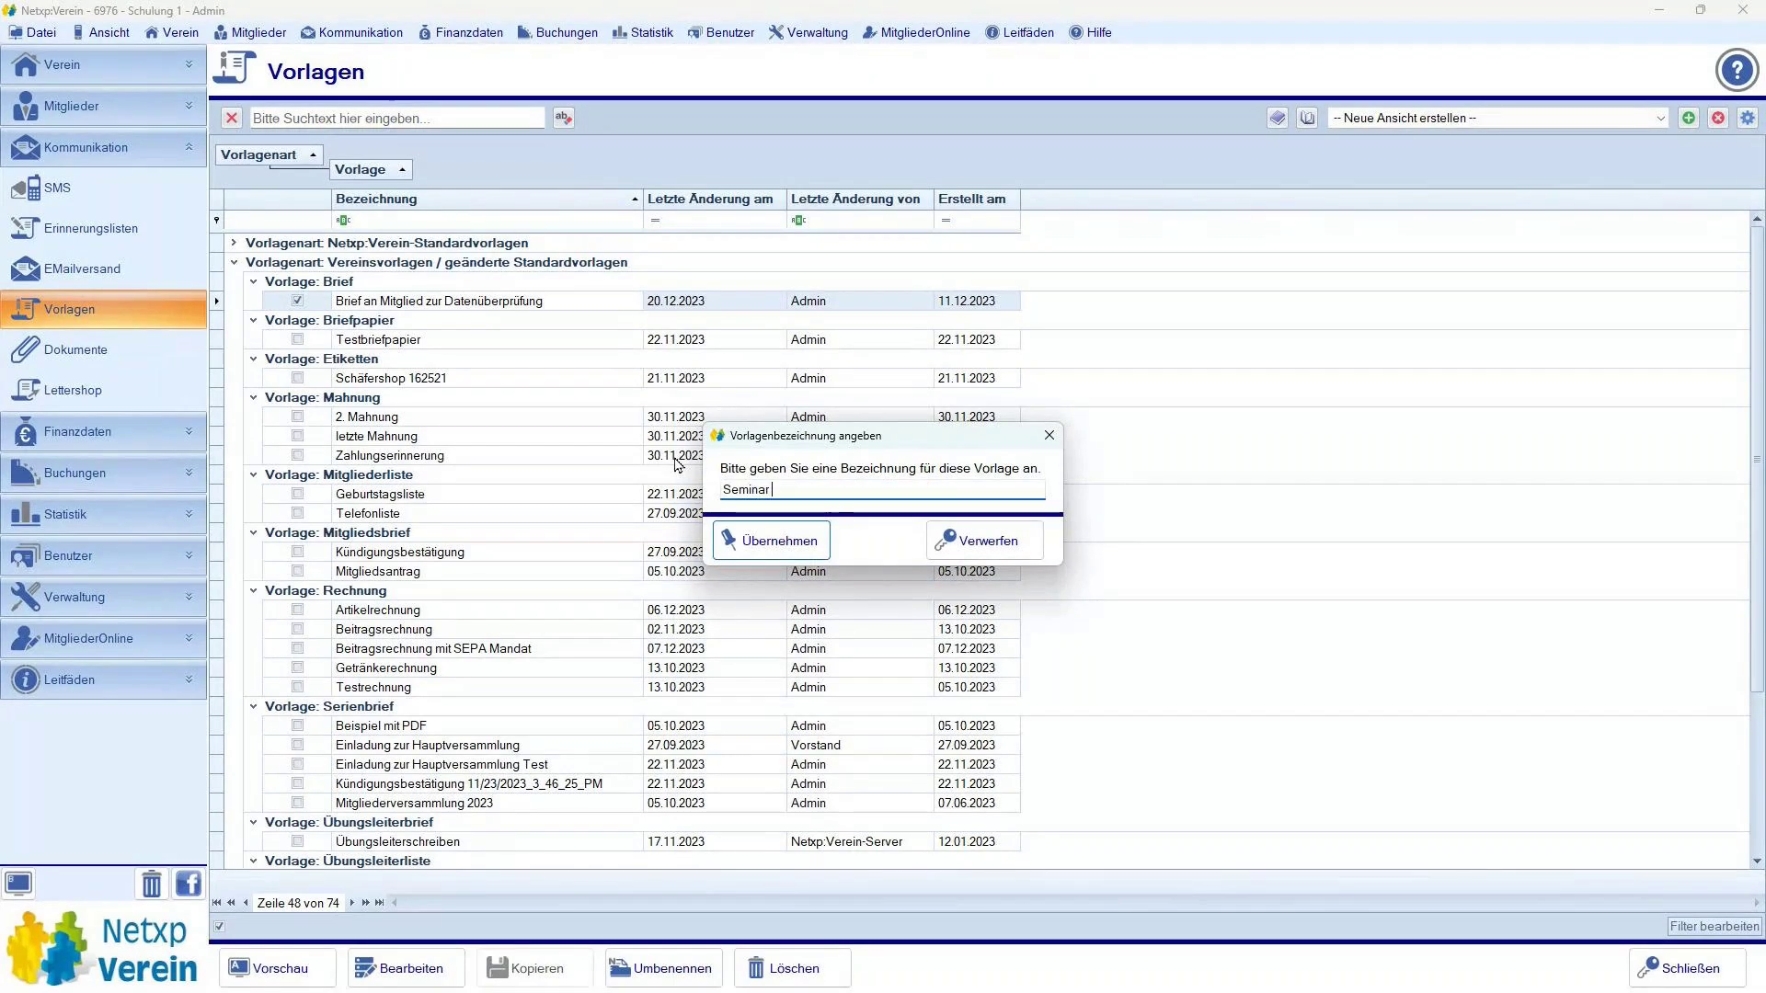
{"action": "type", "text": " 21.12.2023"}
{"action": "left_click", "coordinate": [775, 550]}
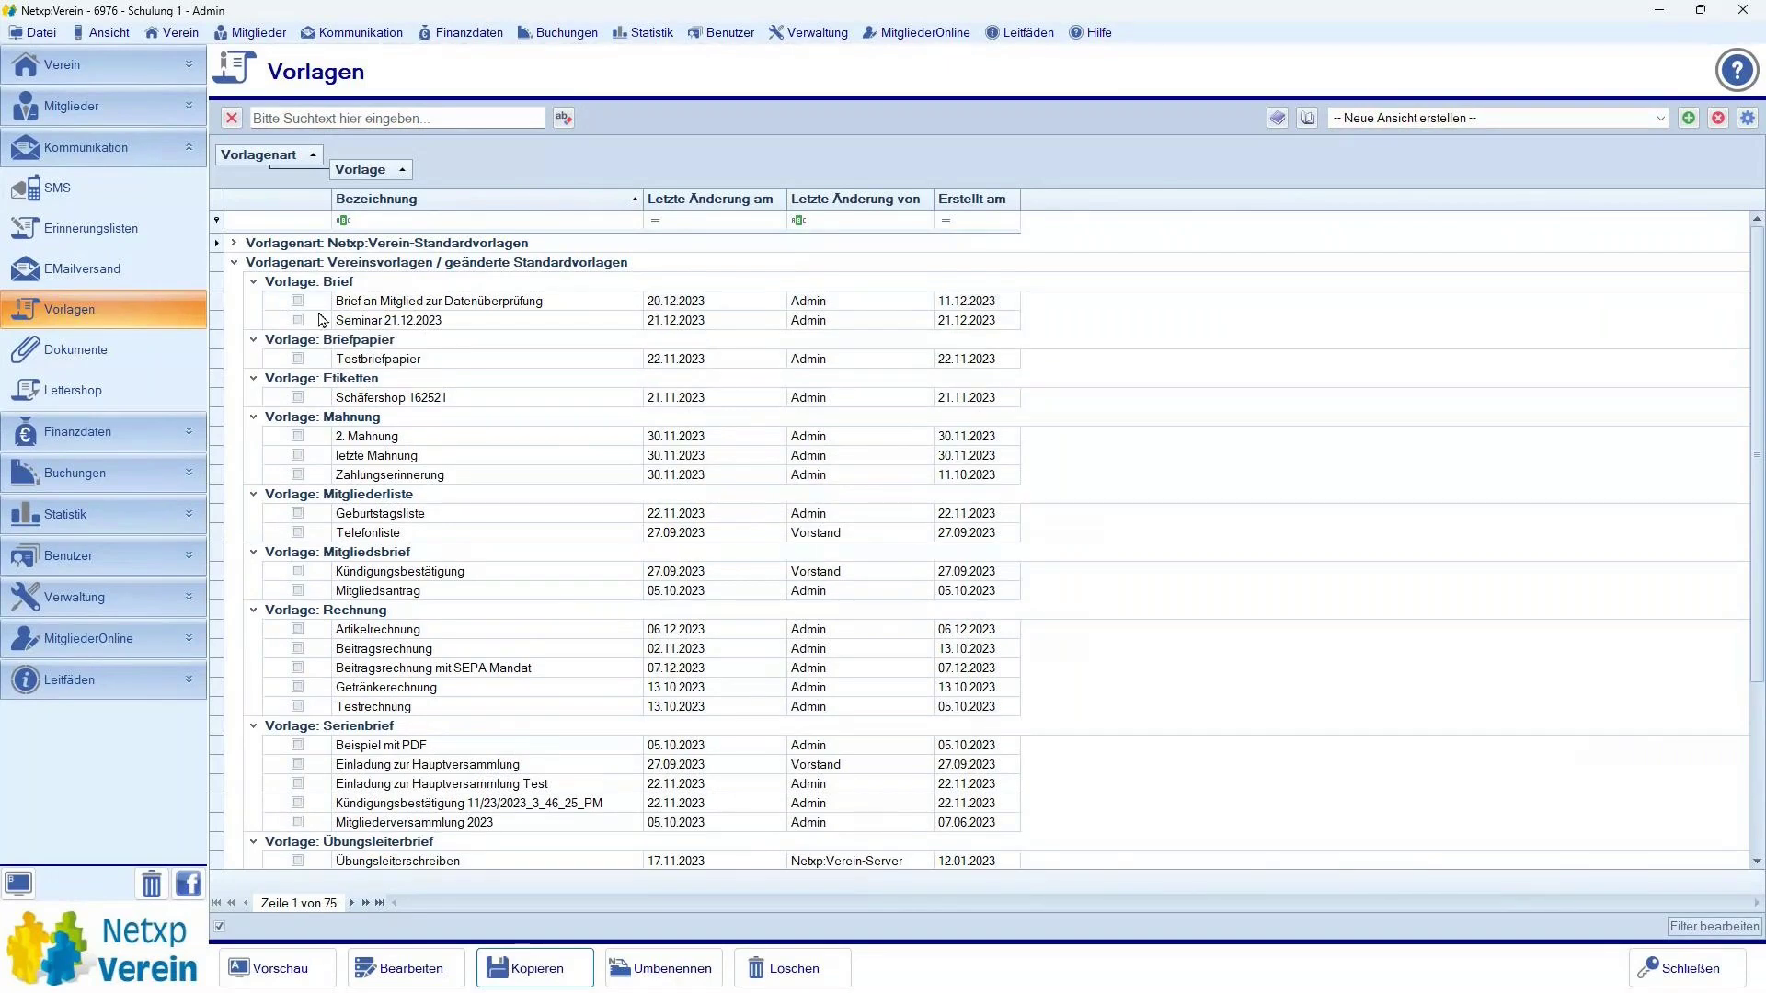
- Open the template "Seminar 21.12.2023" for editing and maximize the template editor window
{"action": "left_click", "coordinate": [298, 321]}
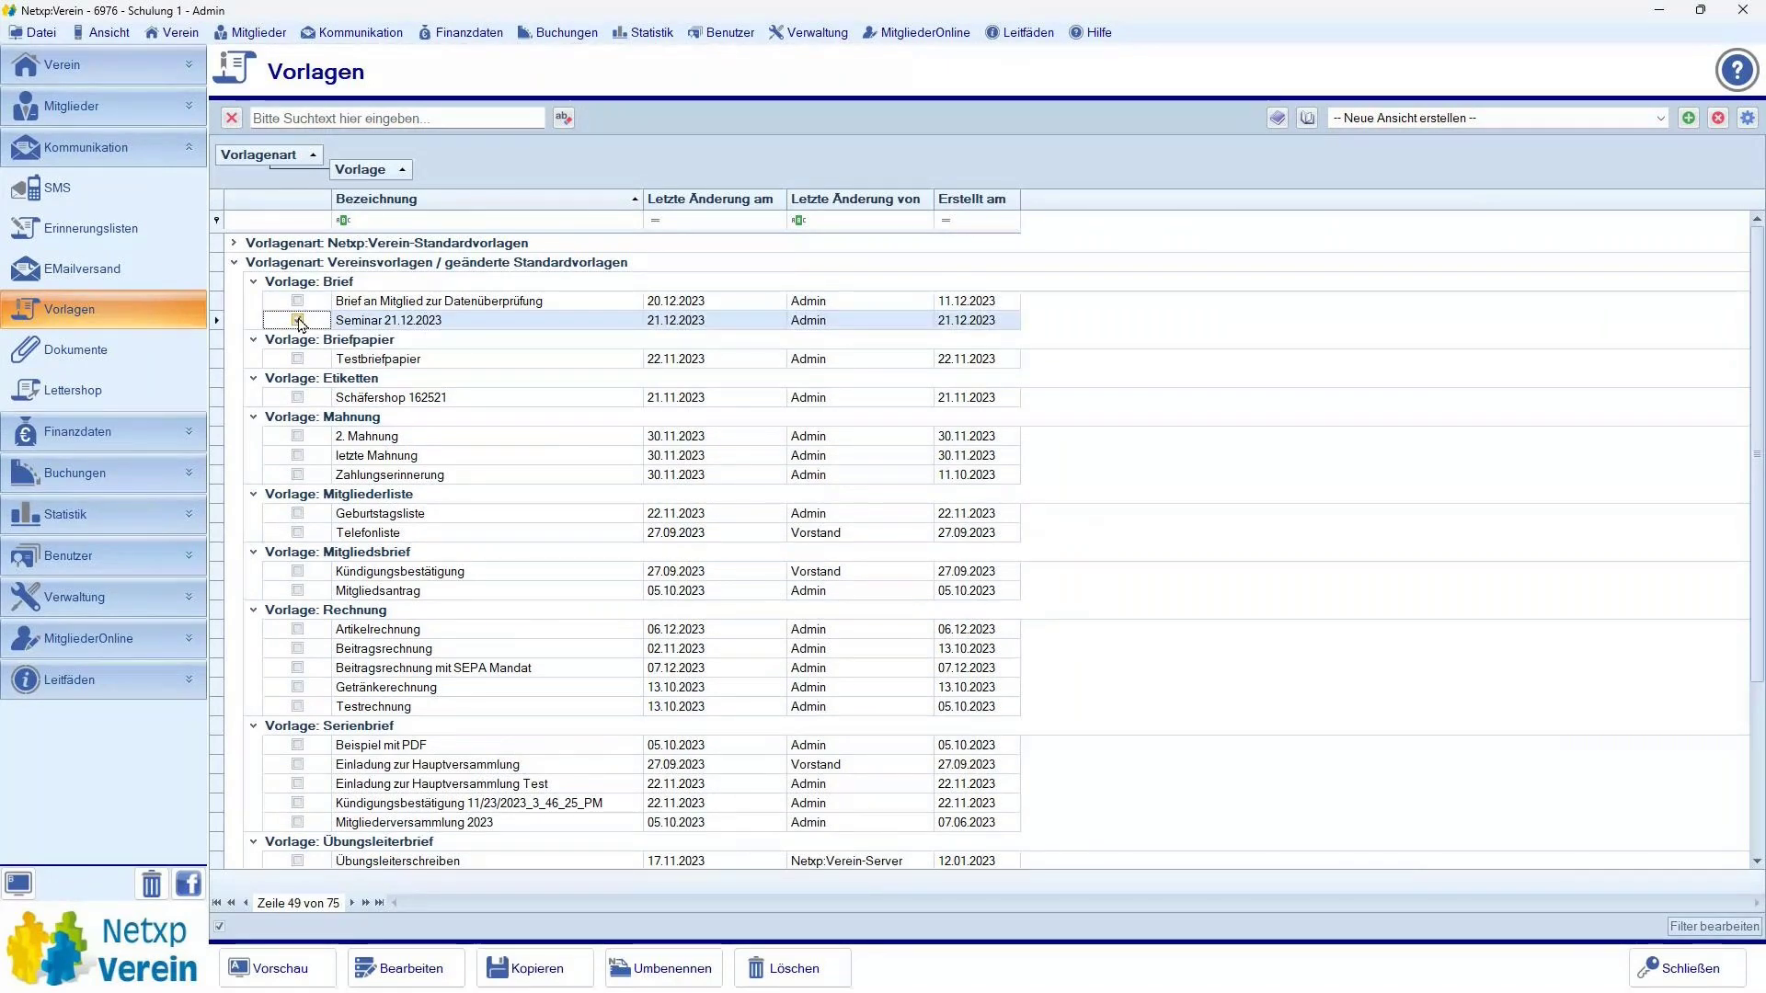
{"action": "left_click", "coordinate": [408, 971]}
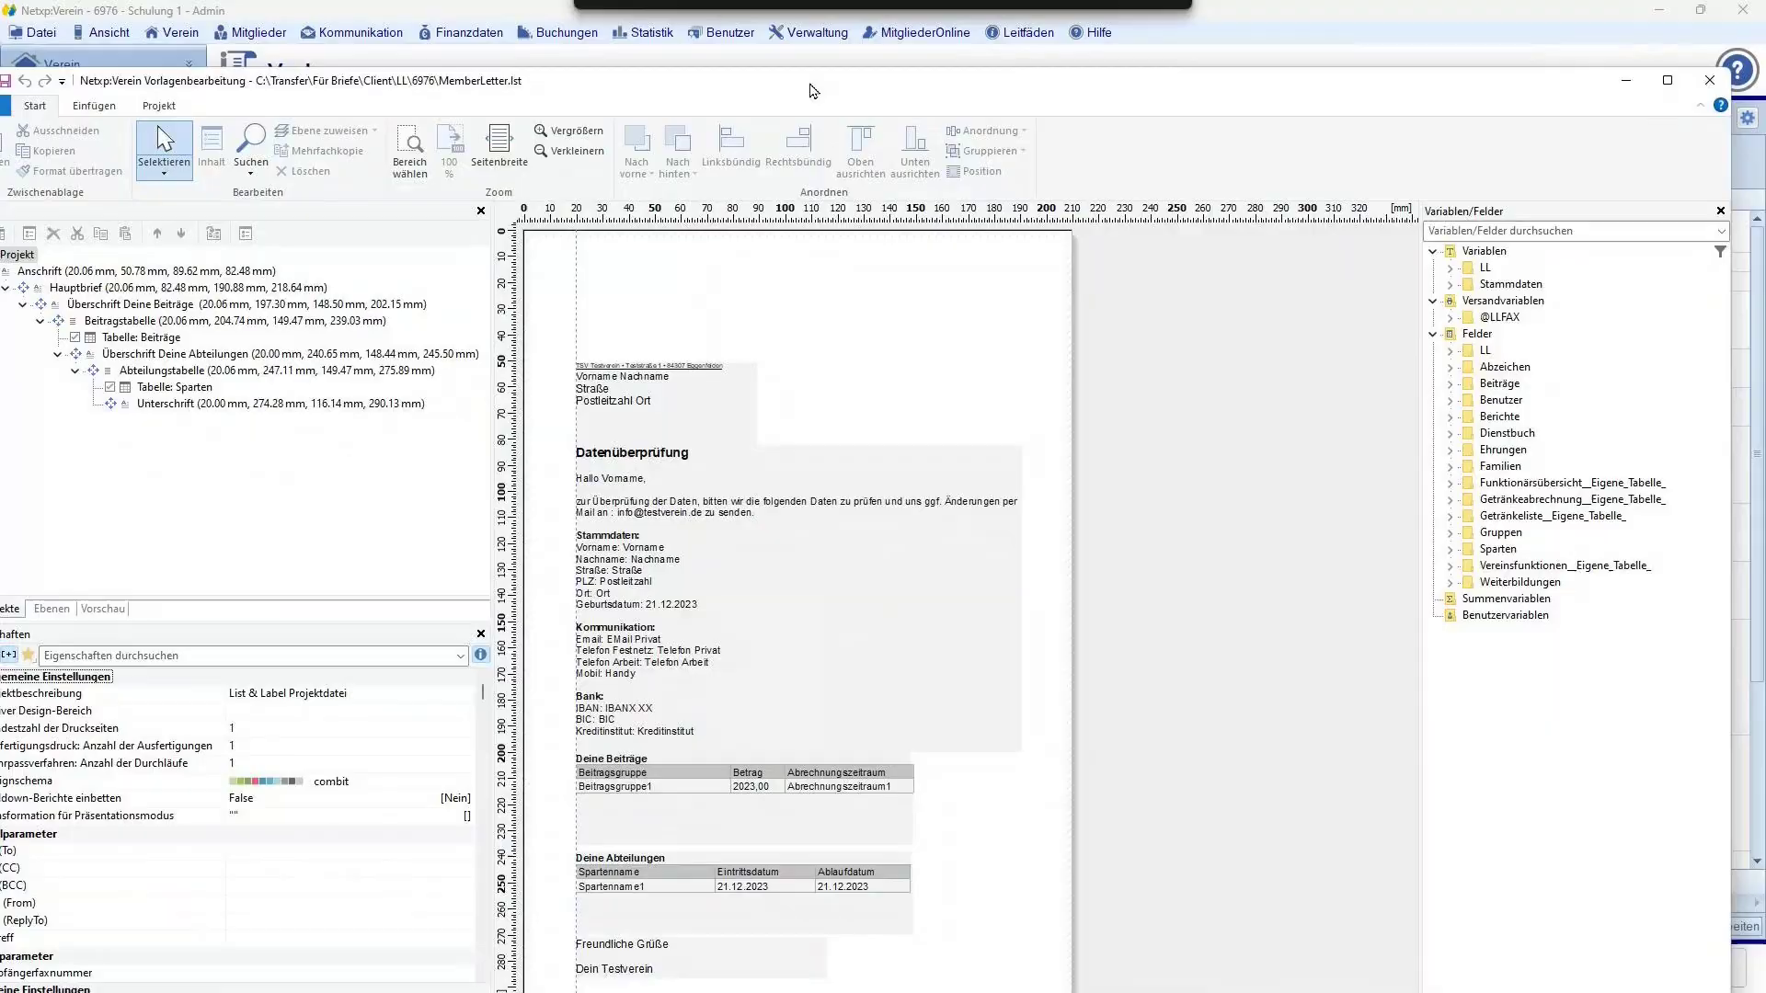
{"action": "double_click", "coordinate": [810, 91]}
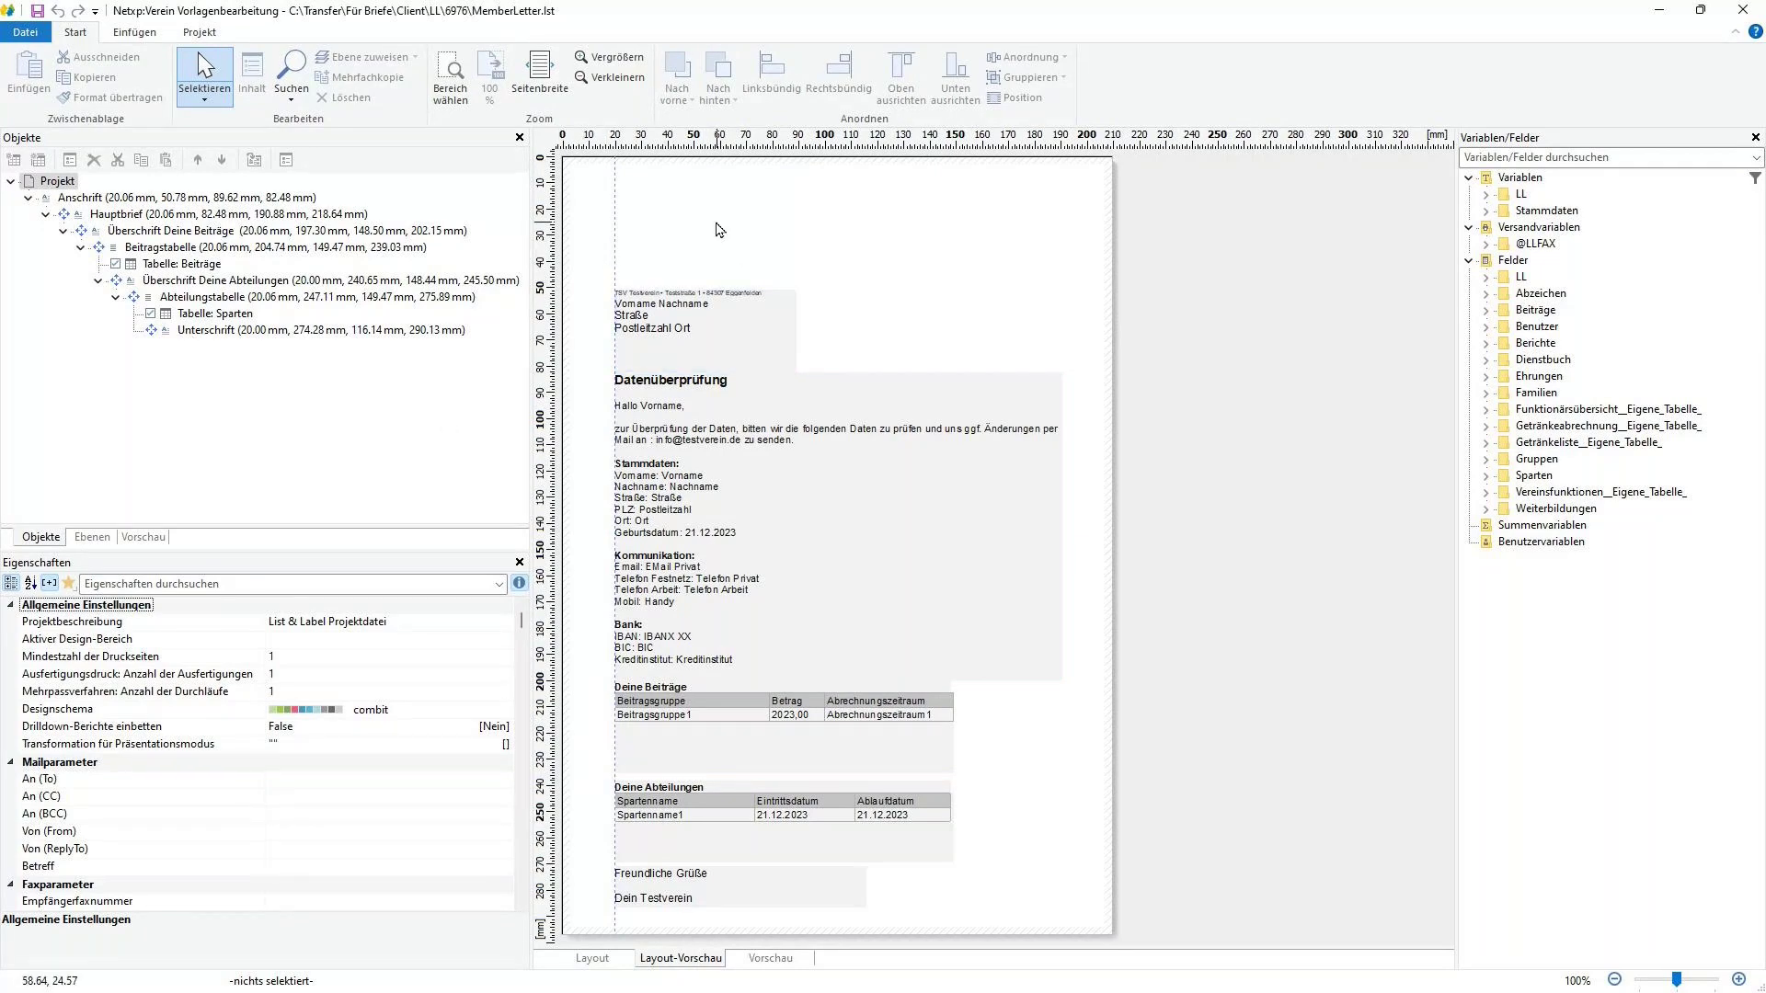
- Delete all objects from the letter page, including those that have linked objects
{"action": "left_click_drag", "start_coordinate": [612, 246], "coordinate": [998, 602]}
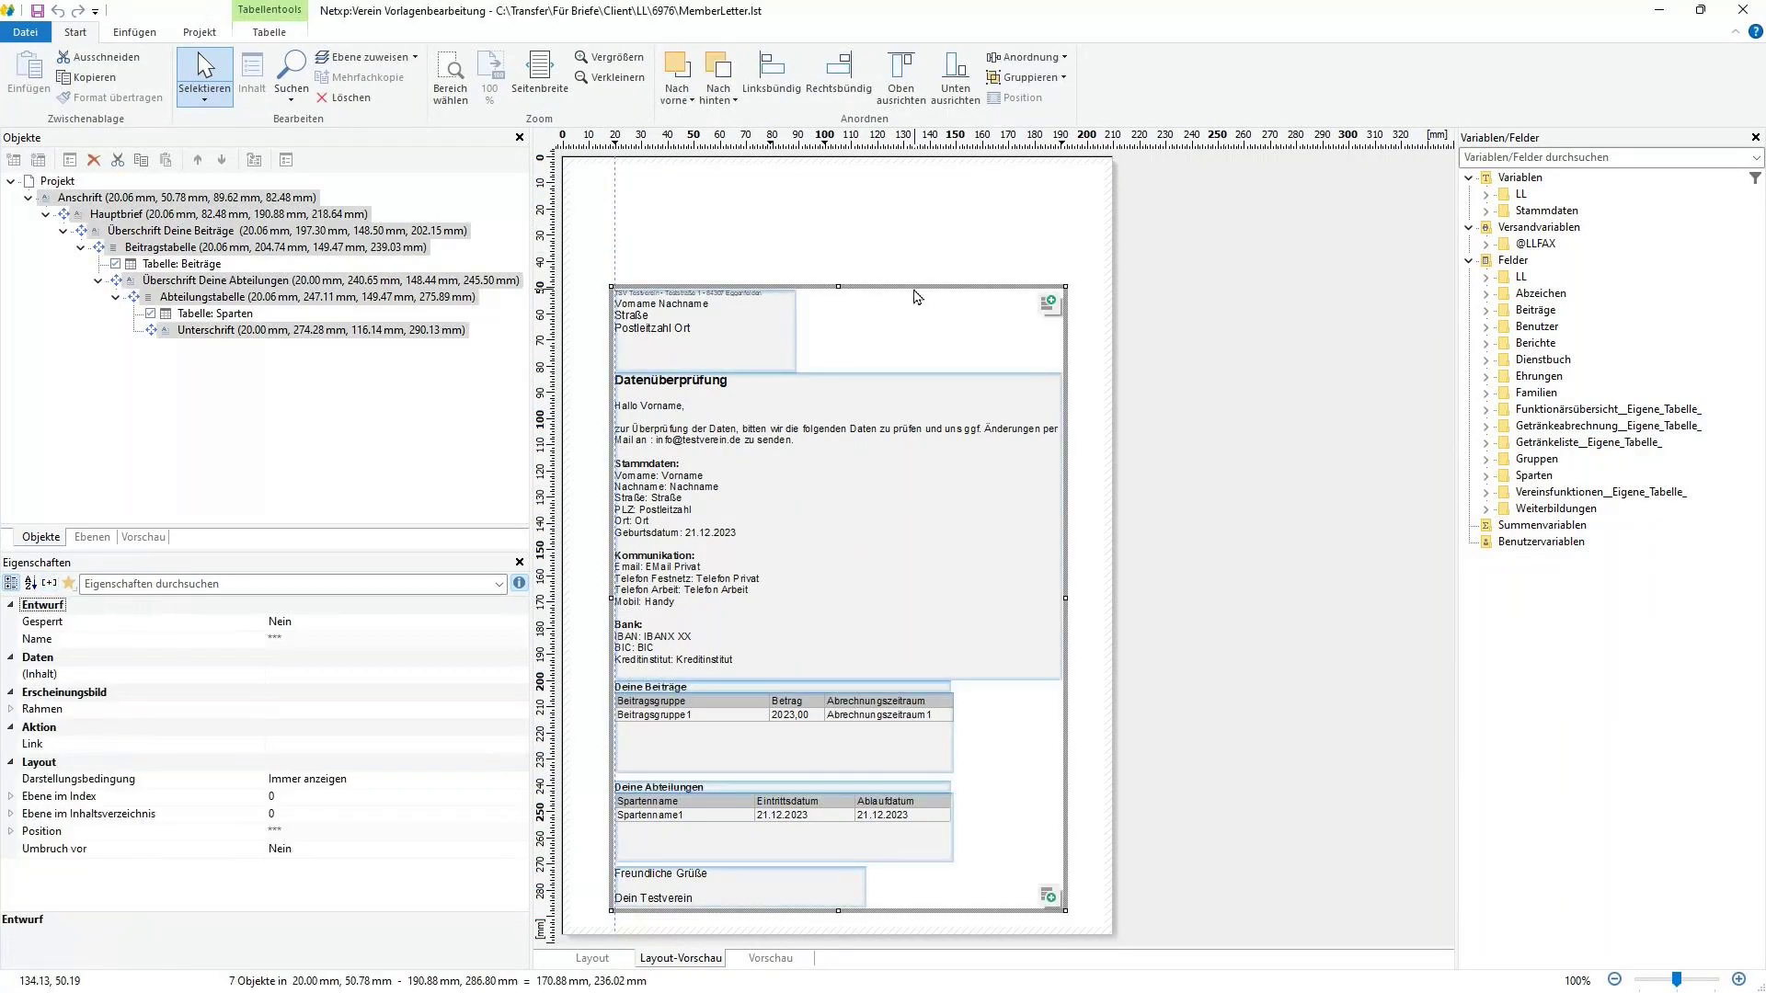
{"action": "key", "text": "Delete"}
{"action": "key", "text": "Return"}
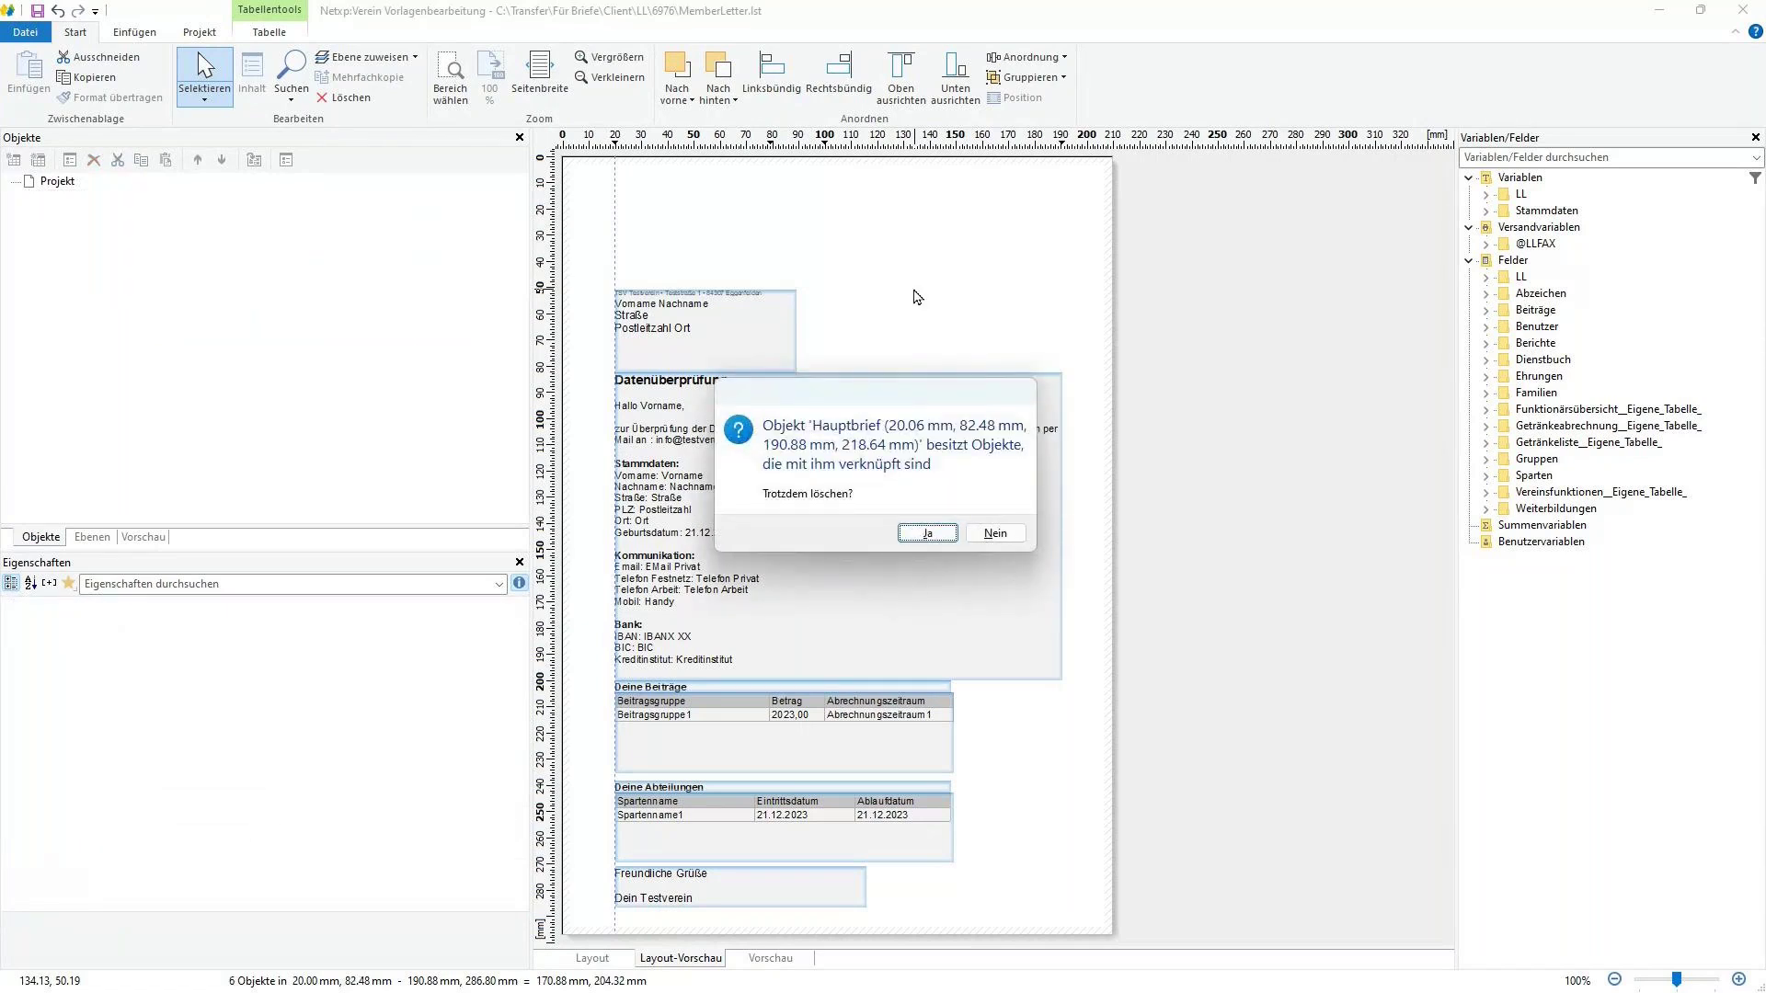
{"action": "key", "text": "Return"}
{"action": "key", "text": "Return"}
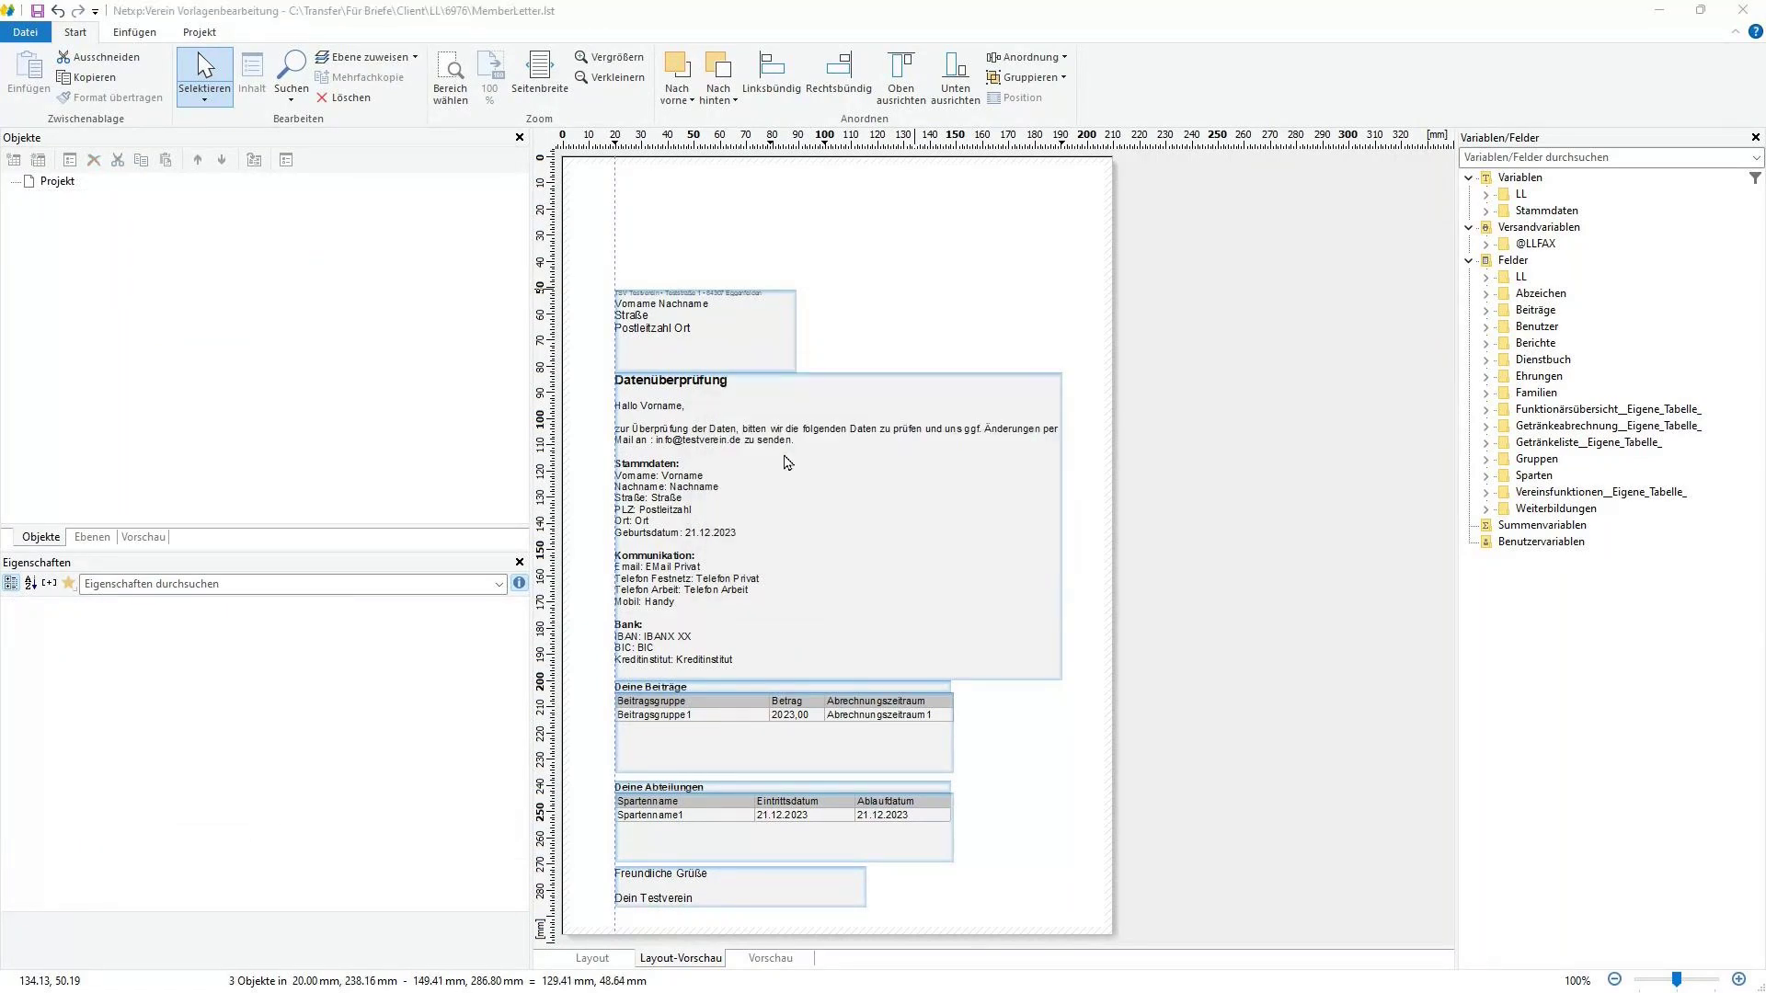
{"action": "key", "text": "Delete"}
{"action": "key", "text": "Return"}
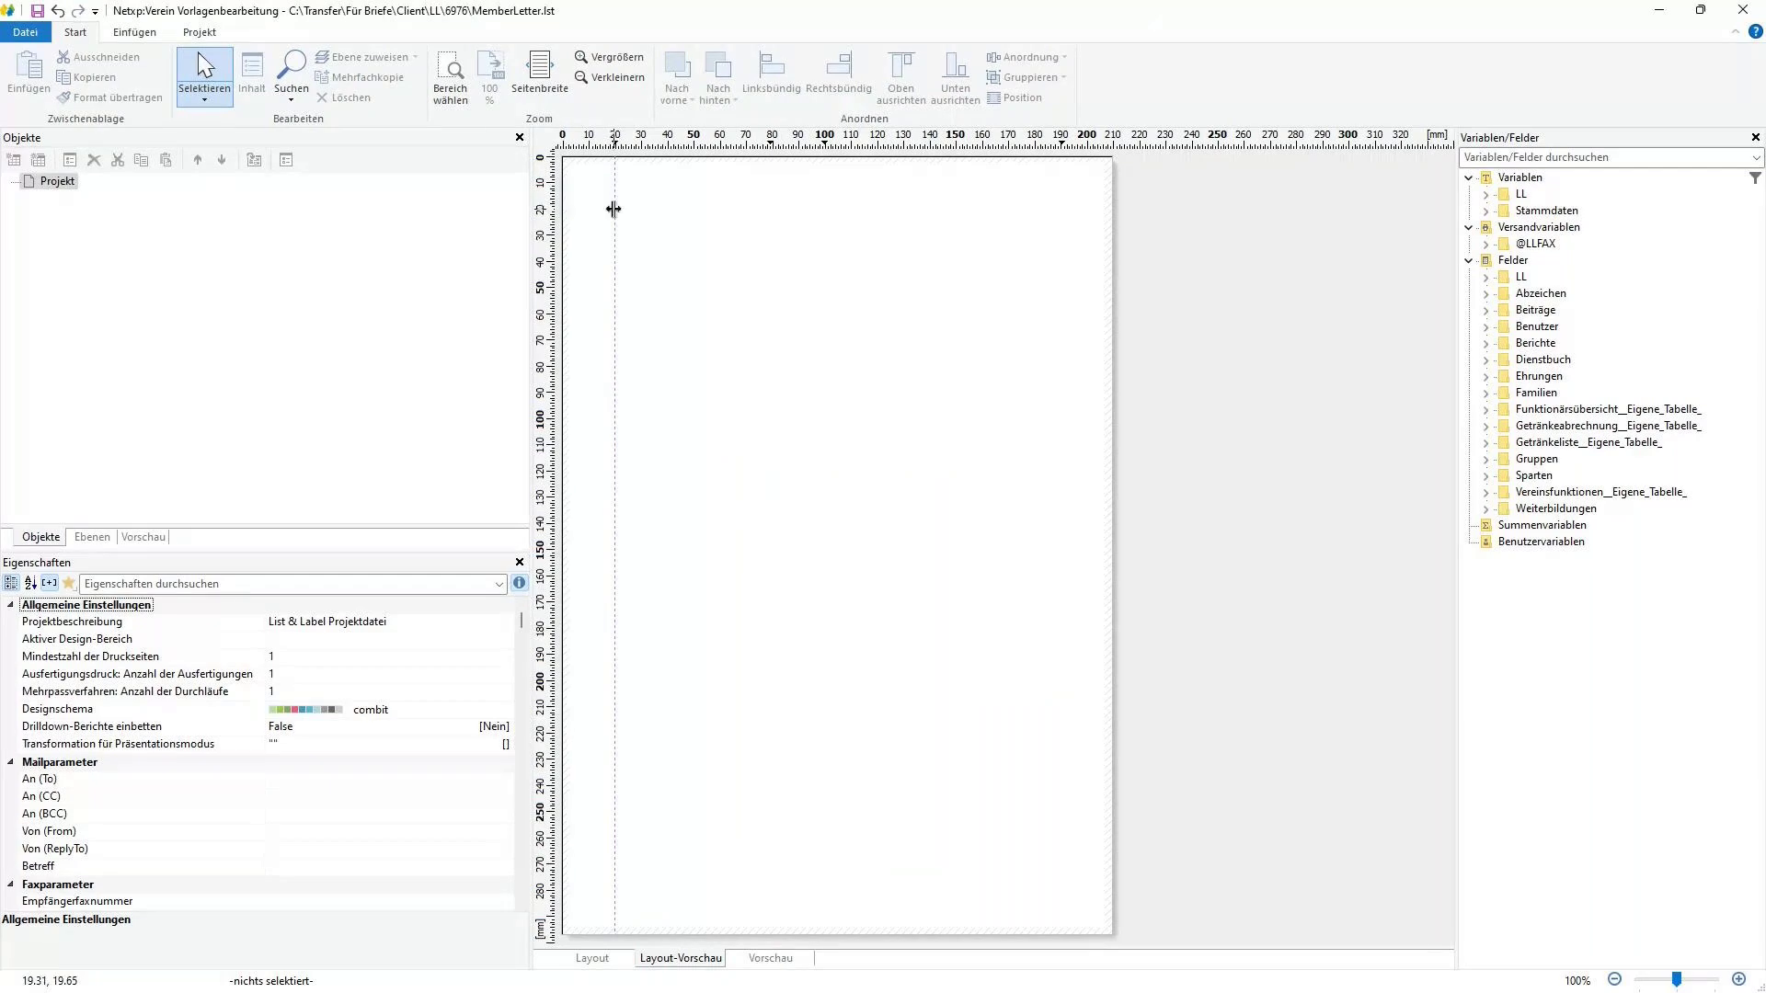
- Set the position of the vertical guide line to 15 mm
{"action": "mouse_move", "coordinate": [614, 209]}
{"action": "left_mouse_down"}
{"action": "mouse_move", "coordinate": [540, 215]}
{"action": "mouse_move", "coordinate": [611, 221]}
{"action": "left_mouse_up"}
{"action": "double_click", "coordinate": [612, 225]}
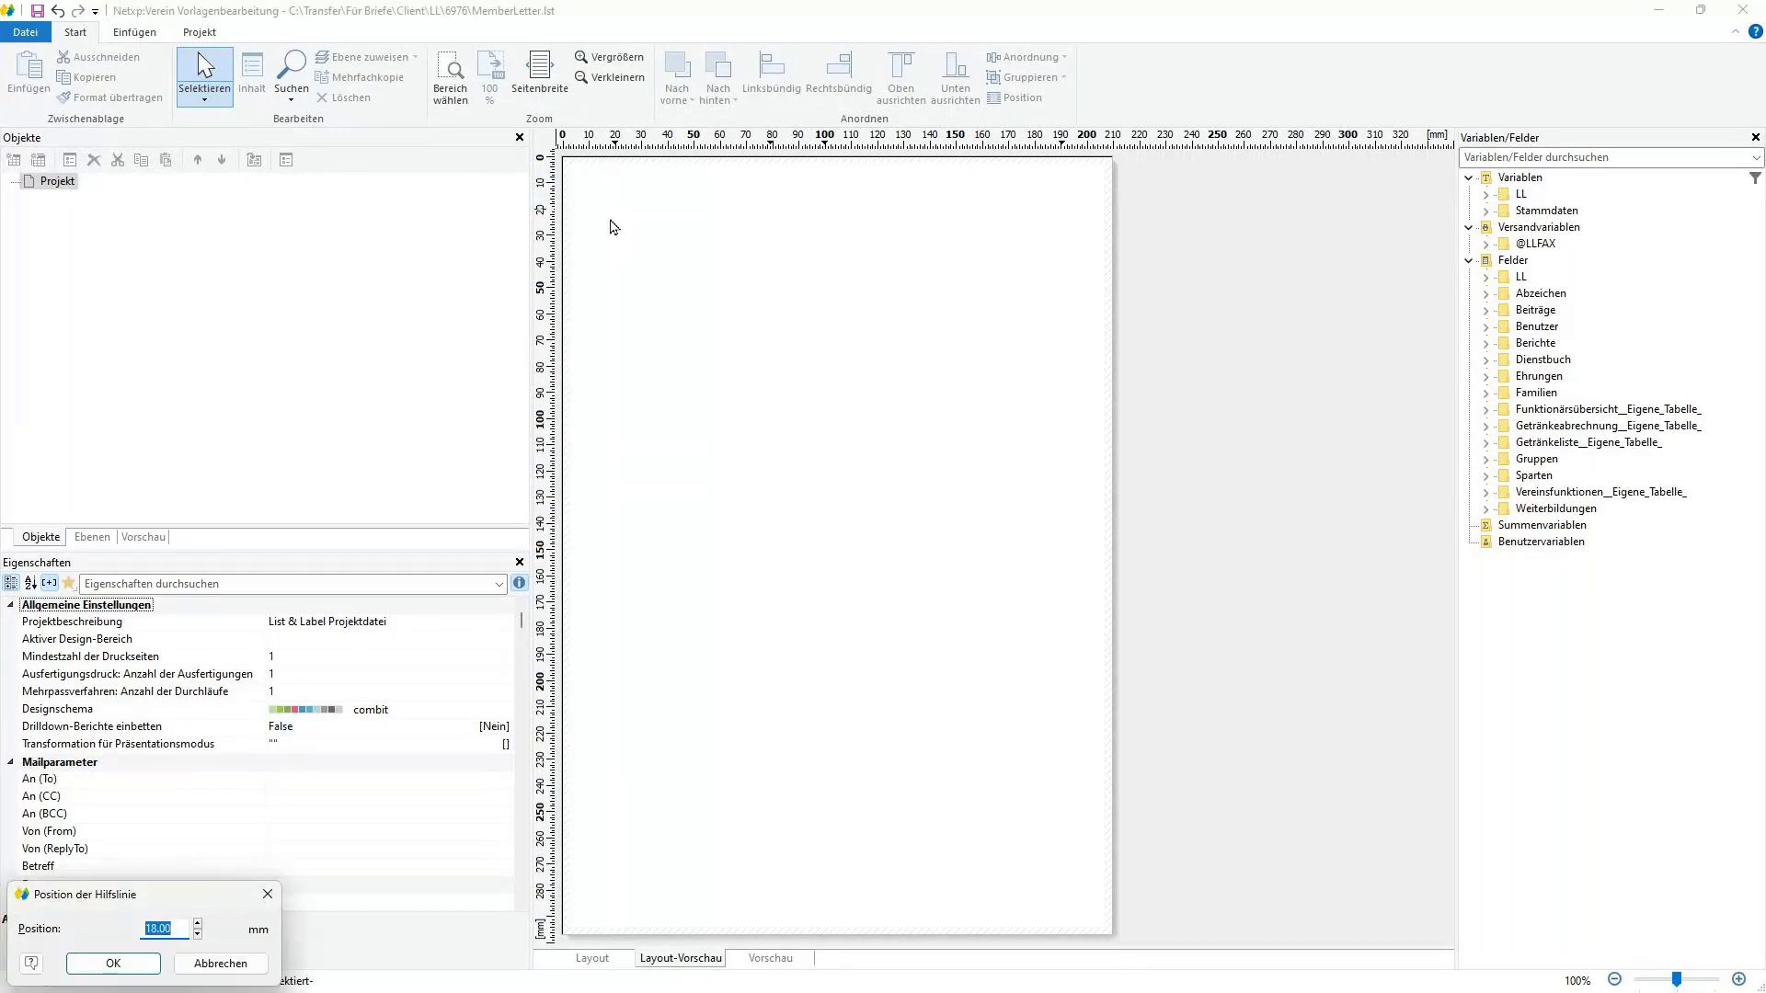
{"action": "type", "text": "15"}
{"action": "left_click", "coordinate": [113, 963]}
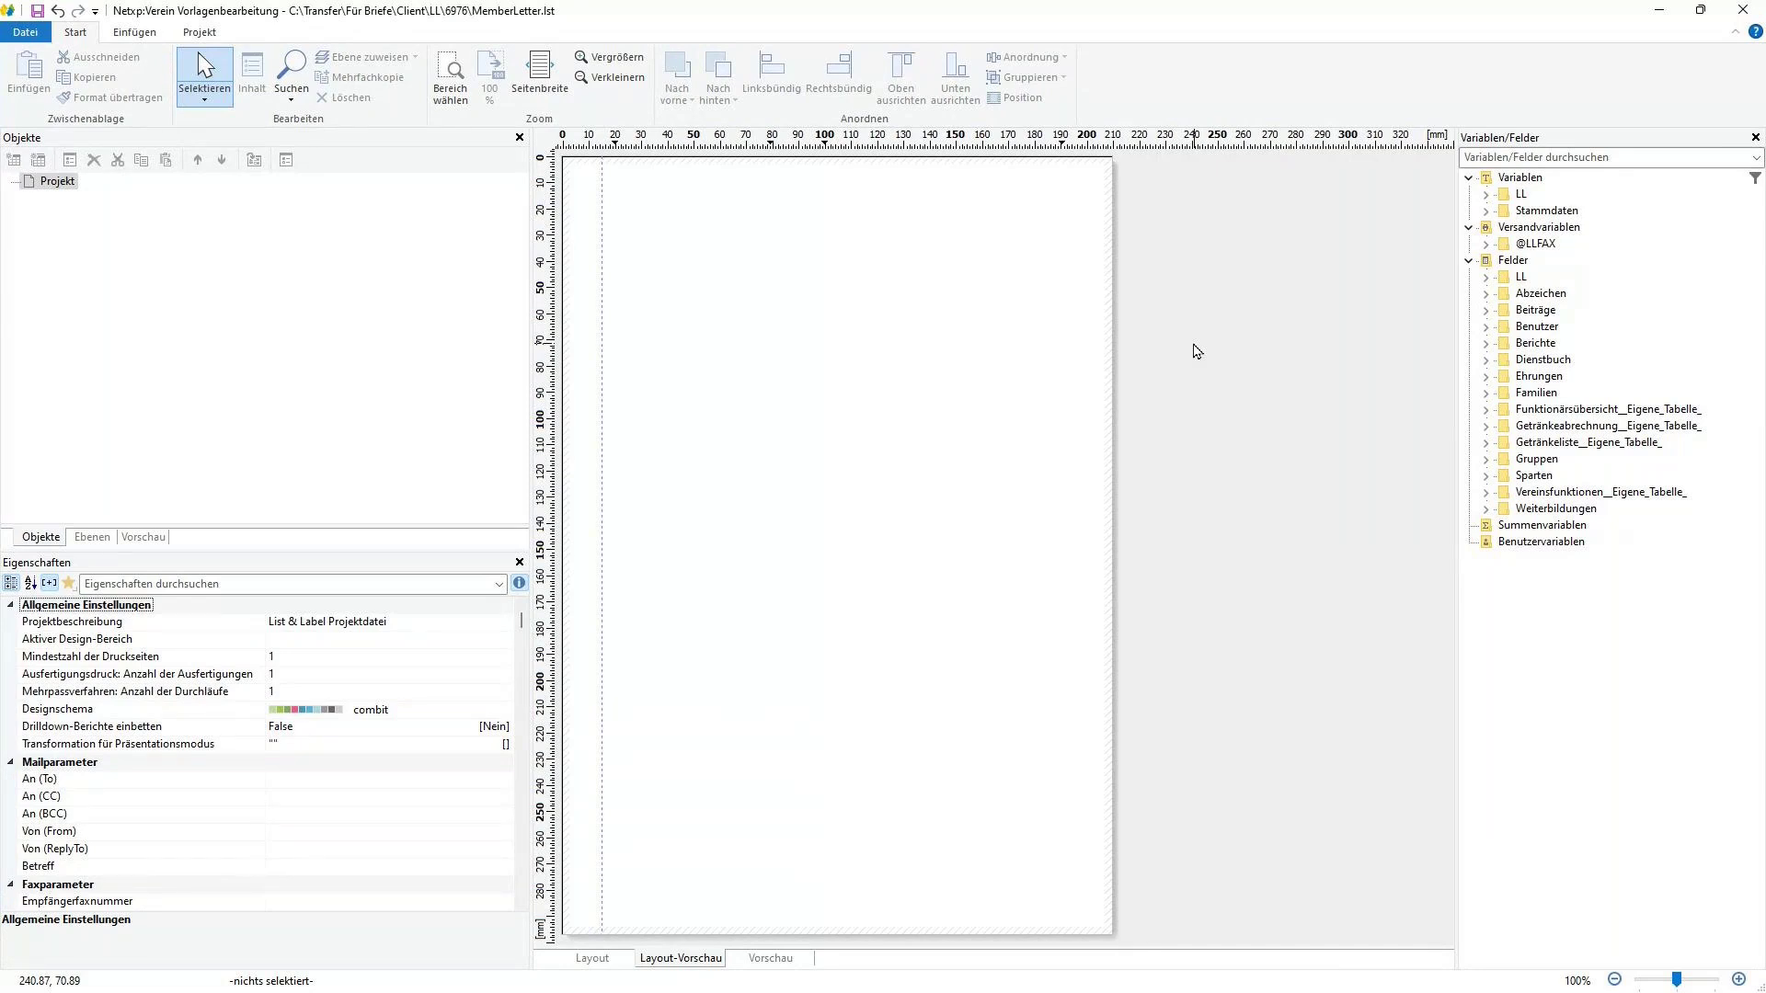
- Insert a formatted text object about 91 × 6 mm at the guide line and expand the Stammdaten variables in its function editor
{"action": "left_click", "coordinate": [136, 33]}
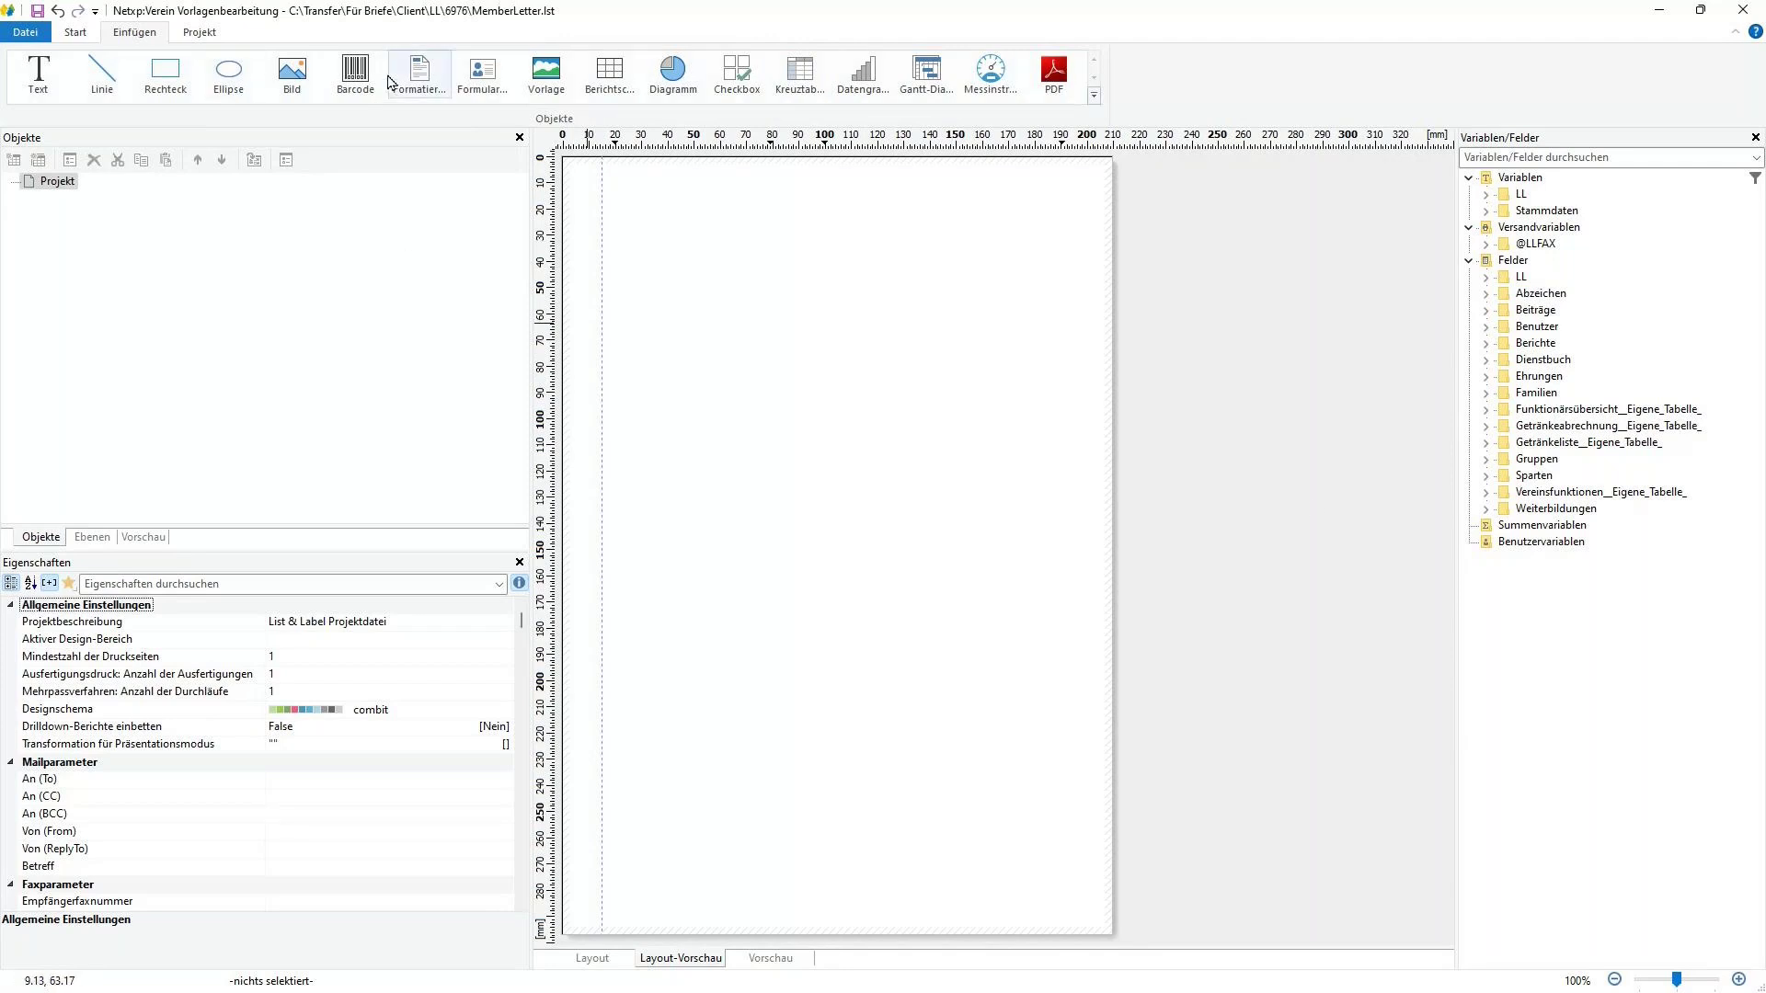
{"action": "left_click", "coordinate": [417, 76]}
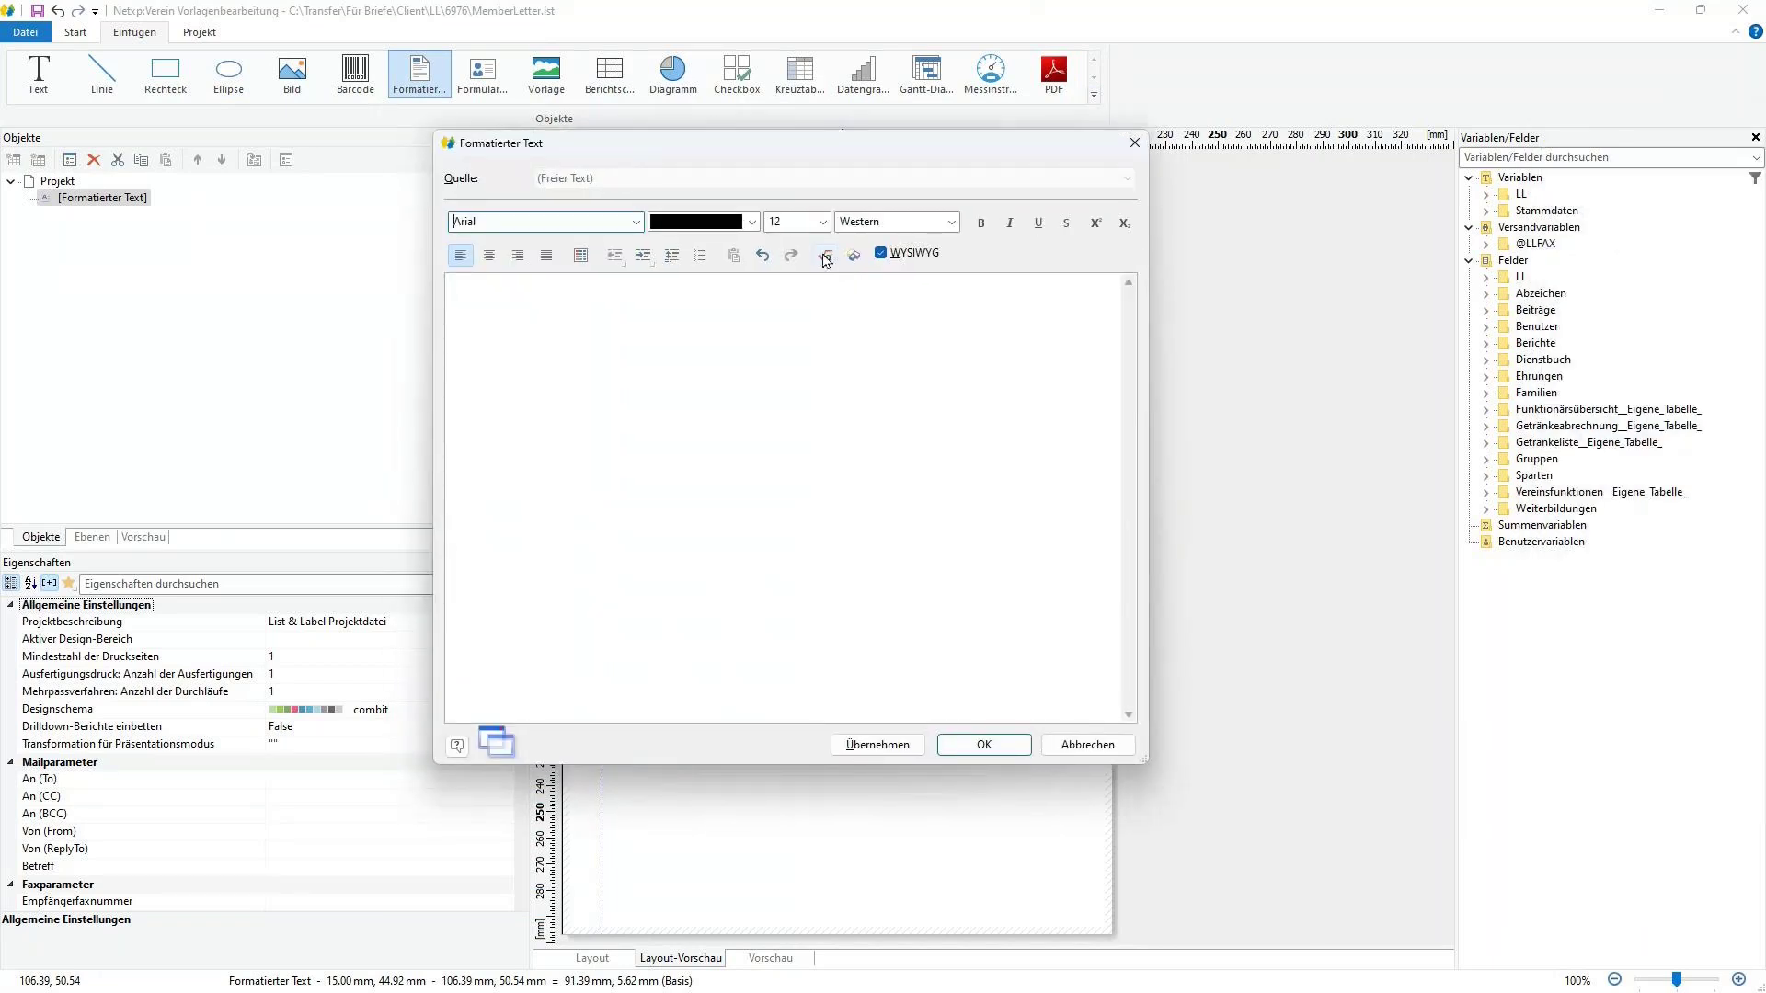
{"action": "left_click", "coordinate": [825, 258]}
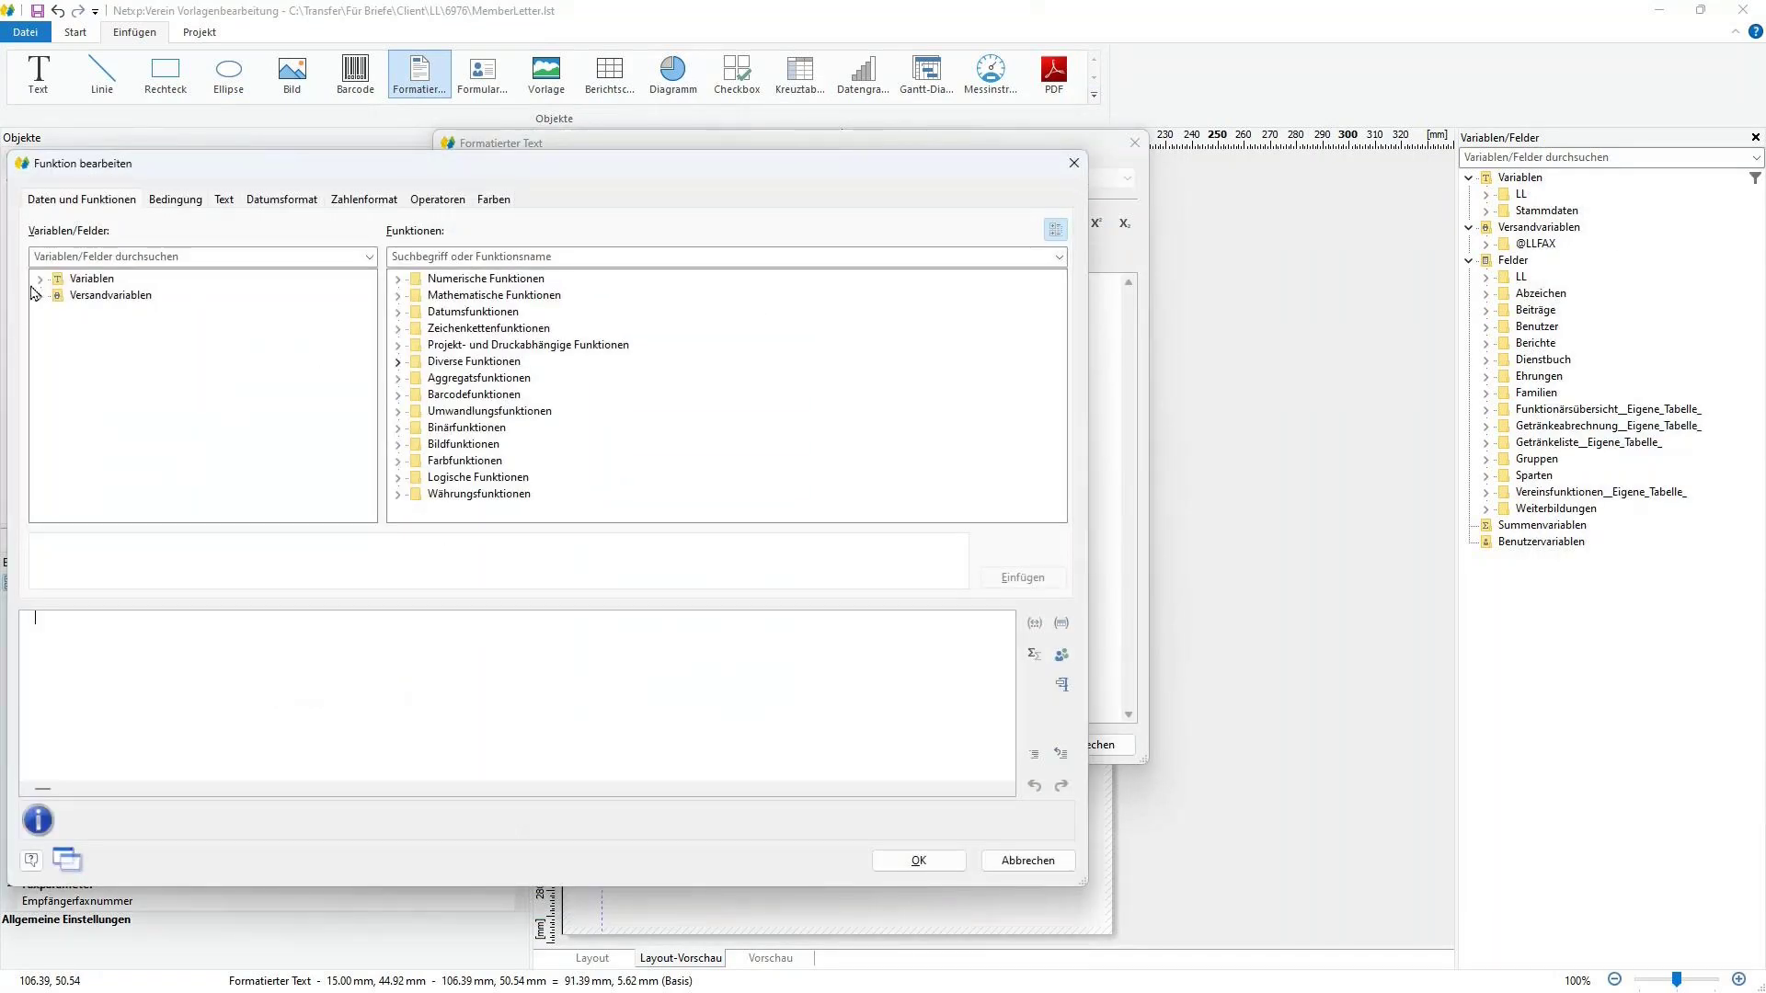
{"action": "left_click", "coordinate": [40, 279]}
{"action": "left_click", "coordinate": [52, 313]}
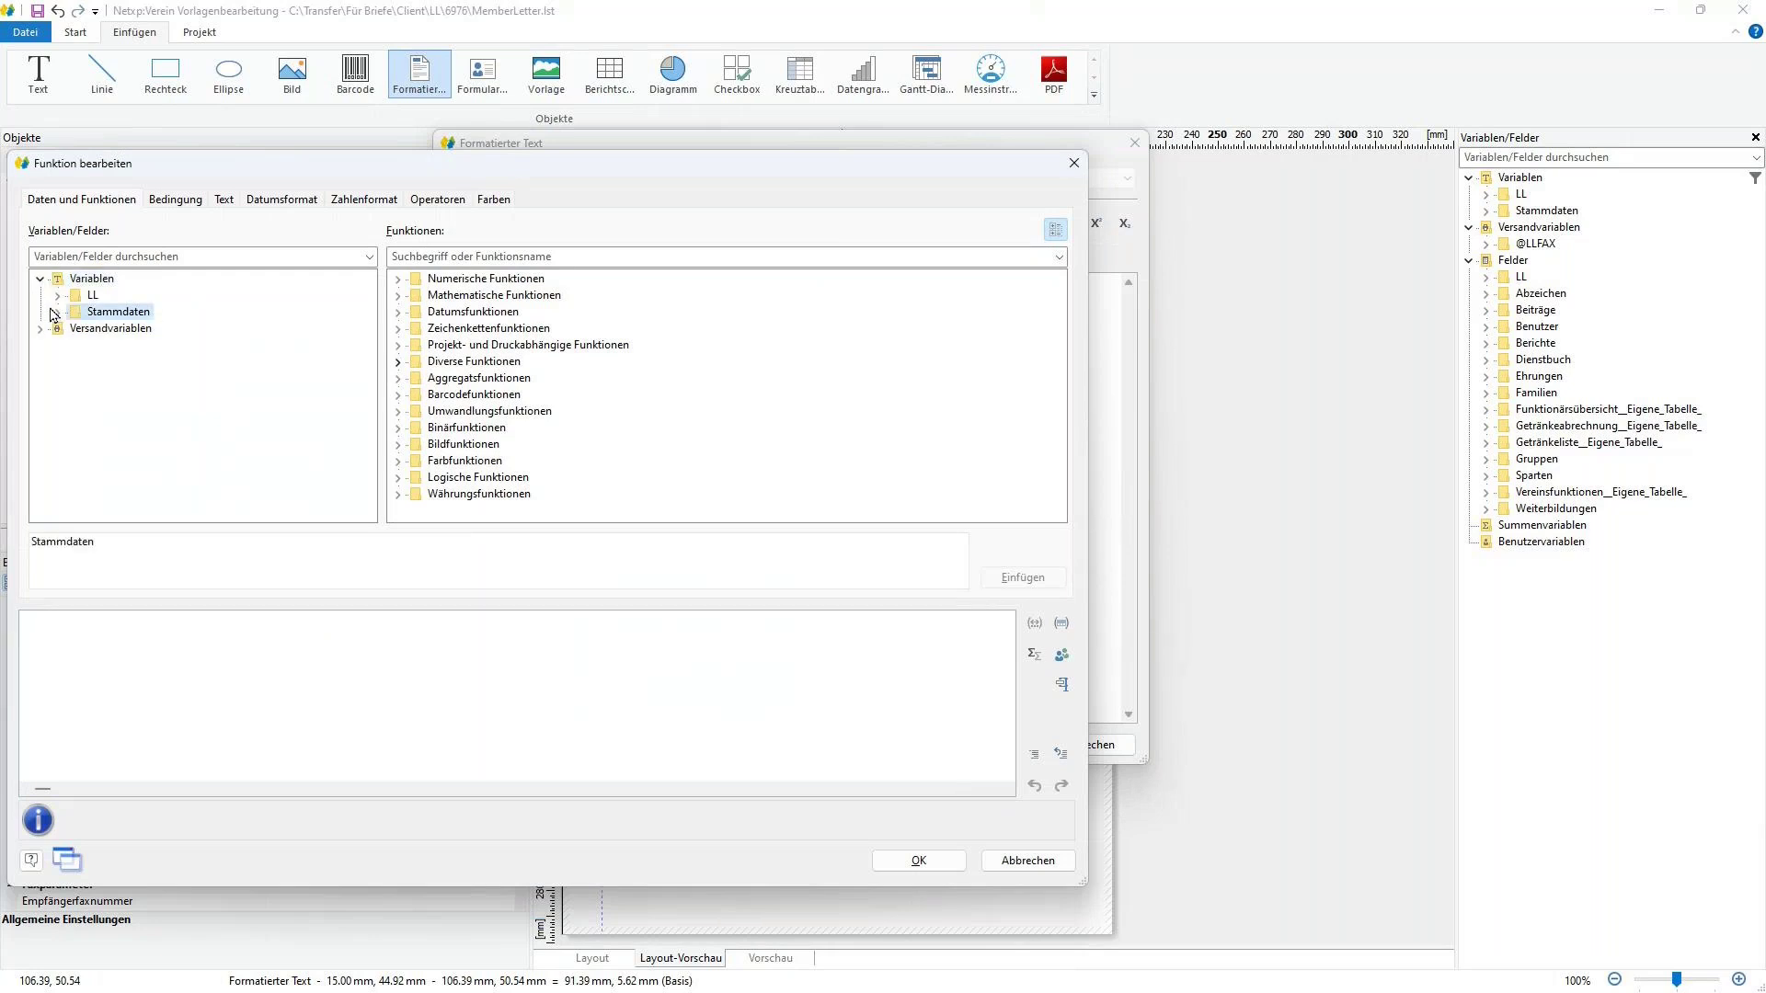
{"action": "left_click", "coordinate": [55, 311]}
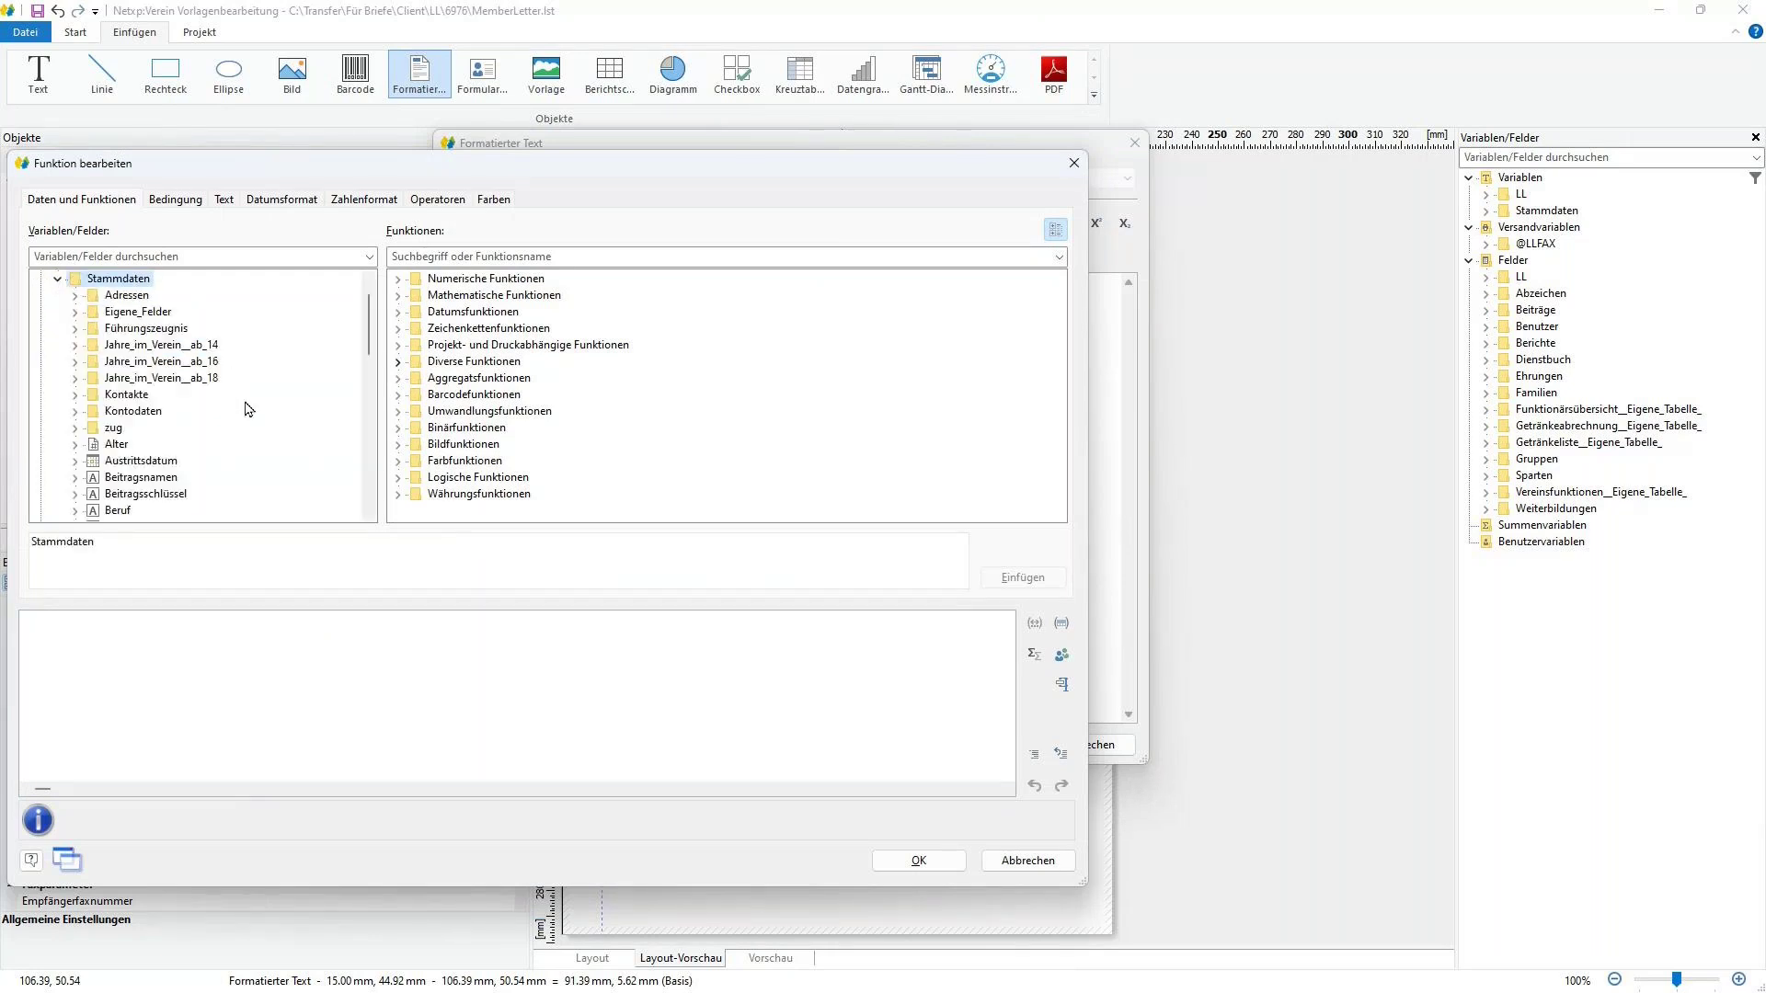
- Try inserting the Stammdaten field Eintrittsdatum into the formula and clear it again
{"action": "left_click_drag", "start_coordinate": [370, 308], "coordinate": [373, 373]}
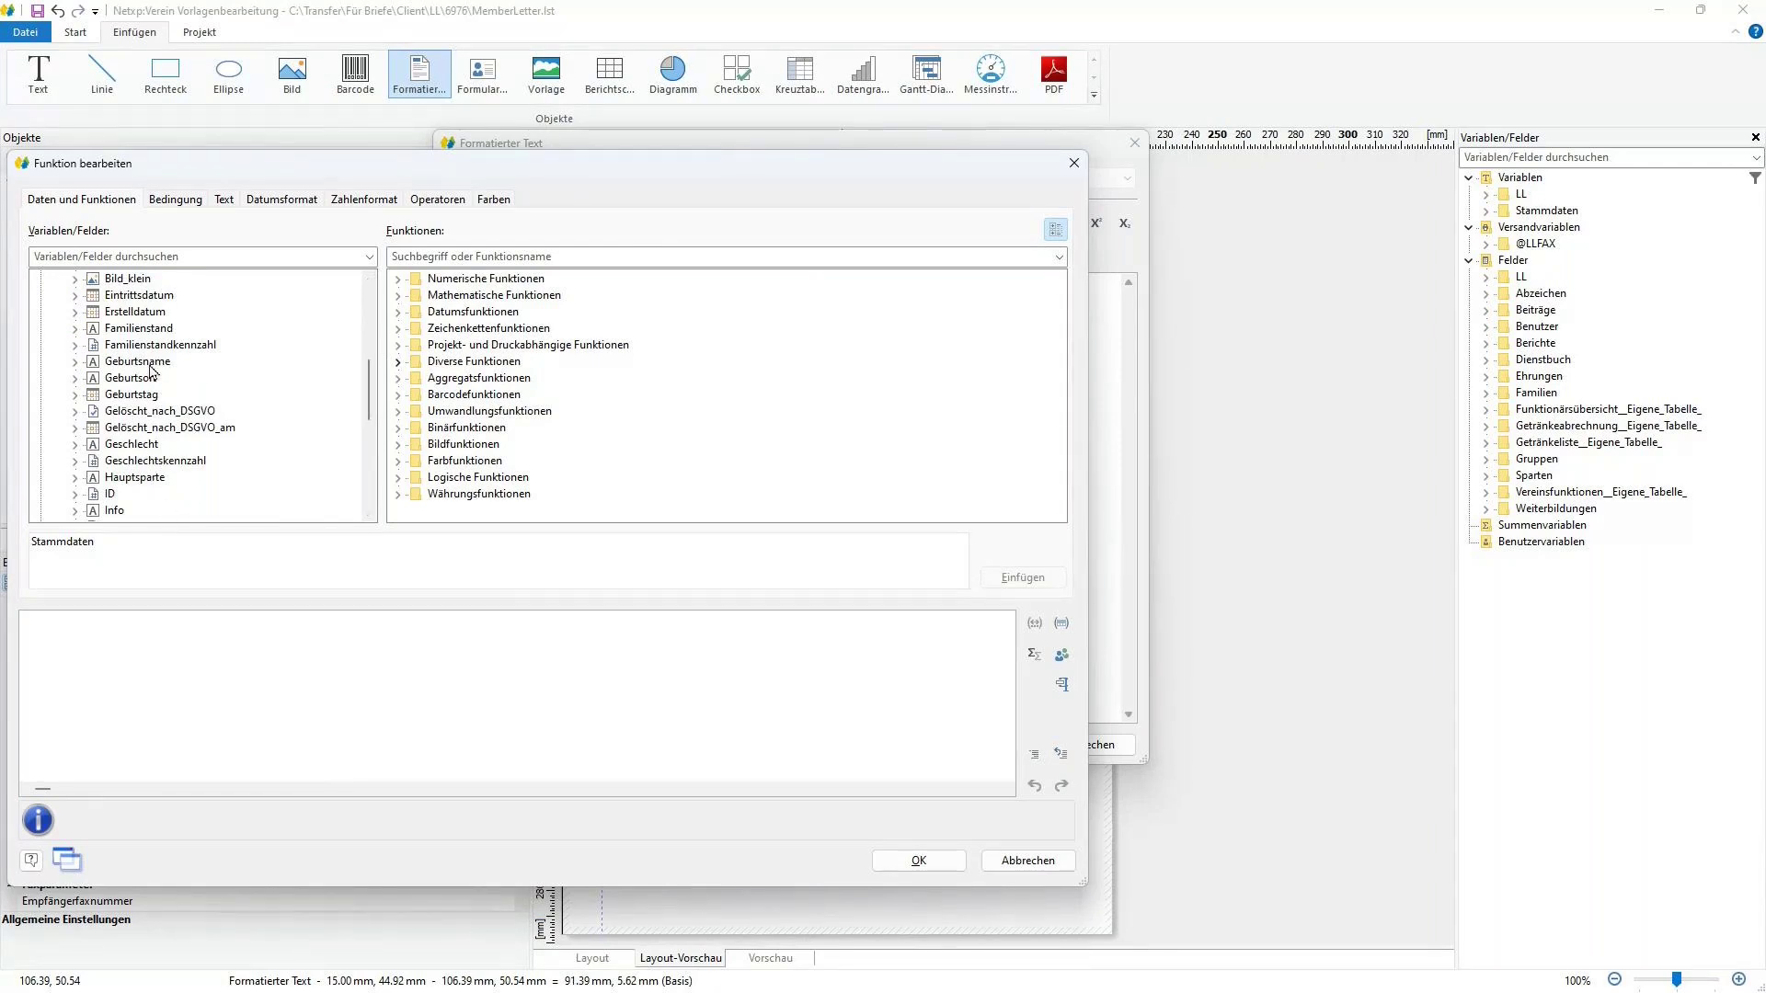
{"action": "double_click", "coordinate": [152, 295]}
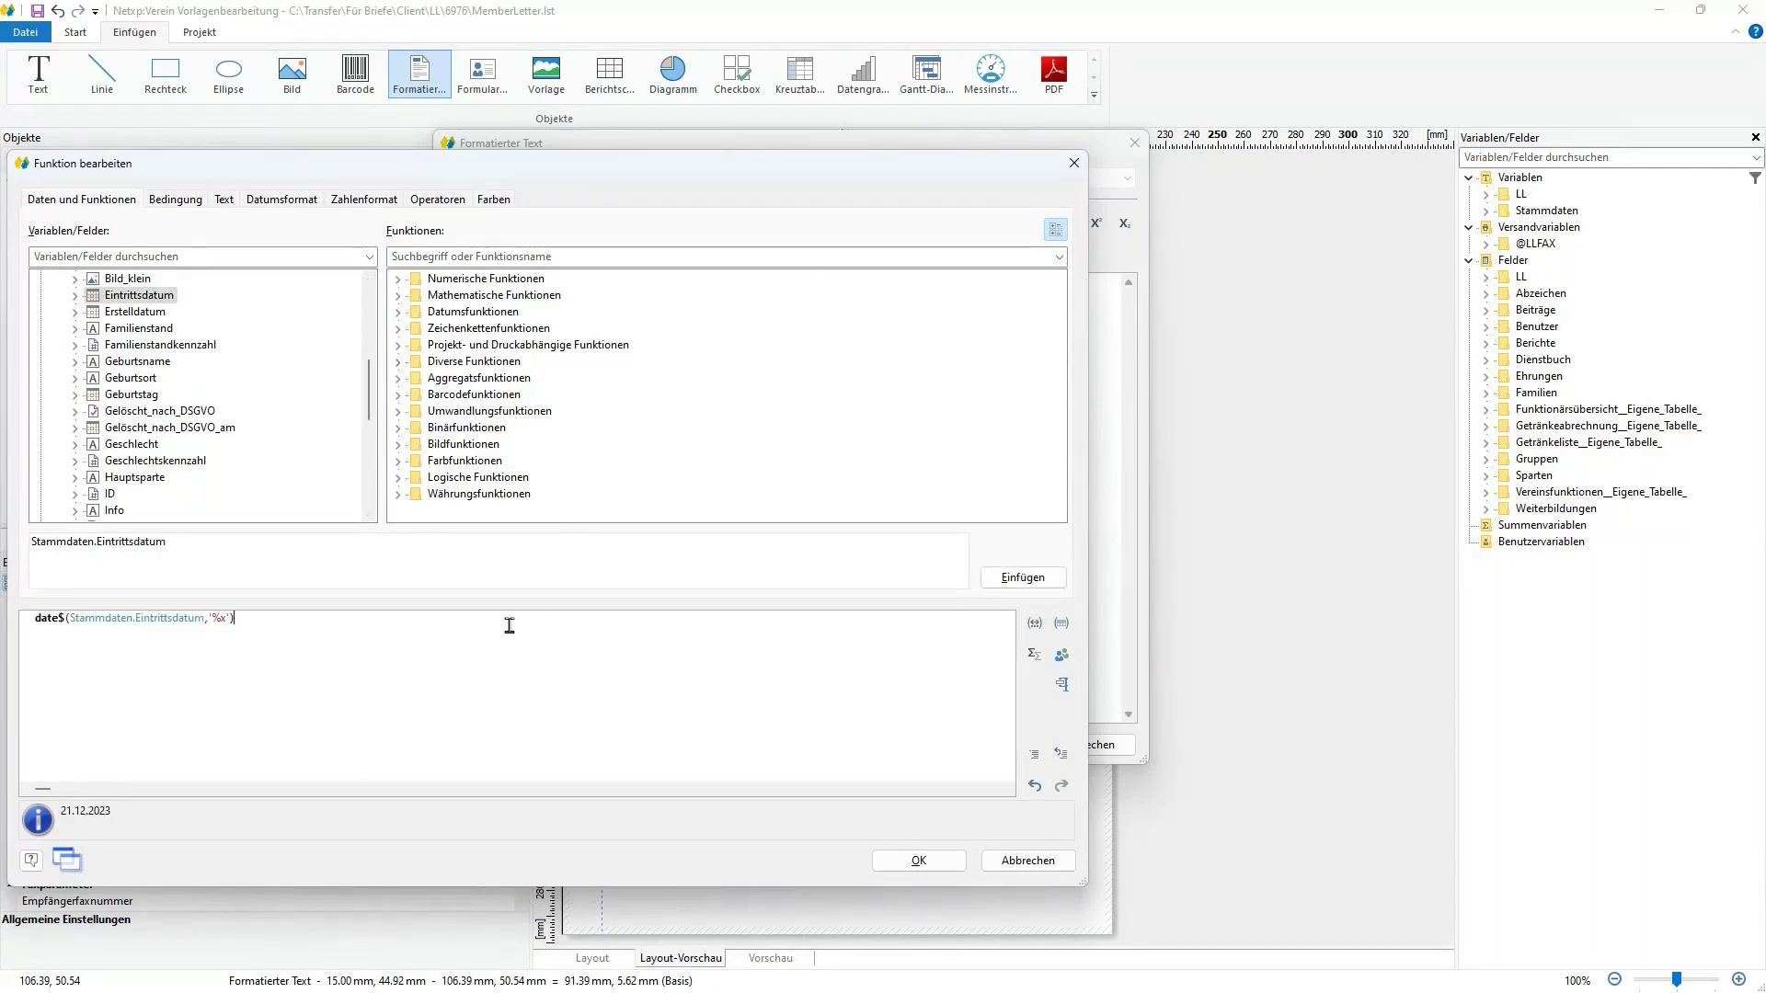
{"action": "triple_click", "coordinate": [384, 624]}
{"action": "key", "text": "Delete"}
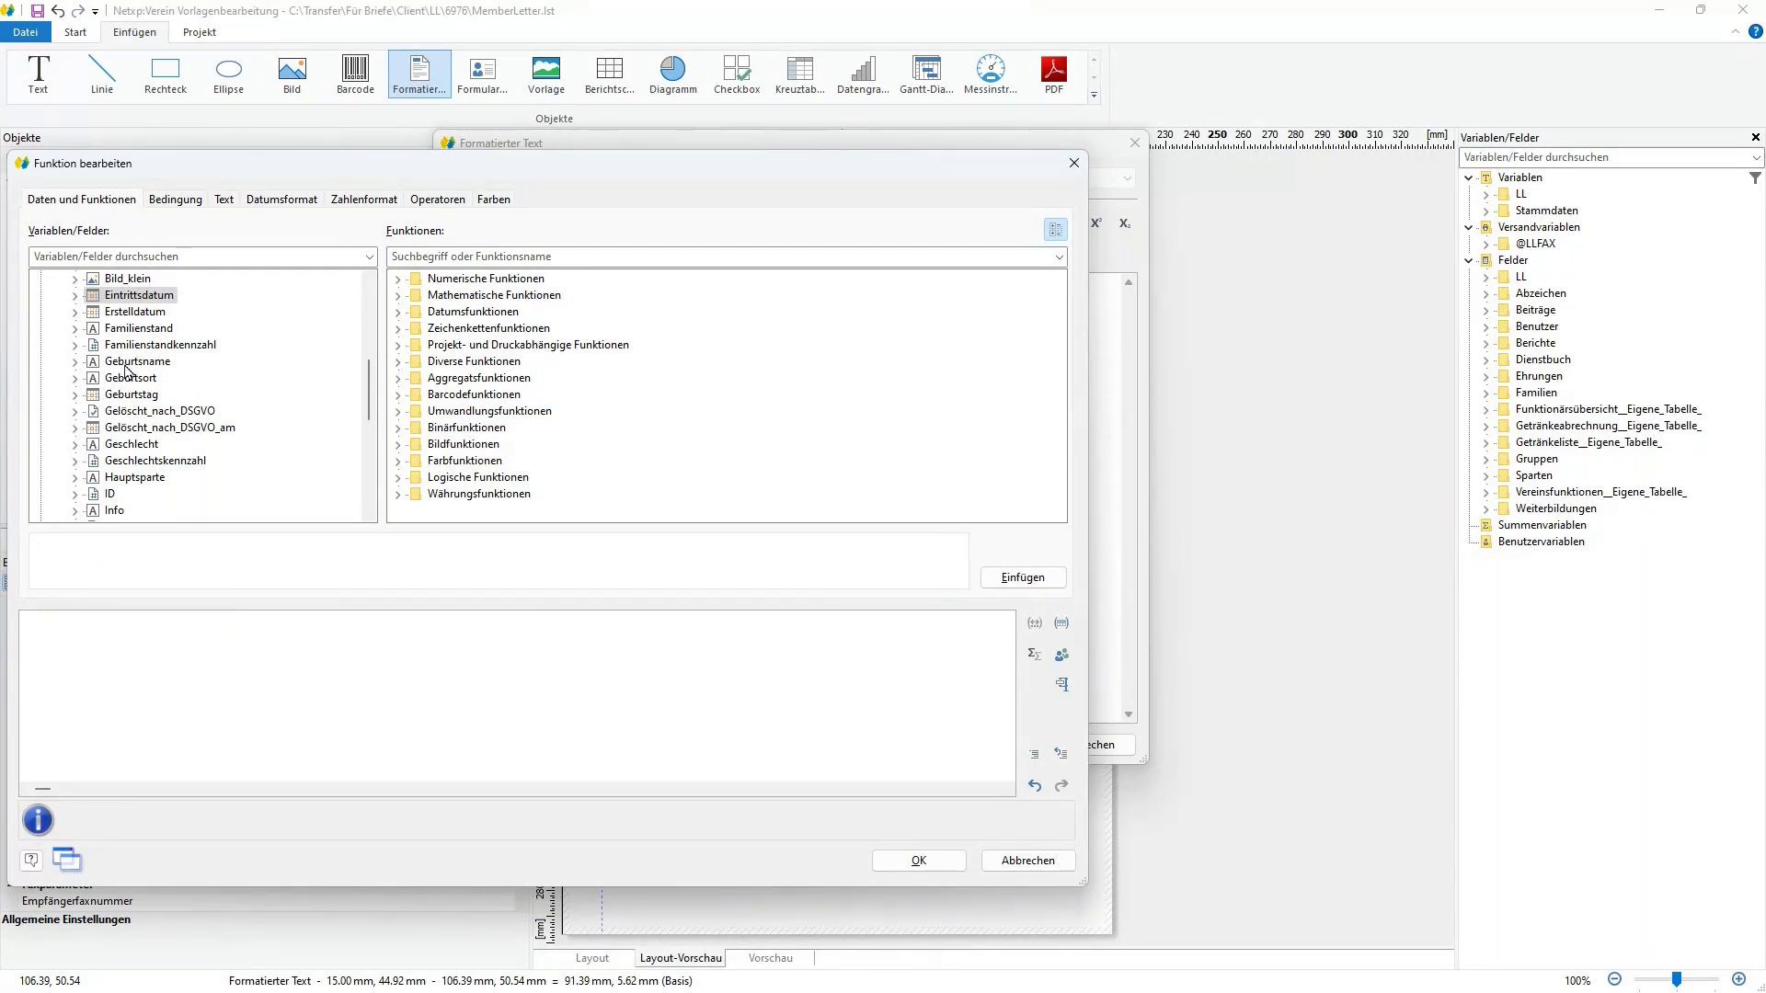
- Try the Stammdaten field Geburtsname in the formula, overwrite it with "adressen." and clear the entry
{"action": "double_click", "coordinate": [126, 363]}
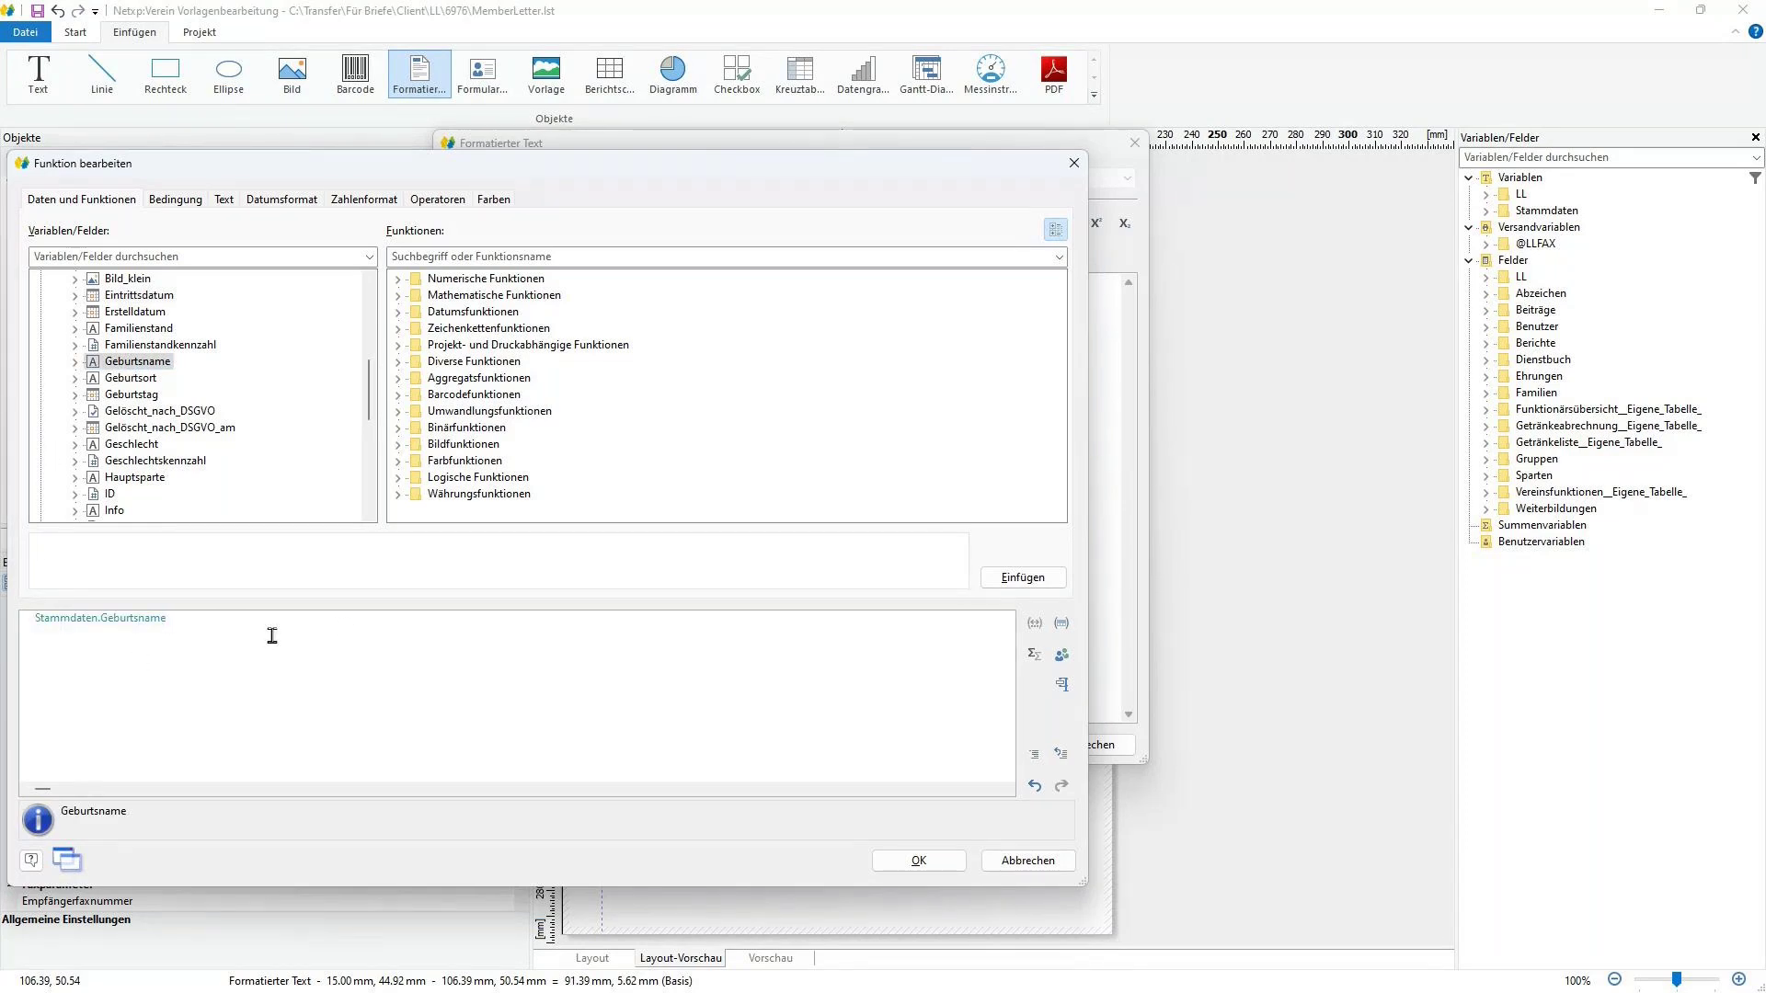
{"action": "left_click_drag", "start_coordinate": [272, 635], "coordinate": [4, 531]}
{"action": "type", "text": "ad"}
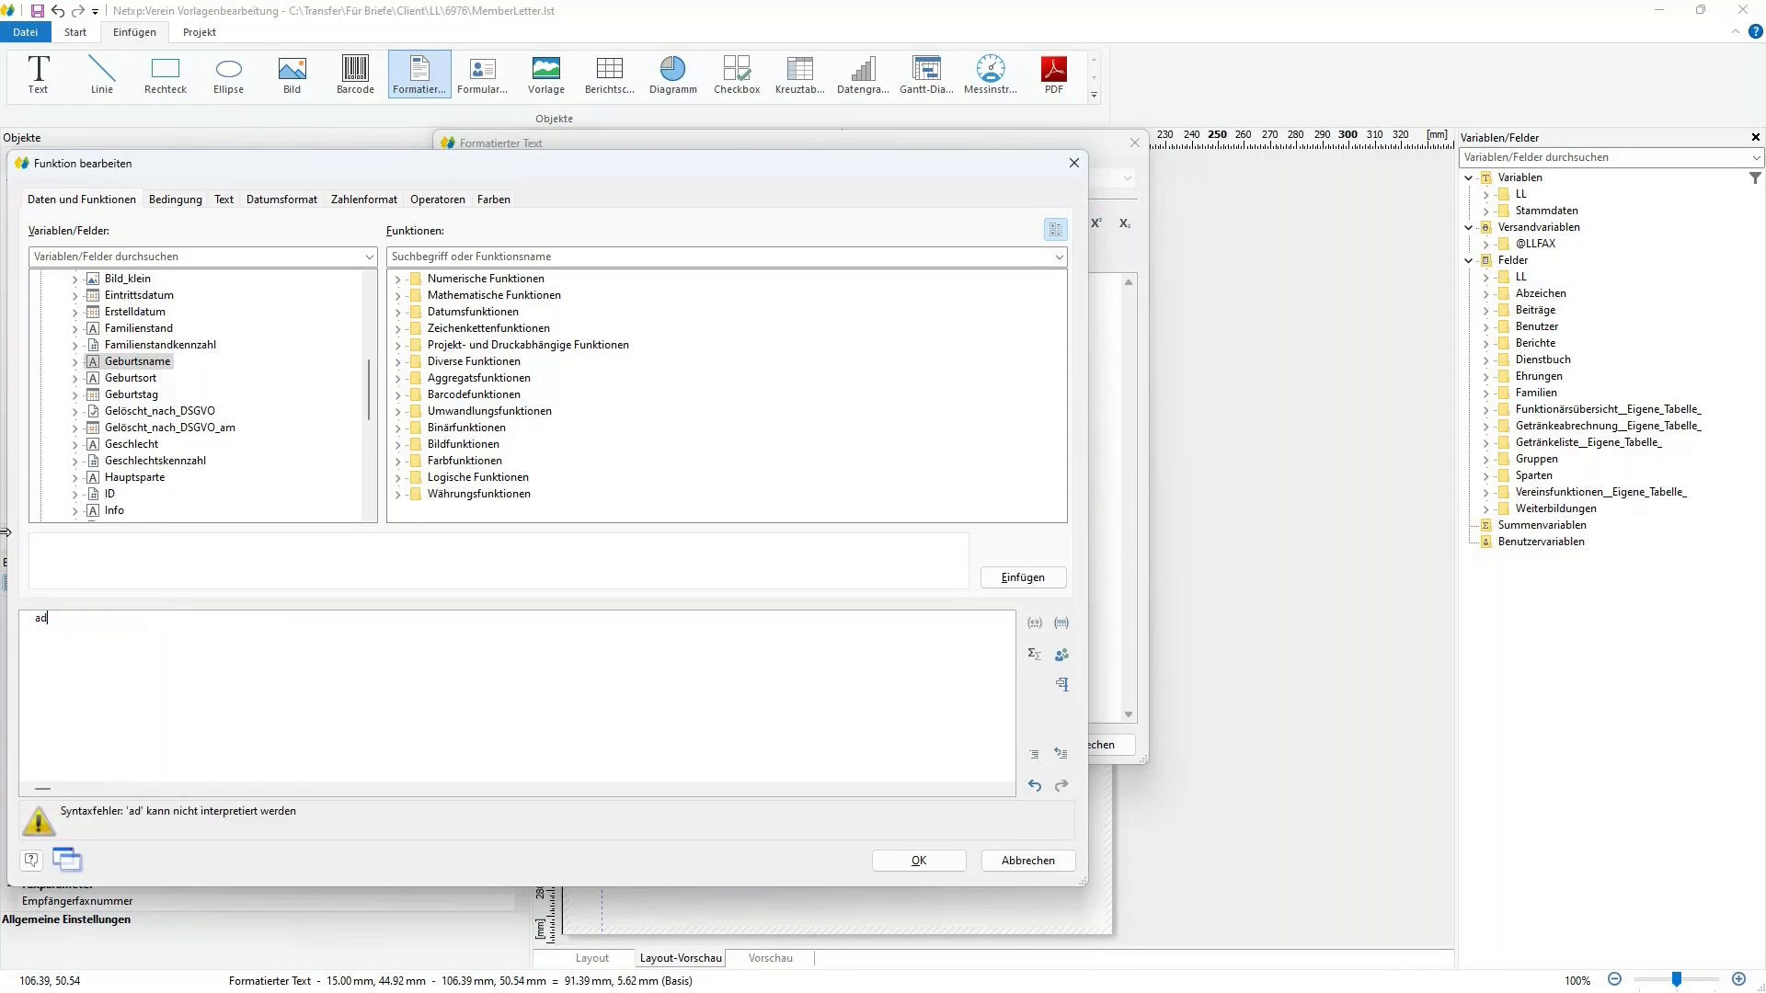
{"action": "type", "text": "ressen."}
{"action": "key", "text": "BackSpace"}
{"action": "key", "text": "BackSpace"}
{"action": "key", "text": "BackSpace"}
{"action": "key", "text": "BackSpace"}
{"action": "key", "text": "BackSpace"}
{"action": "key", "text": "BackSpace"}
{"action": "key", "text": "BackSpace"}
{"action": "key", "text": "BackSpace"}
{"action": "key", "text": "BackSpace"}
- Examine the field groups under Stammdaten, looking into Adressen, Eigene_Felder and Kontodaten
{"action": "scroll", "coordinate": [134, 357], "scroll_direction": "up", "scroll_amount": 6}
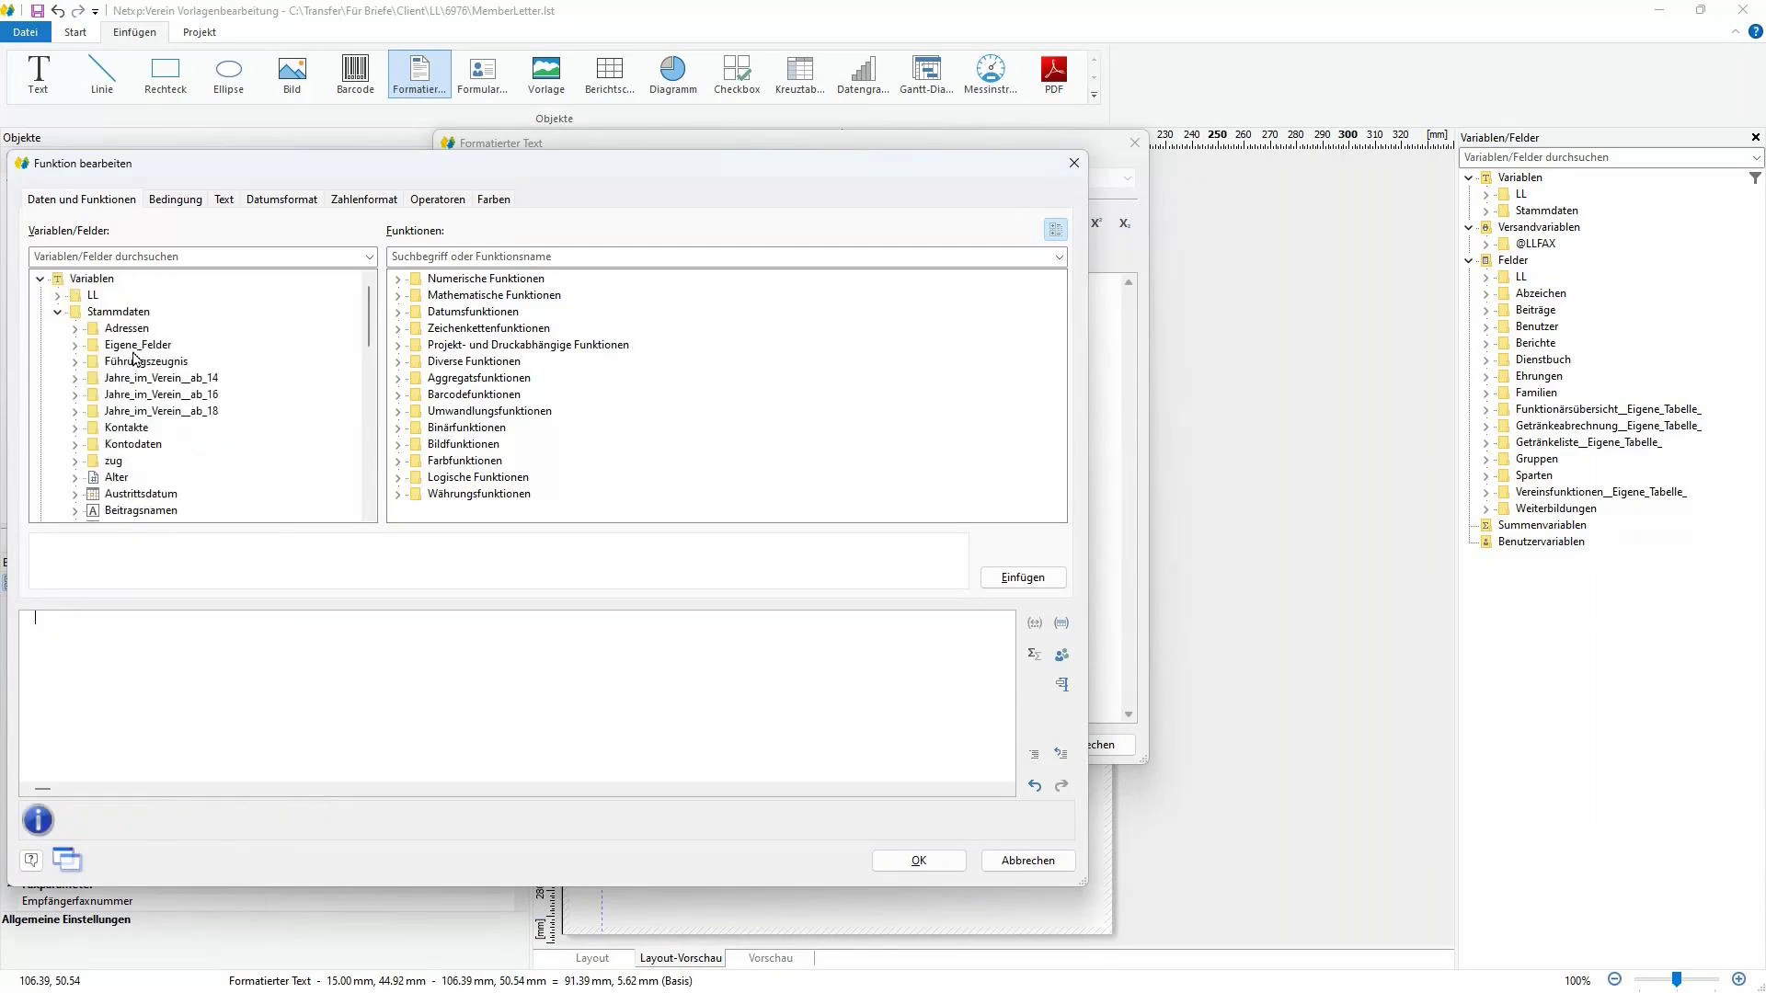
{"action": "double_click", "coordinate": [89, 329]}
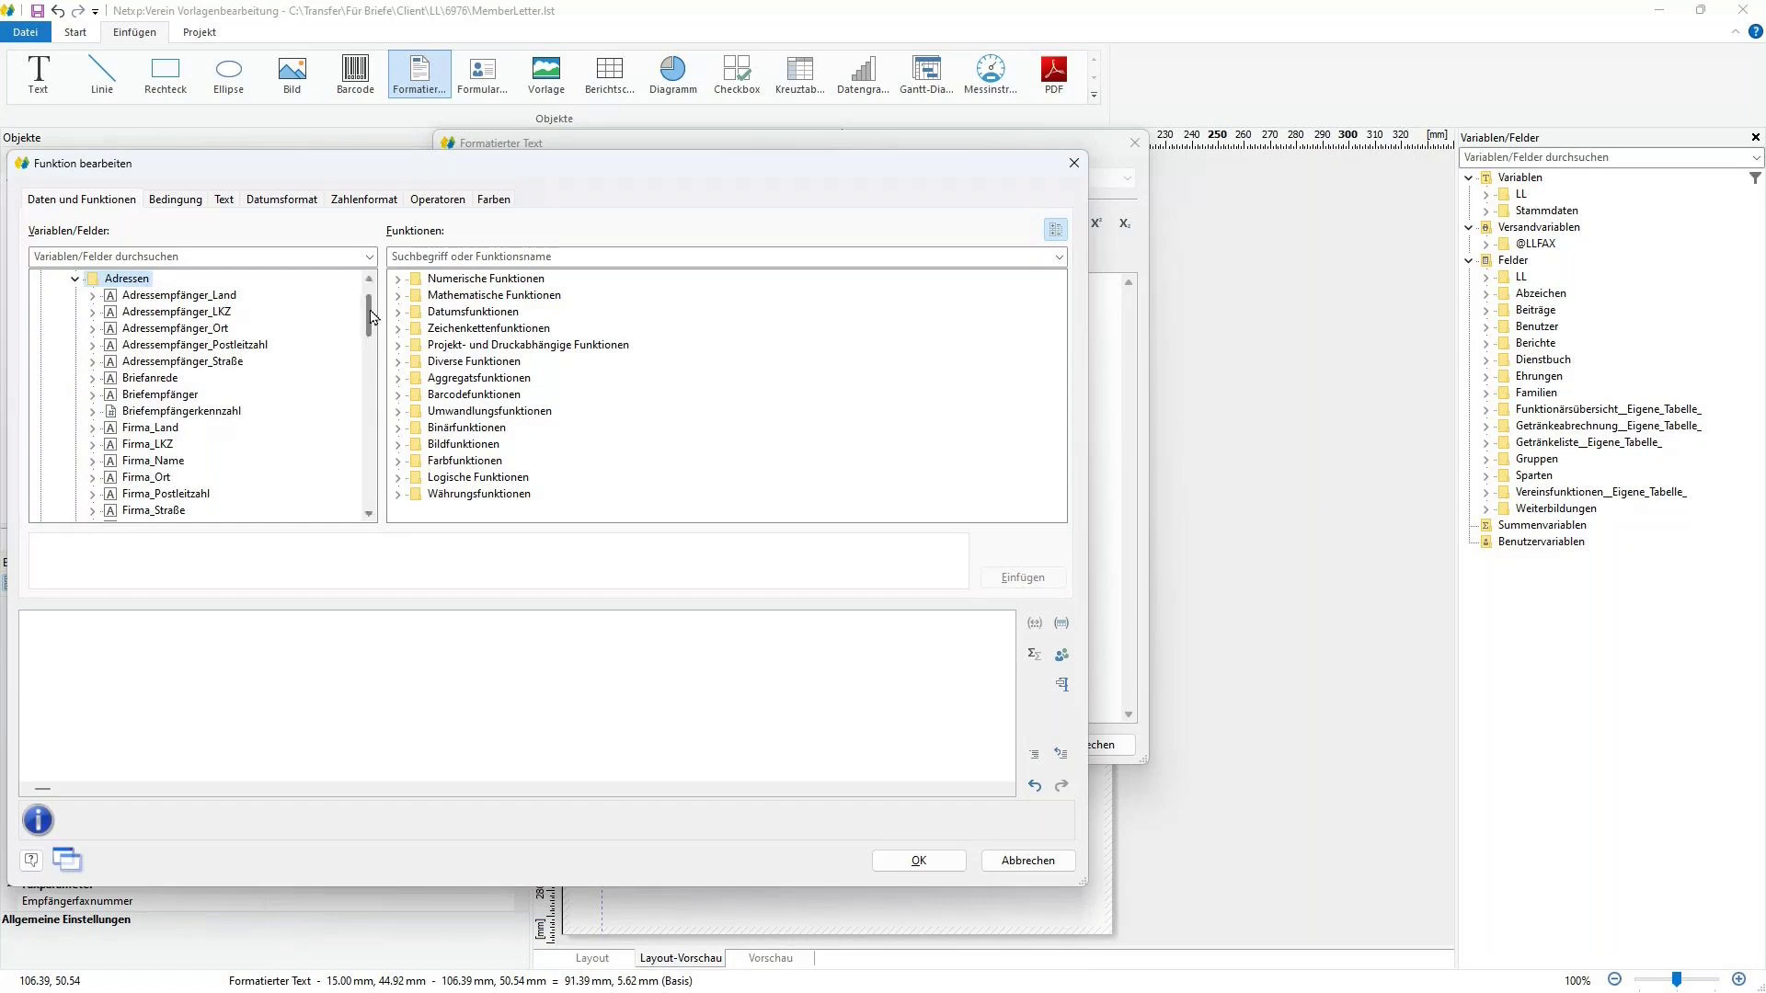
{"action": "mouse_move", "coordinate": [372, 317]}
{"action": "left_mouse_down"}
{"action": "mouse_move", "coordinate": [368, 369]}
{"action": "mouse_move", "coordinate": [371, 287]}
{"action": "left_mouse_up"}
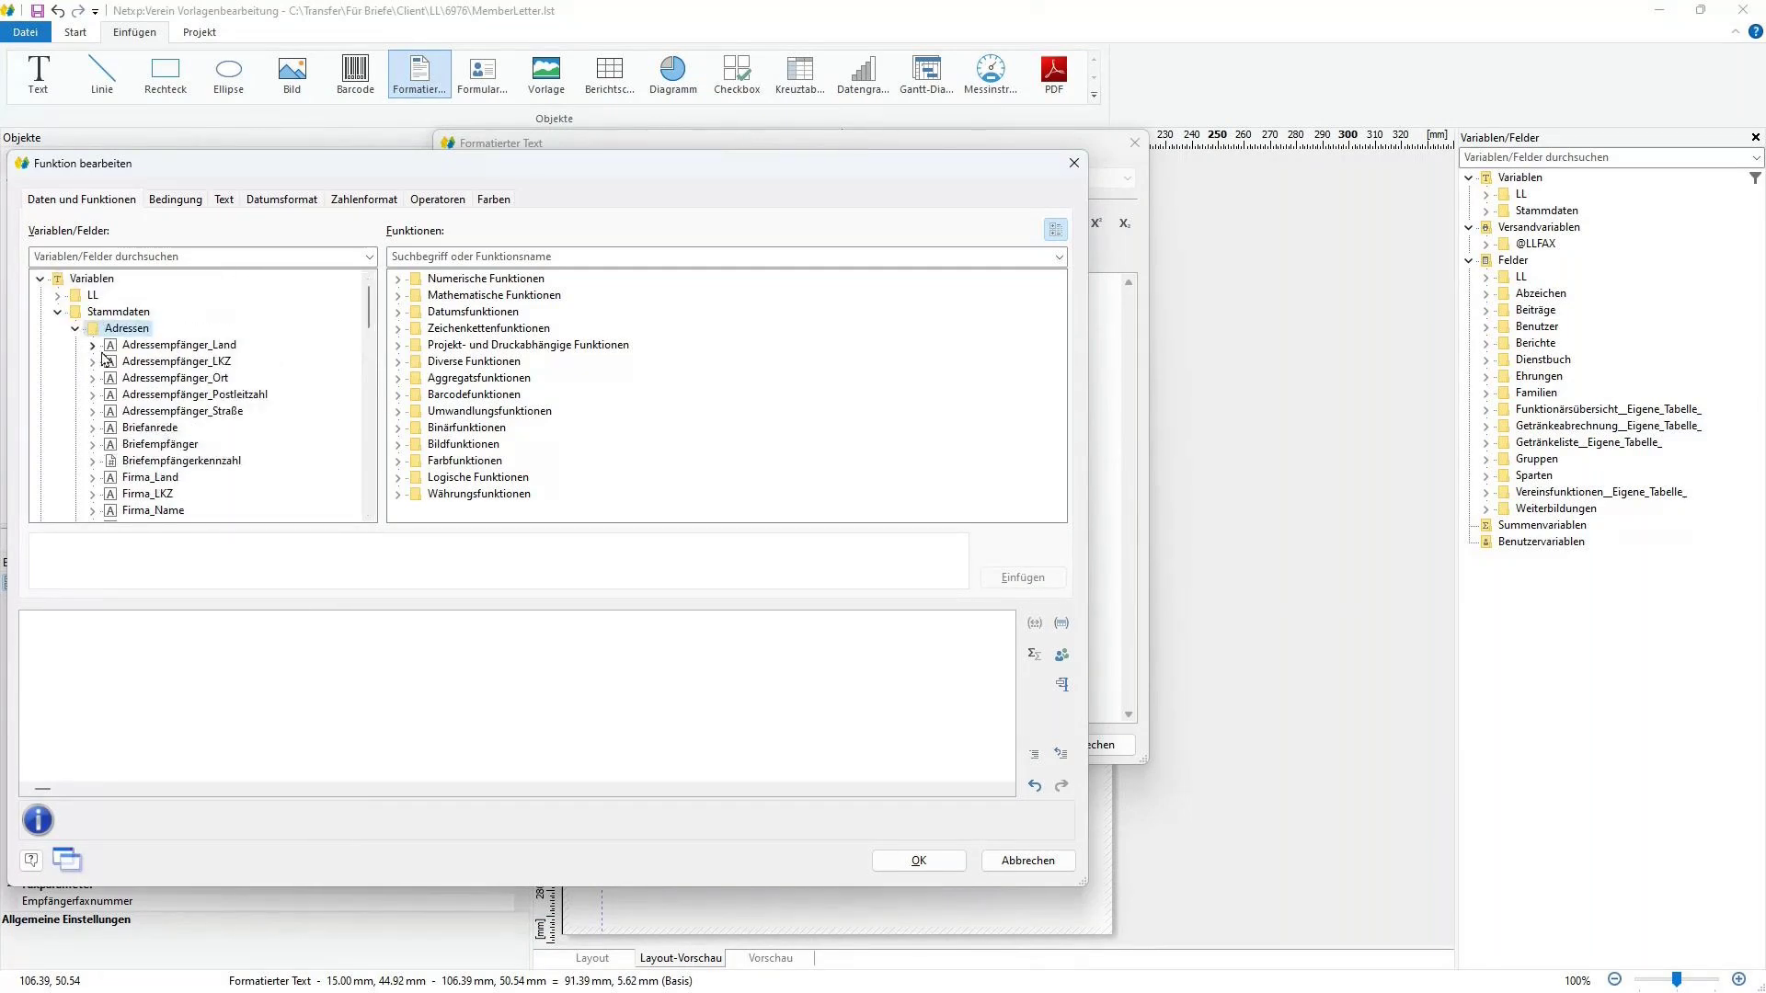
{"action": "left_click", "coordinate": [85, 328]}
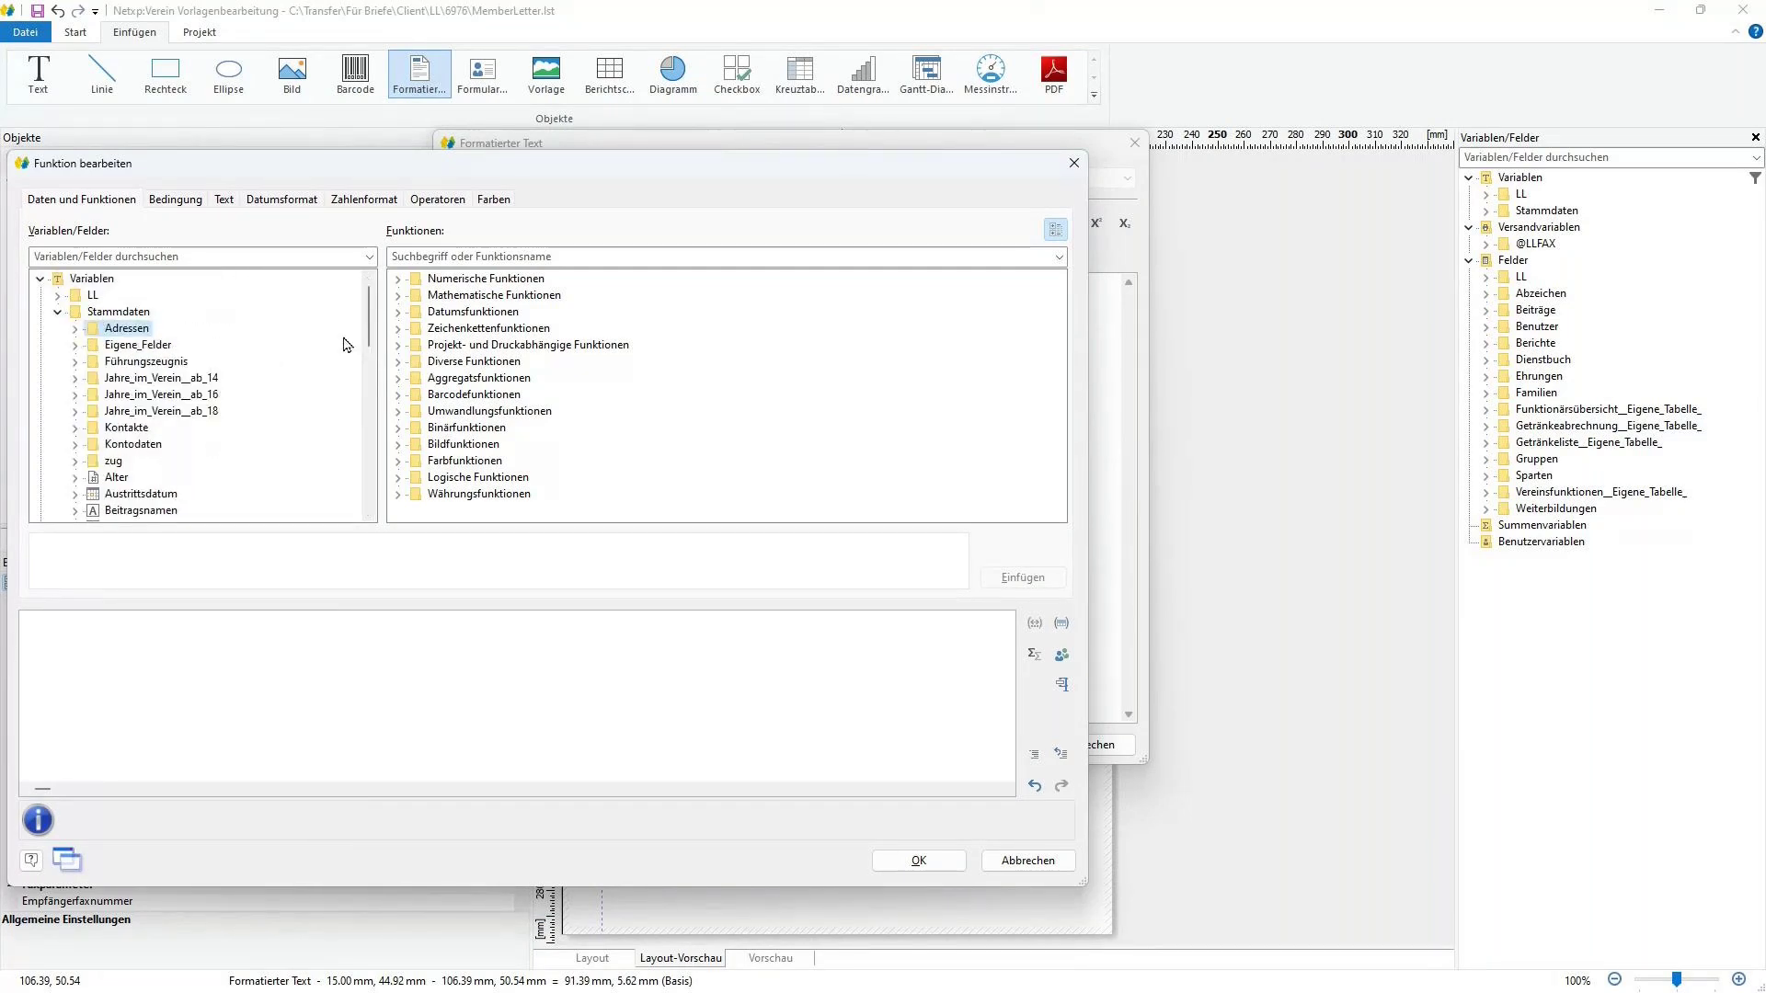
{"action": "left_click", "coordinate": [75, 346]}
{"action": "left_click", "coordinate": [76, 346]}
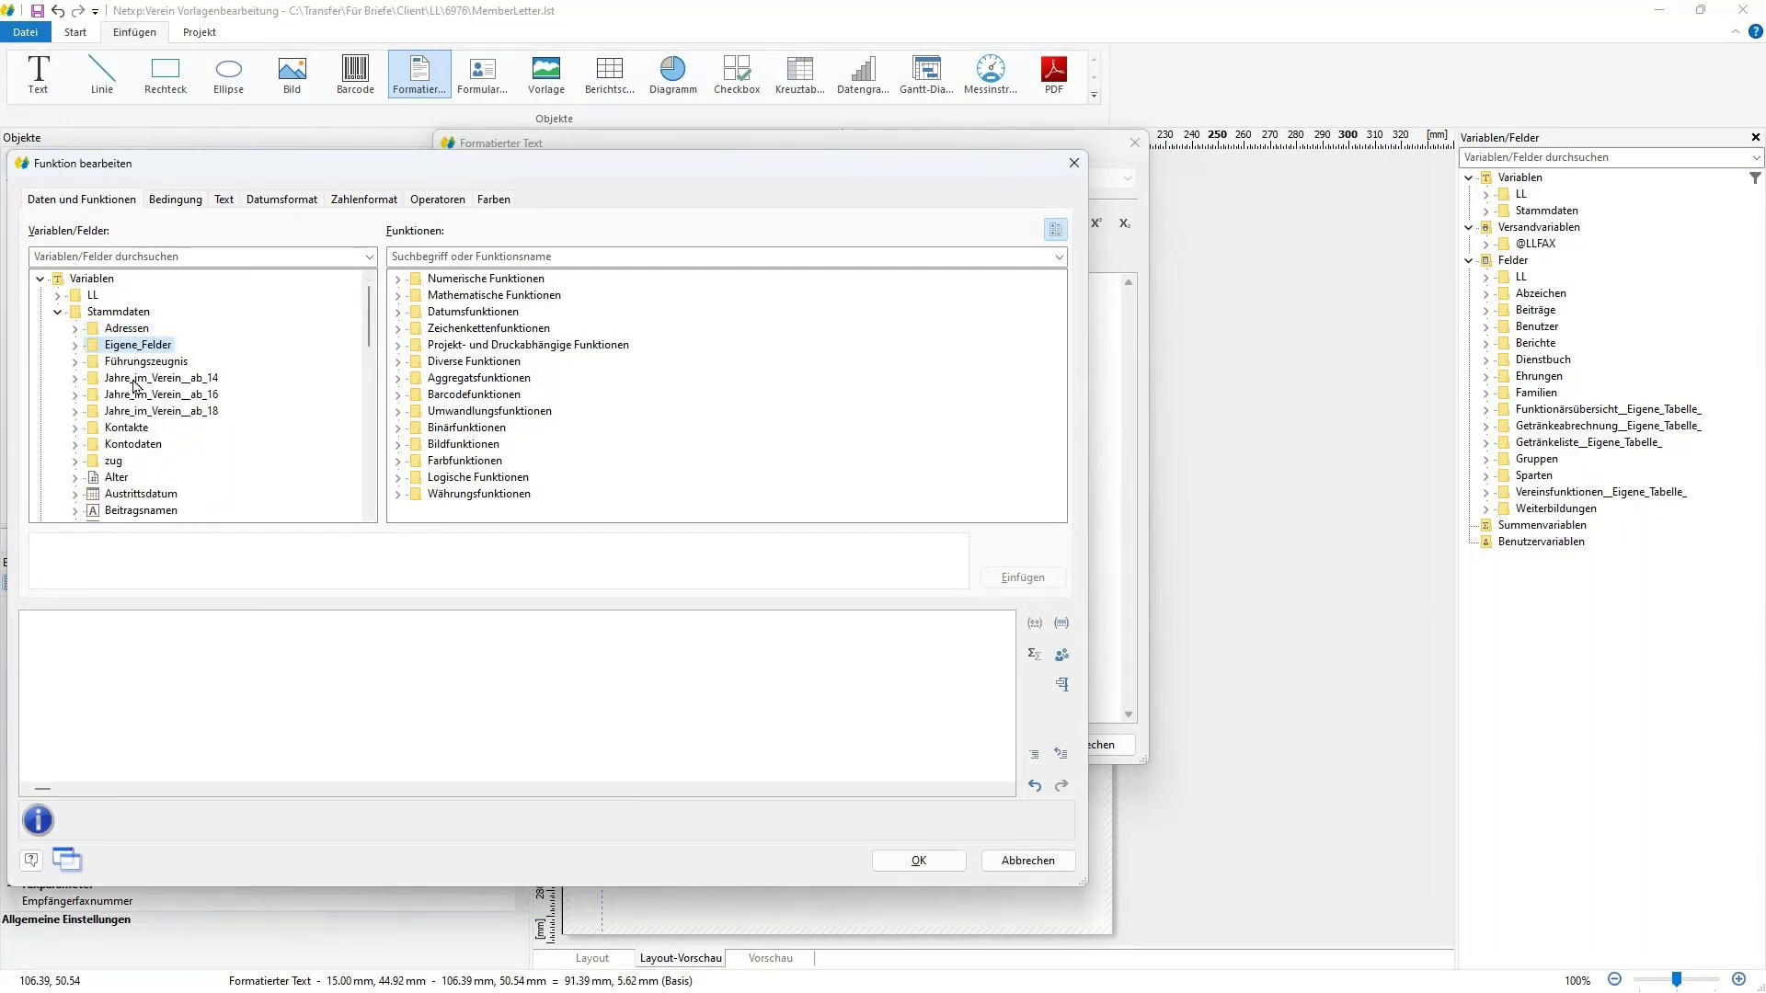
{"action": "left_click", "coordinate": [76, 444]}
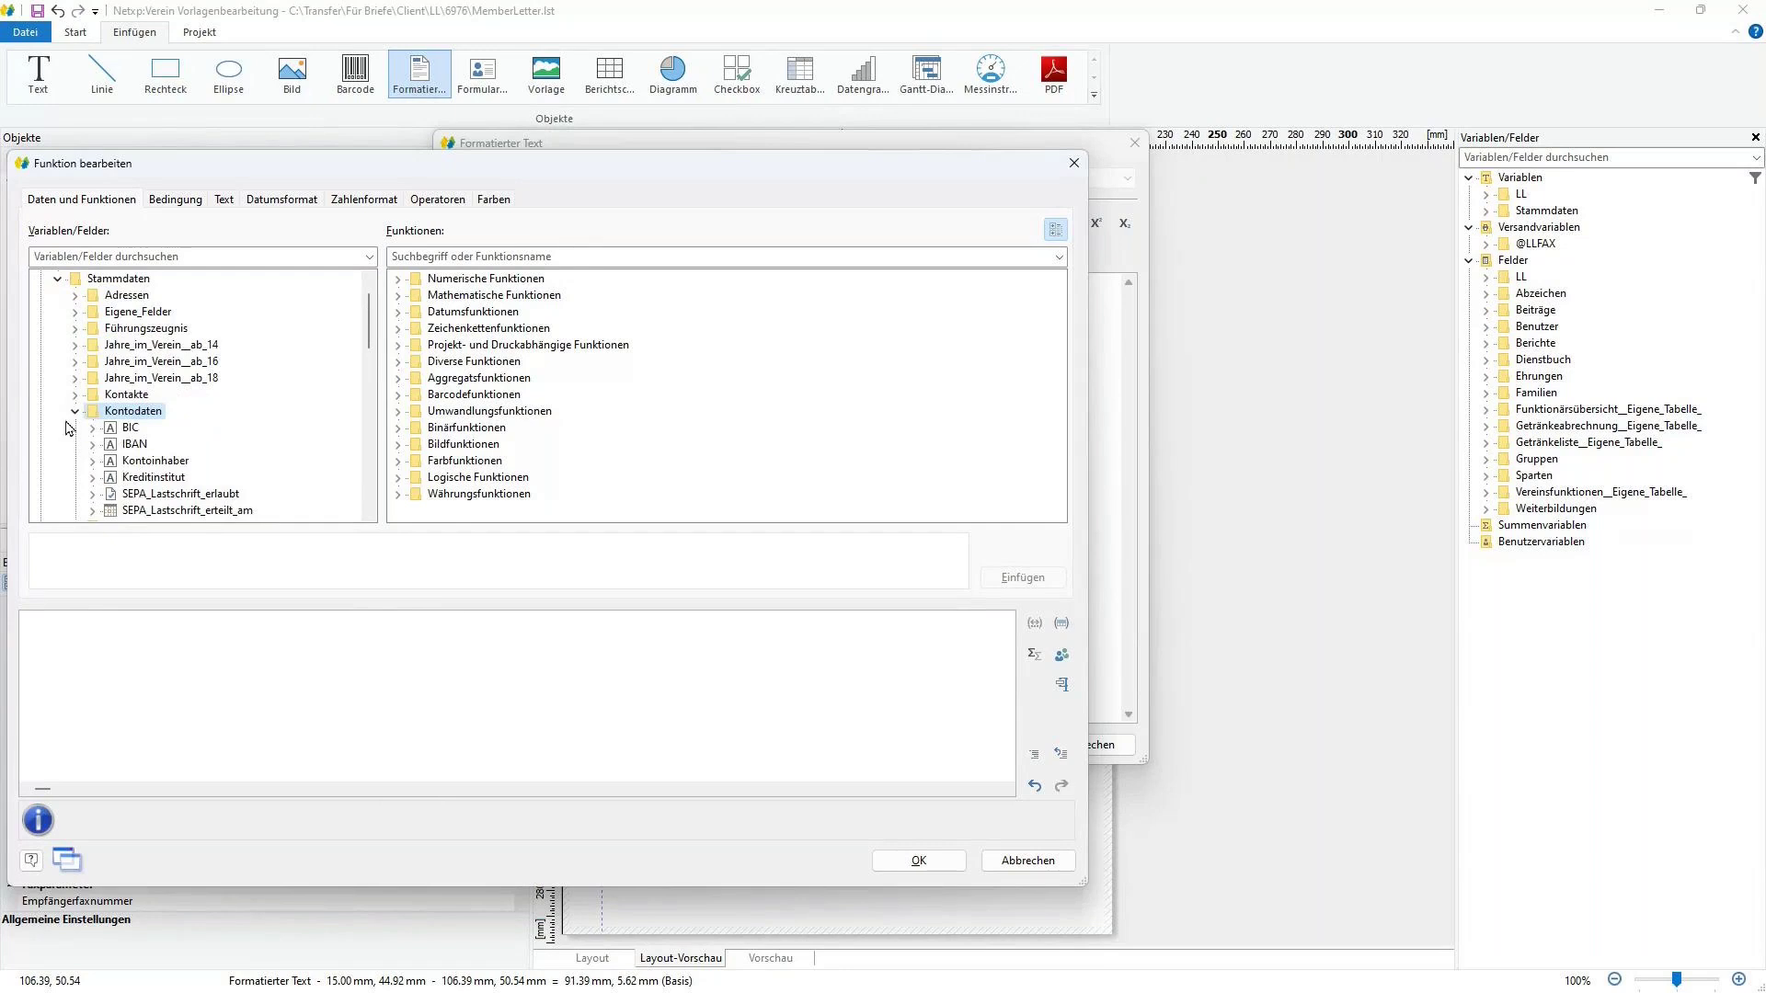
{"action": "left_click", "coordinate": [77, 413]}
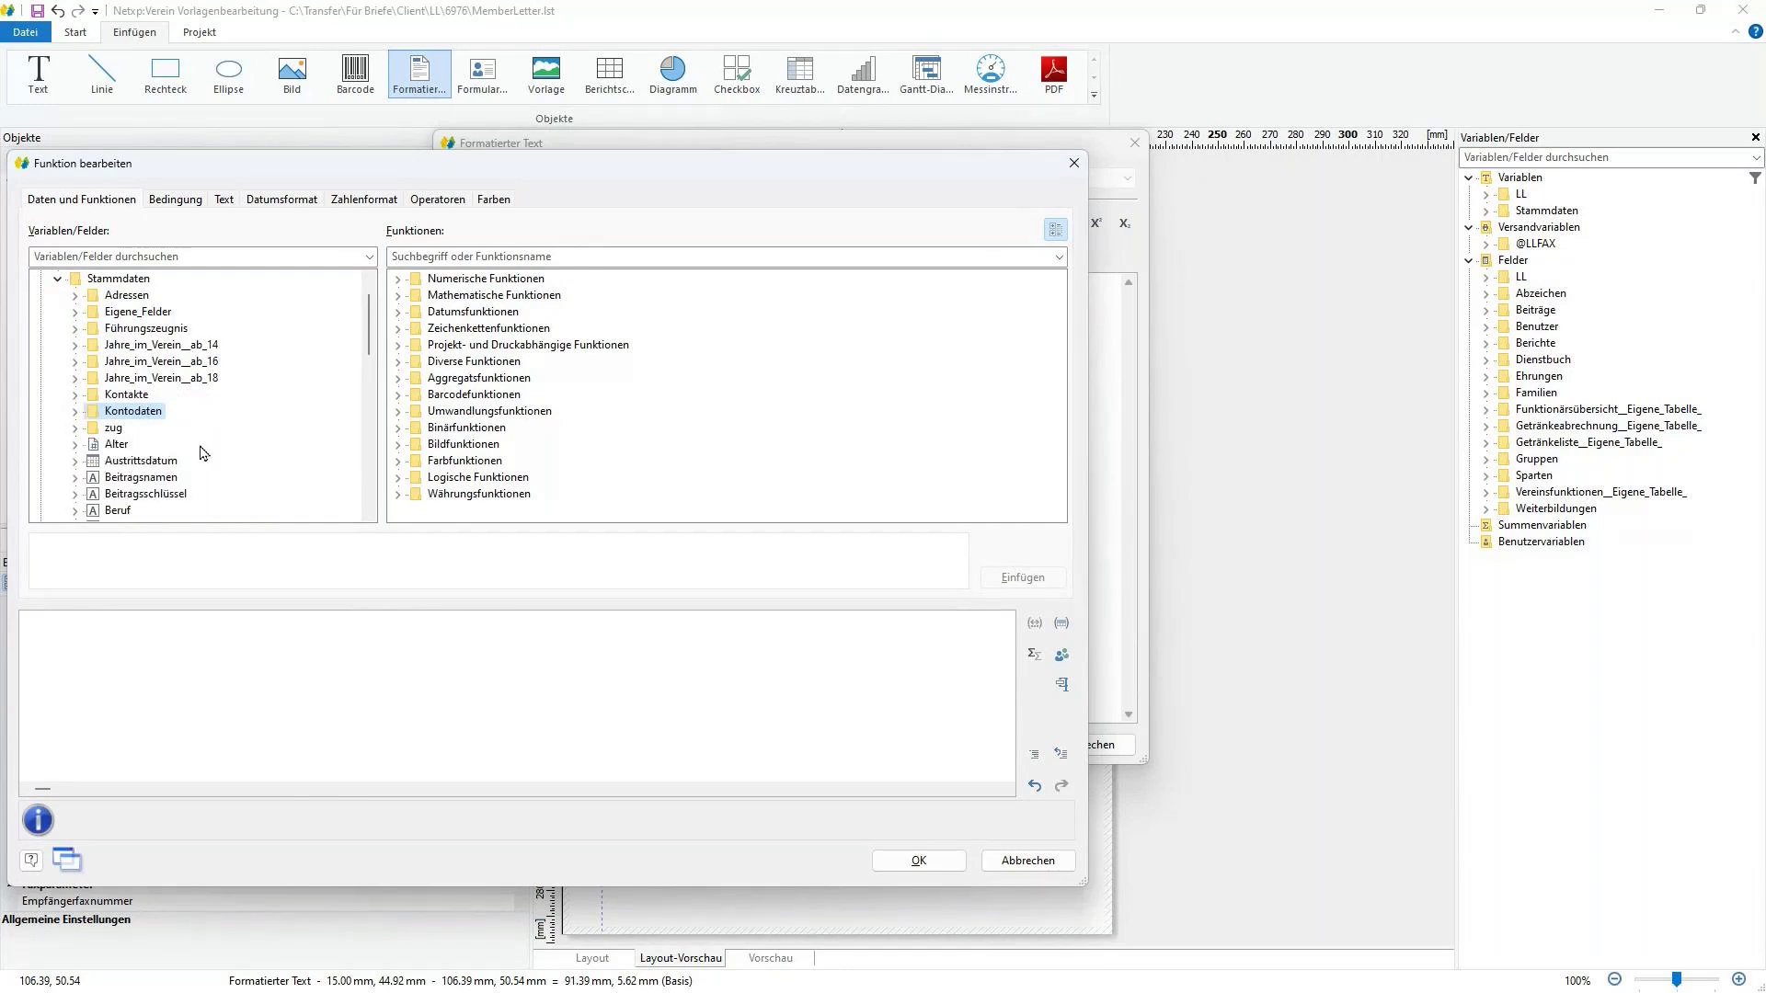
- Leave the function editor without a formula and set the formatted text's font to Calibri, size 8
{"action": "scroll", "coordinate": [359, 352], "scroll_direction": "up", "scroll_amount": 1}
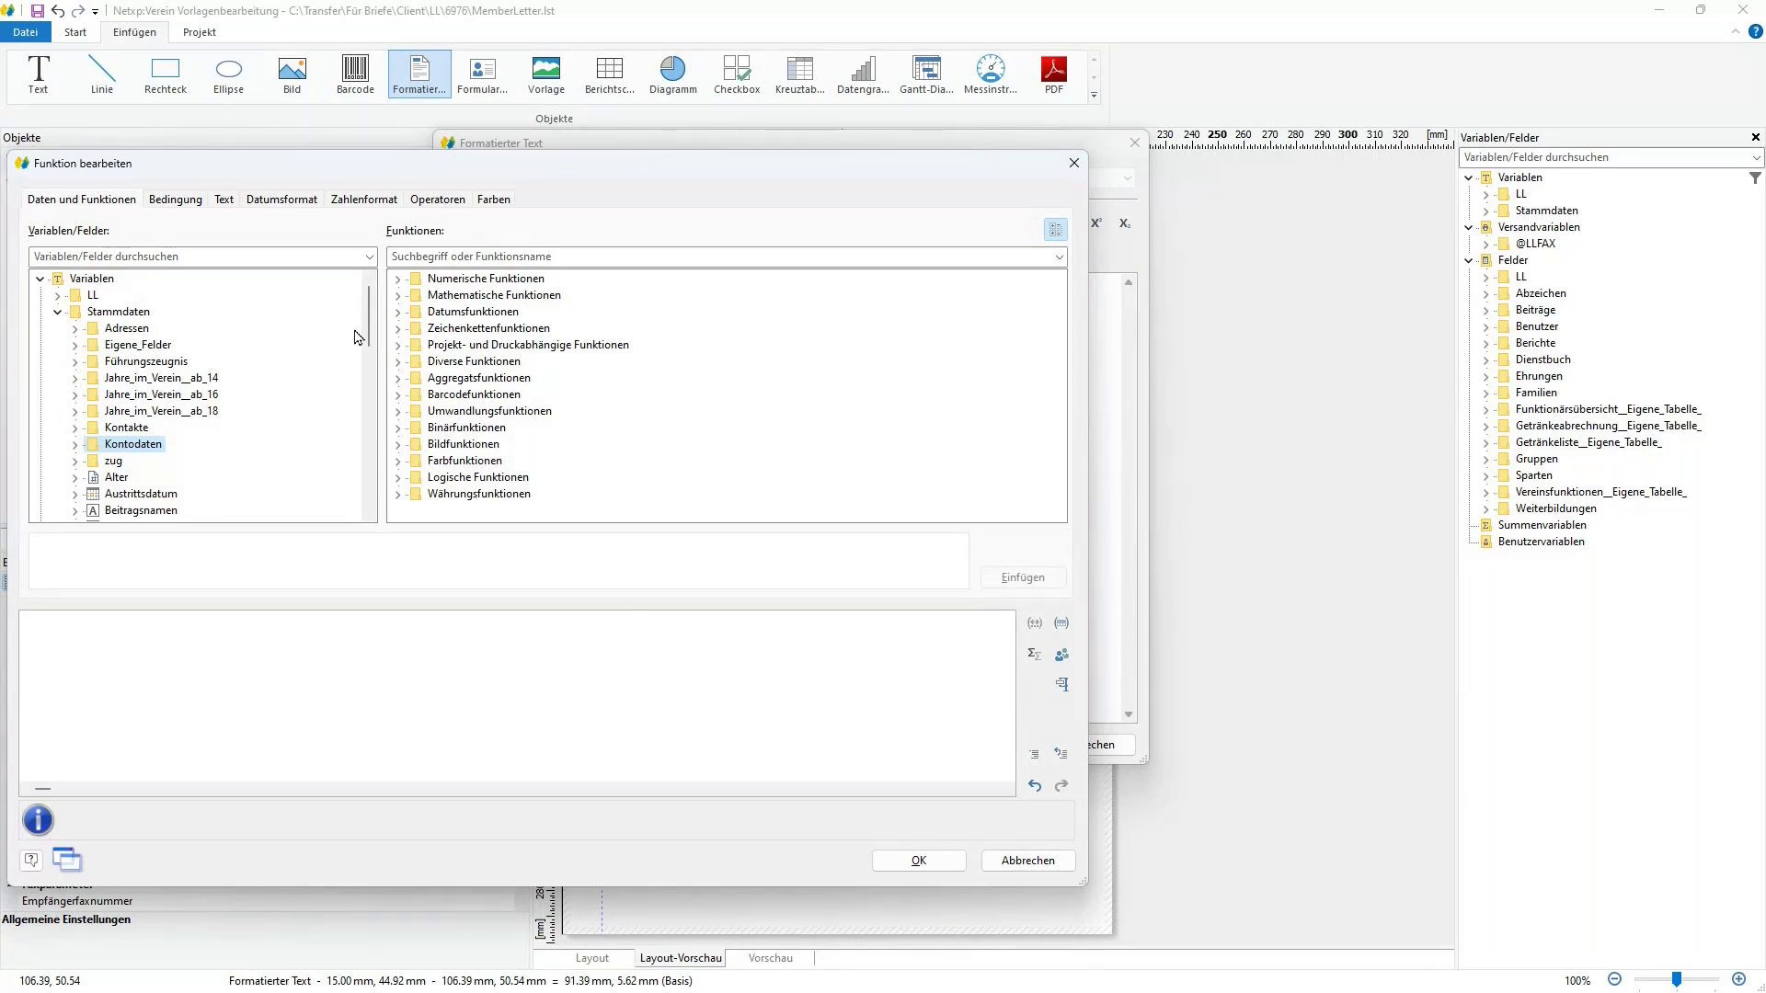
{"action": "key", "text": "Escape"}
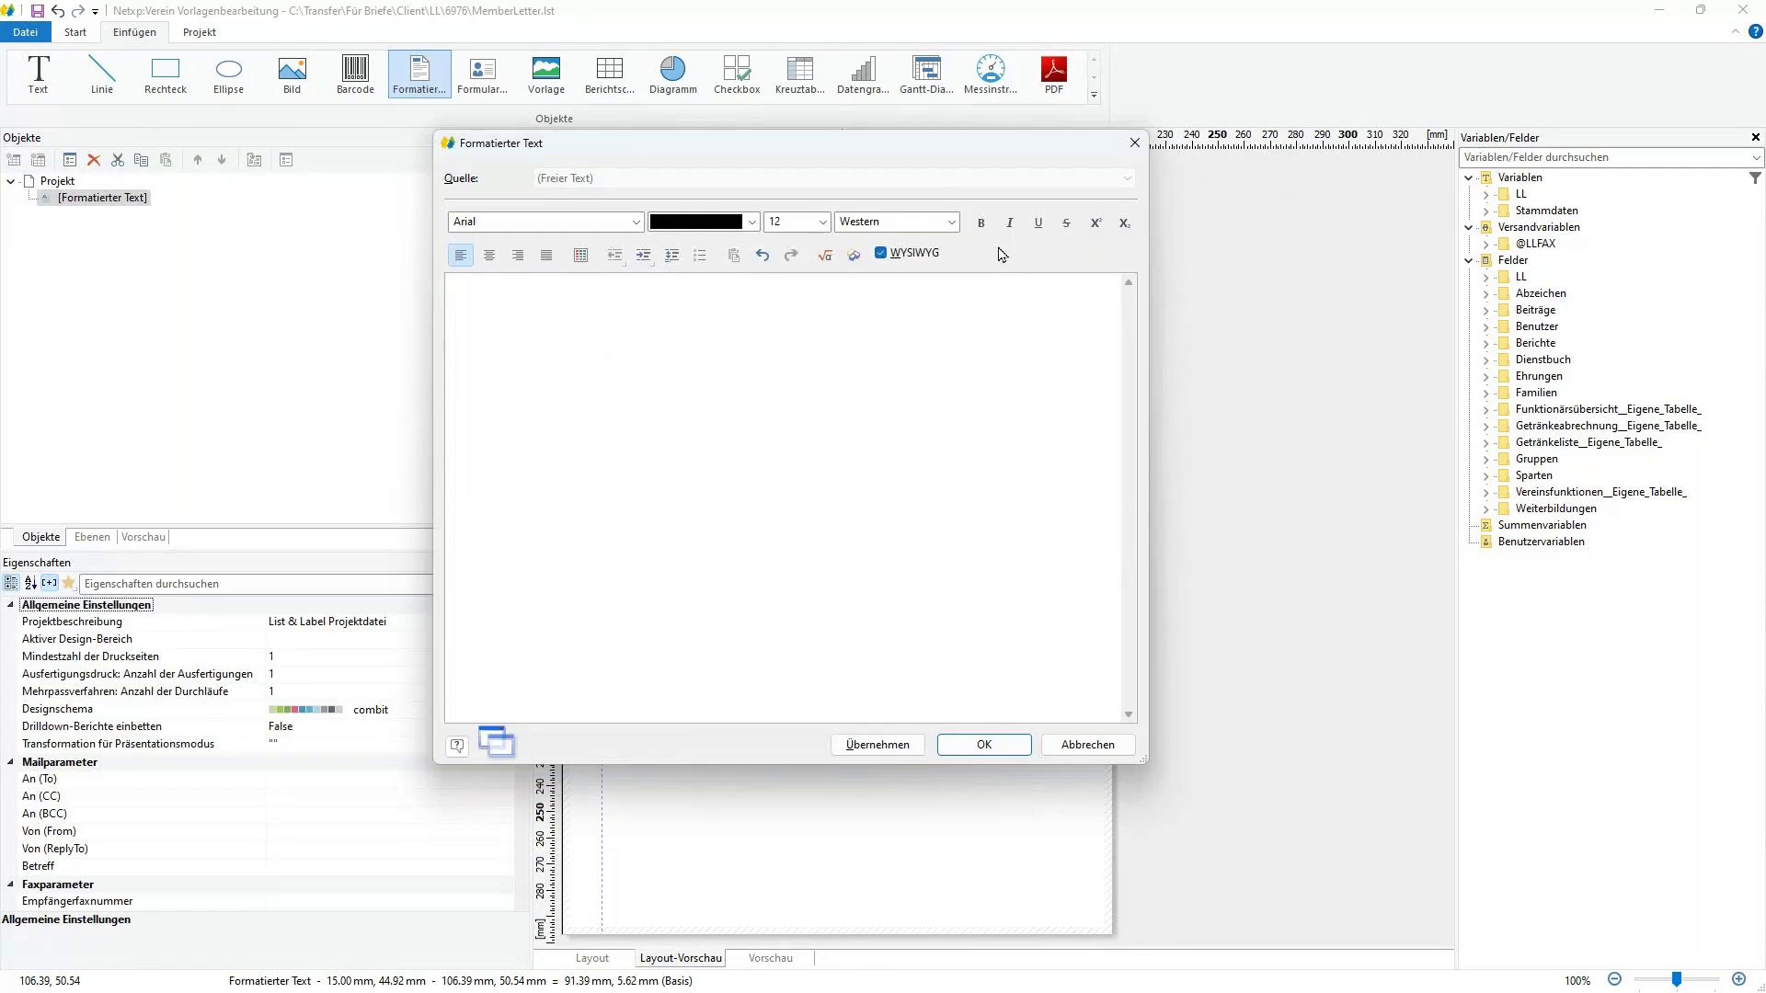
{"action": "left_click_drag", "start_coordinate": [904, 154], "coordinate": [991, 152]}
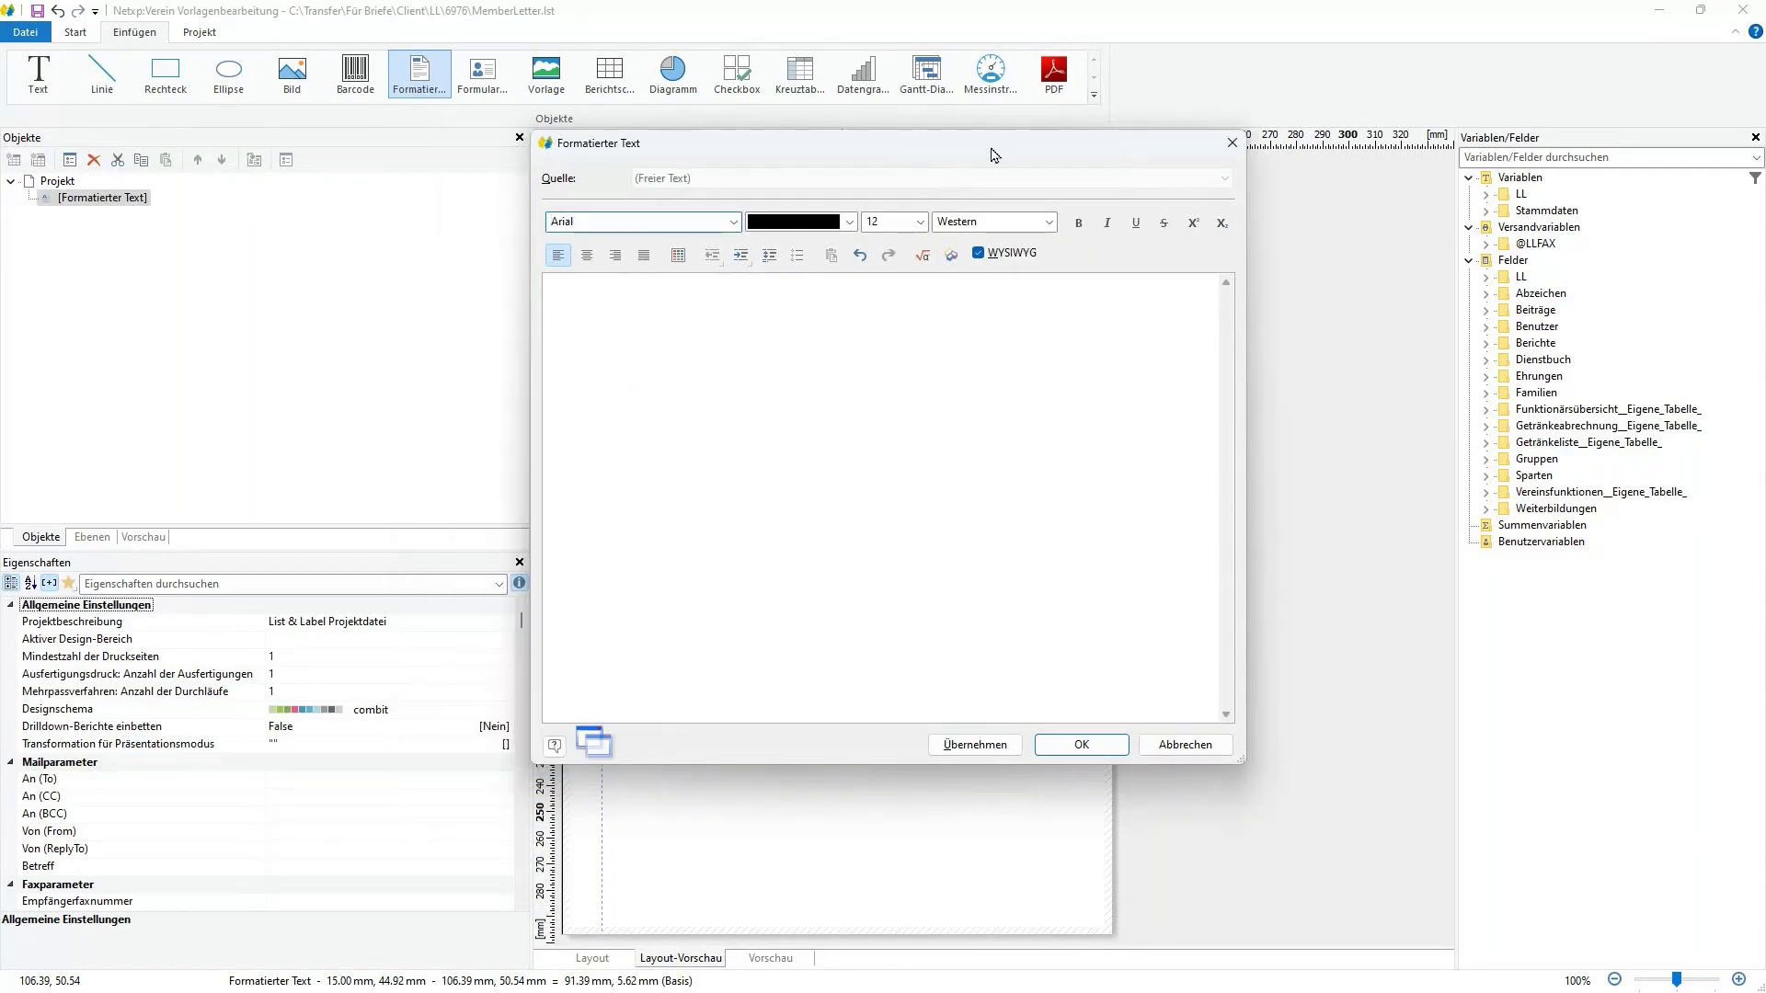
{"action": "type", "text": "calibri"}
{"action": "left_click", "coordinate": [921, 224]}
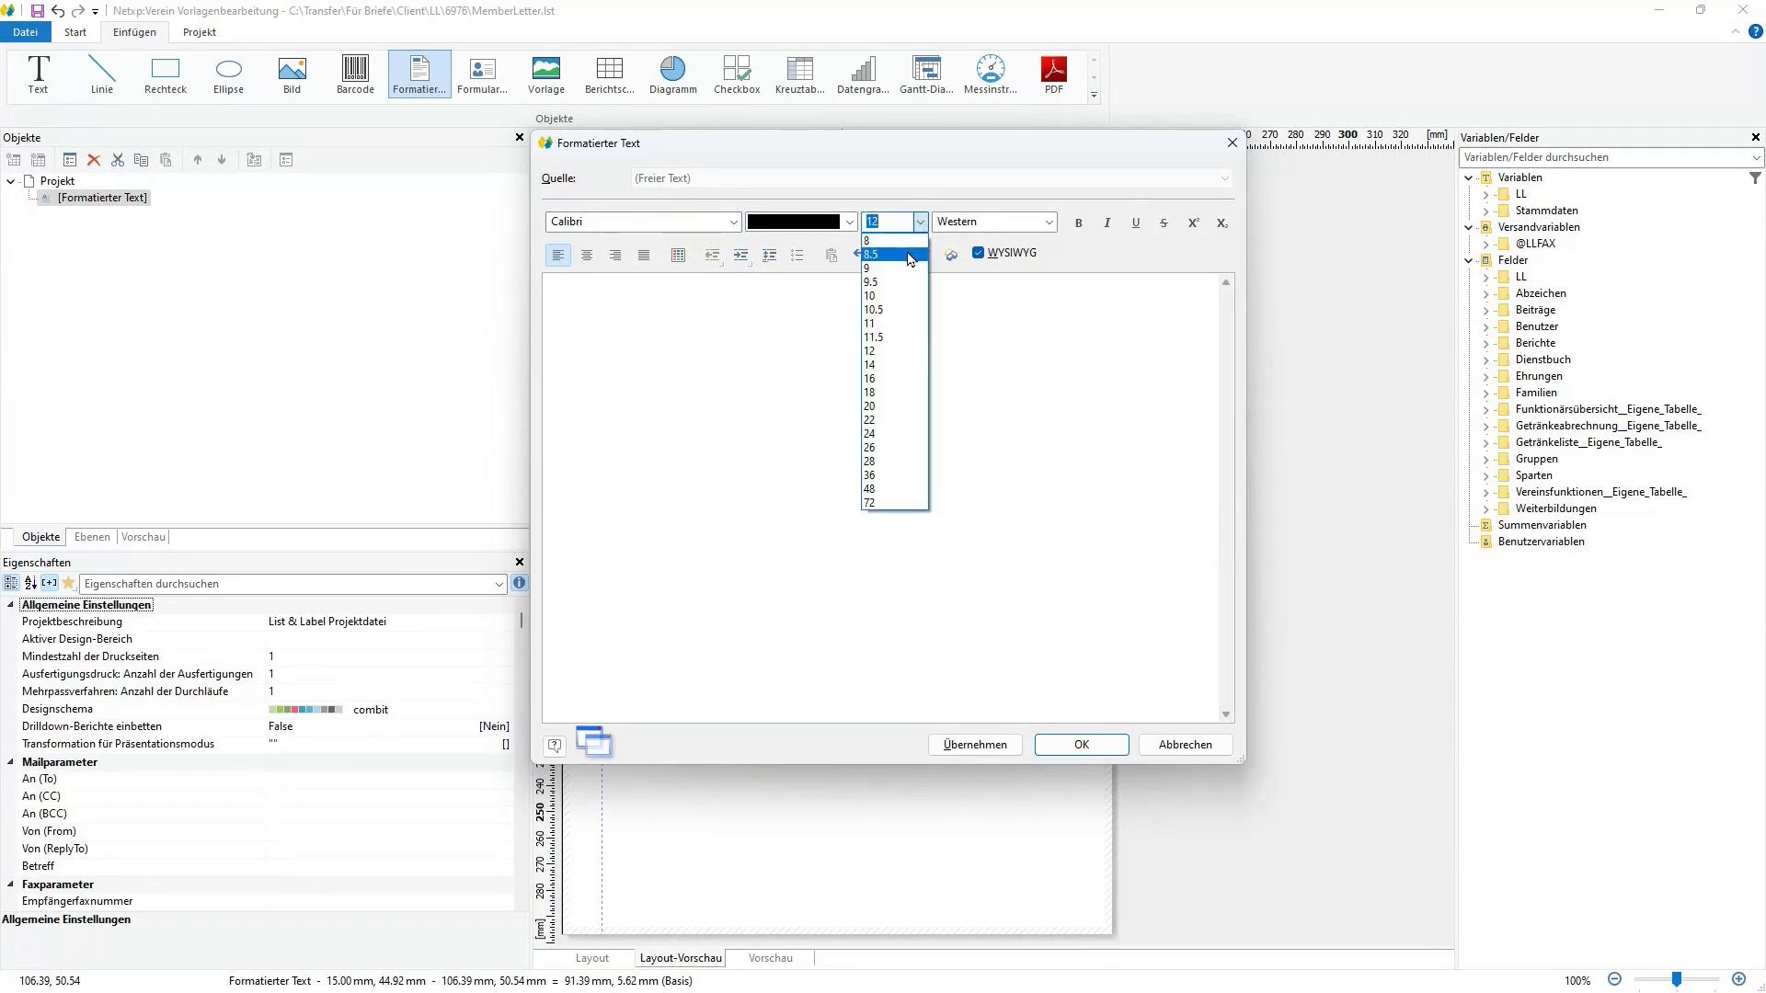
{"action": "left_click", "coordinate": [902, 242]}
- Enter the sender line with TSV Testverein and the club's postal address separated by bullets, underline it all and apply the text
{"action": "type", "text": "T"}
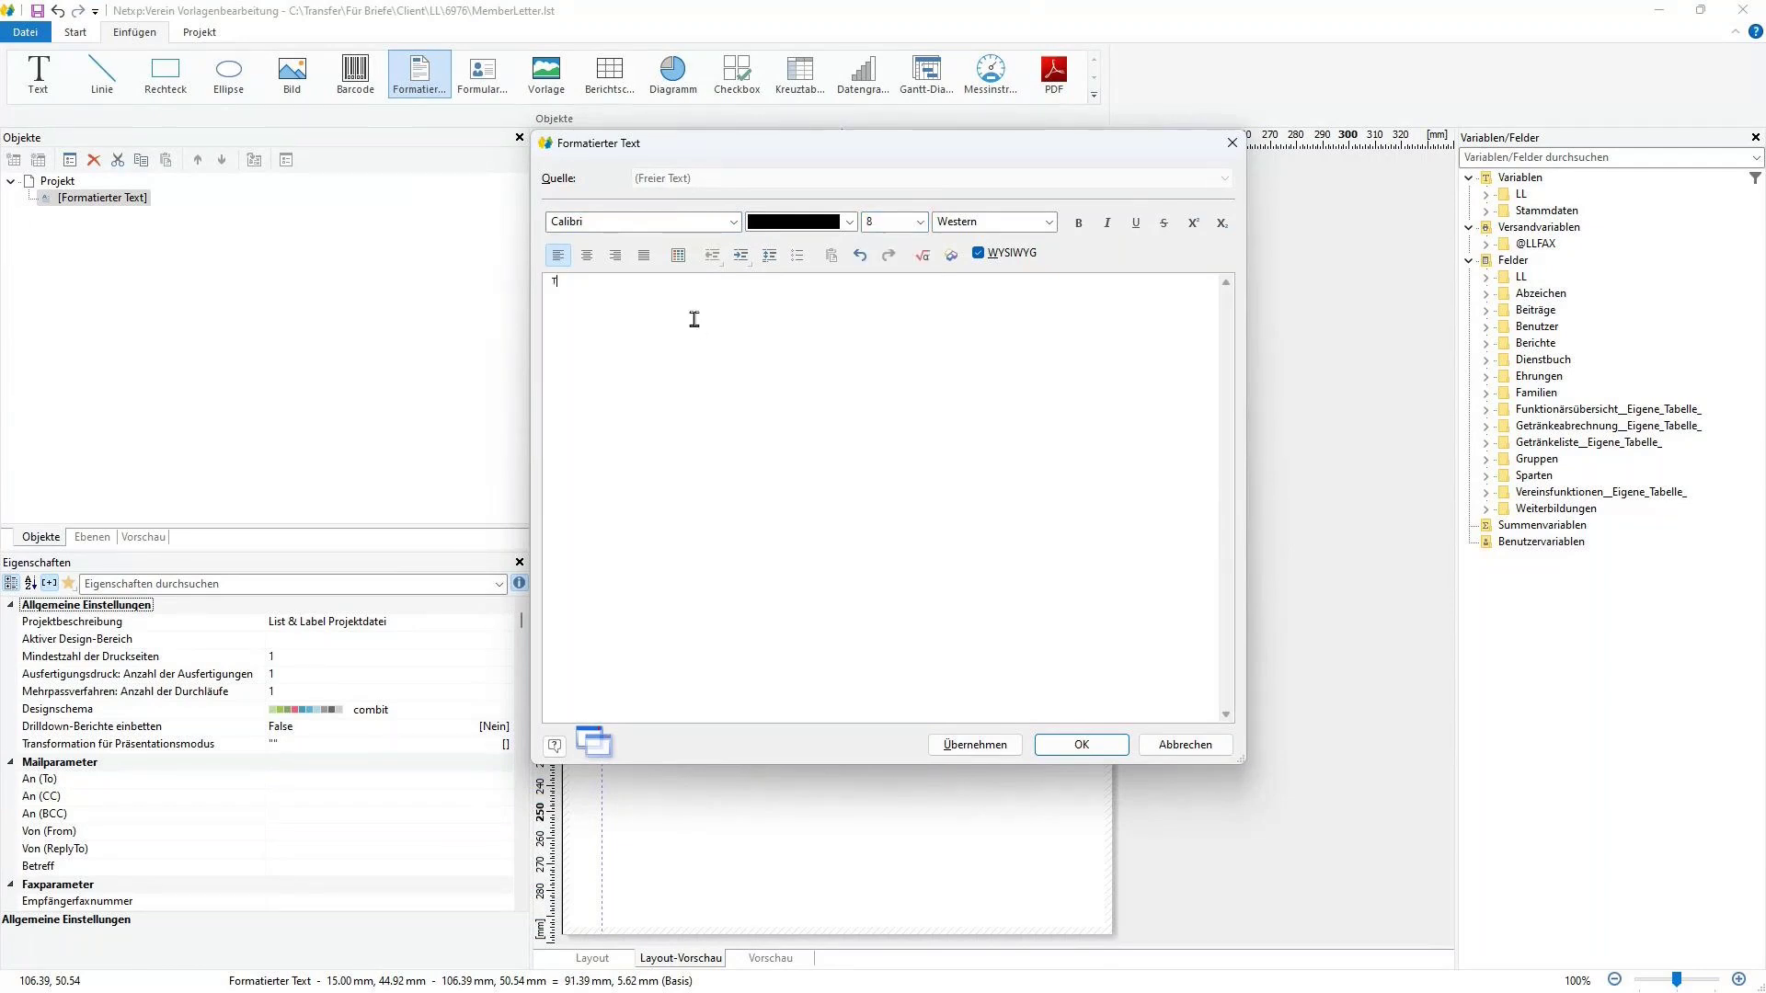
{"action": "type", "text": "SV Testverein • Teststraße 1 • 84333 Testhausen"}
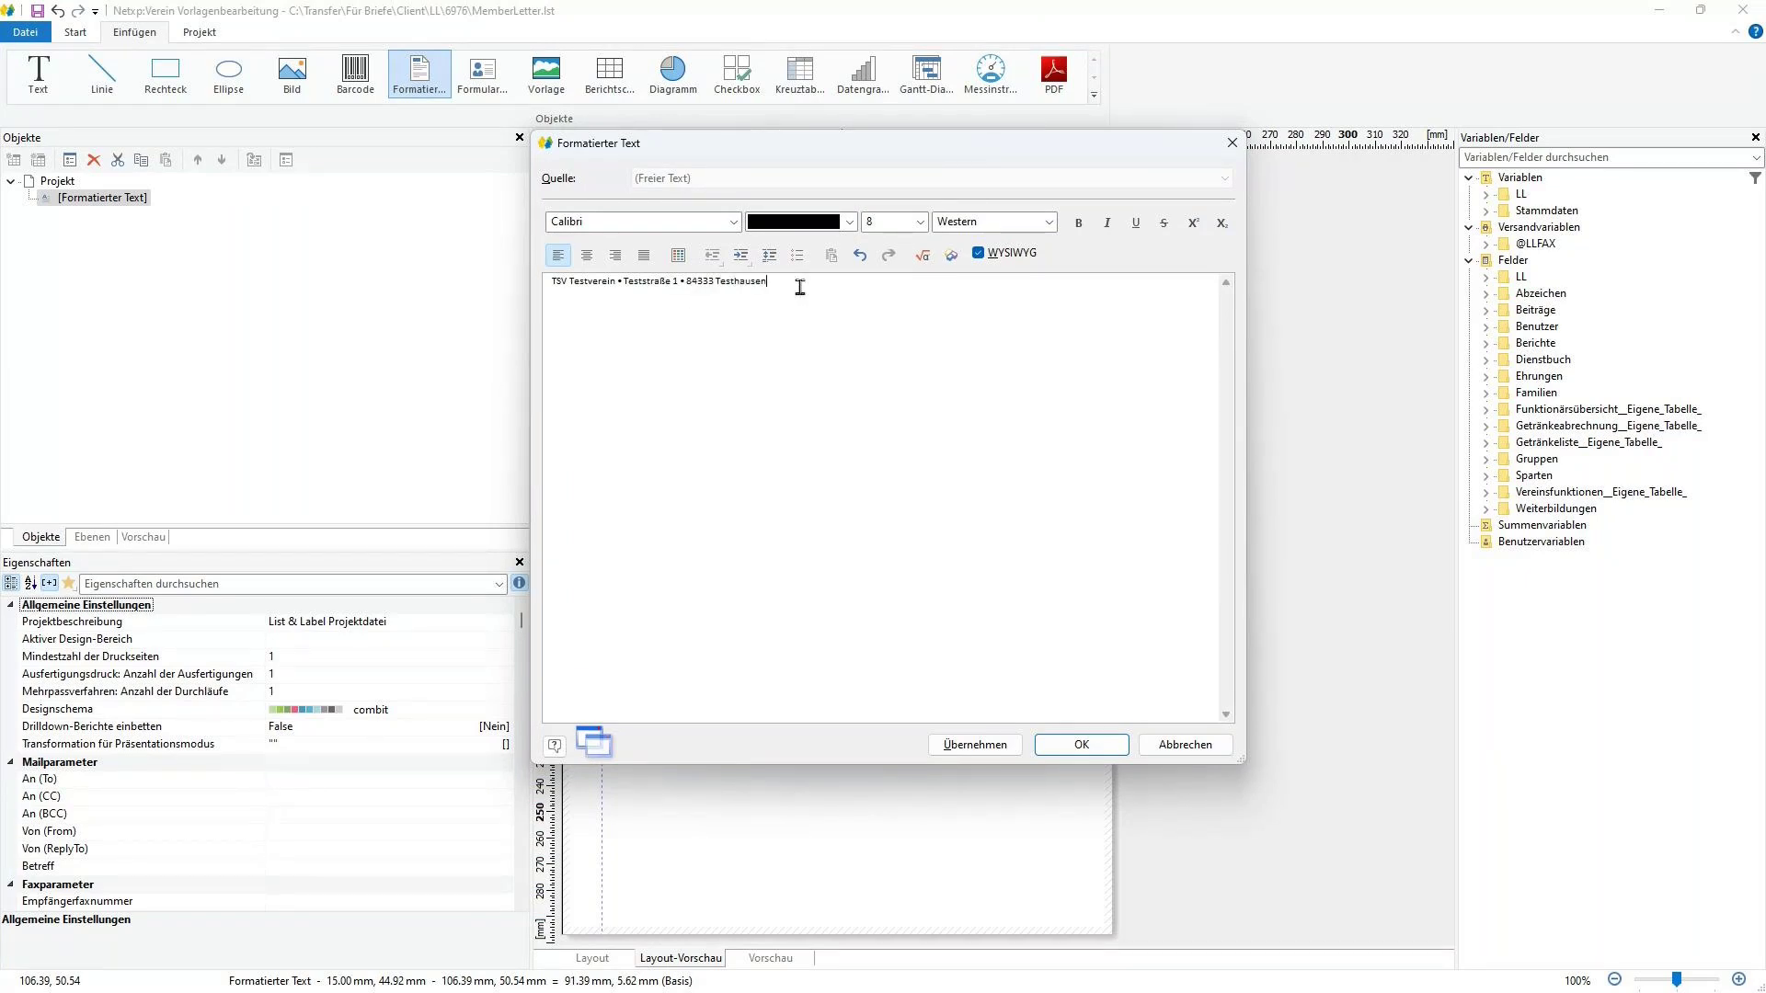
{"action": "key", "text": "ctrl+a"}
{"action": "left_click", "coordinate": [1136, 223]}
{"action": "left_click", "coordinate": [995, 306]}
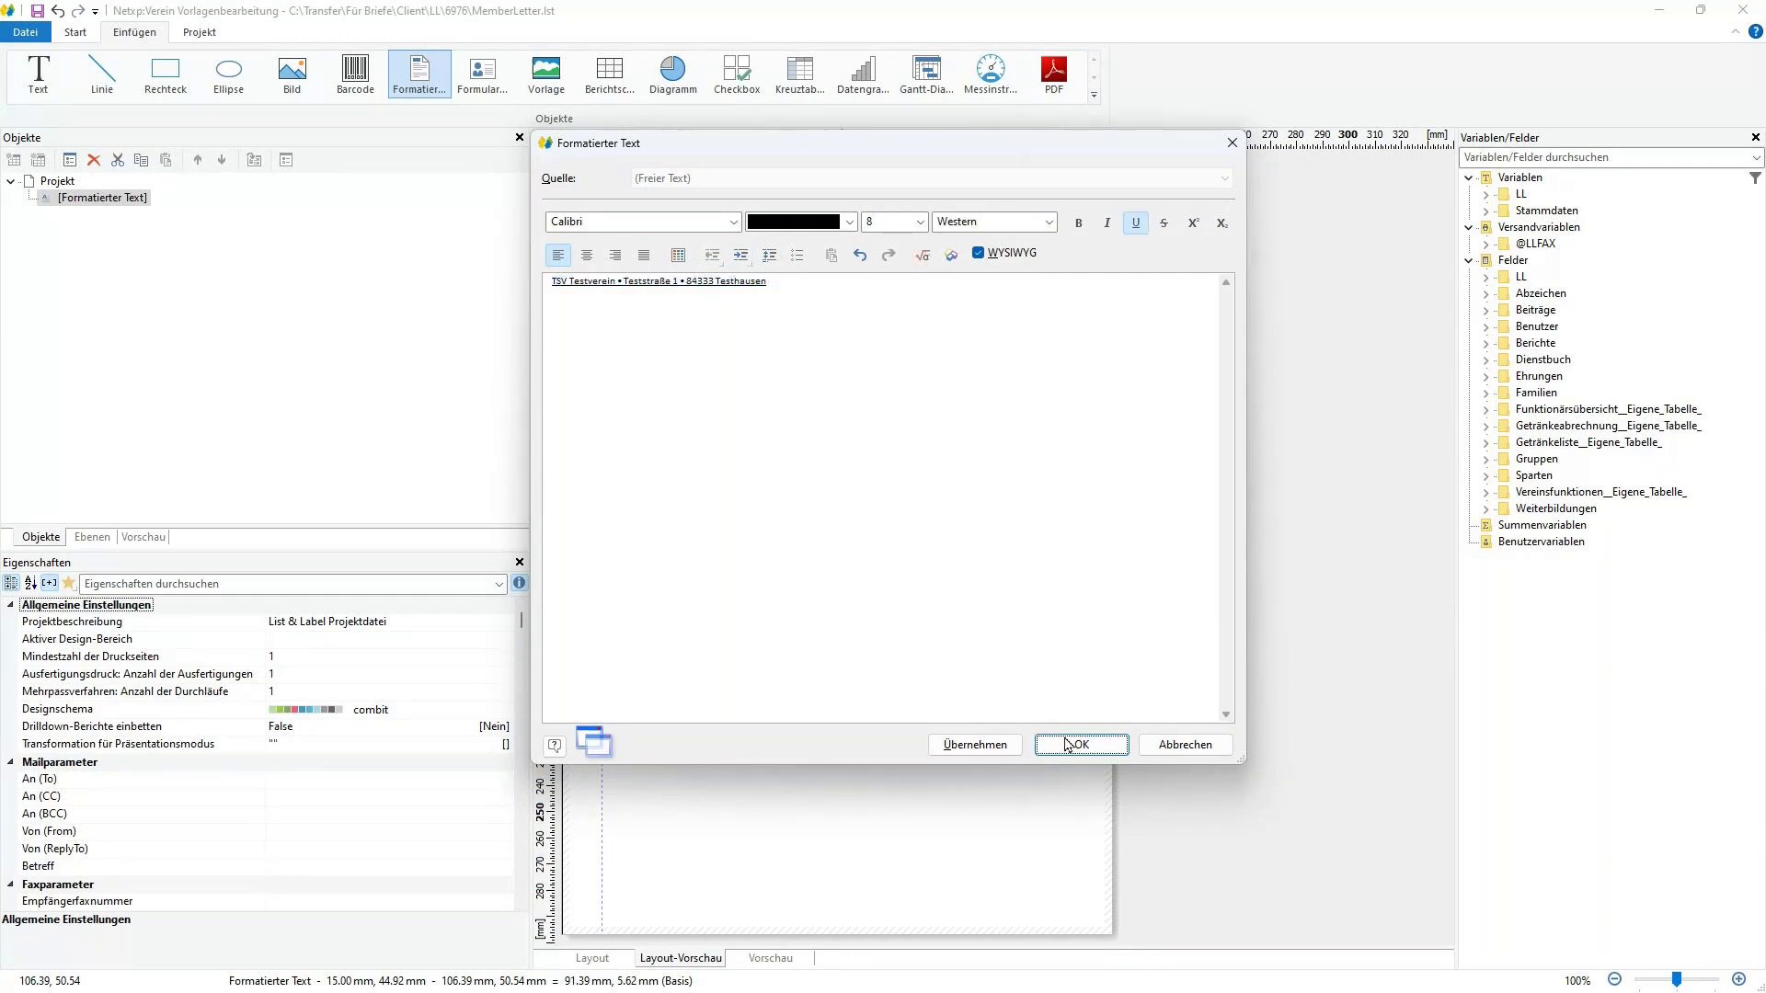
{"action": "left_click", "coordinate": [1077, 743]}
{"action": "left_click", "coordinate": [837, 483]}
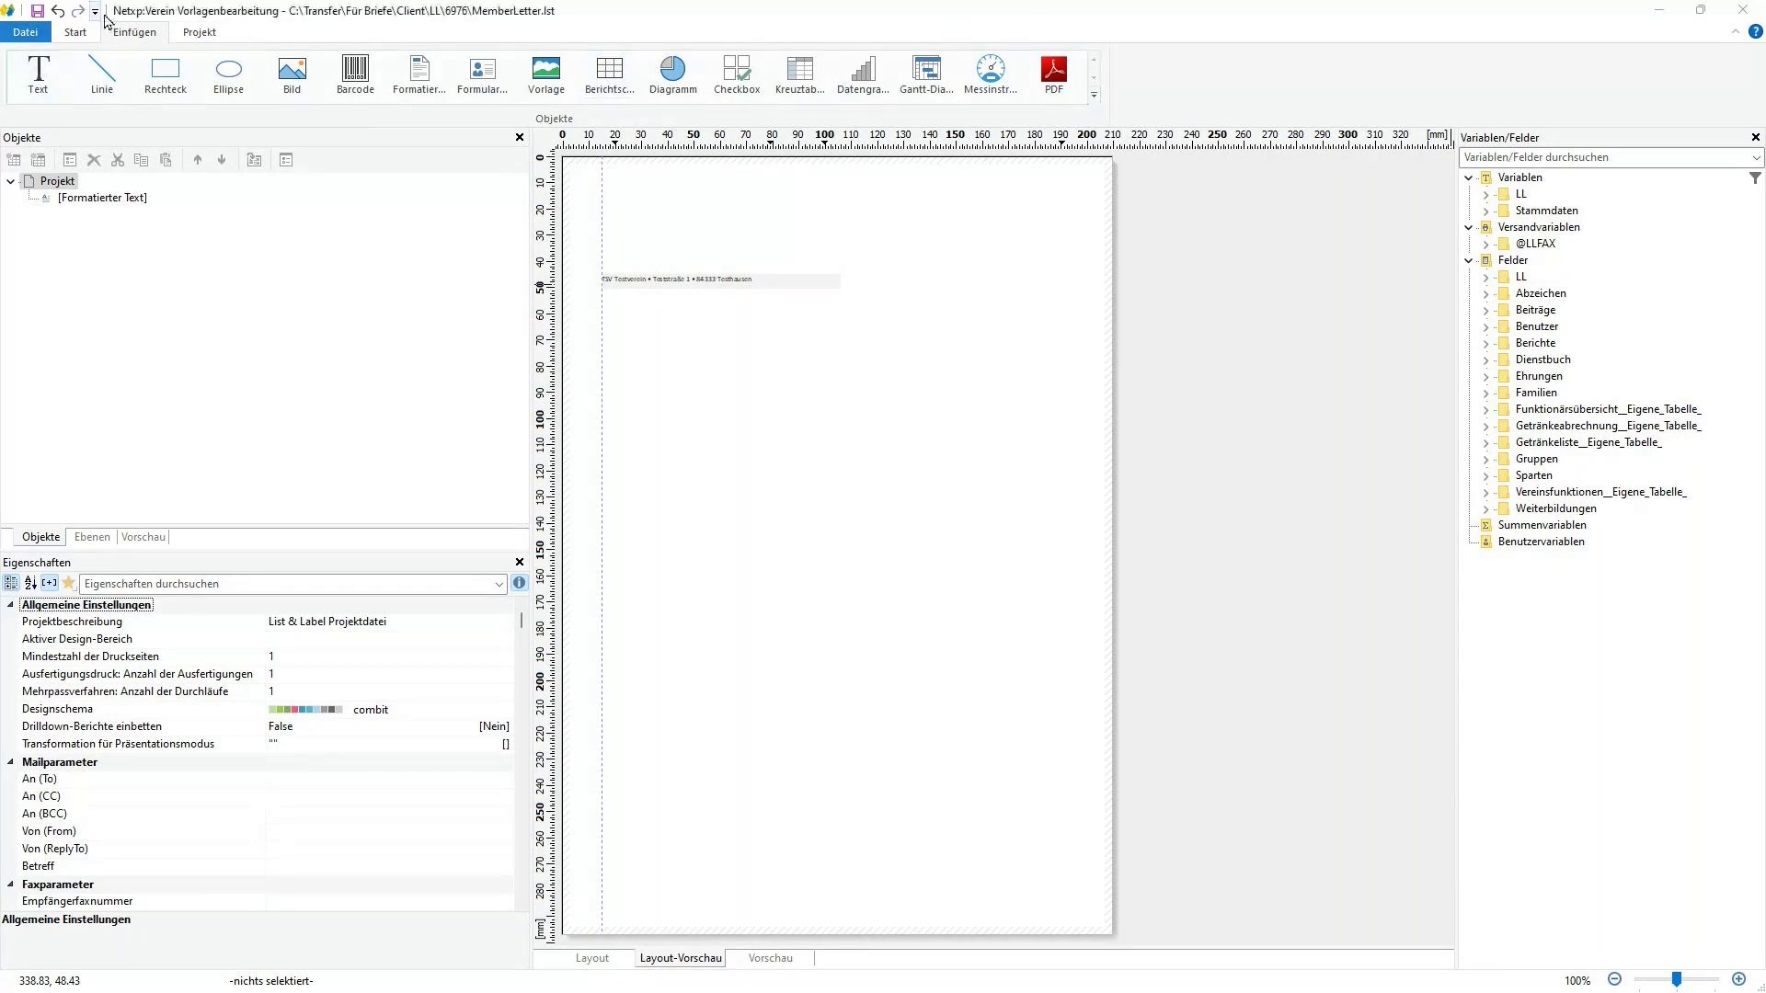
- Browse the LL\6976 folder for Etiketten (*.lbl) files as loadable project components, and leave without loading one
{"action": "scroll", "coordinate": [107, 21], "scroll_direction": "down", "scroll_amount": 1}
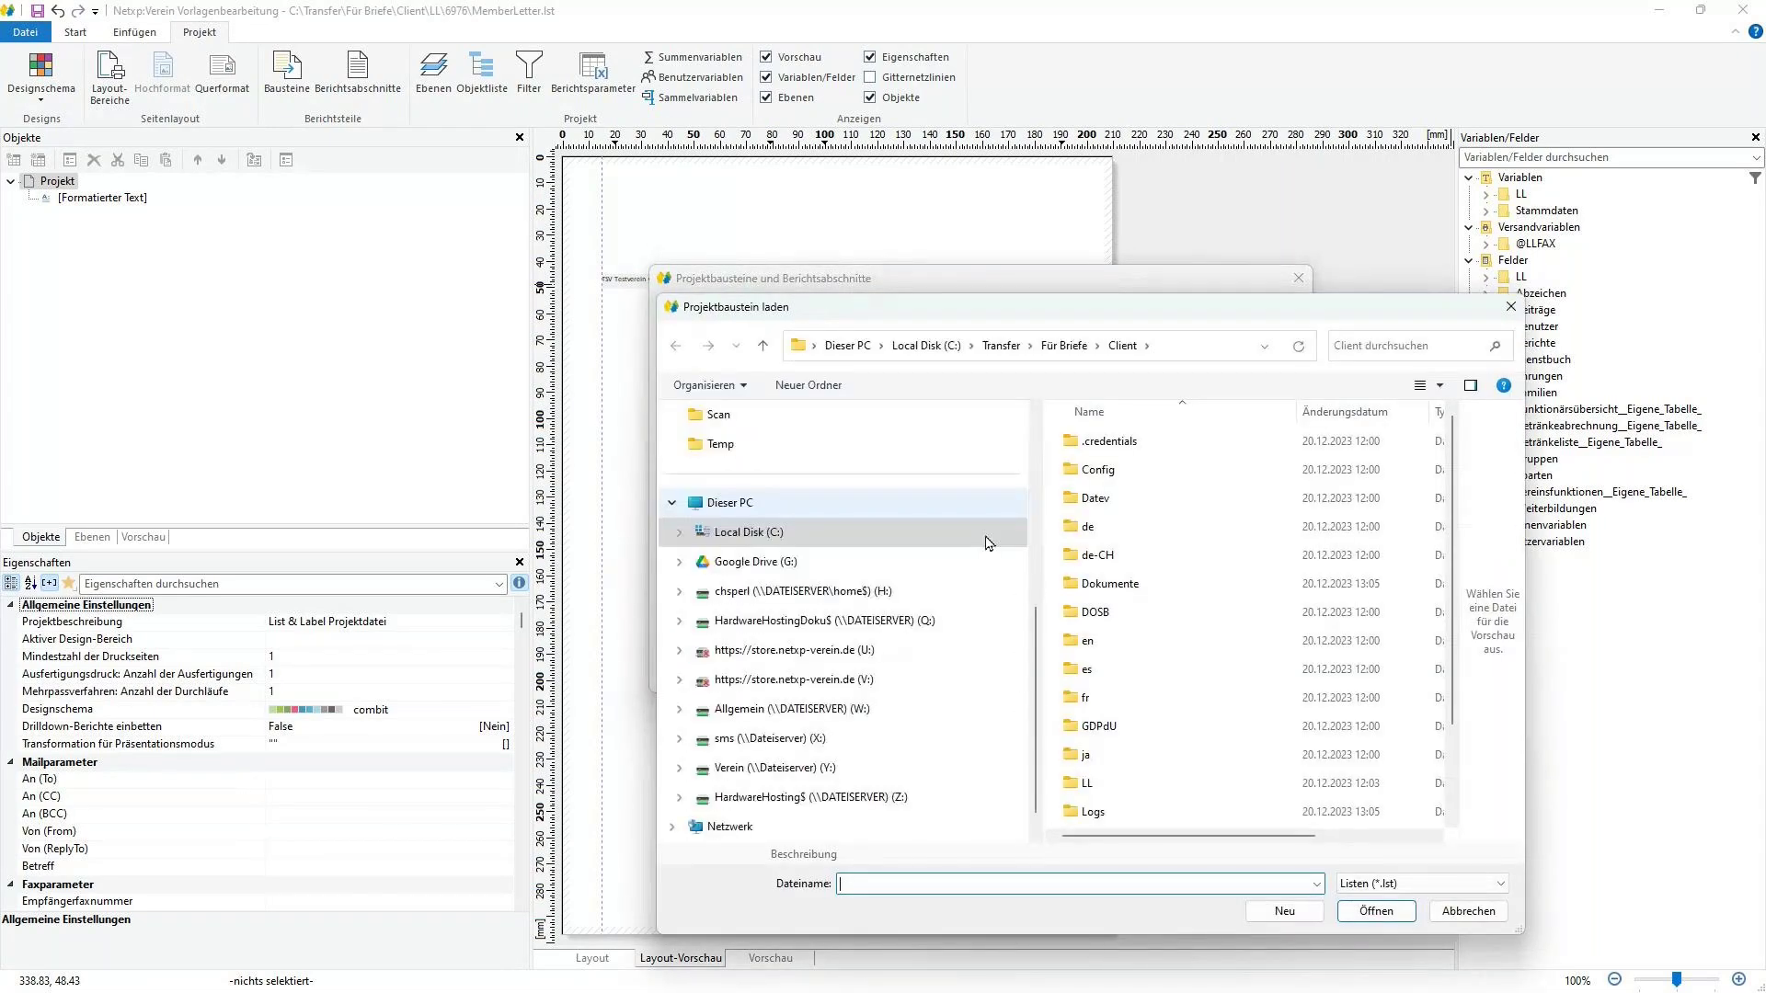
{"action": "scroll", "coordinate": [1141, 672], "scroll_direction": "down", "scroll_amount": 1}
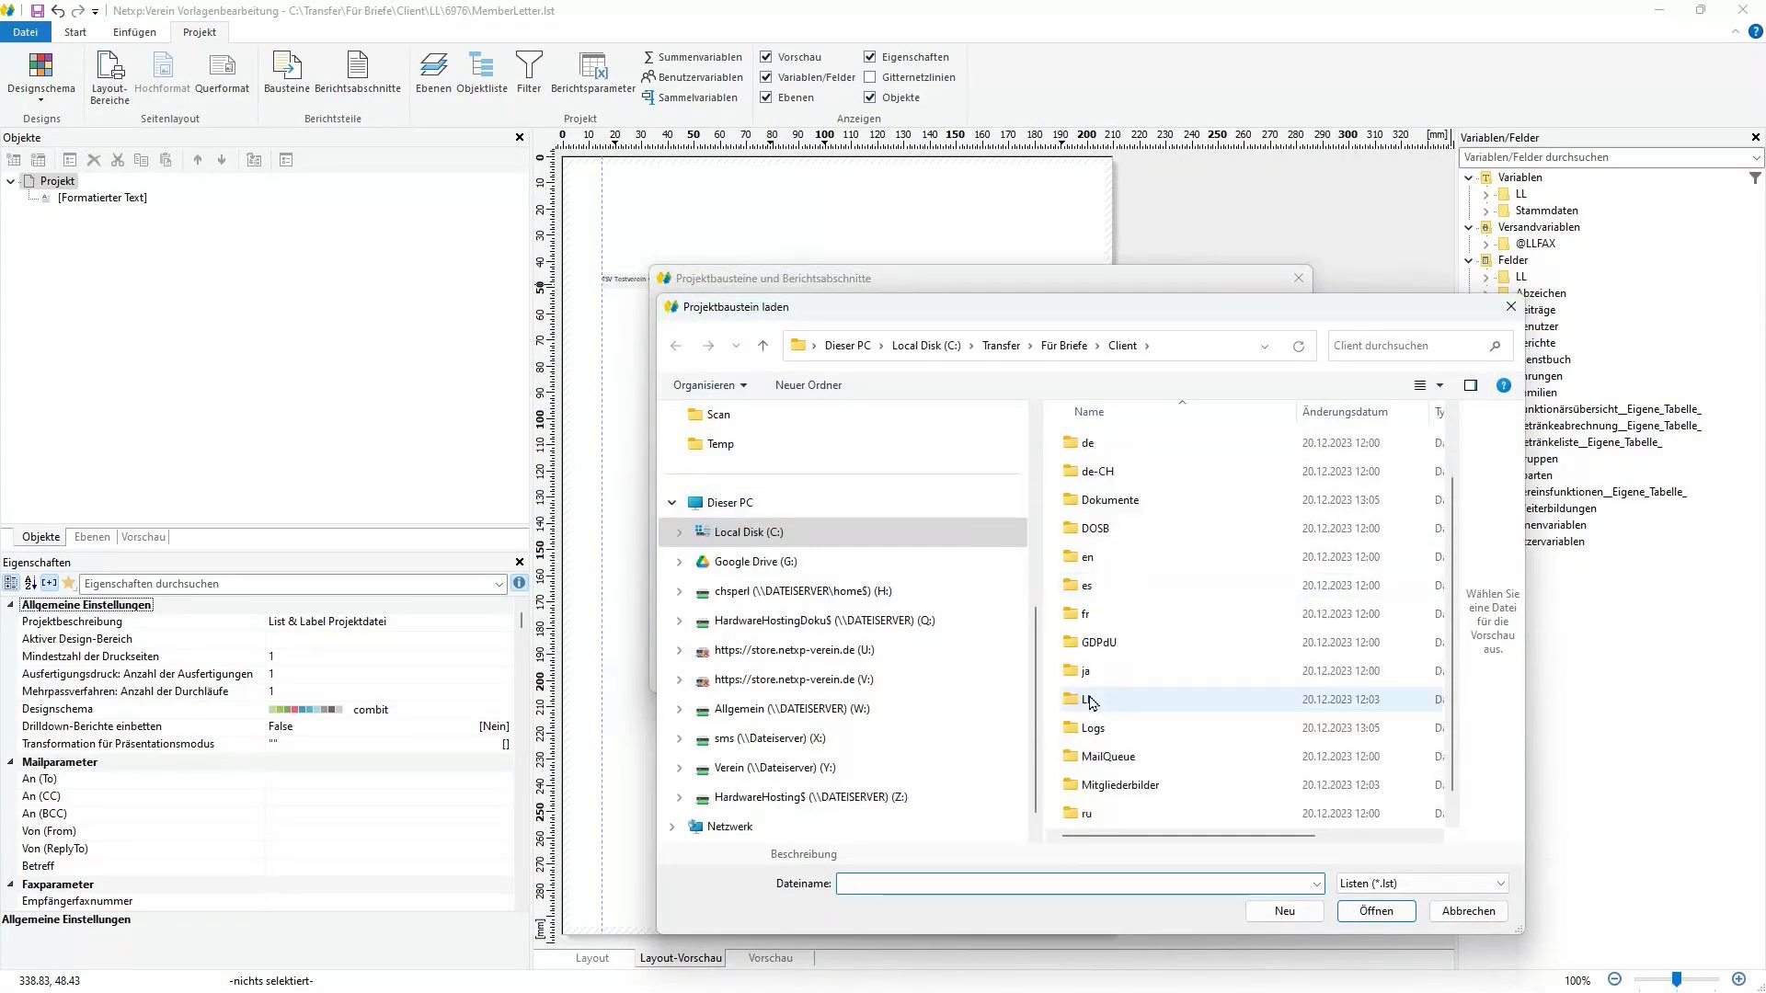
{"action": "double_click", "coordinate": [1086, 699]}
{"action": "left_click", "coordinate": [1365, 881]}
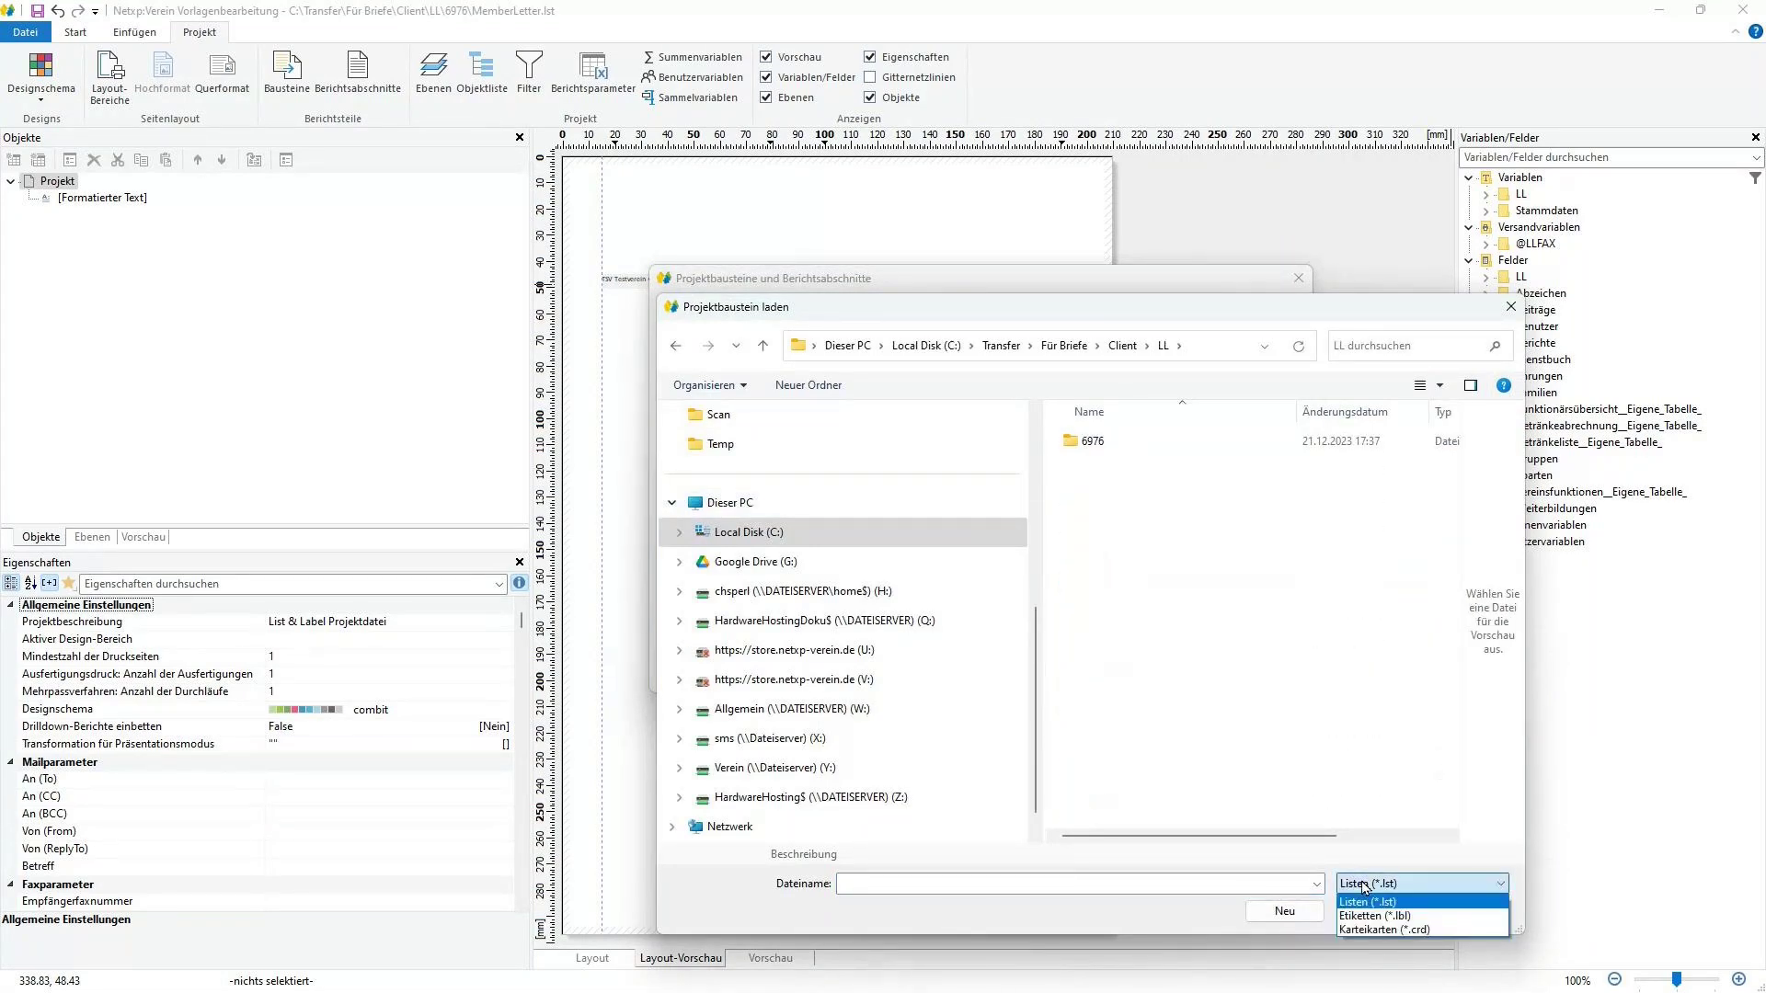
{"action": "left_click", "coordinate": [1375, 916]}
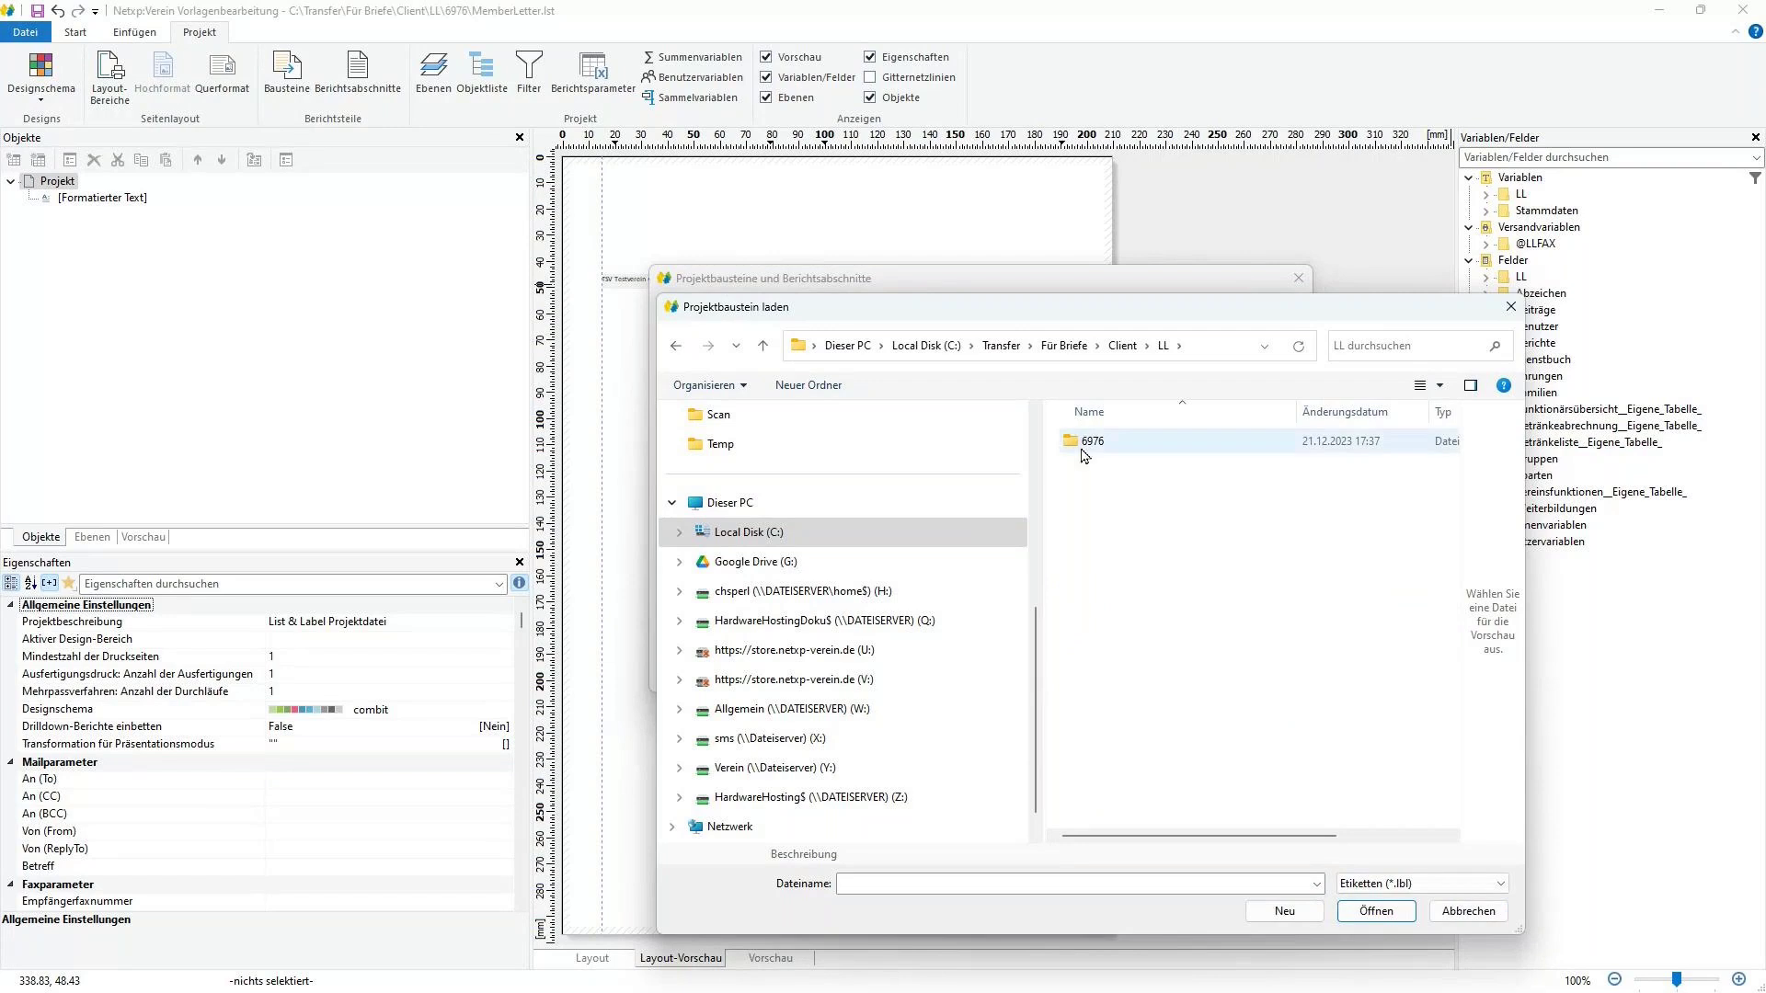
{"action": "double_click", "coordinate": [1093, 442]}
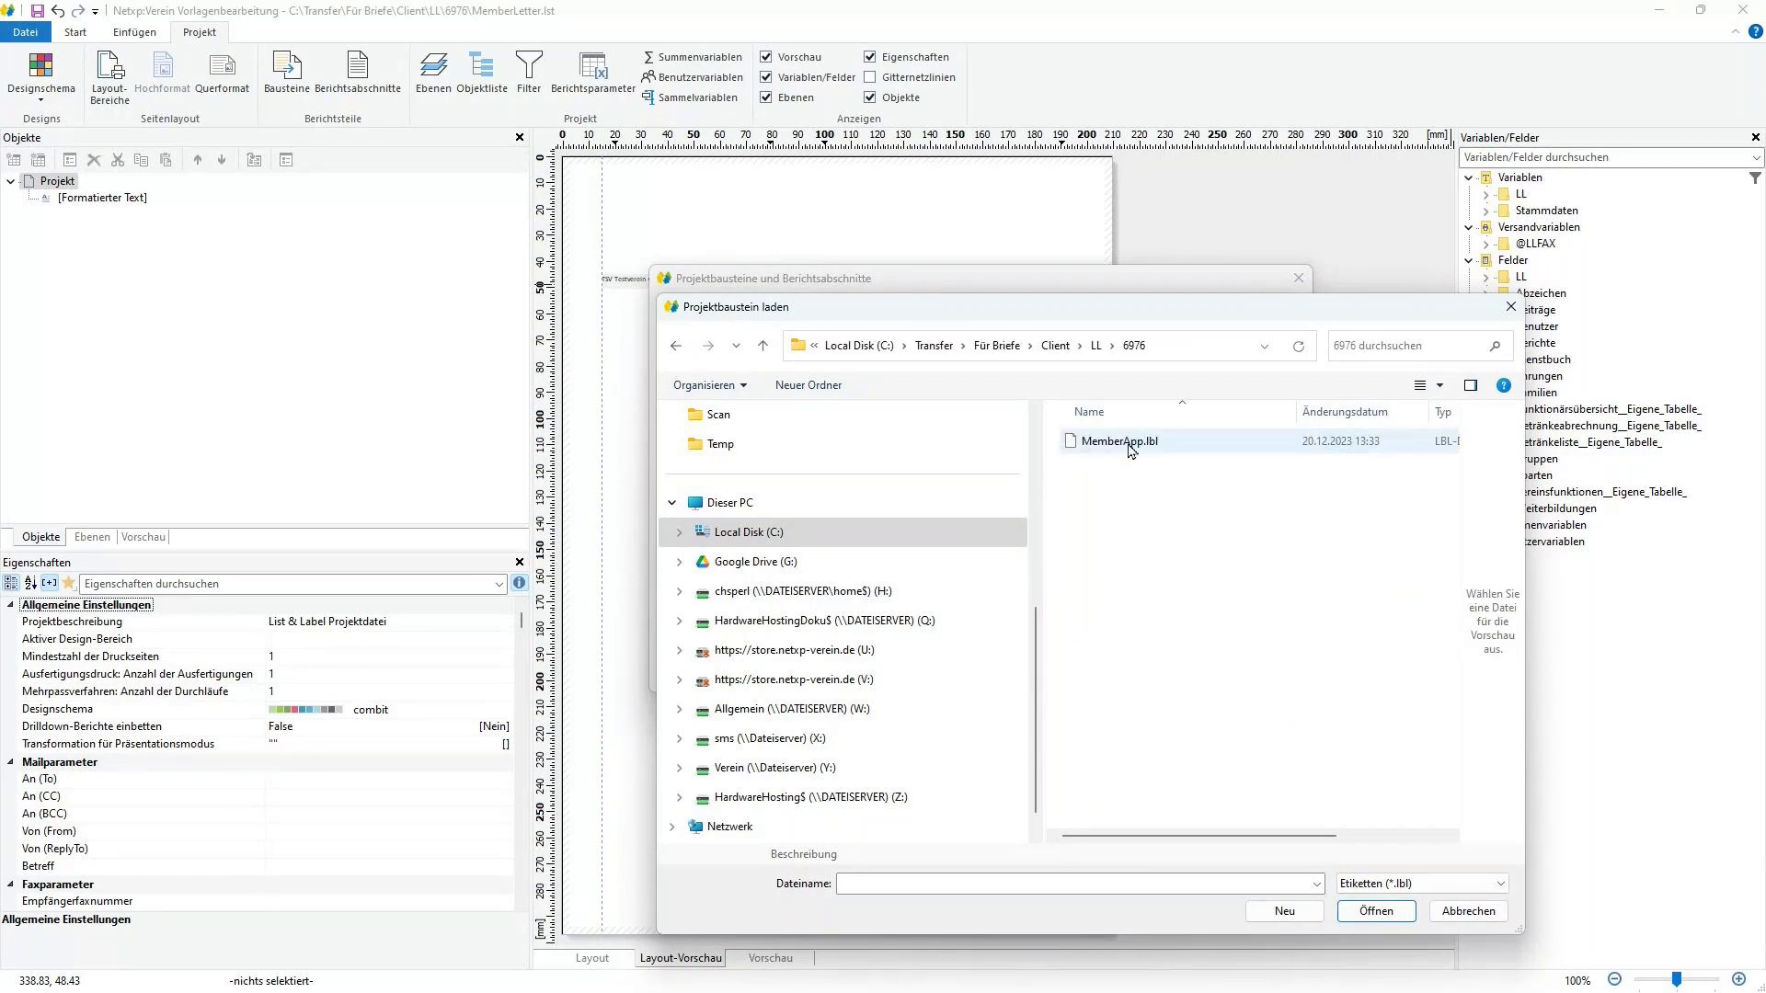
{"action": "left_click", "coordinate": [1389, 884]}
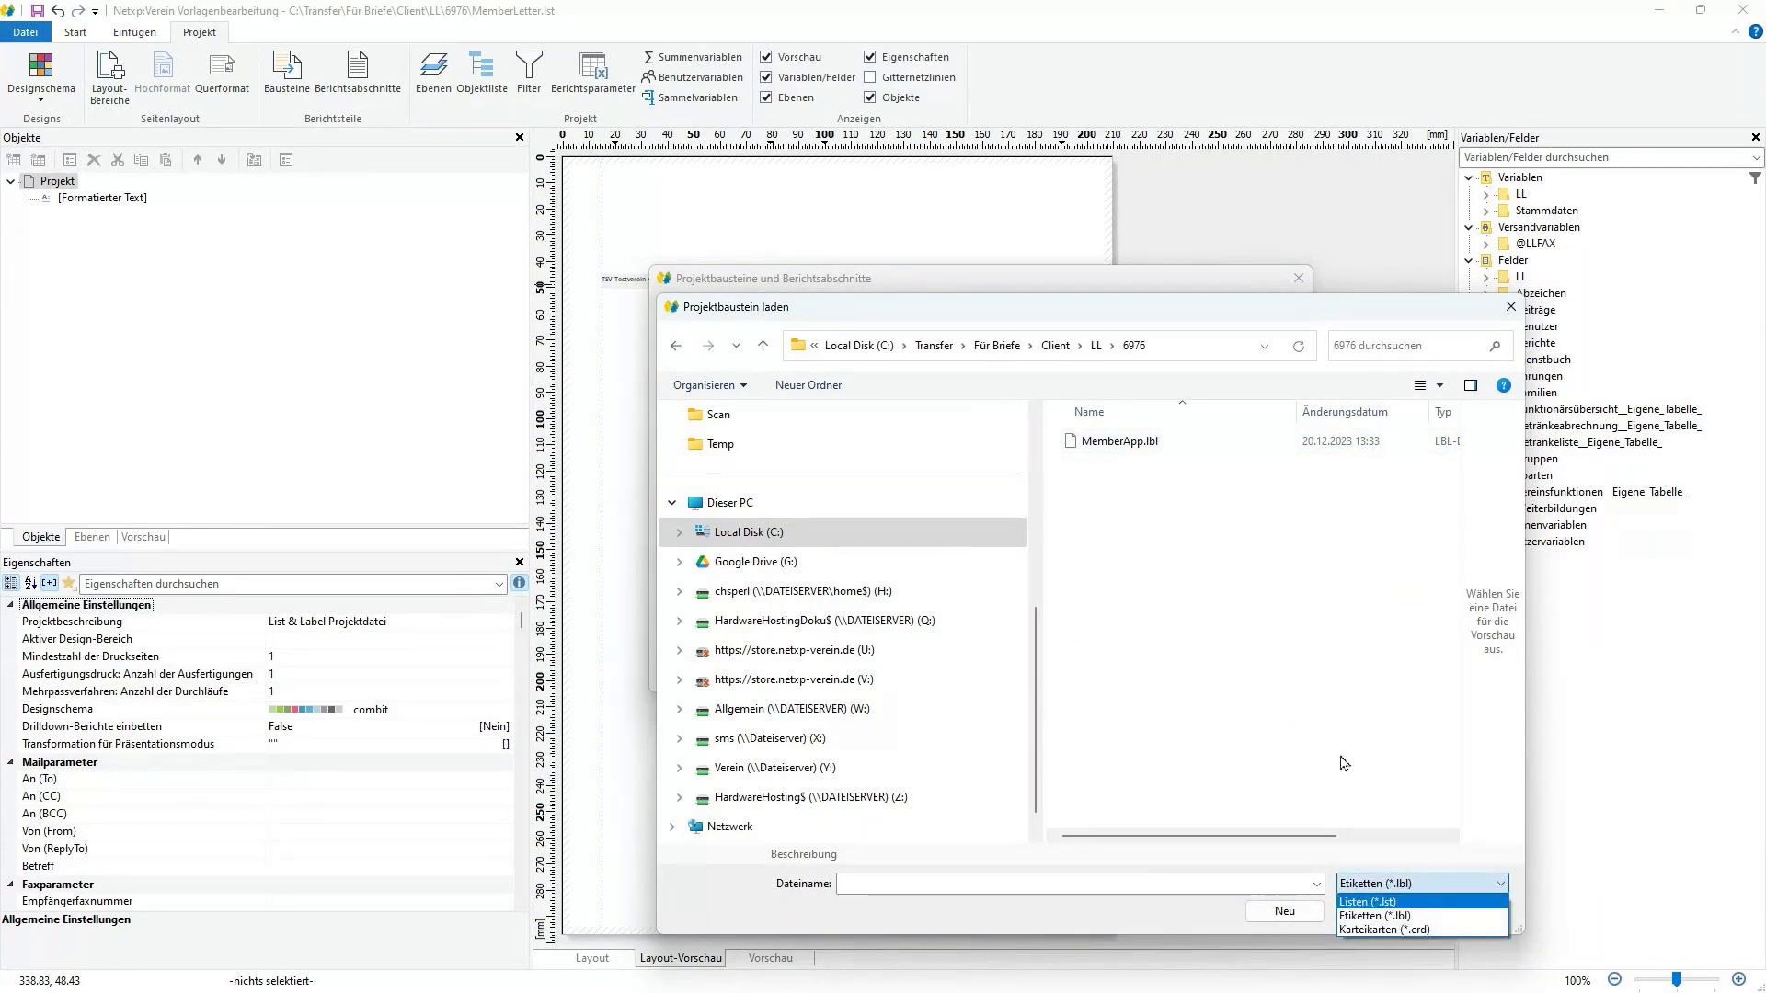
{"action": "left_click", "coordinate": [1292, 621]}
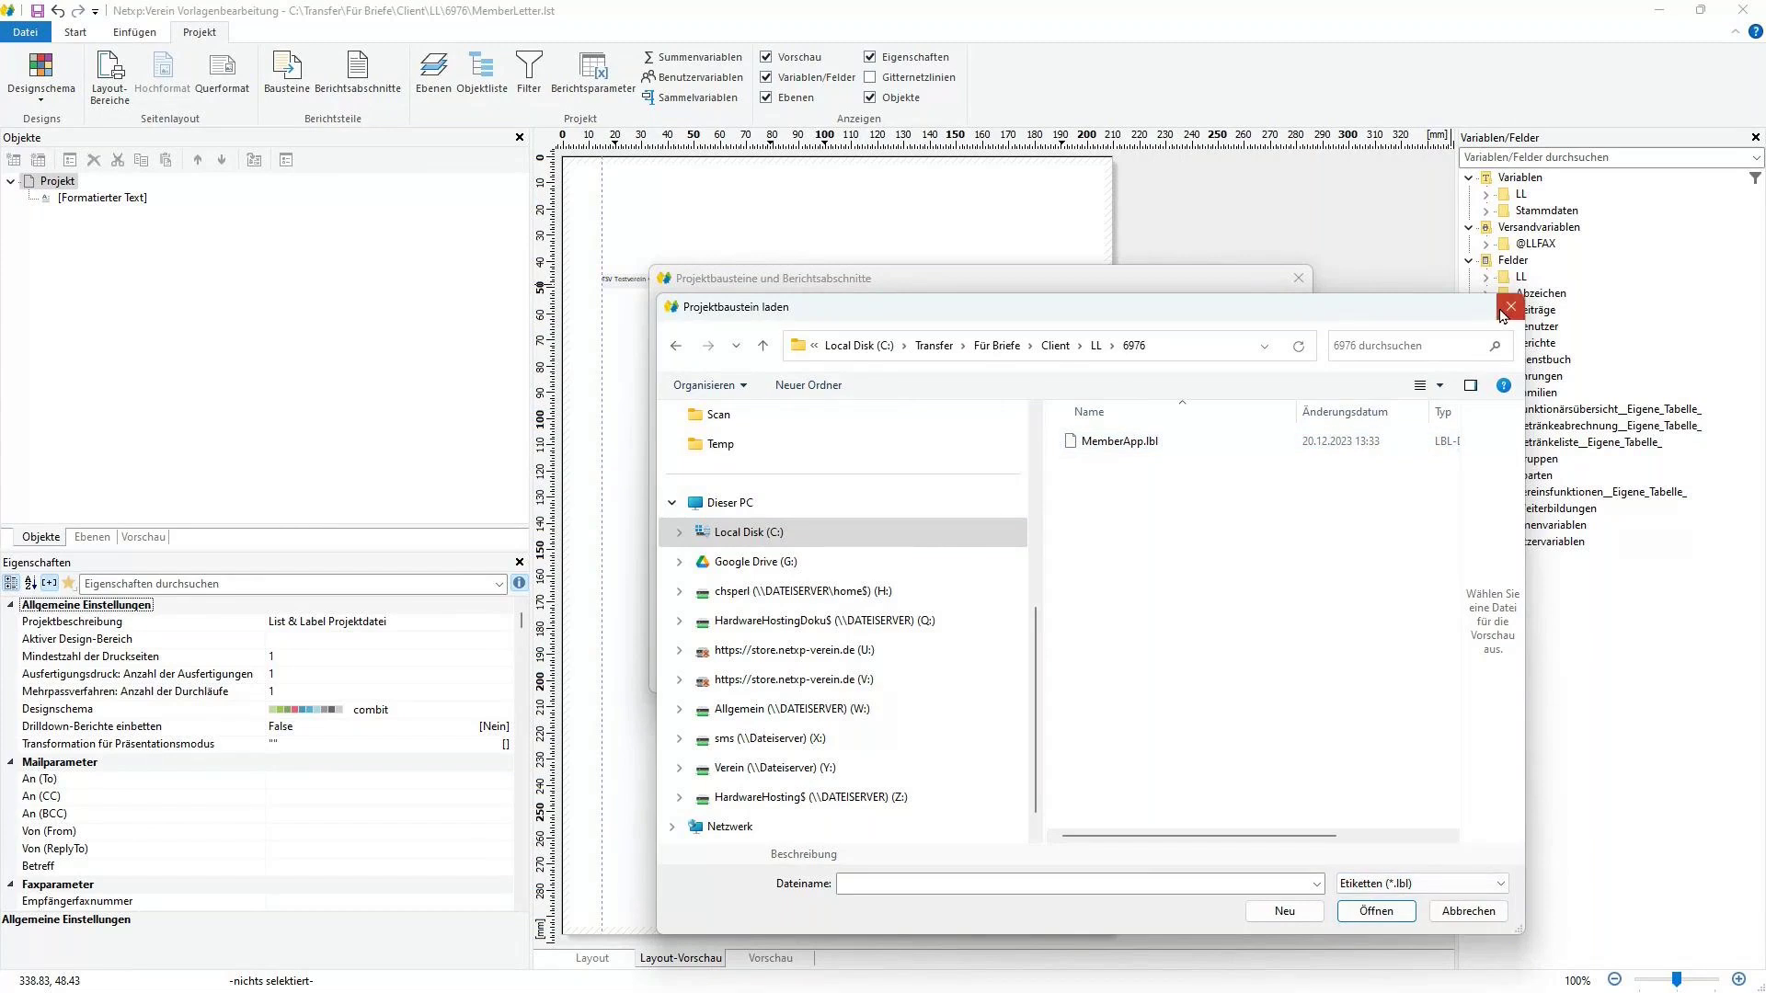
{"action": "left_click", "coordinate": [1509, 307]}
{"action": "key", "text": "Escape"}
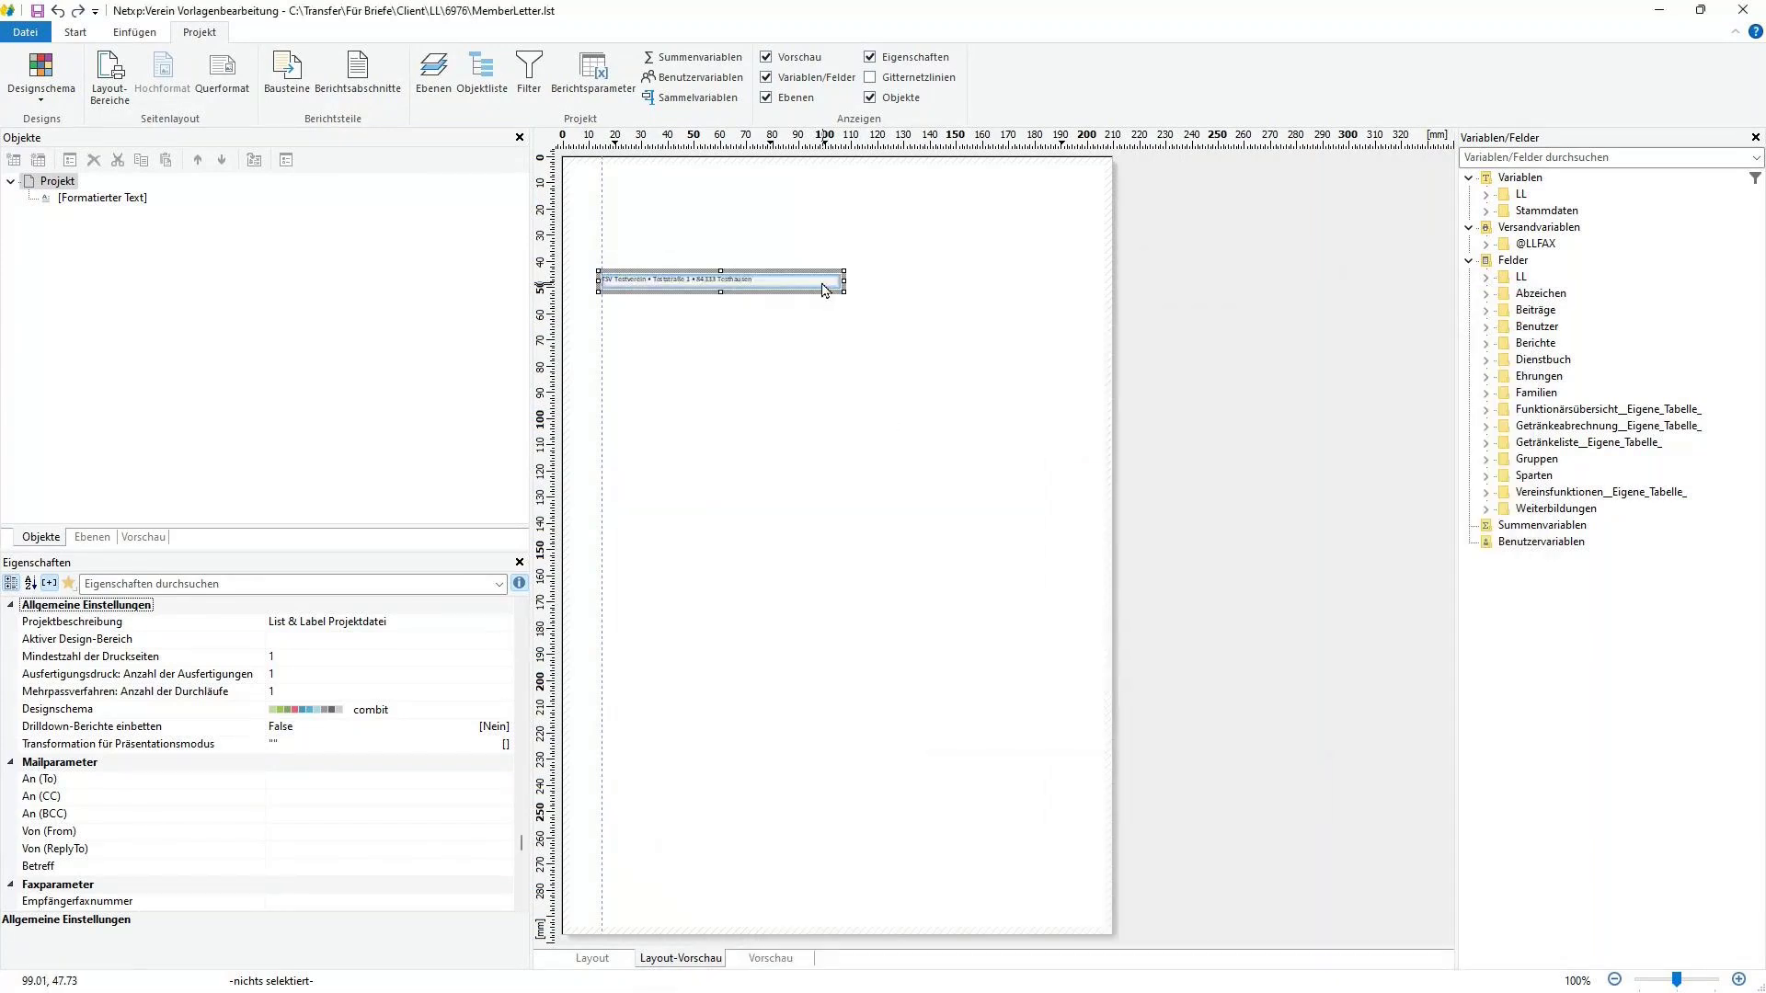
- Narrow the sender line object to about 74 mm and insert a formatted text object about 73 × 34 mm directly below it
{"action": "left_click_drag", "start_coordinate": [825, 290], "coordinate": [779, 291]}
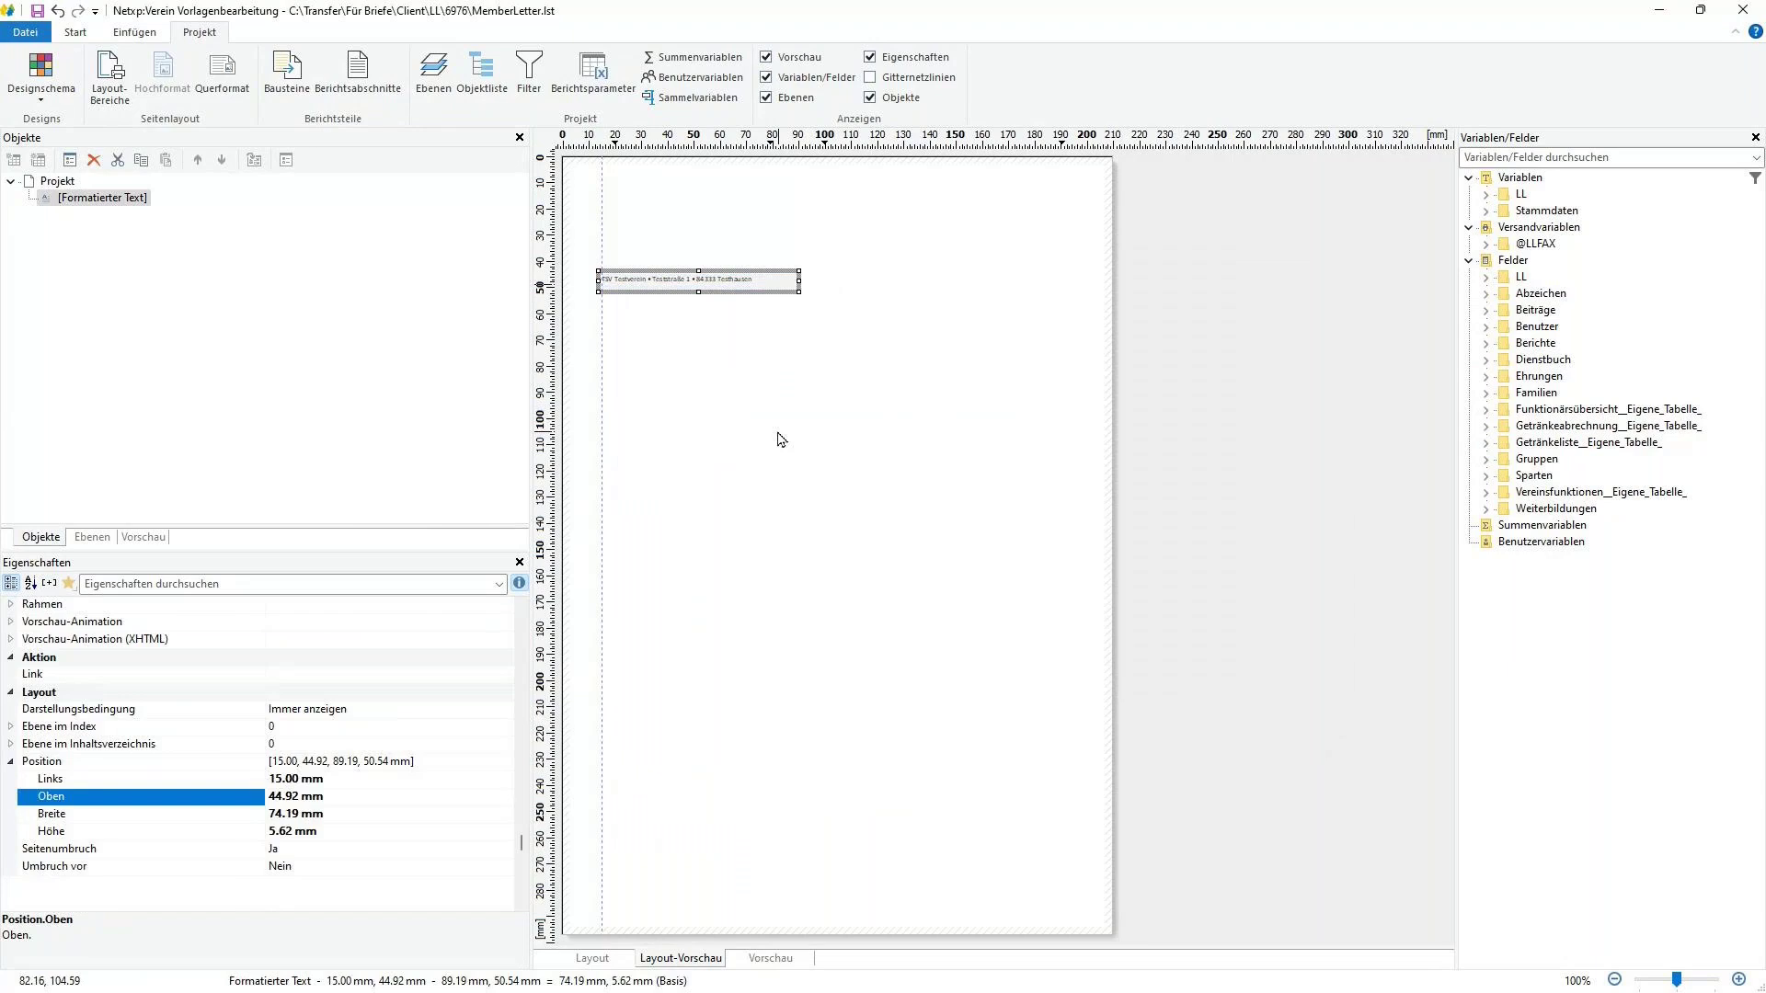
{"action": "left_click", "coordinate": [930, 465]}
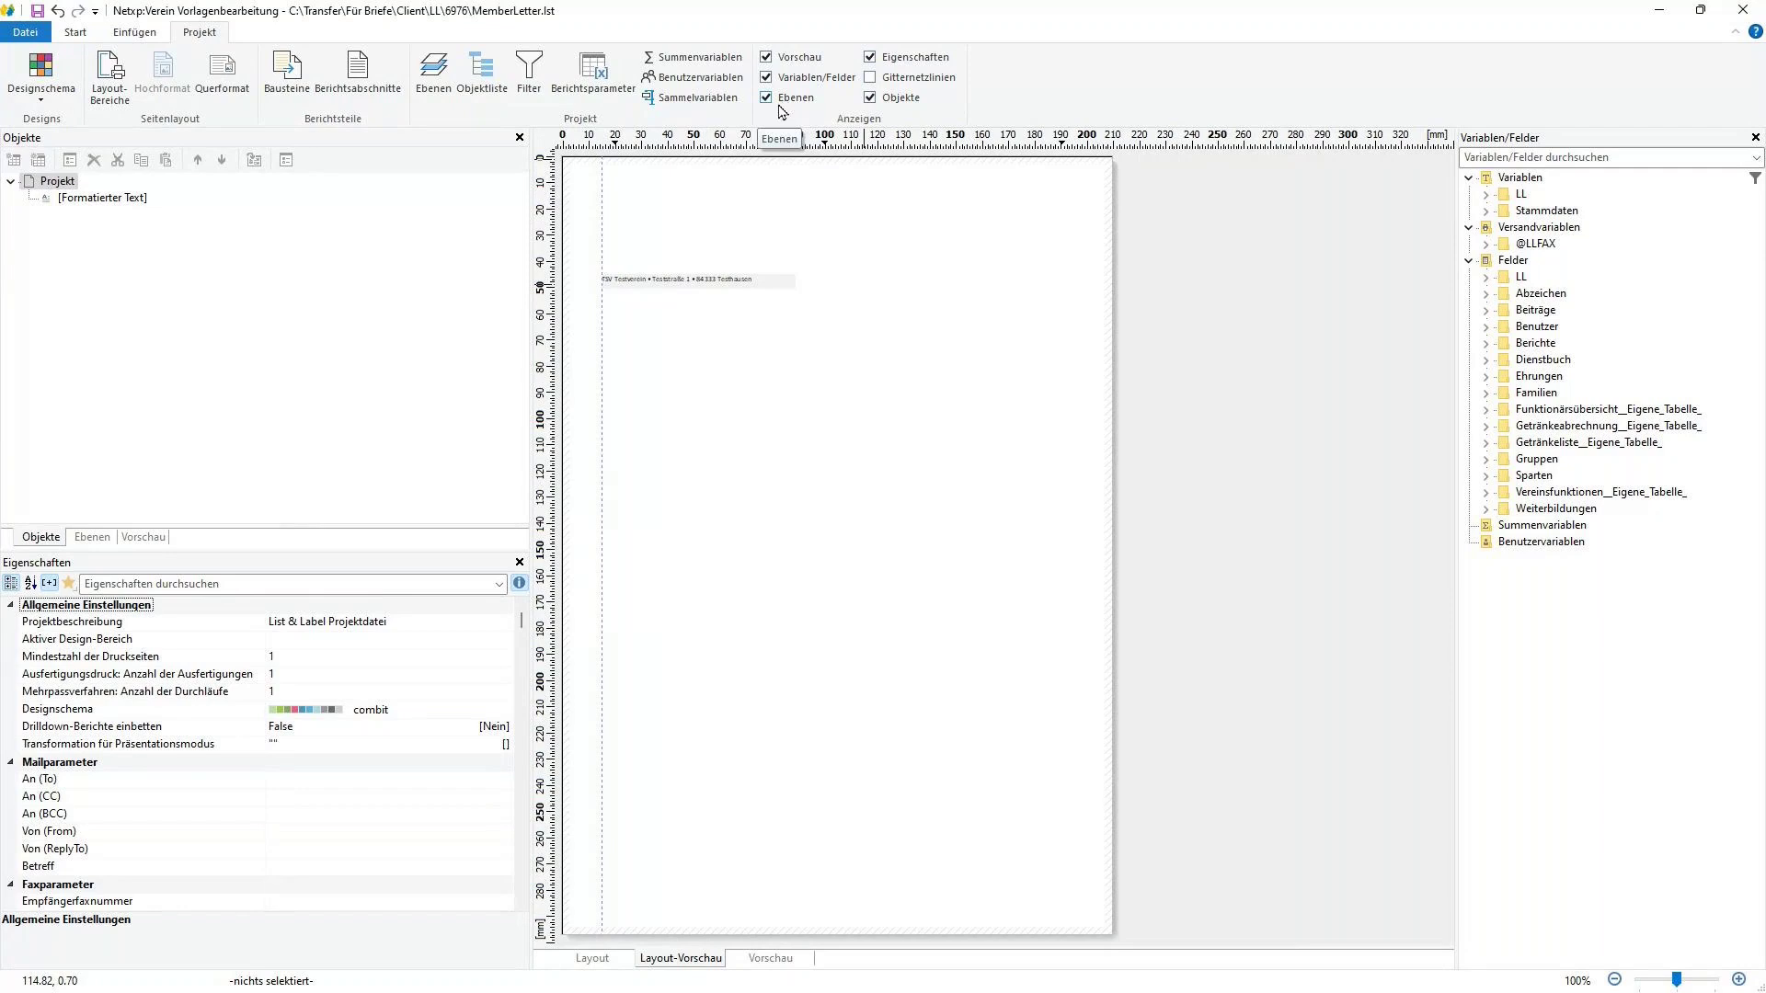
{"action": "left_click", "coordinate": [140, 32]}
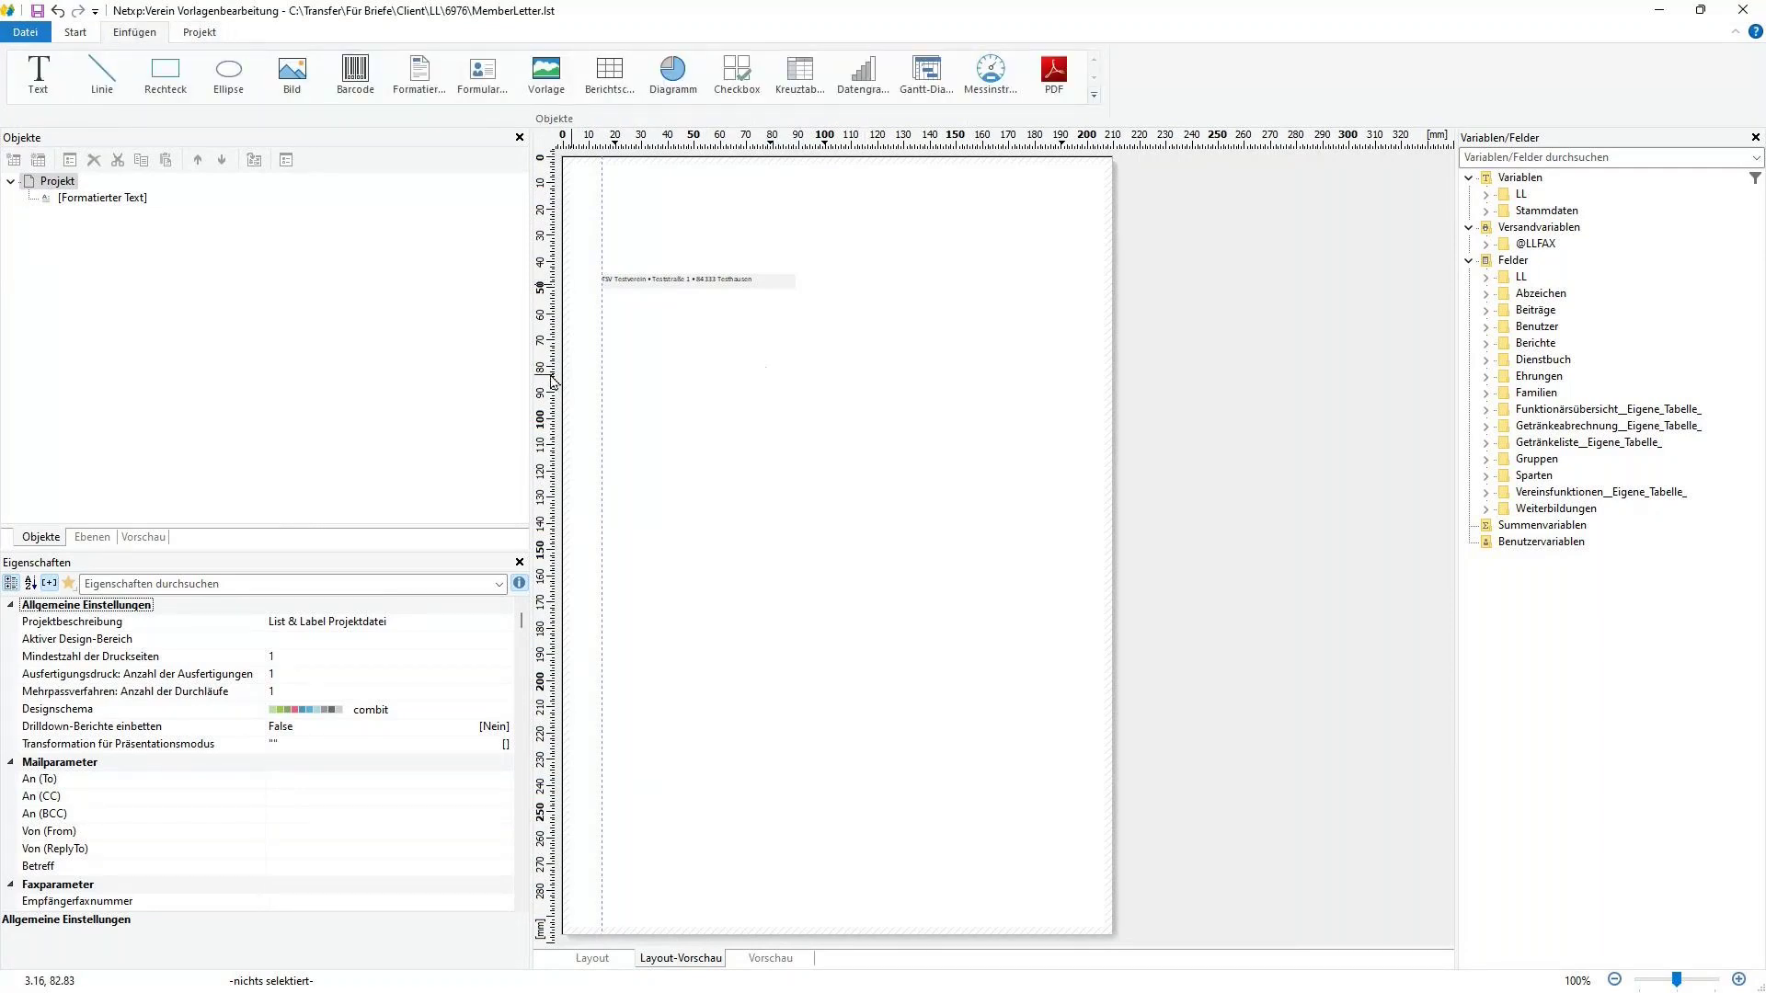
{"action": "left_click", "coordinate": [416, 74]}
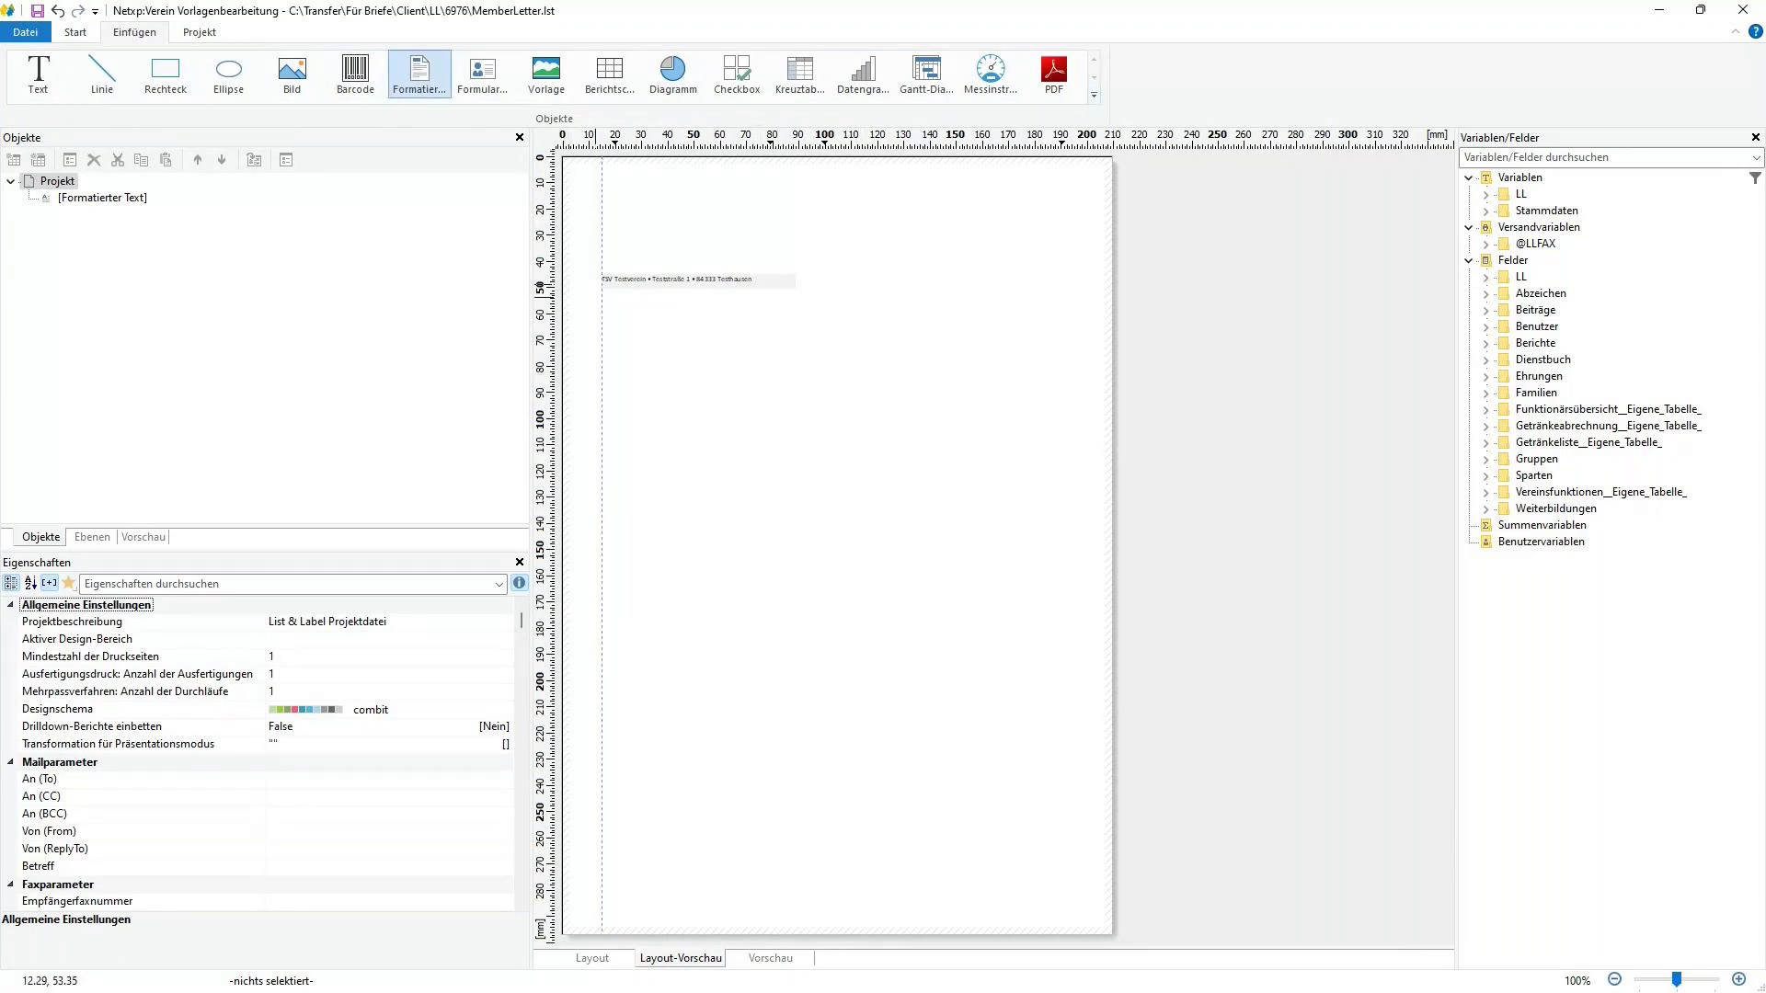
{"action": "left_click_drag", "start_coordinate": [603, 290], "coordinate": [794, 378]}
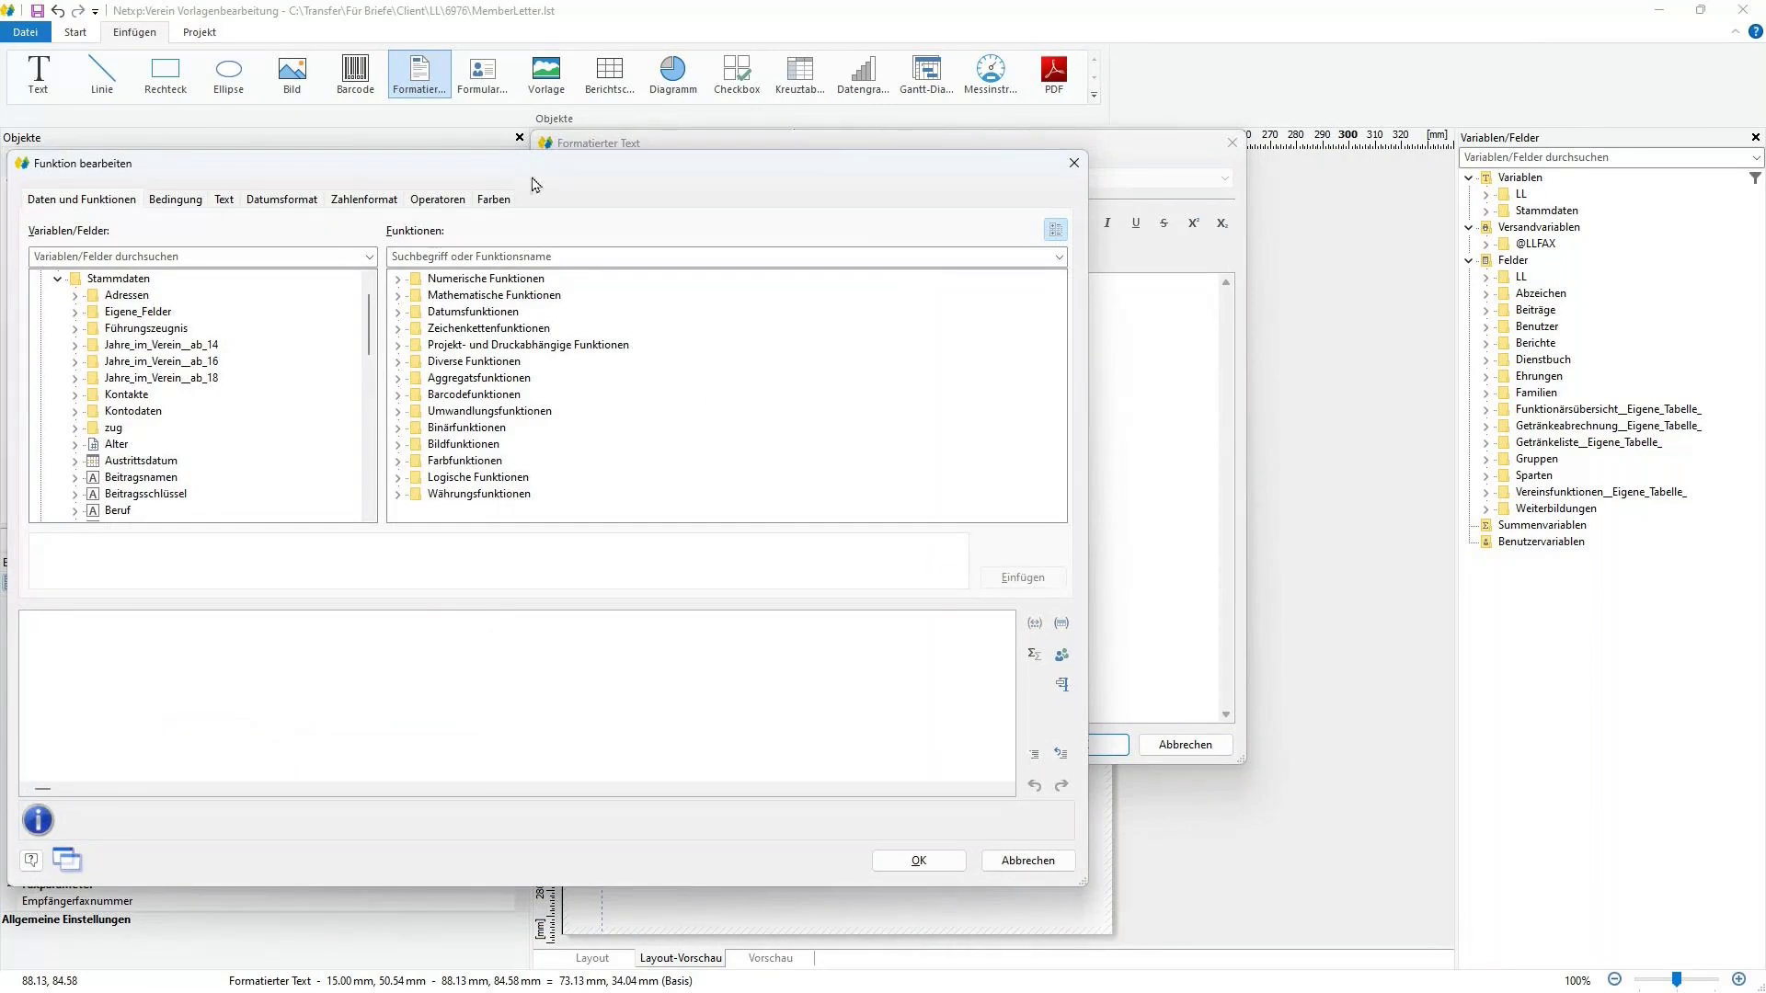
- Move the function editor clear of the object list and begin the new text object's formula with "stammdaten"
{"action": "left_click_drag", "start_coordinate": [534, 184], "coordinate": [969, 153]}
{"action": "type", "text": "st"}
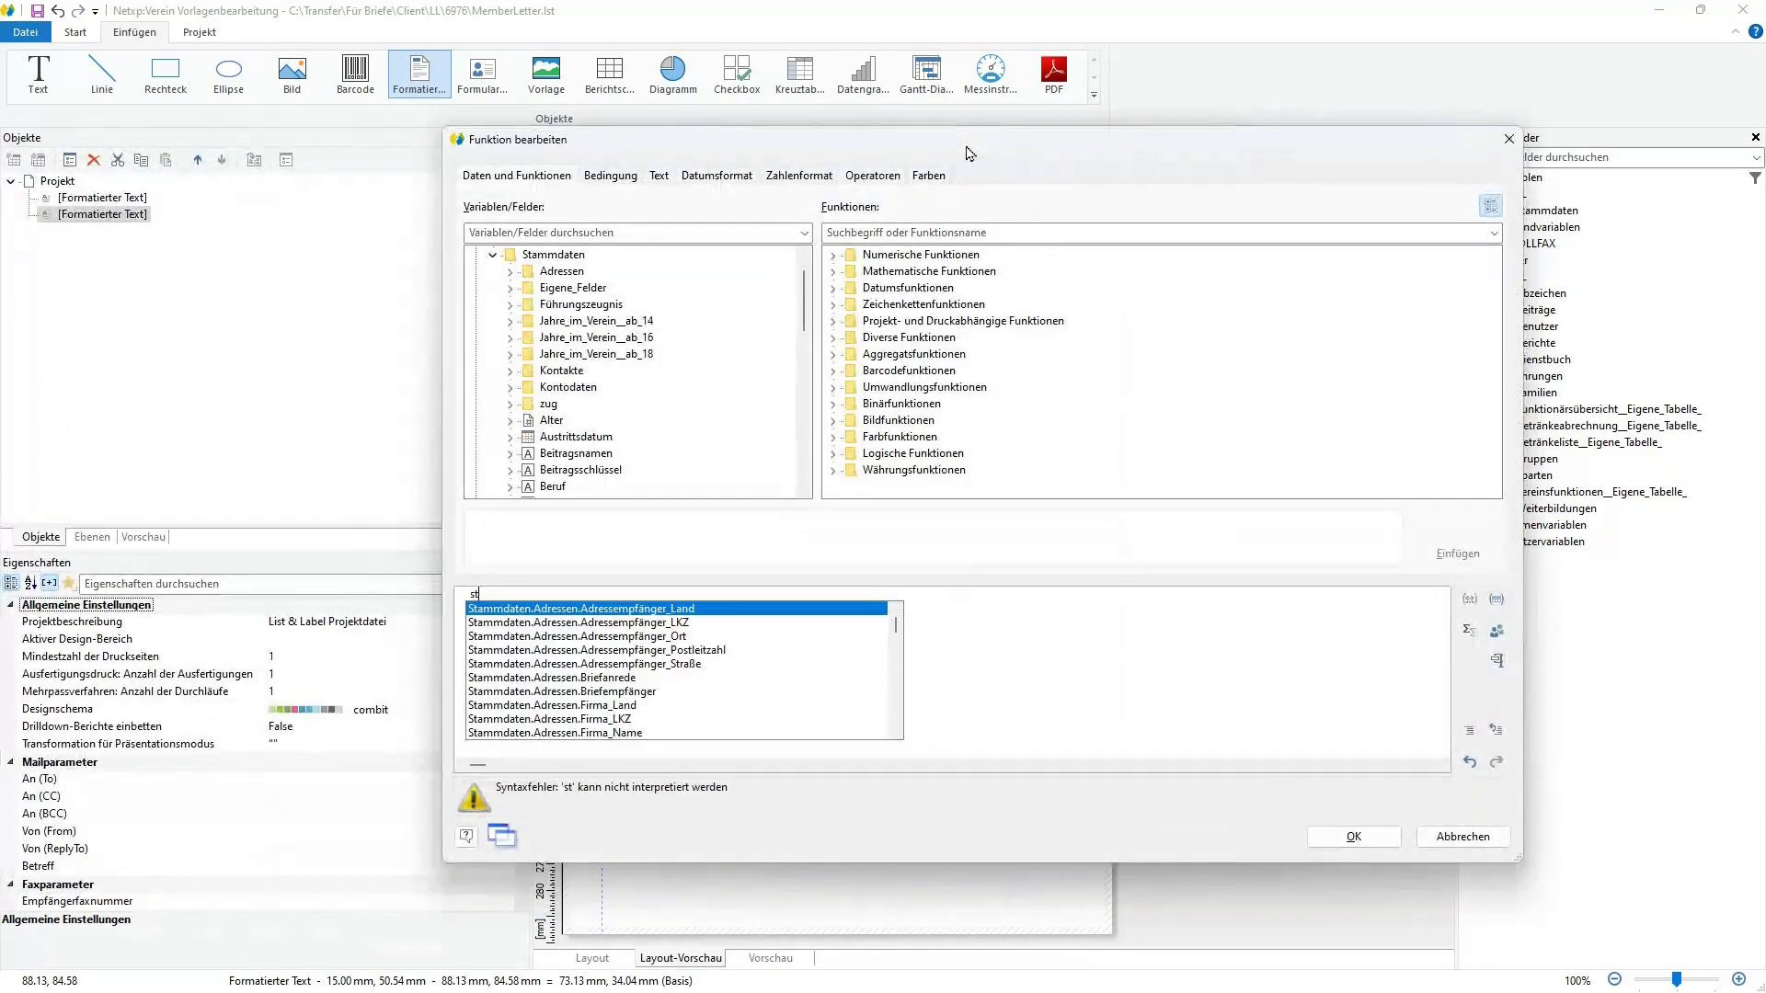
{"action": "type", "text": "ammdat"}
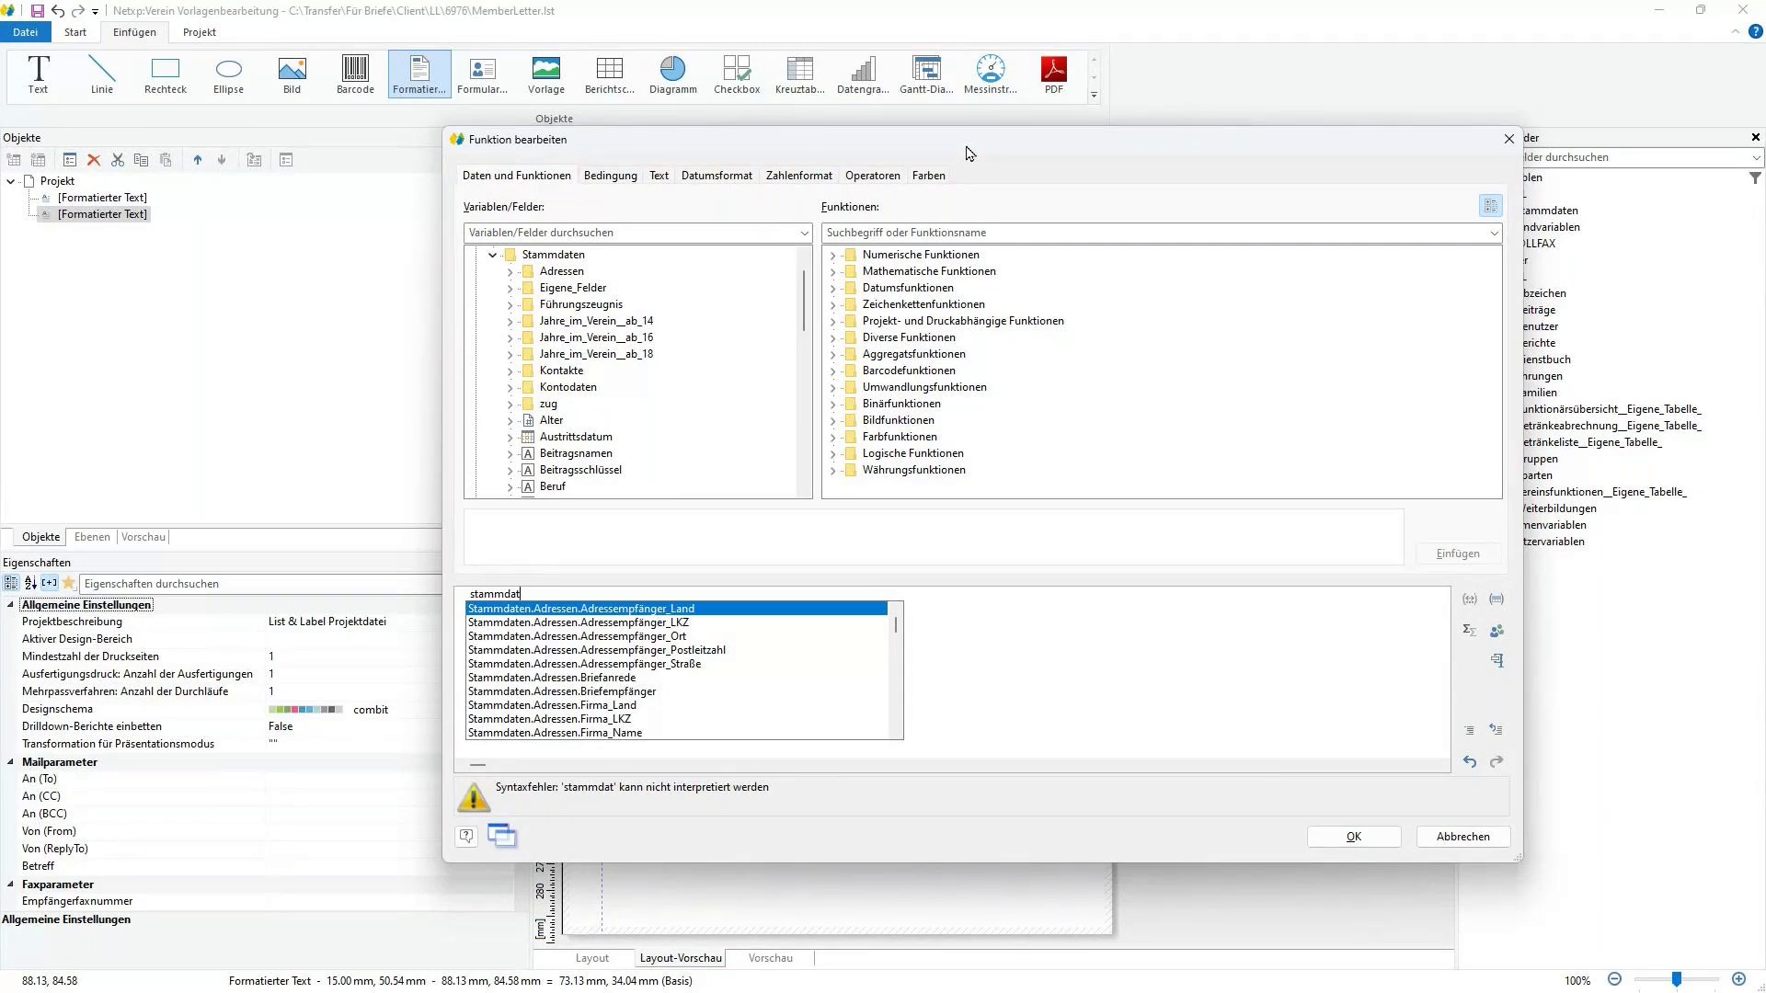
{"action": "type", "text": "en"}
- Examine the suggested Stammdaten address fields down to Zusatzadresse_Postleitzahl and return to the first suggestion
{"action": "key", "text": "Down"}
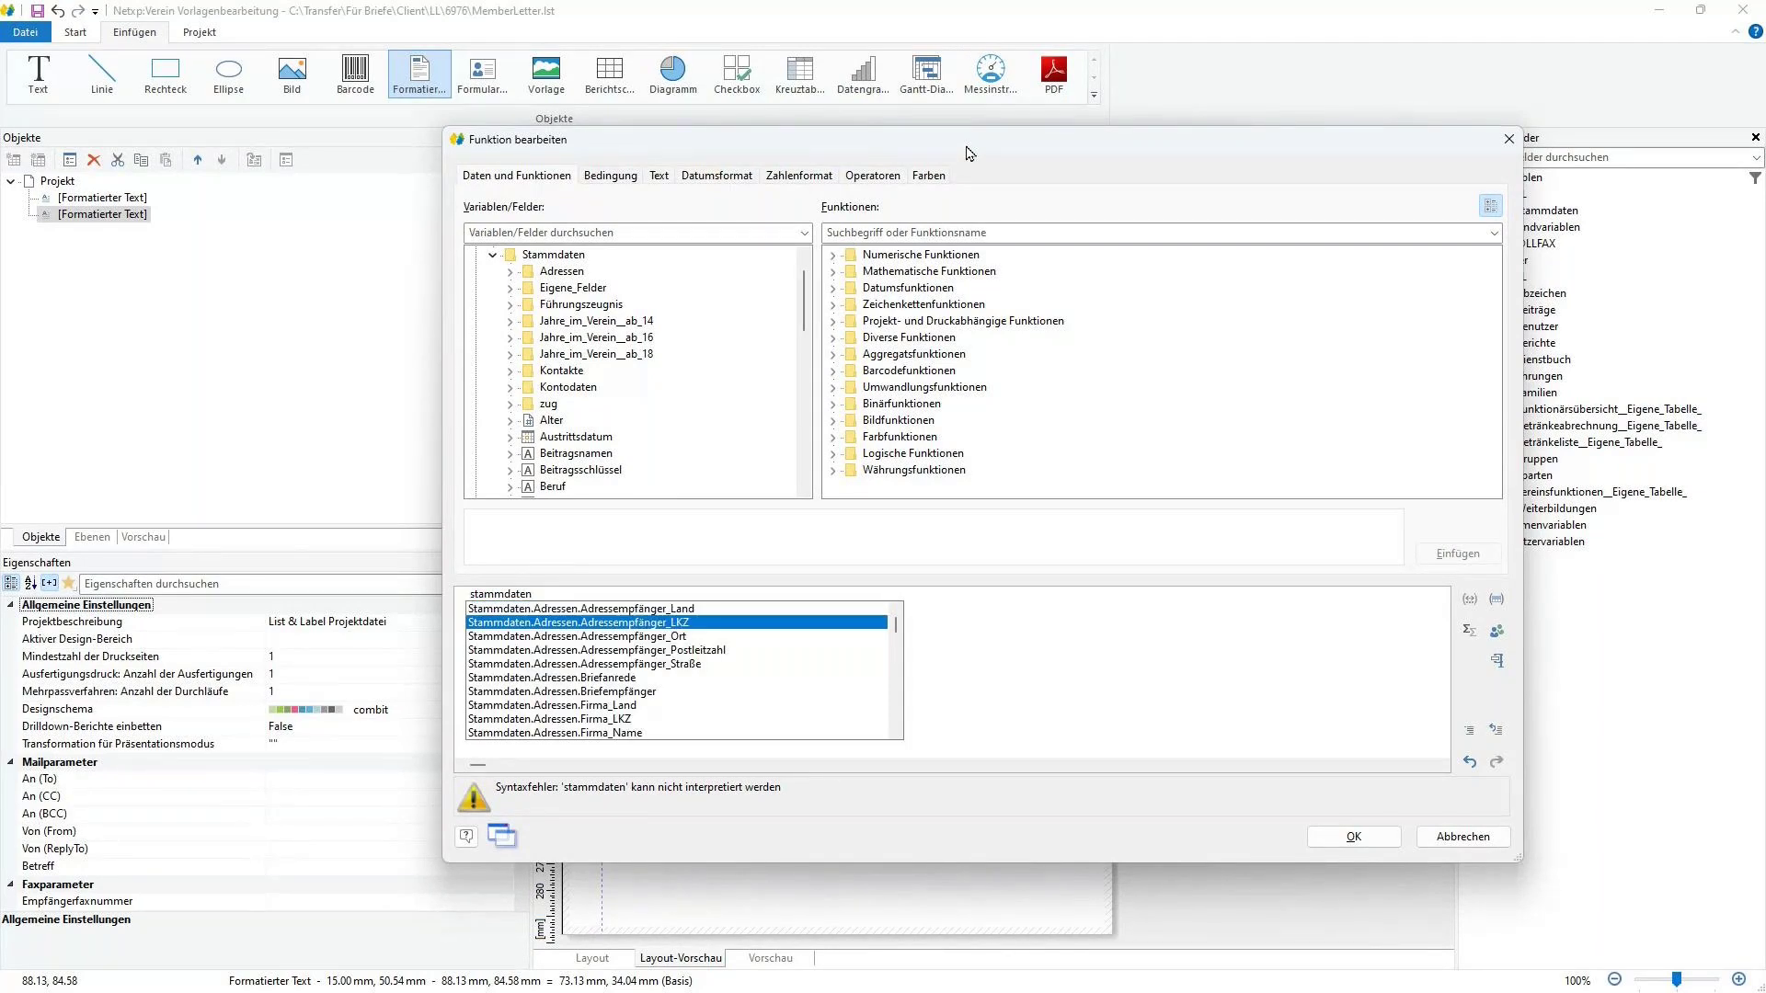
{"action": "key", "text": "Down"}
{"action": "key", "text": "Down"}
{"action": "key", "text": "Down"}
{"action": "key", "text": "Down"}
{"action": "key", "text": "Down"}
{"action": "key", "text": "Down"}
{"action": "key", "text": "Down"}
{"action": "key", "text": "Down"}
{"action": "key", "text": "Down"}
{"action": "key", "text": "Down"}
{"action": "key", "text": "Down"}
{"action": "key", "text": "Down"}
{"action": "key", "text": "Down"}
{"action": "key", "text": "Down"}
{"action": "key", "text": "Down"}
{"action": "key", "text": "Down"}
{"action": "key", "text": "Down"}
{"action": "key", "text": "Down"}
{"action": "key", "text": "Down"}
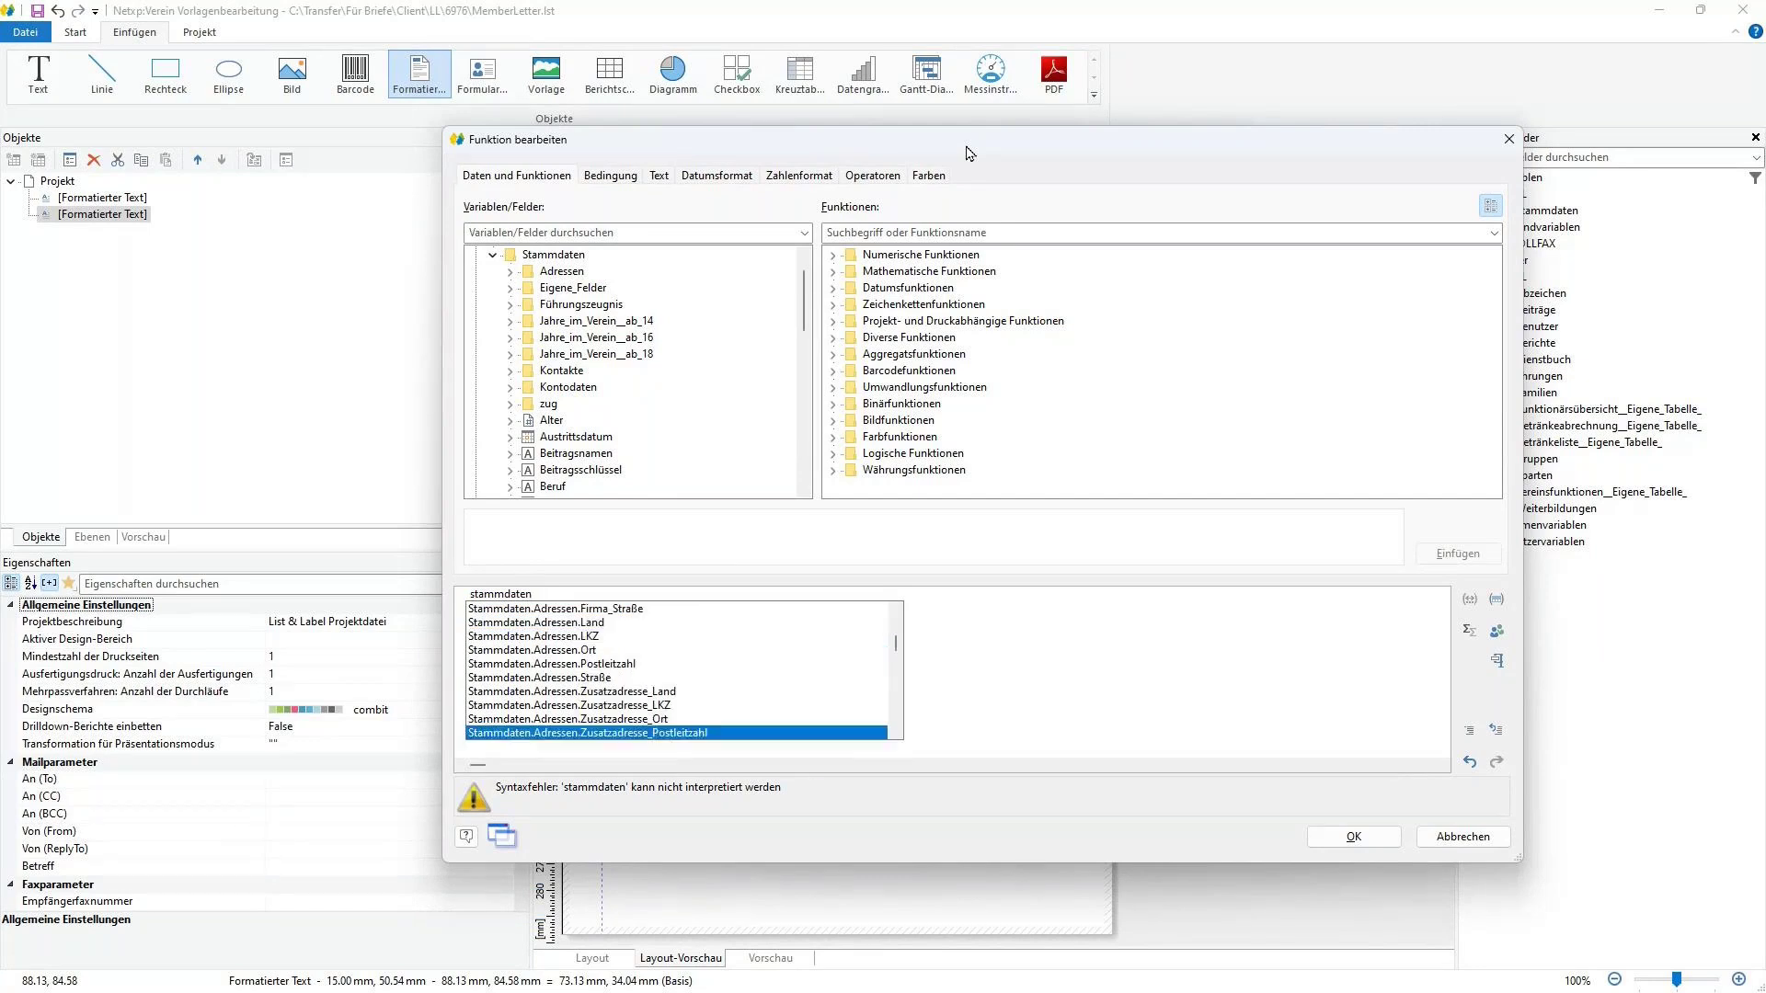
{"action": "key", "text": "Home"}
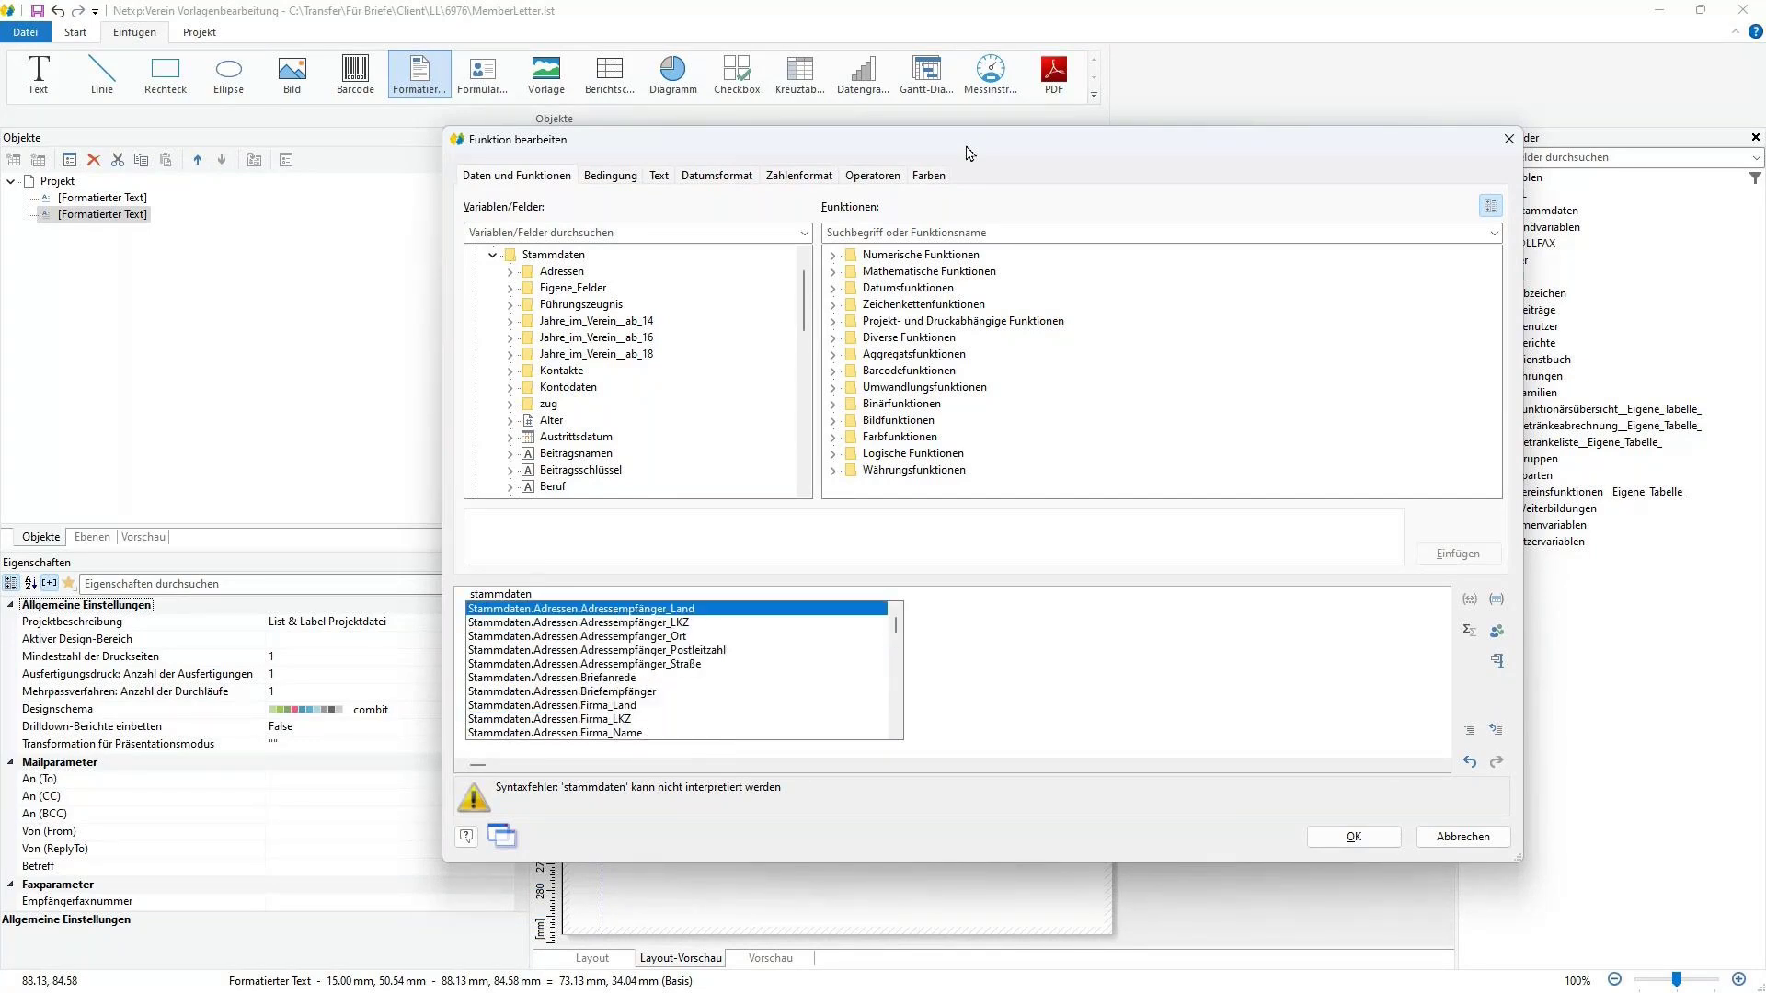
- Complete the formula as stammdaten.vorname and insert Stammdaten.Nachname as a second formula on the line below
{"action": "type", "text": ".vorname"}
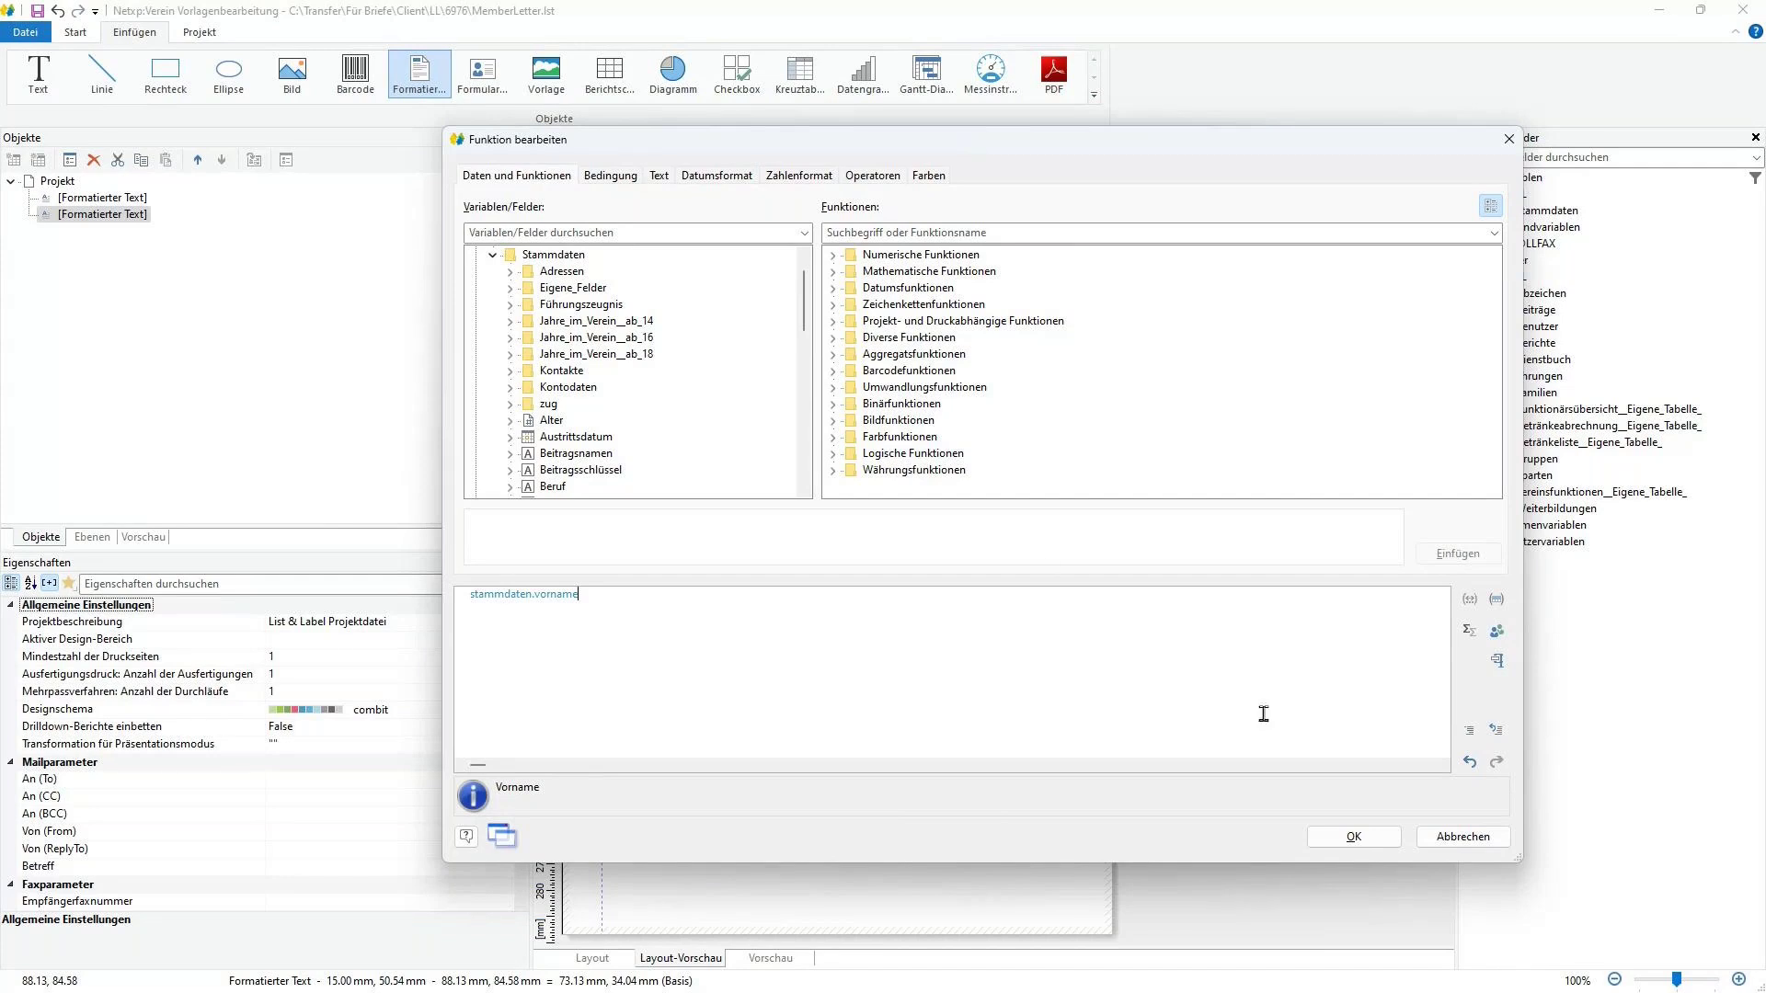
{"action": "left_click", "coordinate": [1347, 838]}
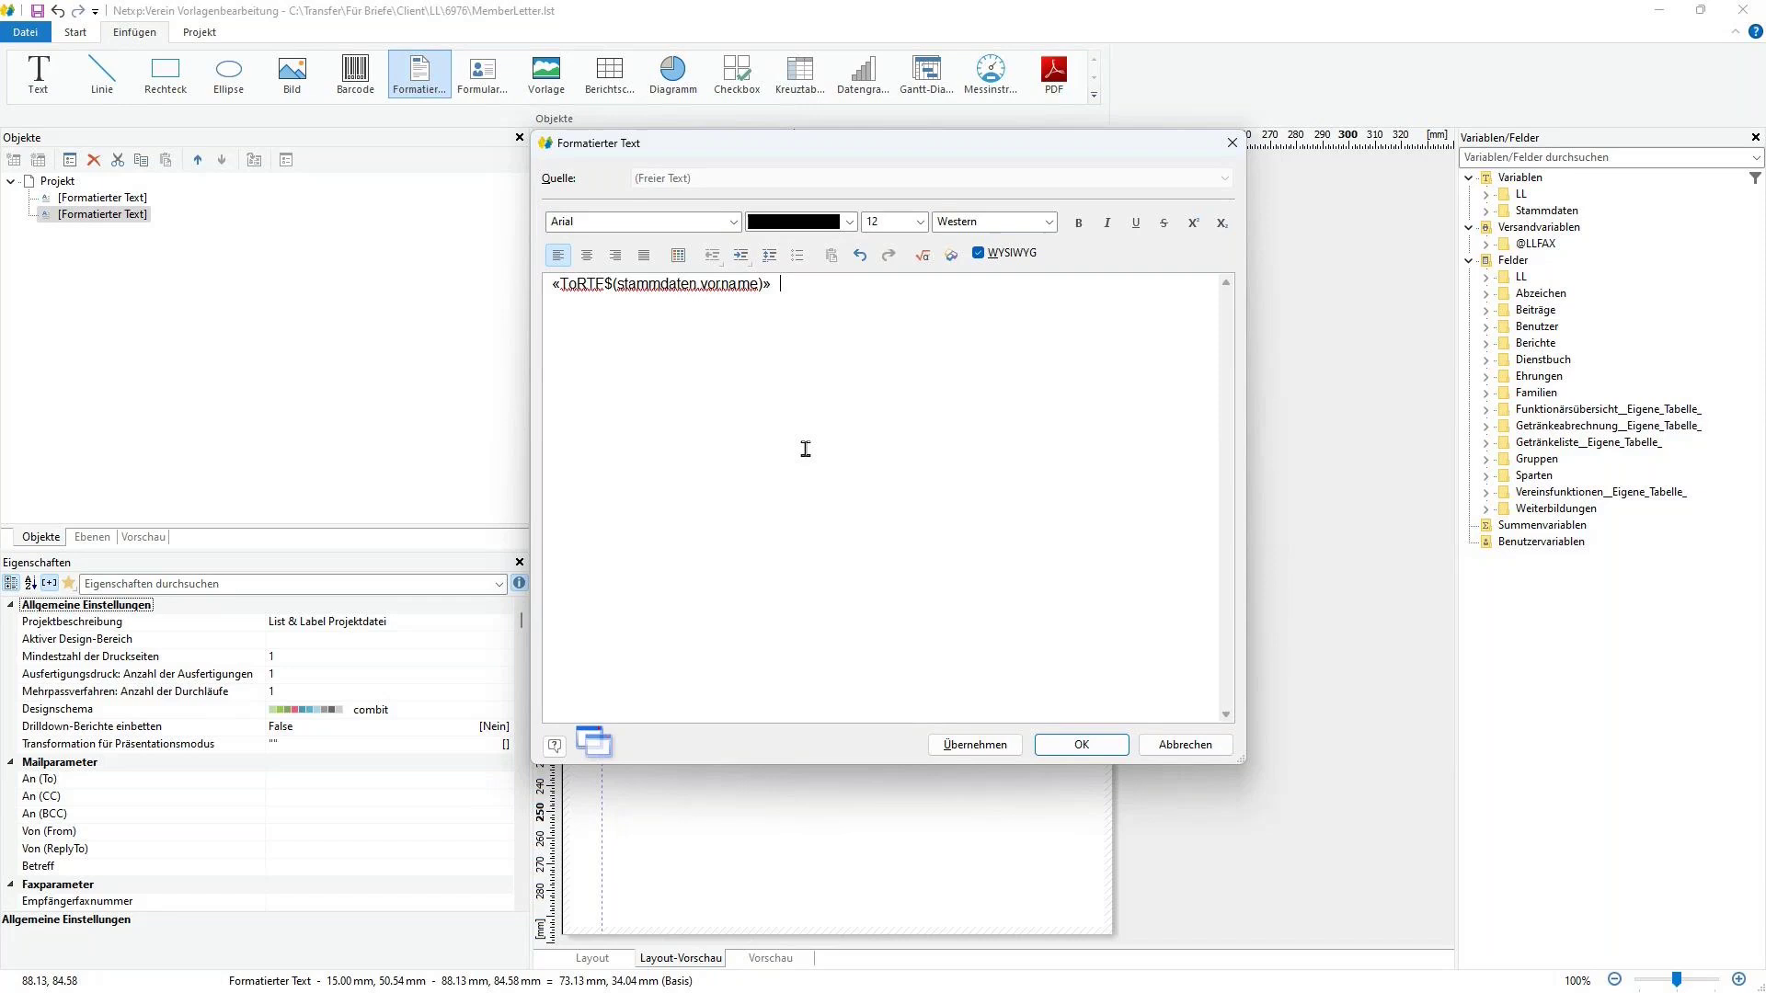
{"action": "left_click", "coordinate": [922, 255]}
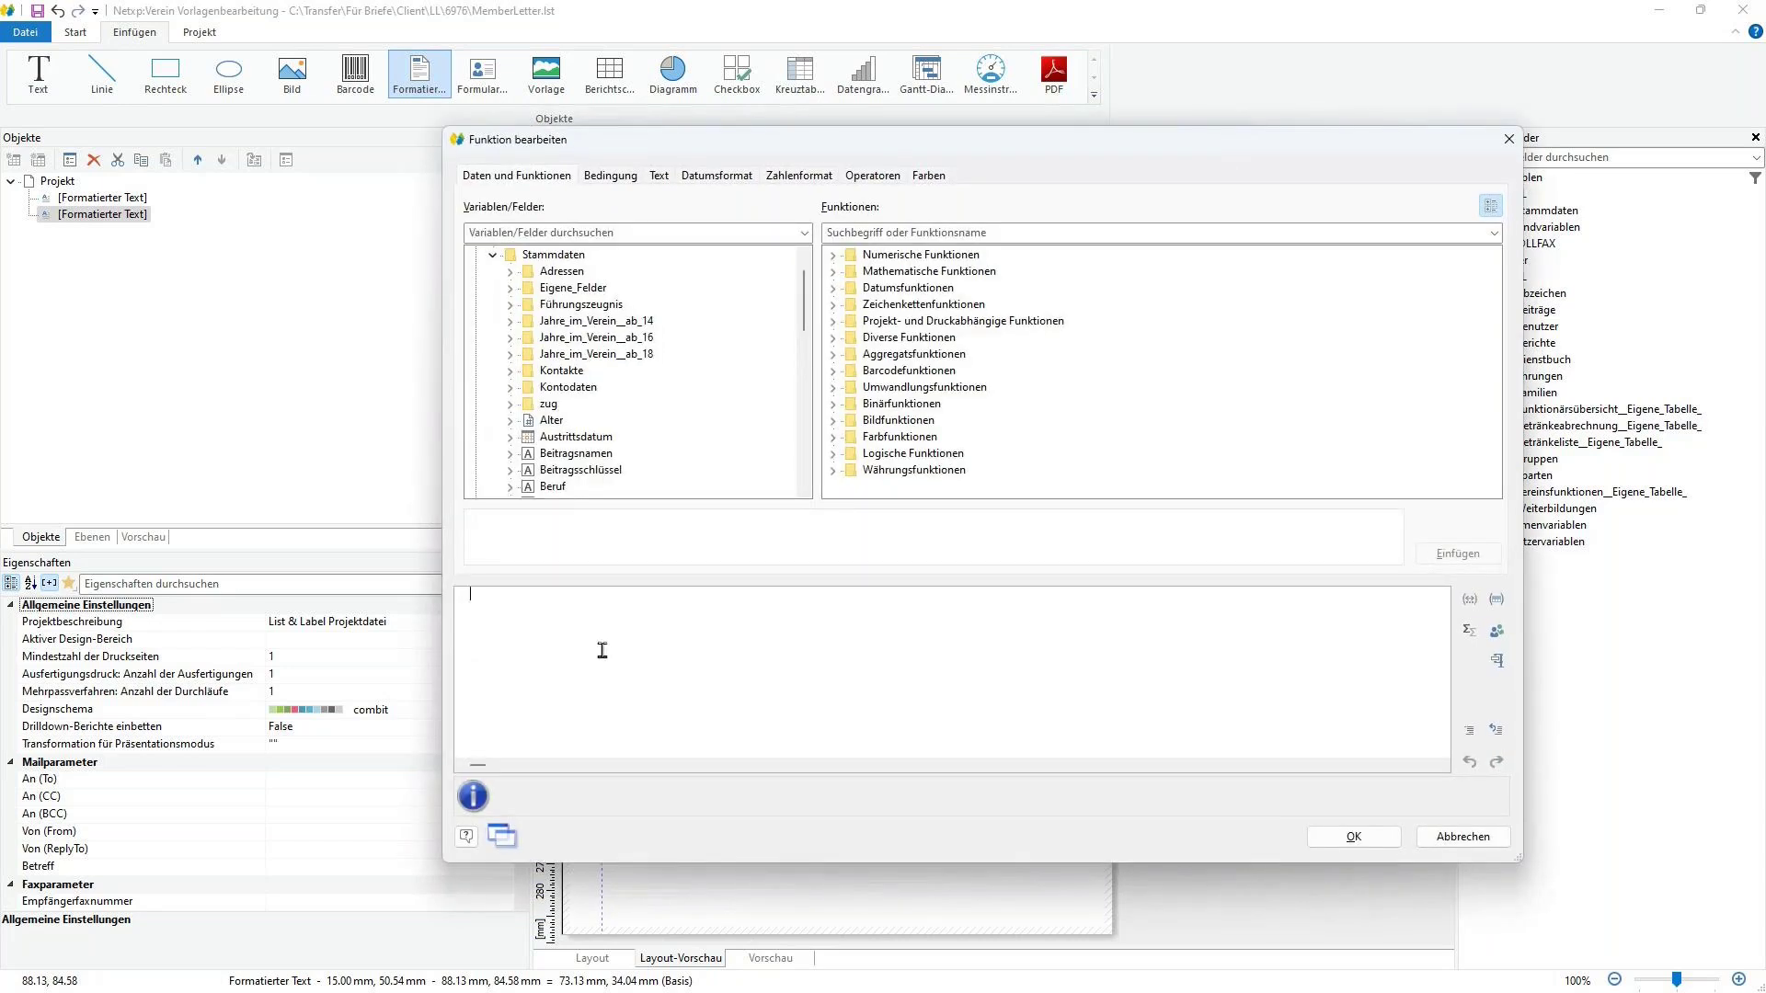
{"action": "type", "text": "stammdat"}
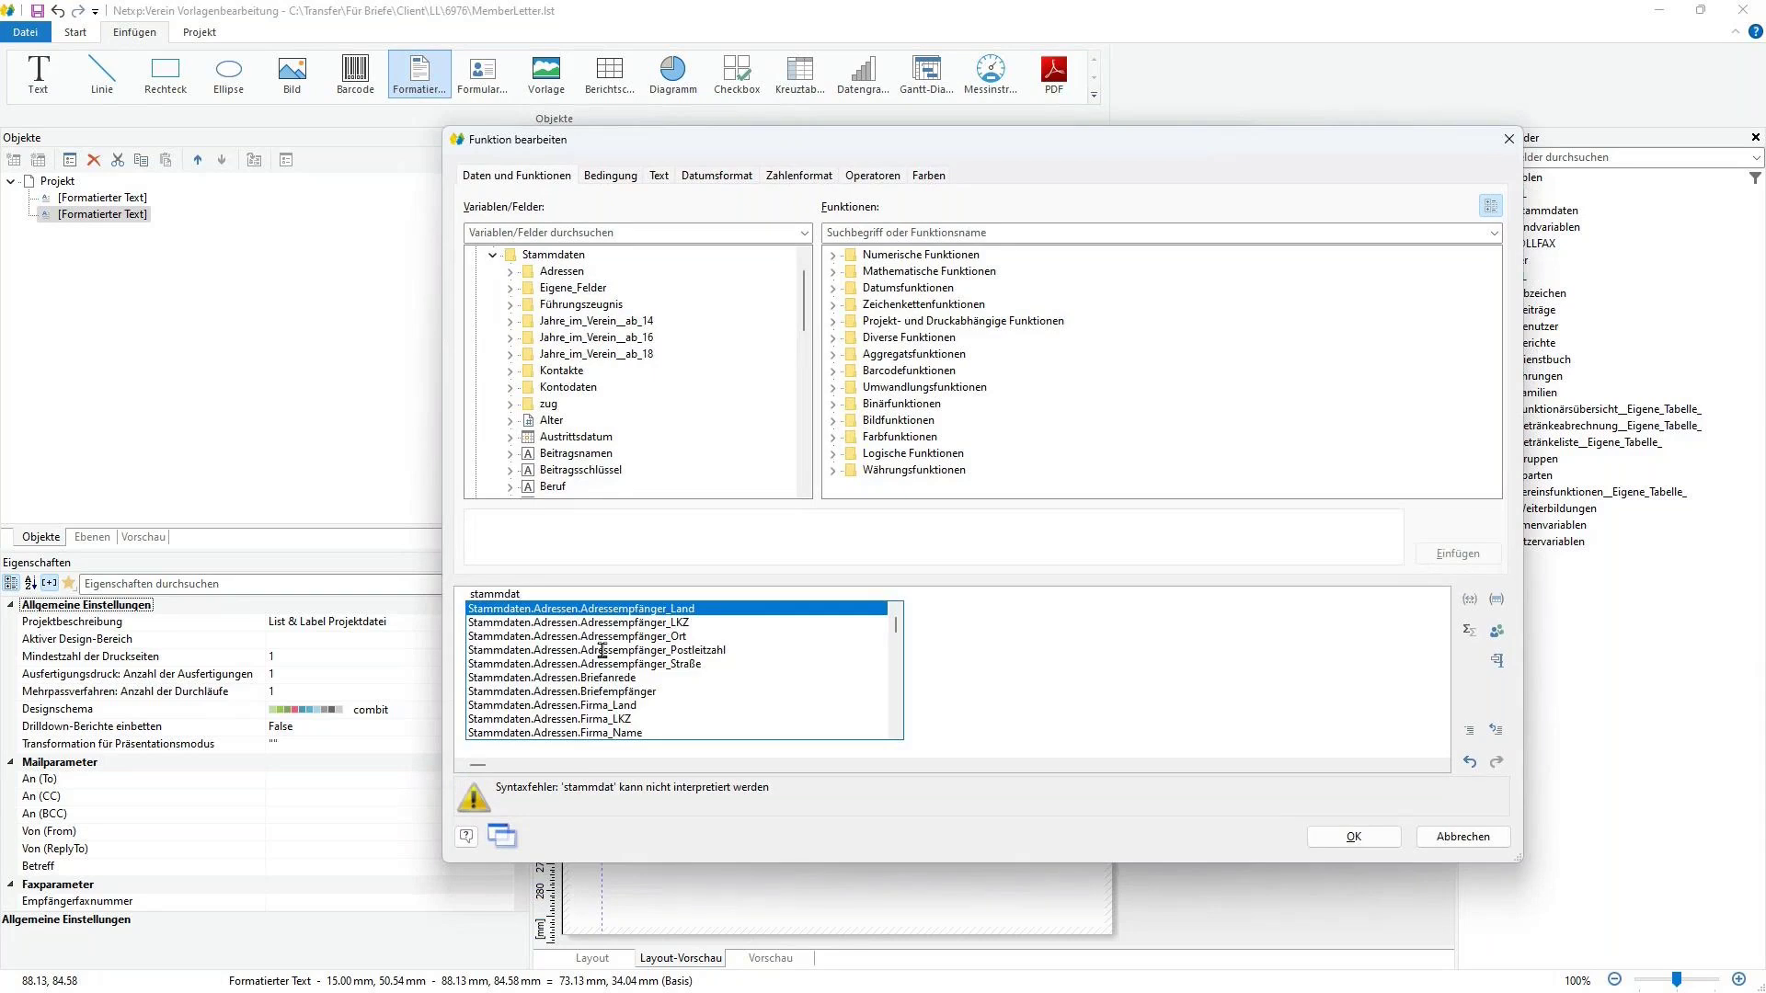
{"action": "type", "text": "en.na"}
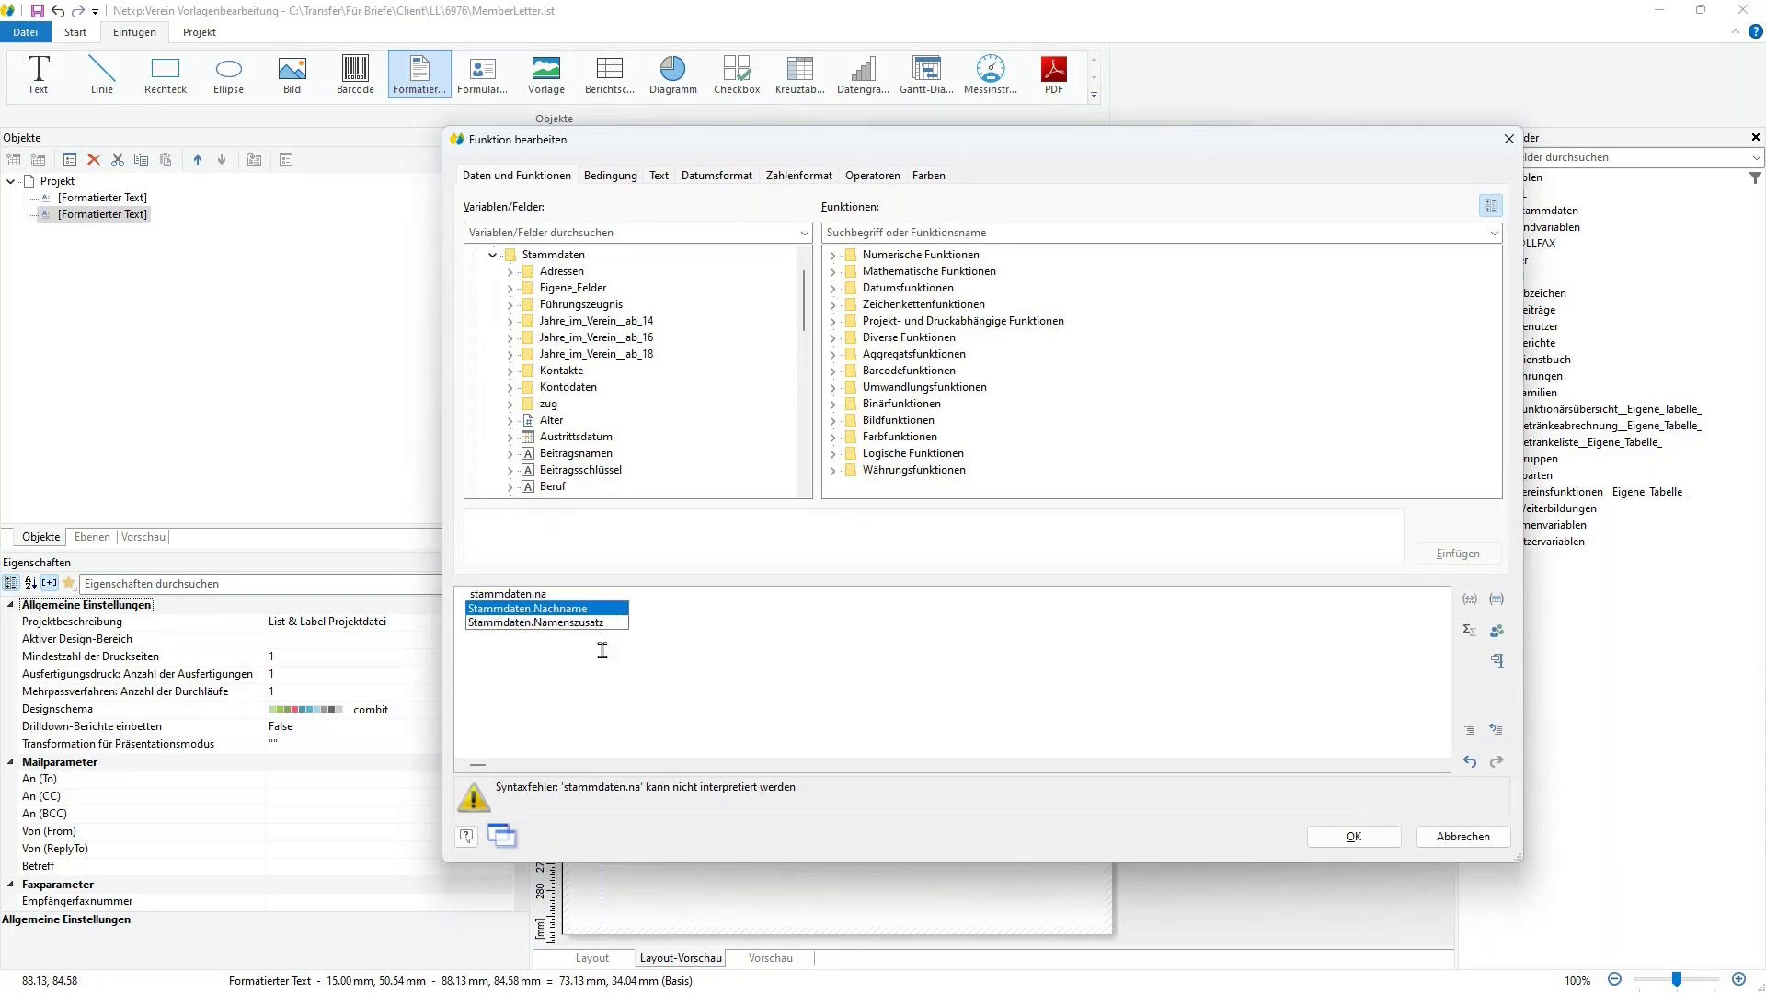
{"action": "key", "text": "Return"}
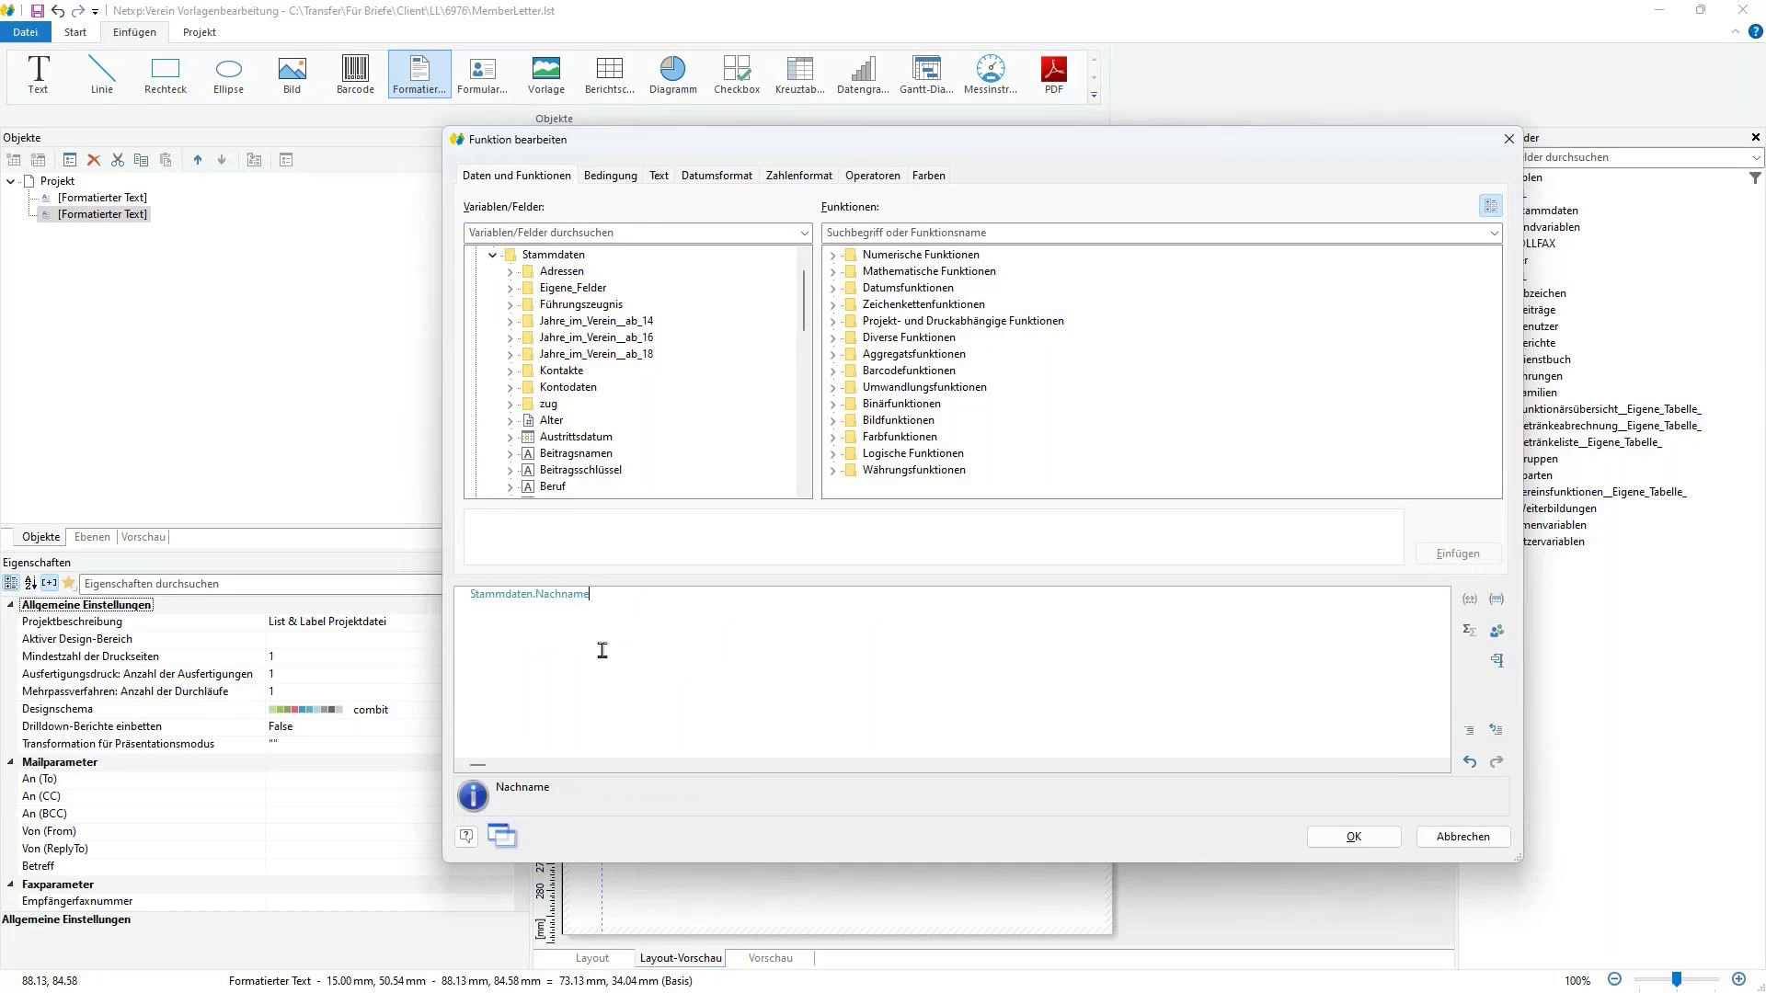
{"action": "left_click", "coordinate": [1354, 838]}
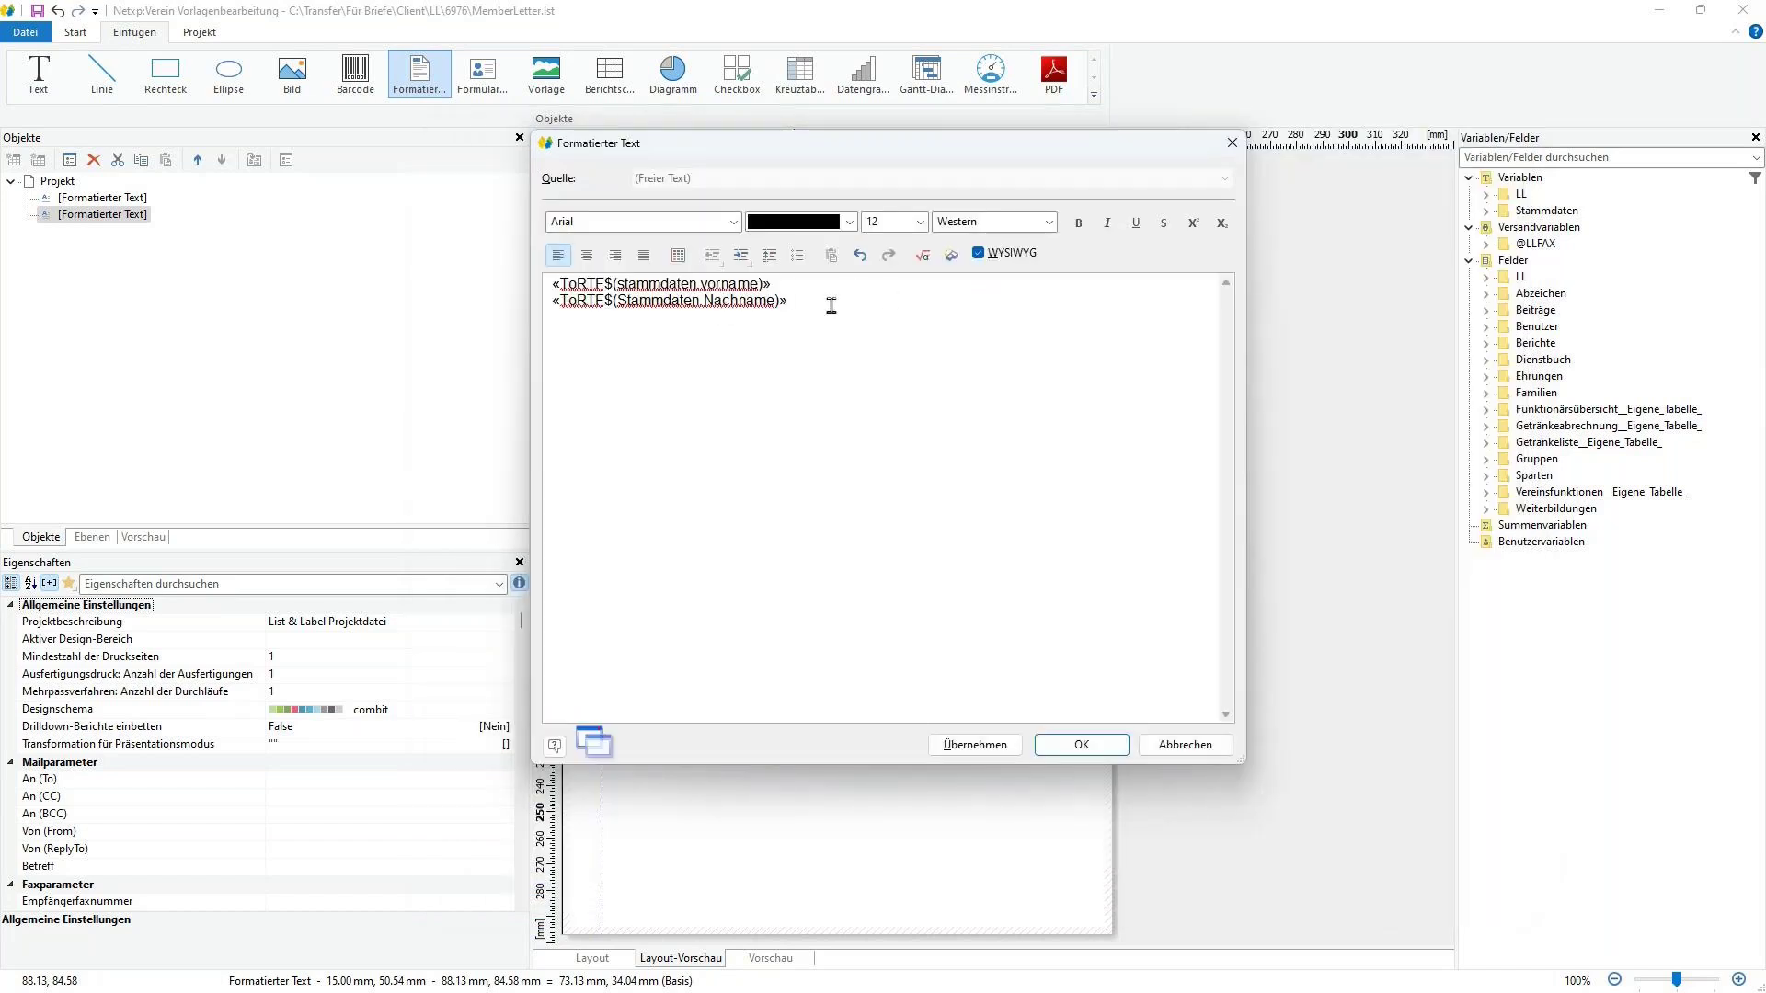
- Move the text editor clear of the page, apply the two name formulas, and reopen the object to start another formula below them
{"action": "left_click_drag", "start_coordinate": [712, 153], "coordinate": [1036, 278]}
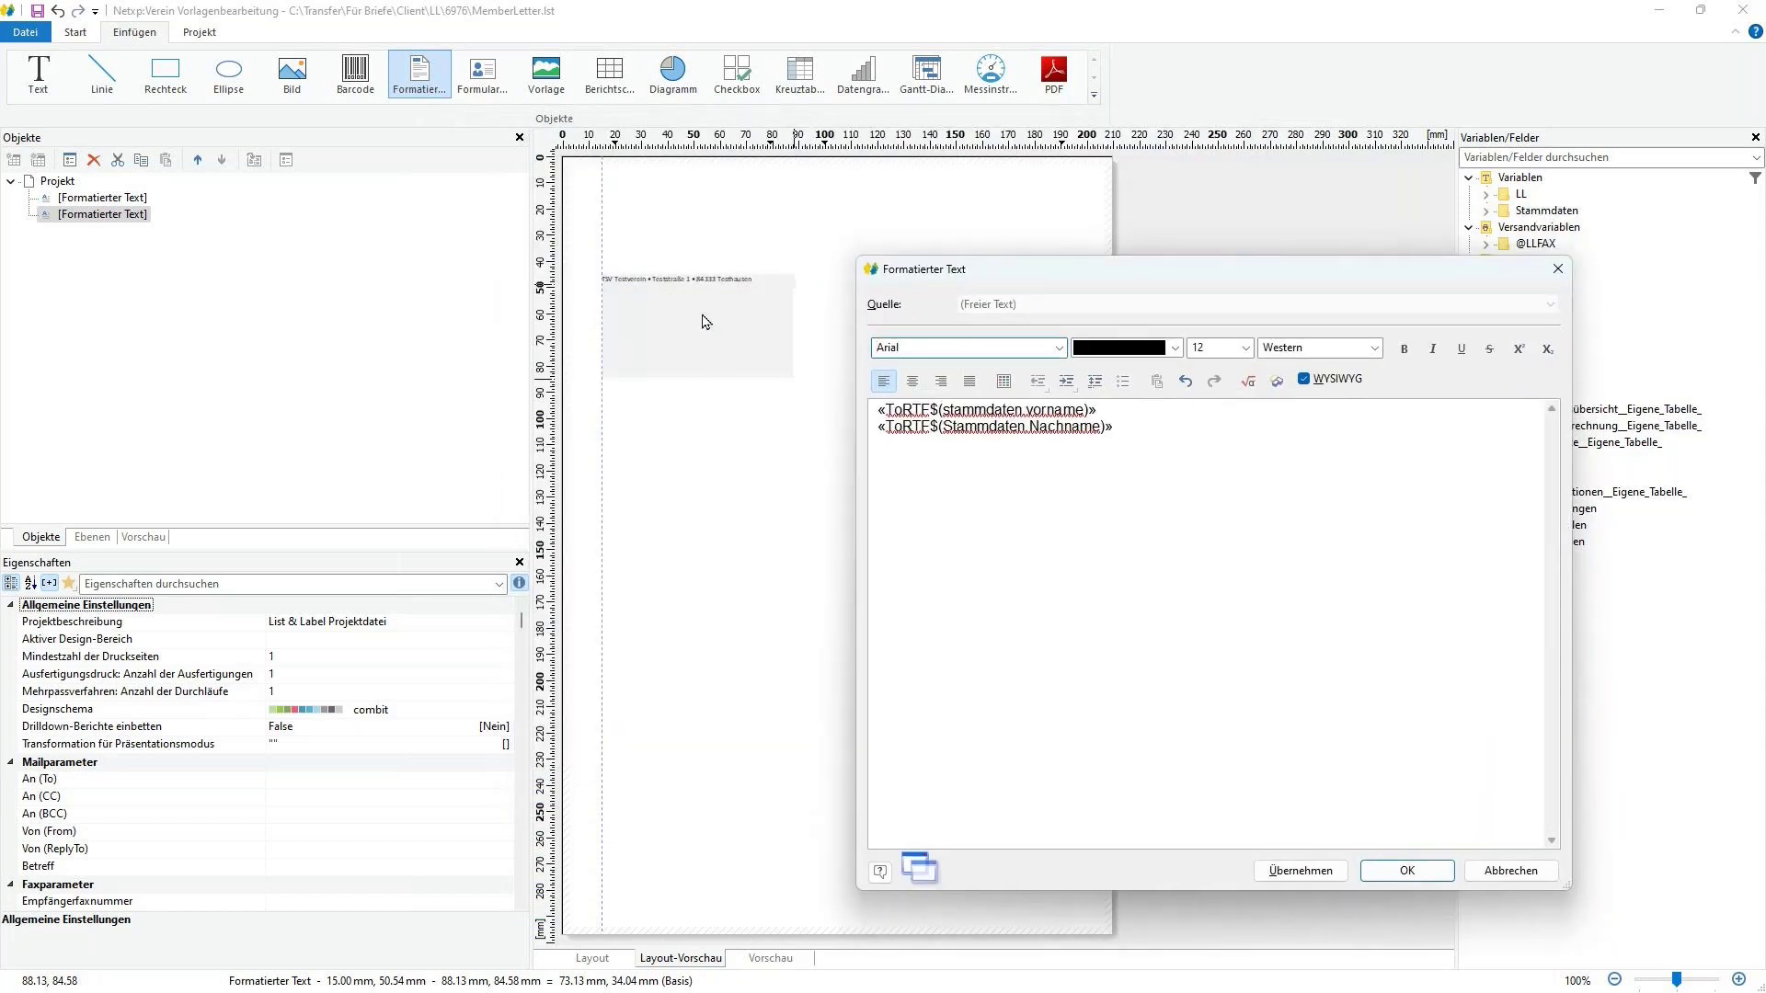
{"action": "left_click", "coordinate": [875, 410]}
{"action": "left_click_drag", "start_coordinate": [874, 416], "coordinate": [1065, 446]}
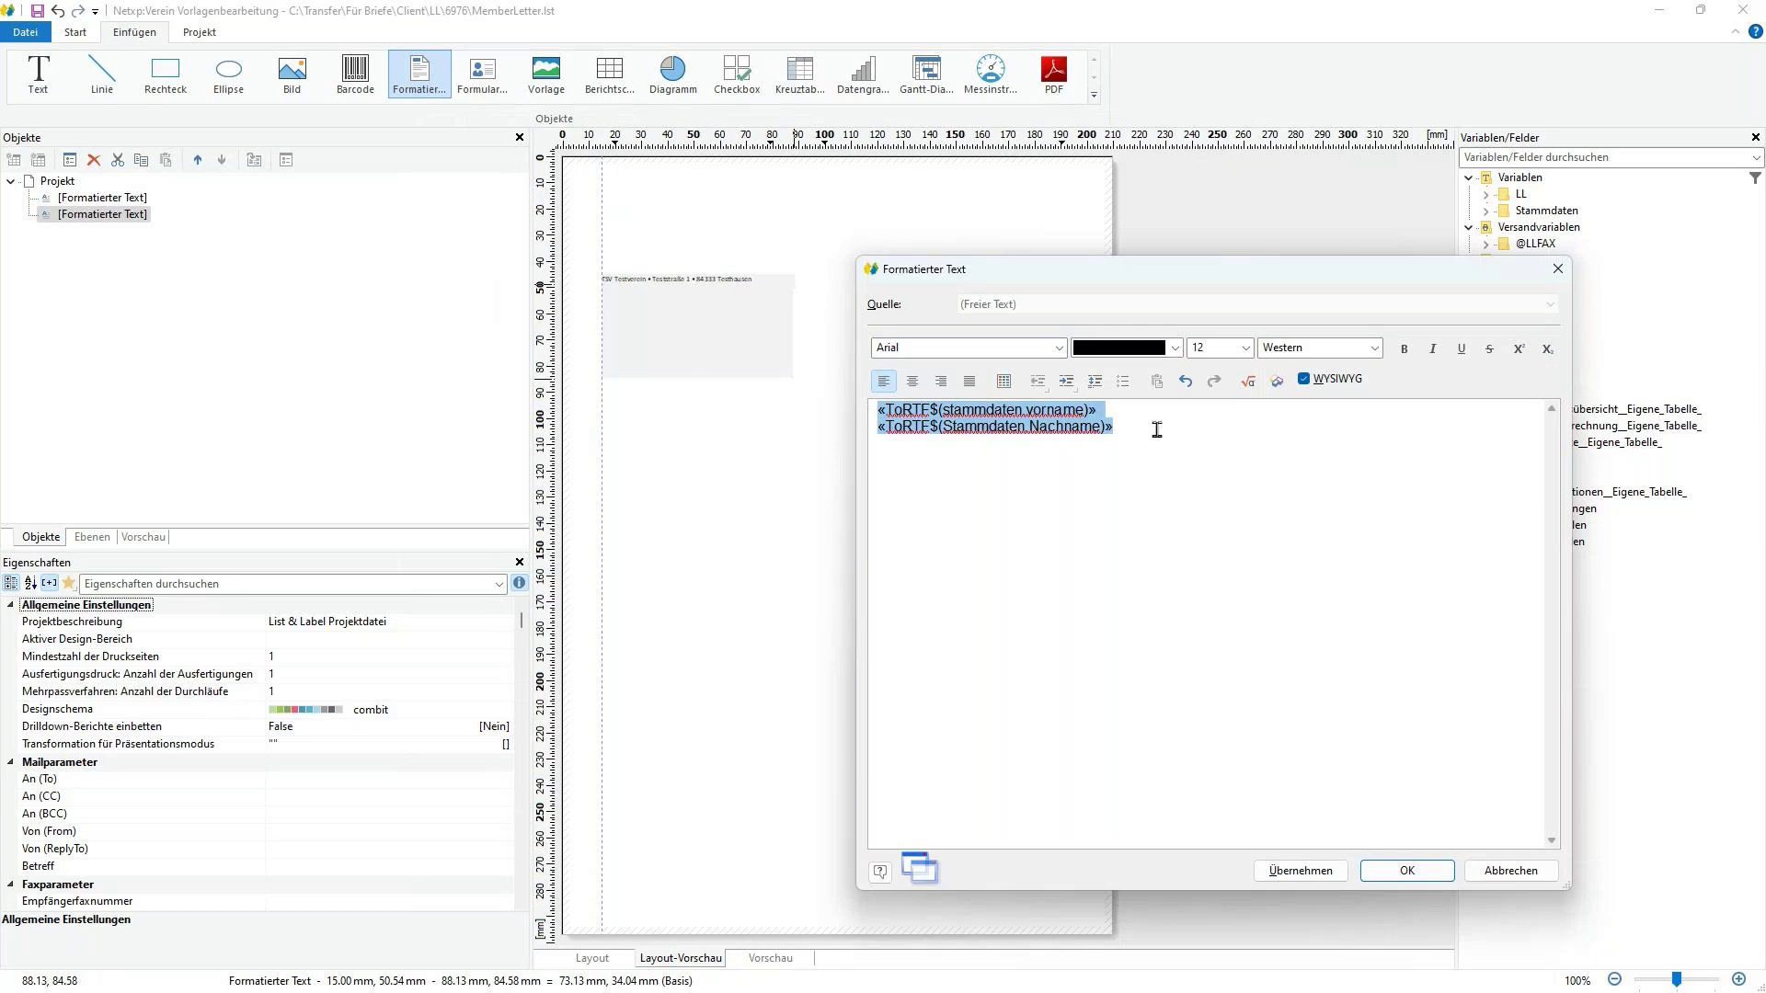
{"action": "left_click", "coordinate": [1414, 869]}
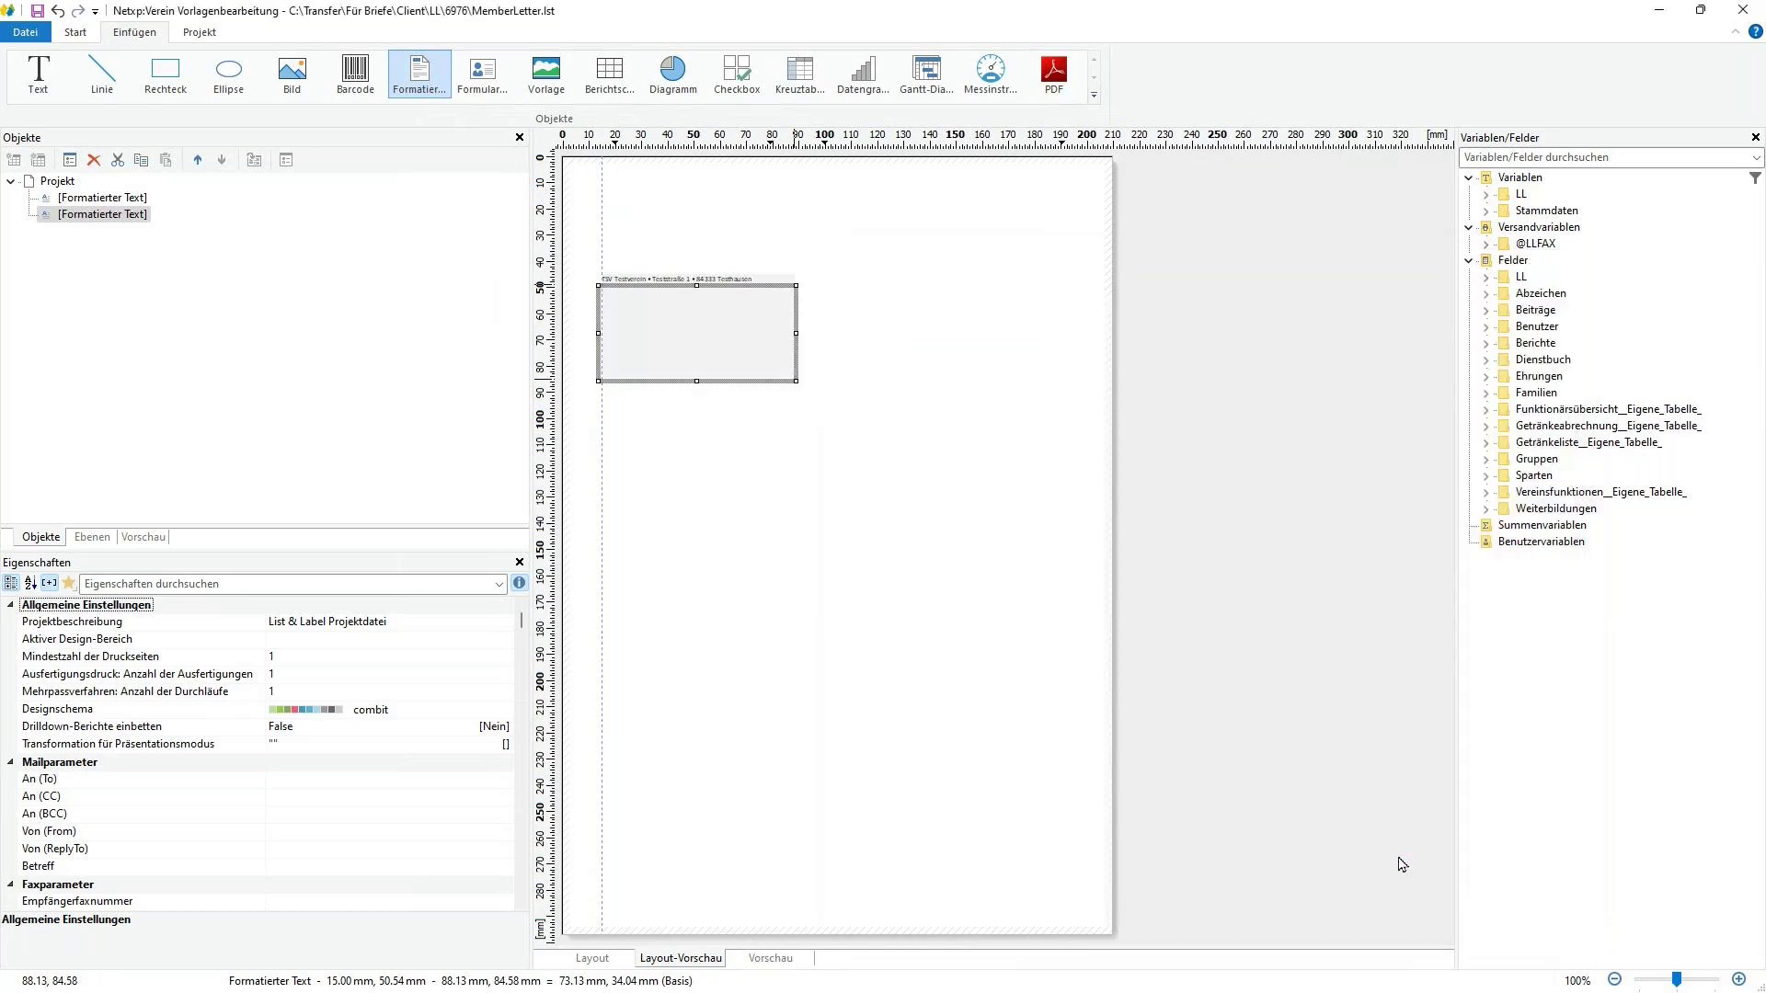
{"action": "double_click", "coordinate": [697, 350]}
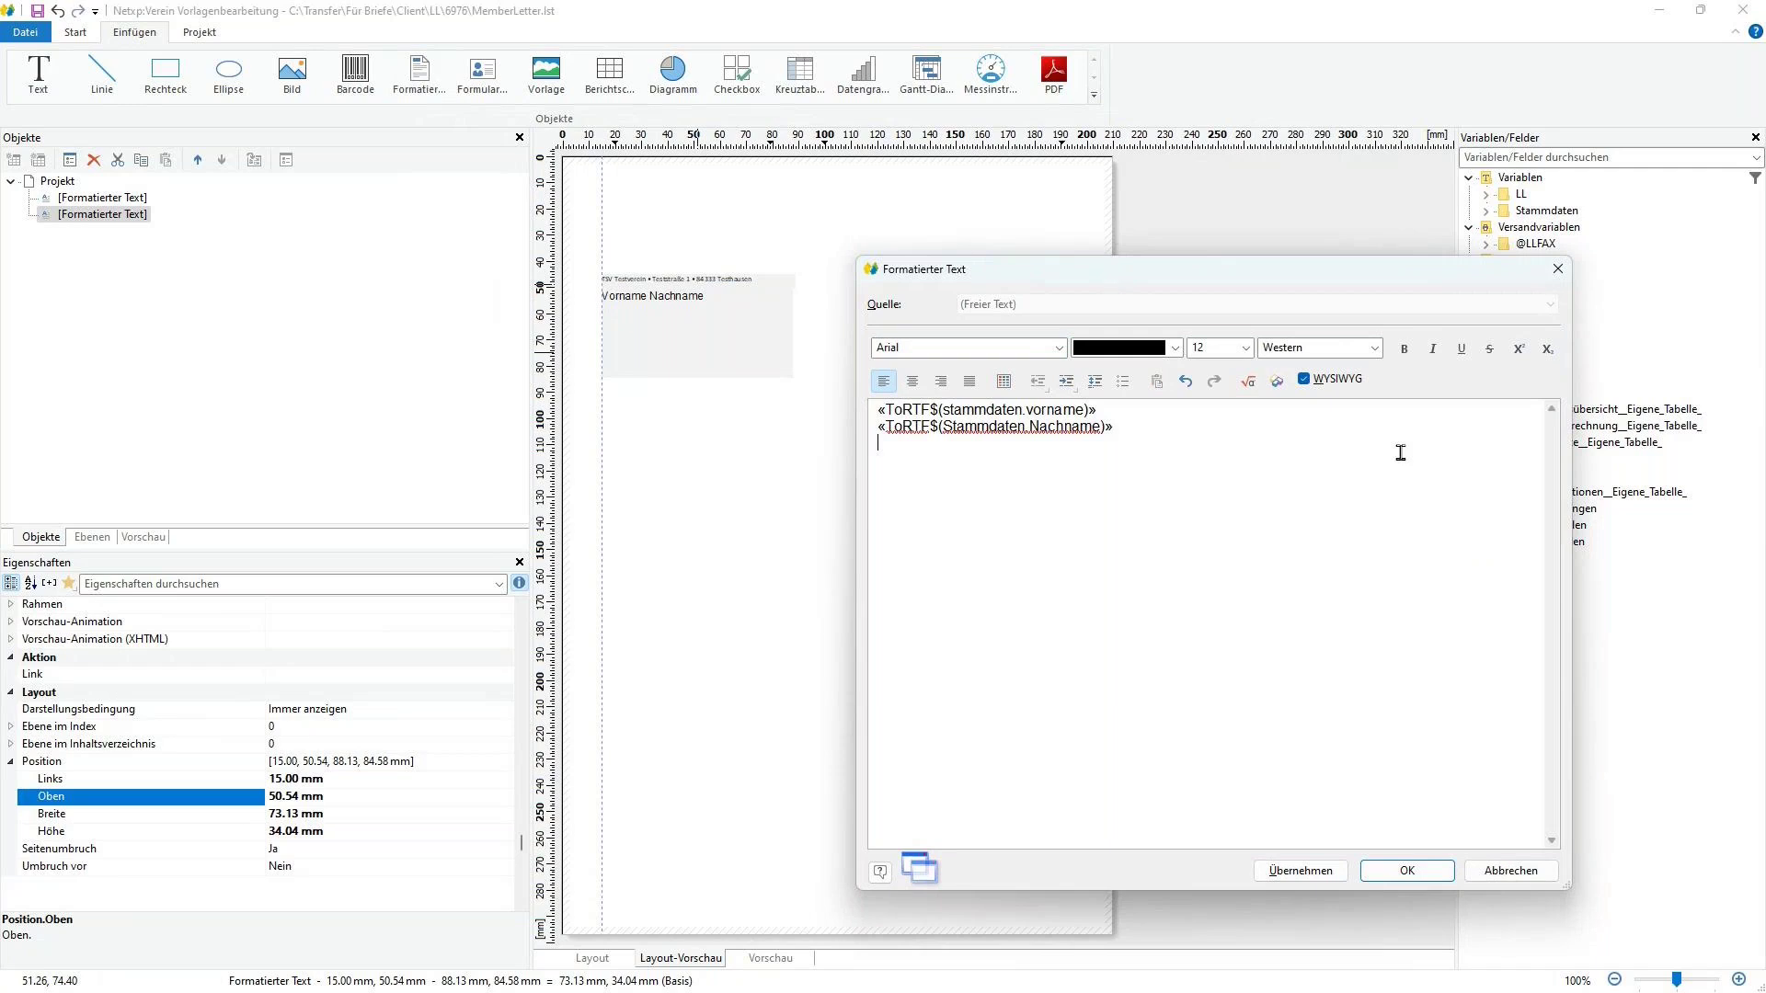
{"action": "left_click", "coordinate": [1247, 380]}
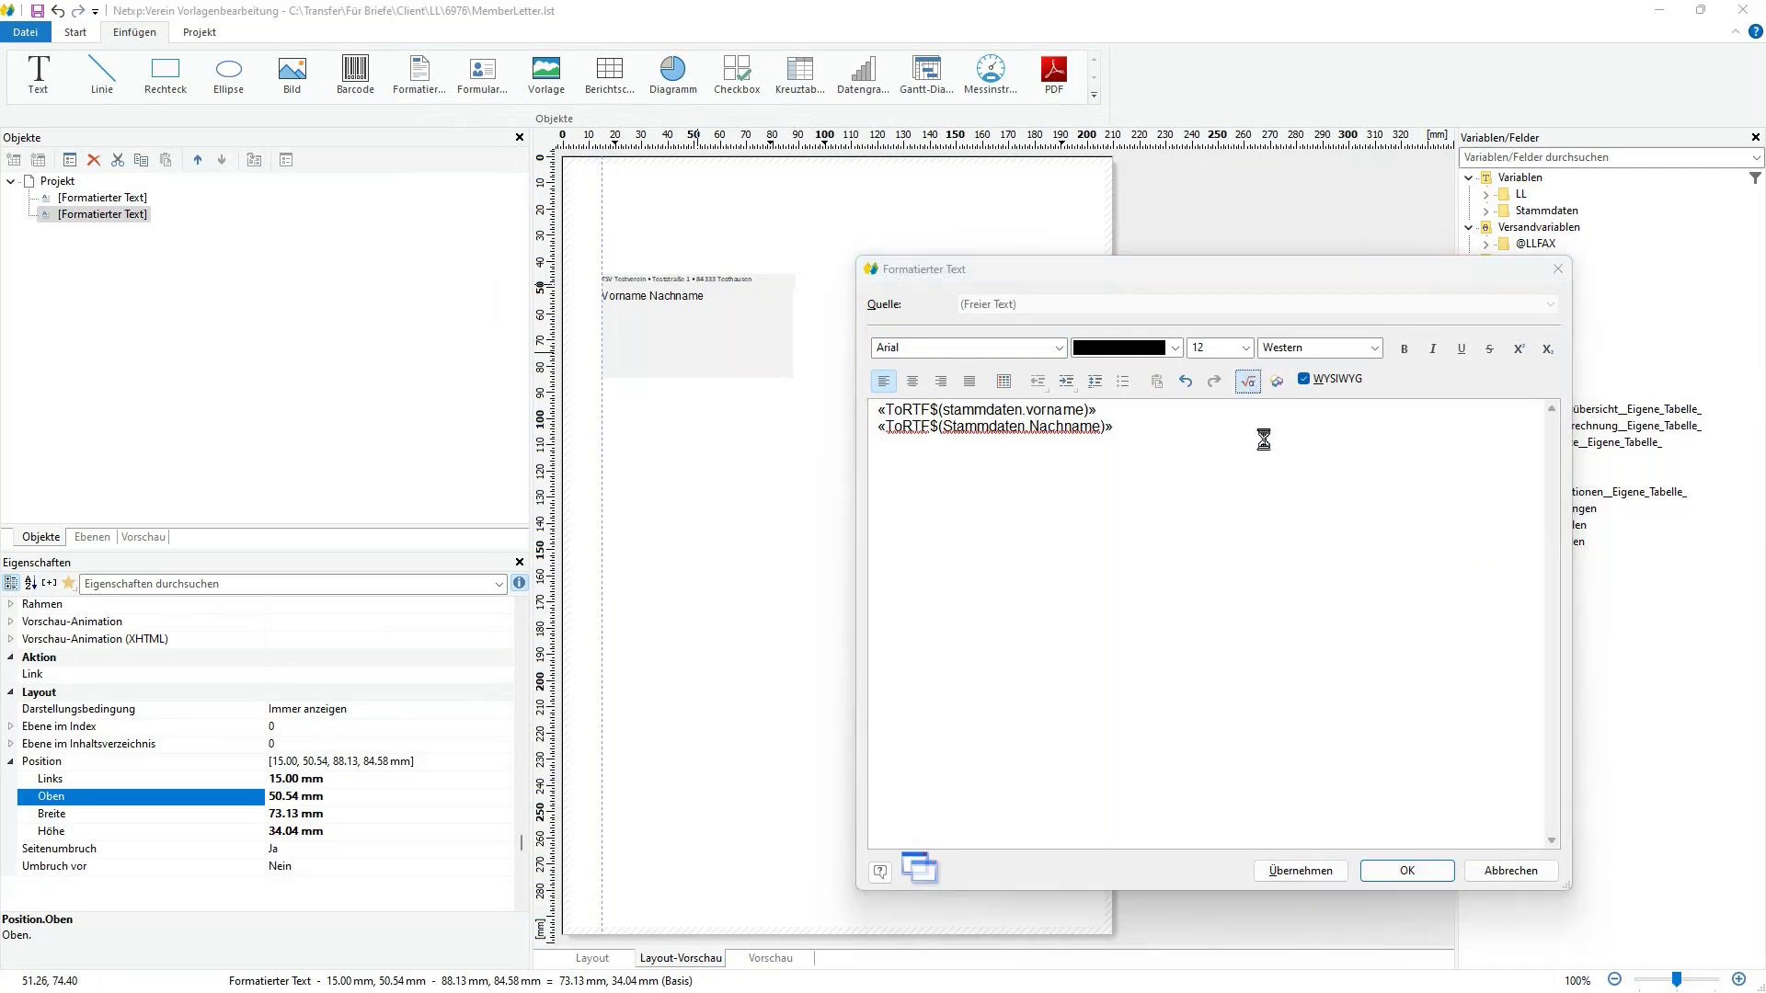
{"action": "type", "text": "stammd"}
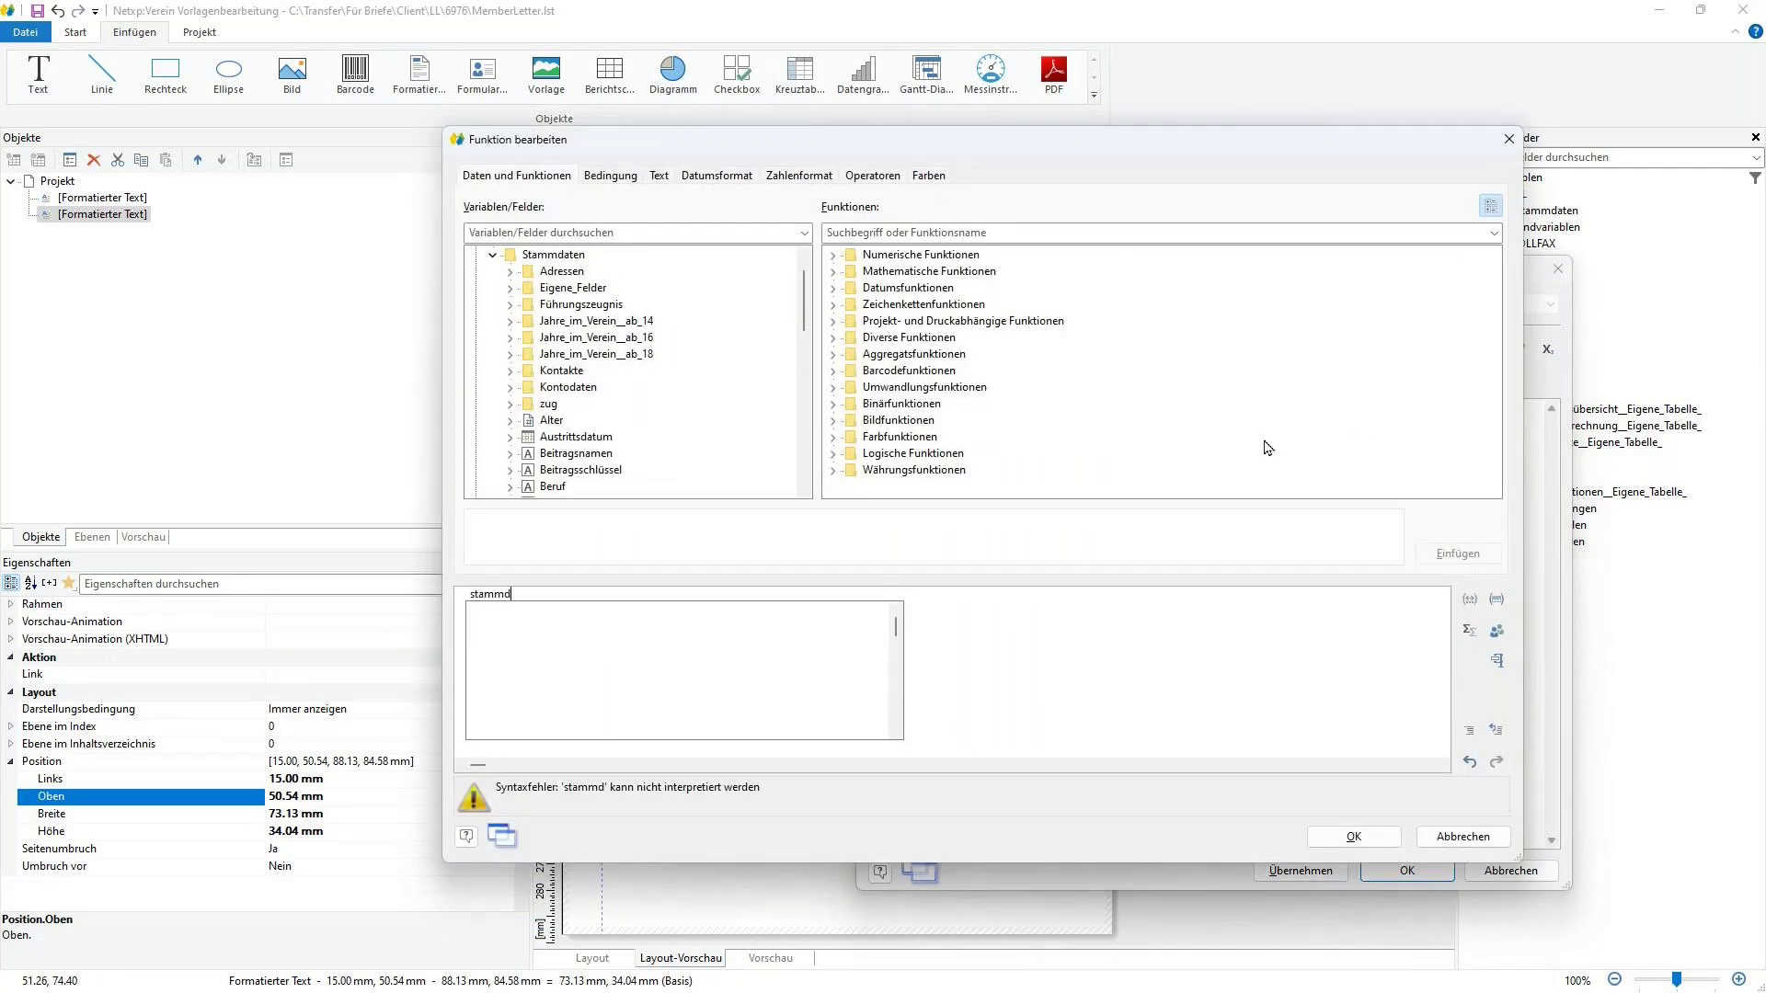
{"action": "type", "text": "aten.st"}
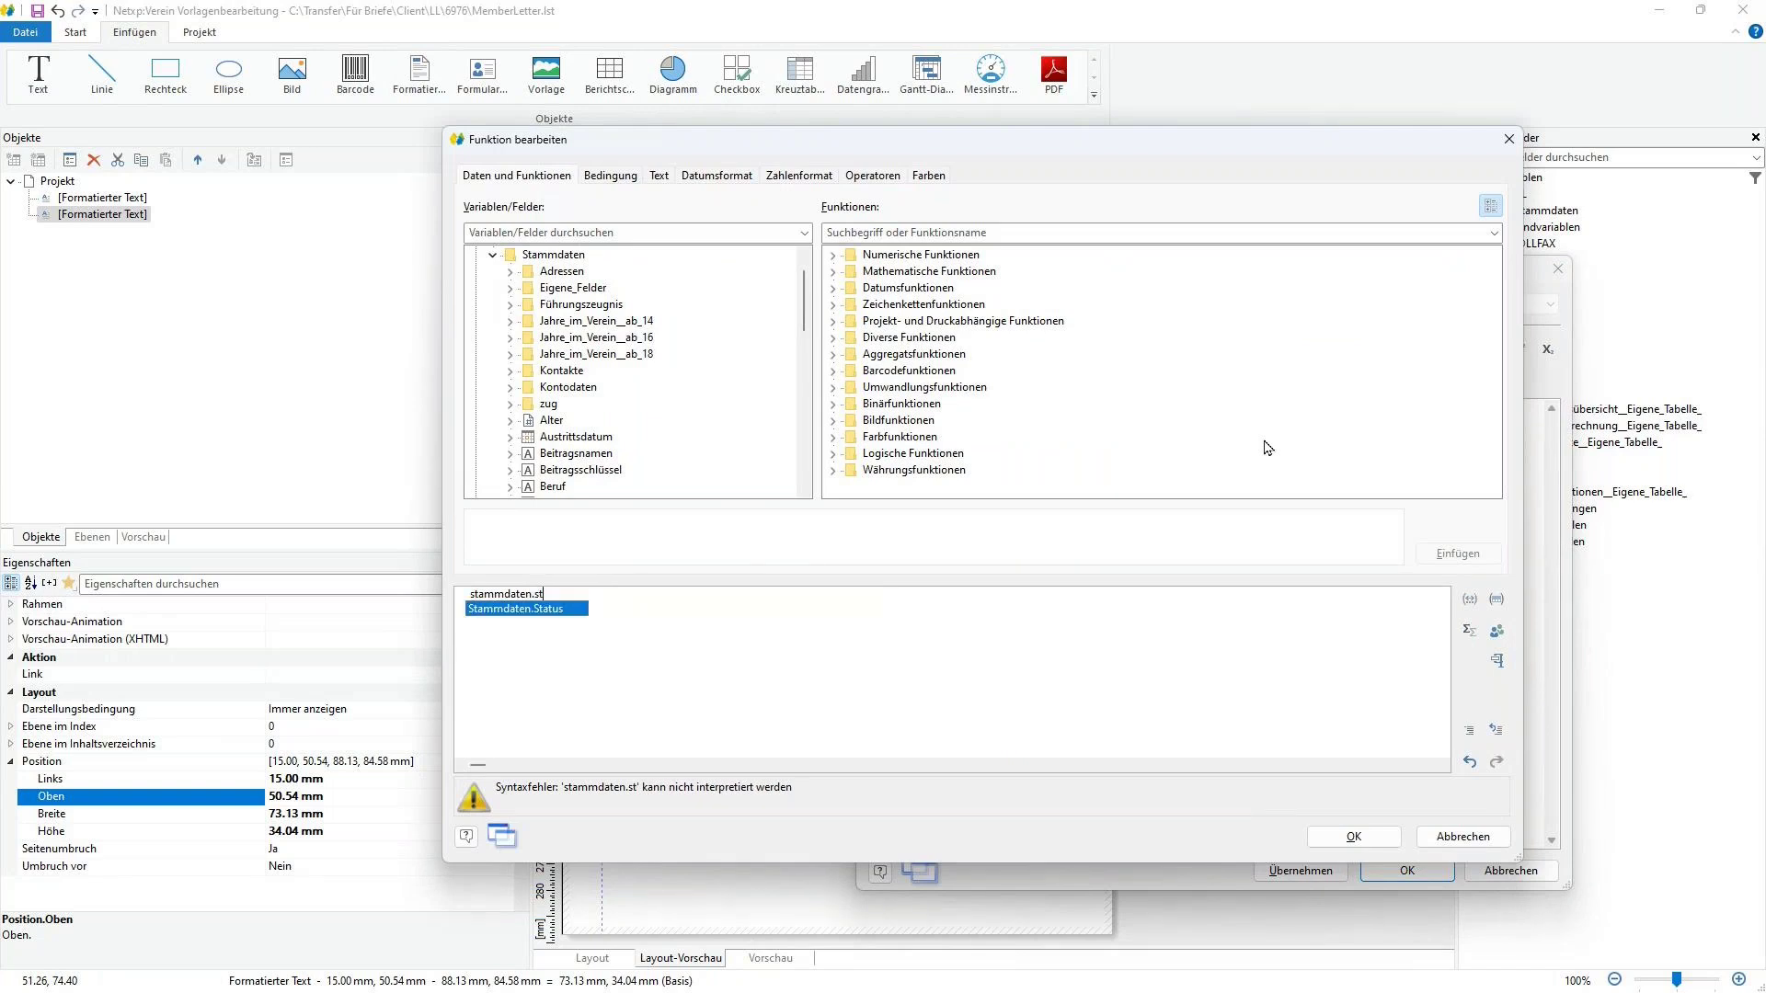
{"action": "key", "text": "BackSpace"}
{"action": "key", "text": "BackSpace"}
{"action": "key", "text": "BackSpace"}
{"action": "key", "text": "BackSpace"}
{"action": "key", "text": "BackSpace"}
{"action": "key", "text": "BackSpace"}
{"action": "key", "text": "BackSpace"}
{"action": "key", "text": "BackSpace"}
{"action": "key", "text": "BackSpace"}
{"action": "key", "text": "BackSpace"}
{"action": "key", "text": "BackSpace"}
{"action": "type", "text": "adressen."}
{"action": "key", "text": "BackSpace"}
{"action": "key", "text": "BackSpace"}
{"action": "key", "text": "BackSpace"}
{"action": "key", "text": "BackSpace"}
{"action": "key", "text": "BackSpace"}
{"action": "key", "text": "BackSpace"}
{"action": "key", "text": "BackSpace"}
{"action": "key", "text": "BackSpace"}
{"action": "key", "text": "BackSpace"}
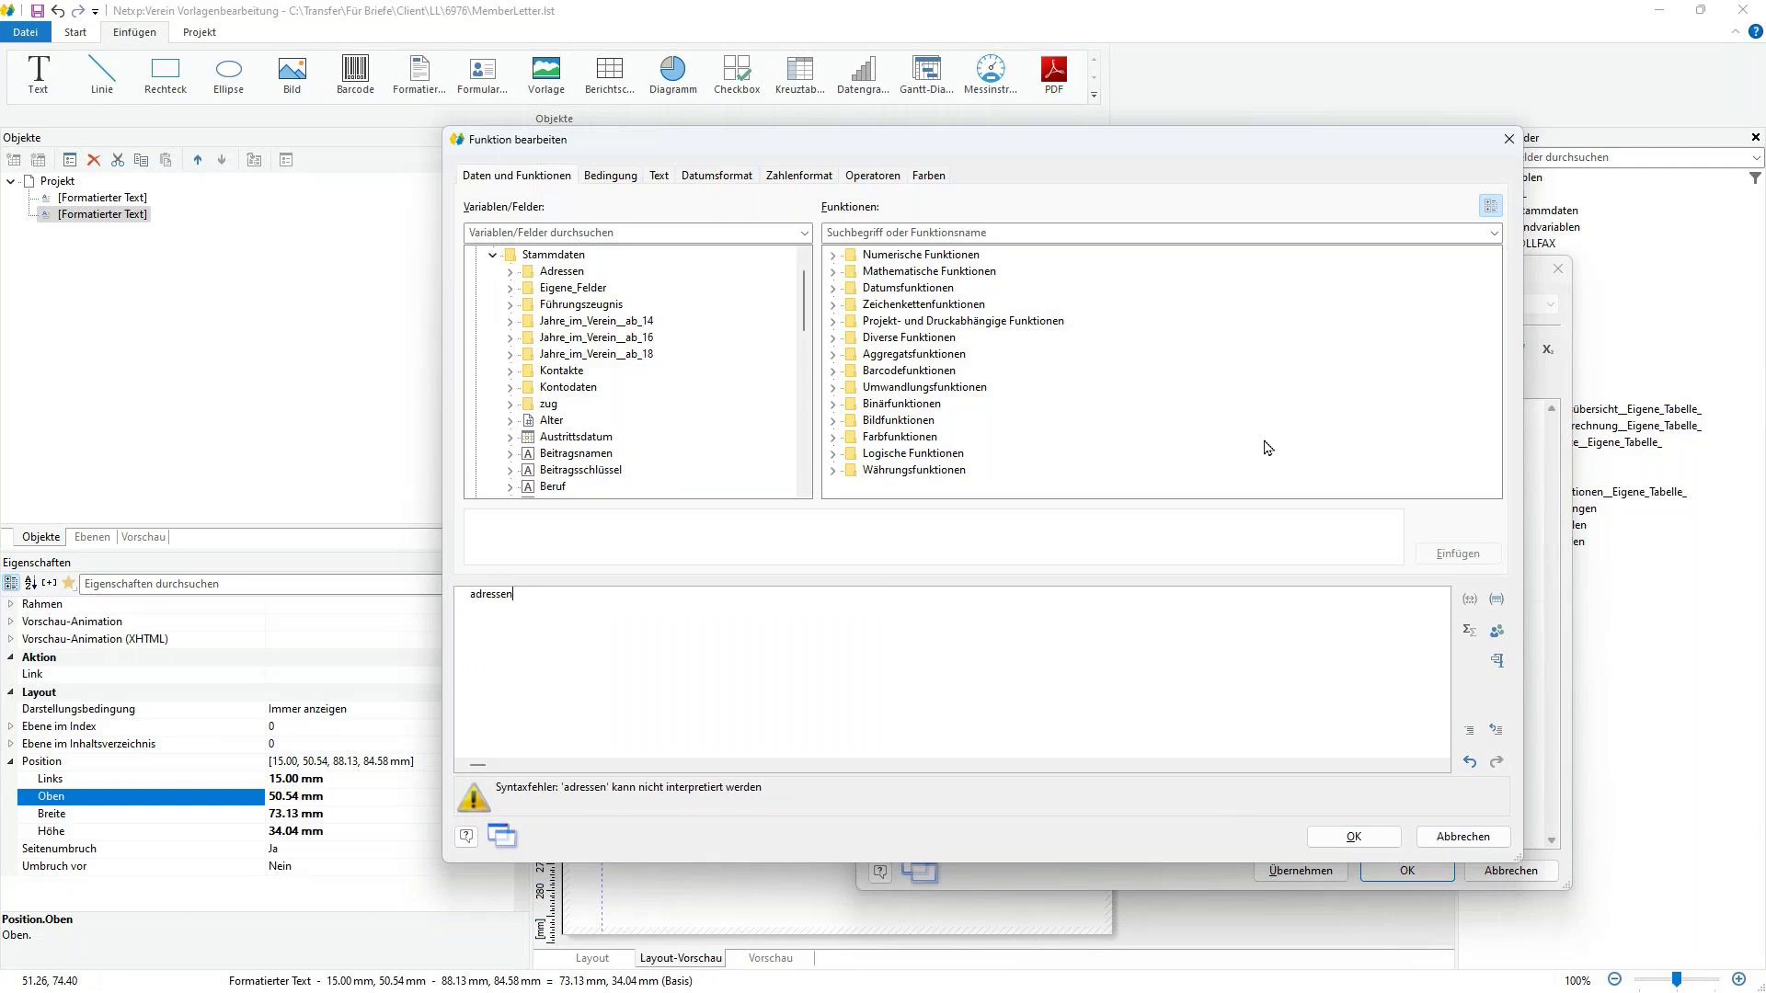
- Insert the Adressempfänger_Straße field from the Stammdaten Adressen folder as the formula below the name
{"action": "left_click", "coordinate": [512, 273]}
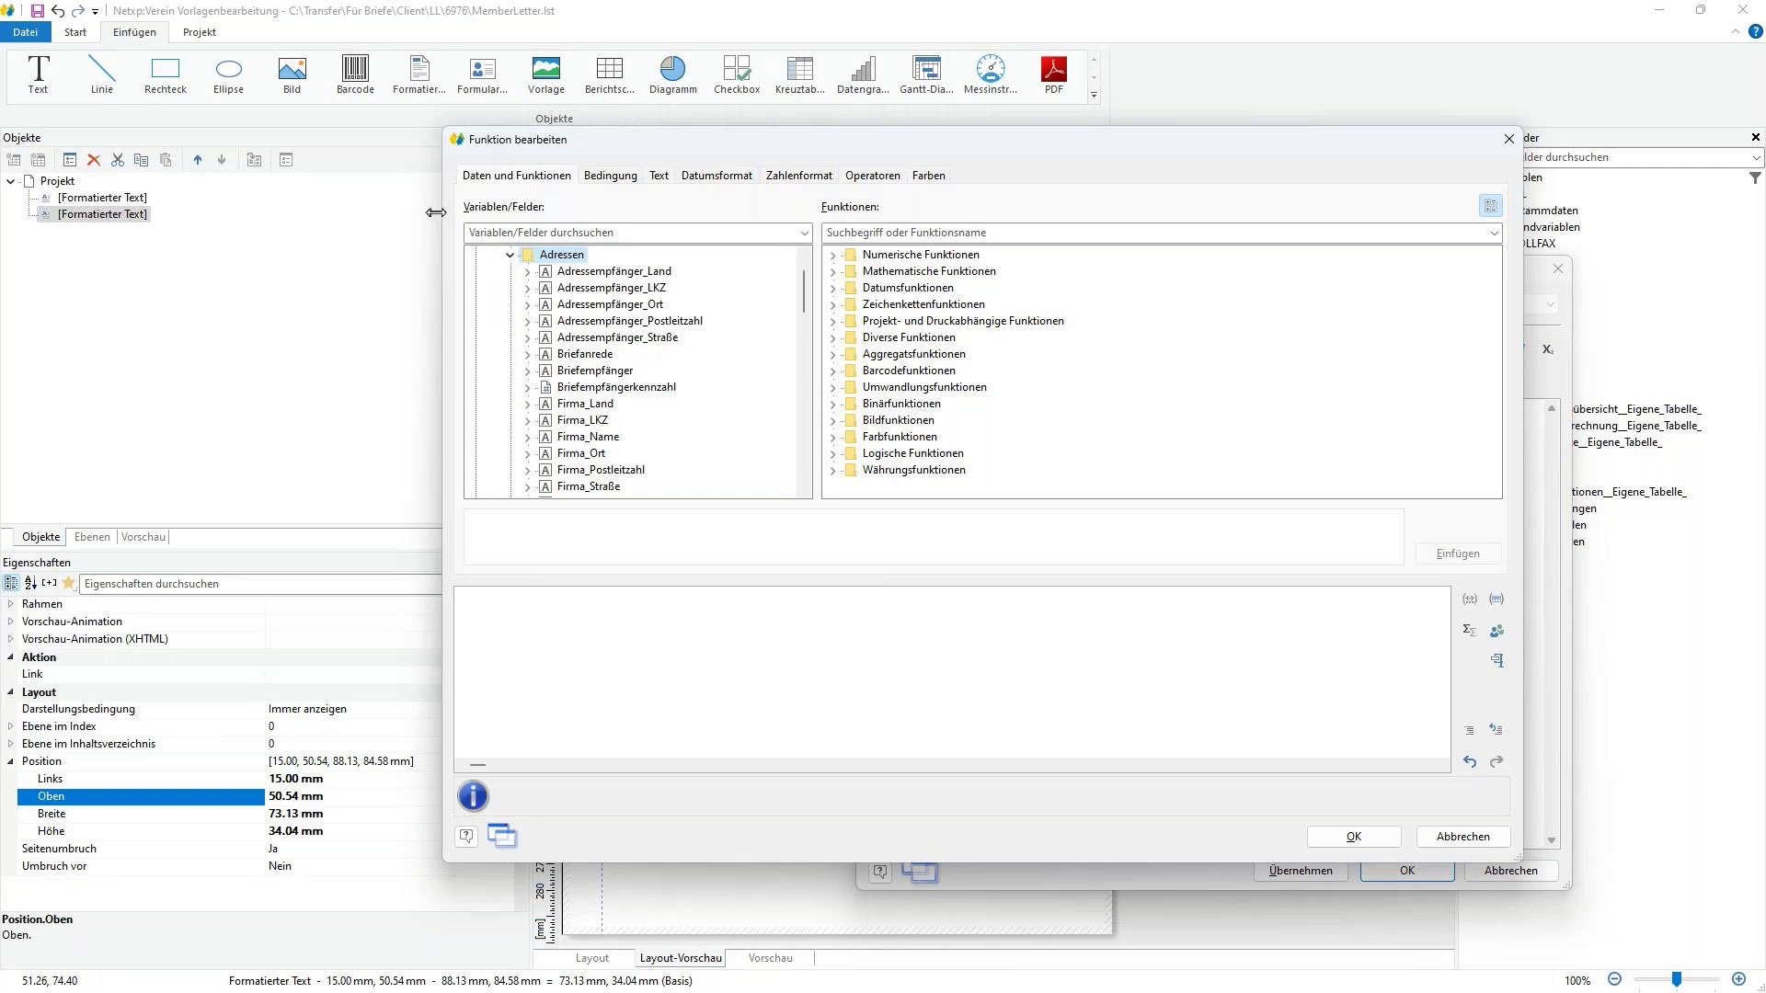
{"action": "double_click", "coordinate": [583, 339]}
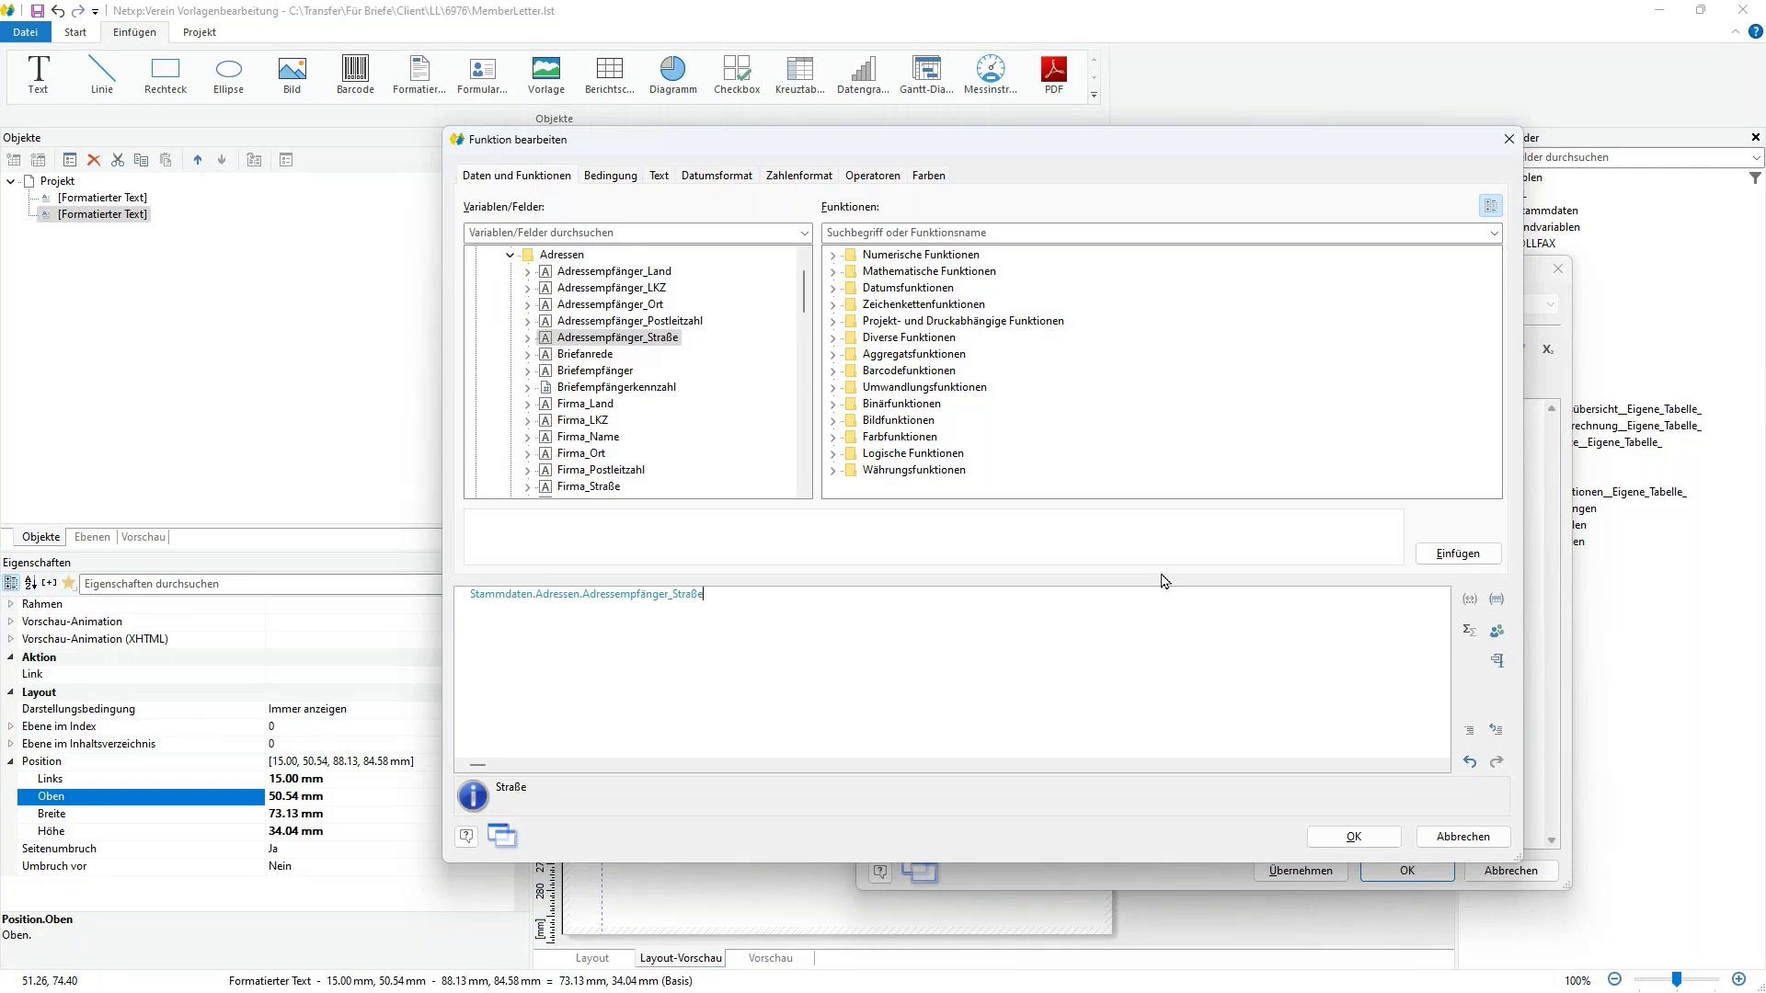
{"action": "left_click", "coordinate": [1352, 837]}
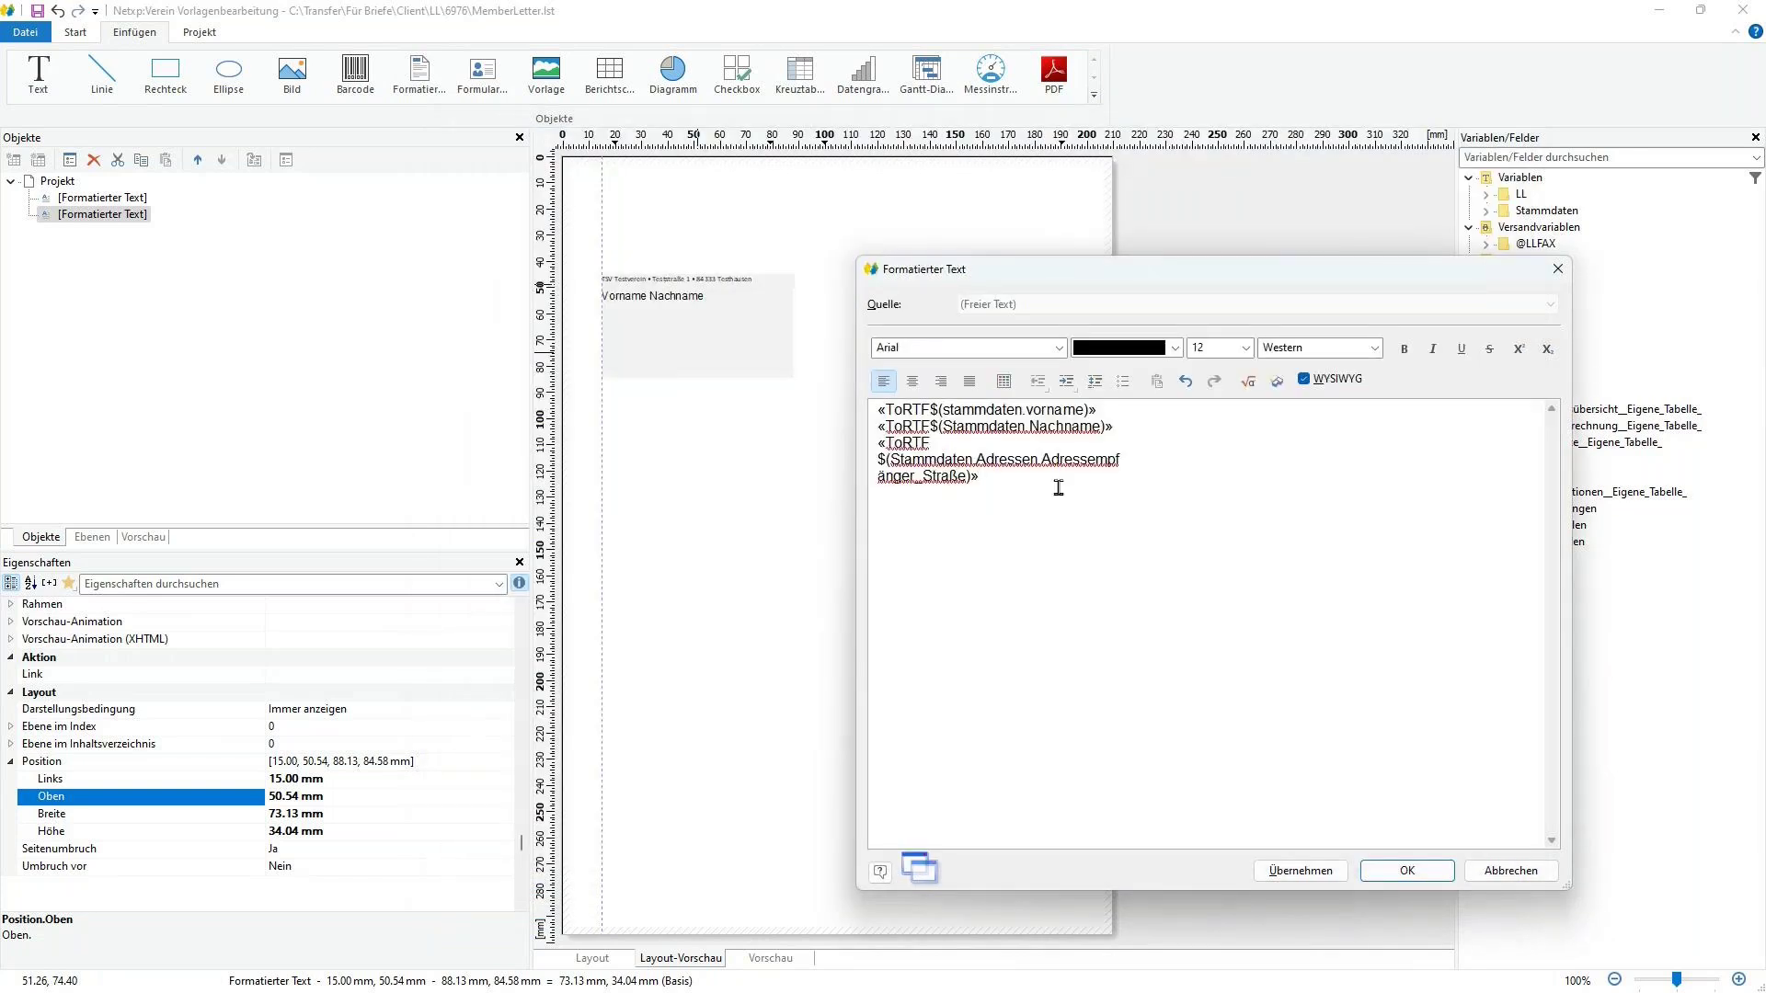
- Add Adressempfänger_Postleitzahl and Adressempfänger_Ort as formulas side by side below the street, and apply the address block
{"action": "left_click", "coordinate": [1248, 381]}
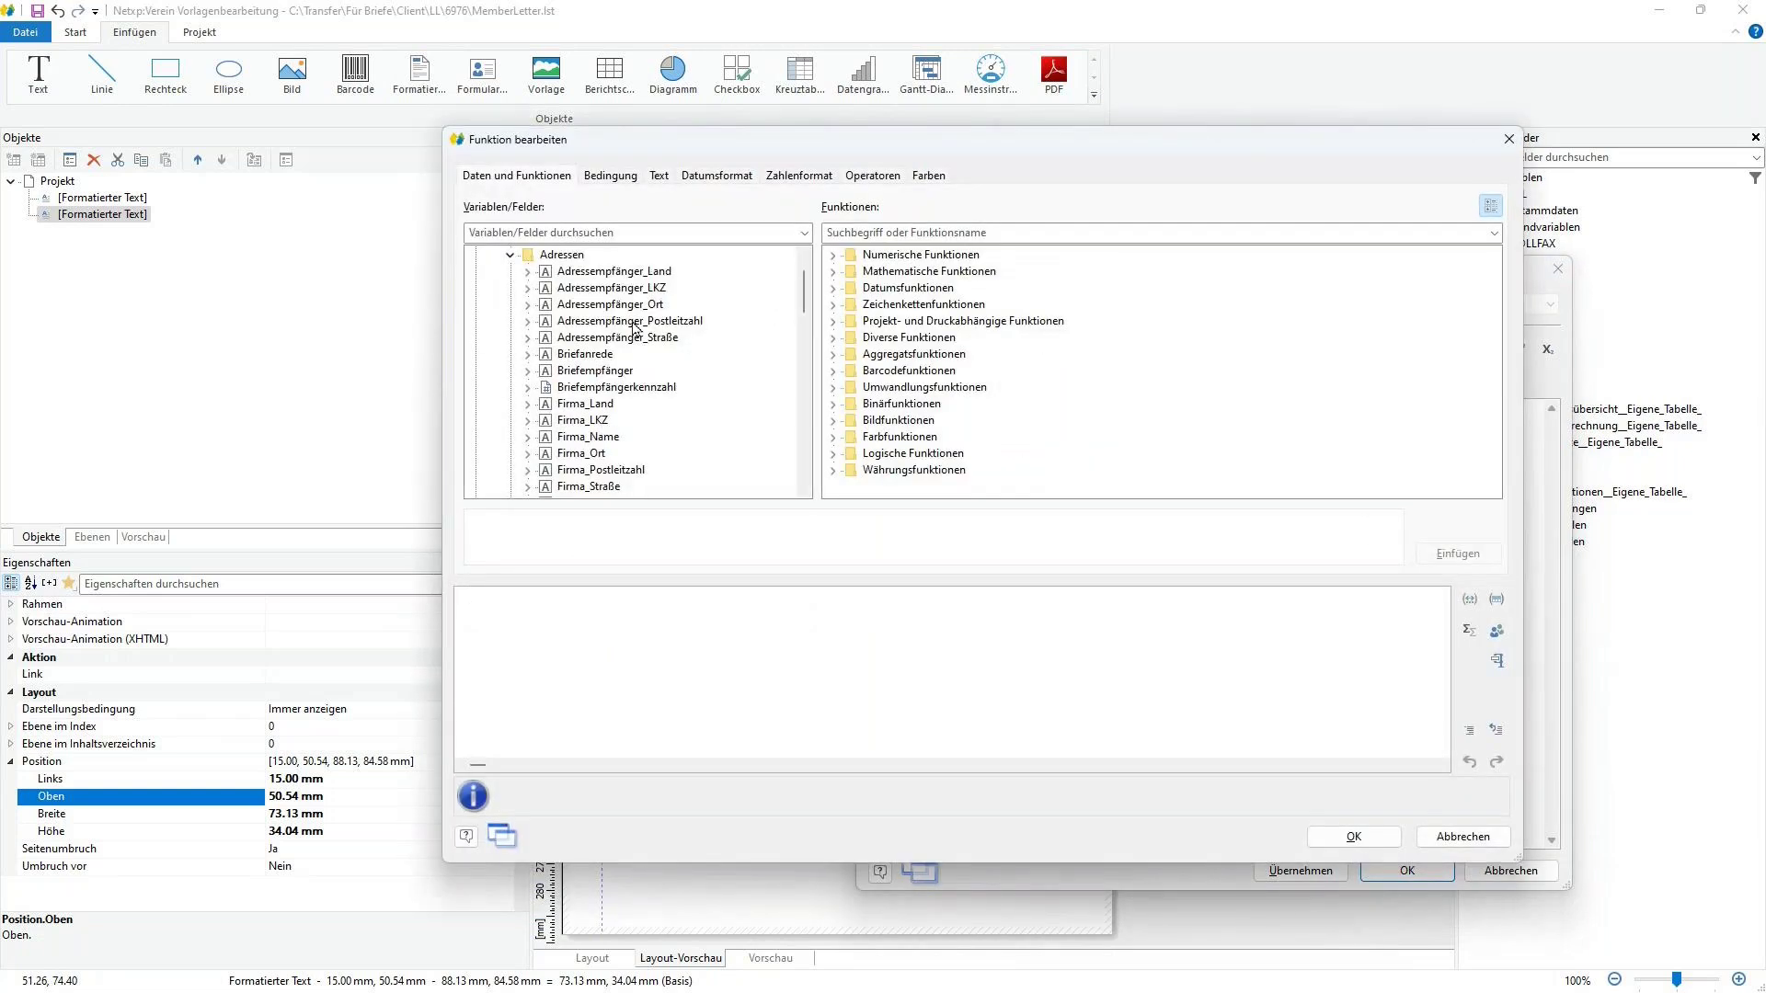
{"action": "left_click", "coordinate": [634, 324]}
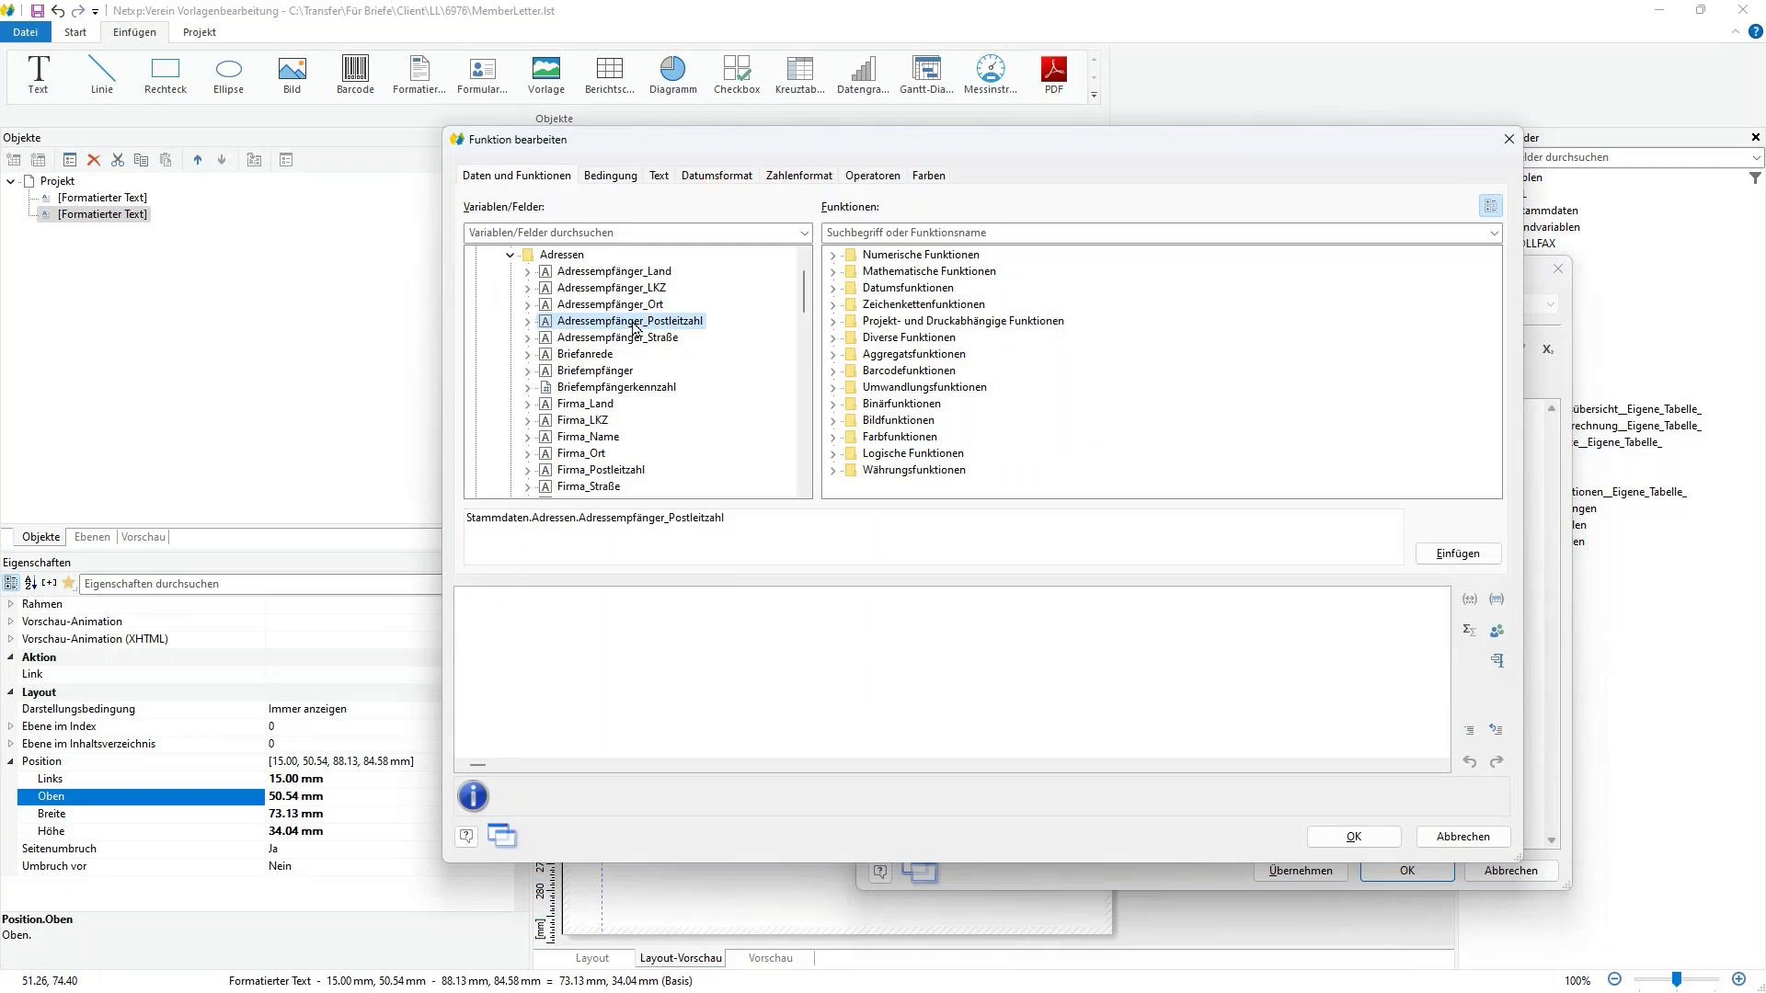
{"action": "double_click", "coordinate": [635, 324]}
{"action": "left_click", "coordinate": [1352, 836]}
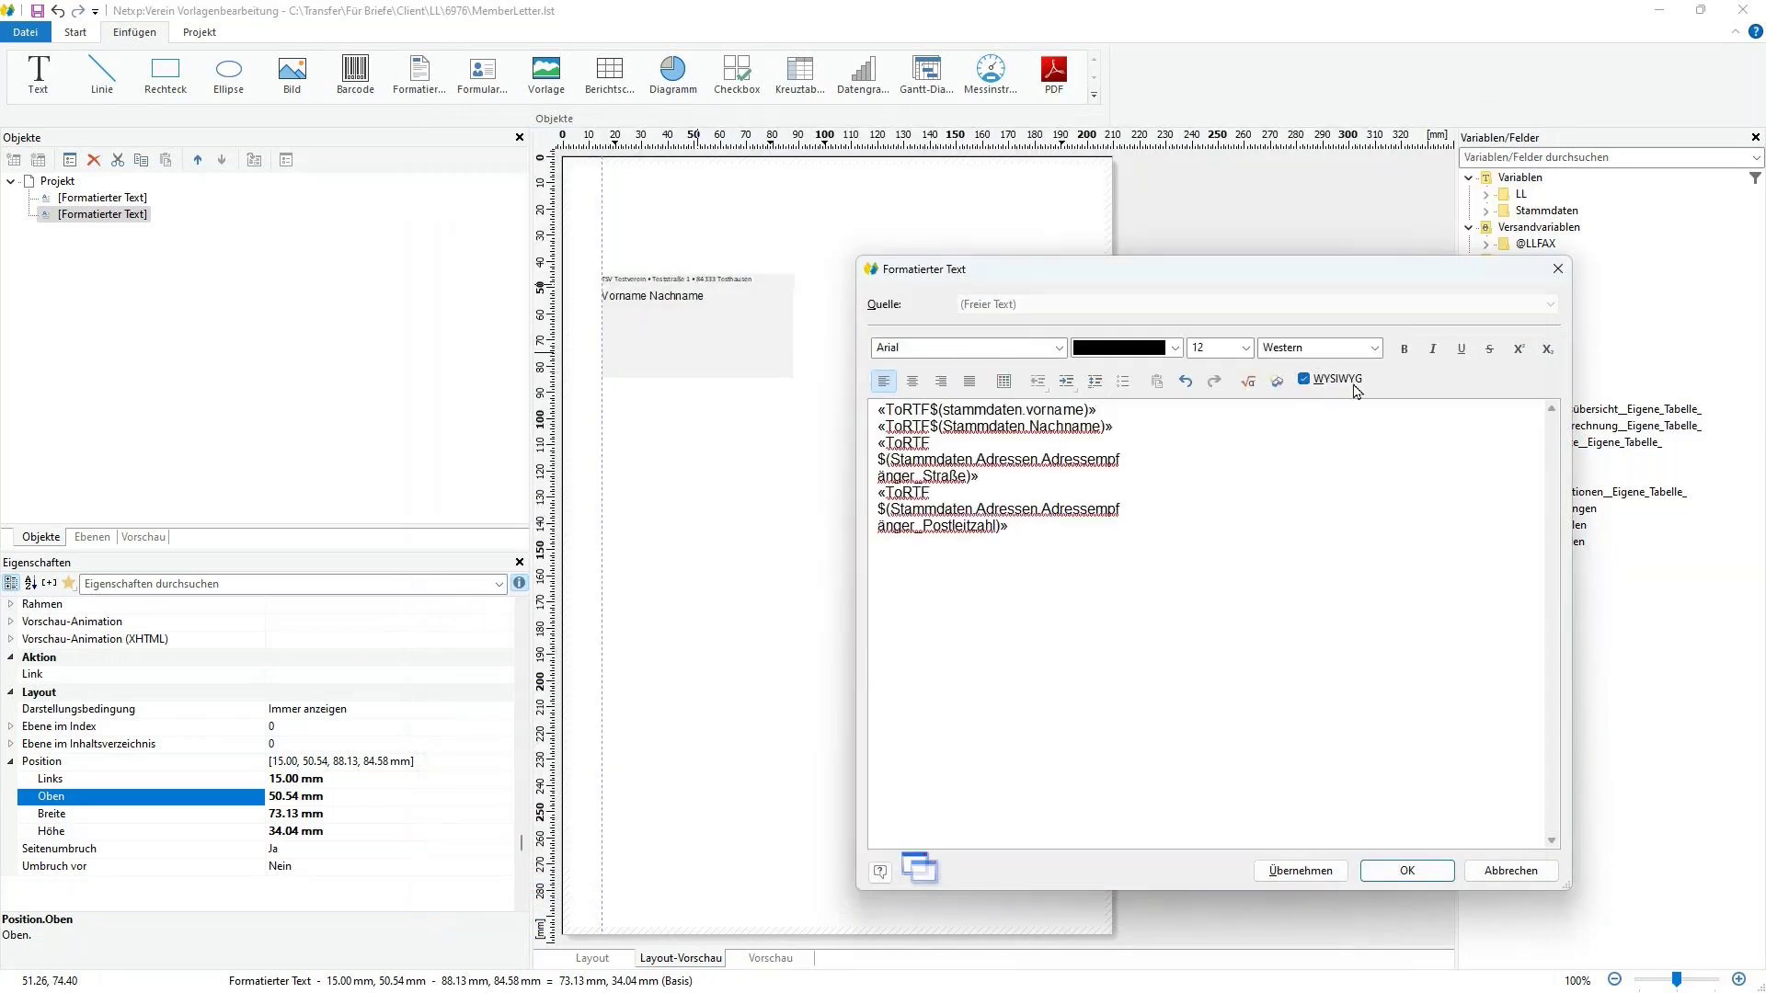
{"action": "left_click", "coordinate": [1252, 381]}
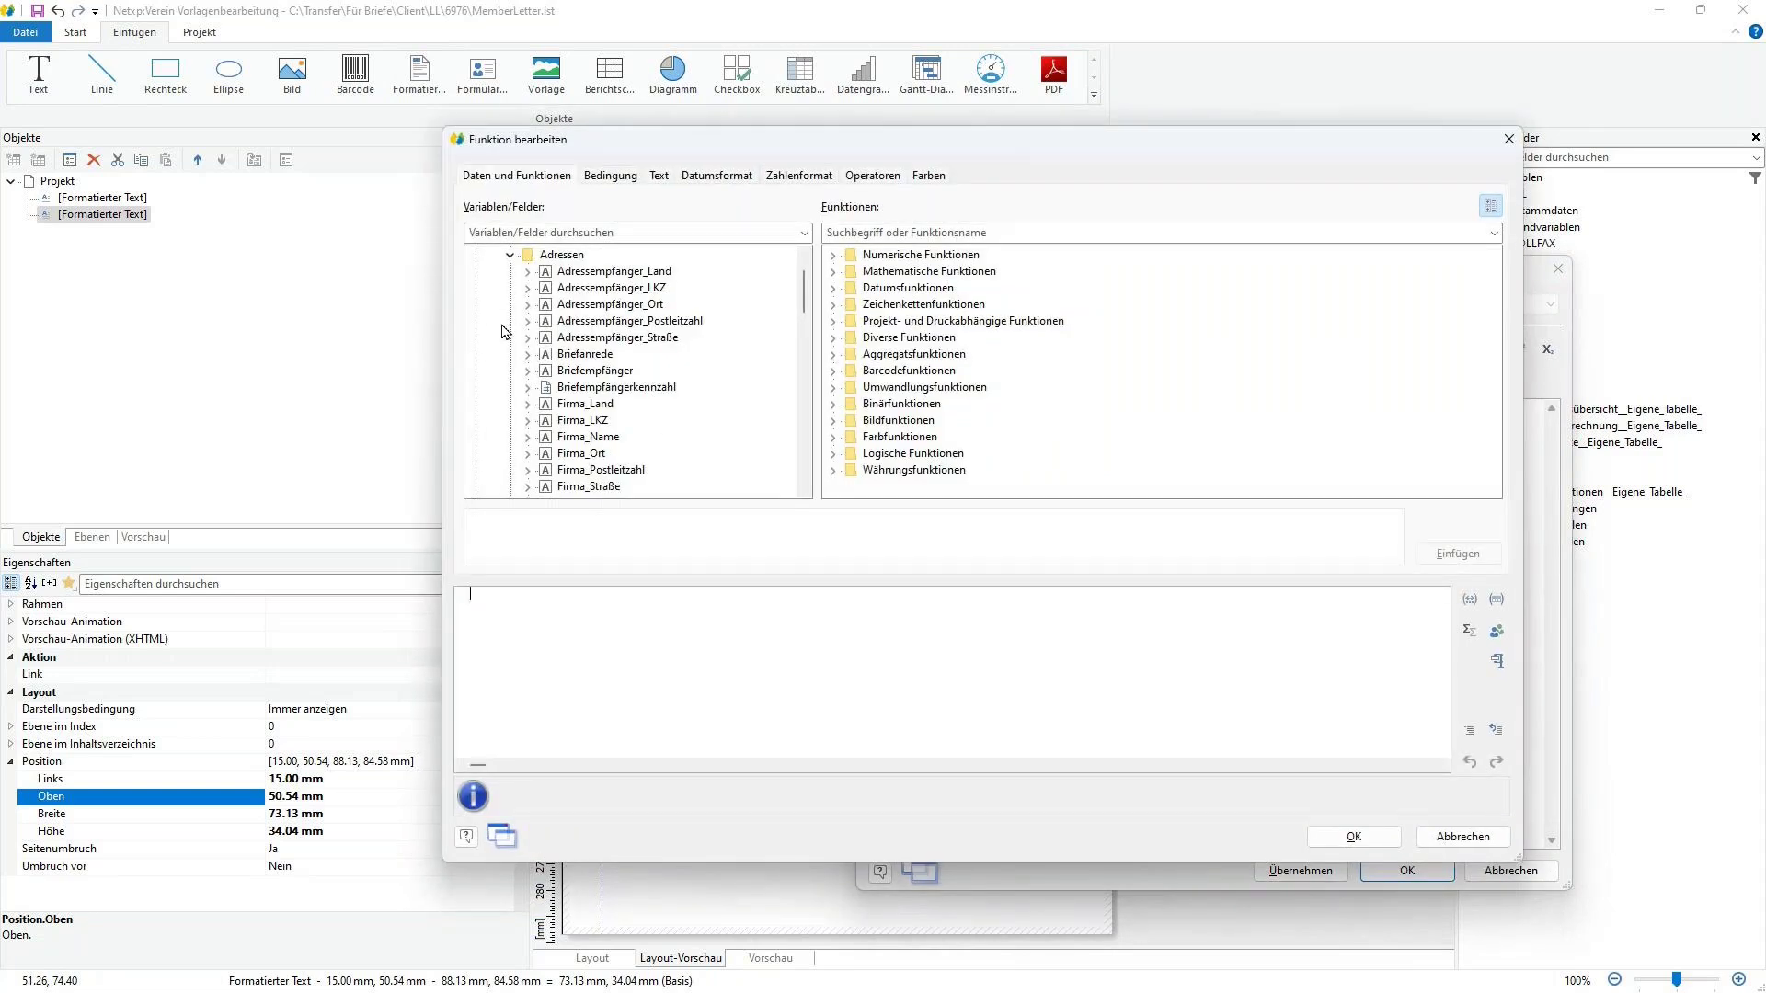
{"action": "double_click", "coordinate": [575, 305]}
{"action": "left_click", "coordinate": [1333, 839]}
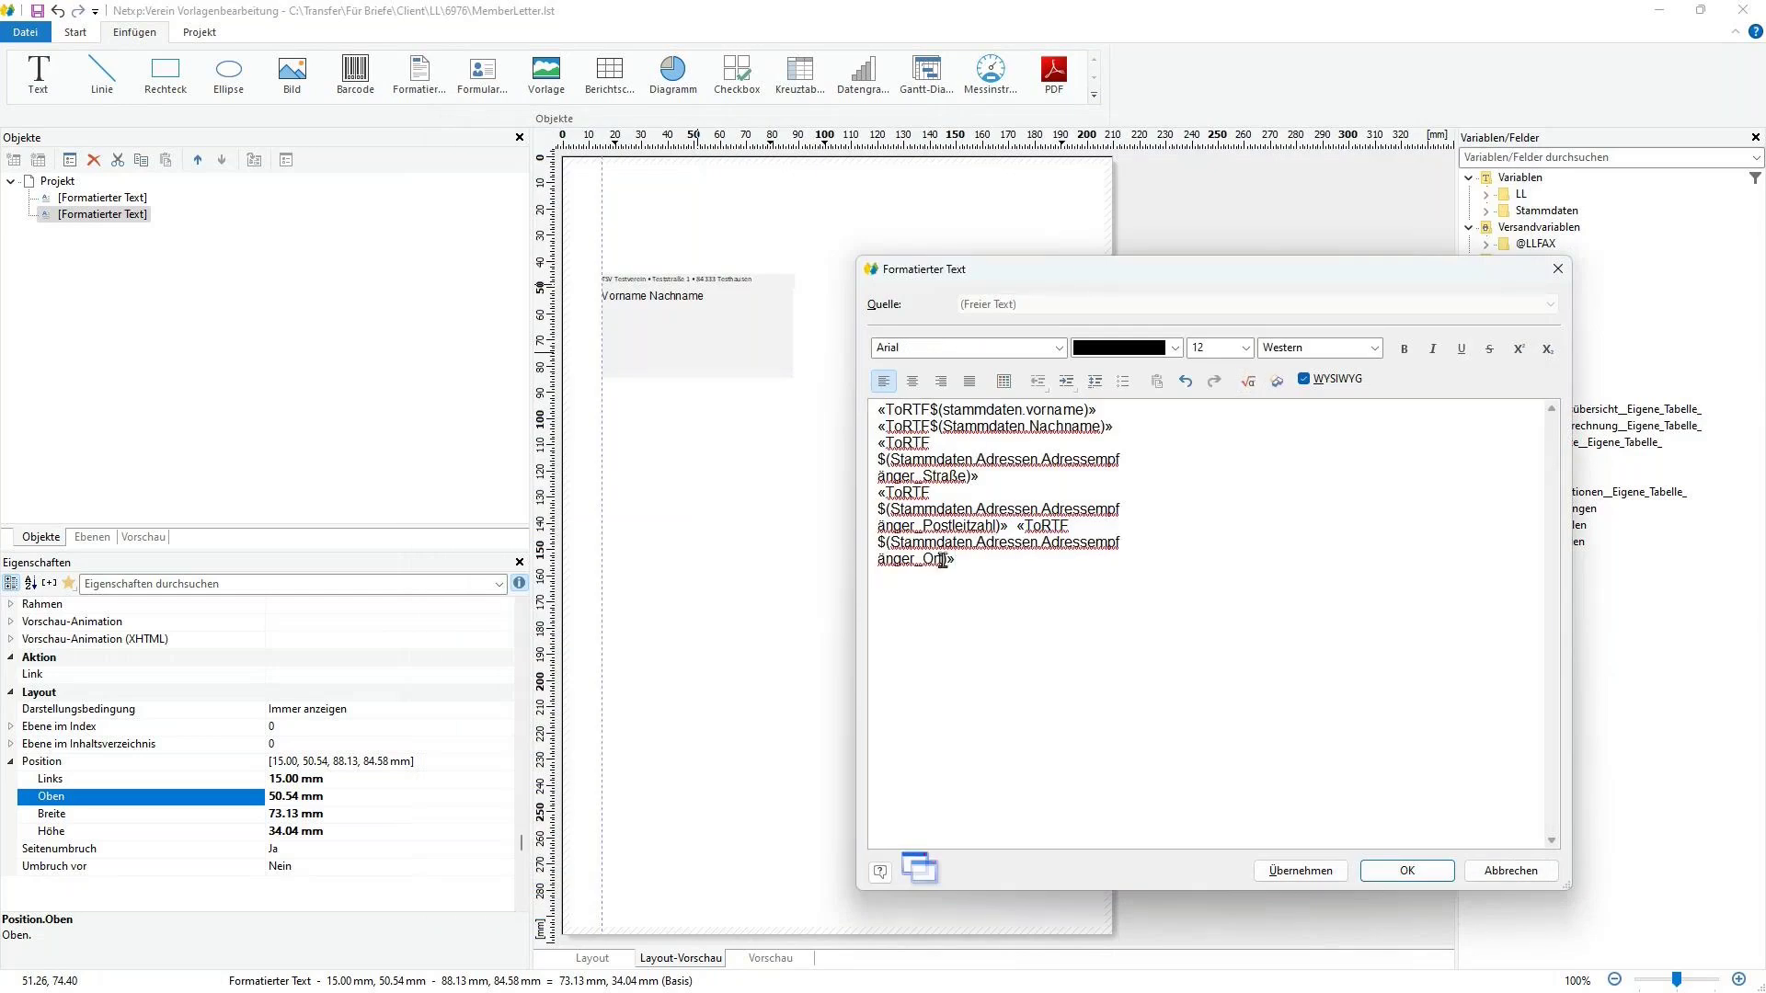
{"action": "left_click", "coordinate": [1432, 871]}
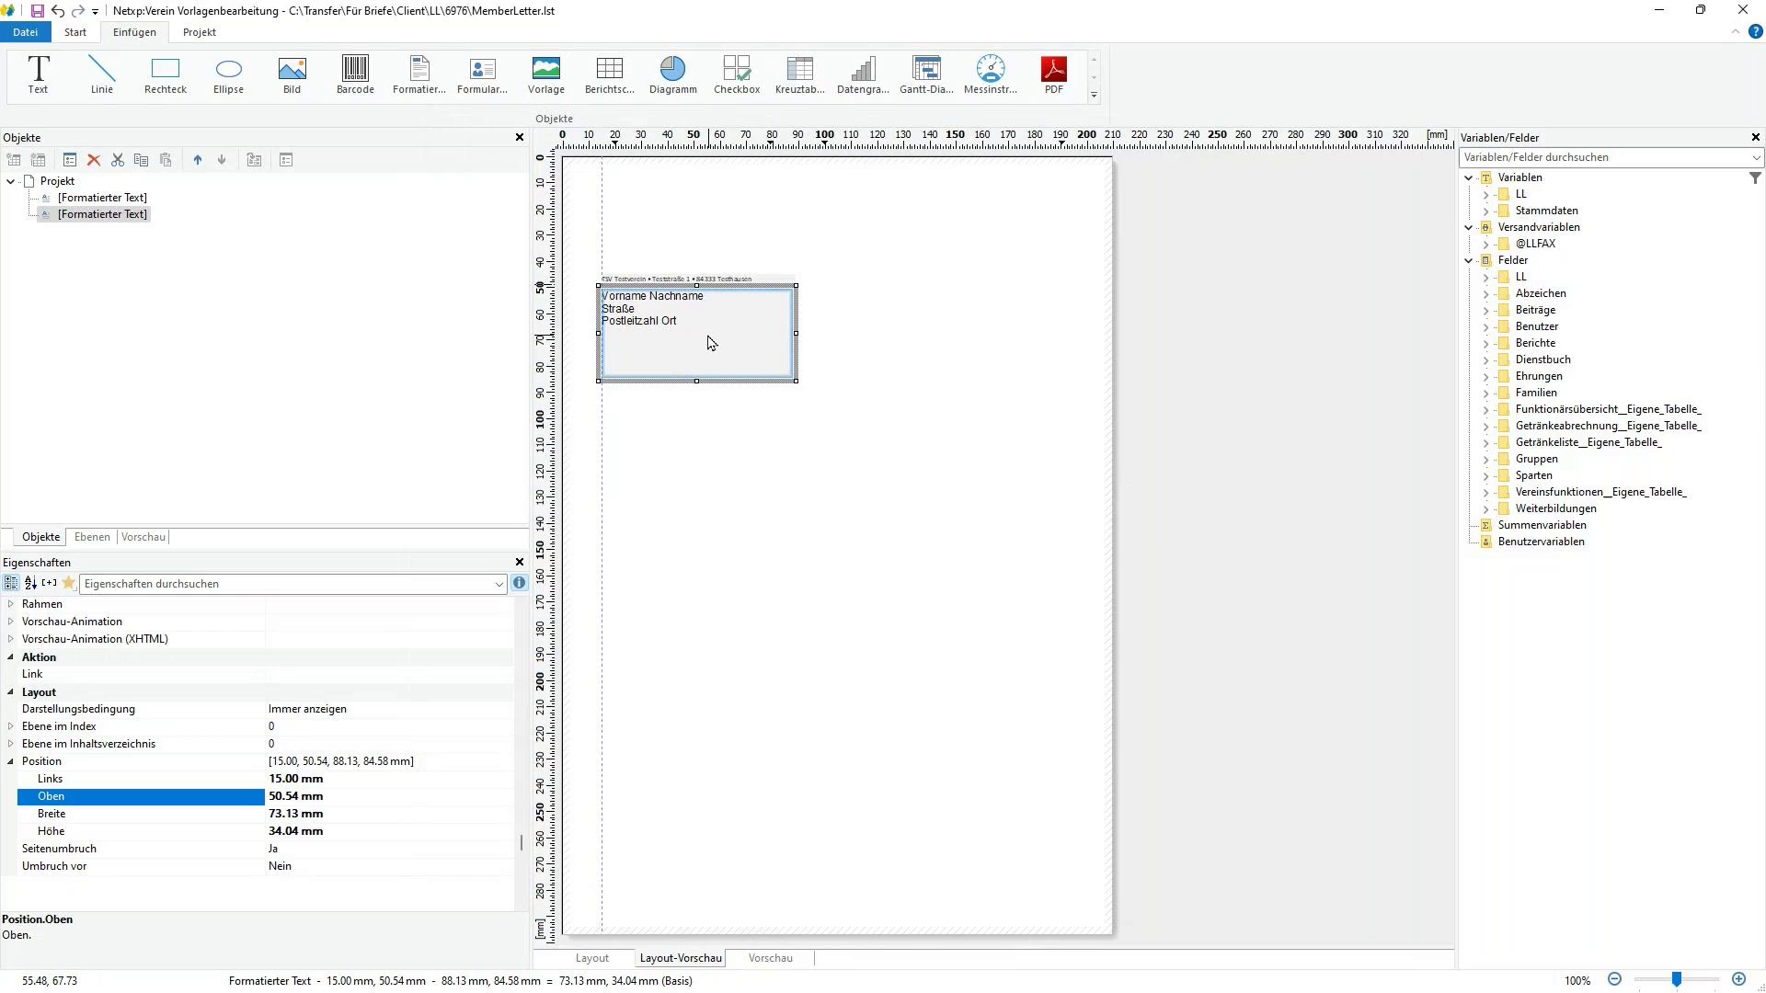
{"action": "left_click", "coordinate": [856, 532]}
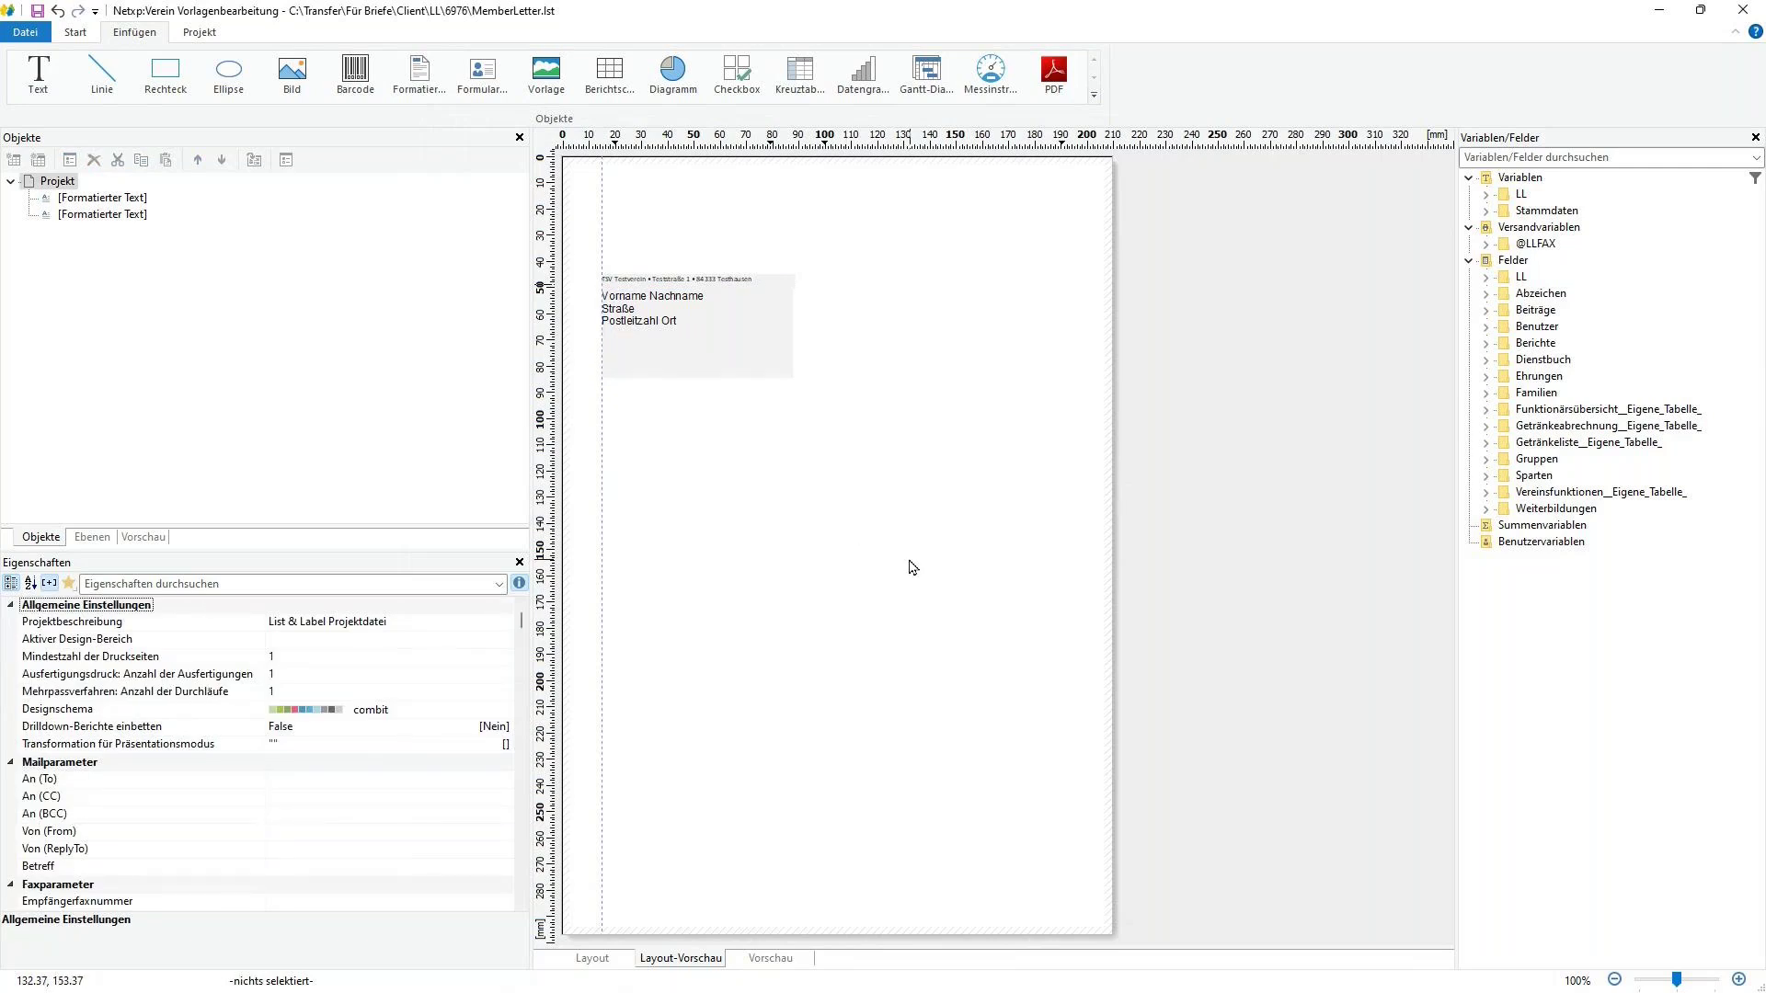
- Insert a formatted text object about 145 × 25 mm below the address block with the bold text "Übersicht über die von Dir bezahlten Beiträge"
{"action": "left_click", "coordinate": [430, 72]}
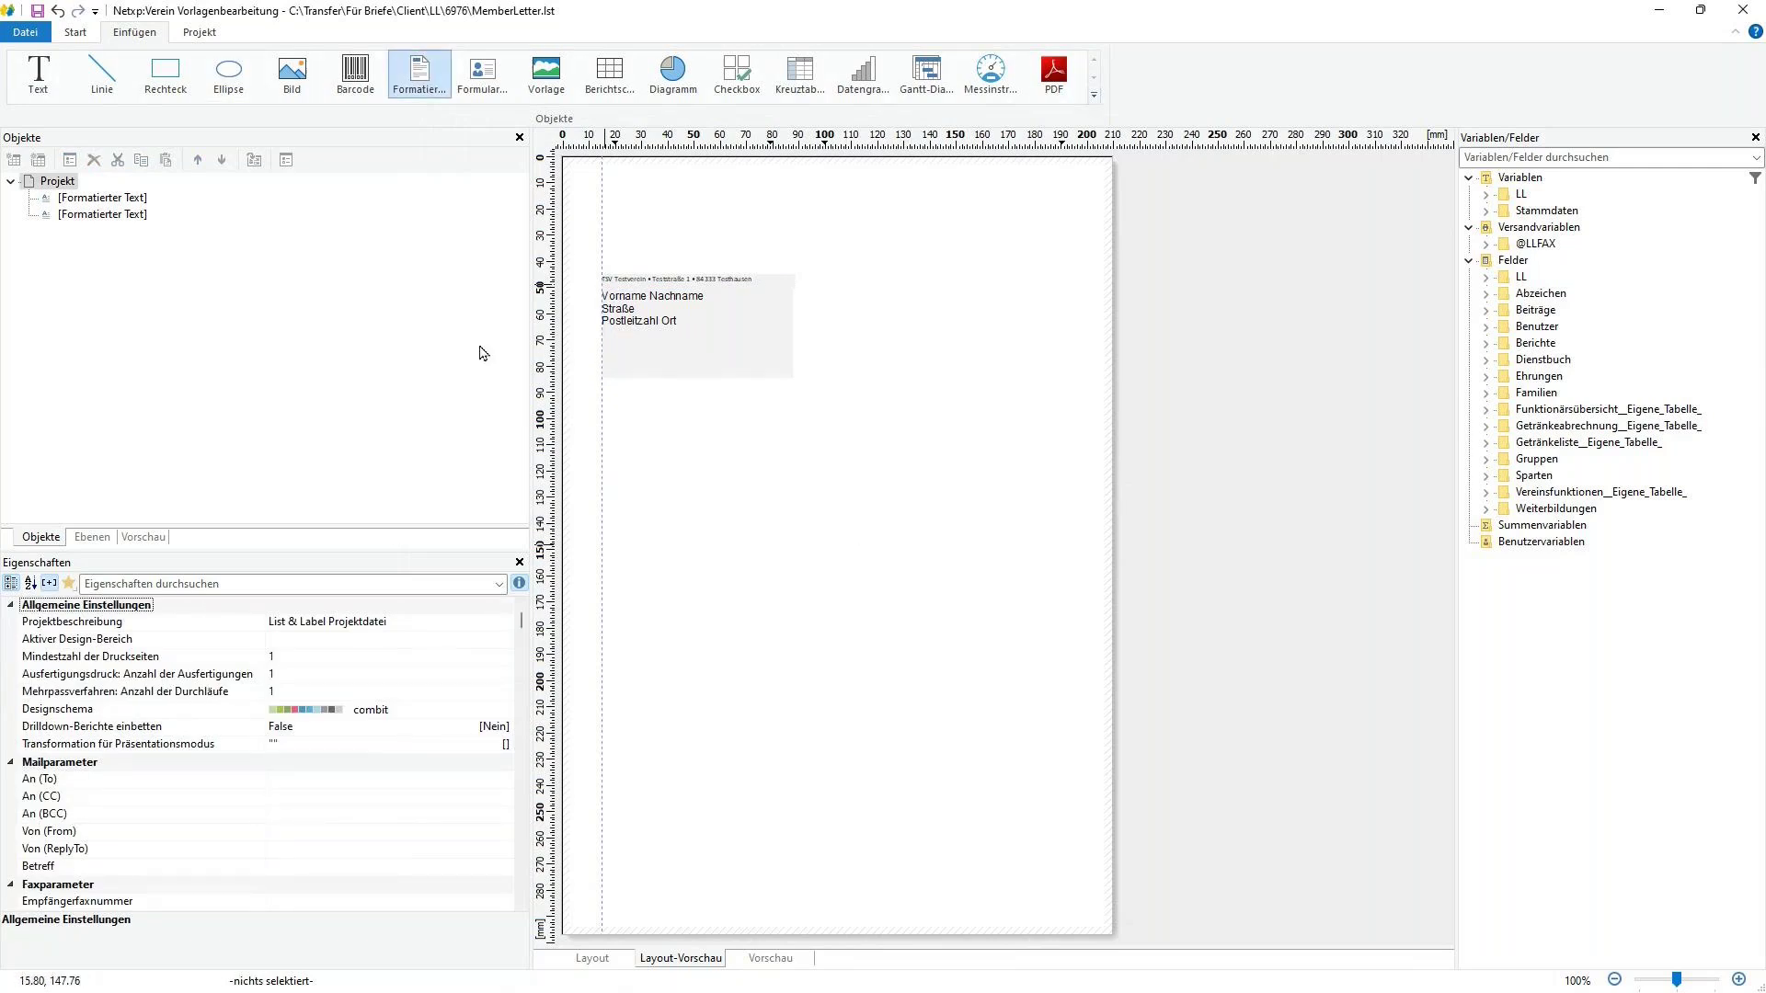
{"action": "left_click_drag", "start_coordinate": [602, 378], "coordinate": [982, 442]}
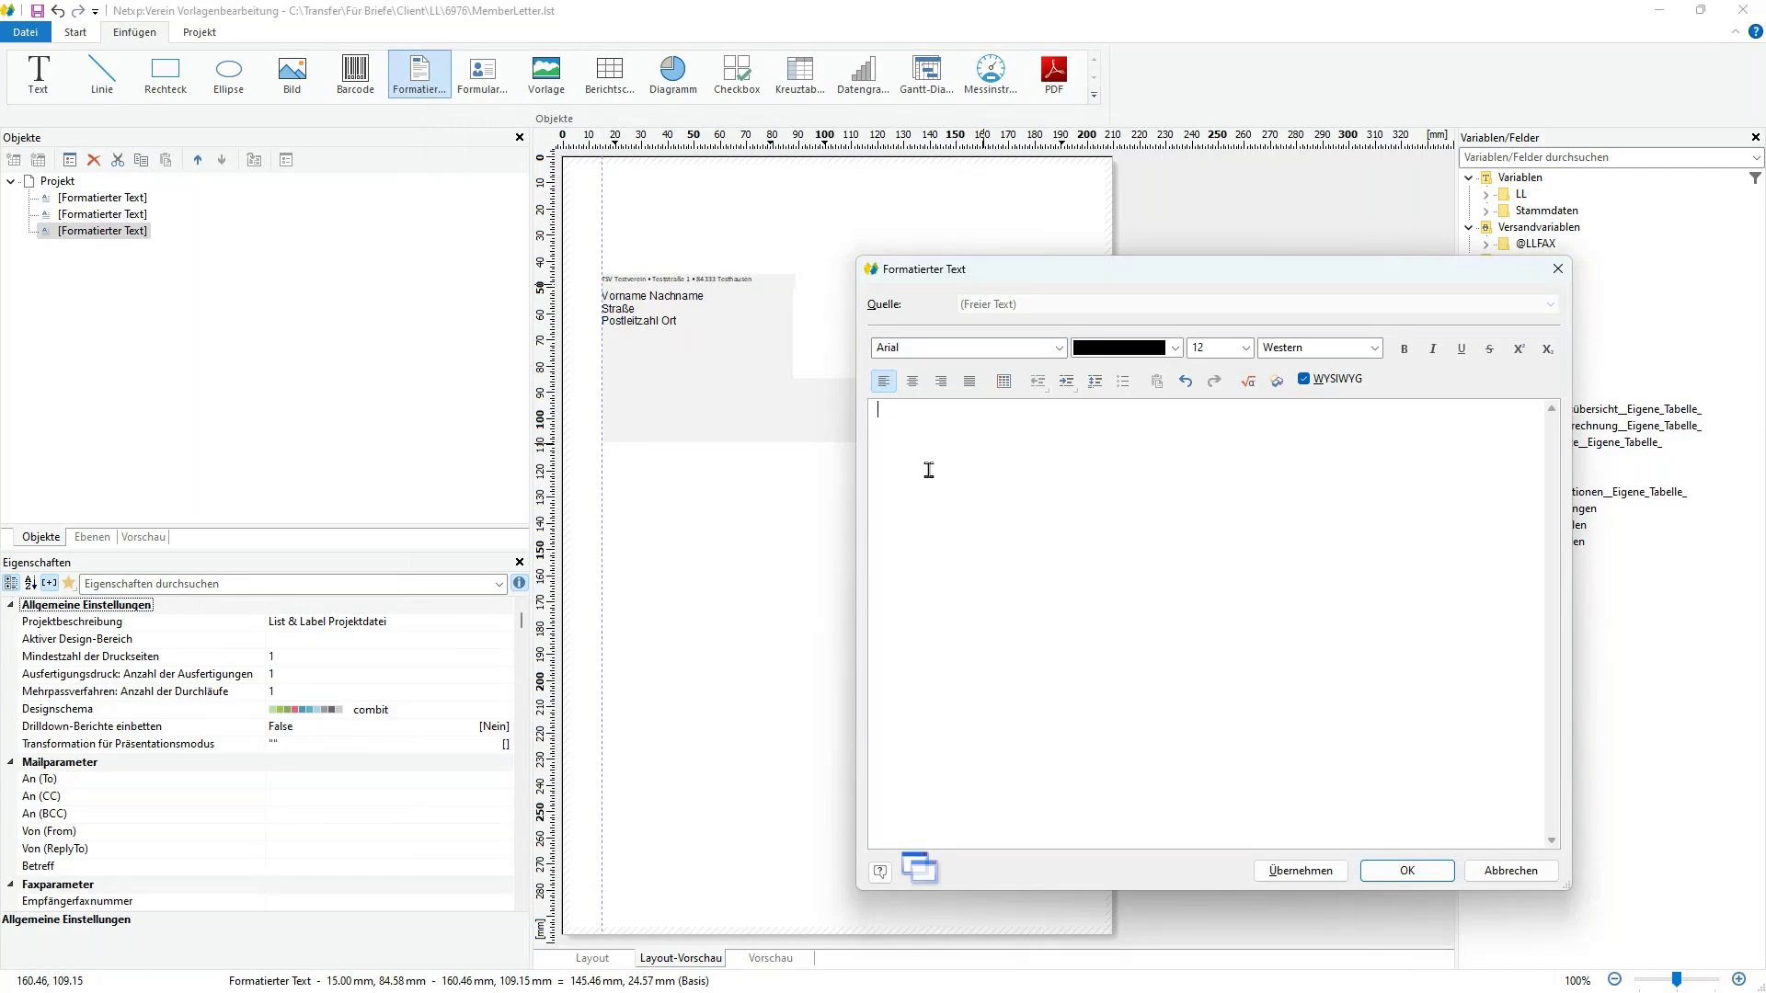
{"action": "type", "text": "Übersicht über die von Dir bezah"}
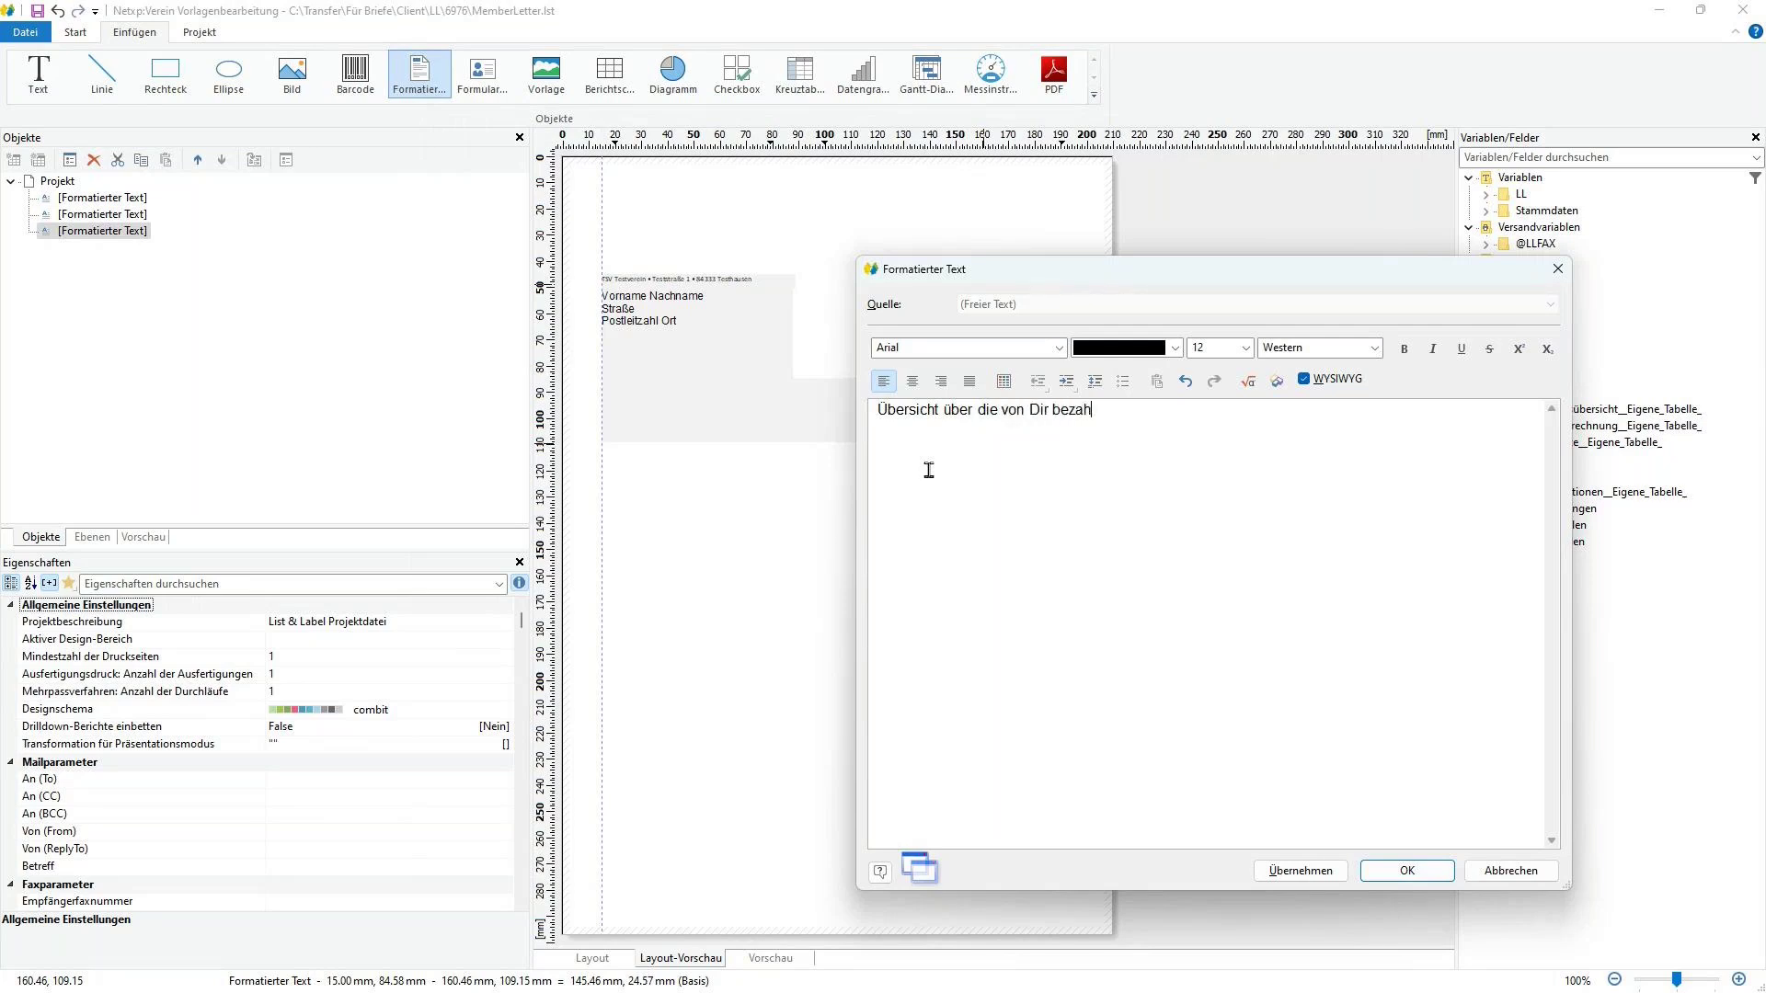
{"action": "type", "text": "lten Beiträge"}
{"action": "key", "text": "ctrl+a"}
{"action": "left_click", "coordinate": [1405, 349]}
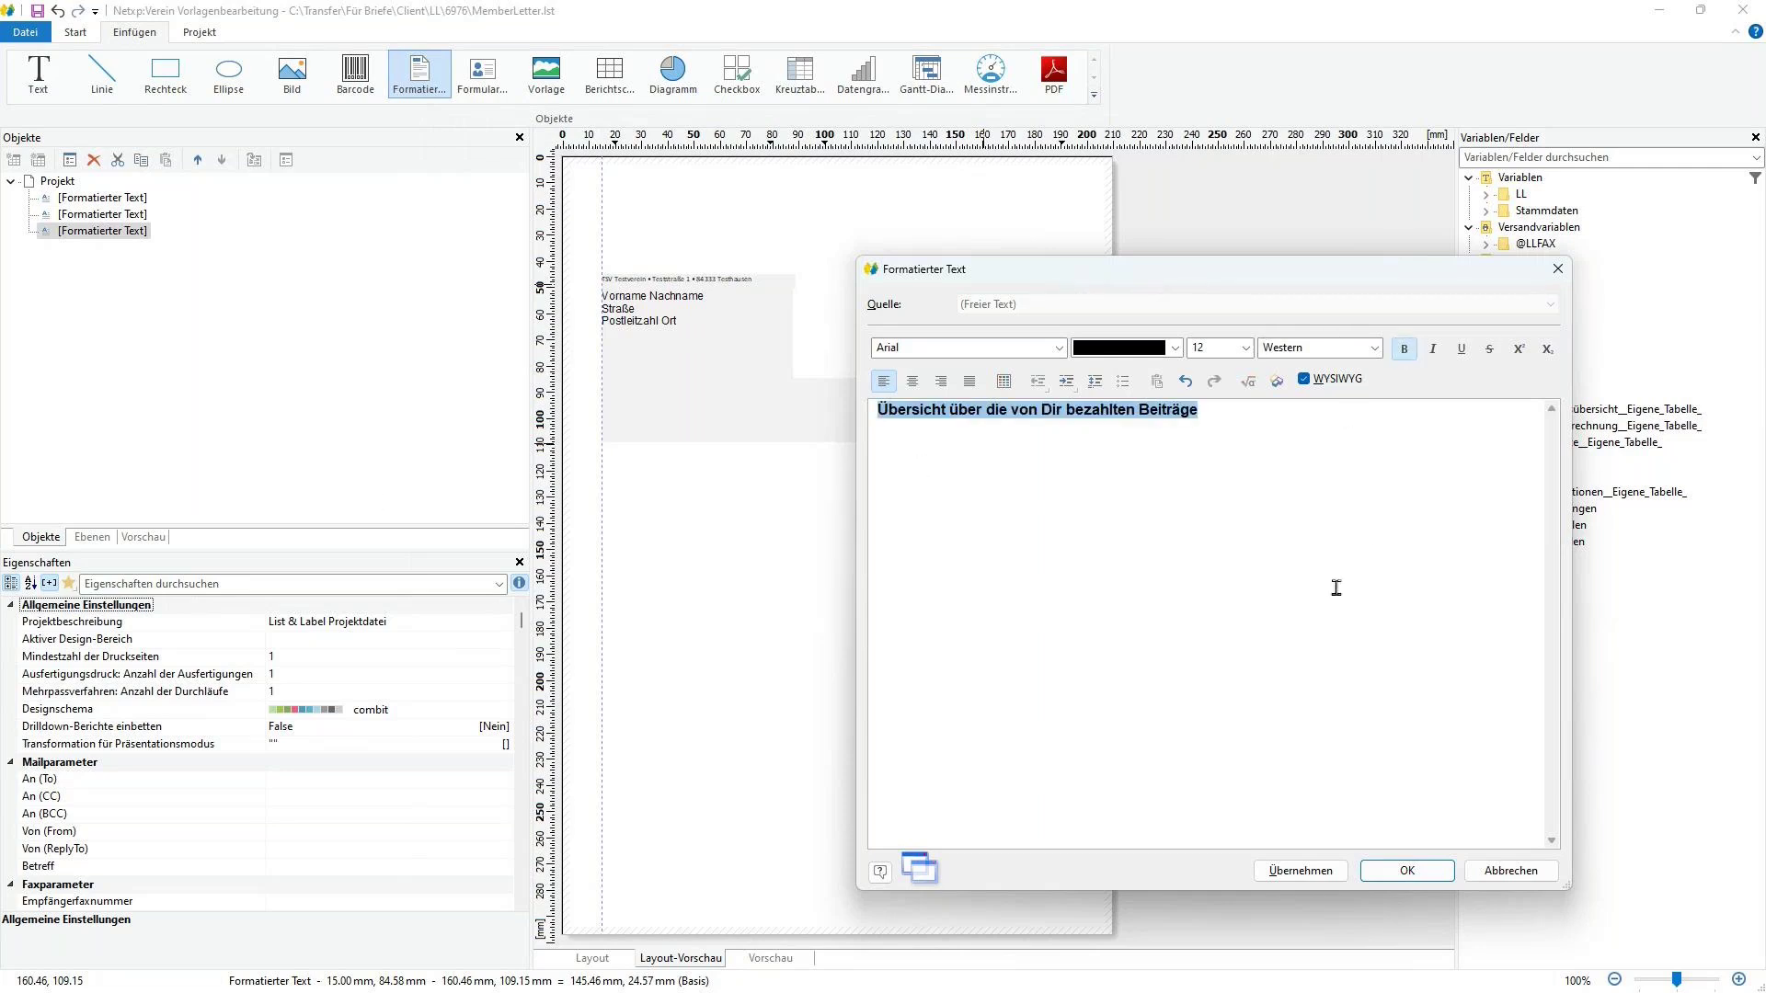
{"action": "left_click", "coordinate": [1407, 870]}
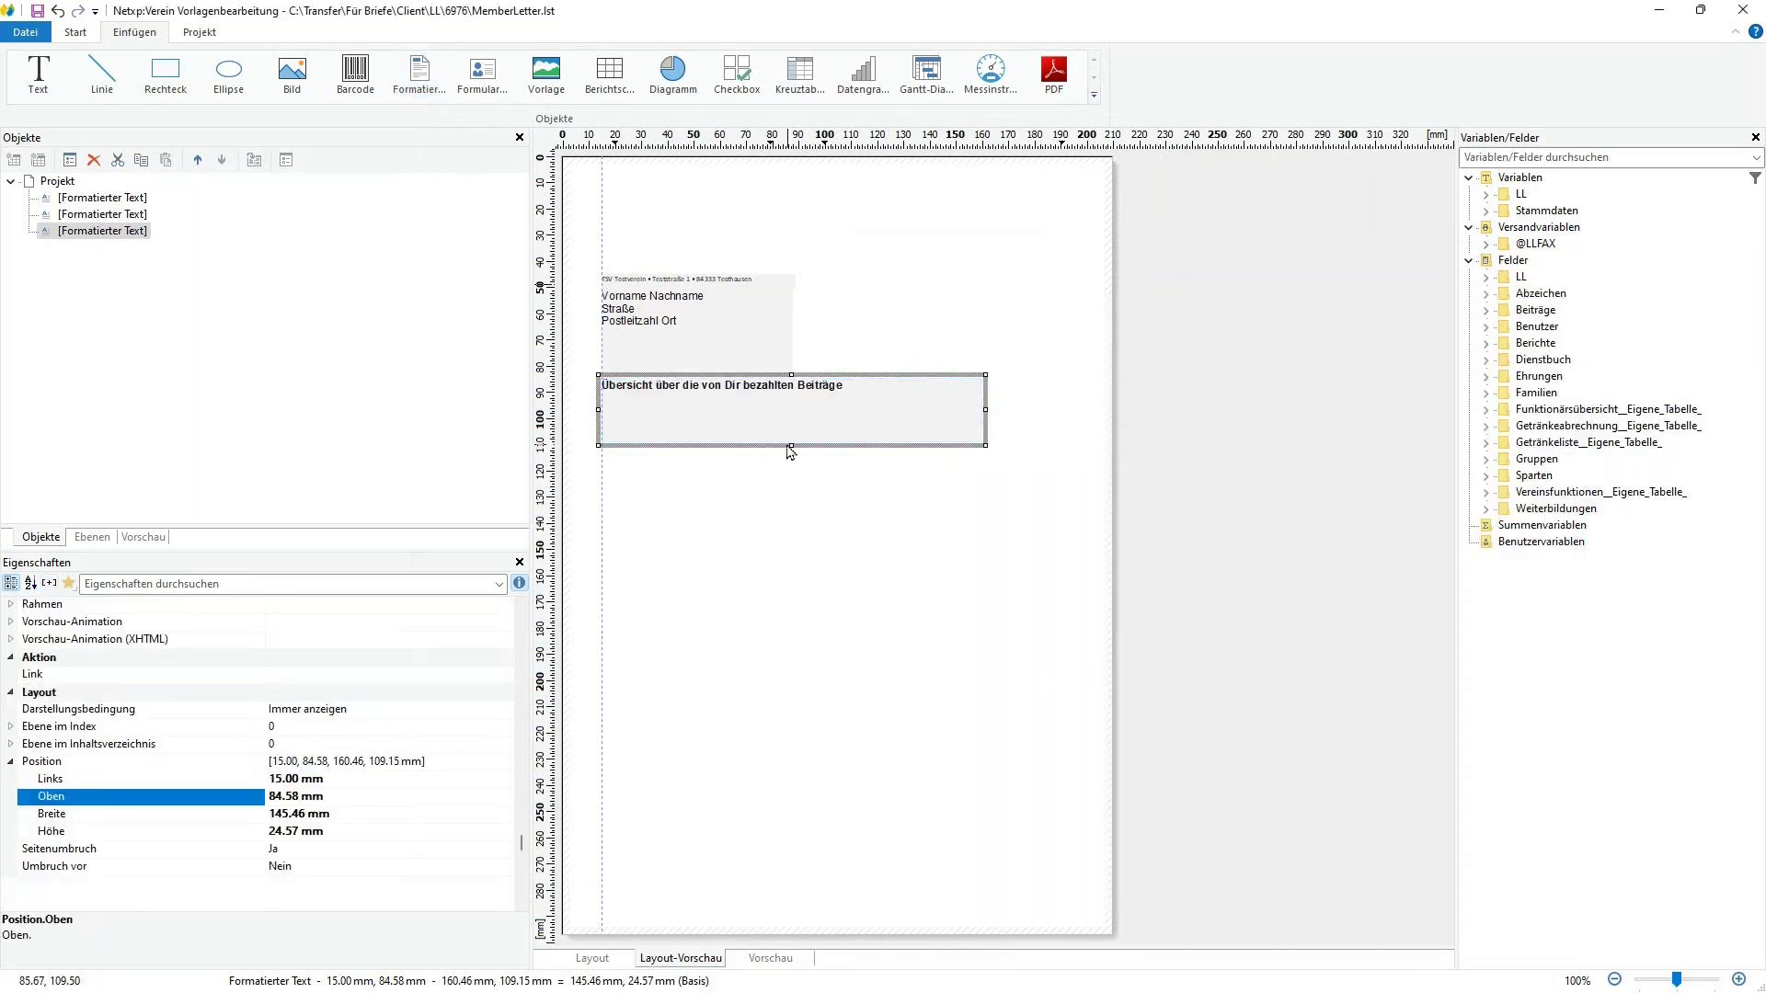
- Shorten the heading object to roughly one line of text and shift it slightly down from the address block
{"action": "left_click_drag", "start_coordinate": [790, 442], "coordinate": [783, 411]}
{"action": "left_click", "coordinate": [776, 402]}
{"action": "left_click", "coordinate": [798, 502]}
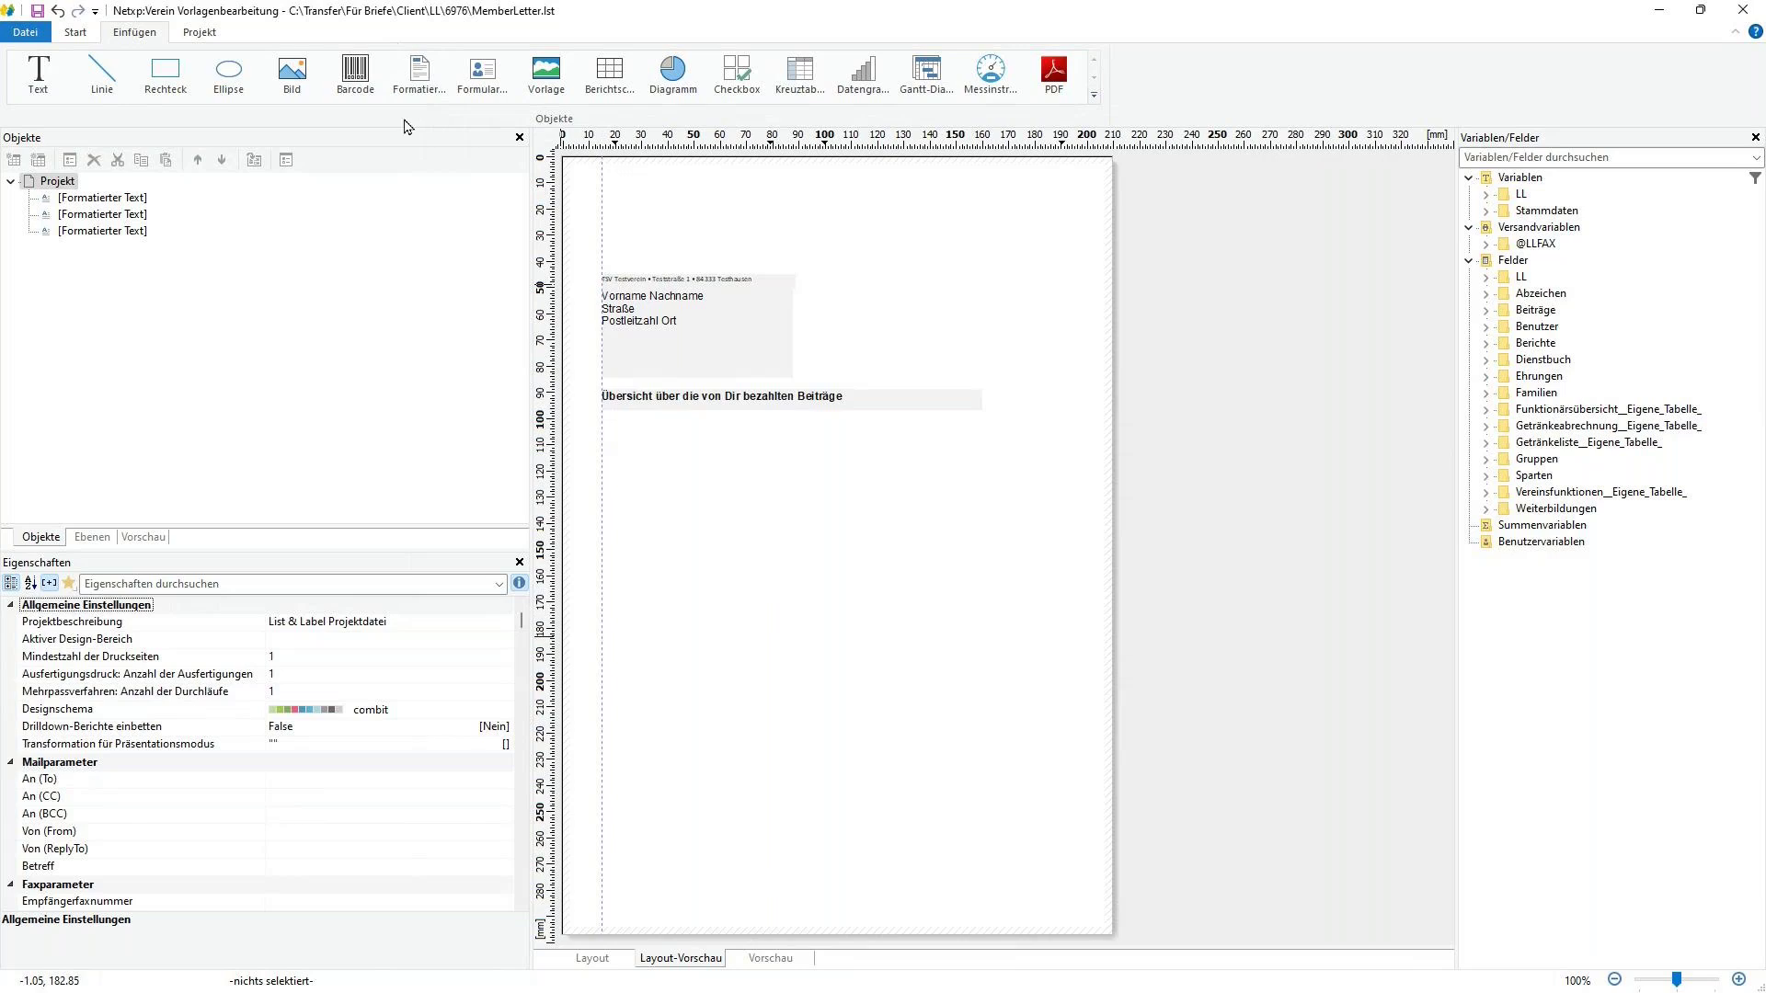
- Insert a report container about 144 × 81 mm directly below the heading and move the element type dialog off the page
{"action": "left_click", "coordinate": [621, 95]}
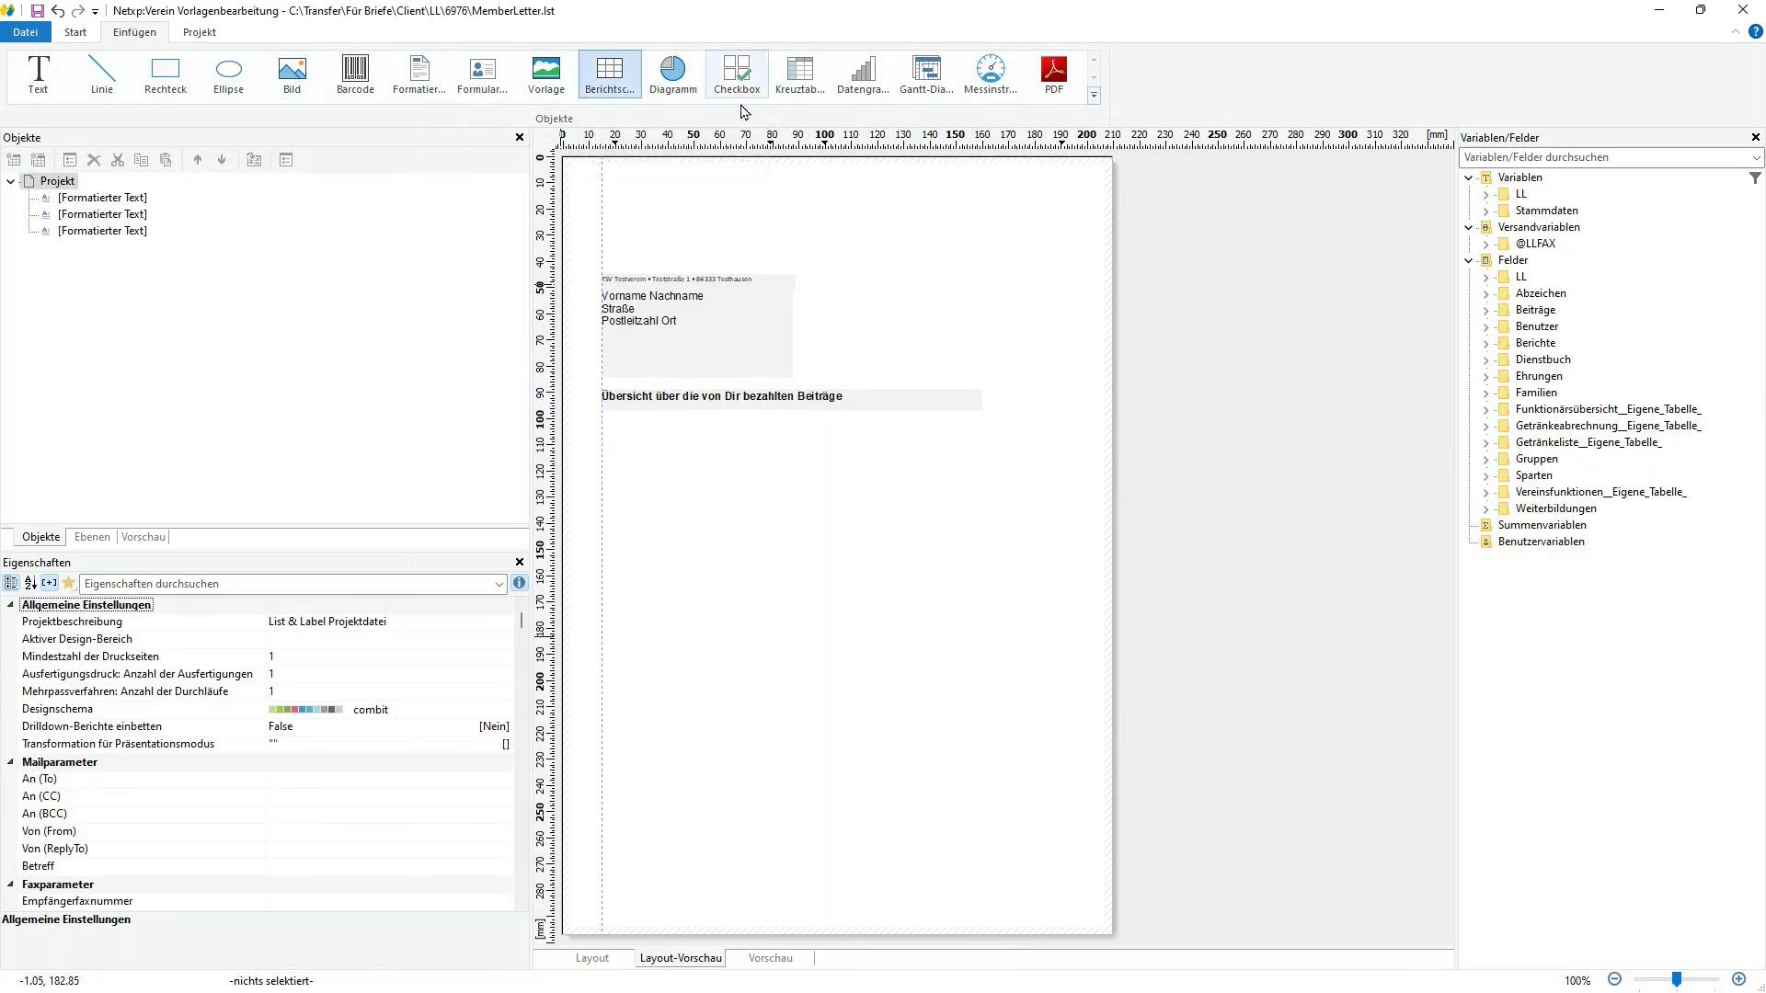
{"action": "left_click_drag", "start_coordinate": [605, 412], "coordinate": [980, 623]}
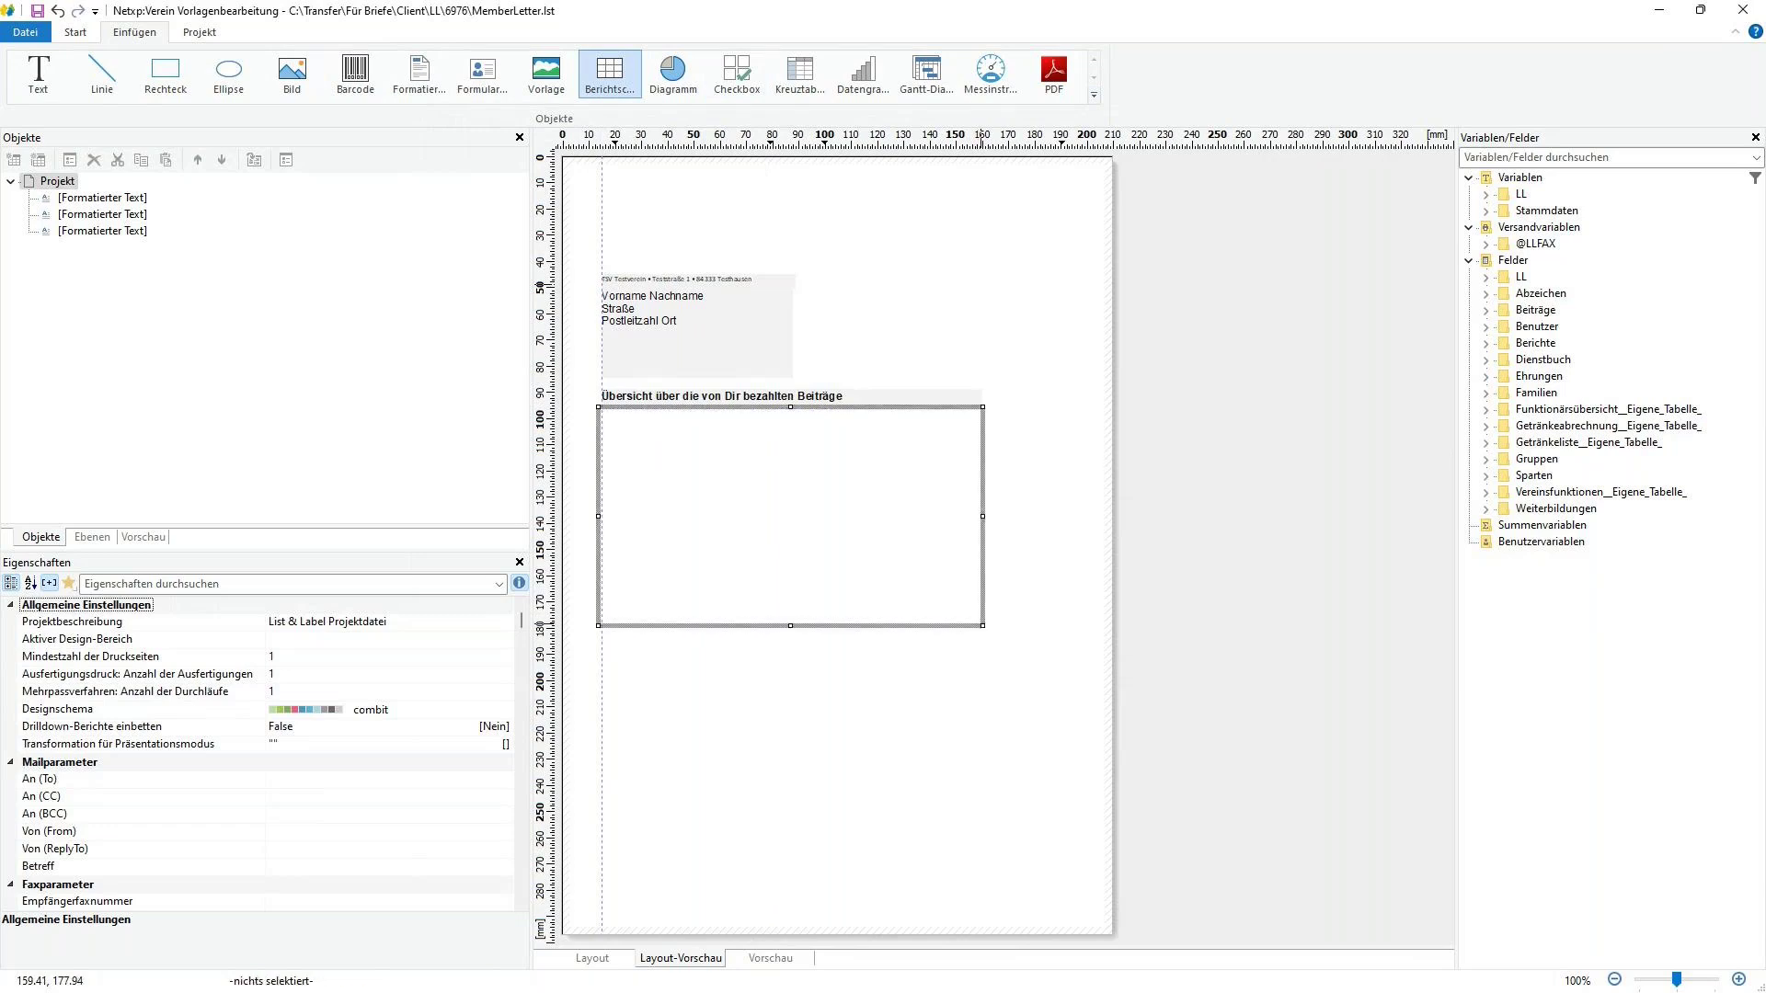
{"action": "left_click_drag", "start_coordinate": [856, 228], "coordinate": [1277, 161]}
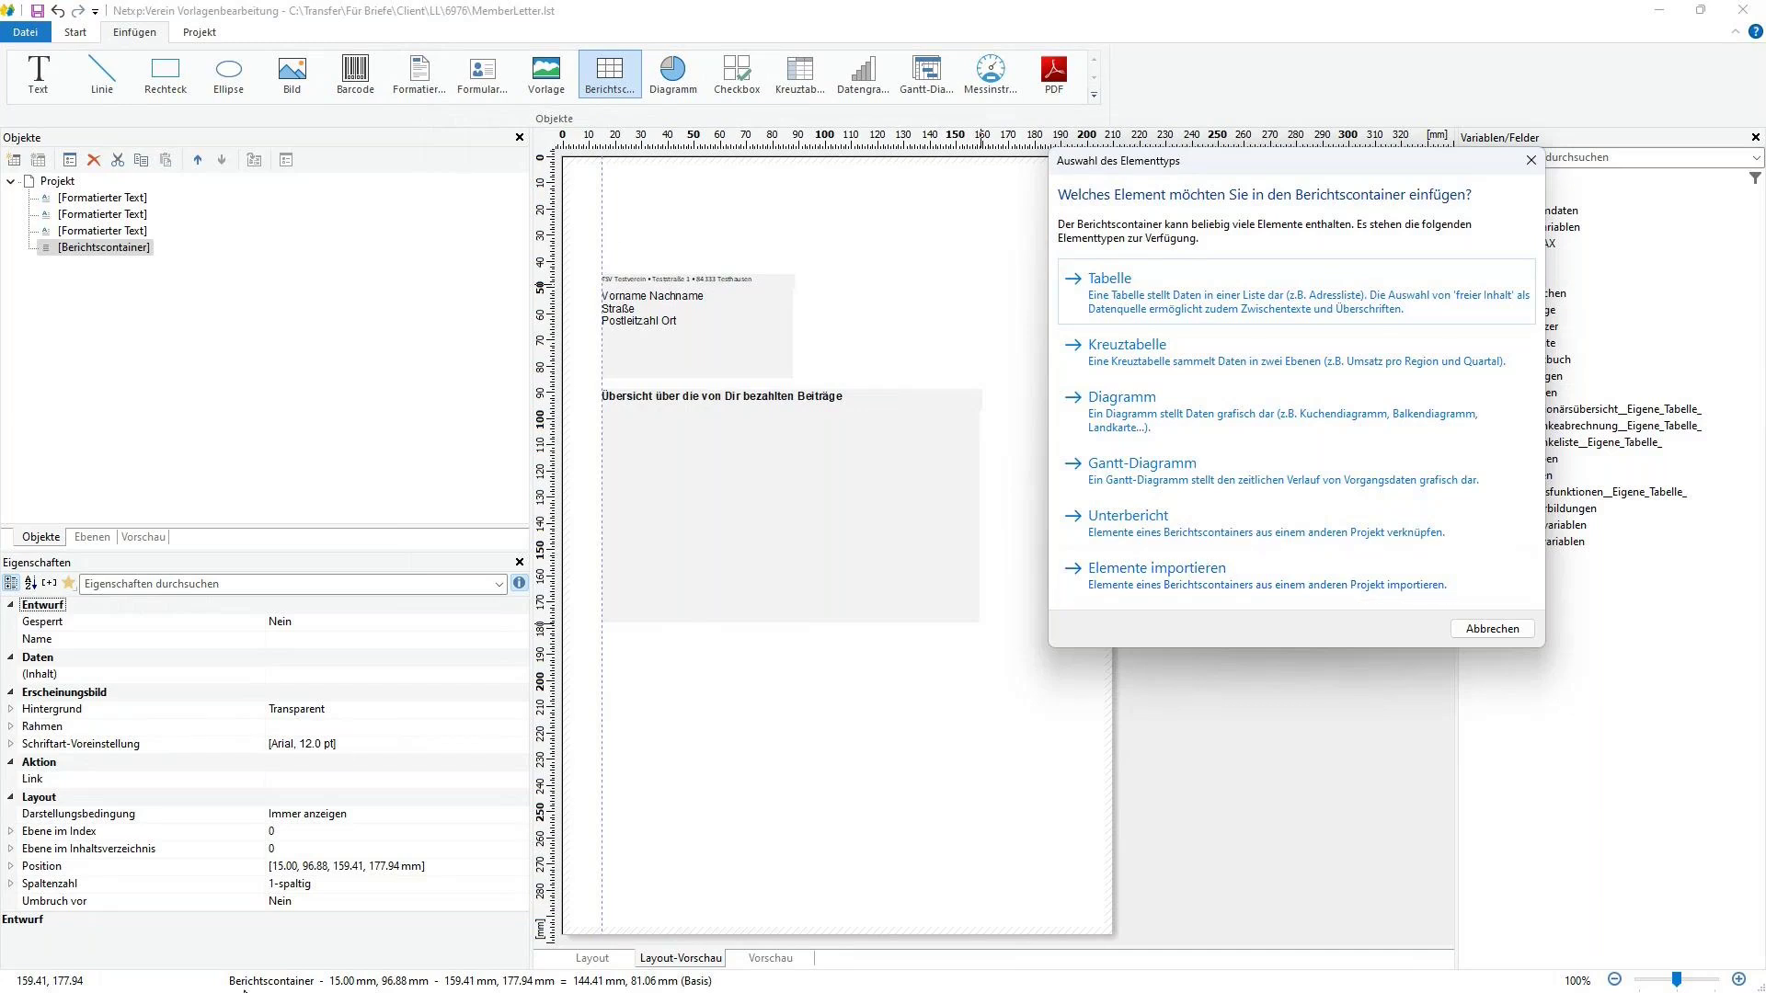
- Choose Tabelle as the container's element, then move and enlarge the data source dialog to fit the whole list
{"action": "left_click", "coordinate": [1121, 294]}
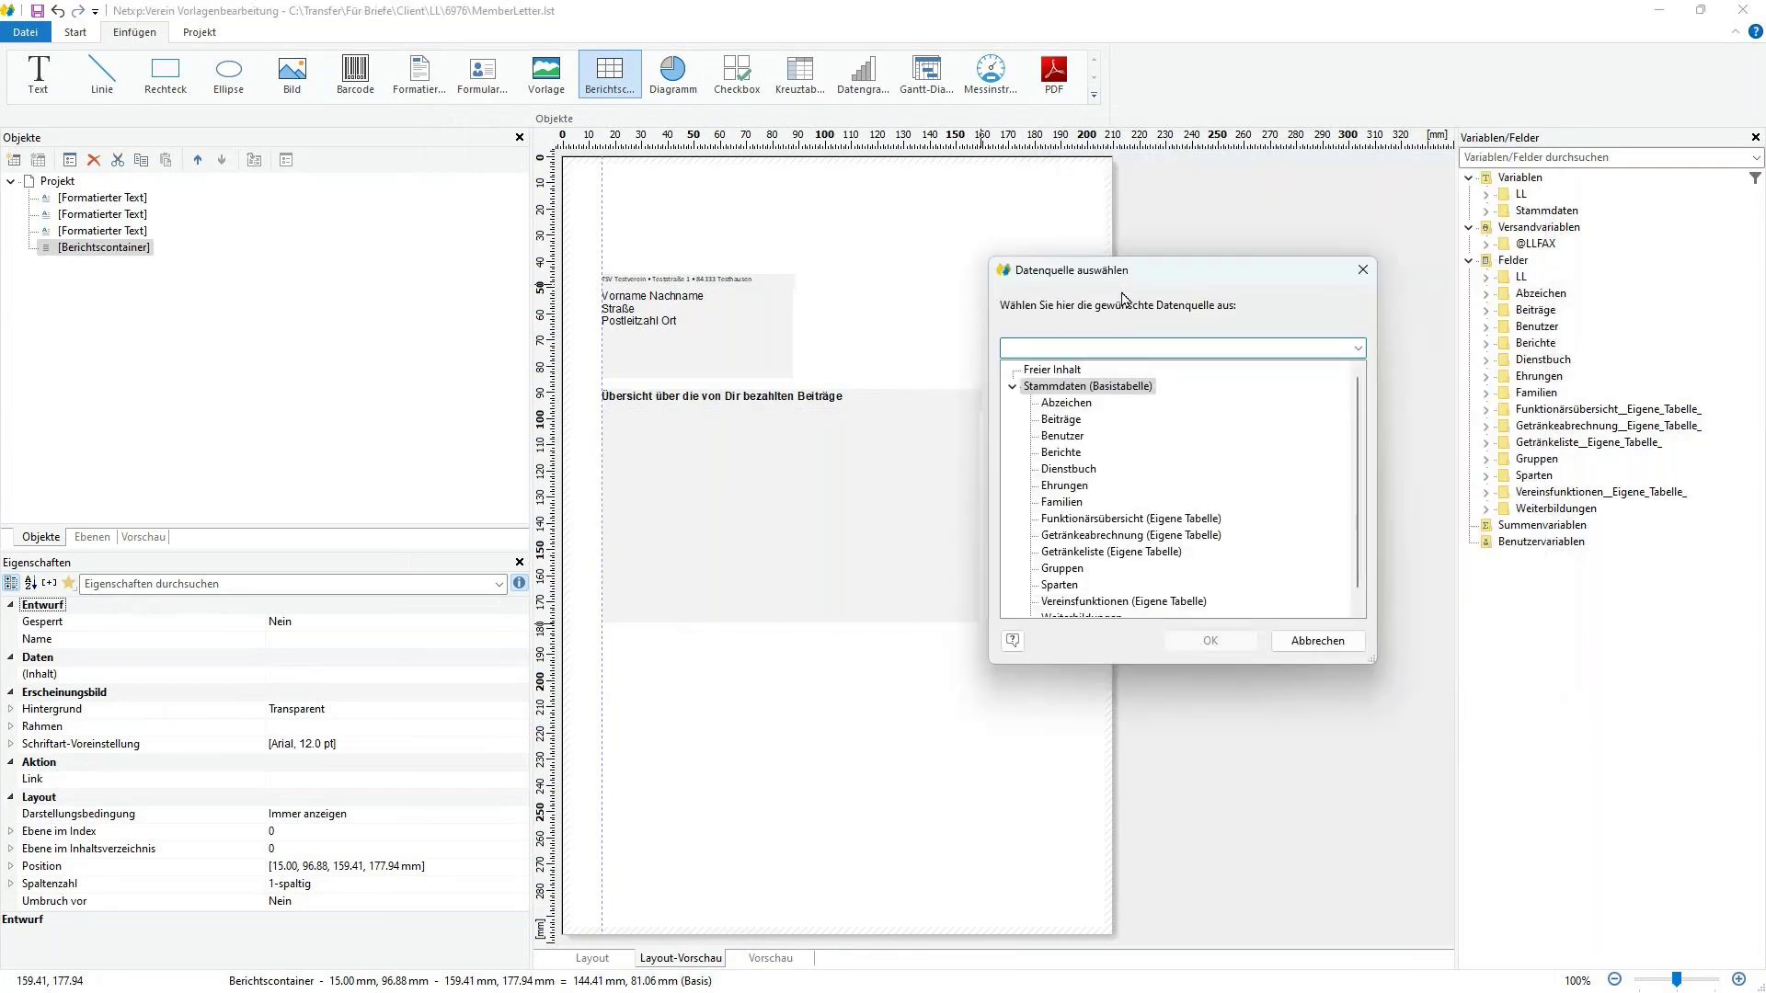
{"action": "left_click_drag", "start_coordinate": [1119, 225], "coordinate": [1261, 197]}
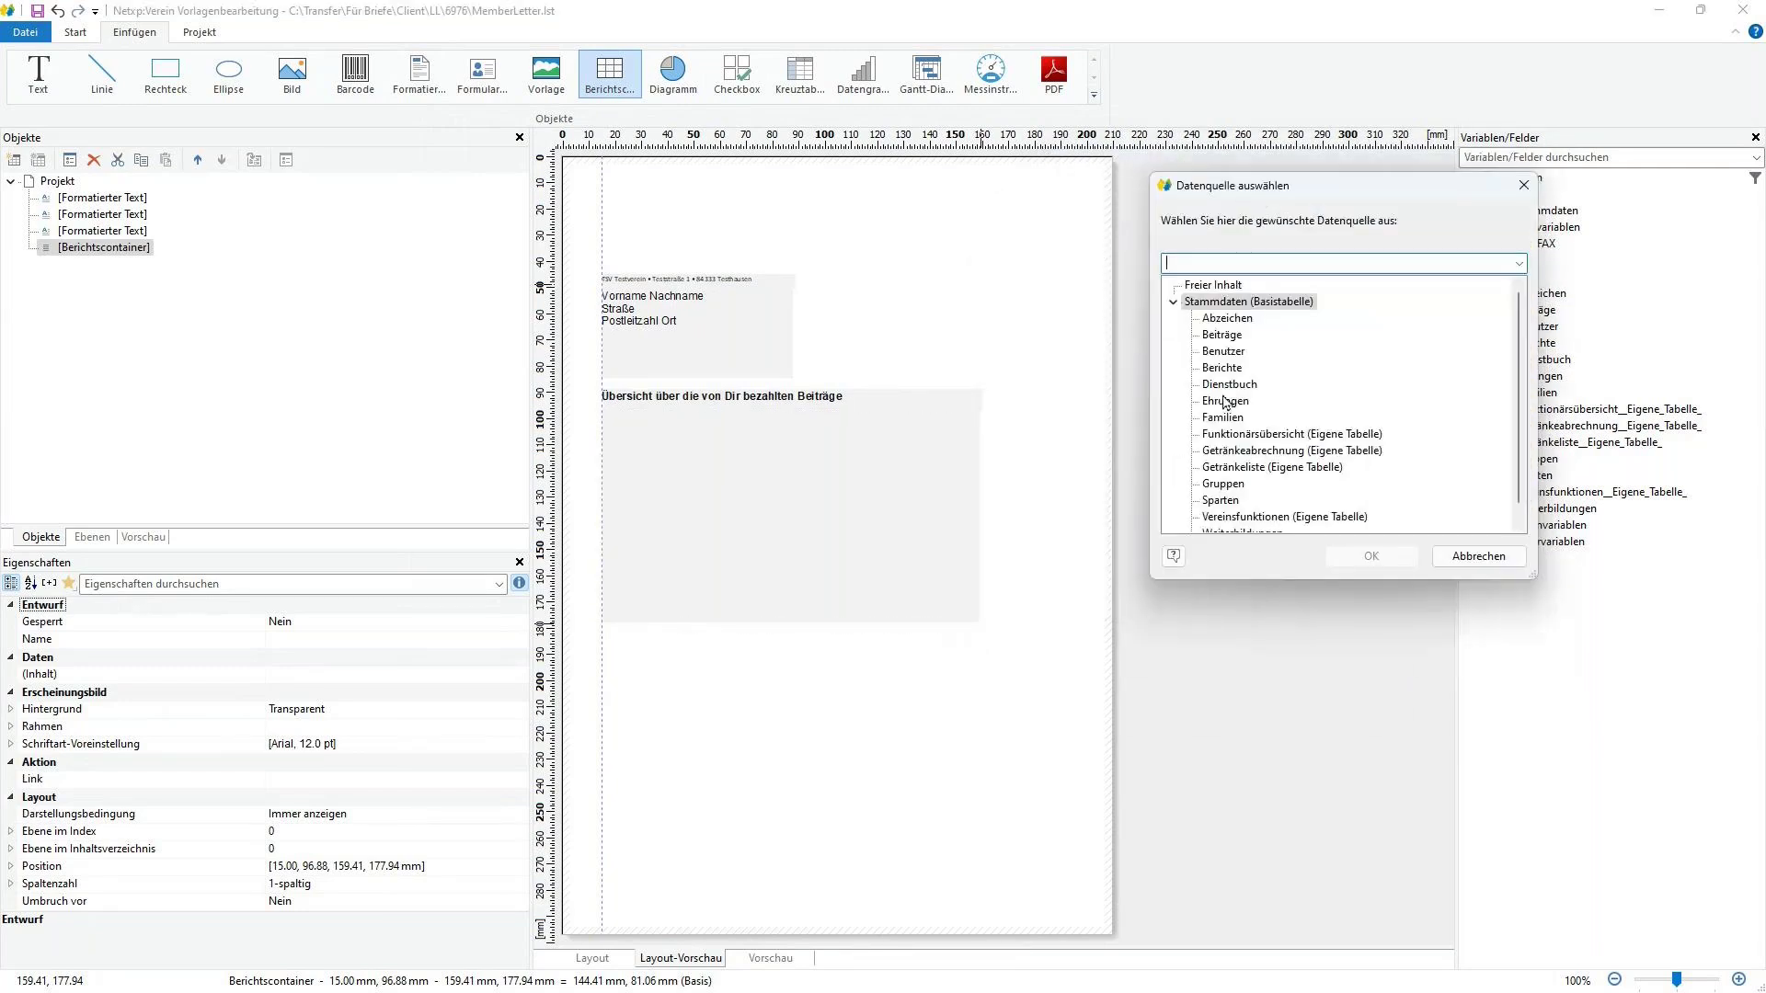
{"action": "left_click_drag", "start_coordinate": [1210, 581], "coordinate": [1231, 801]}
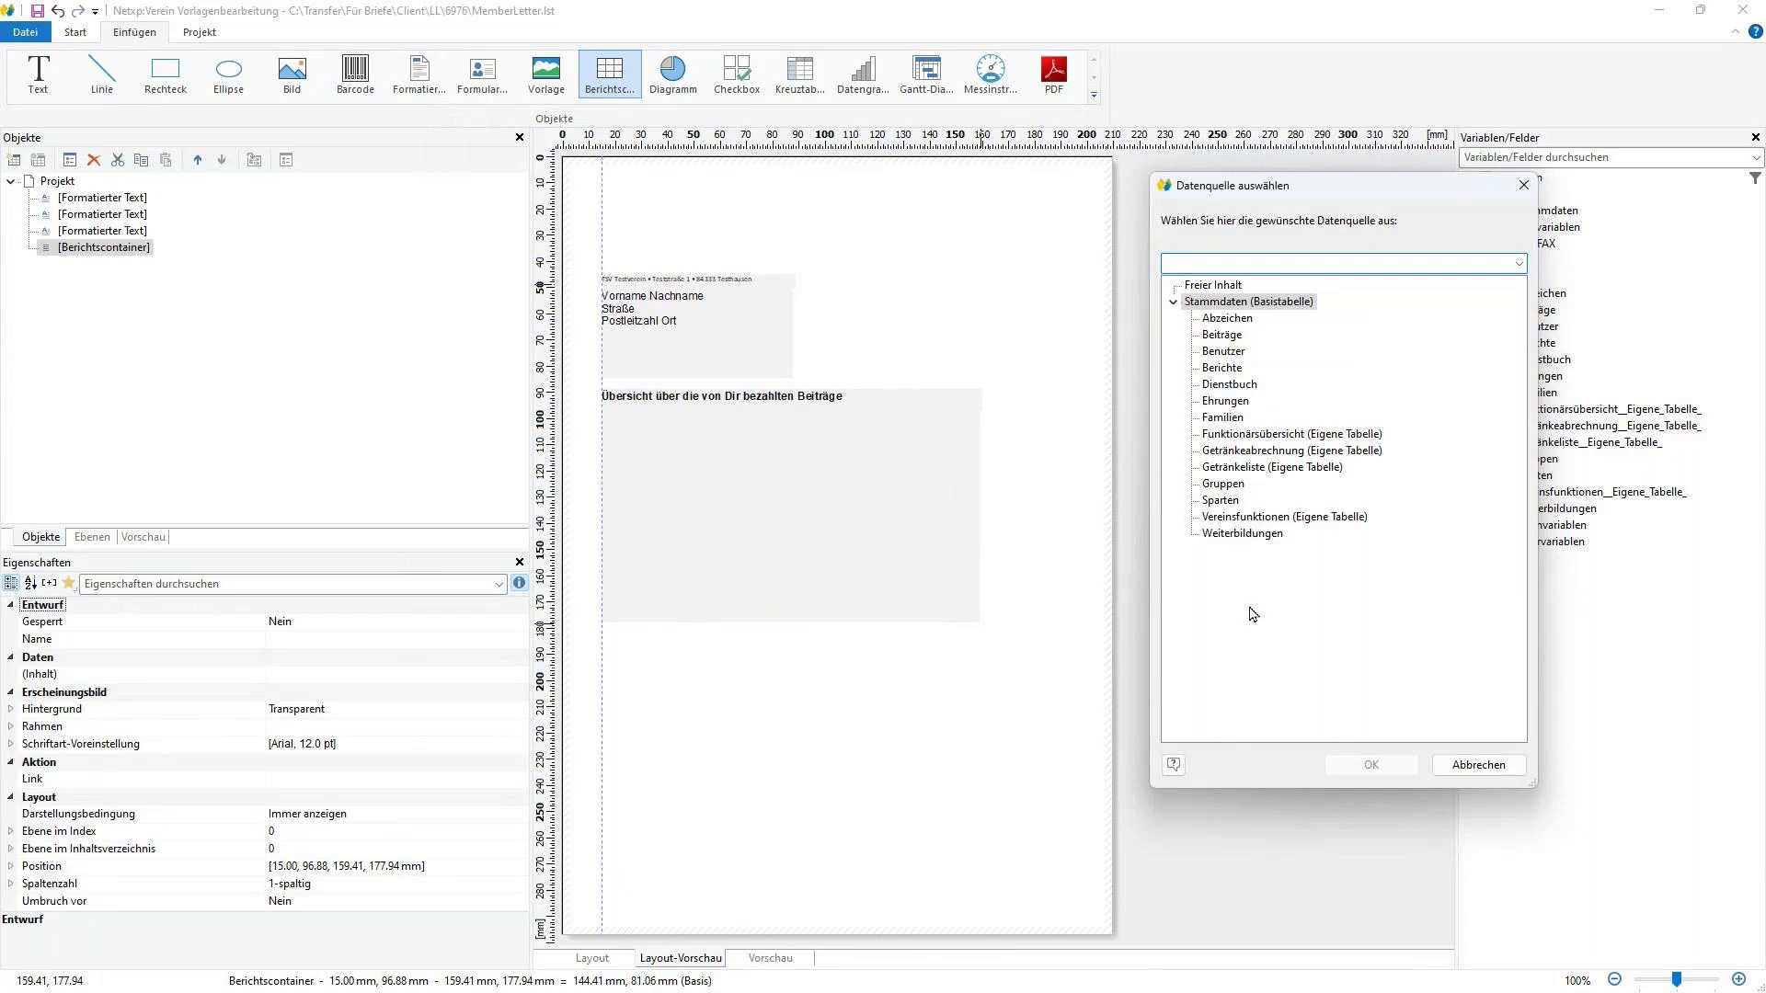
- Look through the data sources under Stammdaten, from Abzeichen and Beiträge to Vereinsfunktionen and Weiterbildungen
{"action": "left_click", "coordinate": [1250, 319]}
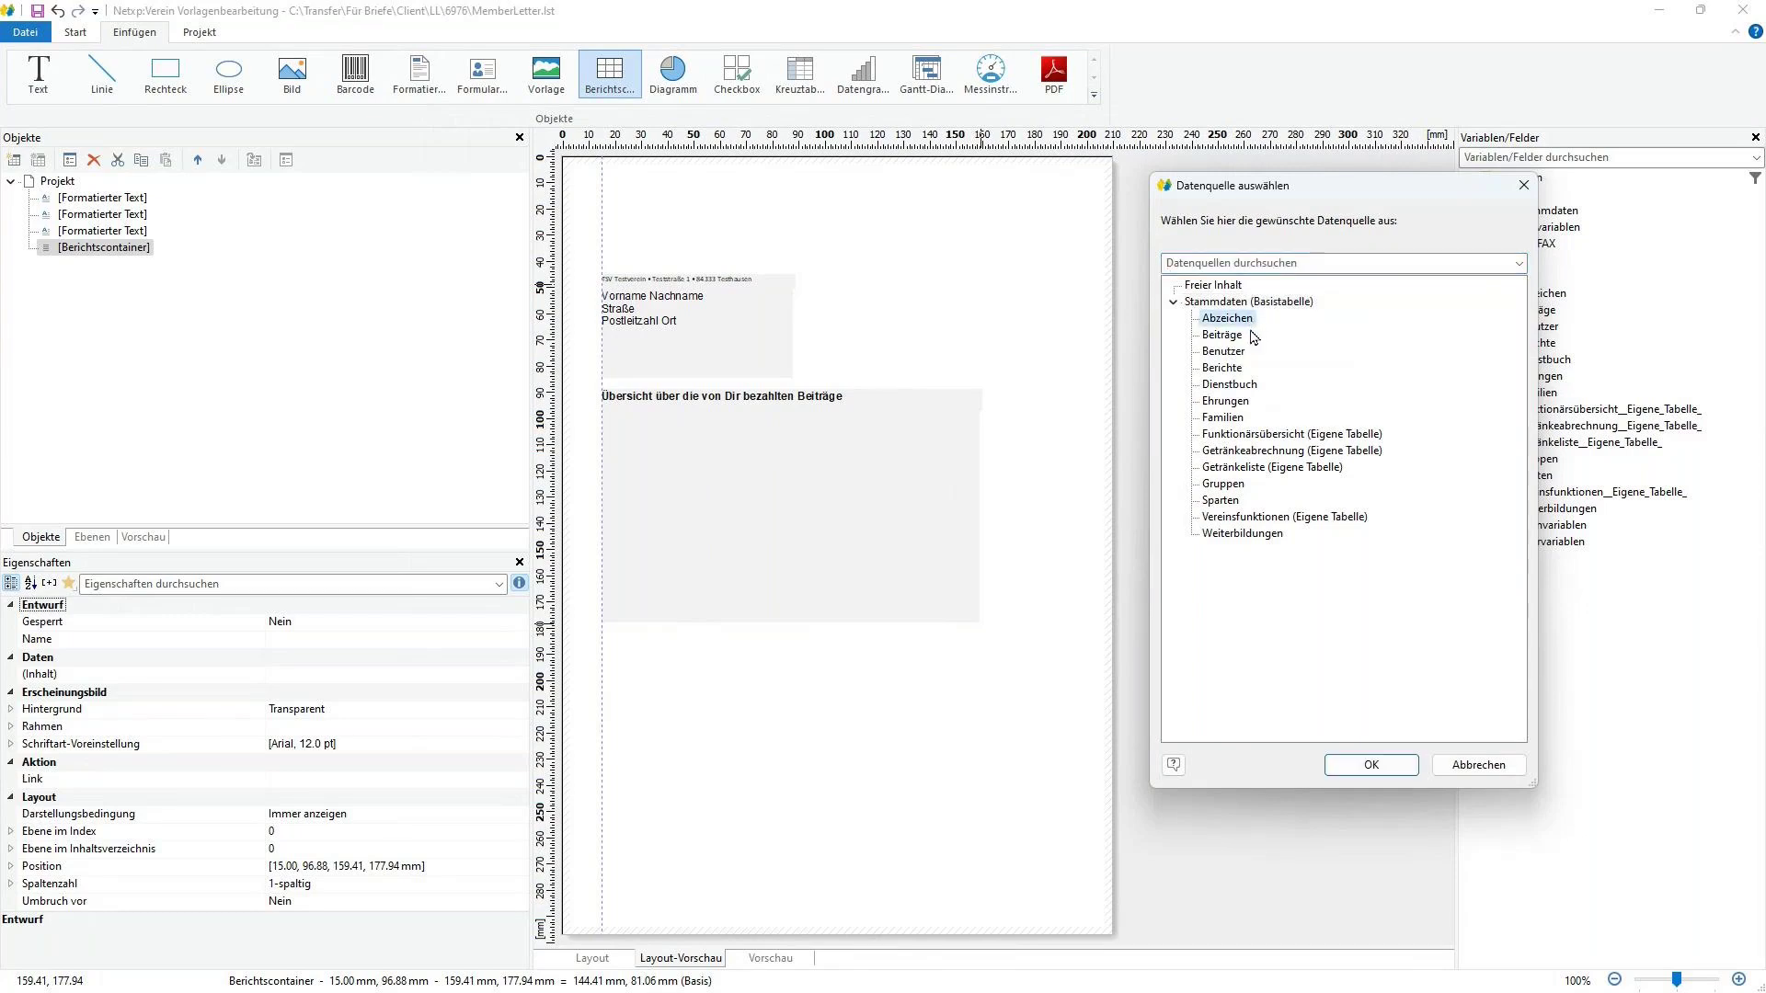
{"action": "left_click", "coordinate": [1251, 335]}
{"action": "left_click", "coordinate": [1237, 353]}
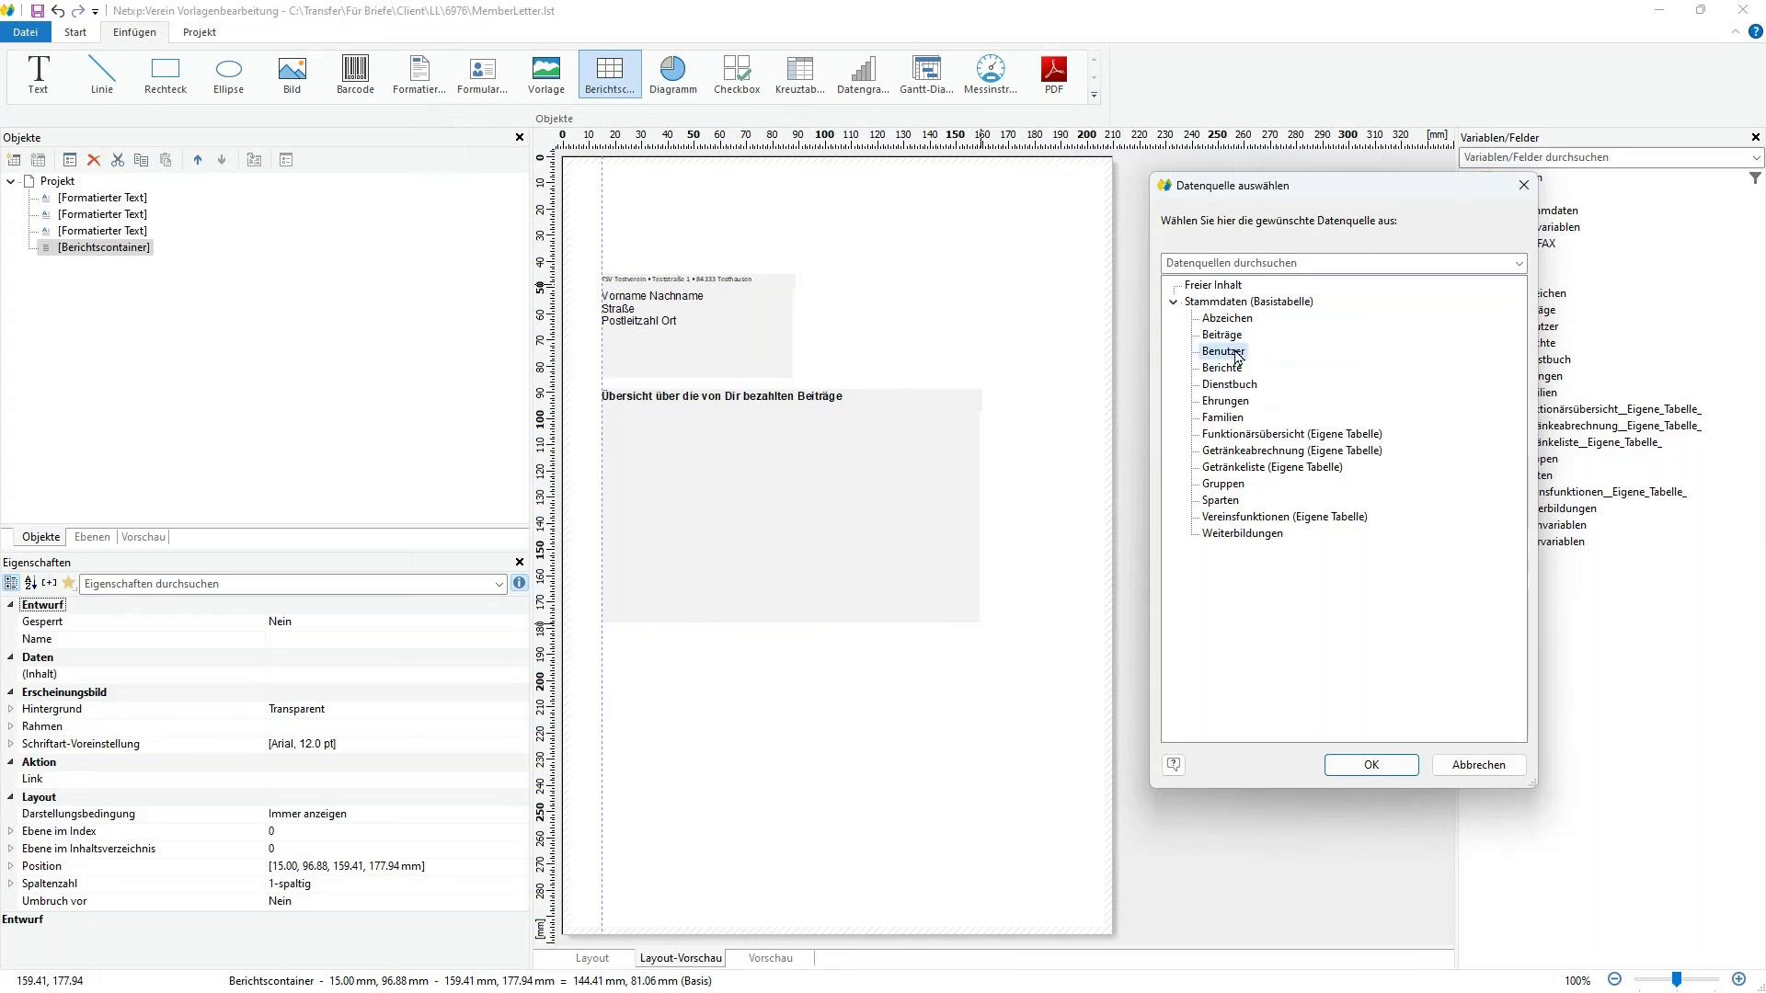
{"action": "left_click", "coordinate": [1225, 370]}
{"action": "left_click", "coordinate": [1238, 387]}
{"action": "left_click", "coordinate": [1240, 402]}
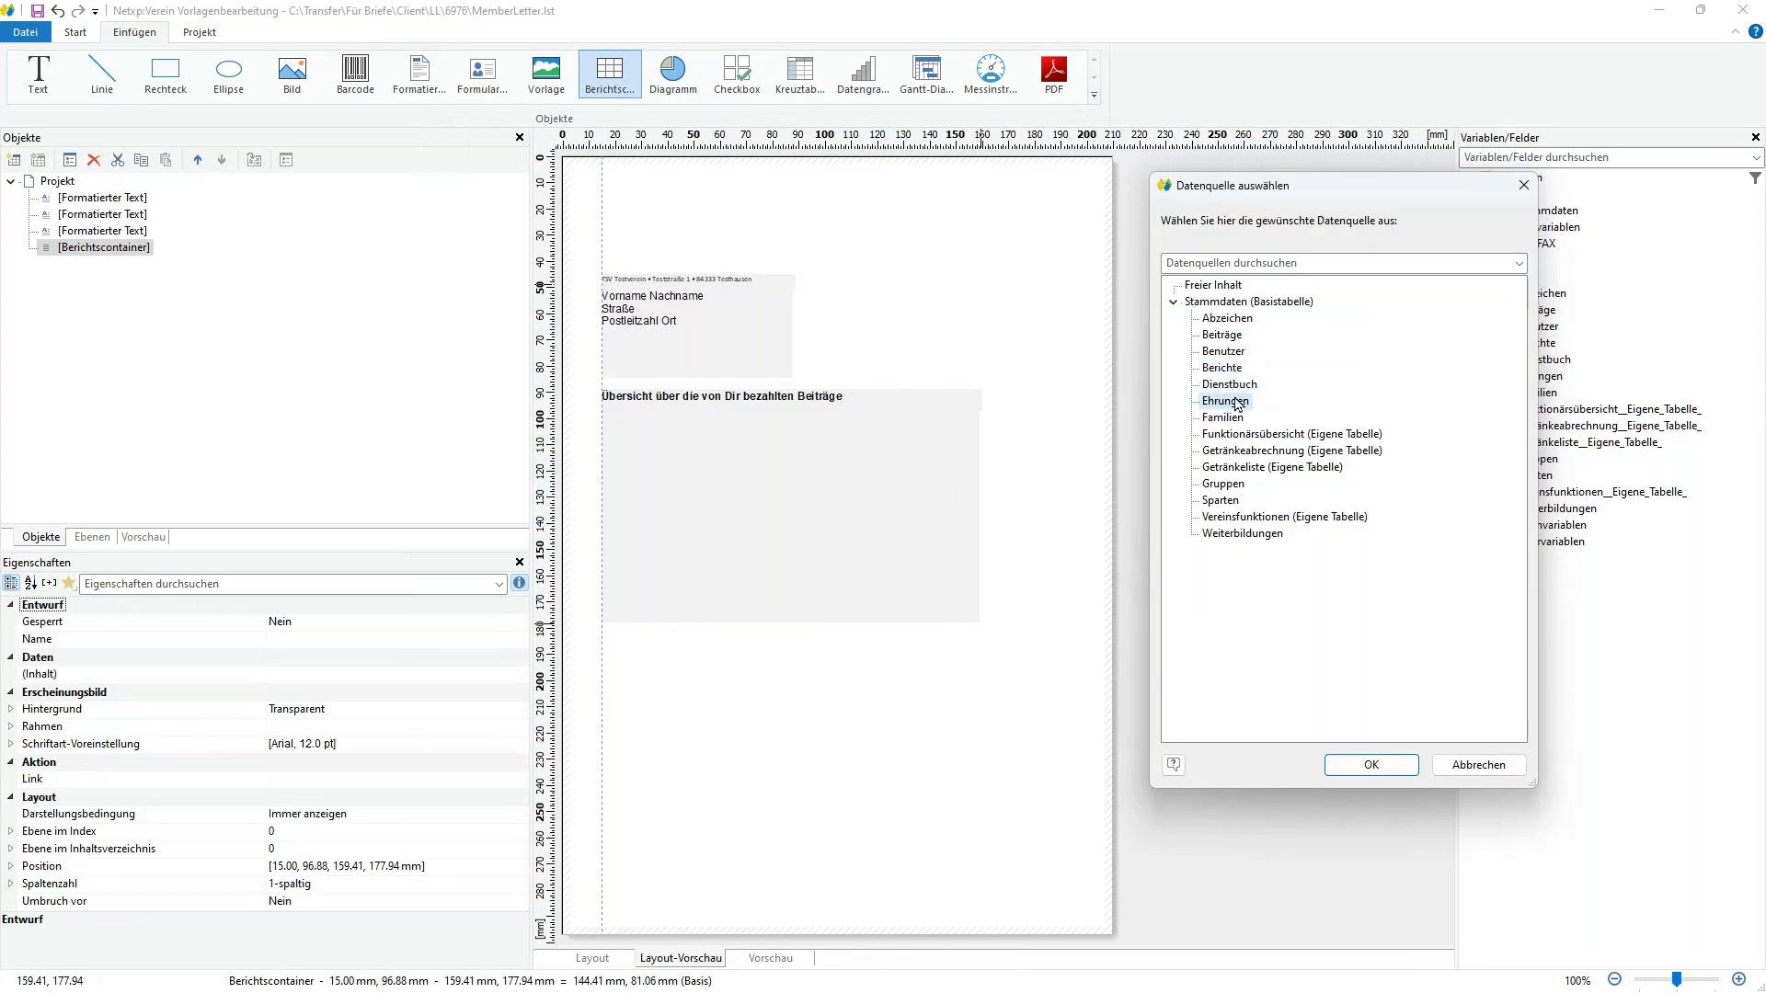
{"action": "left_click", "coordinate": [1243, 419]}
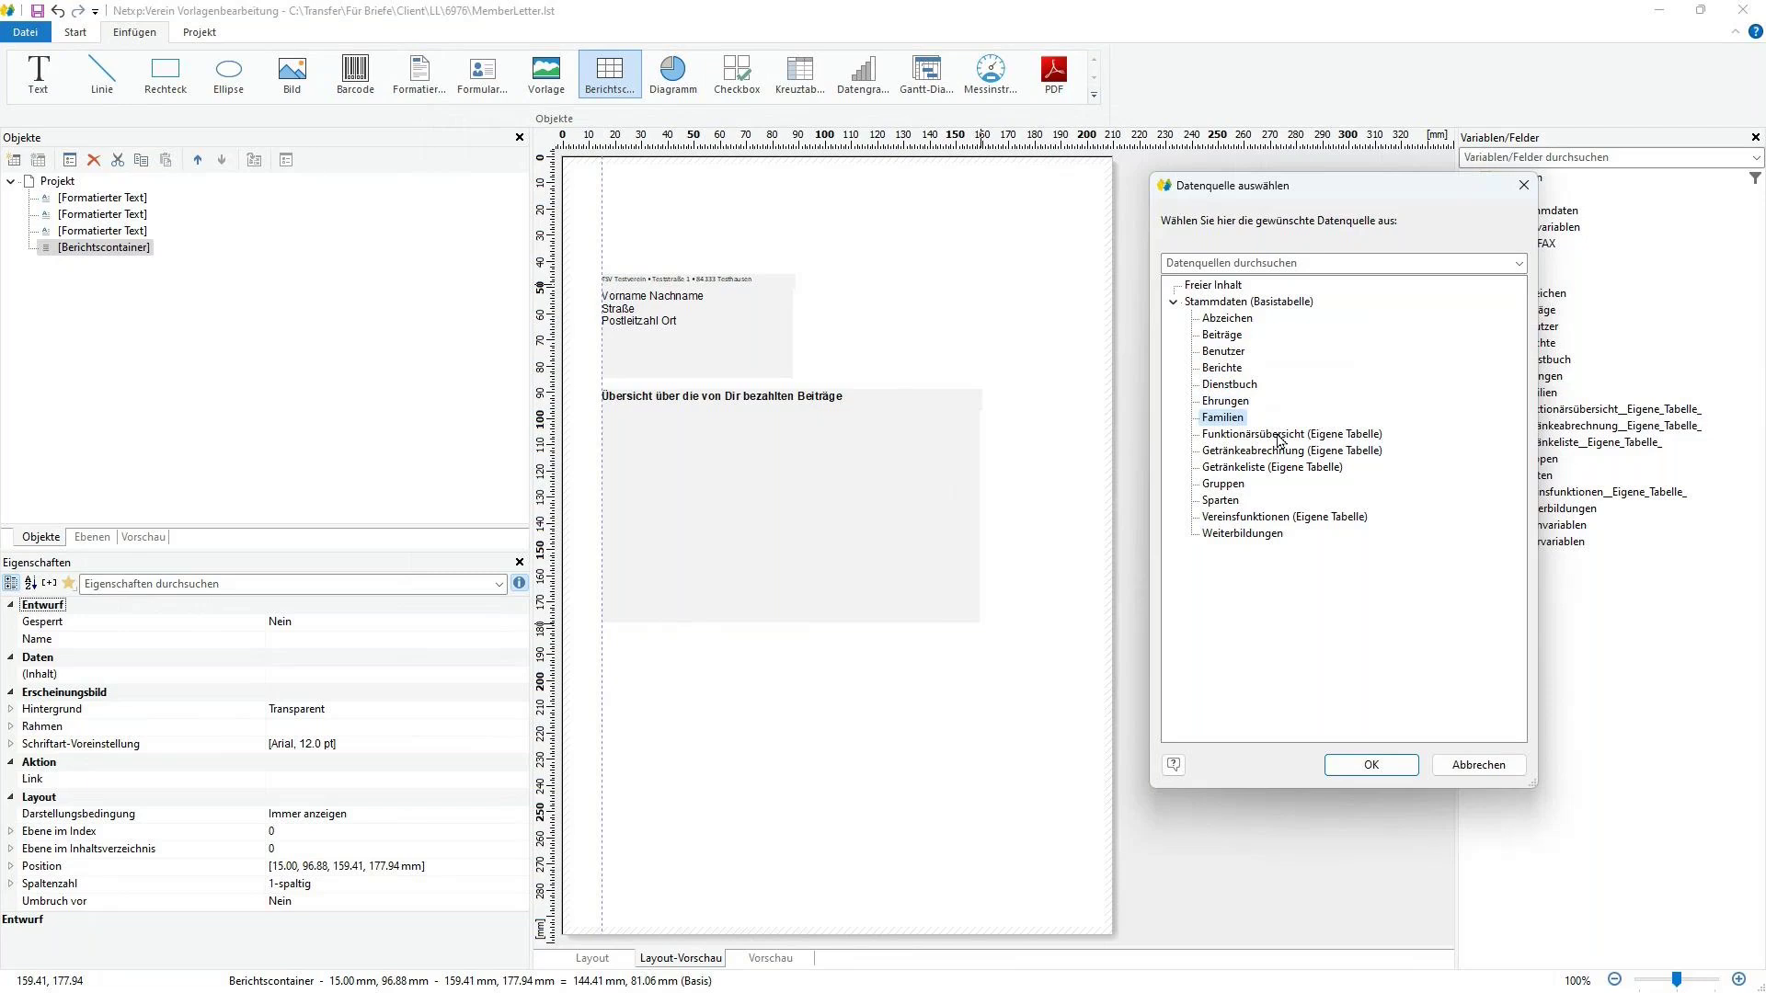
{"action": "left_click", "coordinate": [1281, 438]}
{"action": "left_click", "coordinate": [1284, 454]}
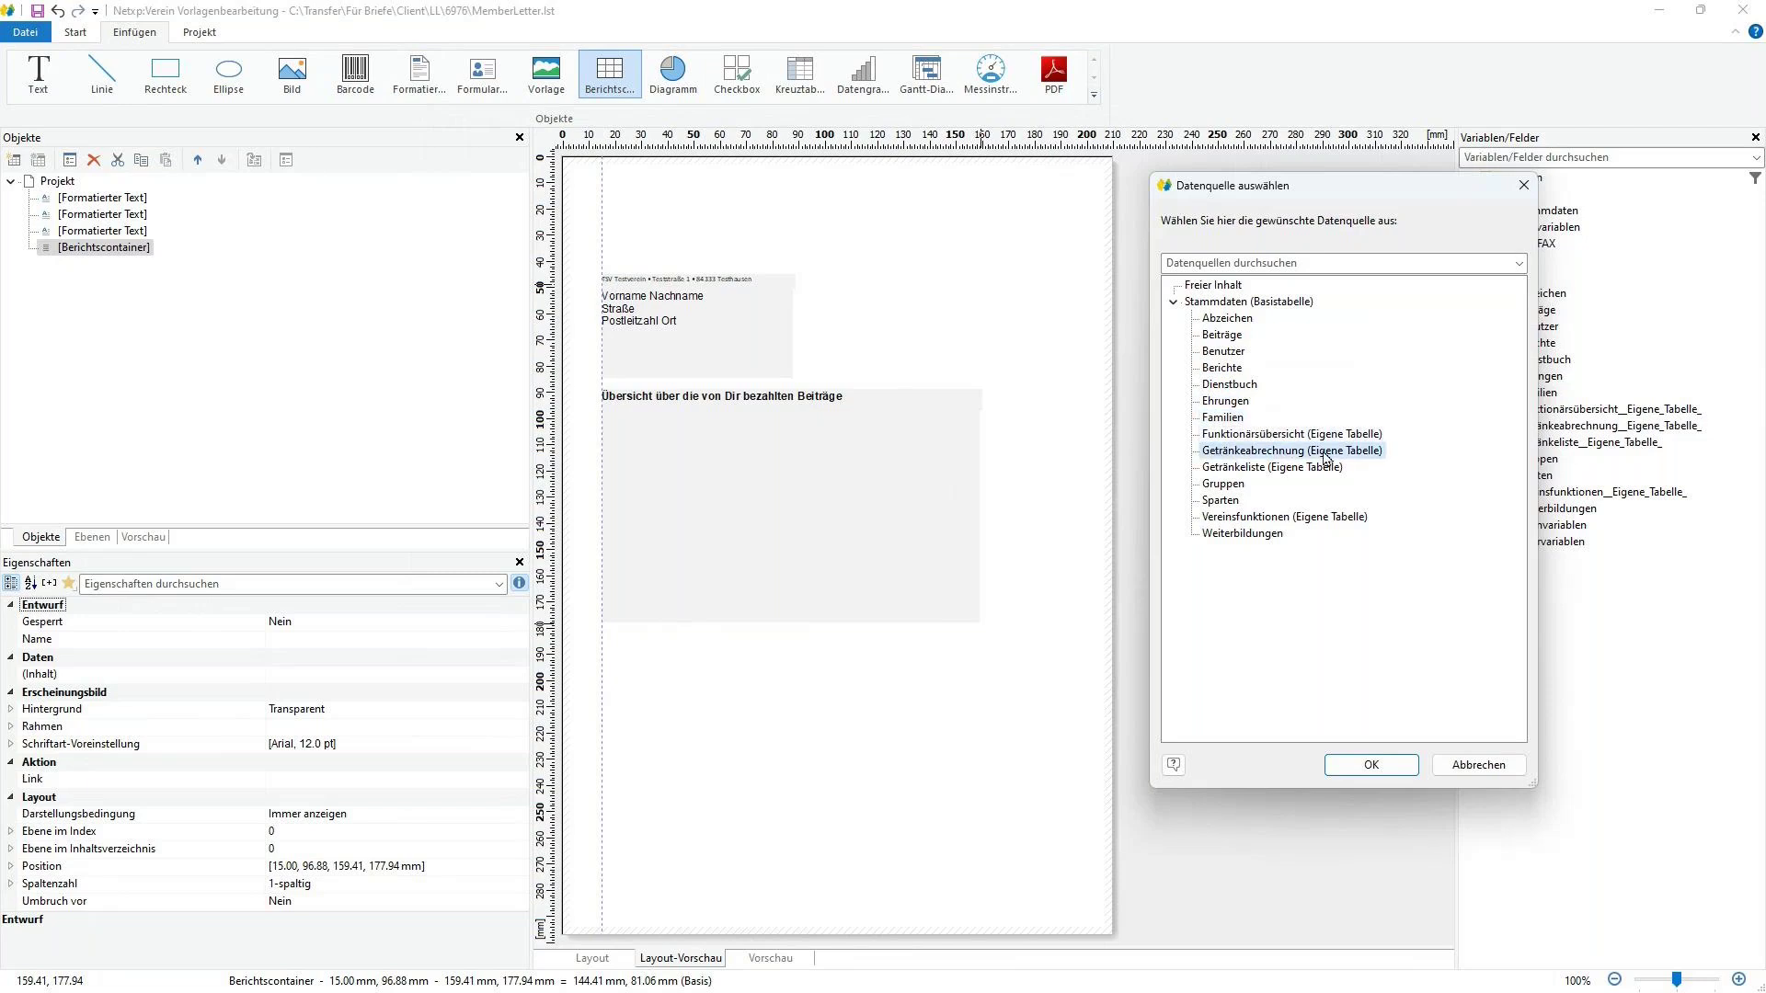
{"action": "left_click", "coordinate": [1242, 468]}
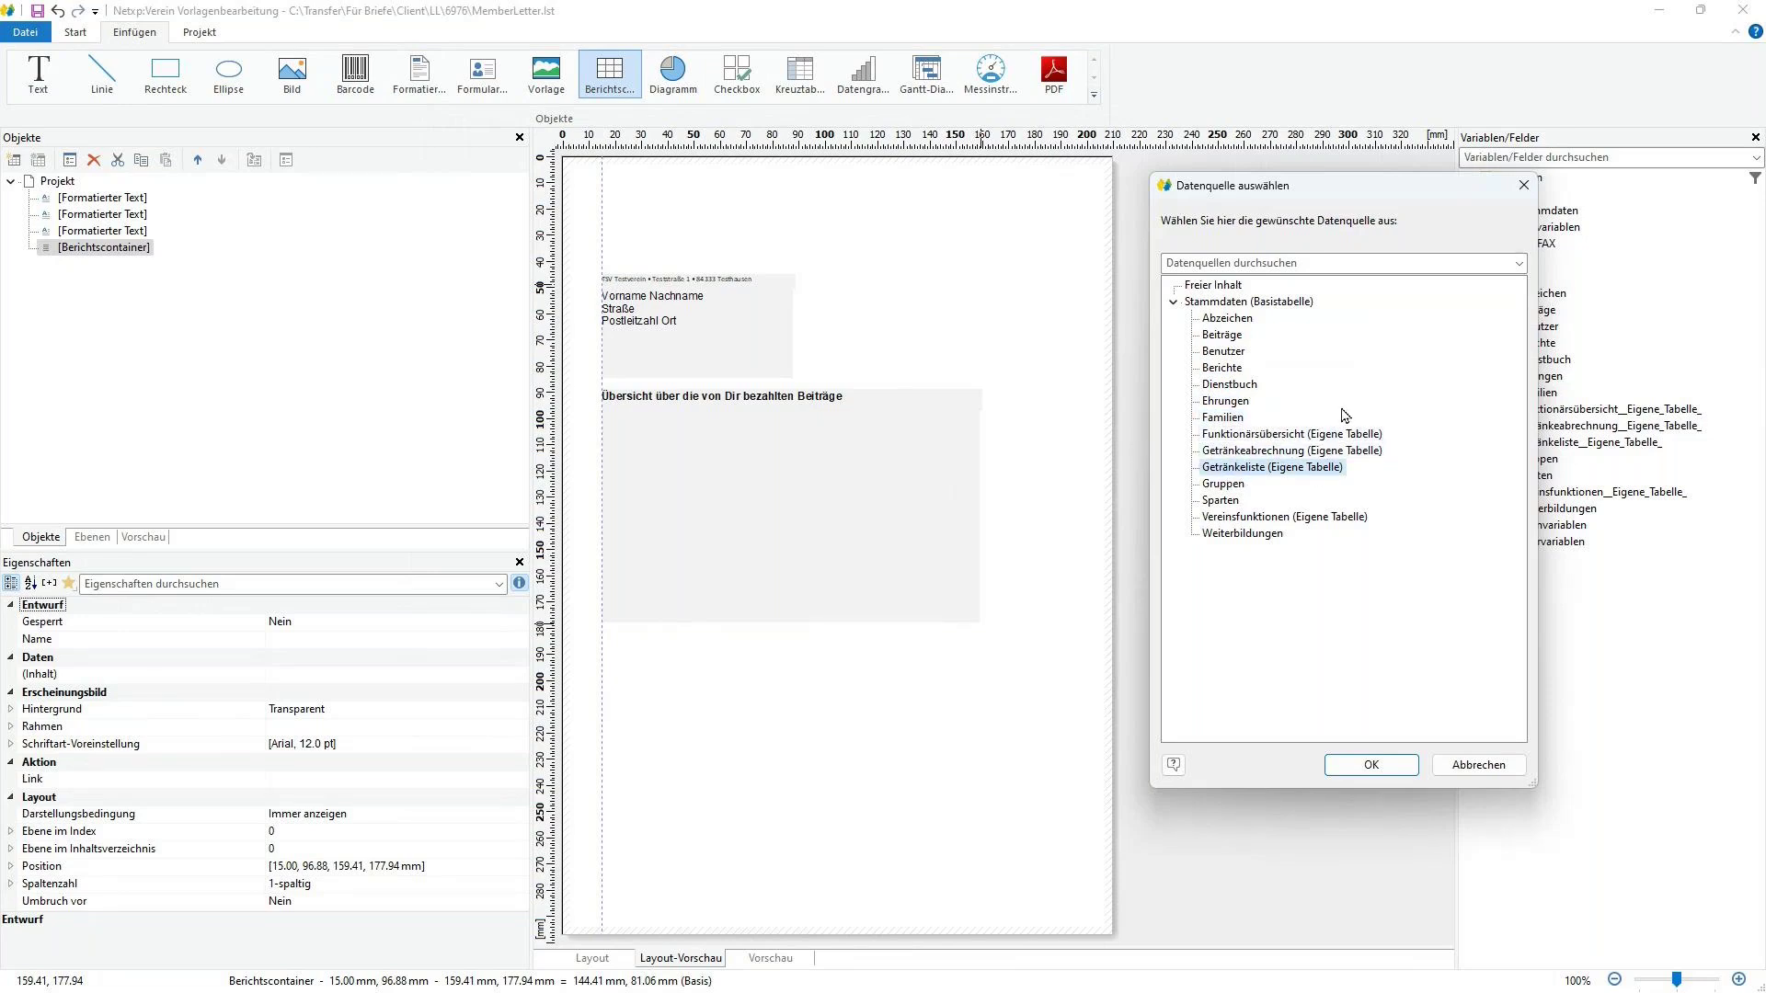
{"action": "left_click", "coordinate": [1339, 518]}
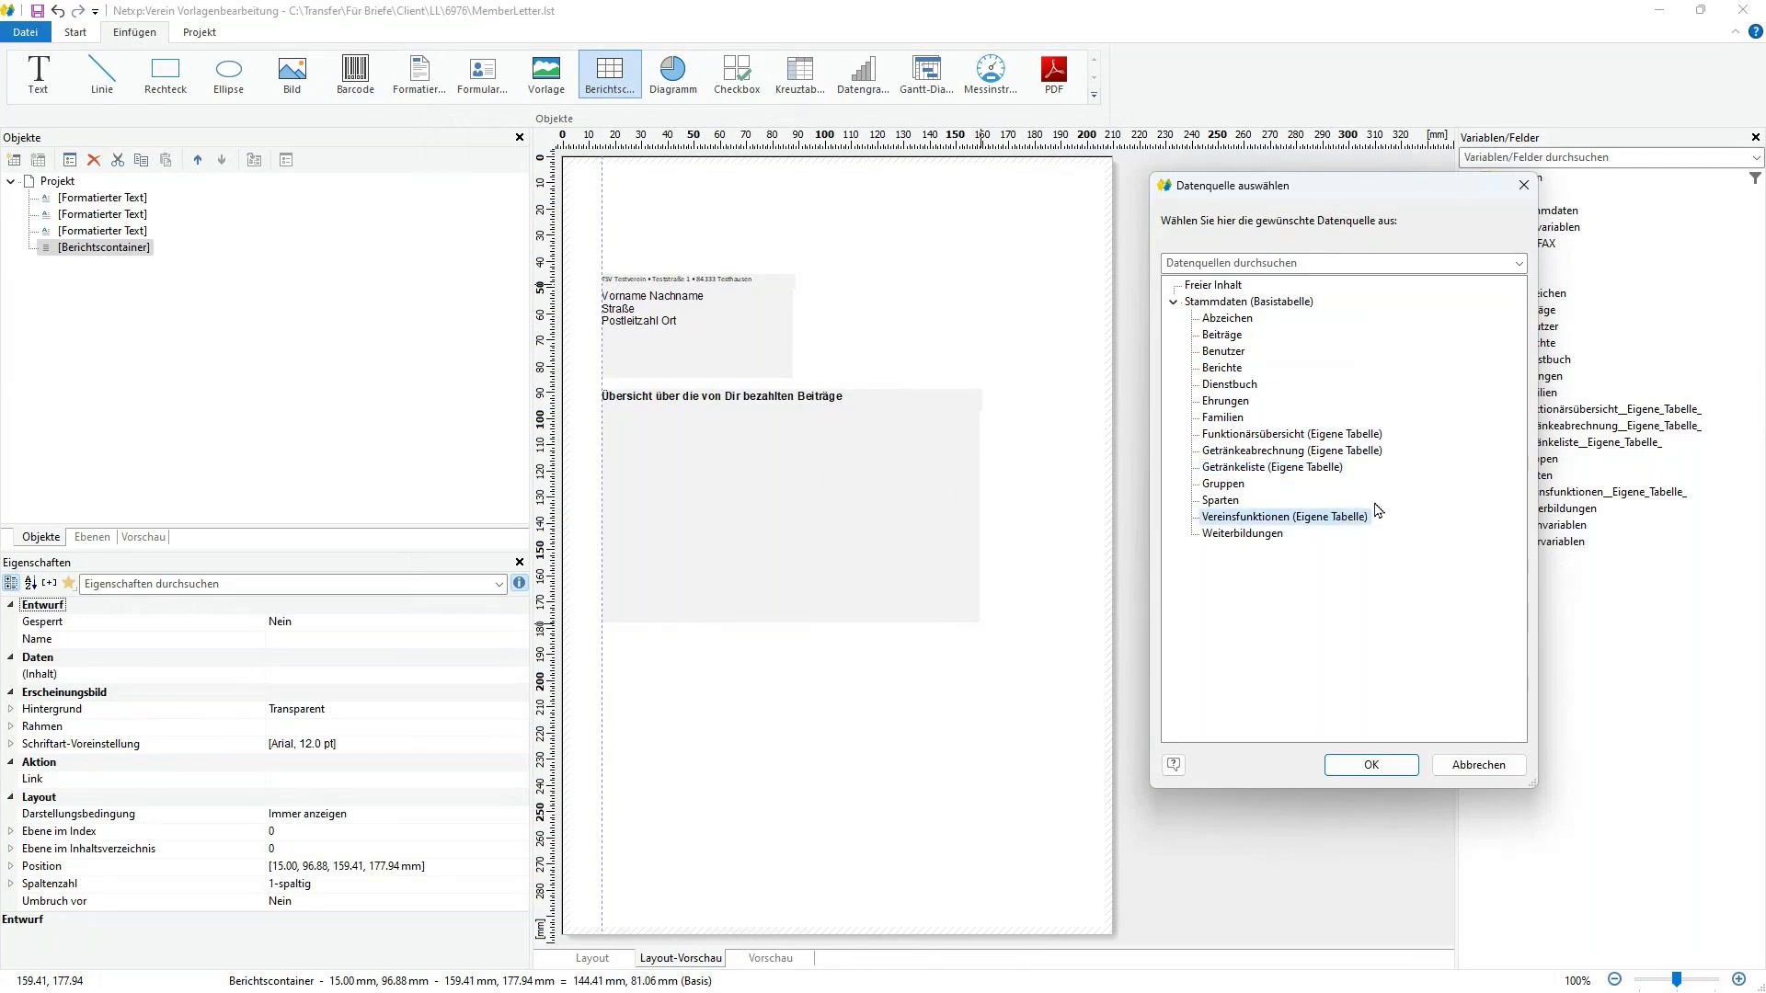
{"action": "left_click", "coordinate": [1246, 486]}
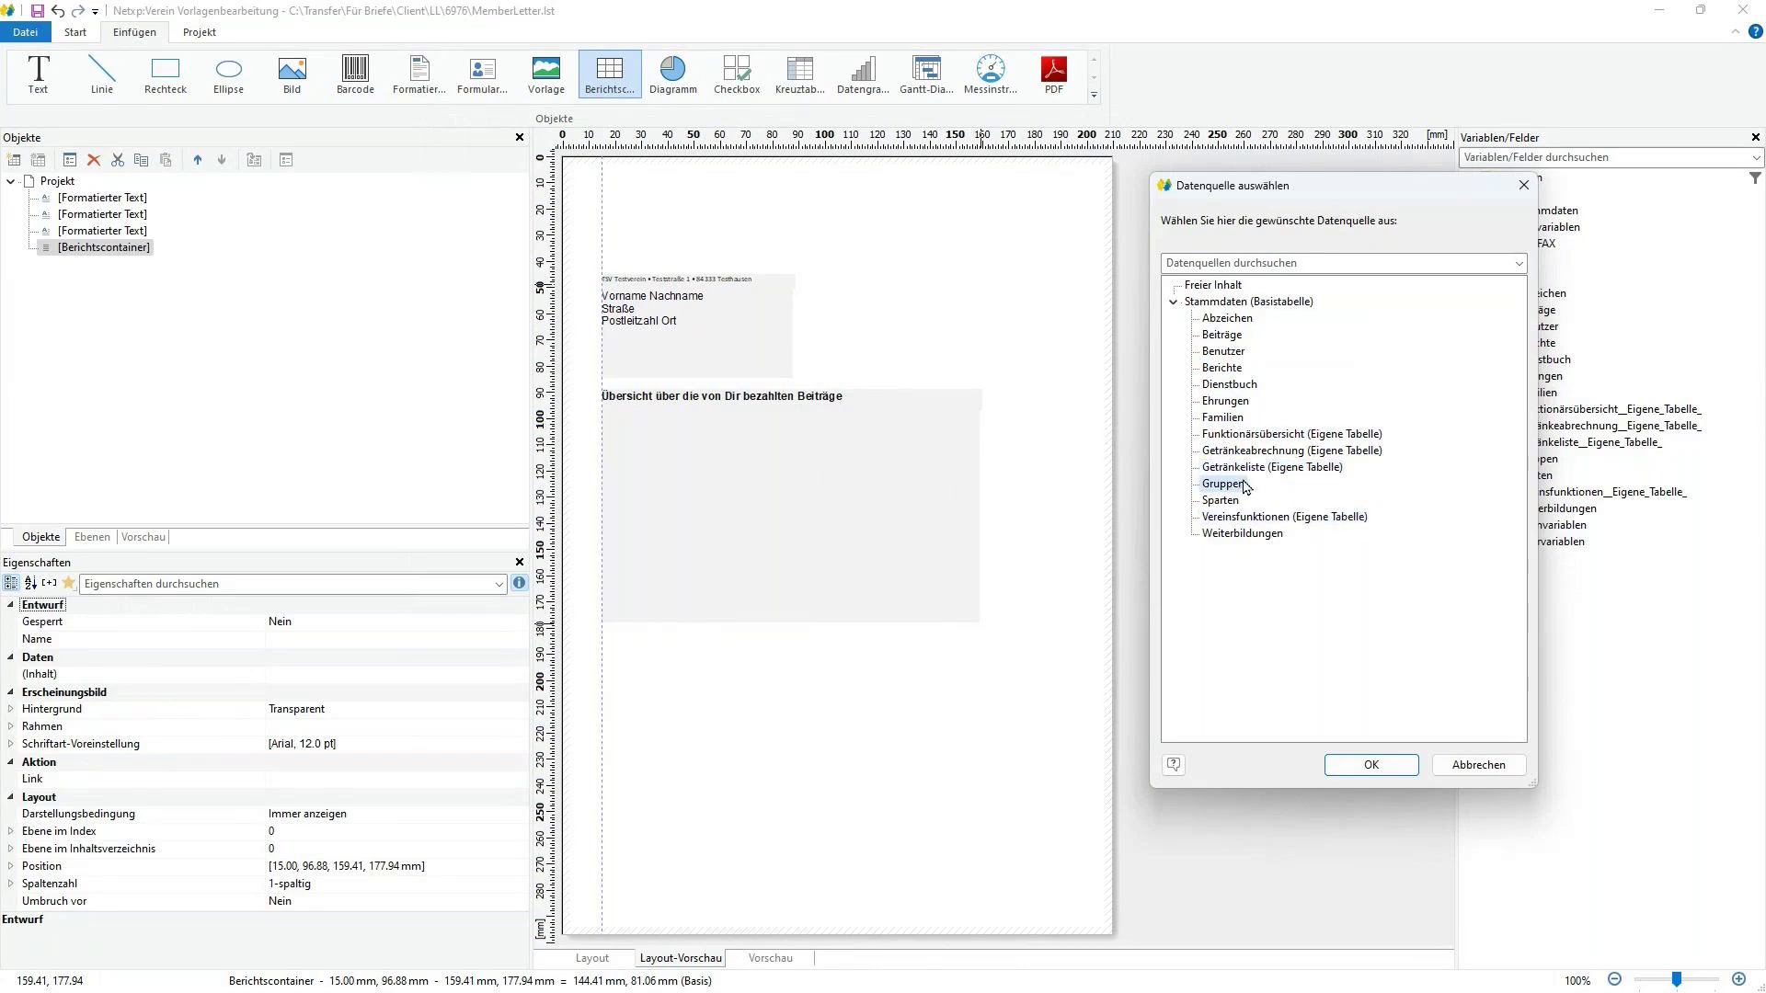
{"action": "left_click", "coordinate": [1245, 534]}
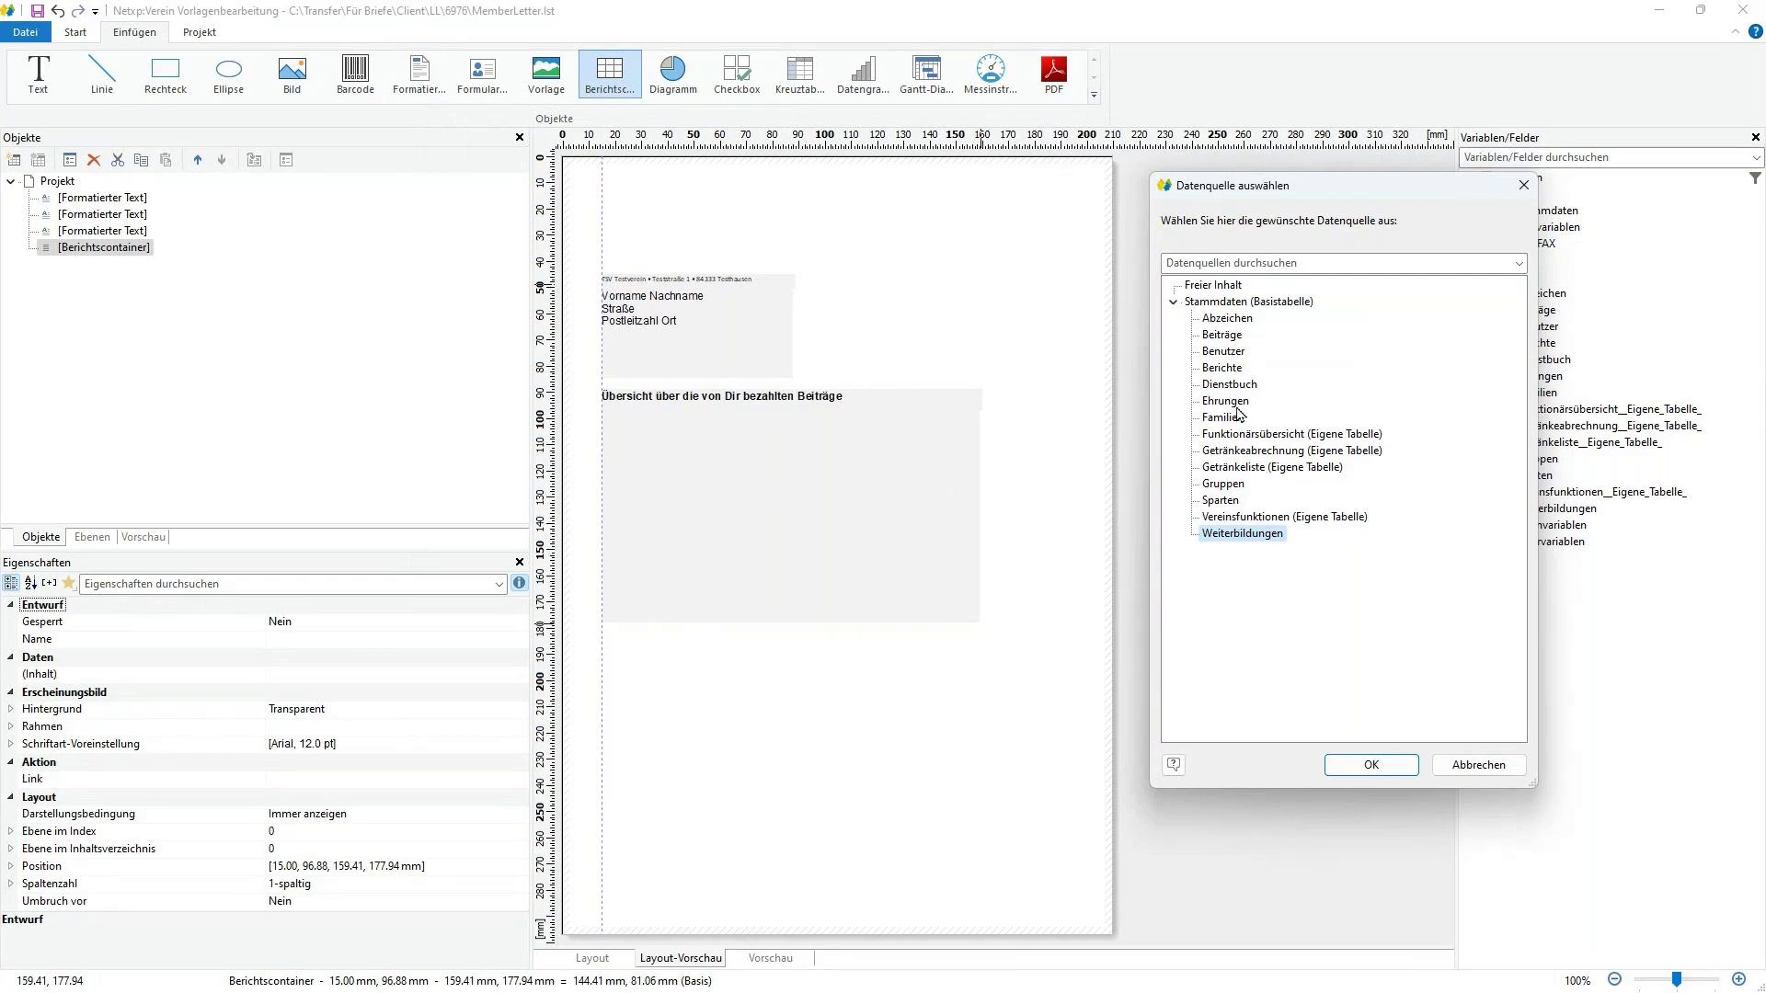
- Choose Beiträge as the table's data source, then expand its fields in the data selection assistant and enlarge the dialog
{"action": "left_click", "coordinate": [1217, 339]}
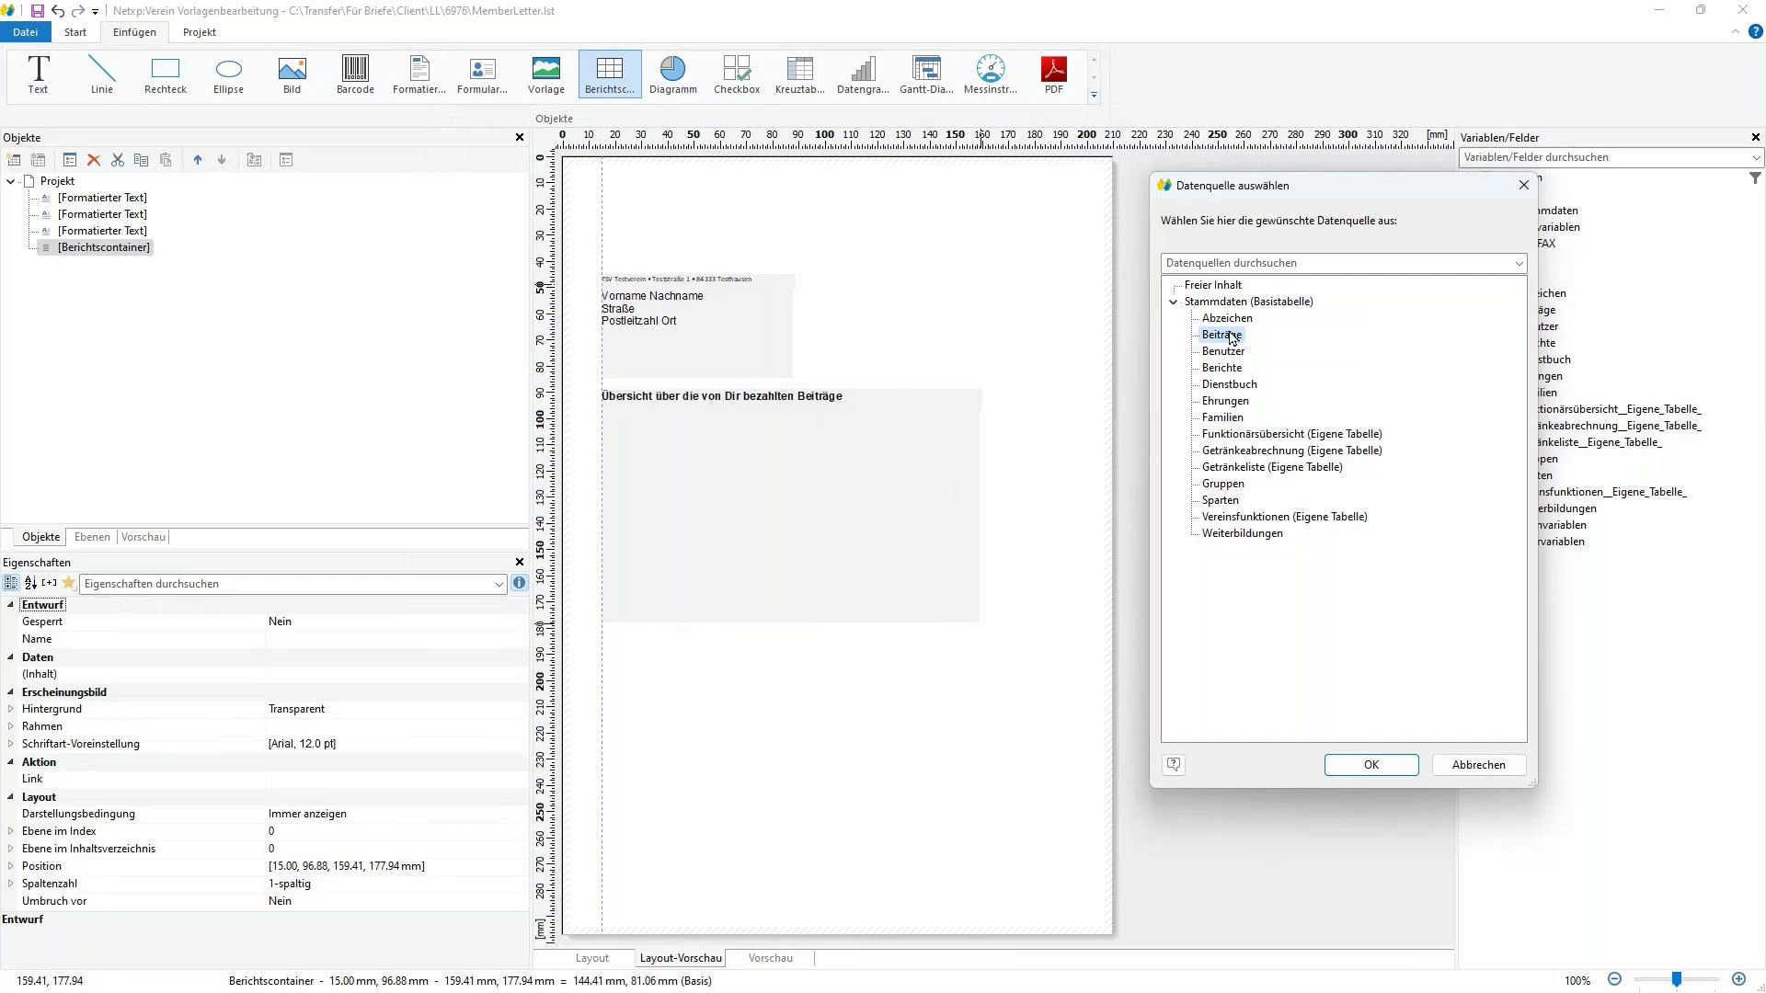
{"action": "left_click", "coordinate": [1352, 769]}
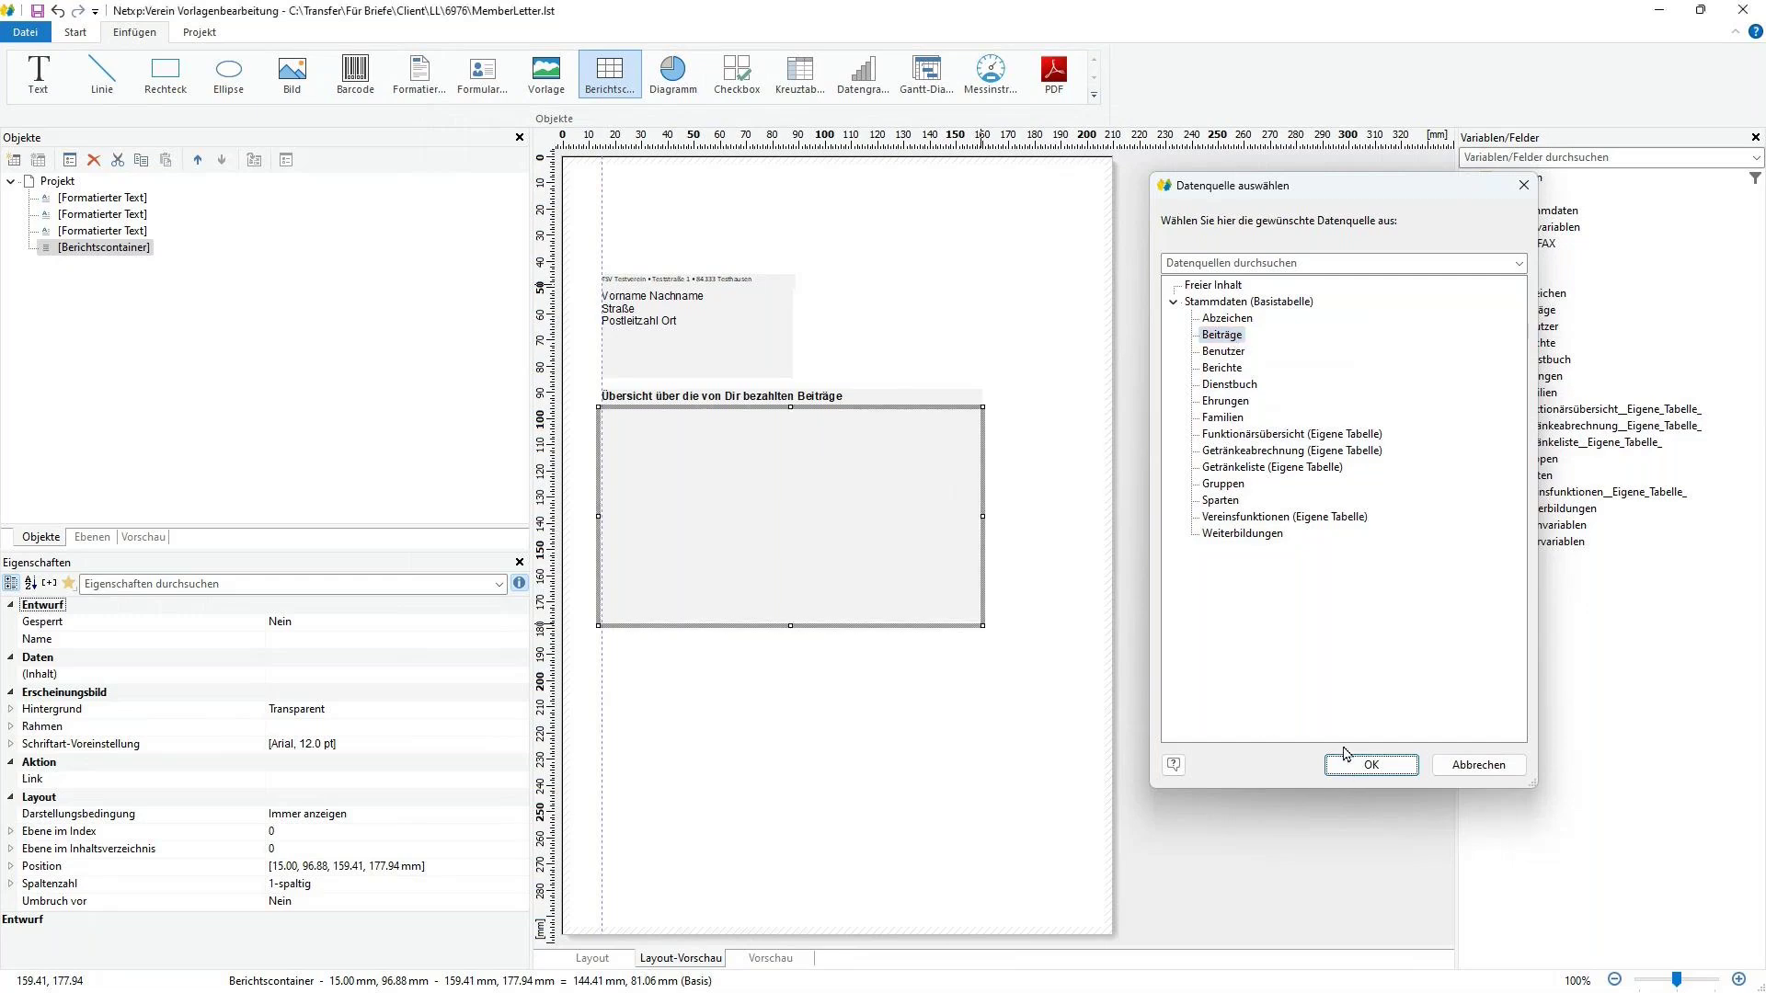
{"action": "left_click_drag", "start_coordinate": [1410, 117], "coordinate": [1280, 124]}
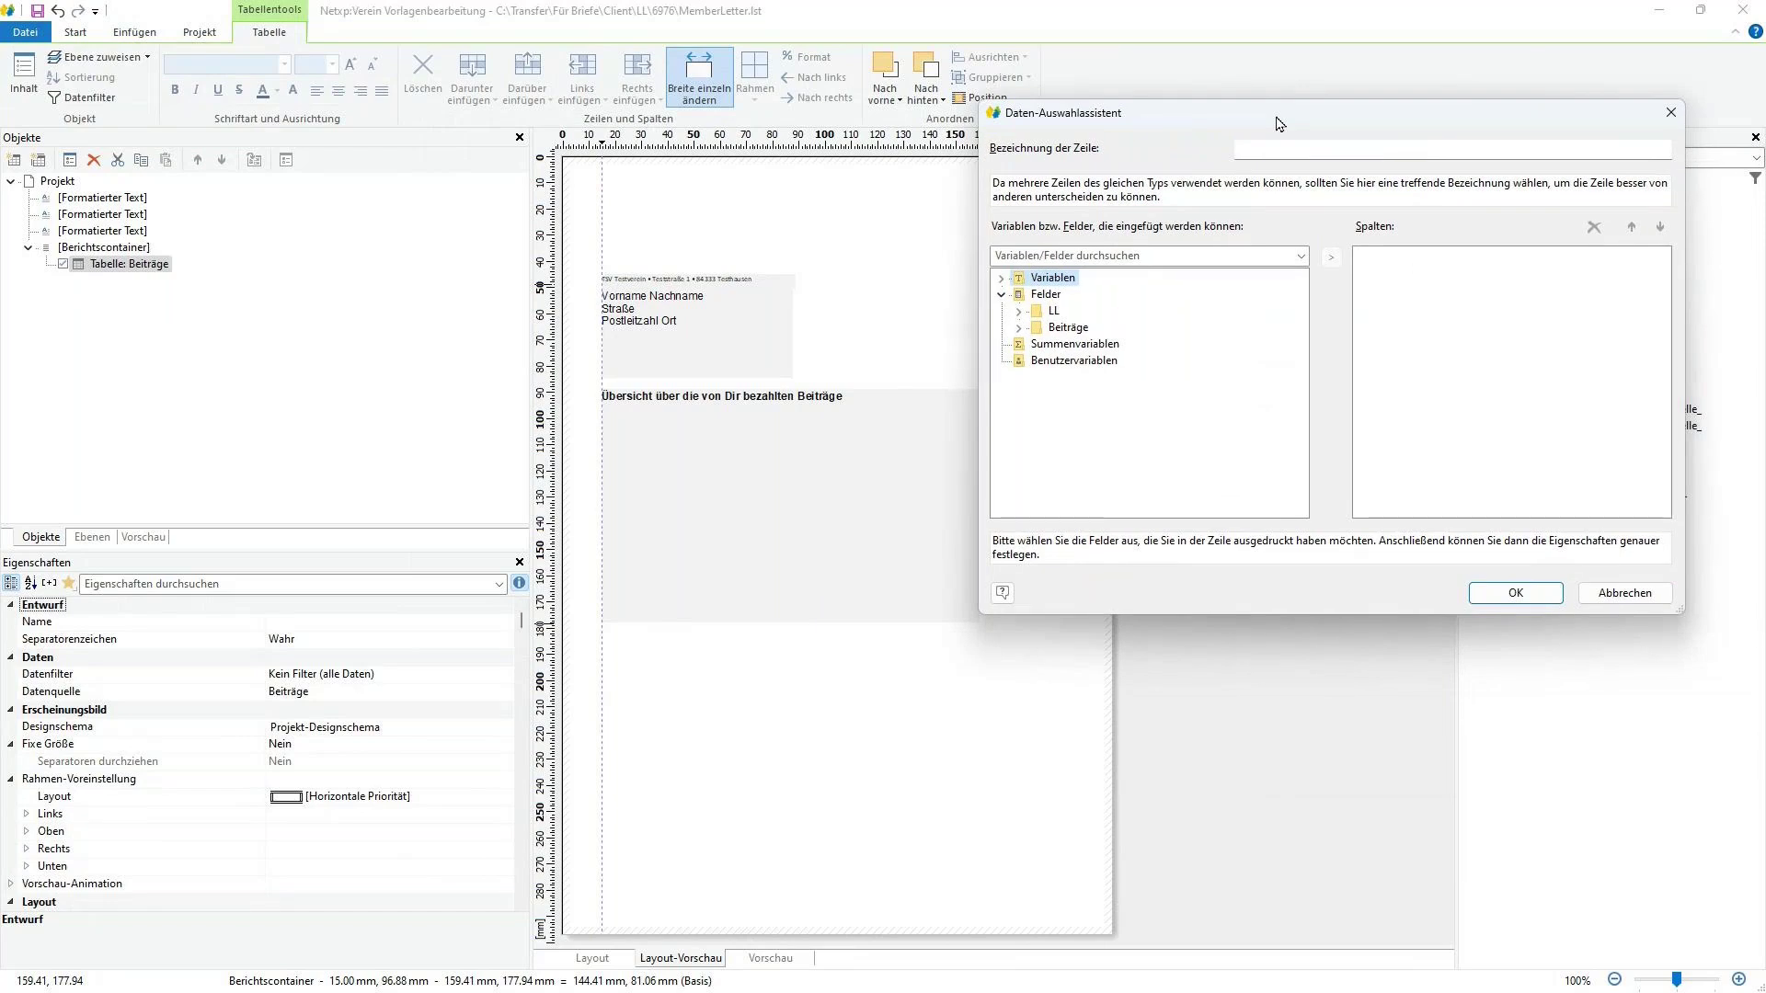
{"action": "left_click", "coordinate": [1018, 328]}
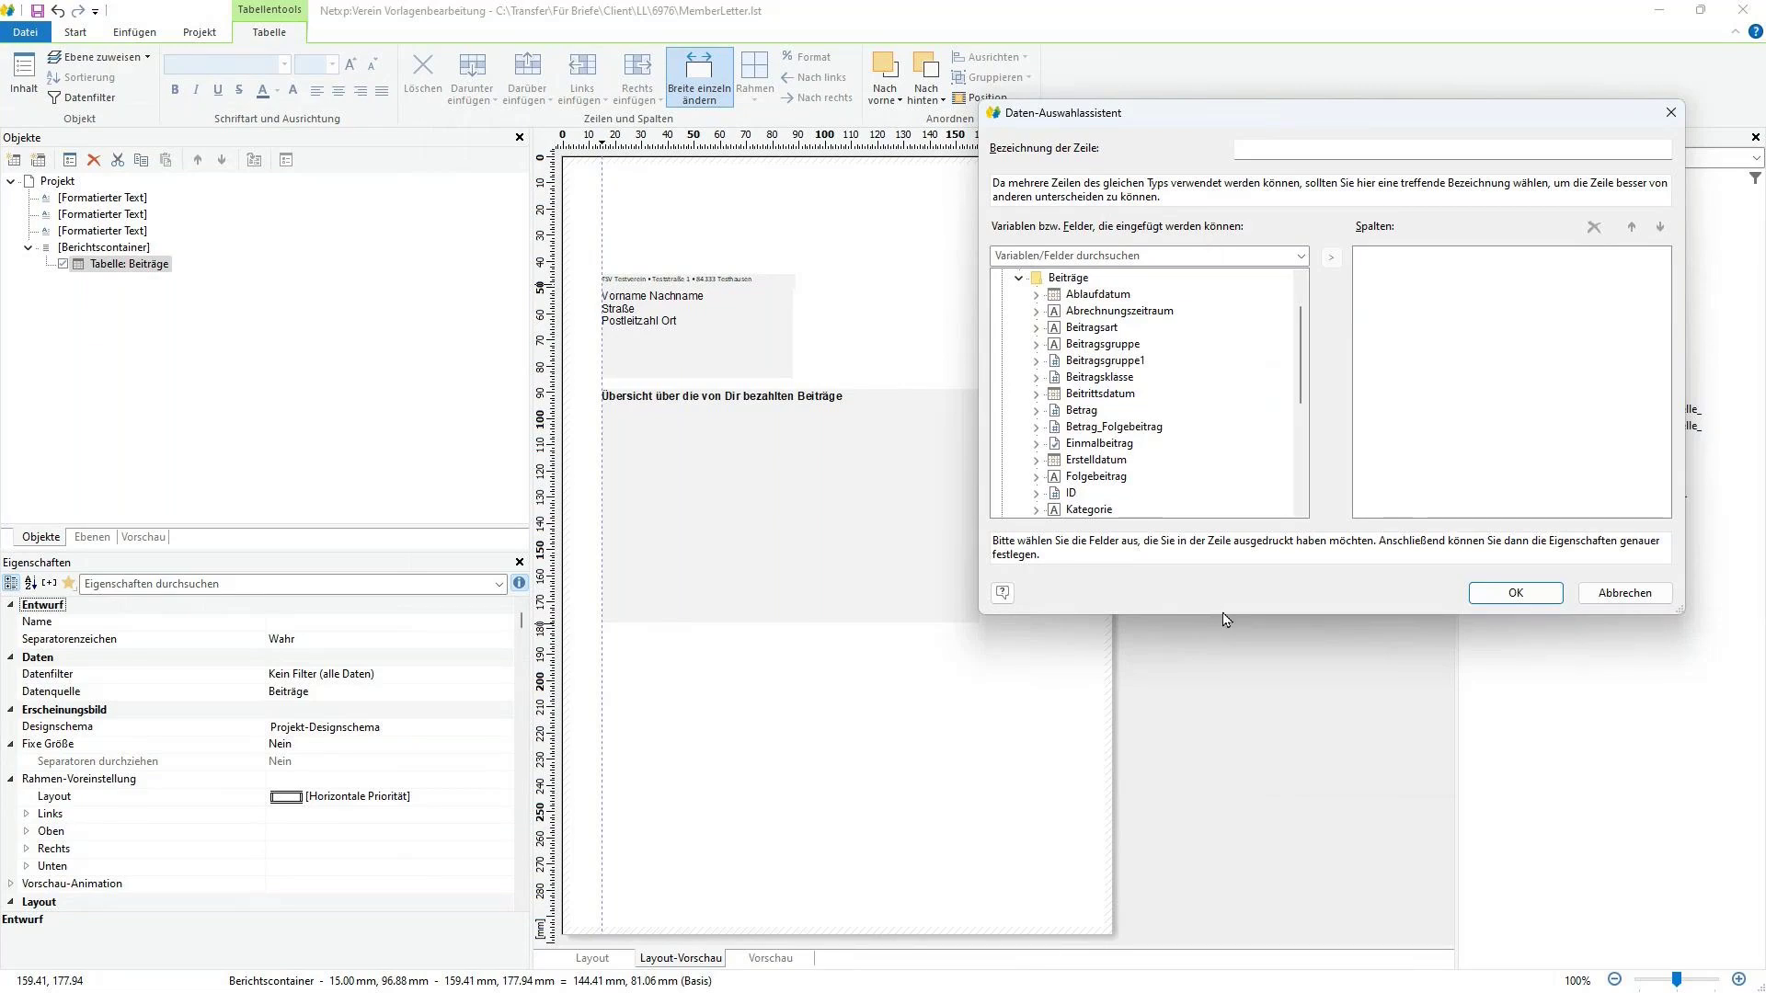
{"action": "left_click_drag", "start_coordinate": [1225, 616], "coordinate": [1230, 673]}
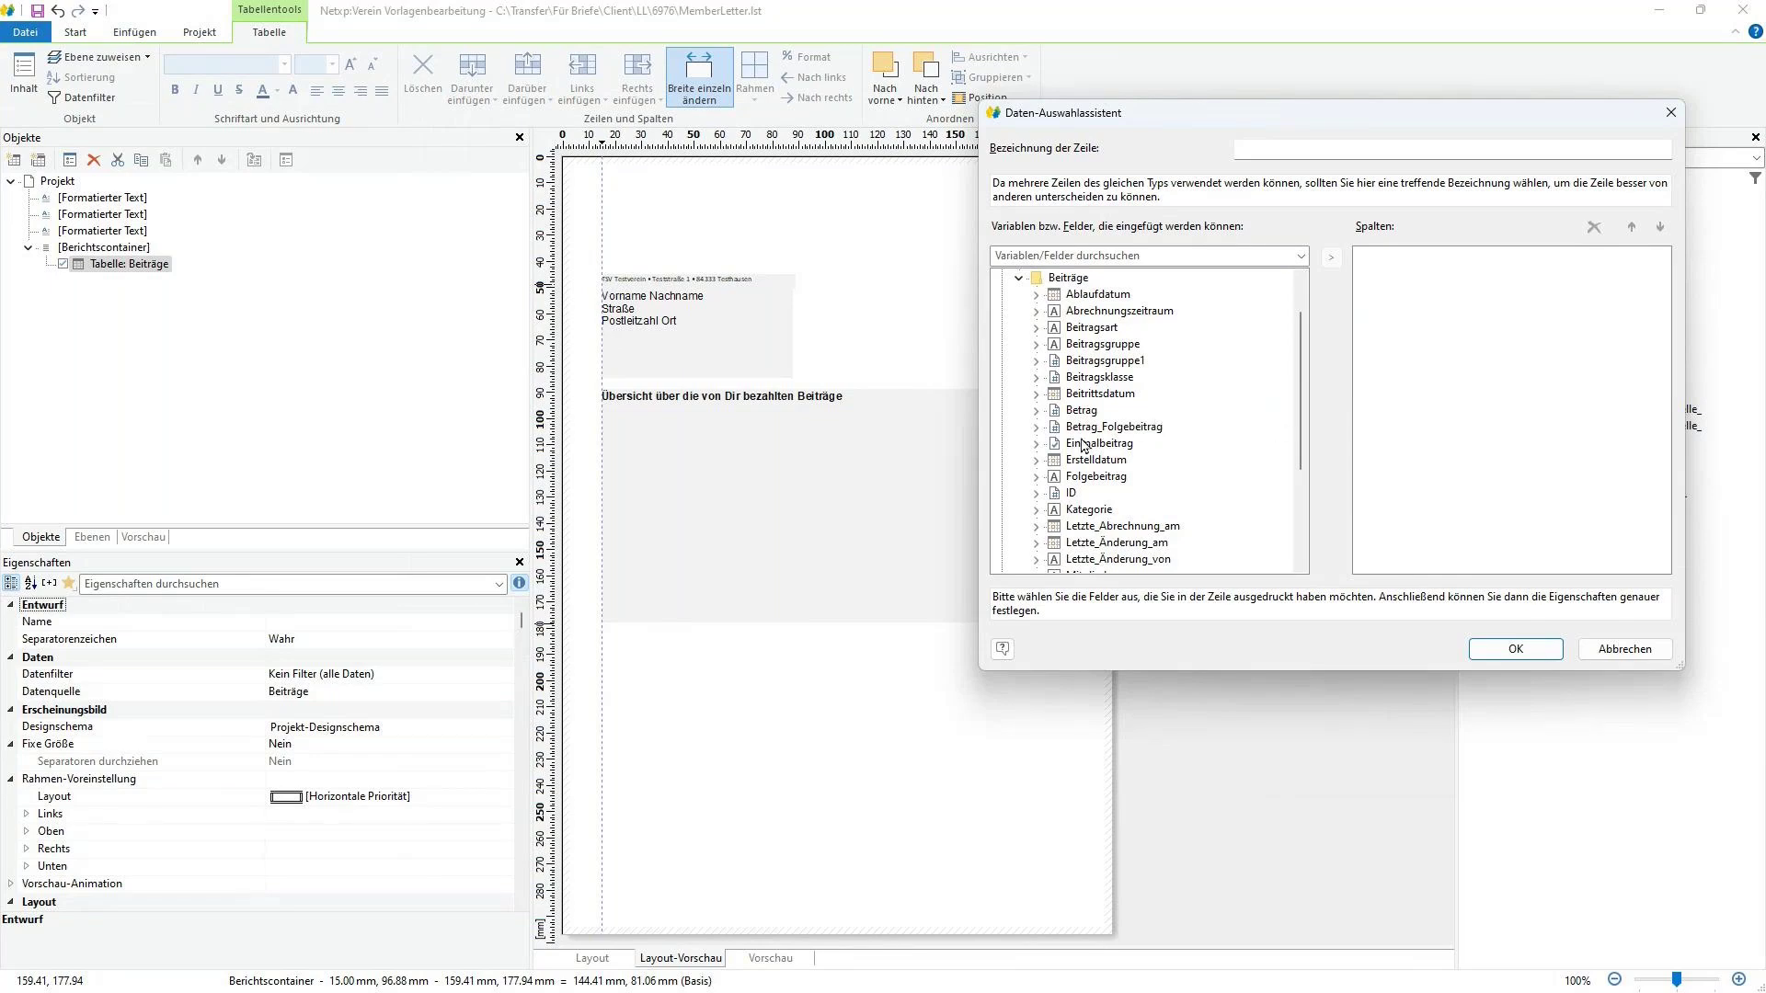
- Add the Beiträge fields Mitglied, Beitragsklasse and Betrag as table columns
{"action": "left_click_drag", "start_coordinate": [1303, 384], "coordinate": [1302, 426]}
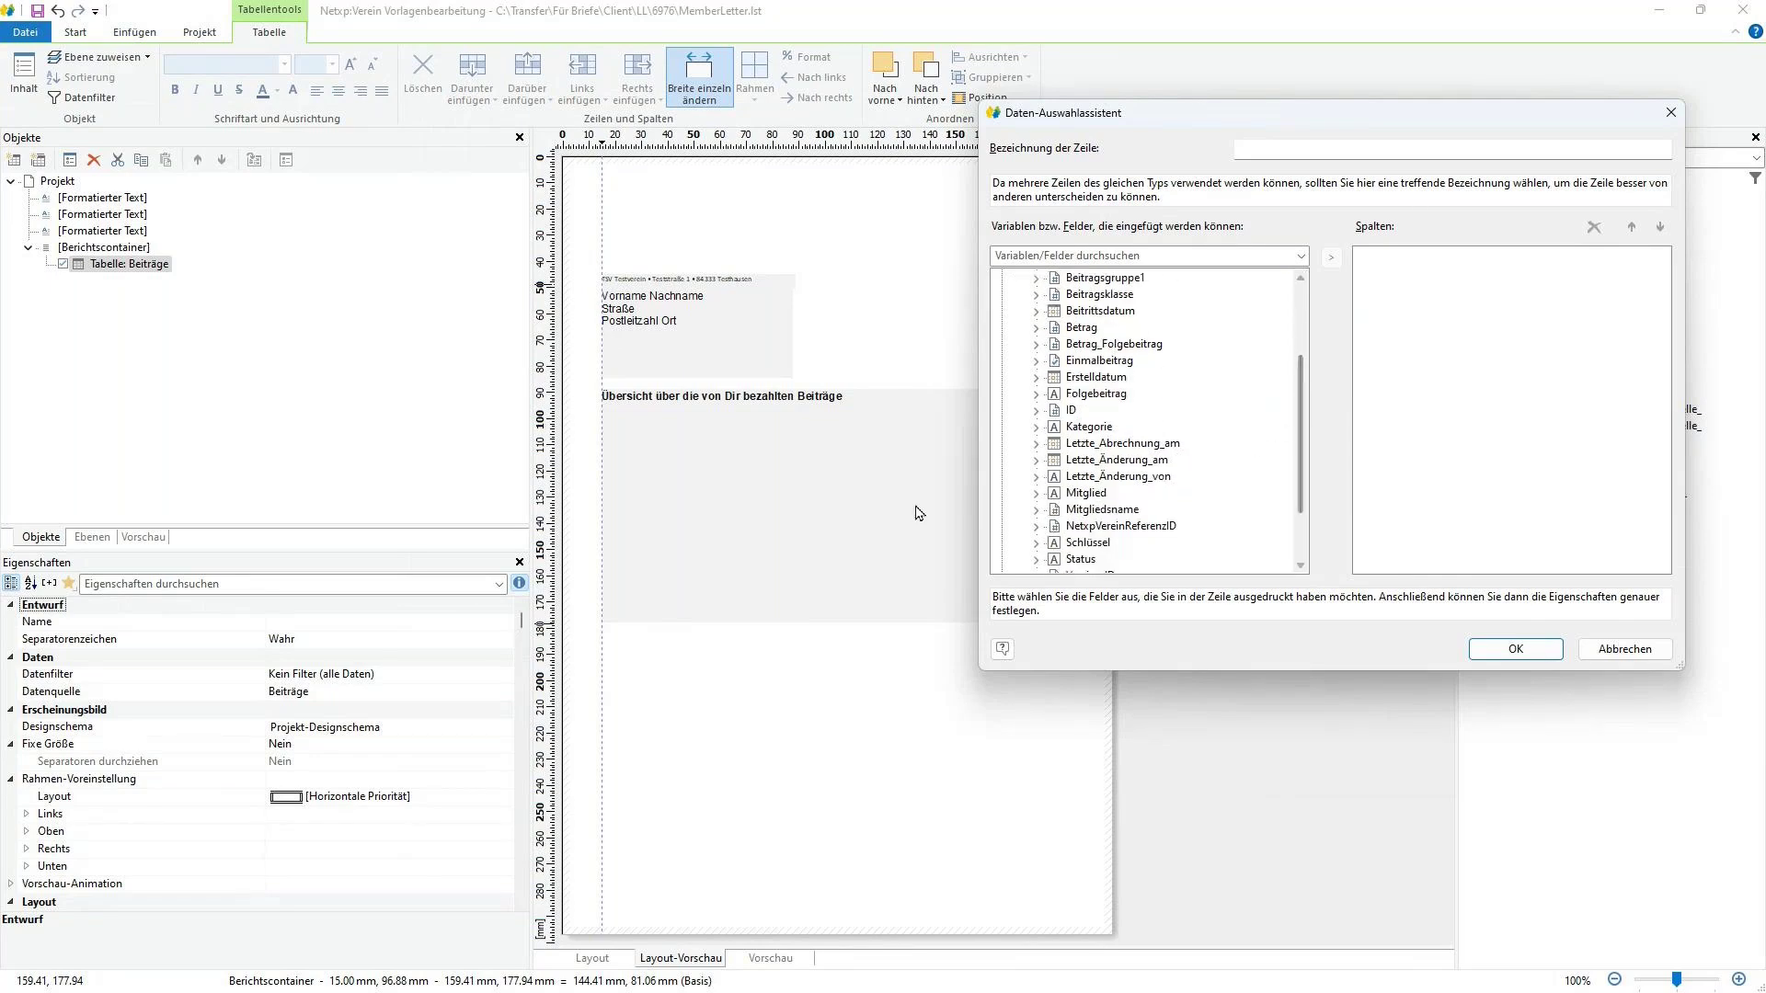
{"action": "double_click", "coordinate": [1085, 494]}
{"action": "left_click_drag", "start_coordinate": [1403, 258], "coordinate": [1187, 393]}
{"action": "left_click", "coordinate": [1037, 494]}
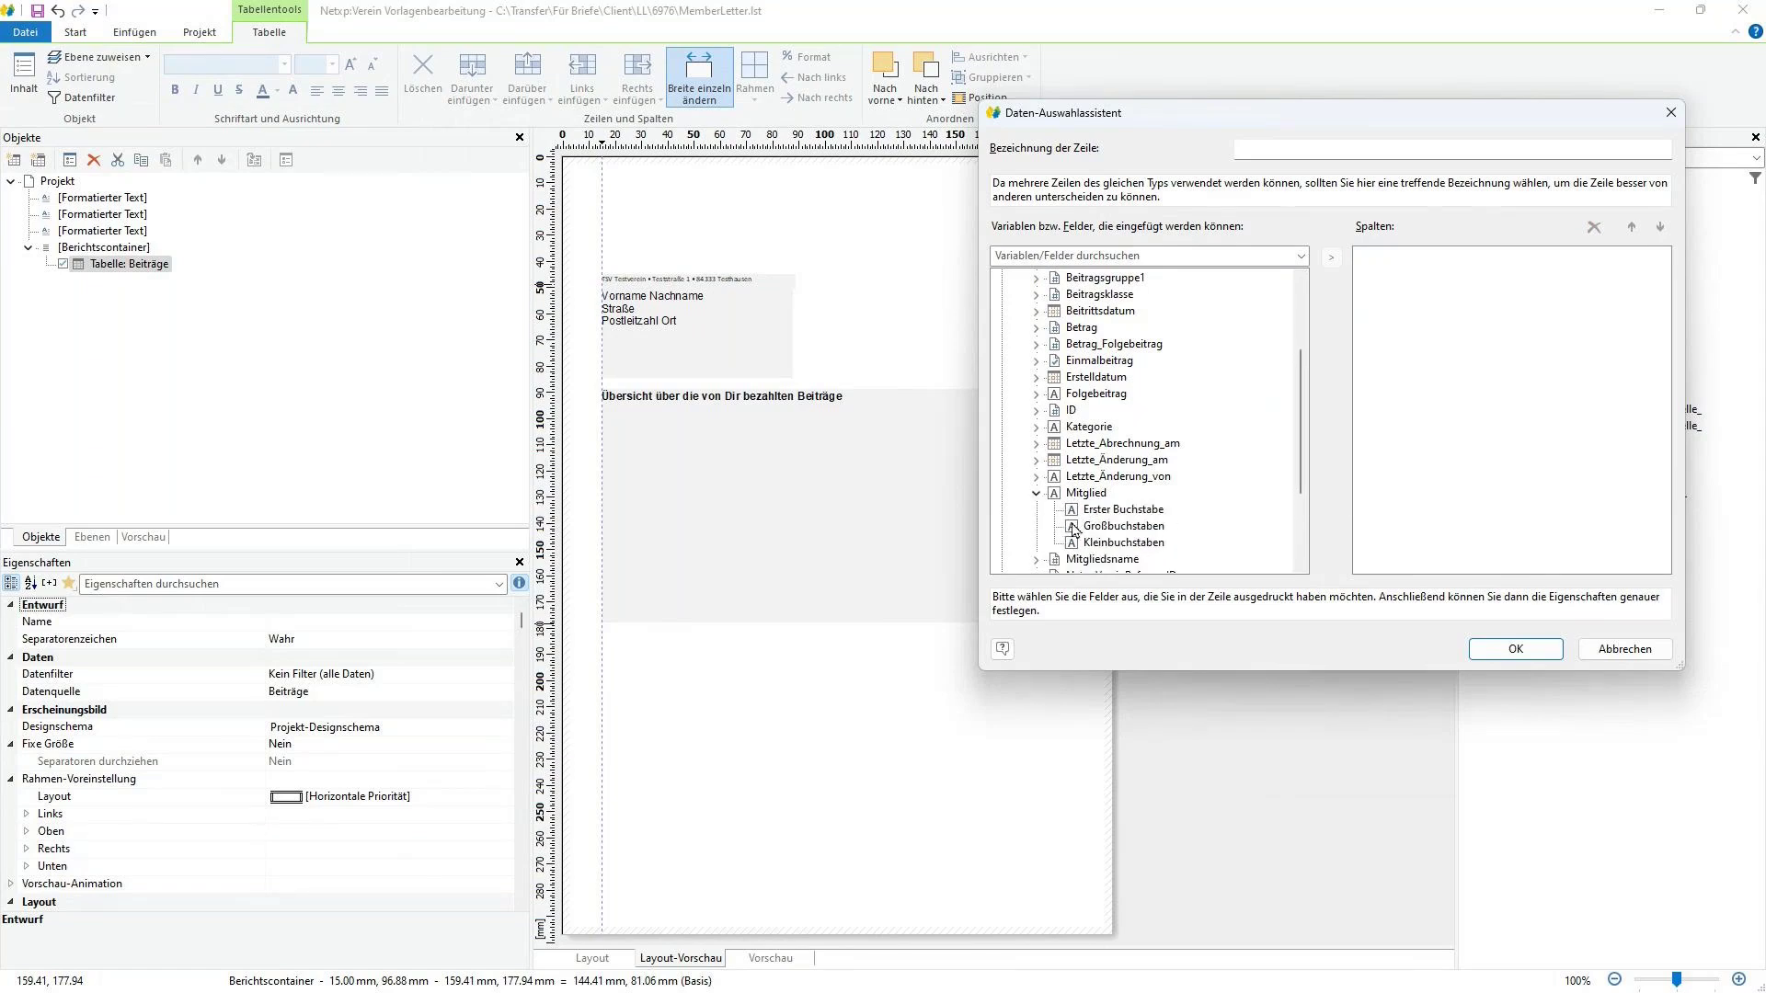
{"action": "left_click", "coordinate": [1037, 494]}
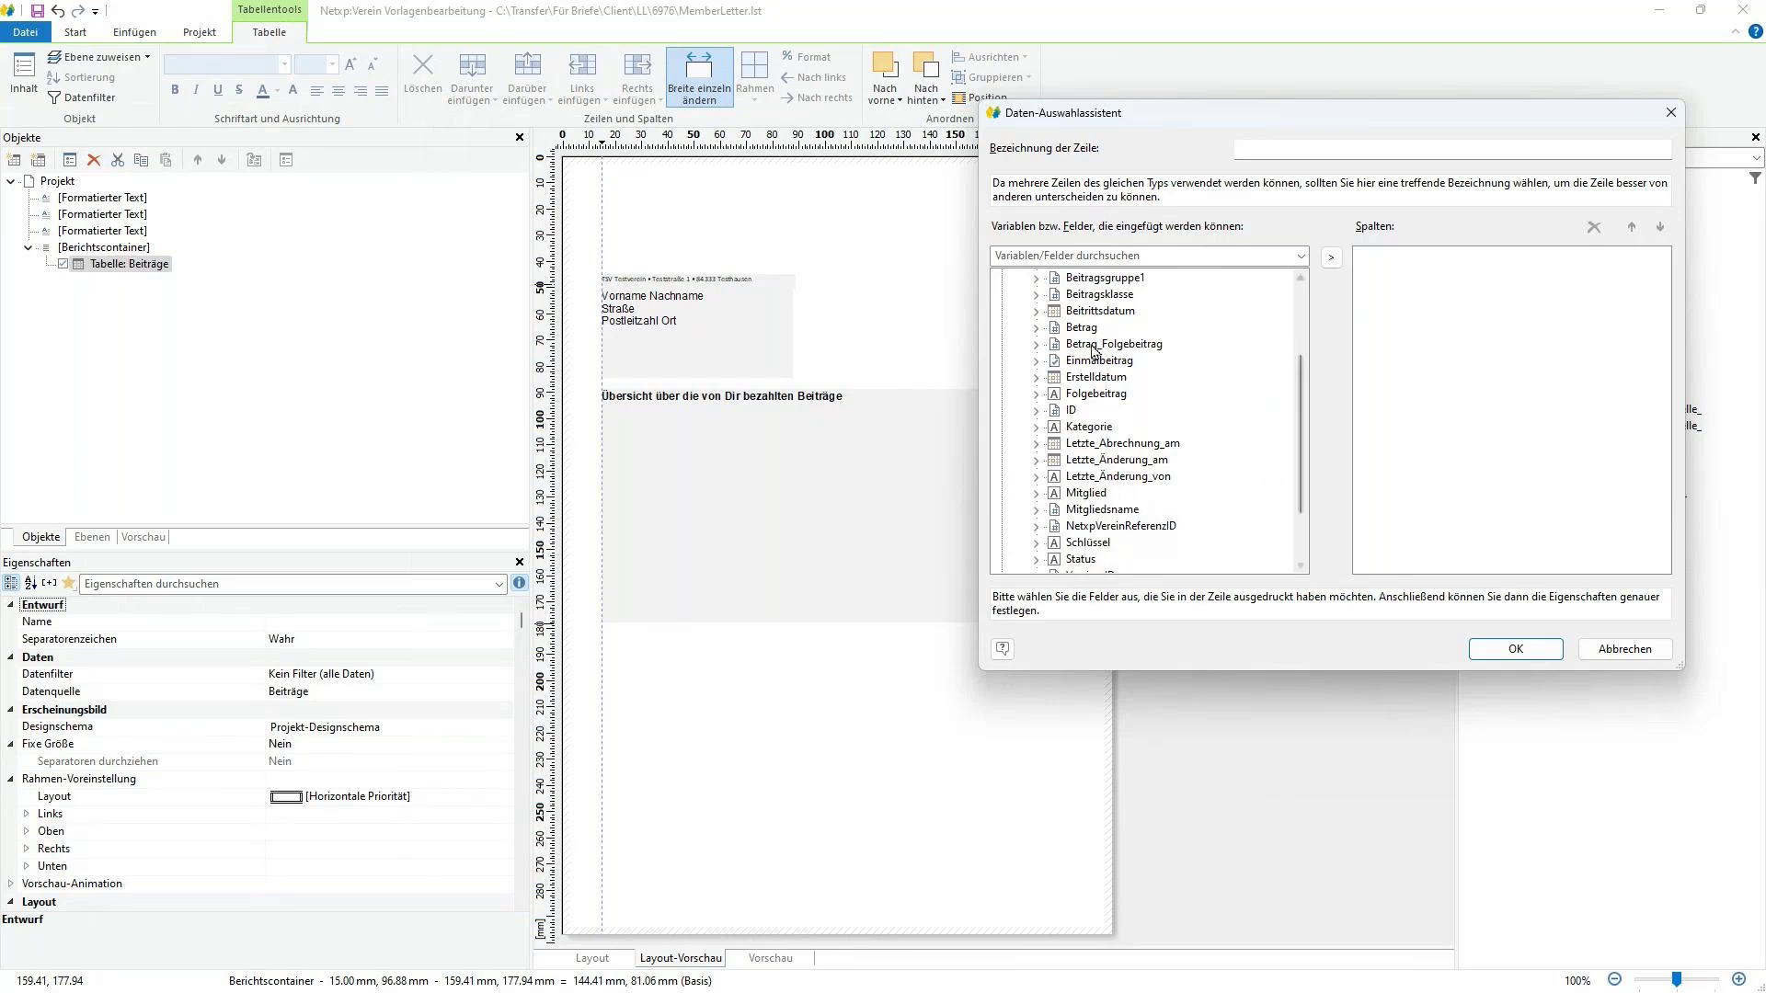
{"action": "left_click", "coordinate": [1331, 257]}
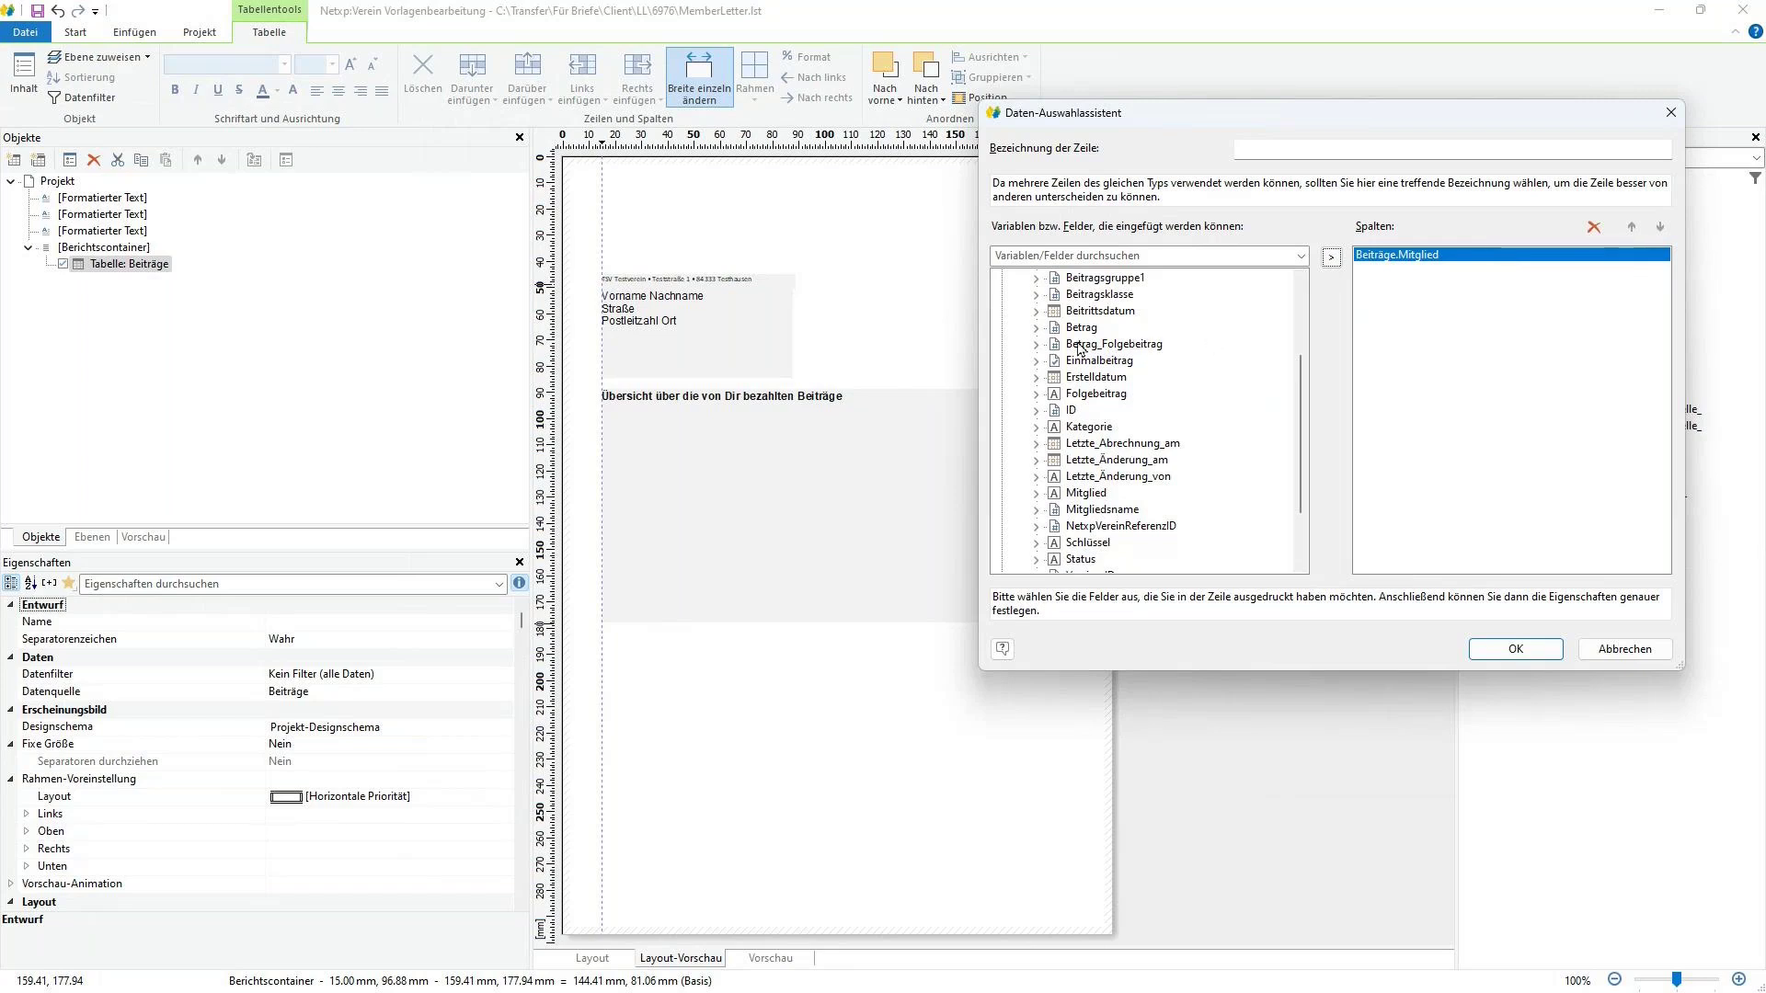
{"action": "left_click", "coordinate": [1078, 297]}
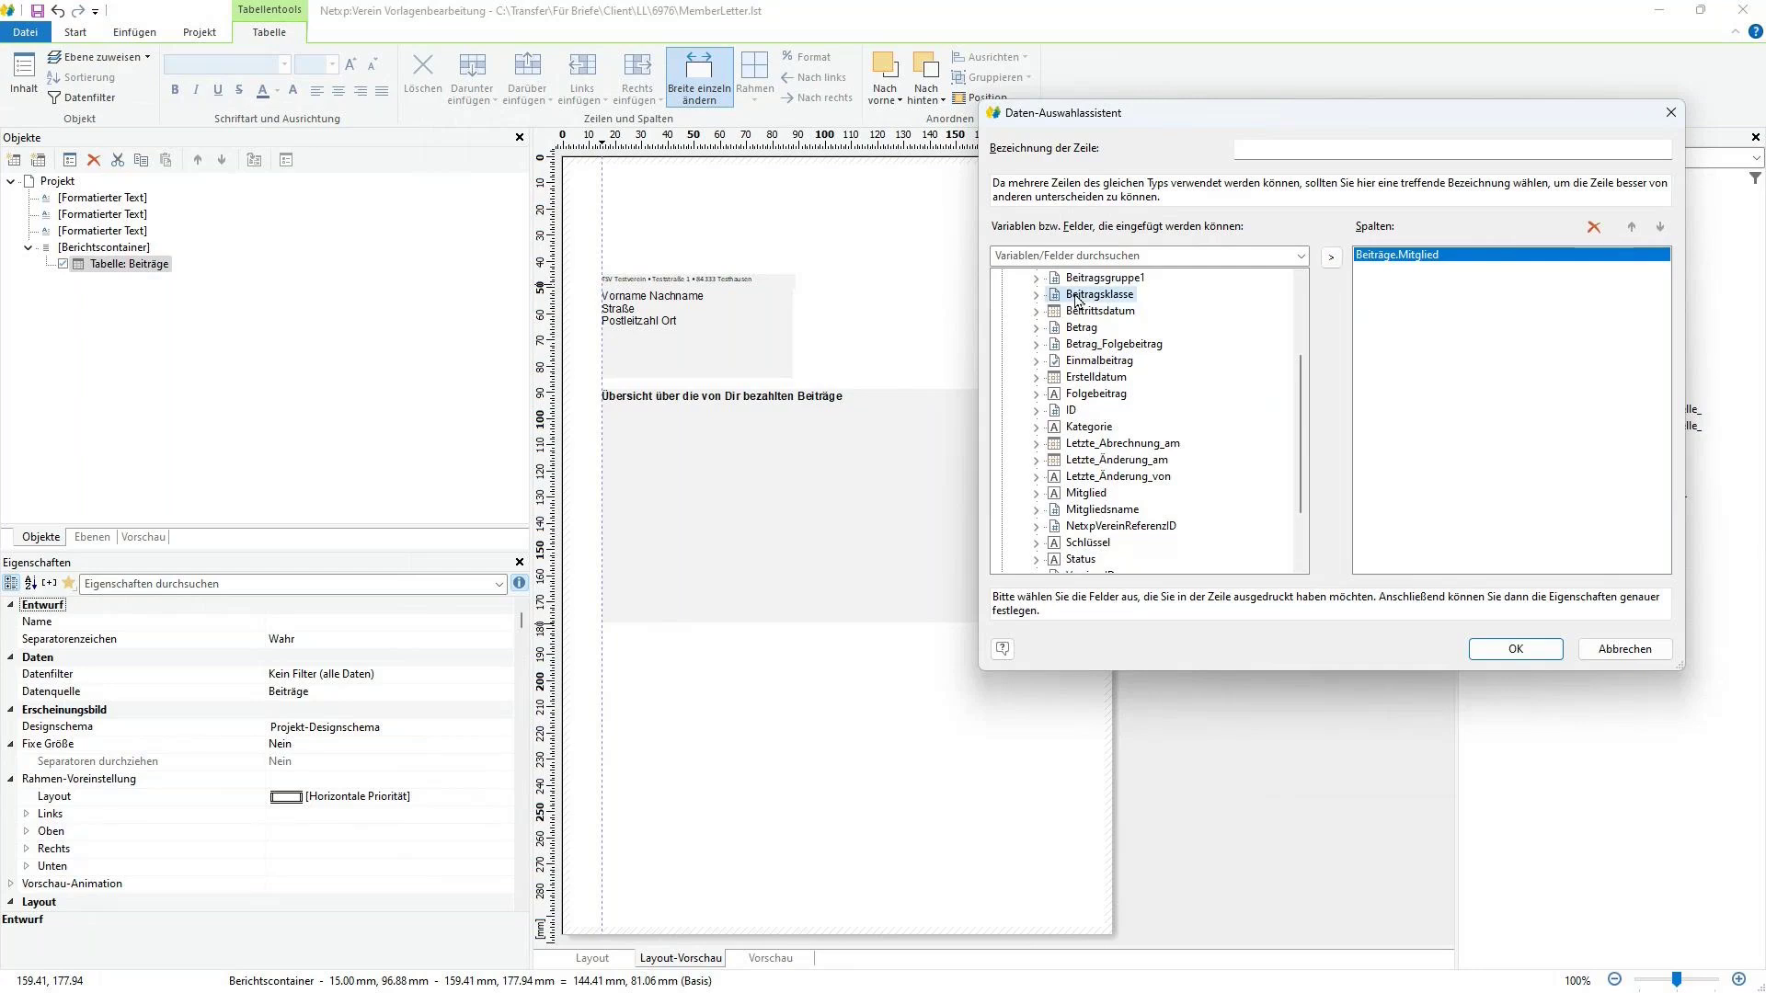
{"action": "left_click", "coordinate": [1331, 257]}
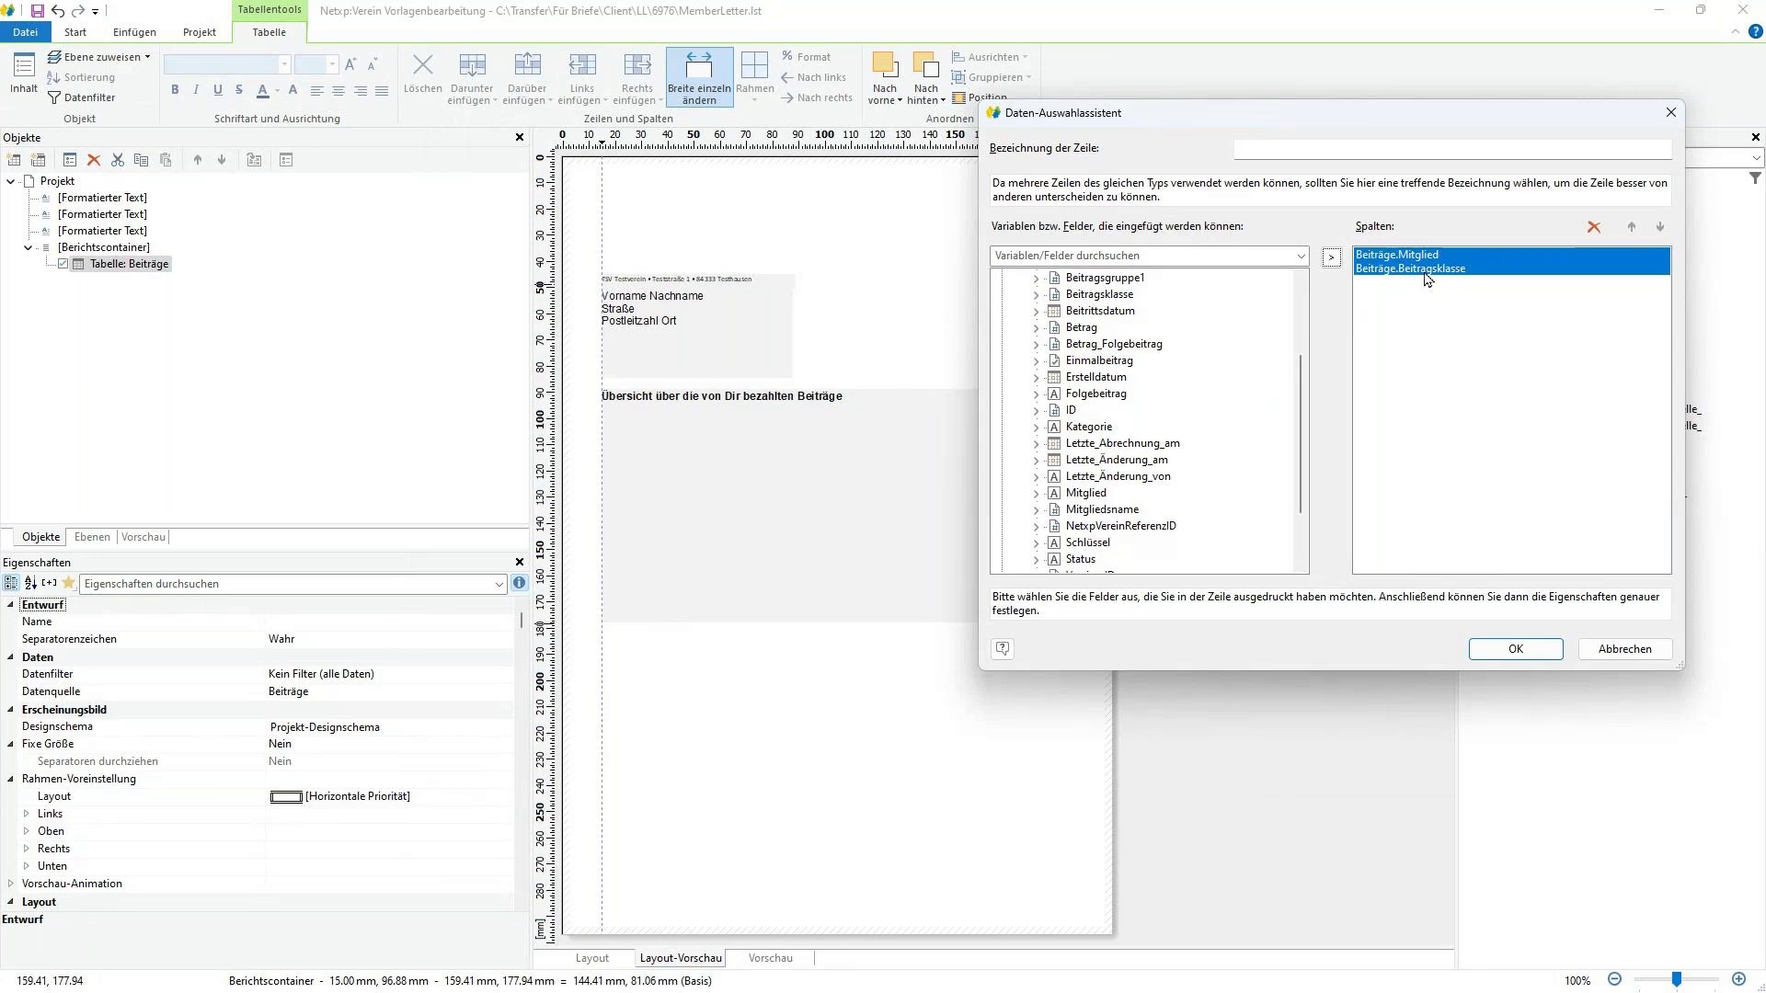
{"action": "left_click", "coordinate": [1085, 329]}
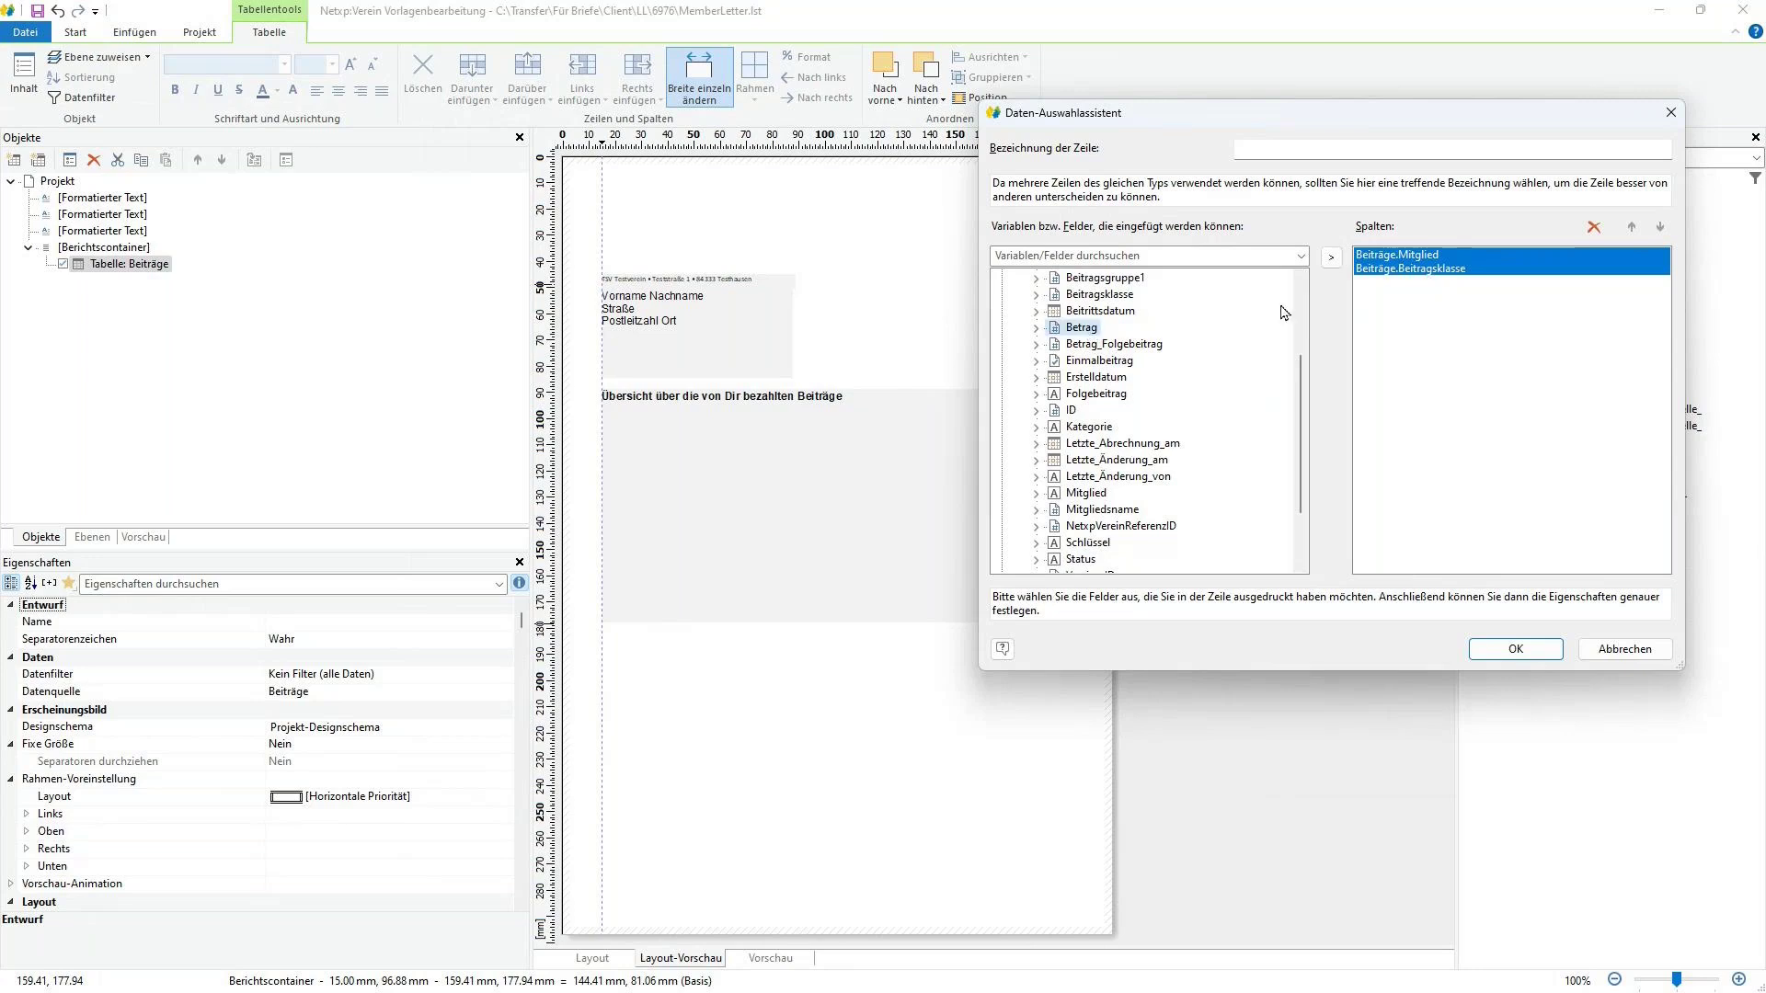
{"action": "left_click", "coordinate": [1331, 257]}
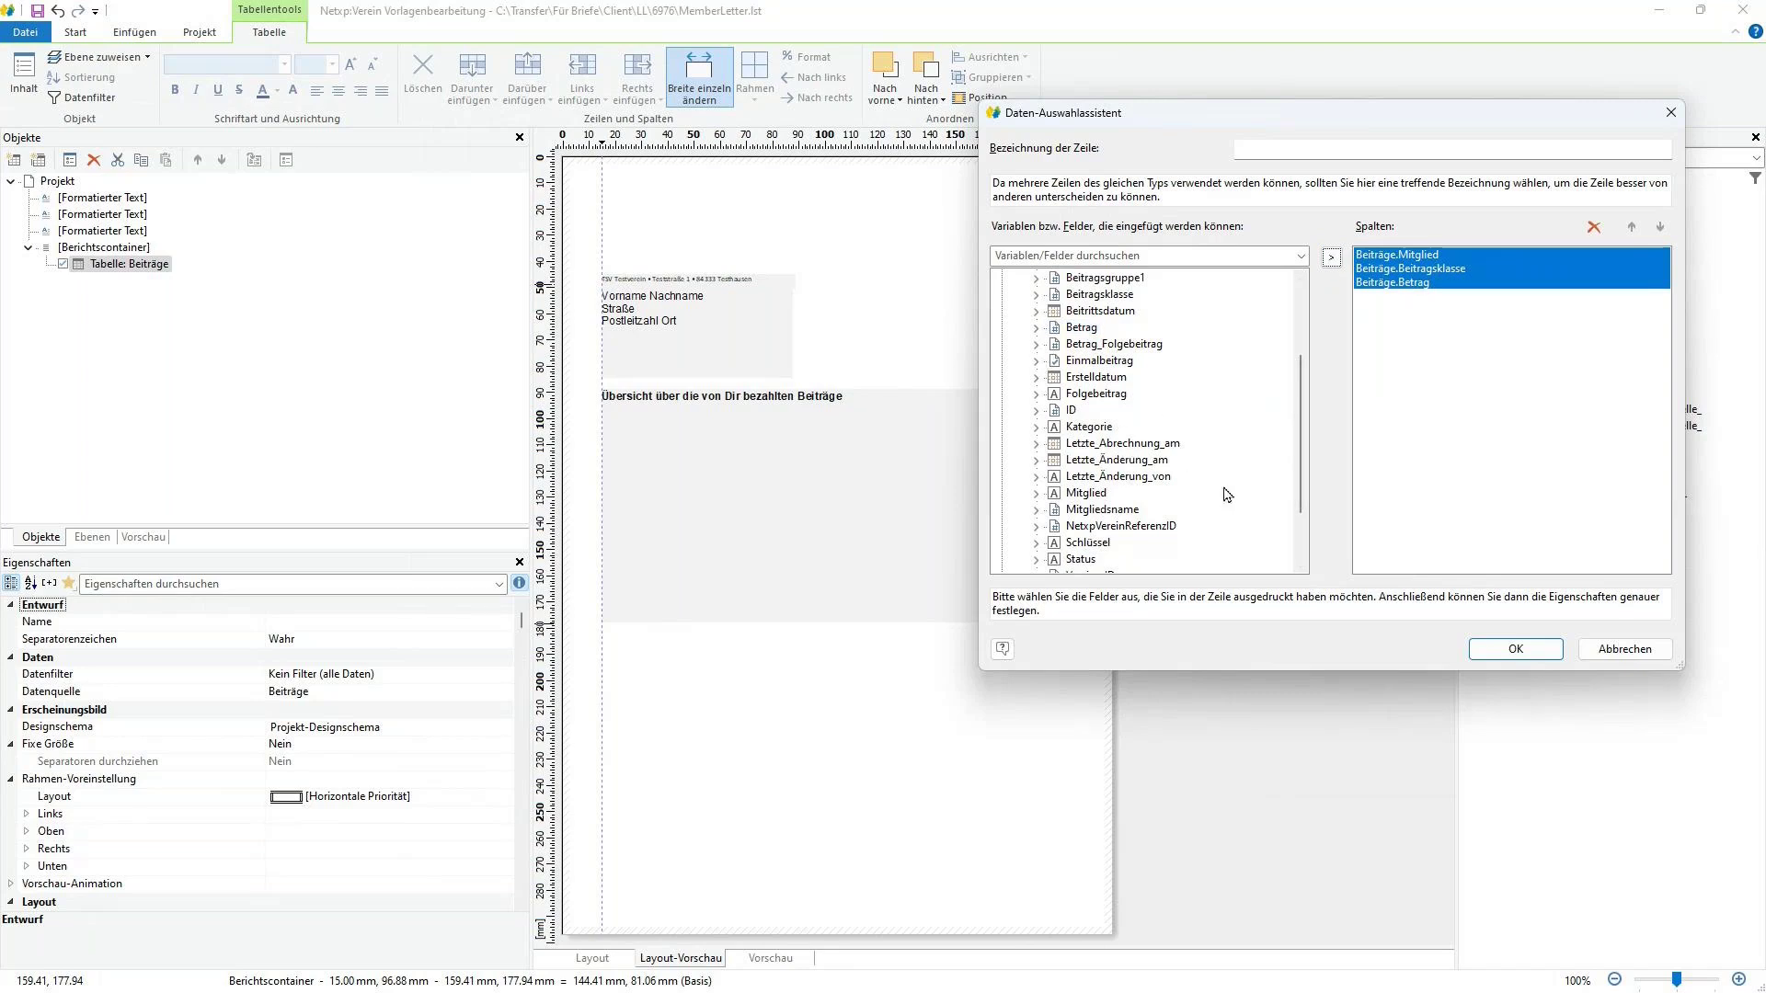
- Add the Beiträge field Abrechnungszeitraum as the fourth column and confirm the column selection to create the table
{"action": "left_click_drag", "start_coordinate": [1301, 455], "coordinate": [1300, 398]}
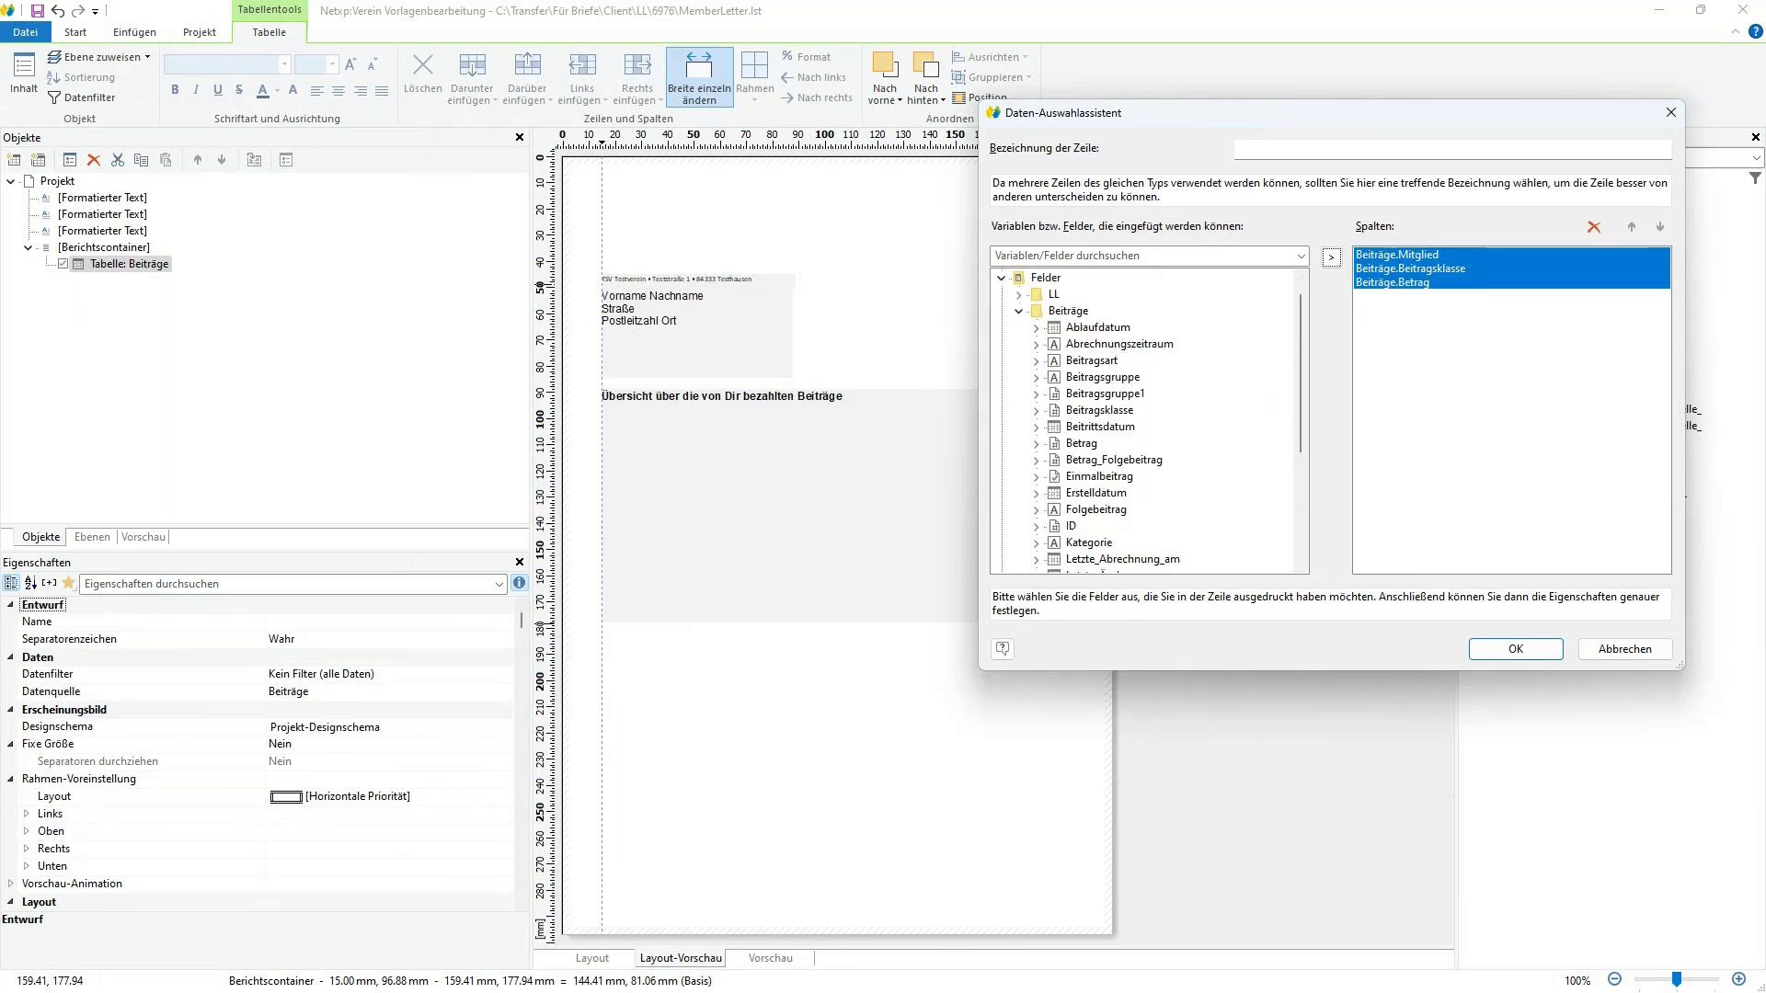
{"action": "scroll", "coordinate": [1132, 460], "scroll_direction": "down", "scroll_amount": 4}
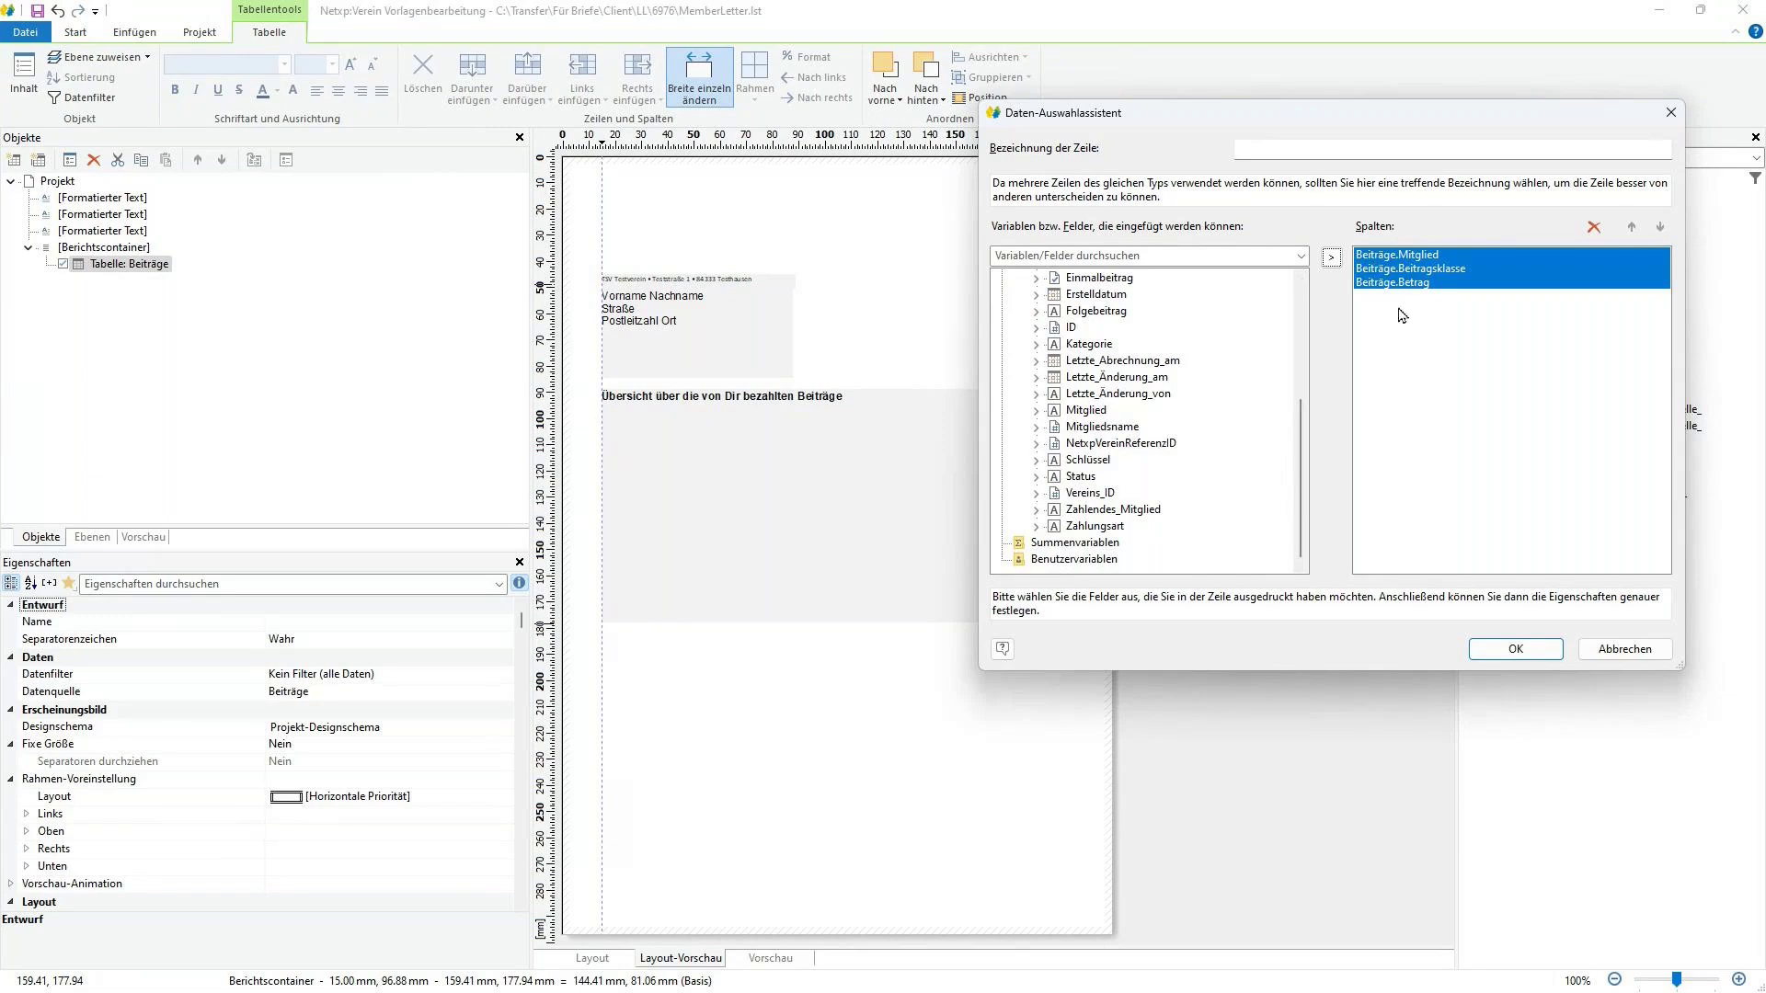
{"action": "scroll", "coordinate": [1261, 445], "scroll_direction": "up", "scroll_amount": 5}
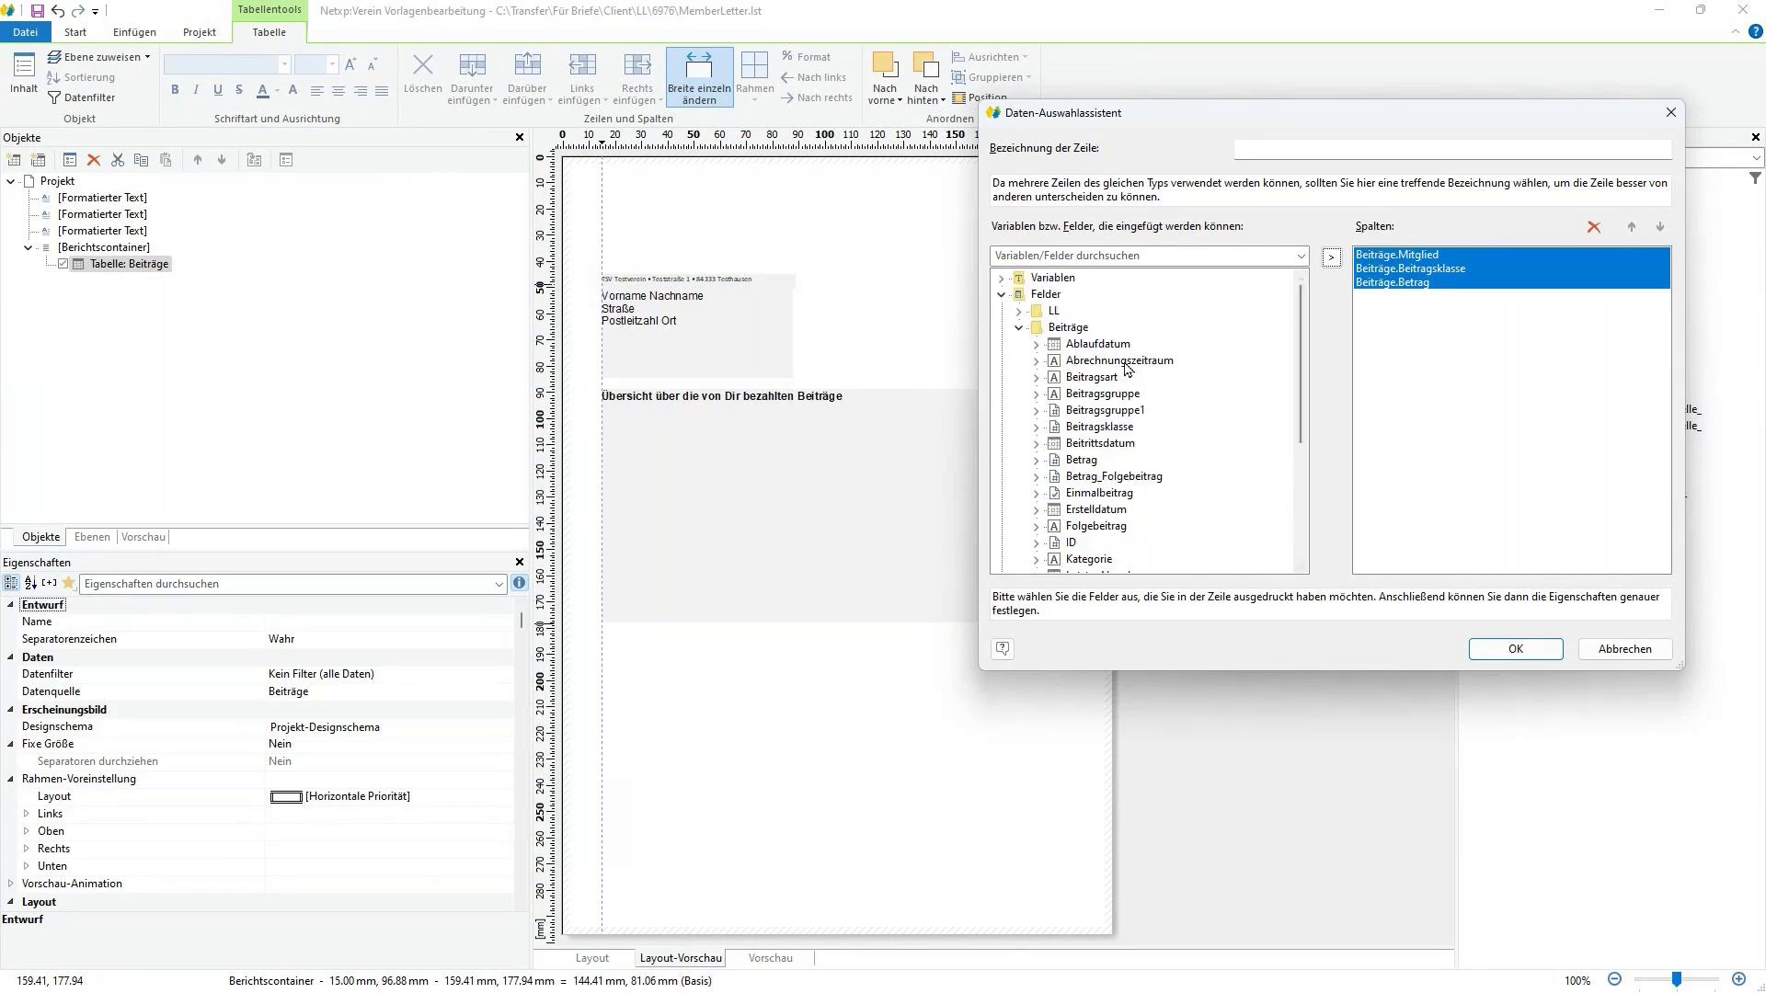
{"action": "left_click", "coordinate": [1128, 364]}
{"action": "left_click", "coordinate": [1332, 257]}
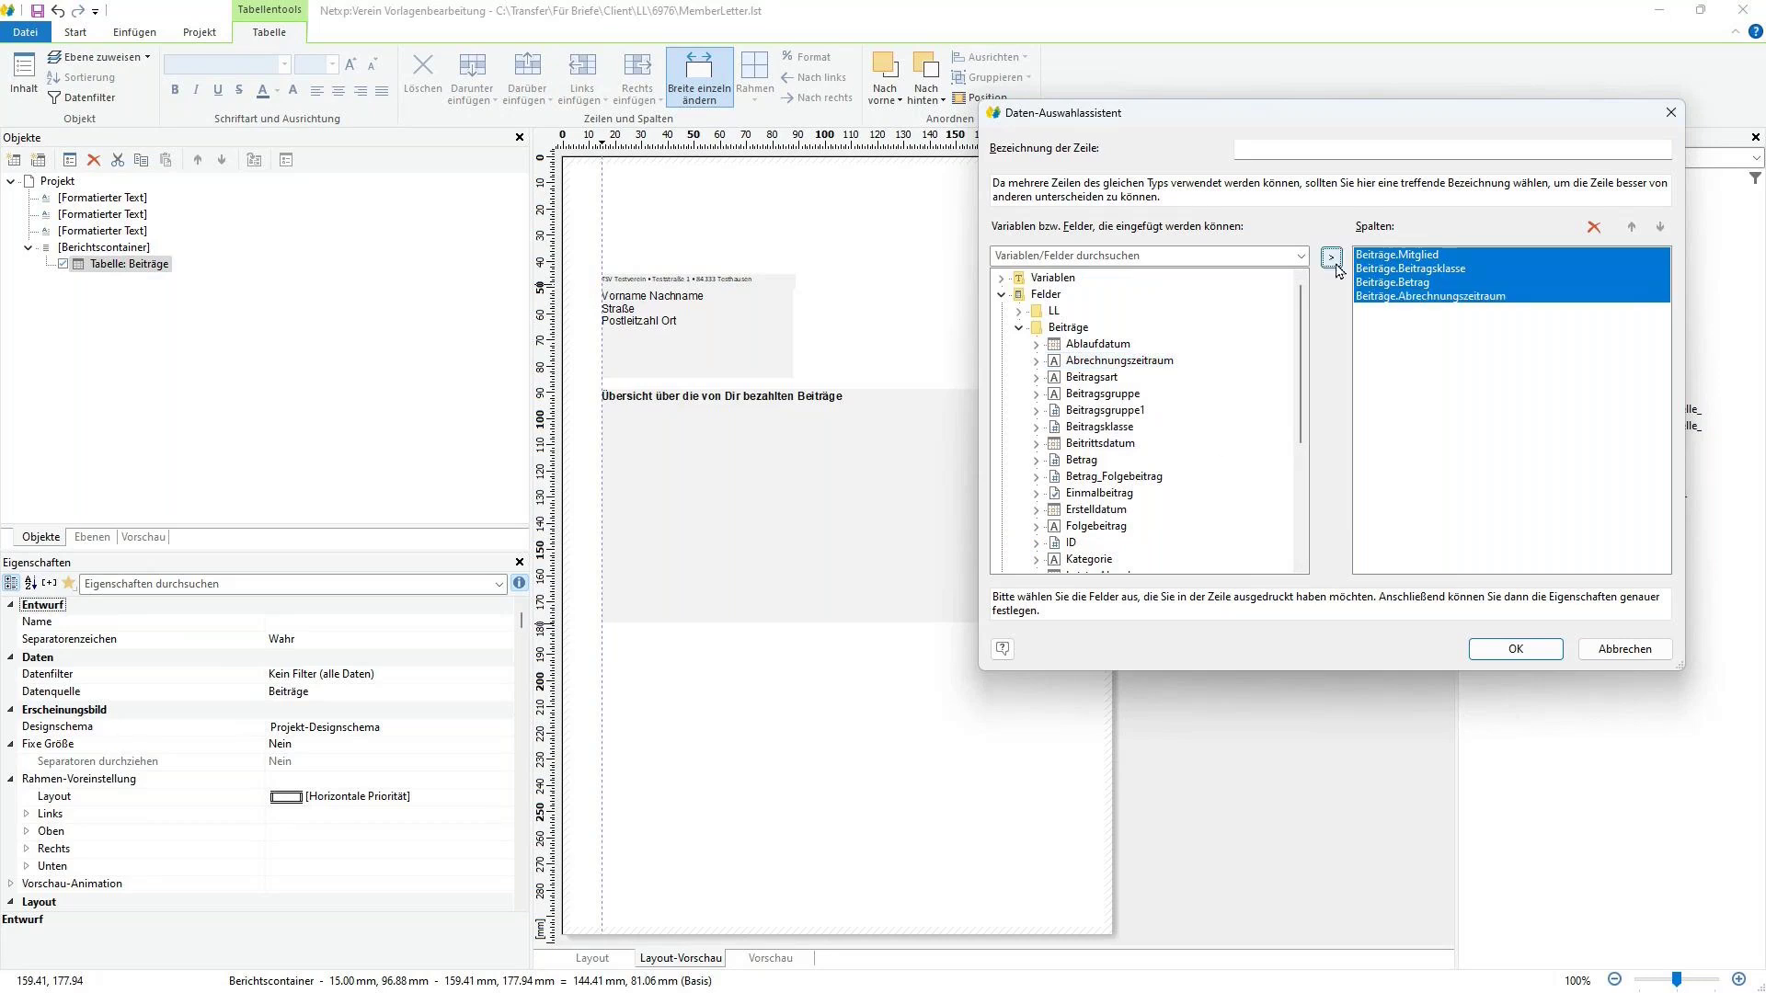
{"action": "left_click", "coordinate": [1512, 649]}
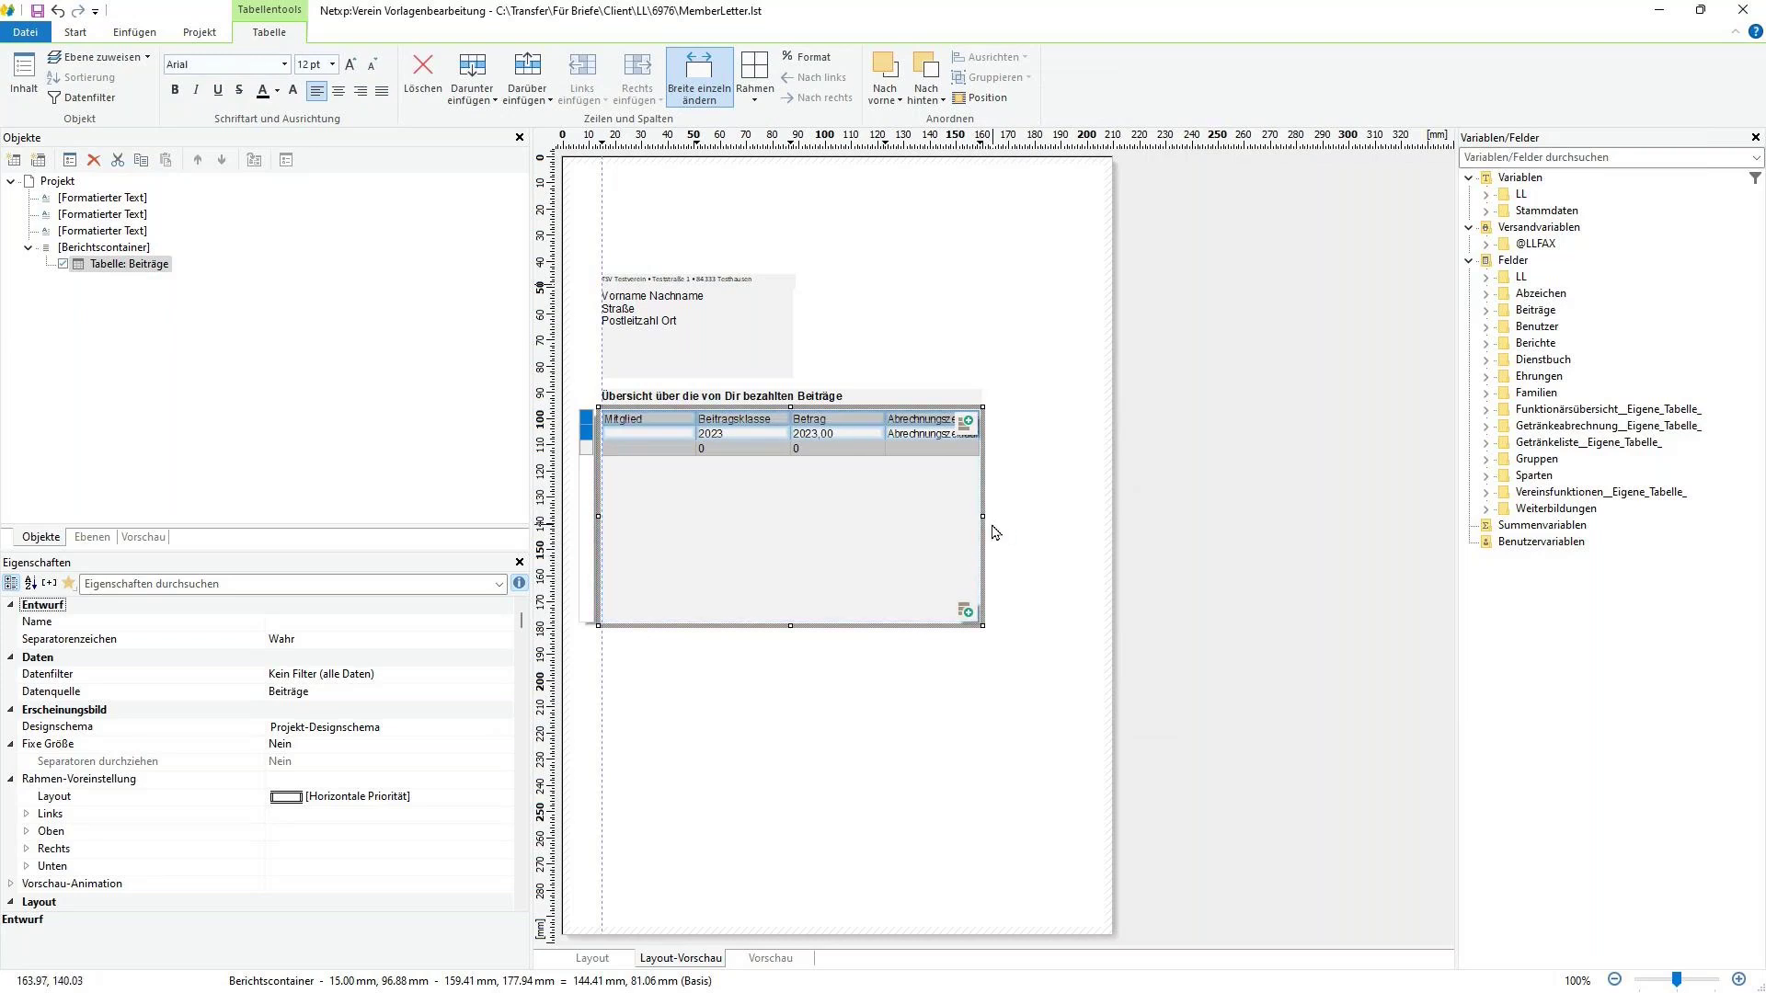
- Widen the report container to about 180 mm and adjust the column borders, extending Abrechnungszeitraum, widening Beitragsklasse and narrowing Betrag
{"action": "left_click_drag", "start_coordinate": [983, 516], "coordinate": [1077, 520]}
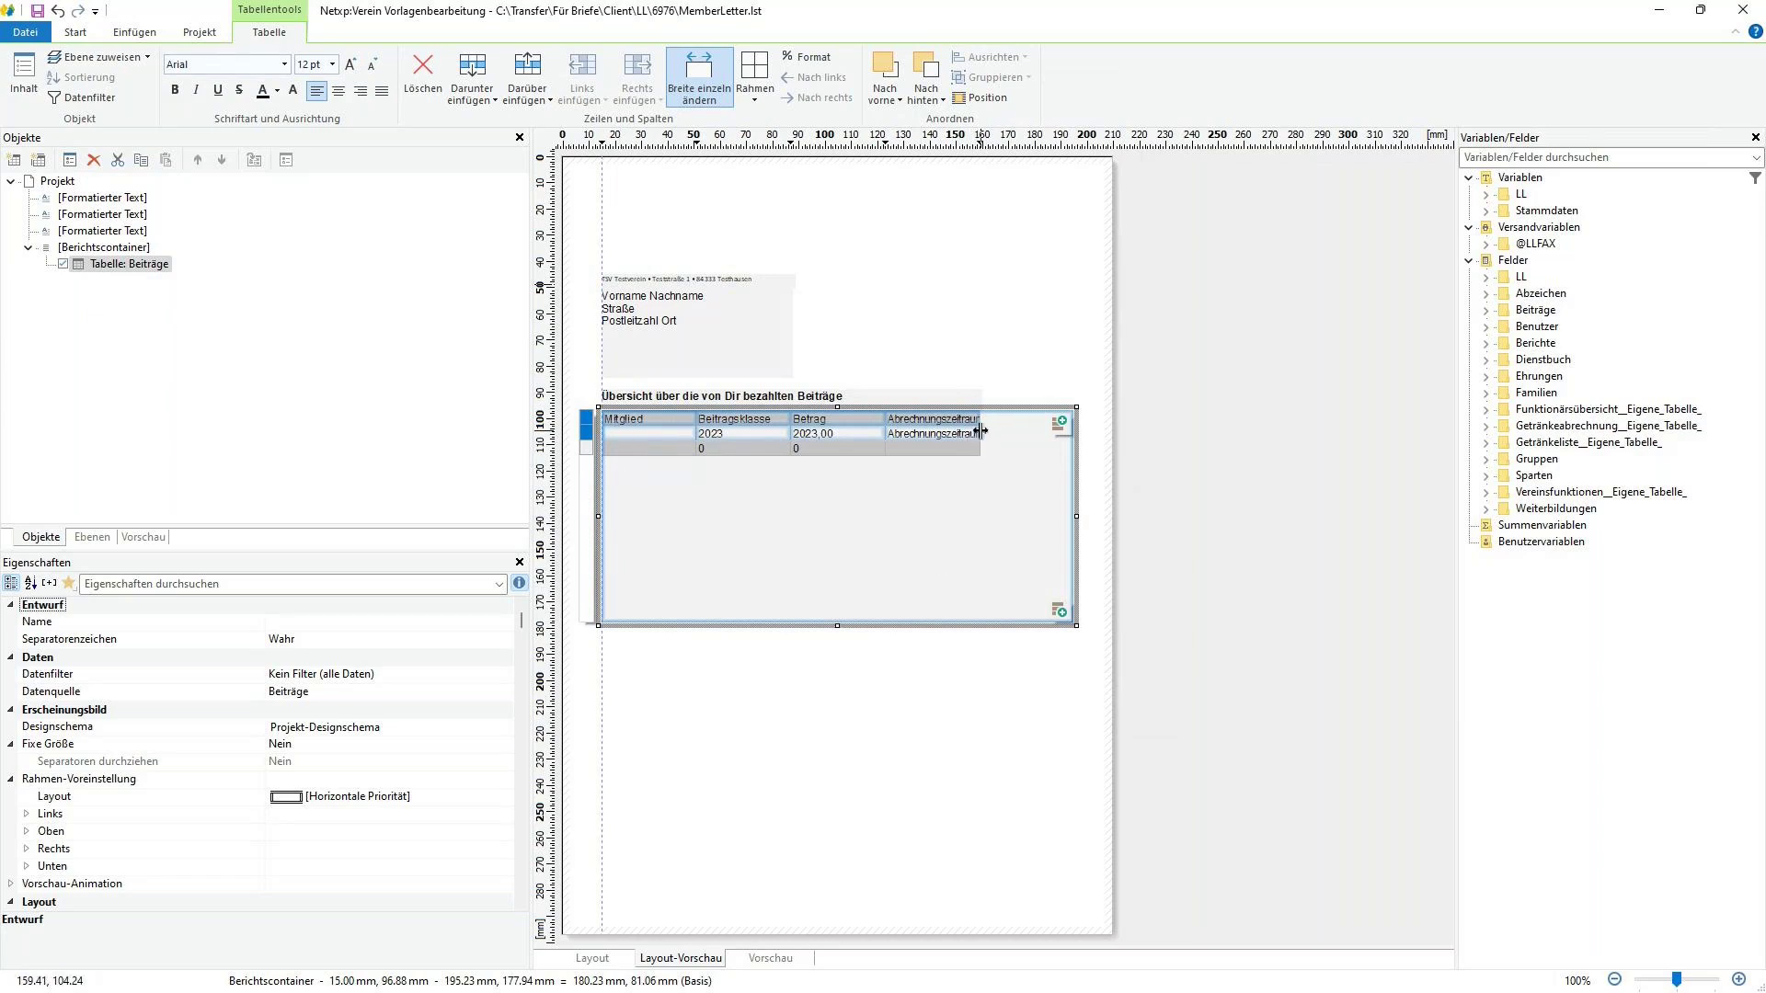
{"action": "left_click_drag", "start_coordinate": [982, 431], "coordinate": [1053, 432]}
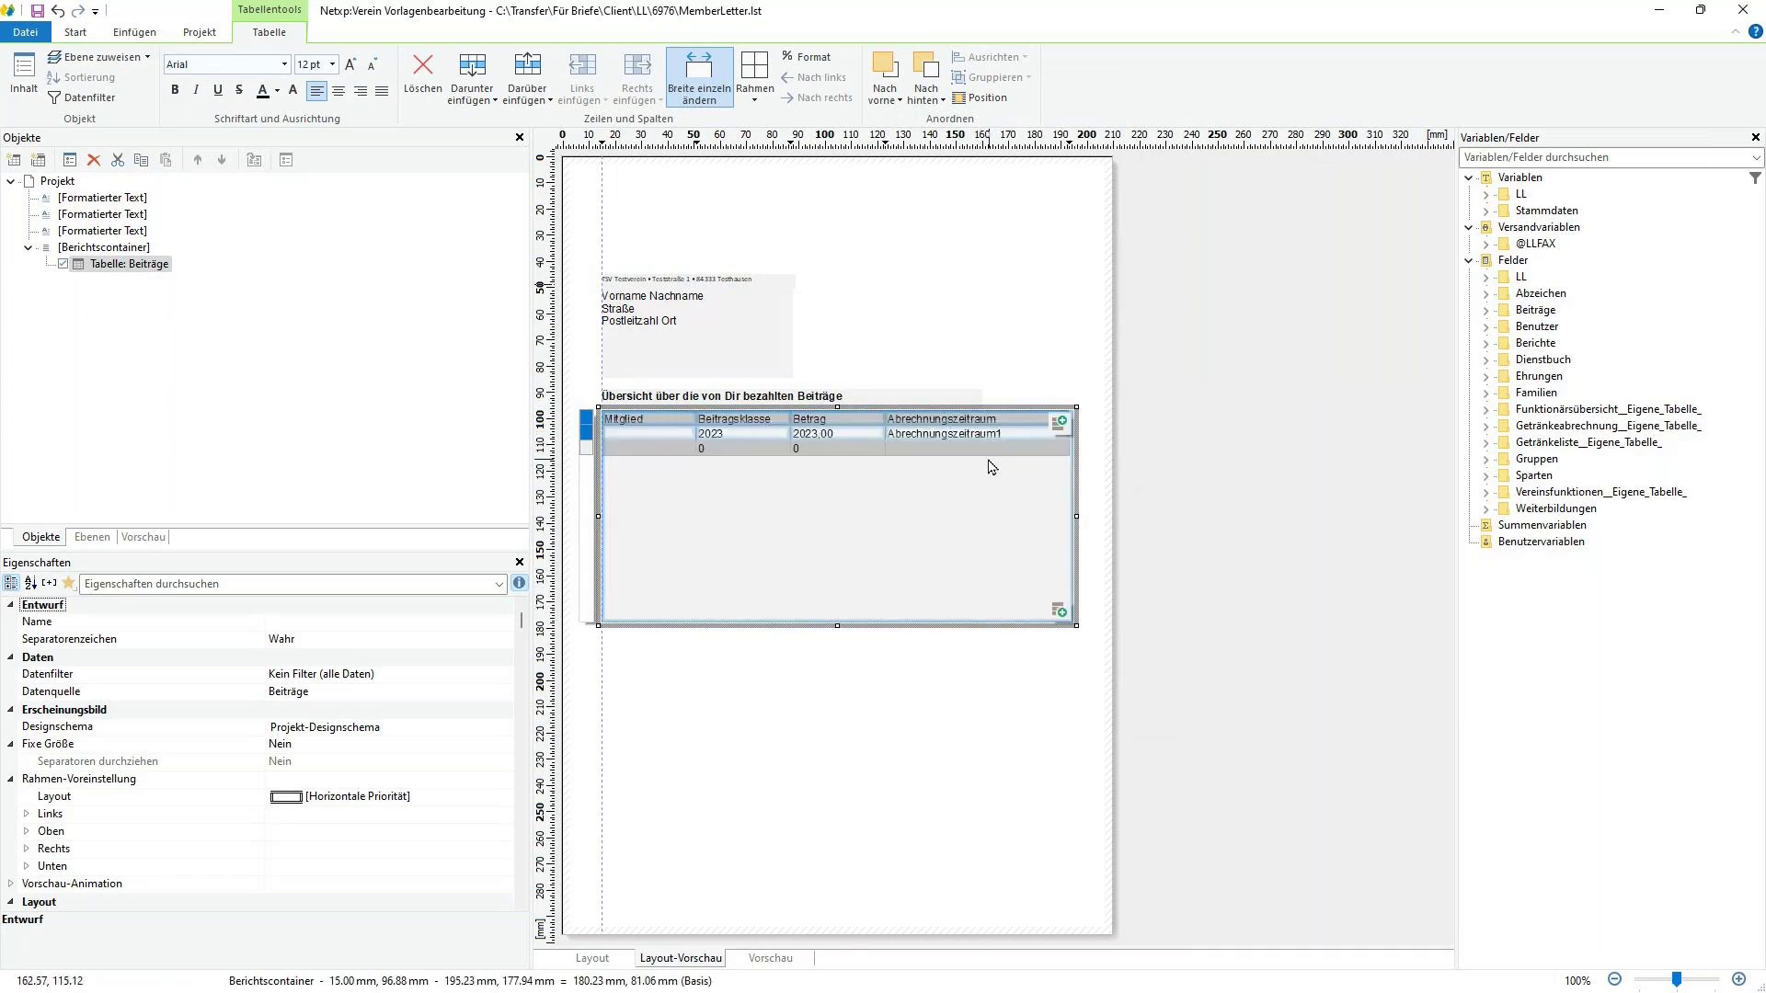
{"action": "left_click_drag", "start_coordinate": [883, 436], "coordinate": [915, 436]}
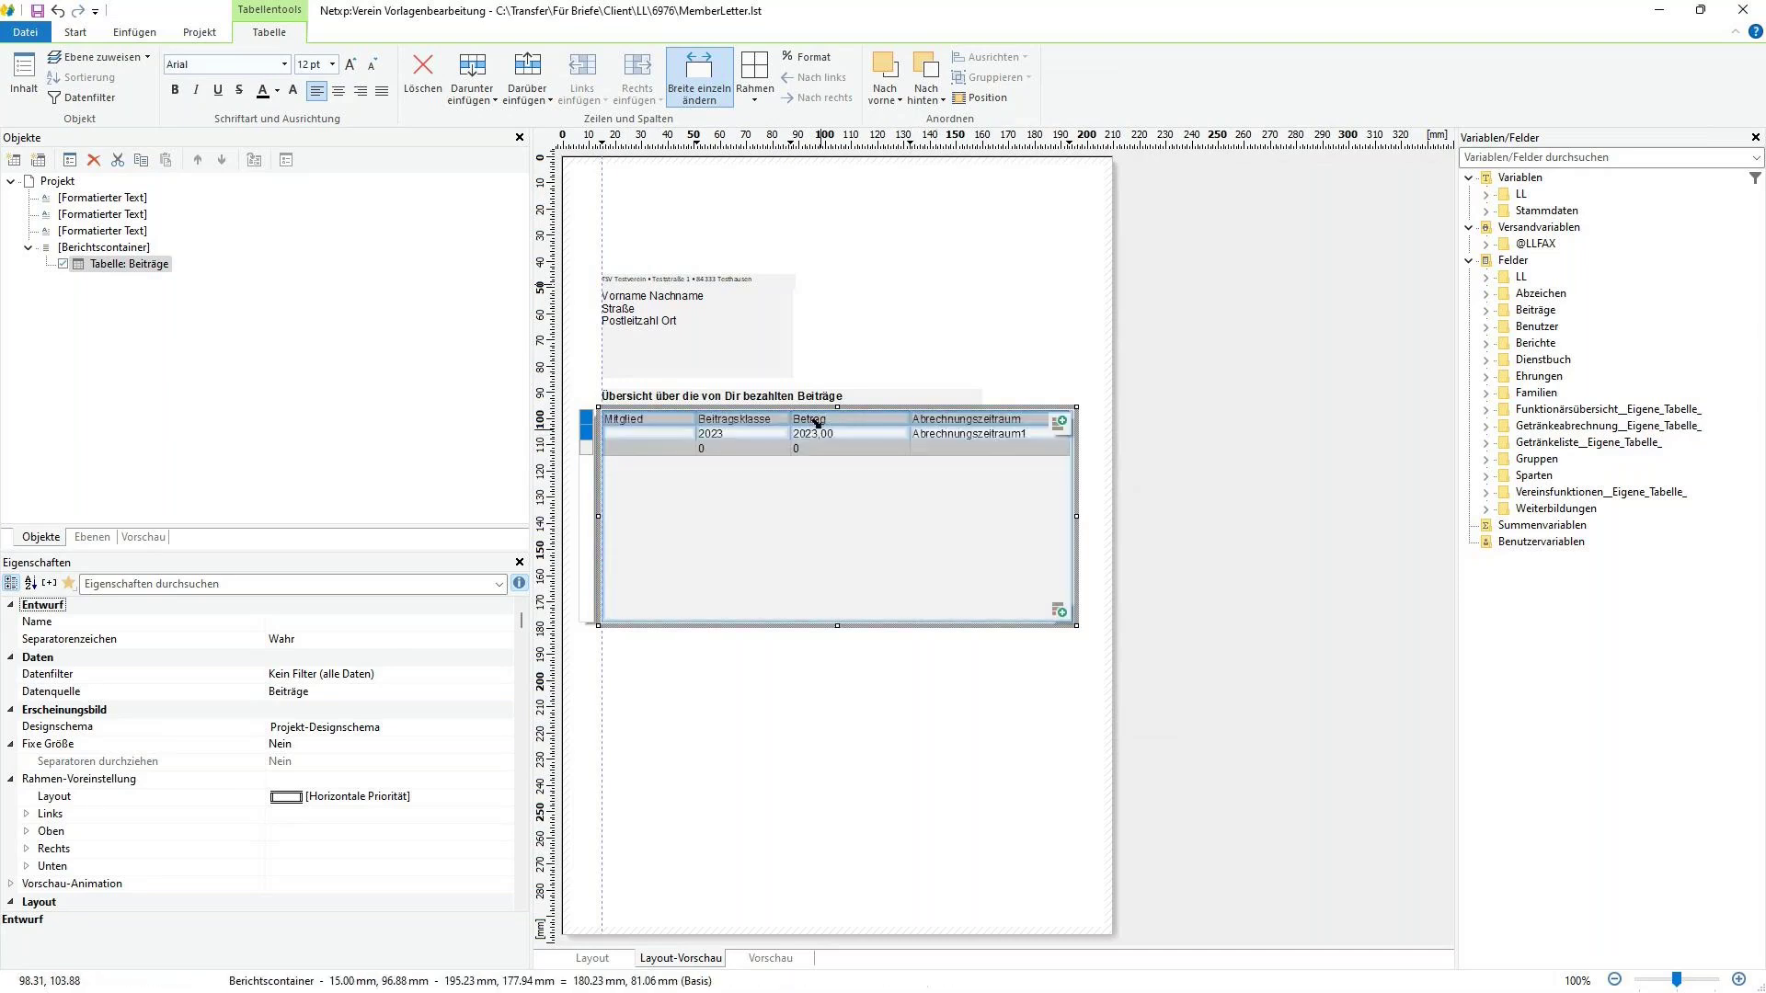
{"action": "left_click_drag", "start_coordinate": [791, 425], "coordinate": [854, 419]}
{"action": "left_click_drag", "start_coordinate": [697, 430], "coordinate": [704, 429]}
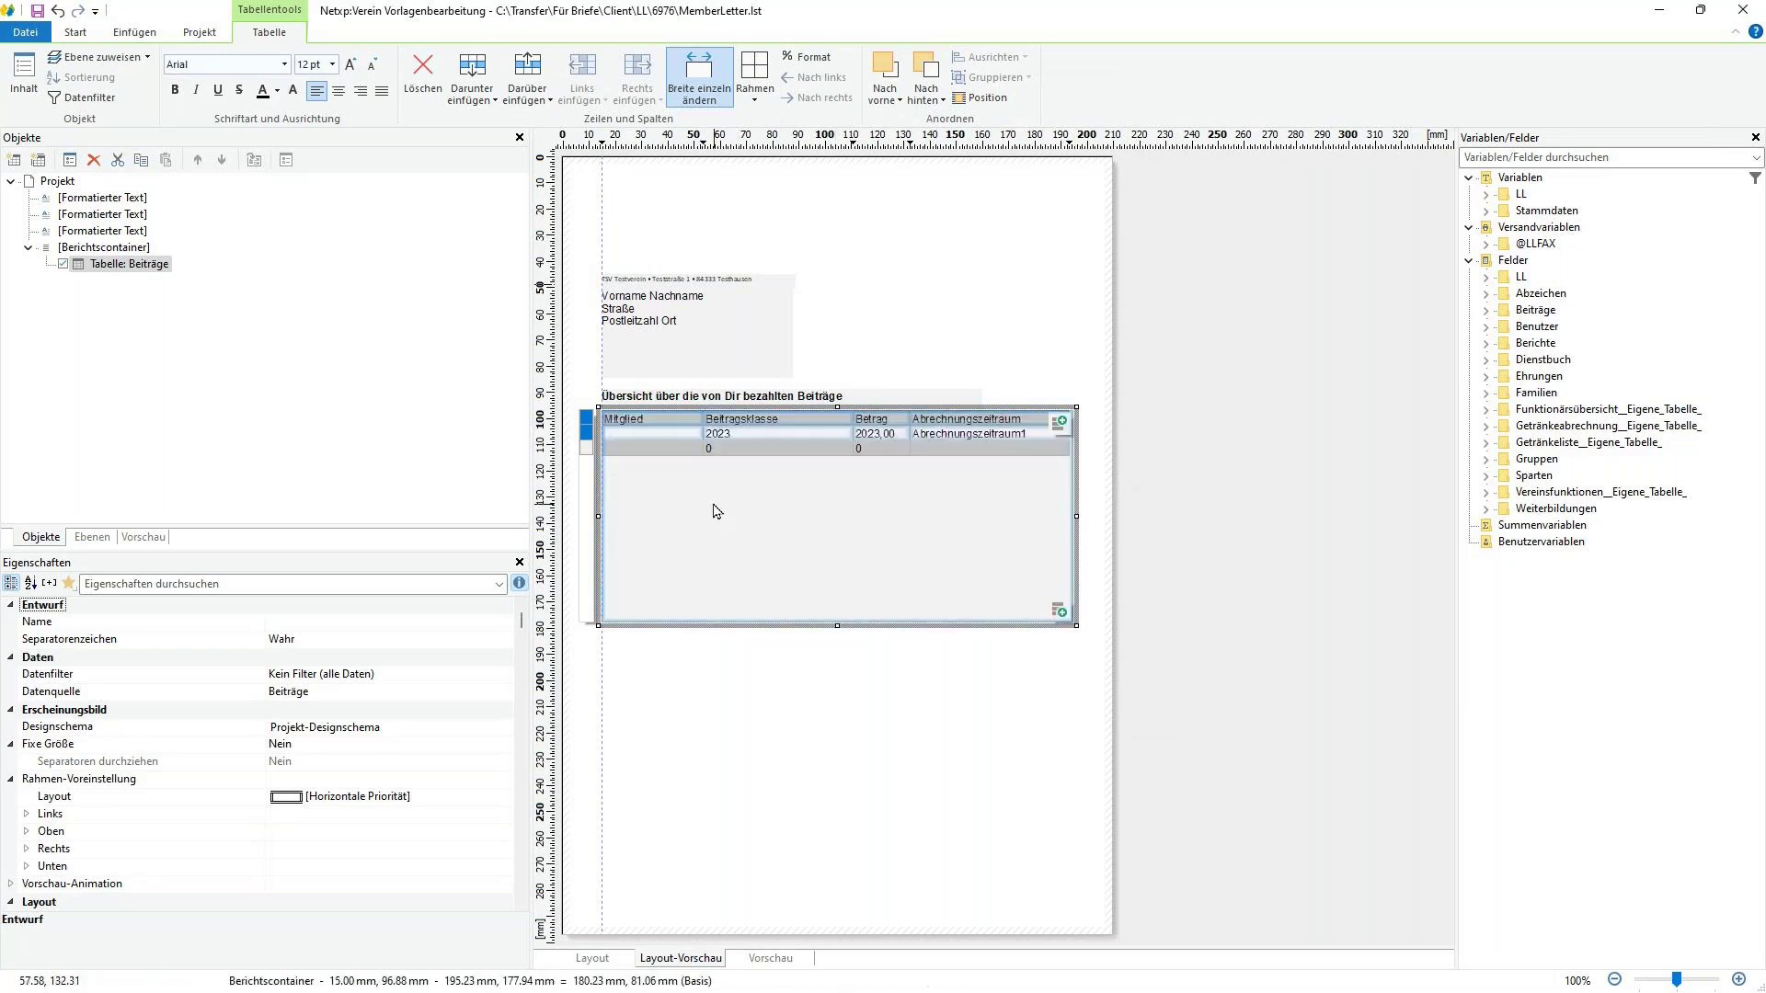
{"action": "left_click", "coordinate": [874, 702]}
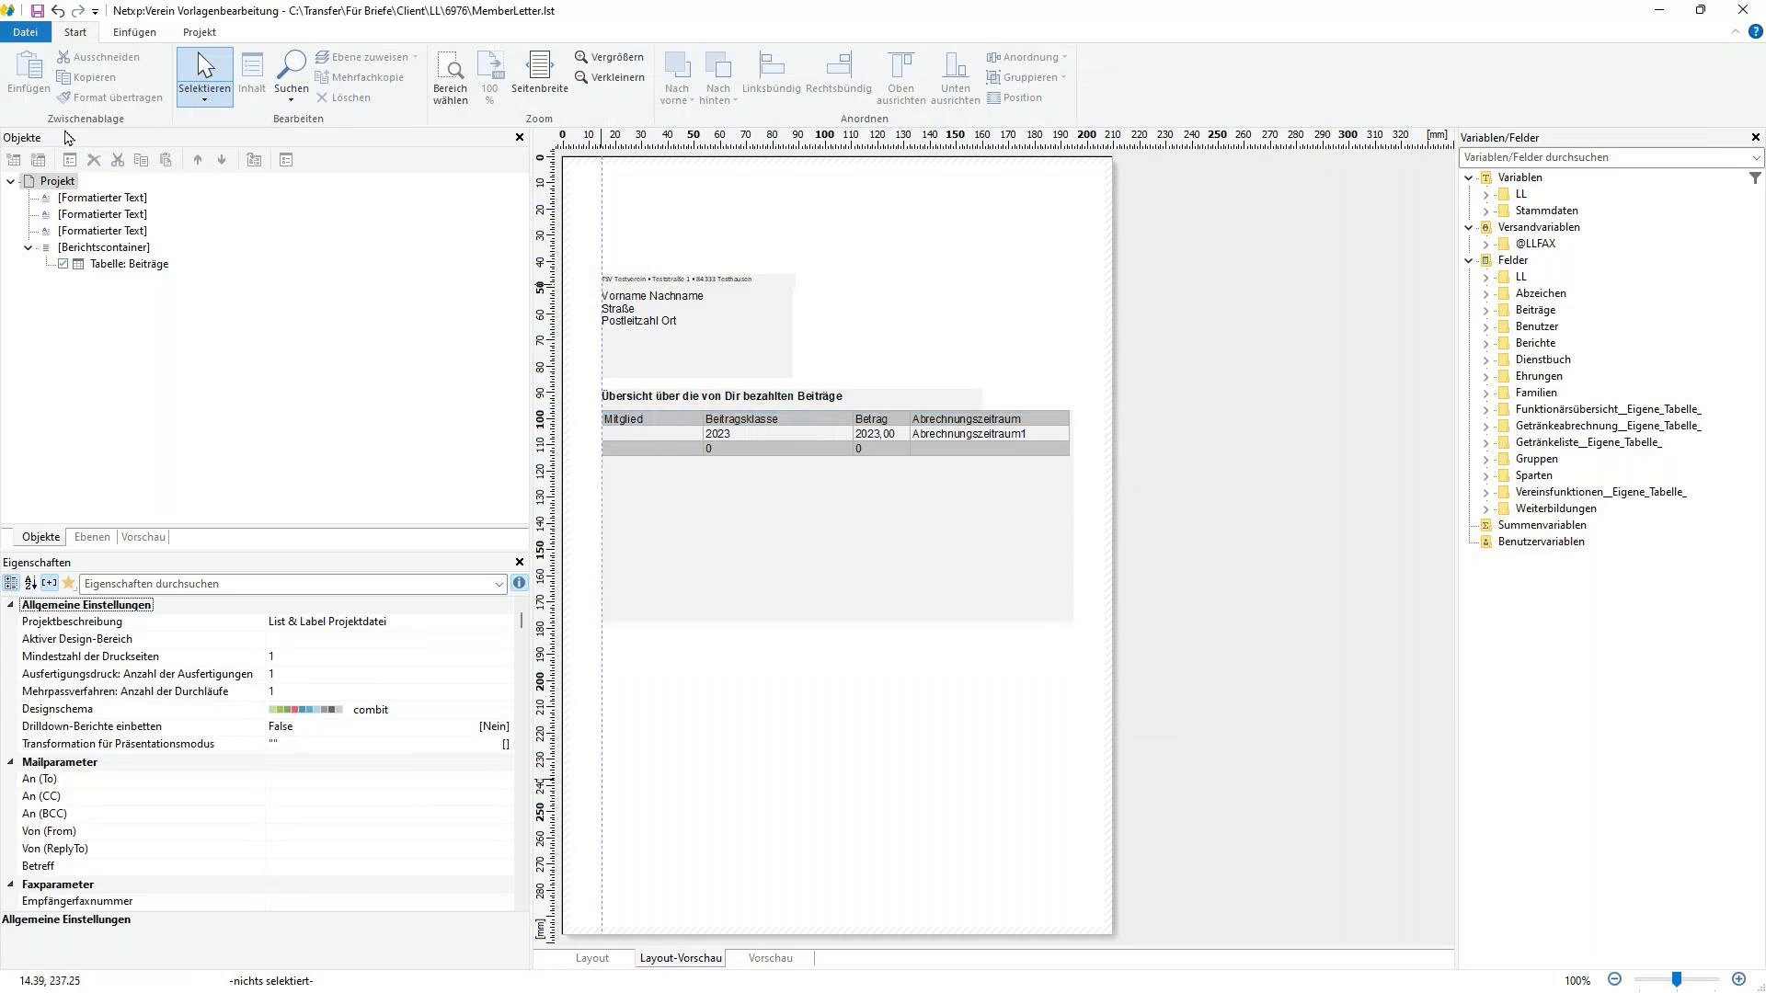
- Save the letter template and close the layout editor, keeping the template name Seminar 21.12.2023
{"action": "left_click", "coordinate": [38, 12]}
{"action": "left_click", "coordinate": [1743, 11]}
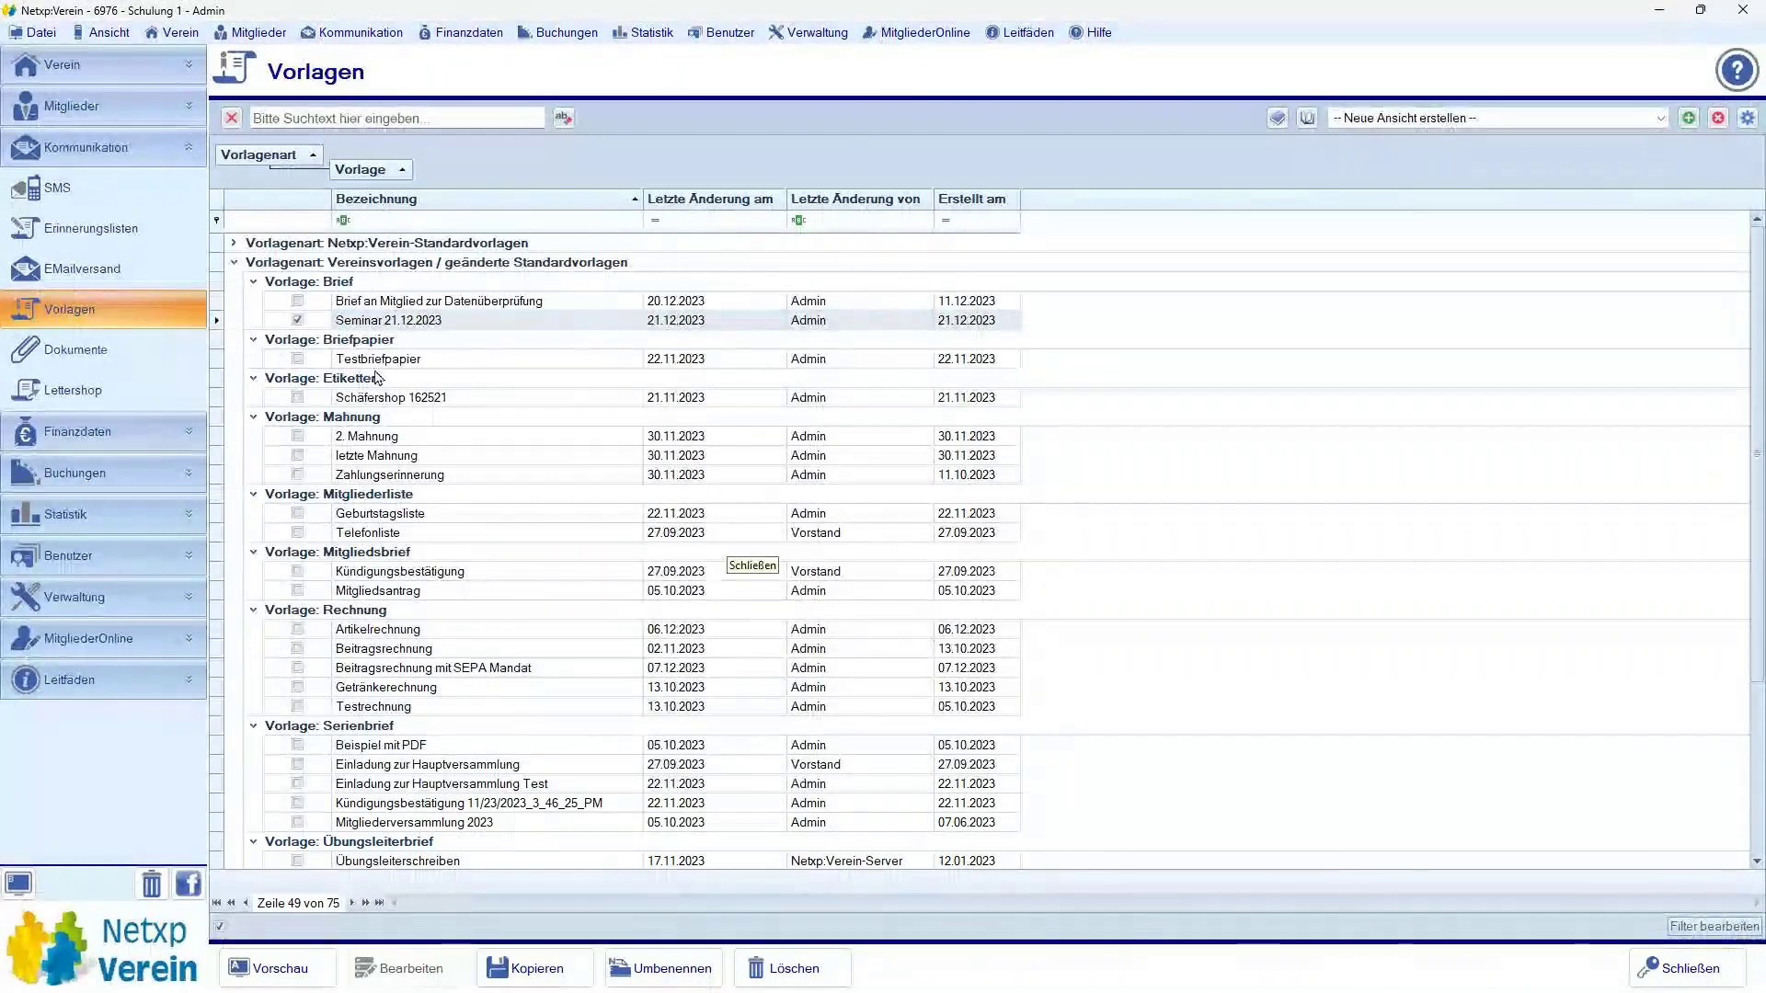
{"action": "double_click", "coordinate": [452, 323]}
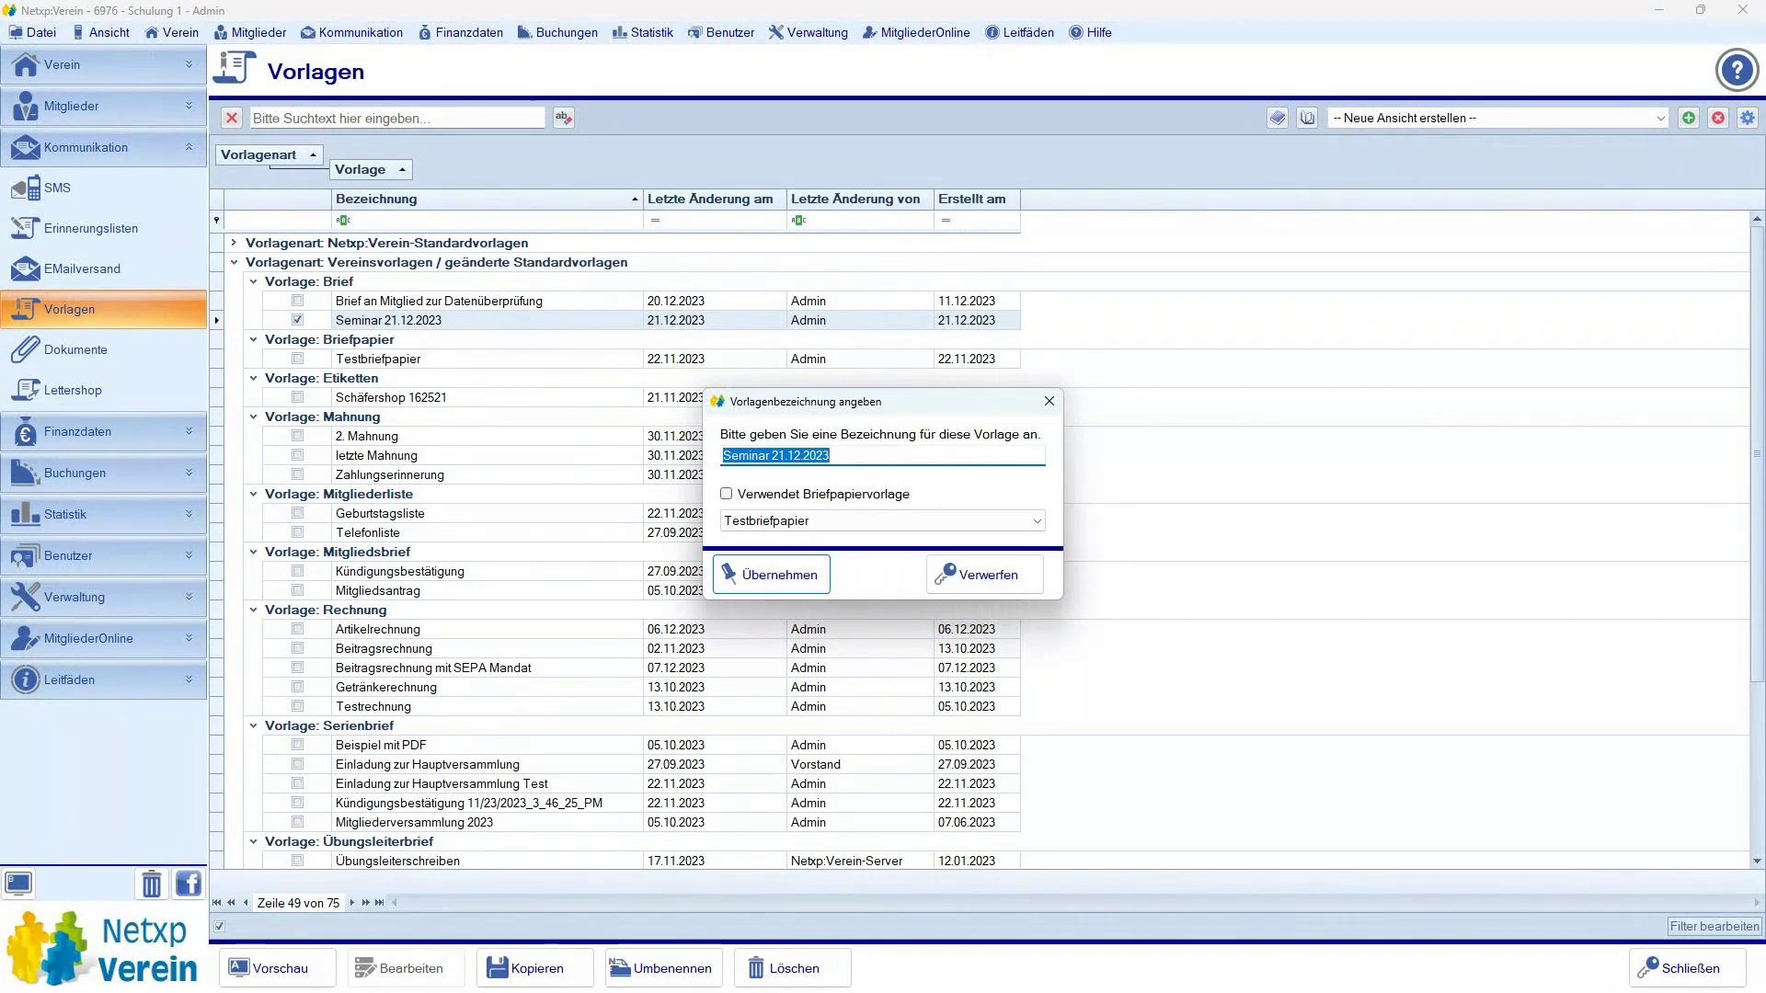
{"action": "left_click", "coordinate": [823, 574]}
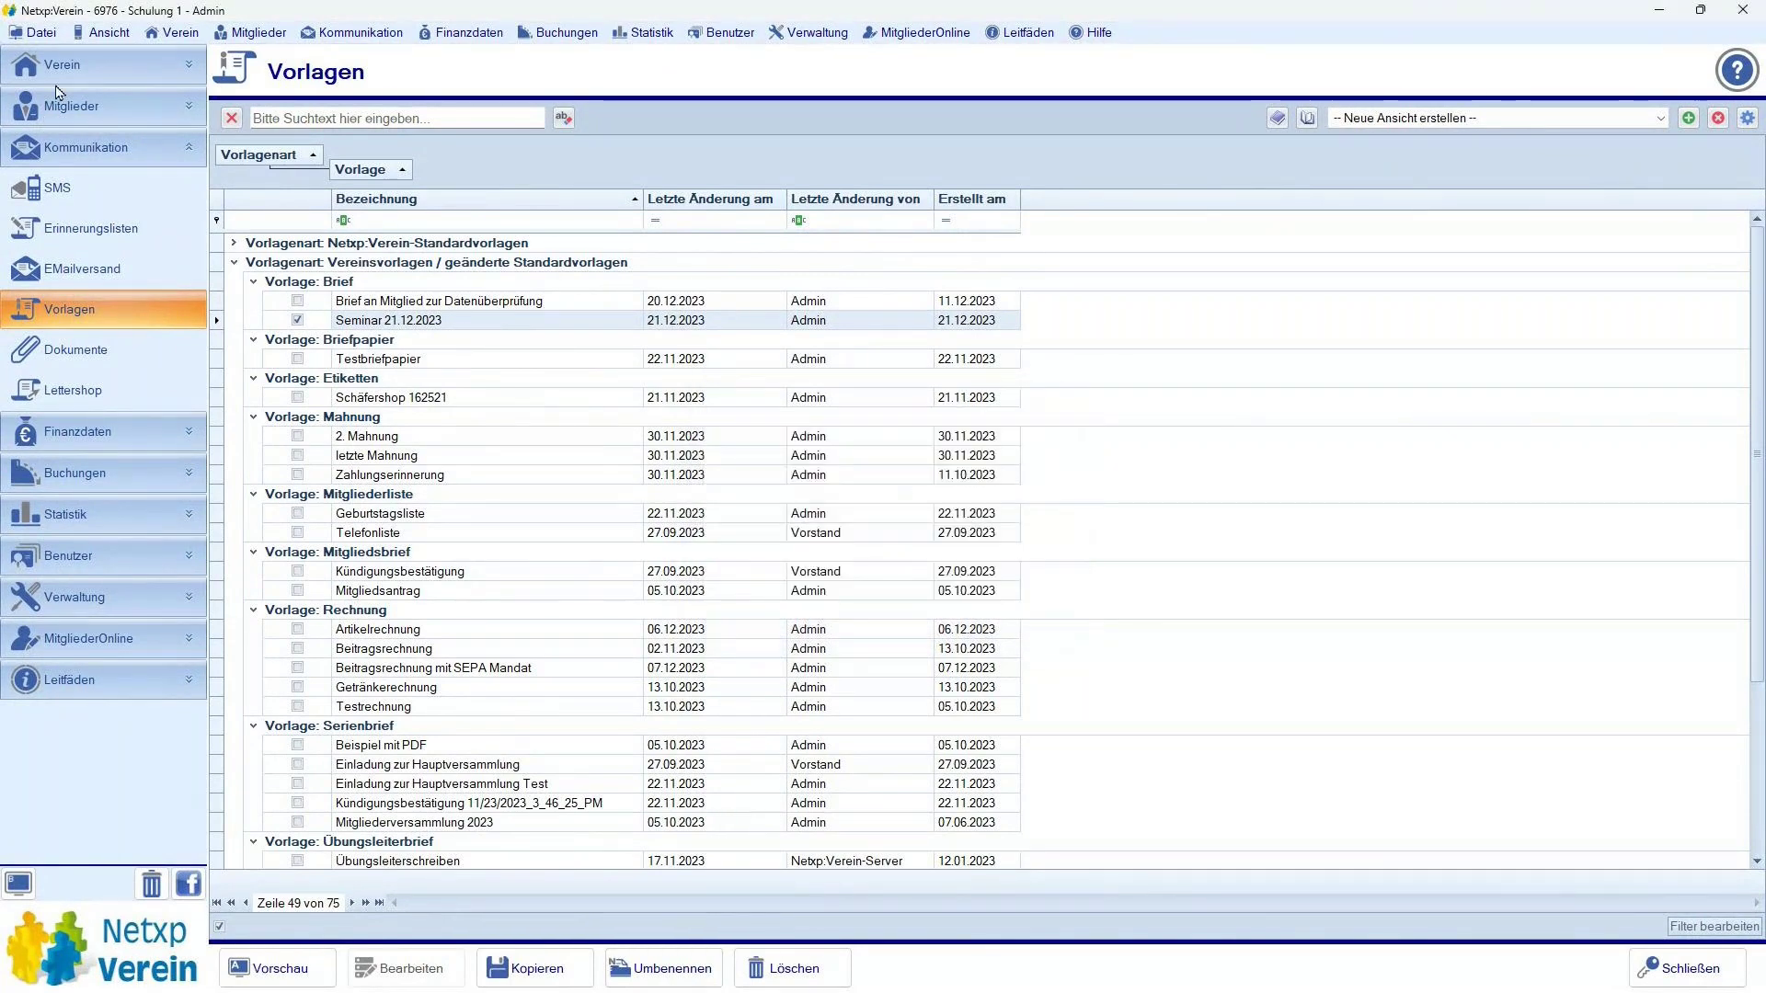
- Open the second member's Beiträge from the member list and start a new contribution with the Beitragsgruppe Einzelbeitrag
{"action": "left_click", "coordinate": [154, 118]}
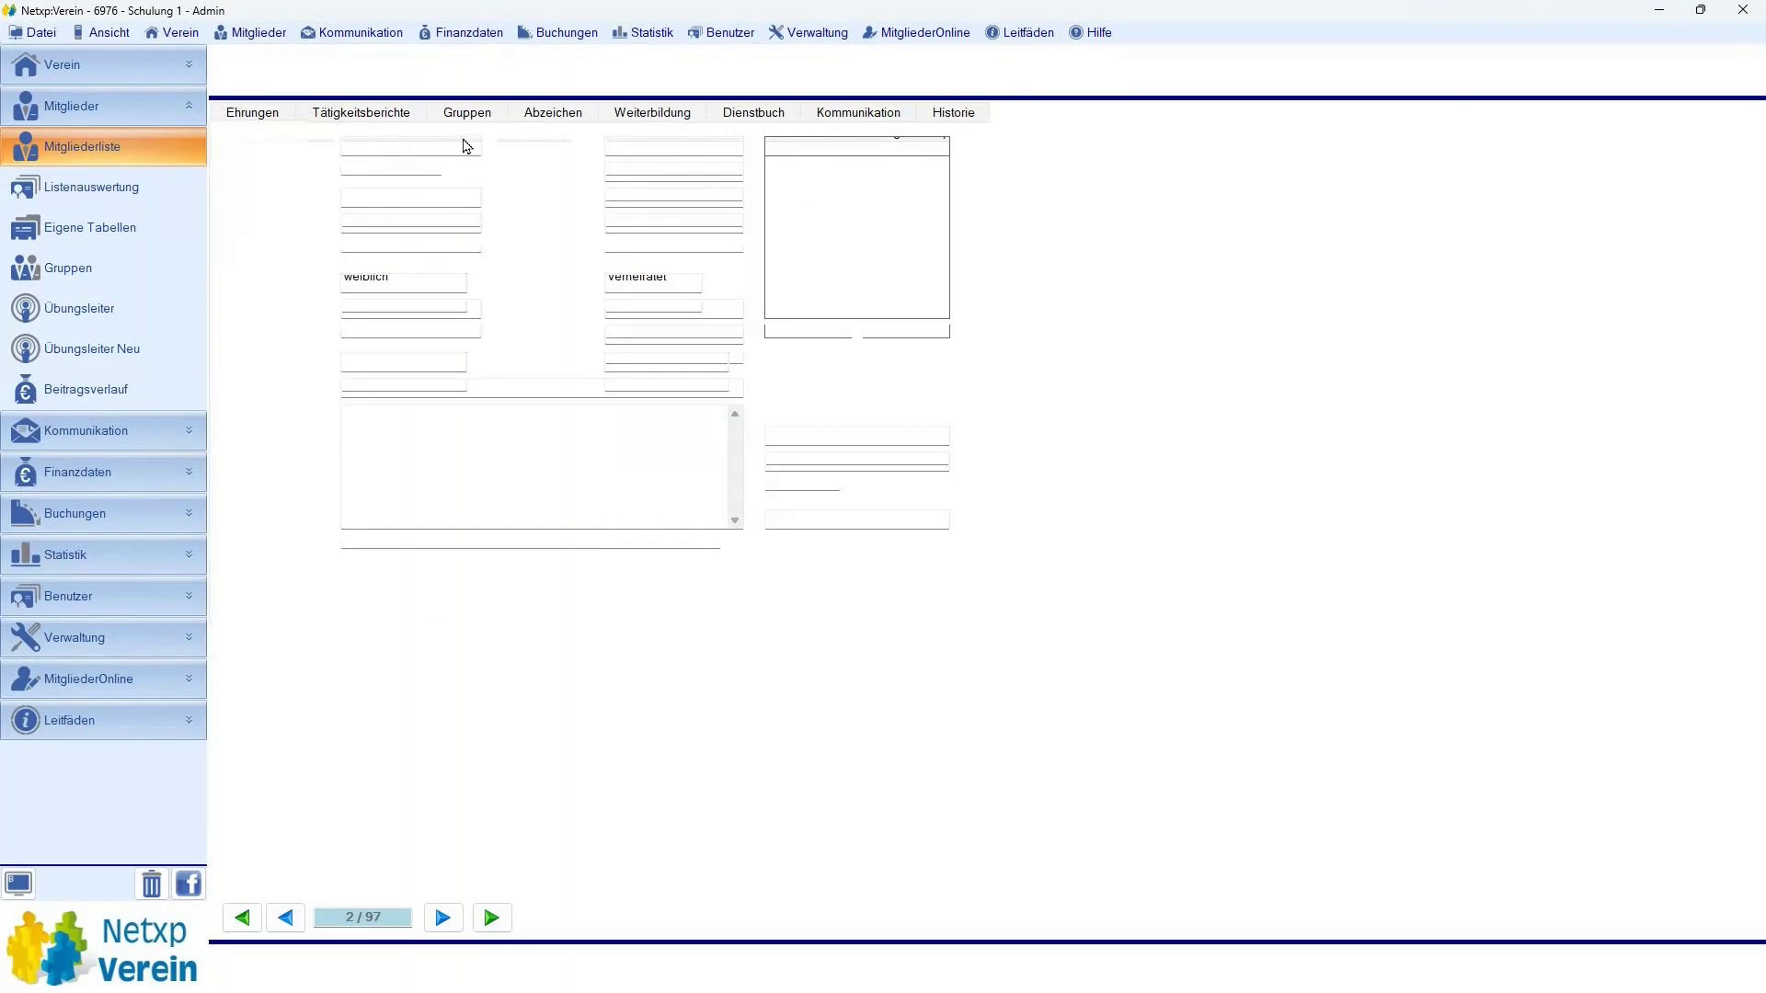
{"action": "left_click", "coordinate": [763, 114]}
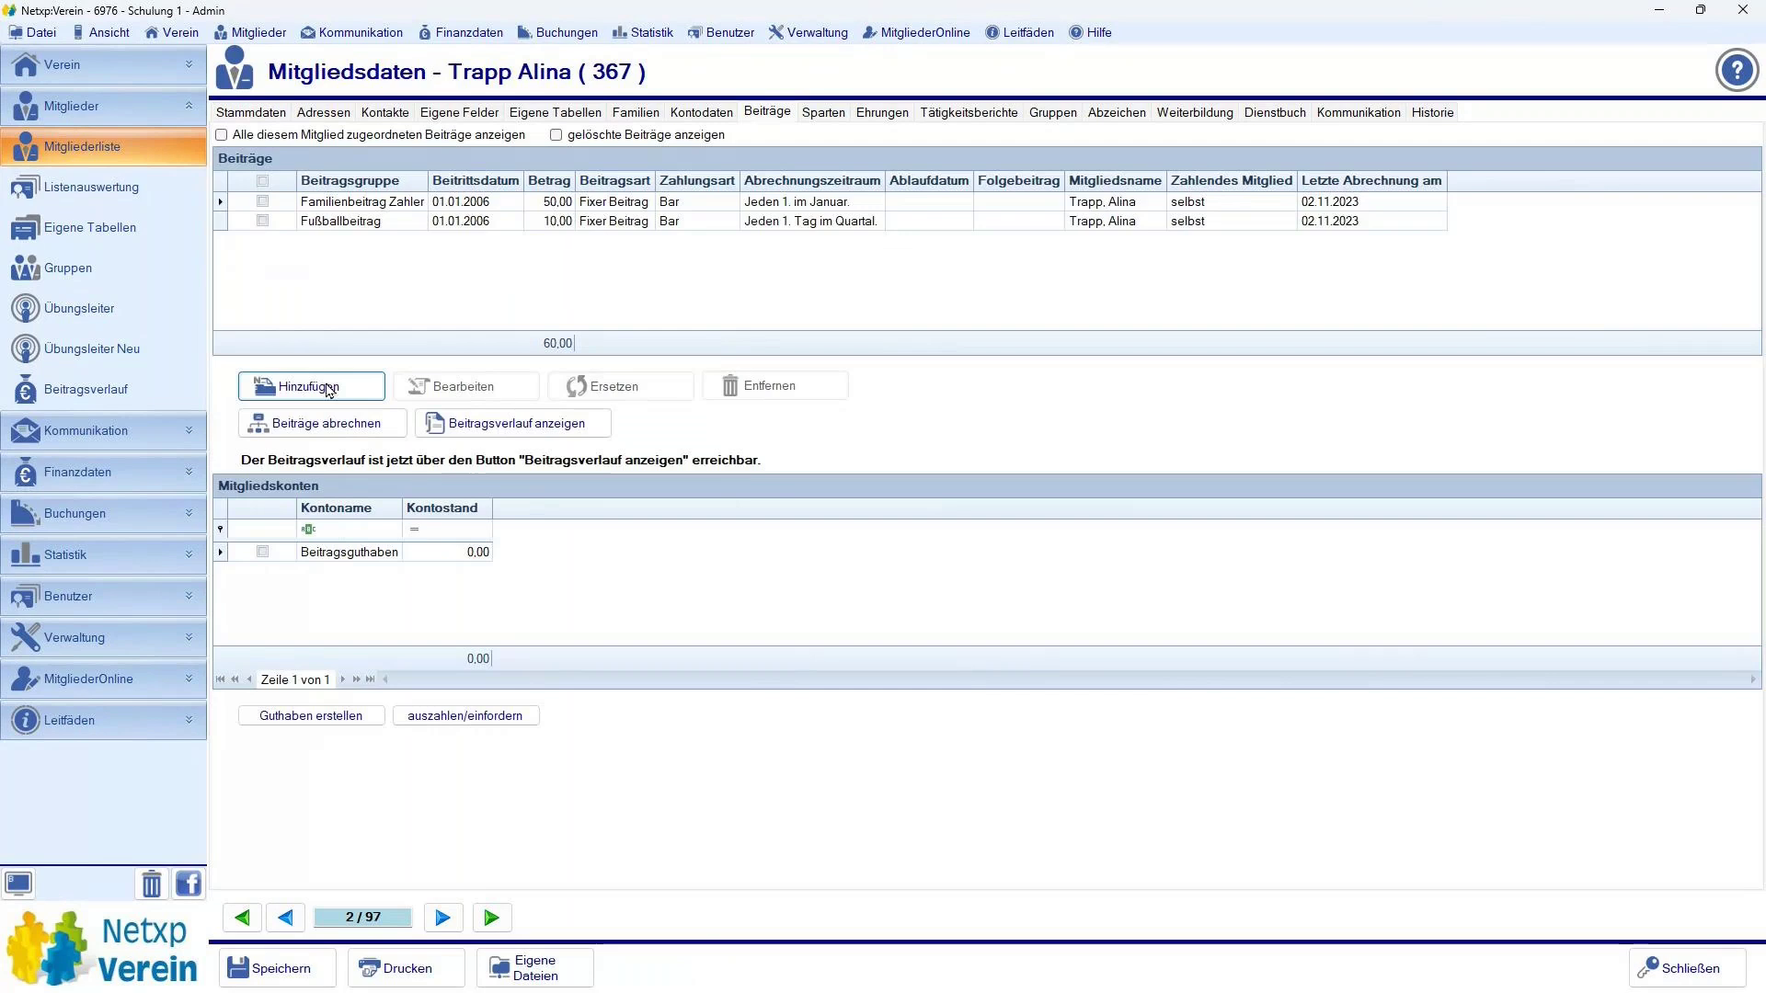
{"action": "left_click", "coordinate": [325, 385]}
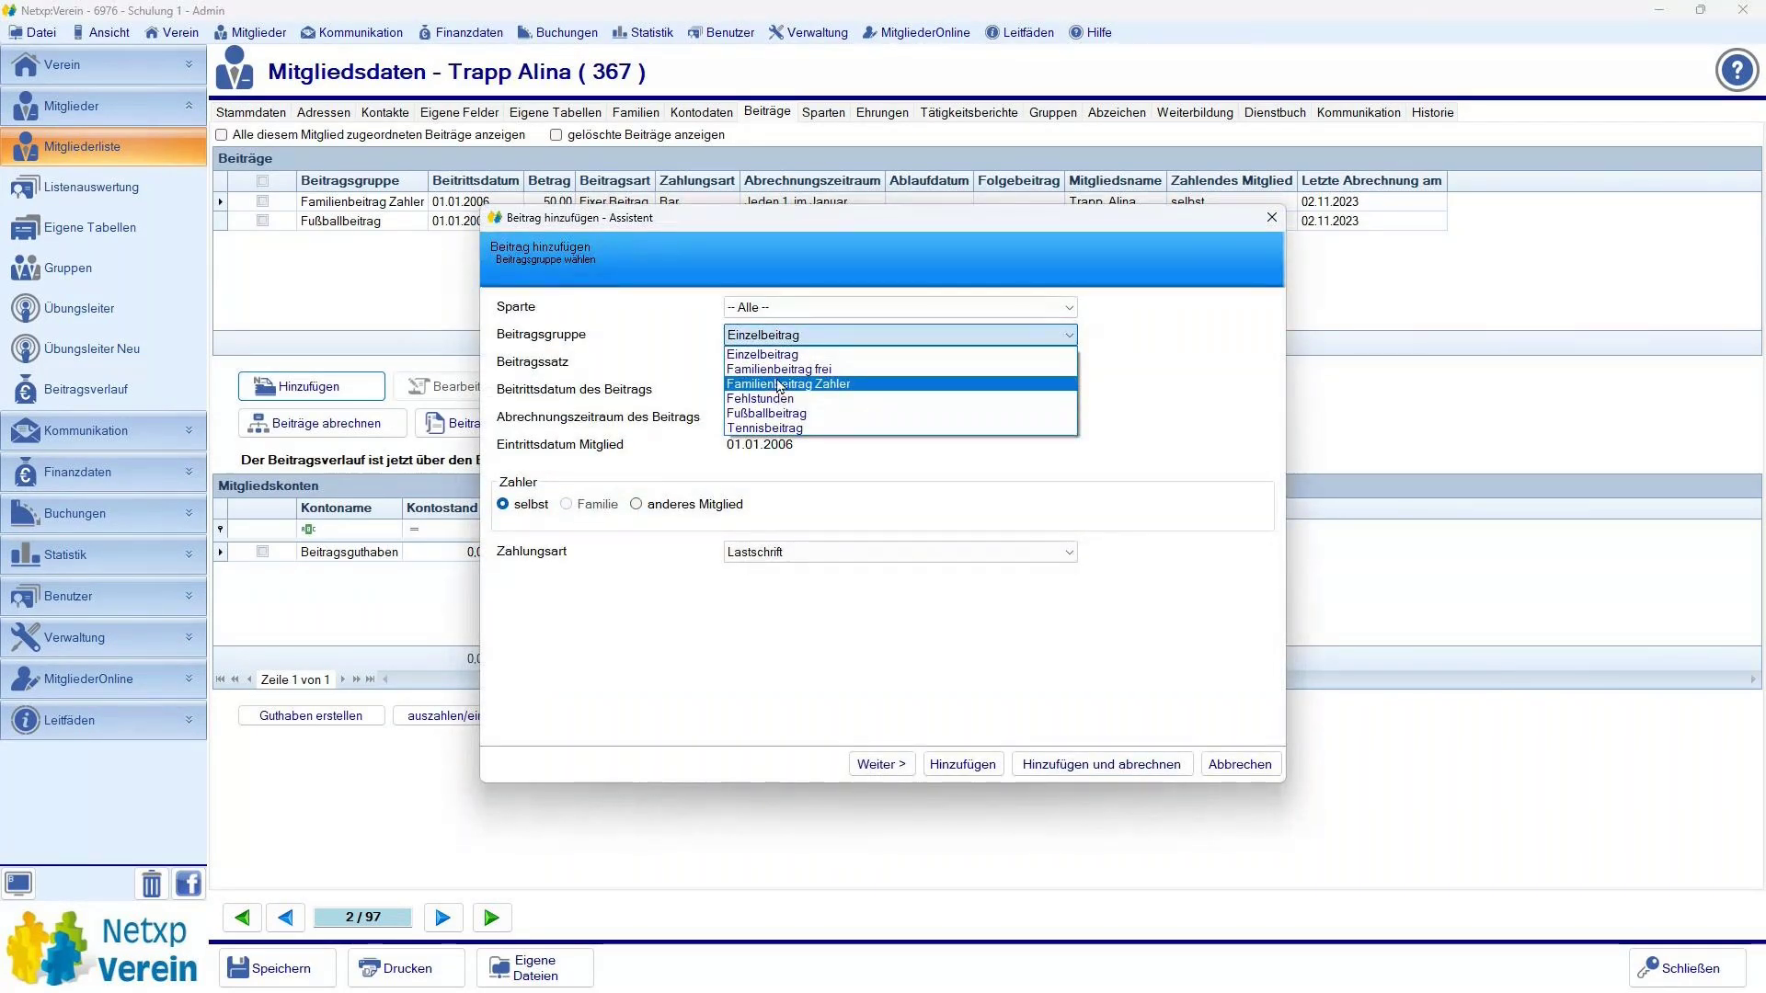
{"action": "left_click", "coordinate": [779, 356]}
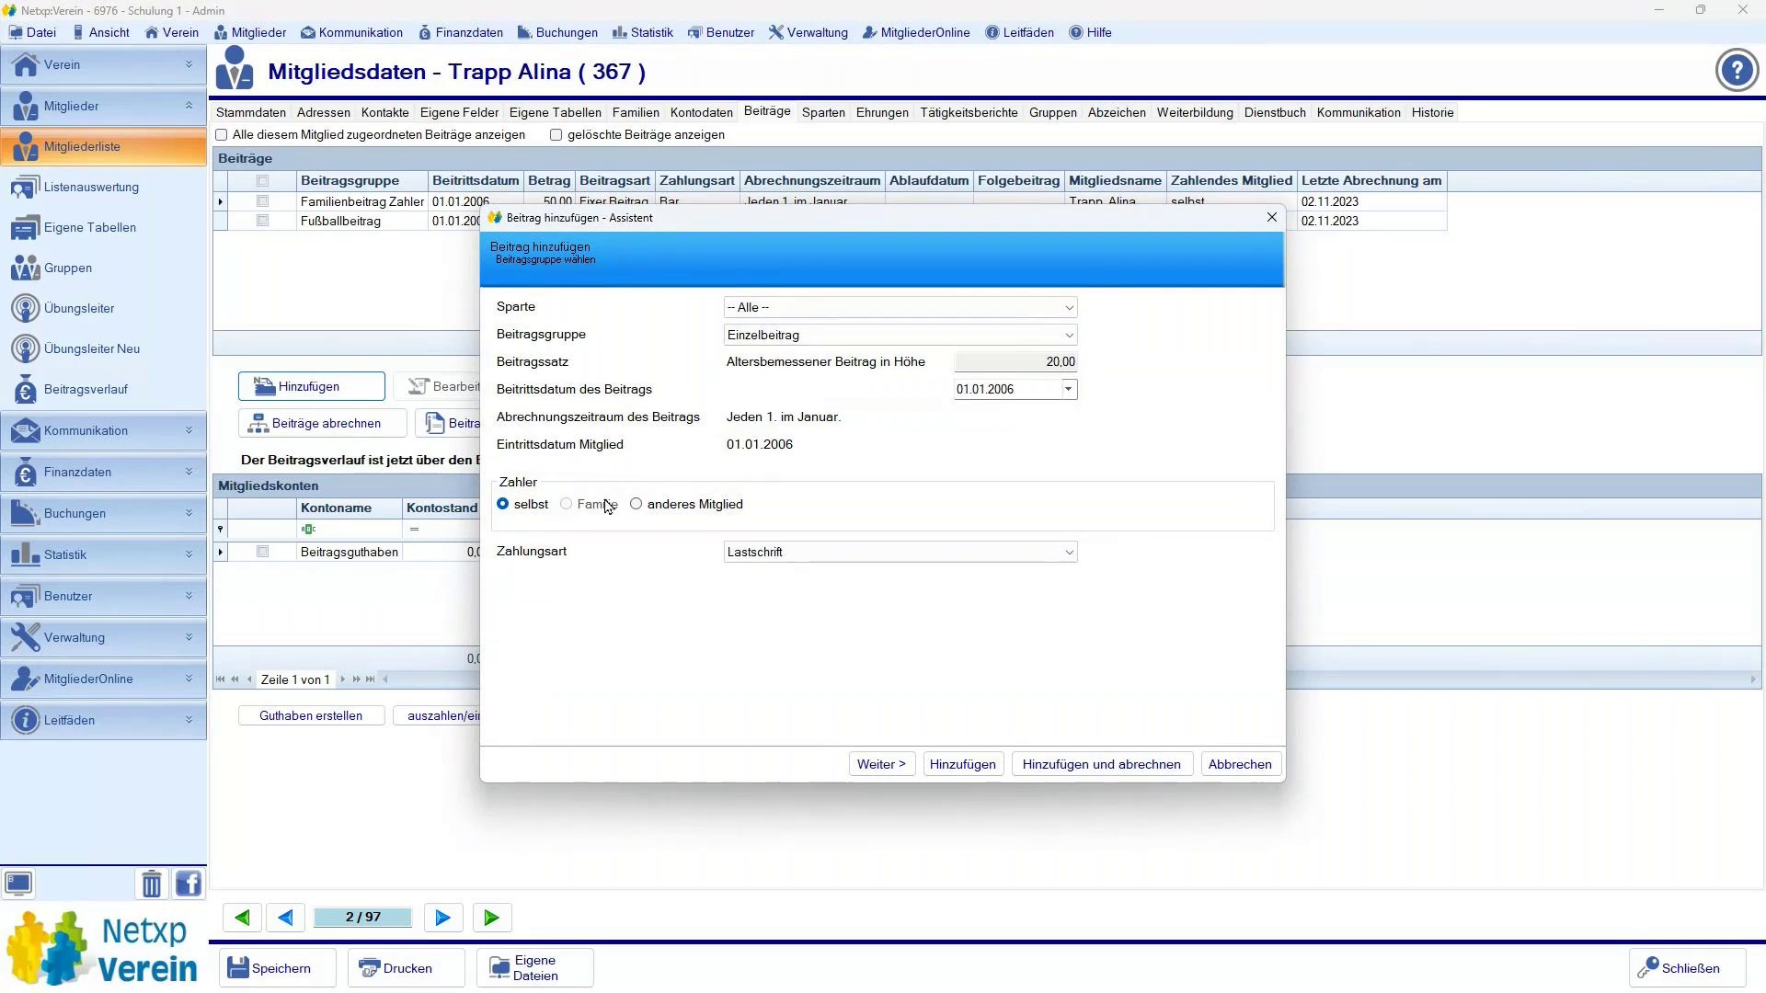
- Set the payer to anderes Mitglied, find the paying member by surname and add the contribution
{"action": "left_click", "coordinate": [655, 505]}
{"action": "left_click", "coordinate": [870, 508]}
{"action": "type", "text": "neuge"}
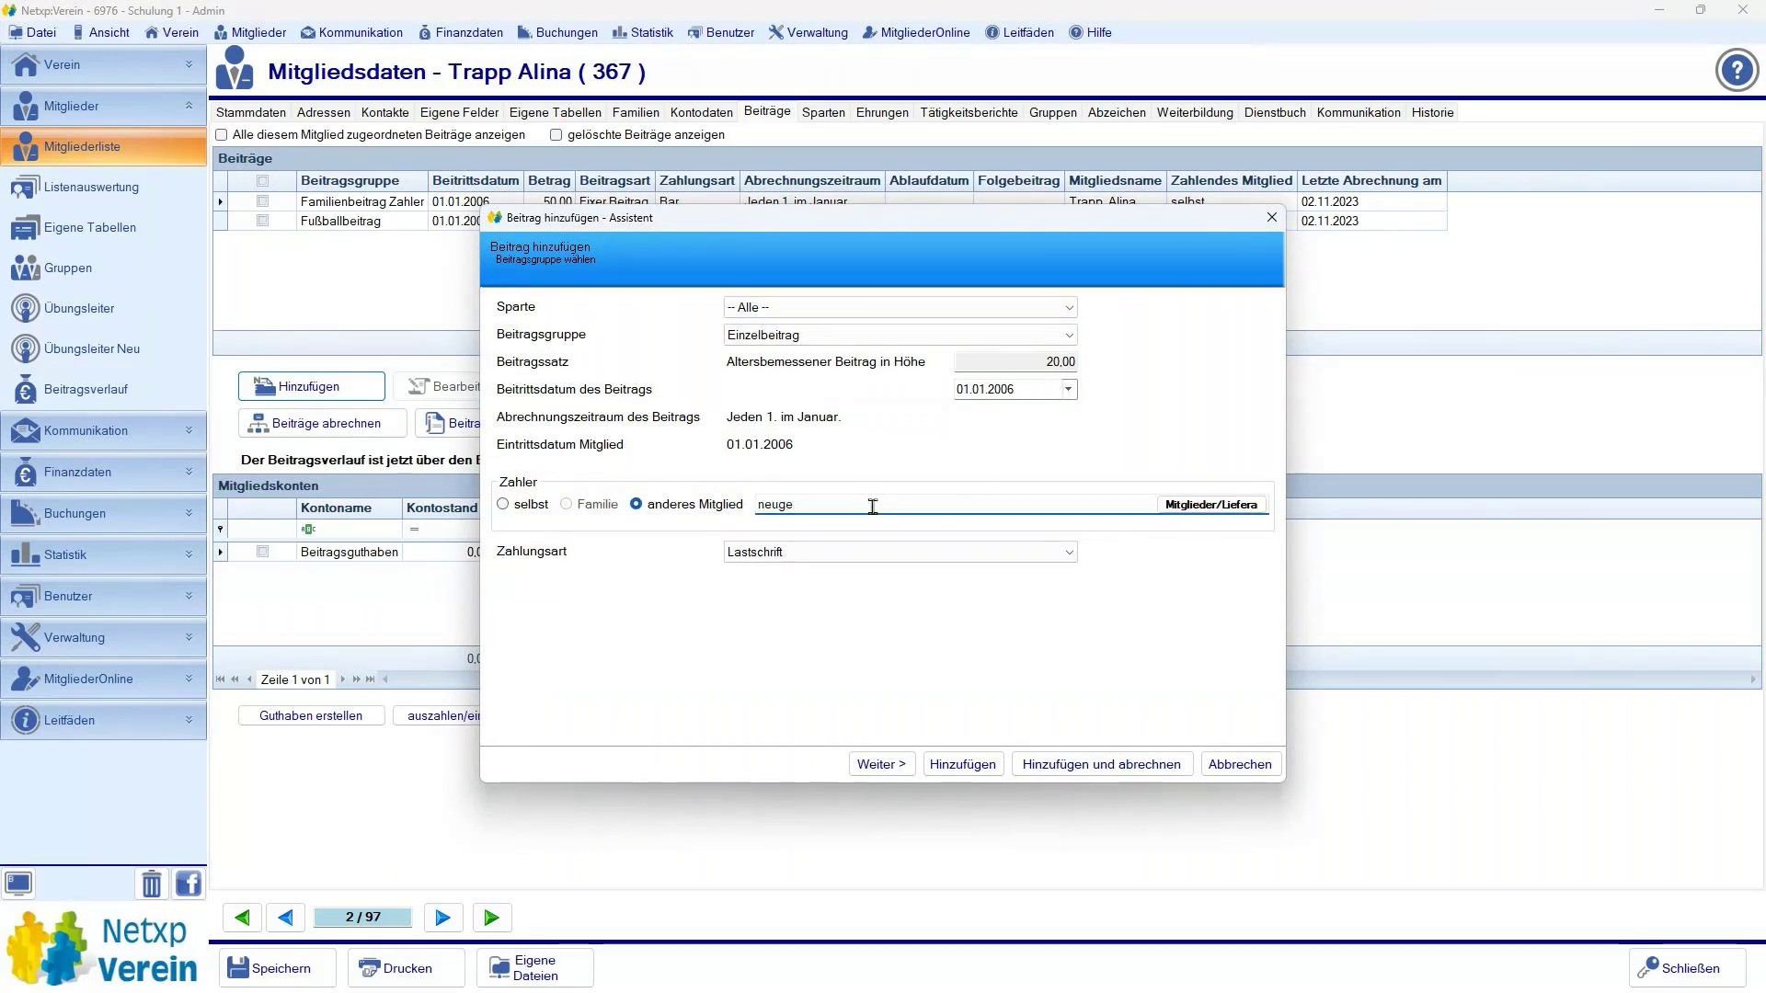
{"action": "key", "text": "Return"}
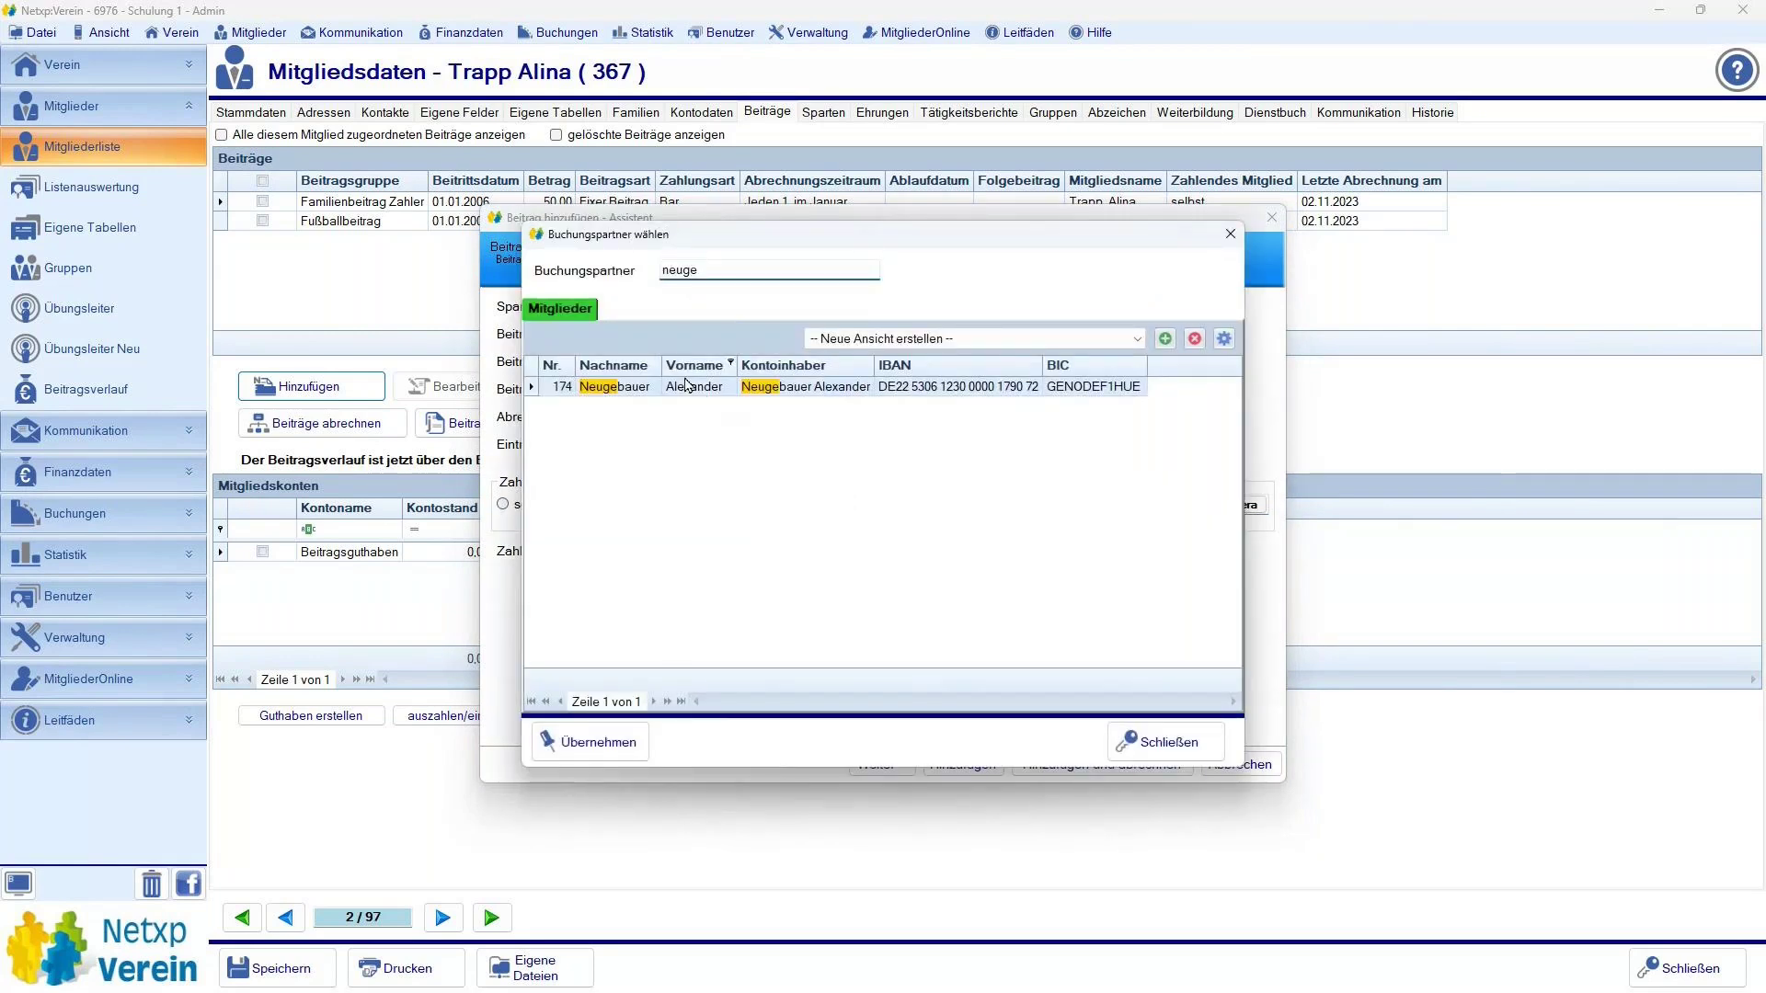
{"action": "double_click", "coordinate": [686, 385]}
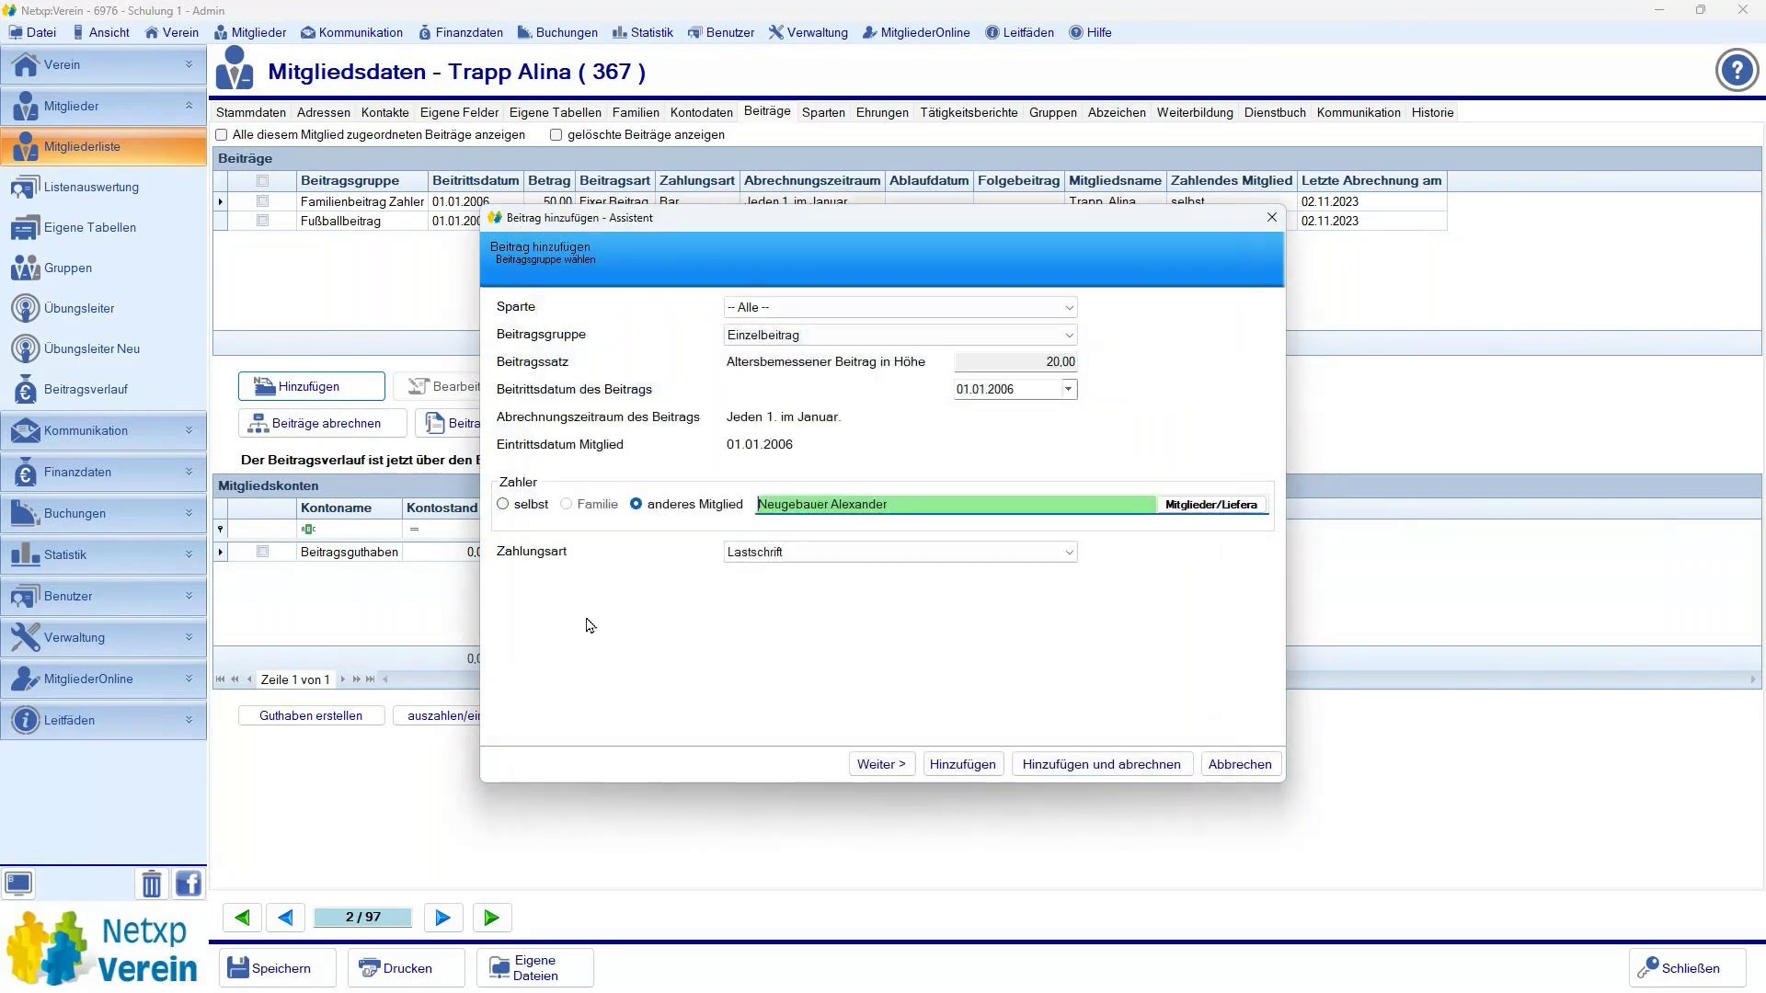
{"action": "left_click", "coordinate": [963, 764]}
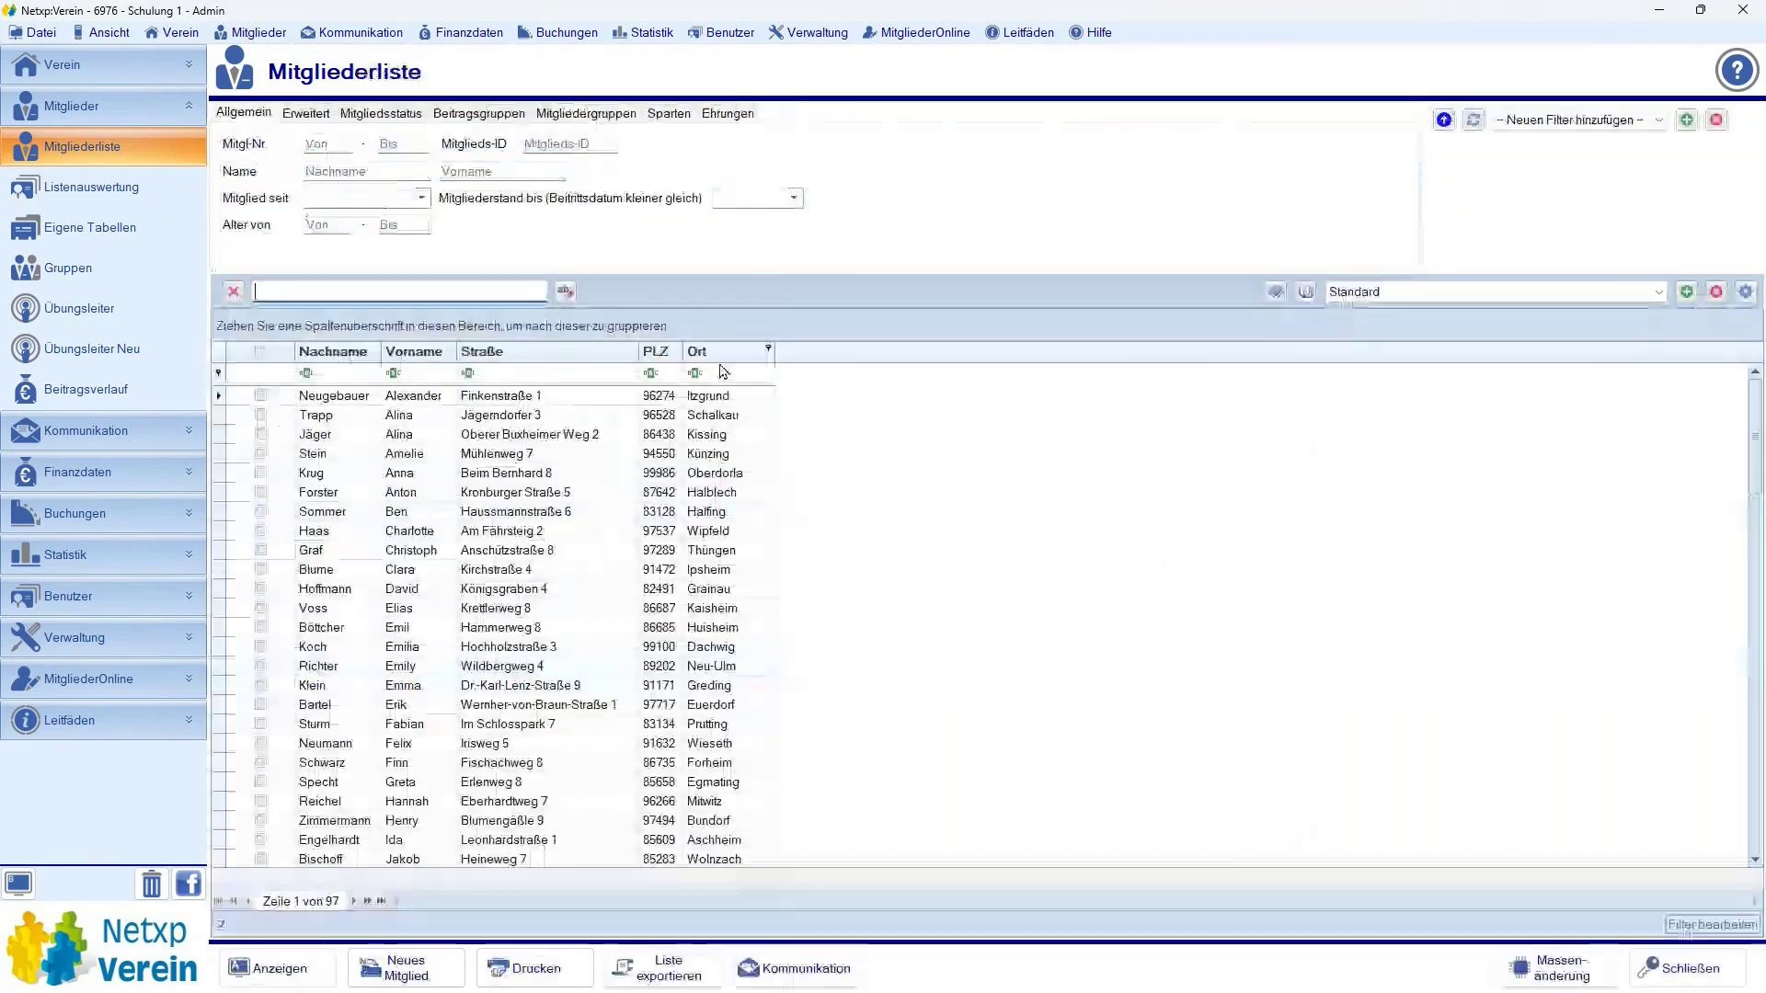
- Set up a print of the first six members as Brief (Vorlagendesigner) with all contributions they pay, ignoring the Briefempfänger
{"action": "left_click_drag", "start_coordinate": [221, 396], "coordinate": [225, 495]}
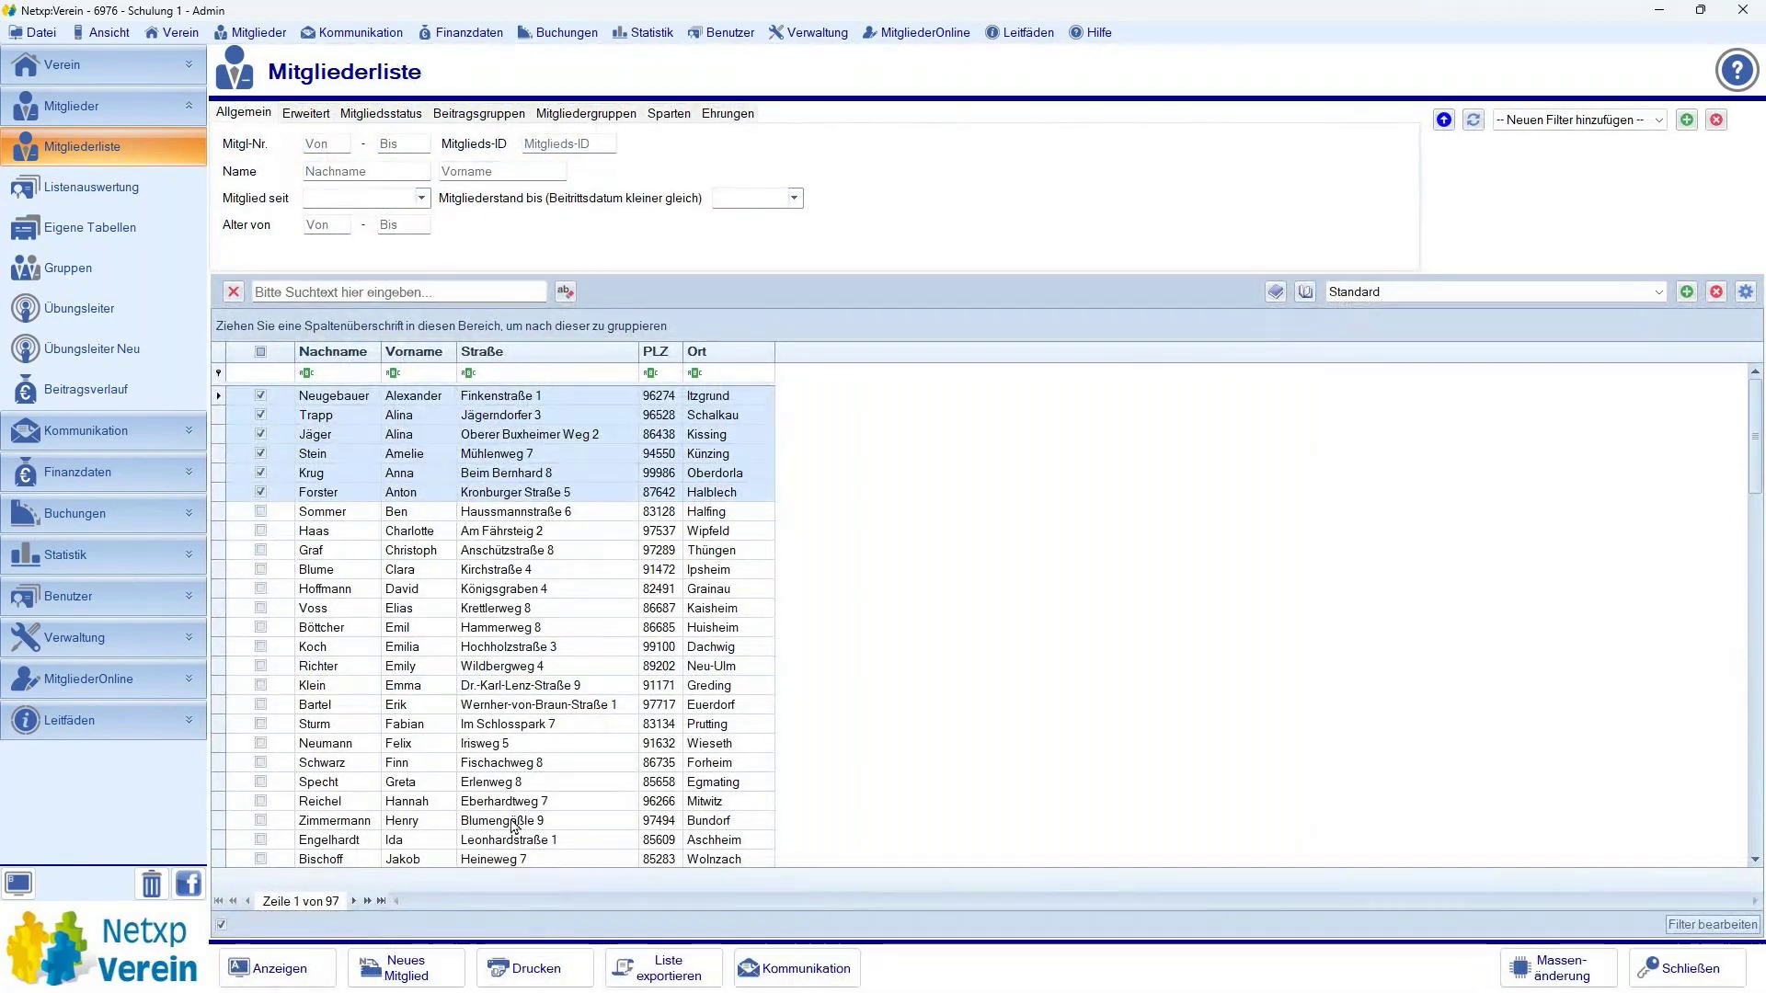
{"action": "left_click", "coordinate": [543, 973]}
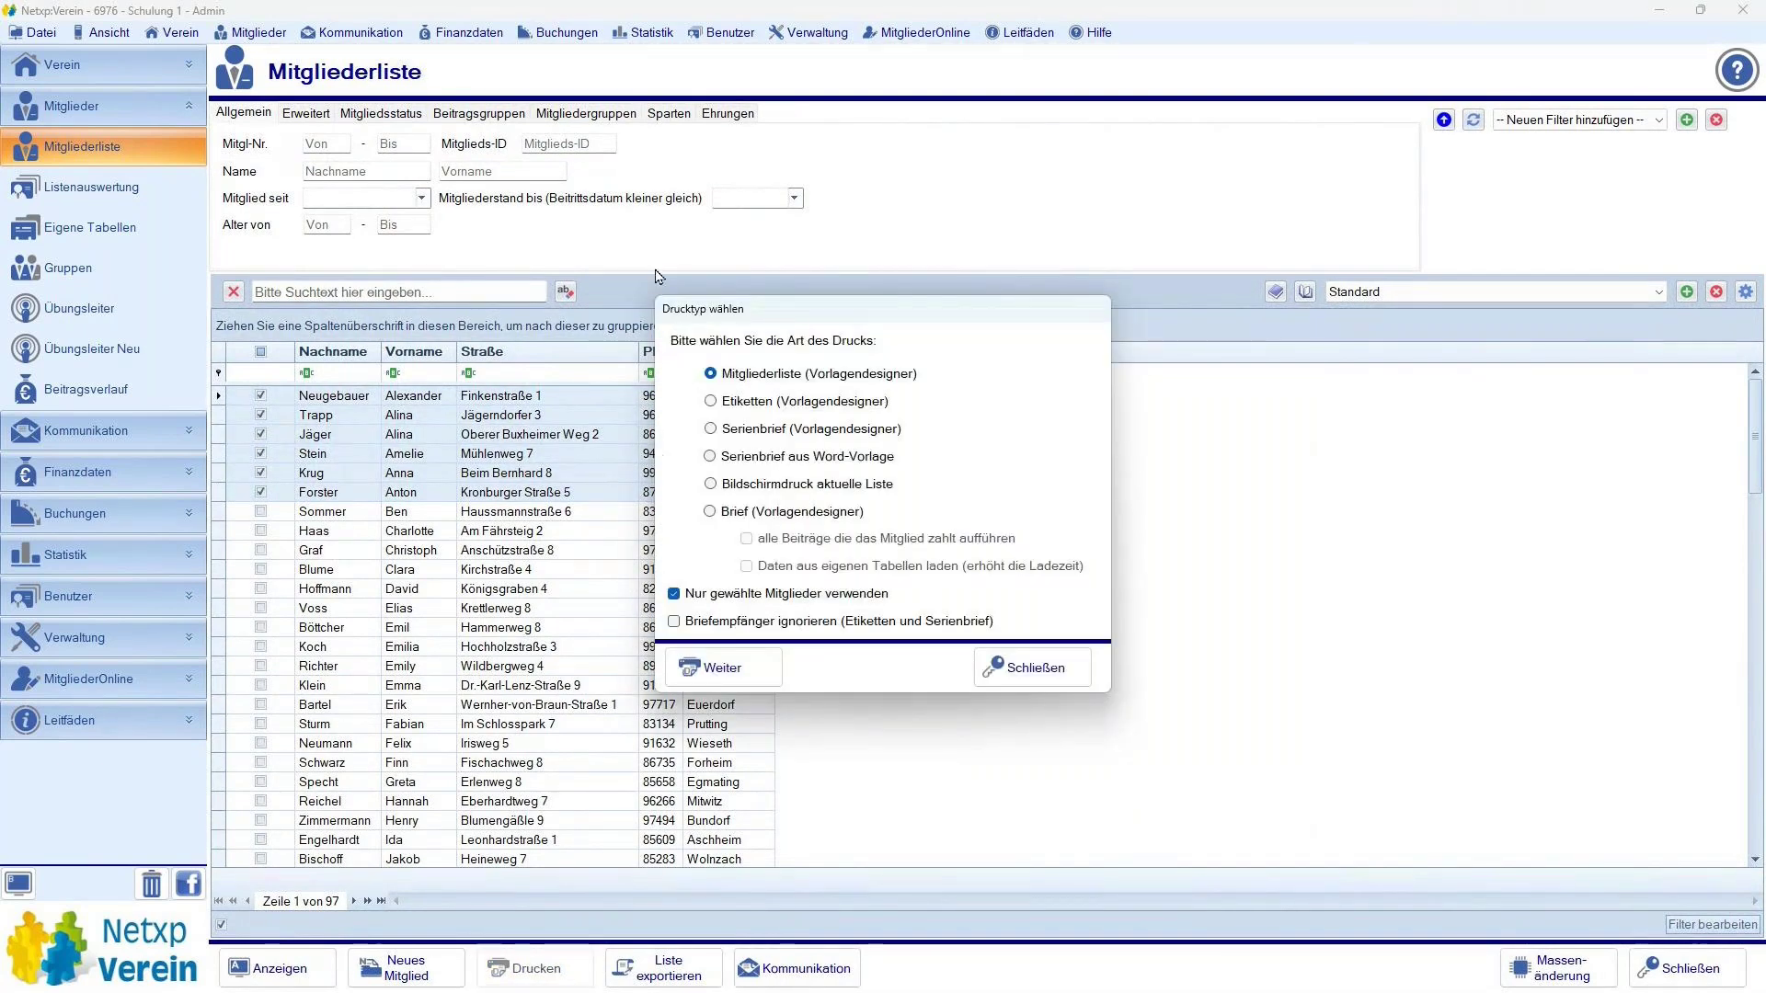
{"action": "left_click_drag", "start_coordinate": [816, 311], "coordinate": [853, 168]}
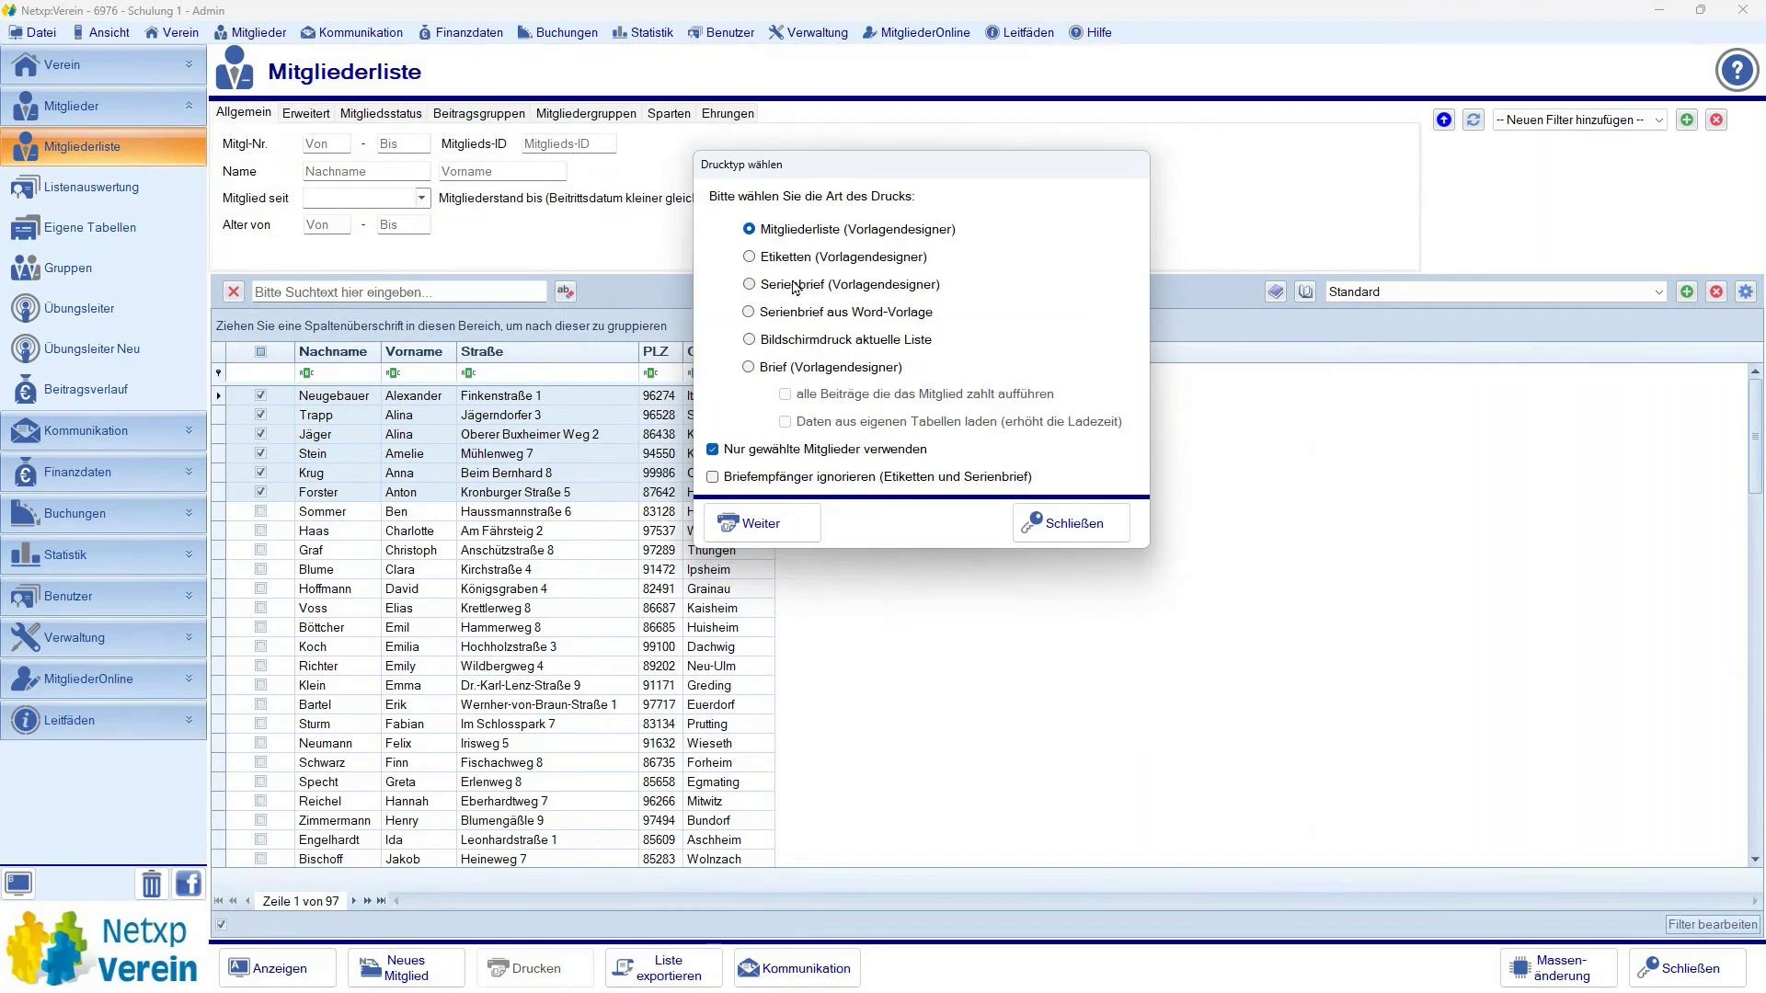
{"action": "left_click", "coordinate": [759, 370]}
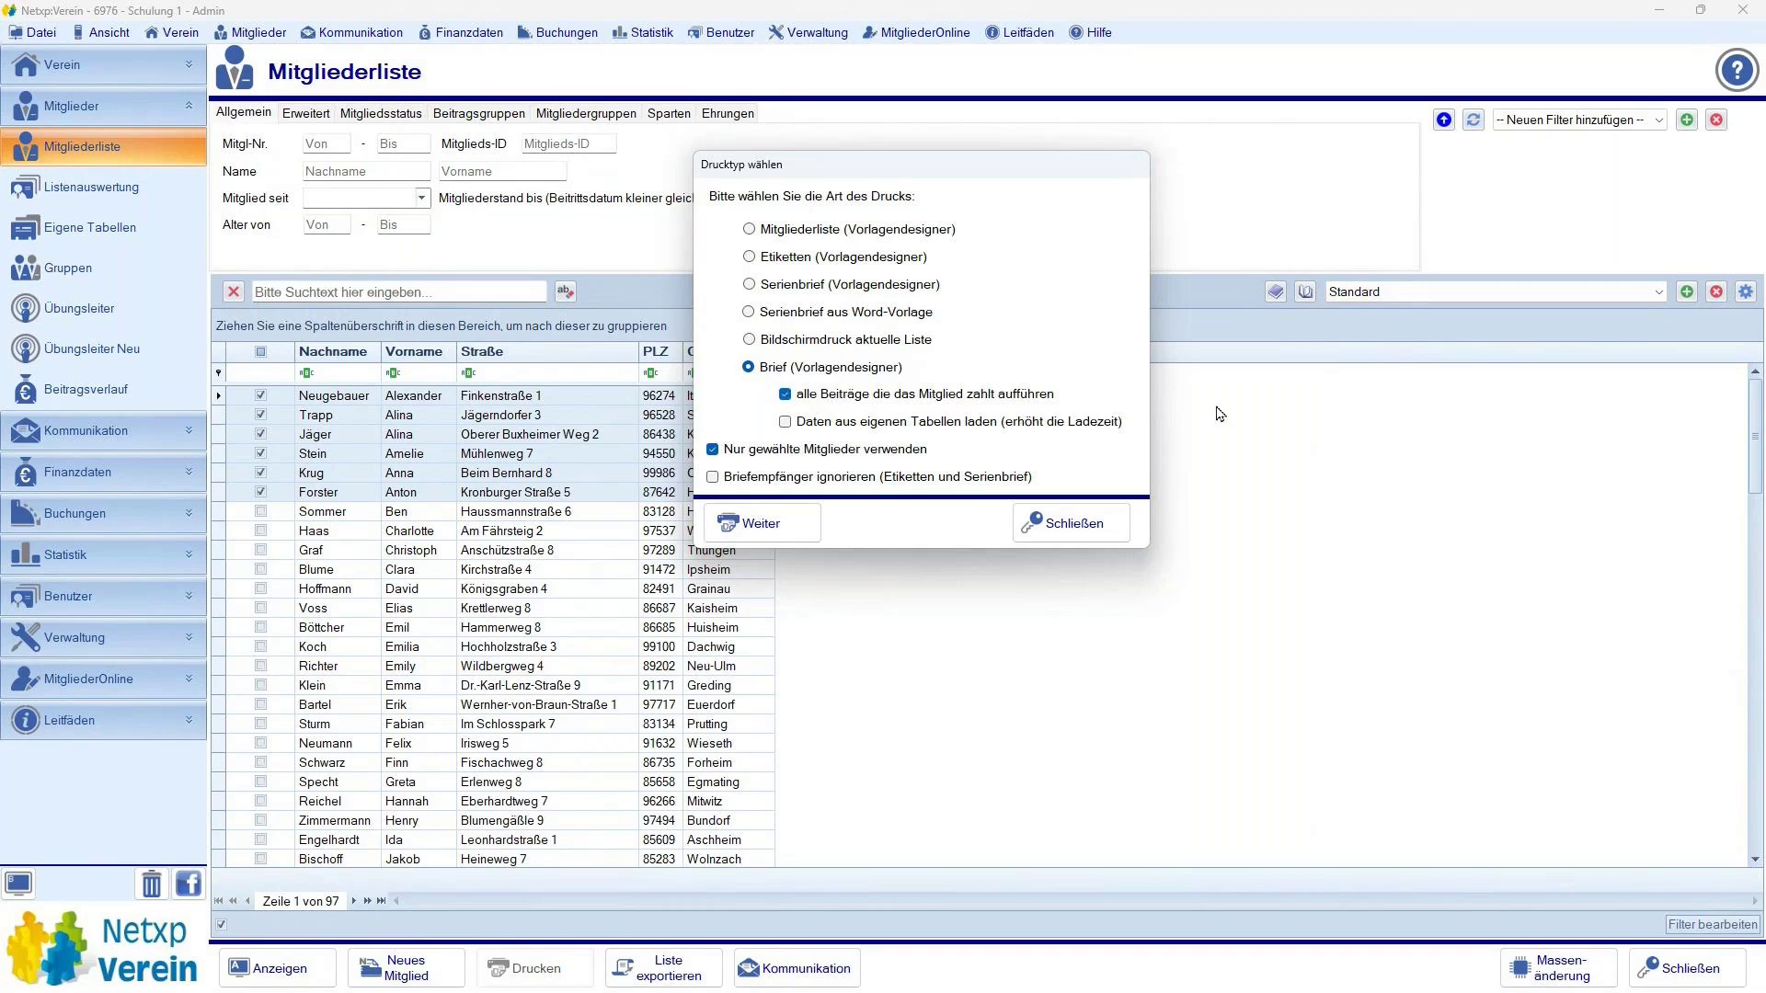
{"action": "left_click", "coordinate": [712, 476]}
{"action": "left_click_drag", "start_coordinate": [919, 164], "coordinate": [968, 188]}
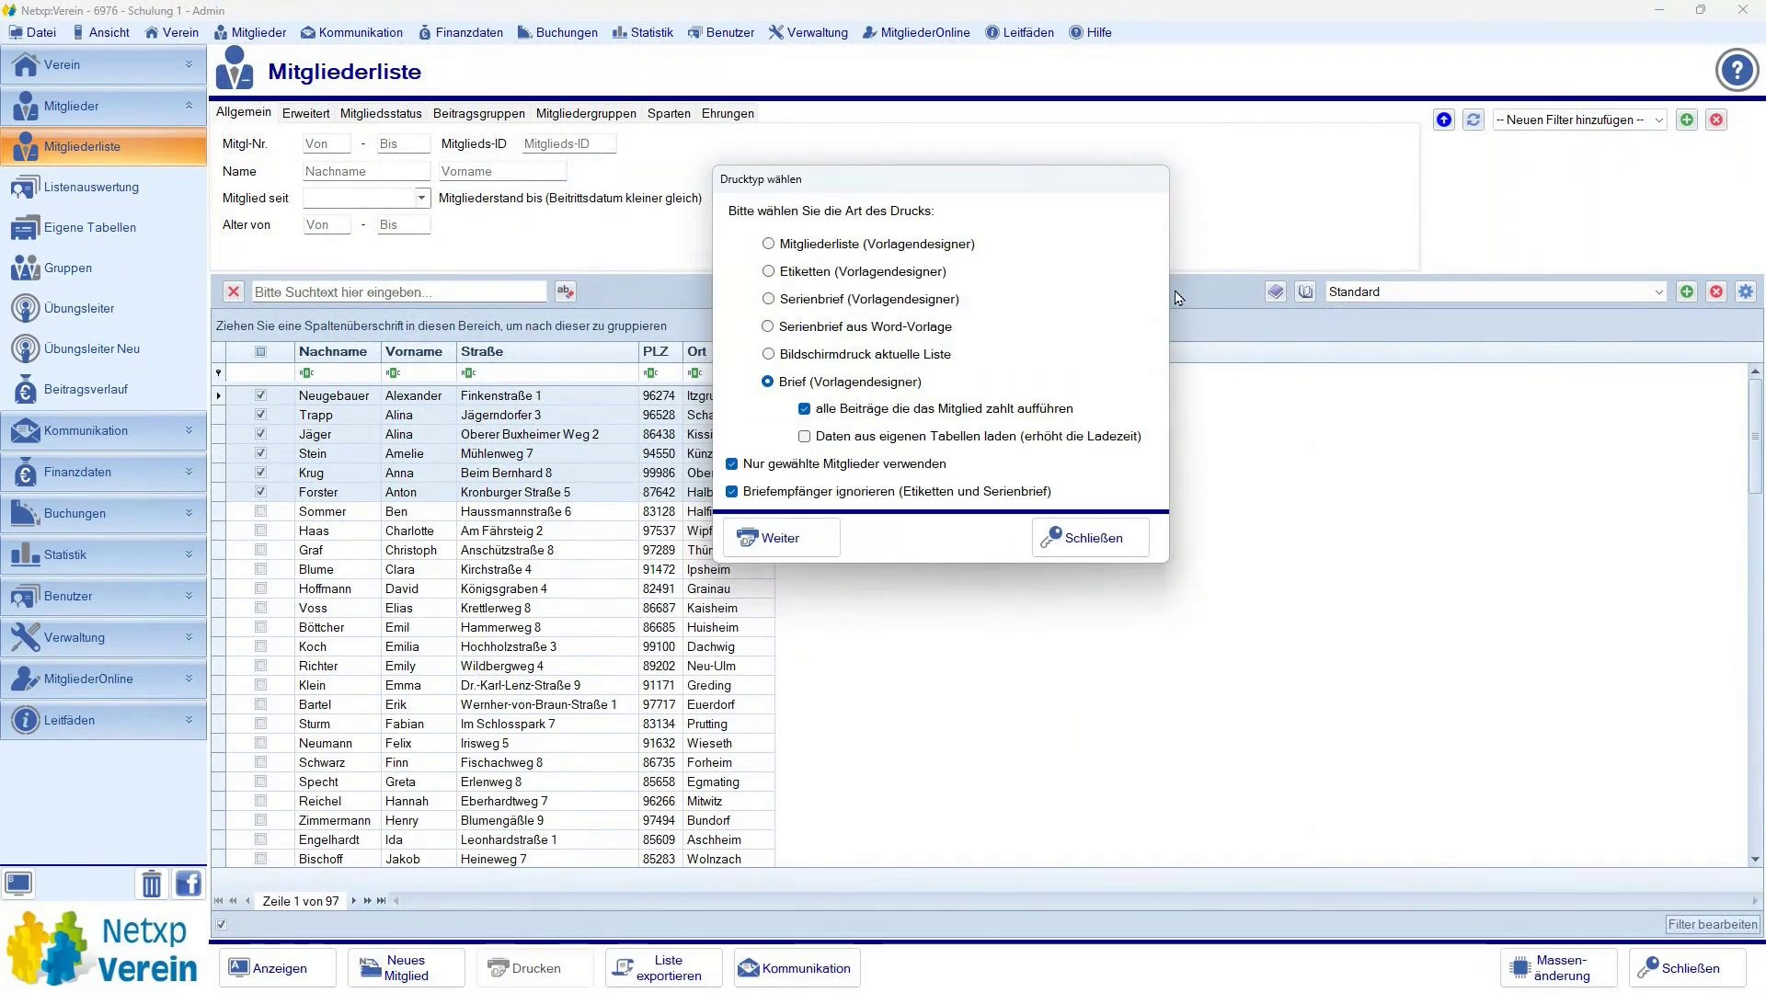
{"action": "key", "text": "Return"}
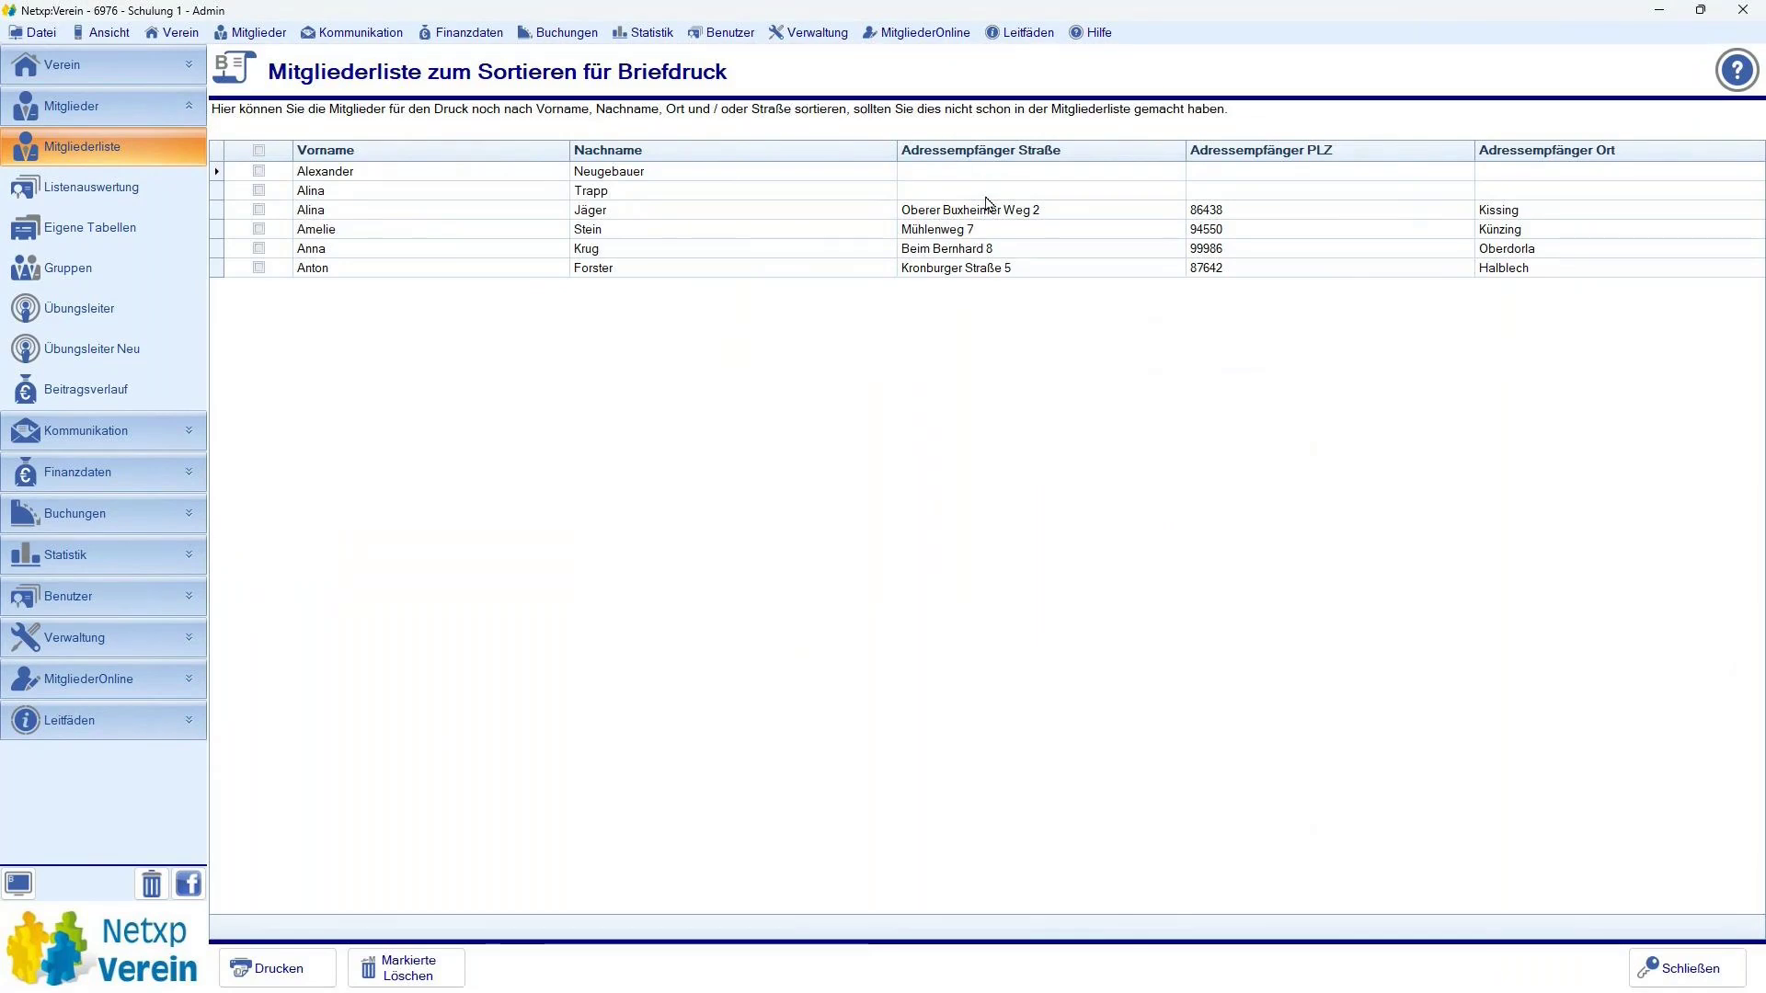
- Output the letters to the preview with the template Seminar 21.12.2023, examine the contributions table and close the preview
{"action": "left_click", "coordinate": [246, 966]}
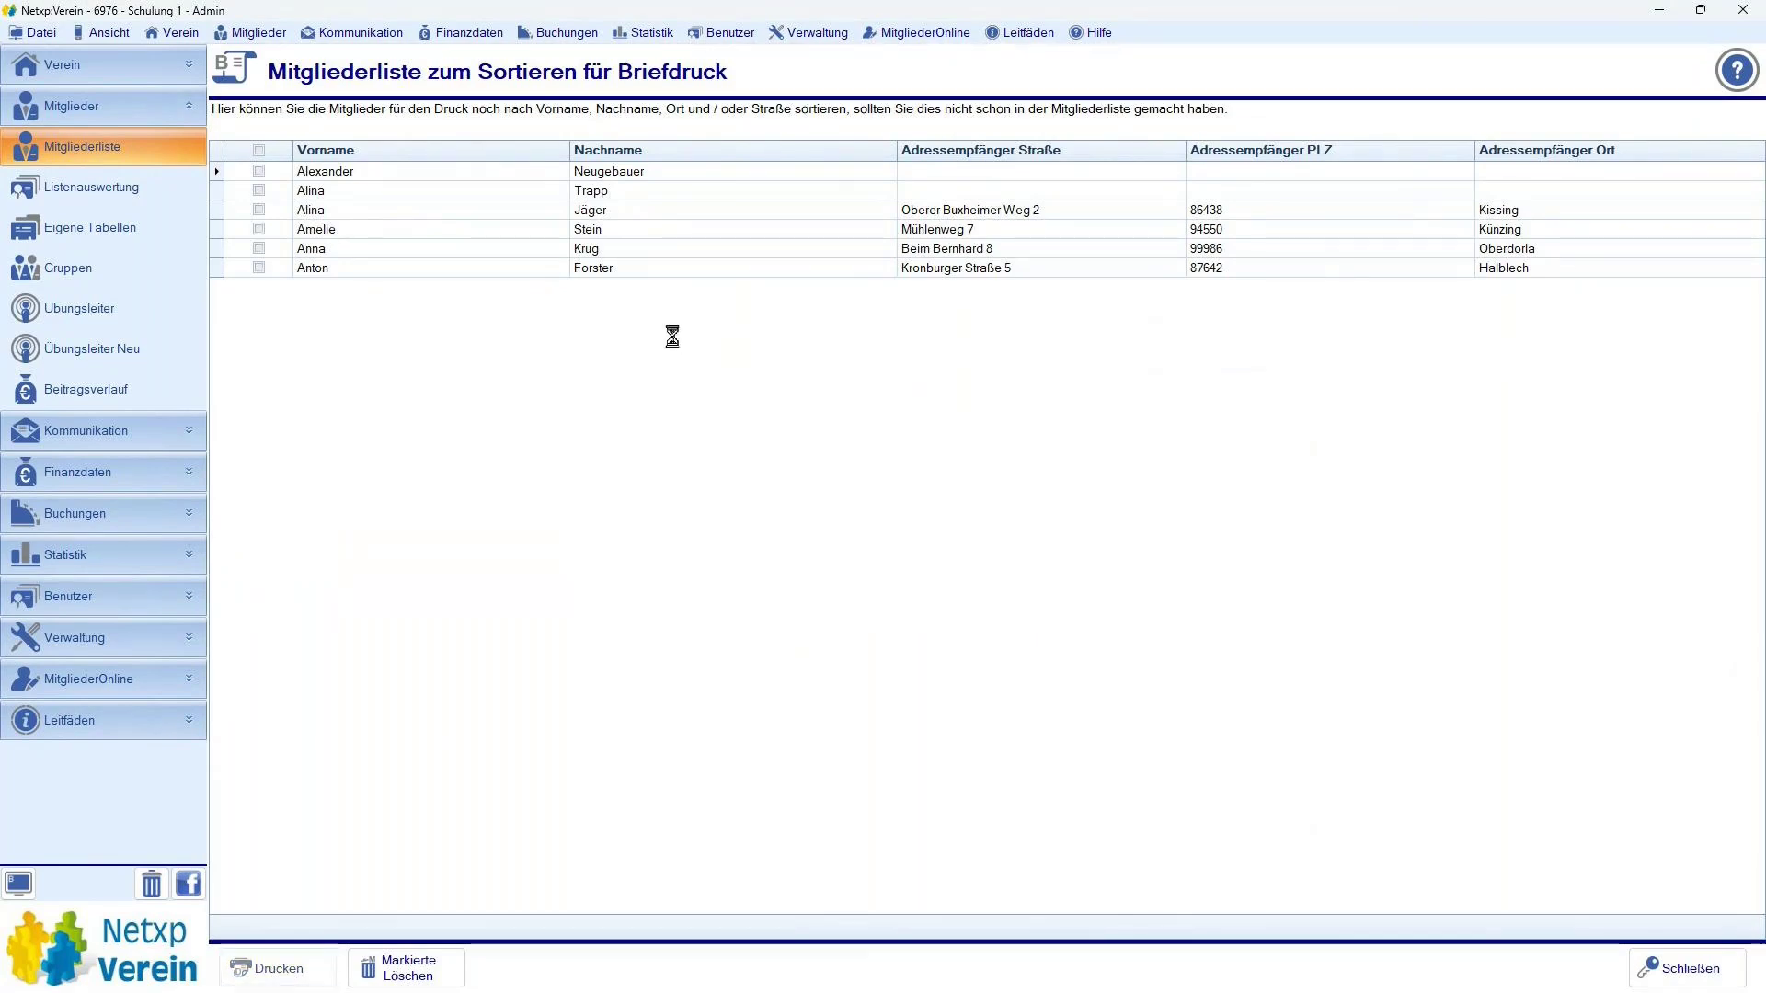
{"action": "left_click", "coordinate": [920, 576]}
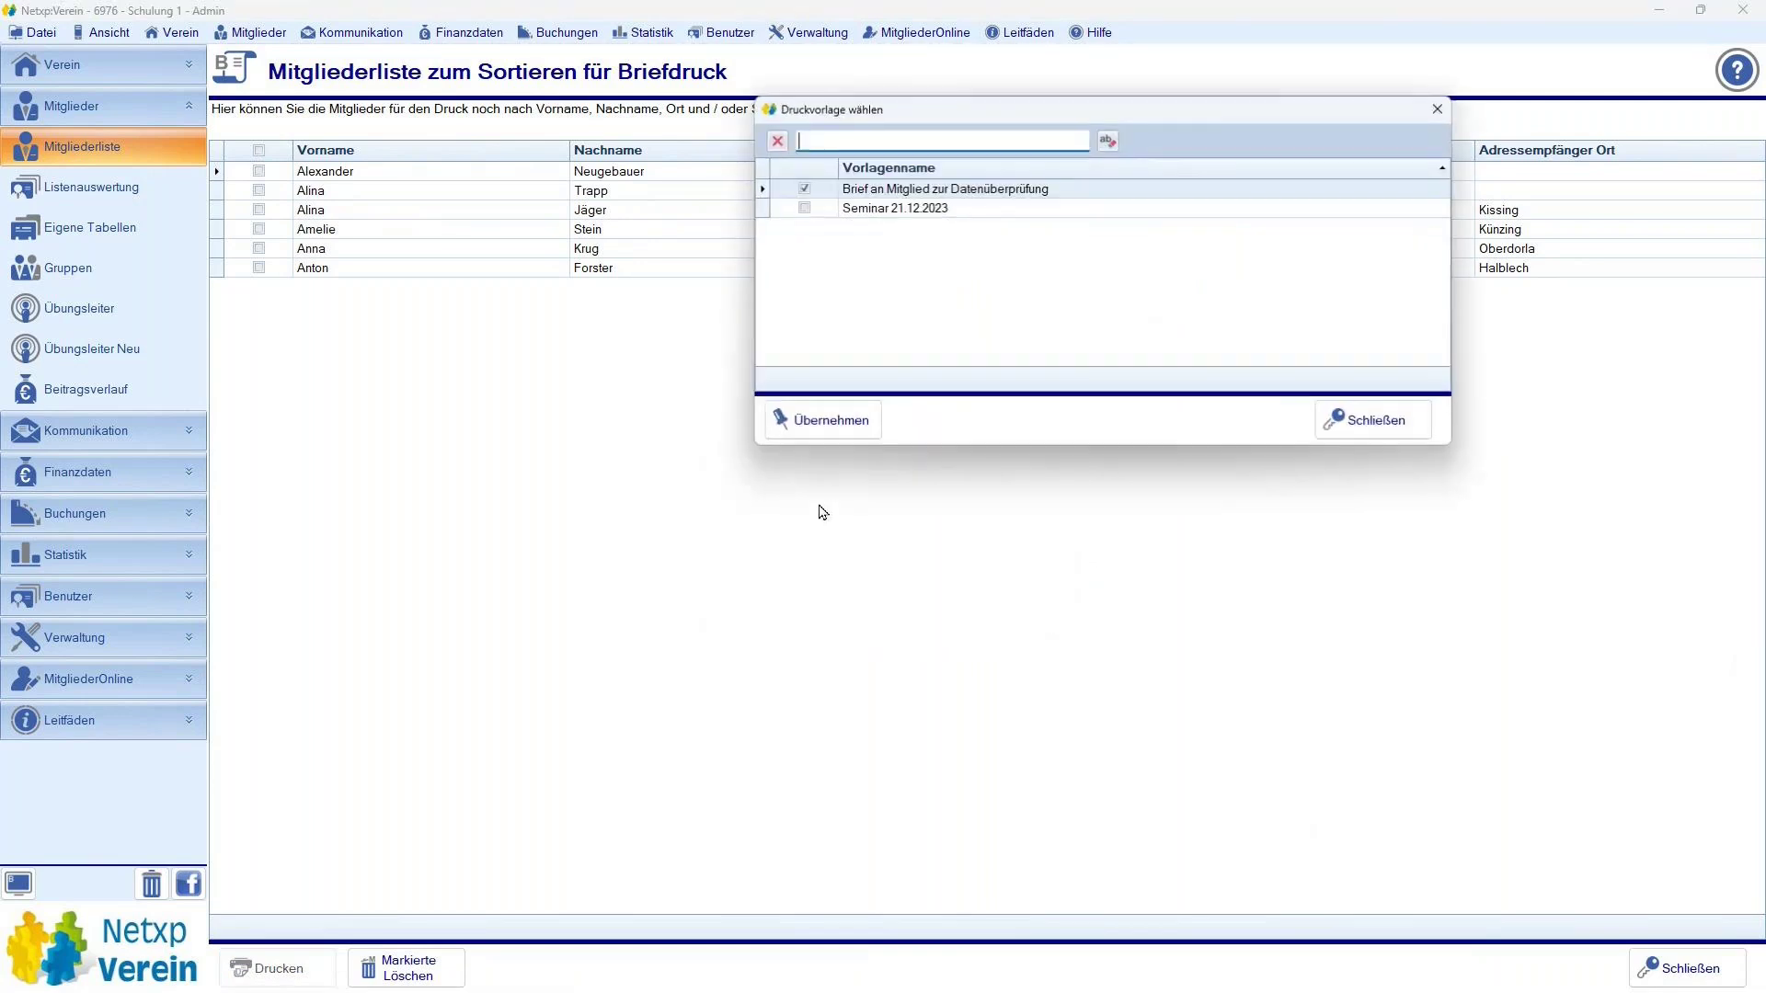
{"action": "left_click", "coordinate": [823, 436]}
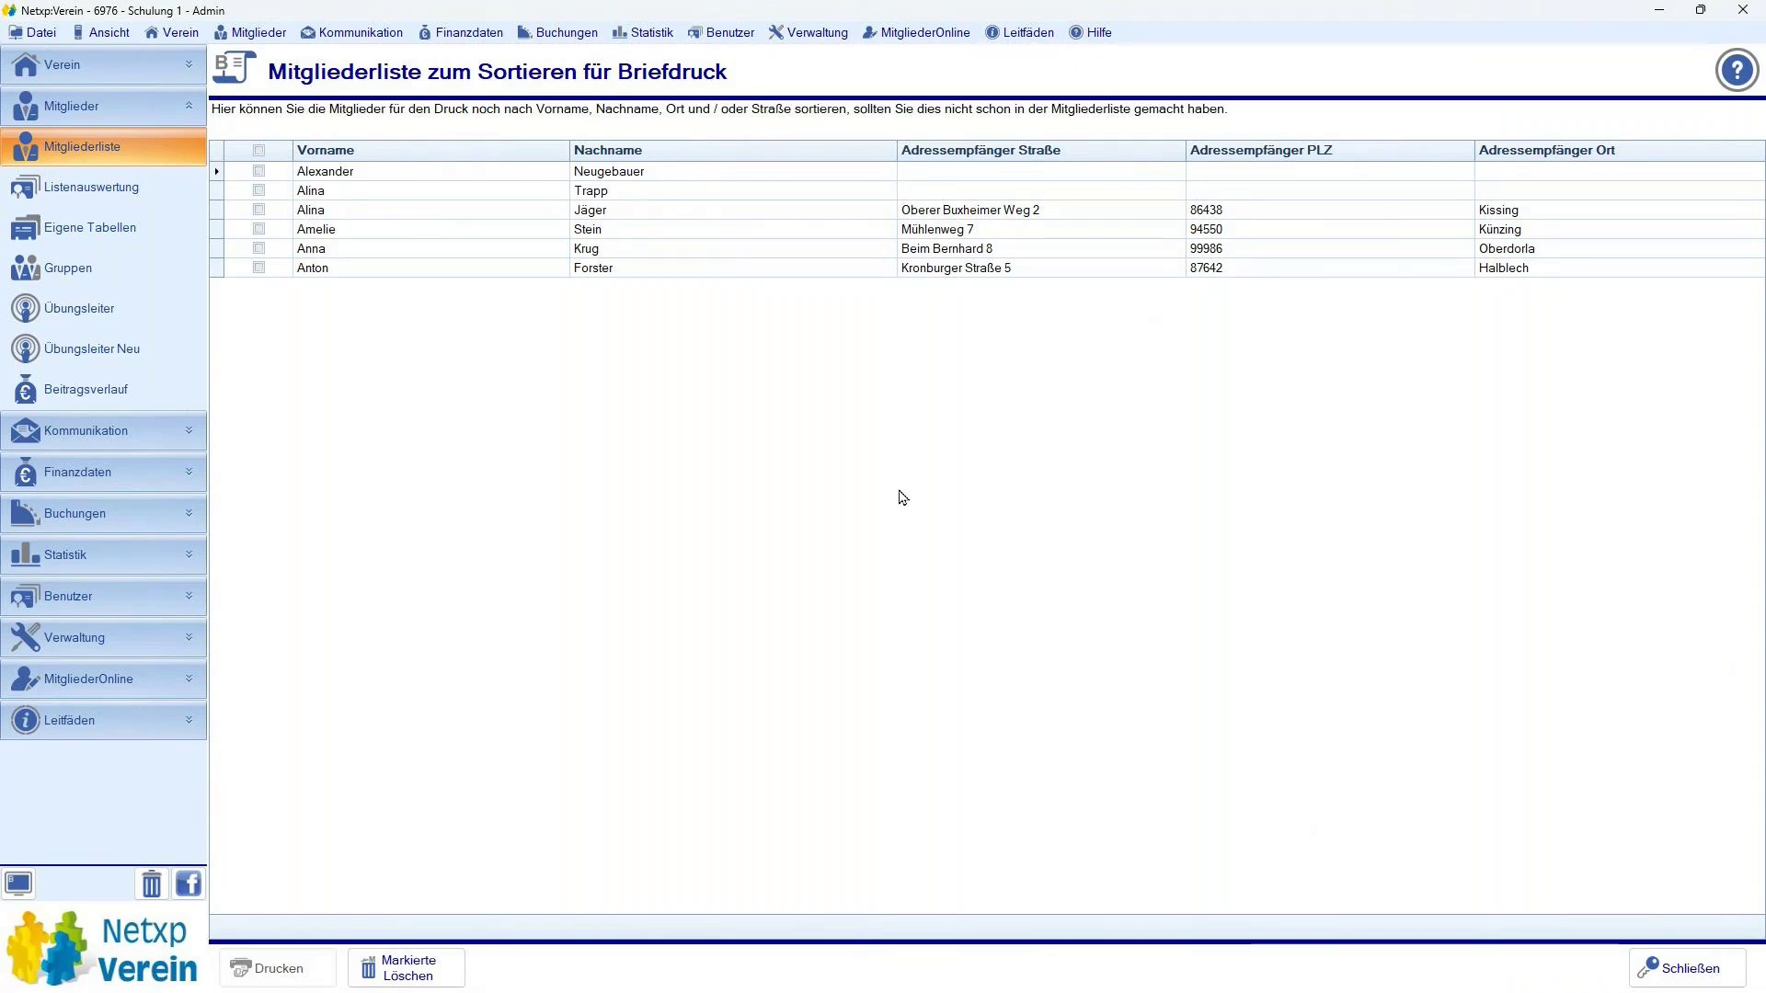
{"action": "left_click", "coordinate": [858, 449]}
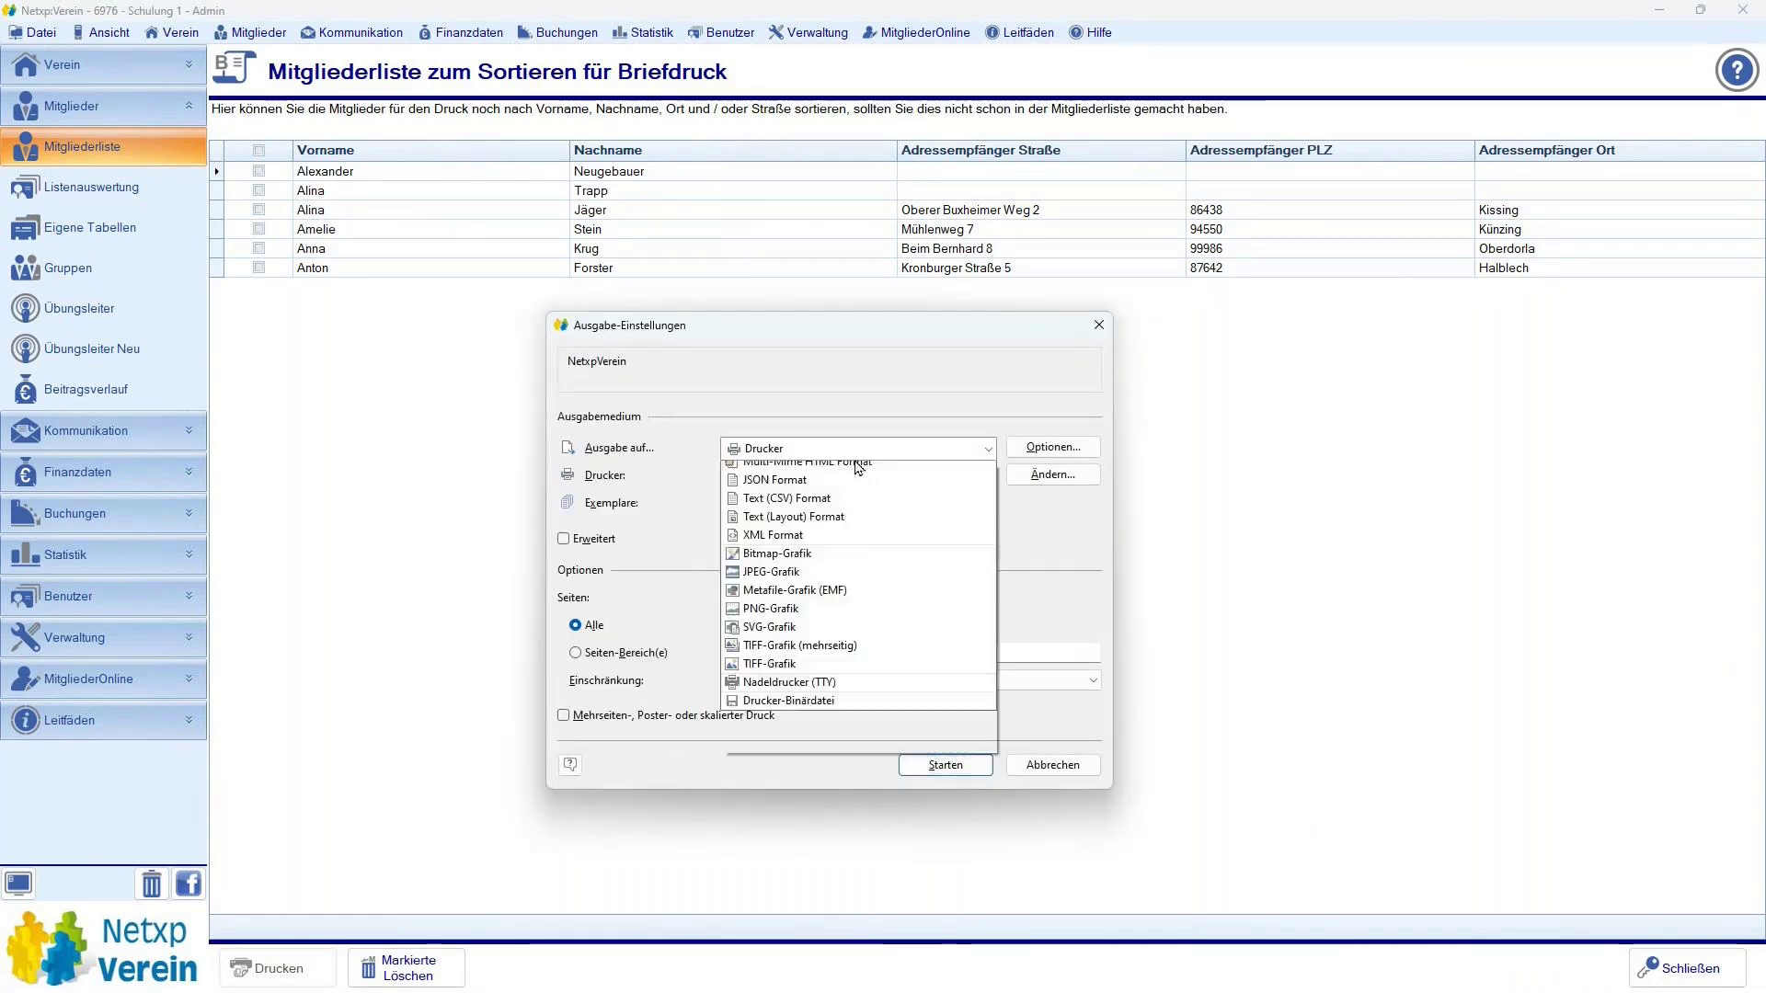
{"action": "left_click", "coordinate": [850, 480]}
{"action": "left_click", "coordinate": [938, 731]}
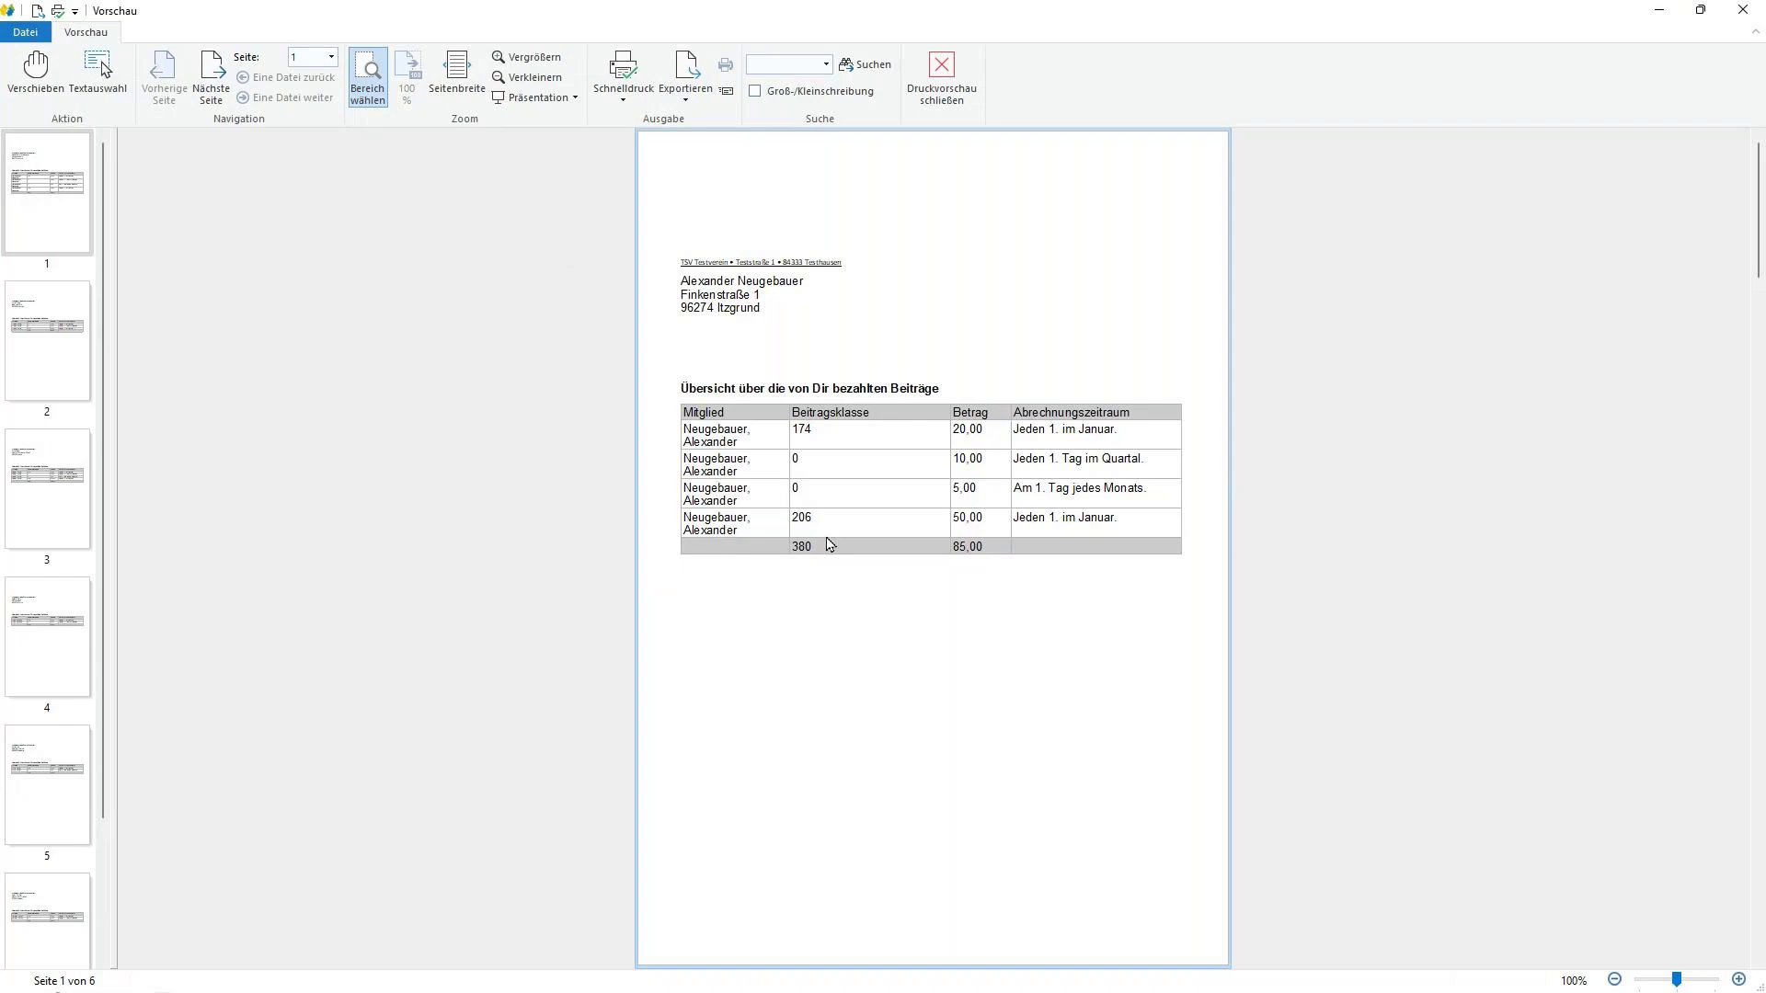
{"action": "left_click", "coordinate": [942, 73]}
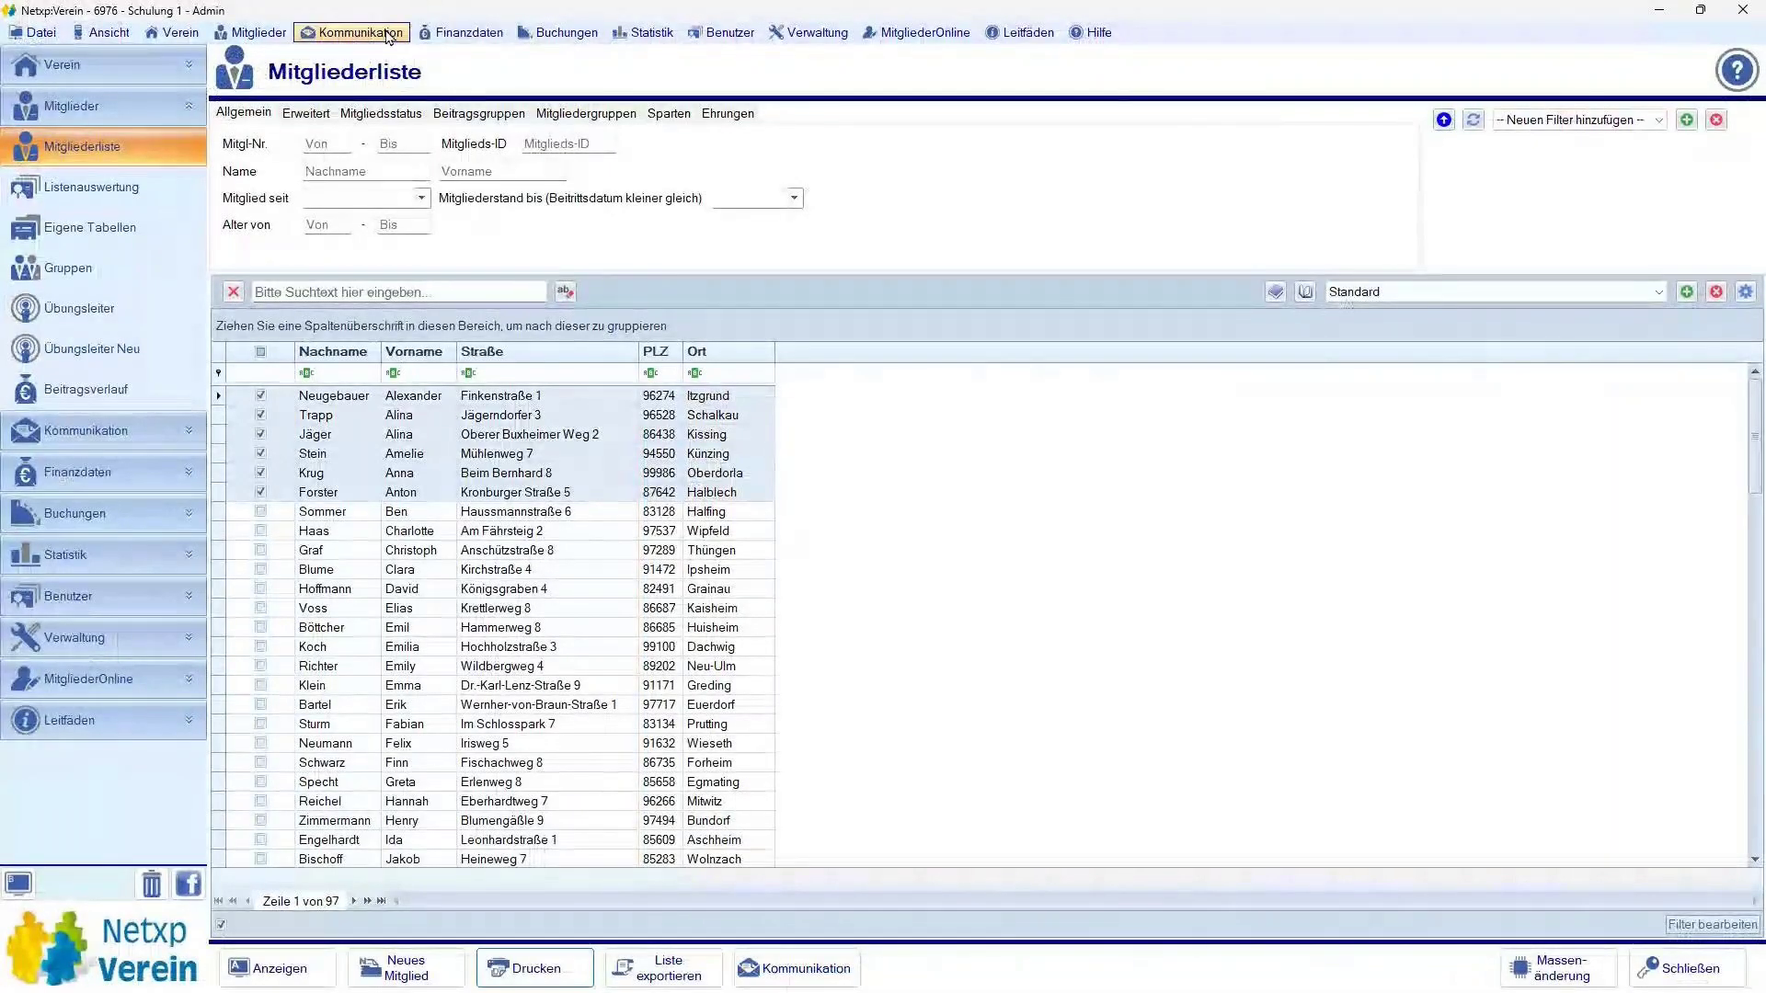
- Reopen the letter template Seminar 21.12.2023 in the layout editor and open the contents of its Beiträge table
{"action": "left_click", "coordinate": [387, 35]}
{"action": "left_click", "coordinate": [342, 171]}
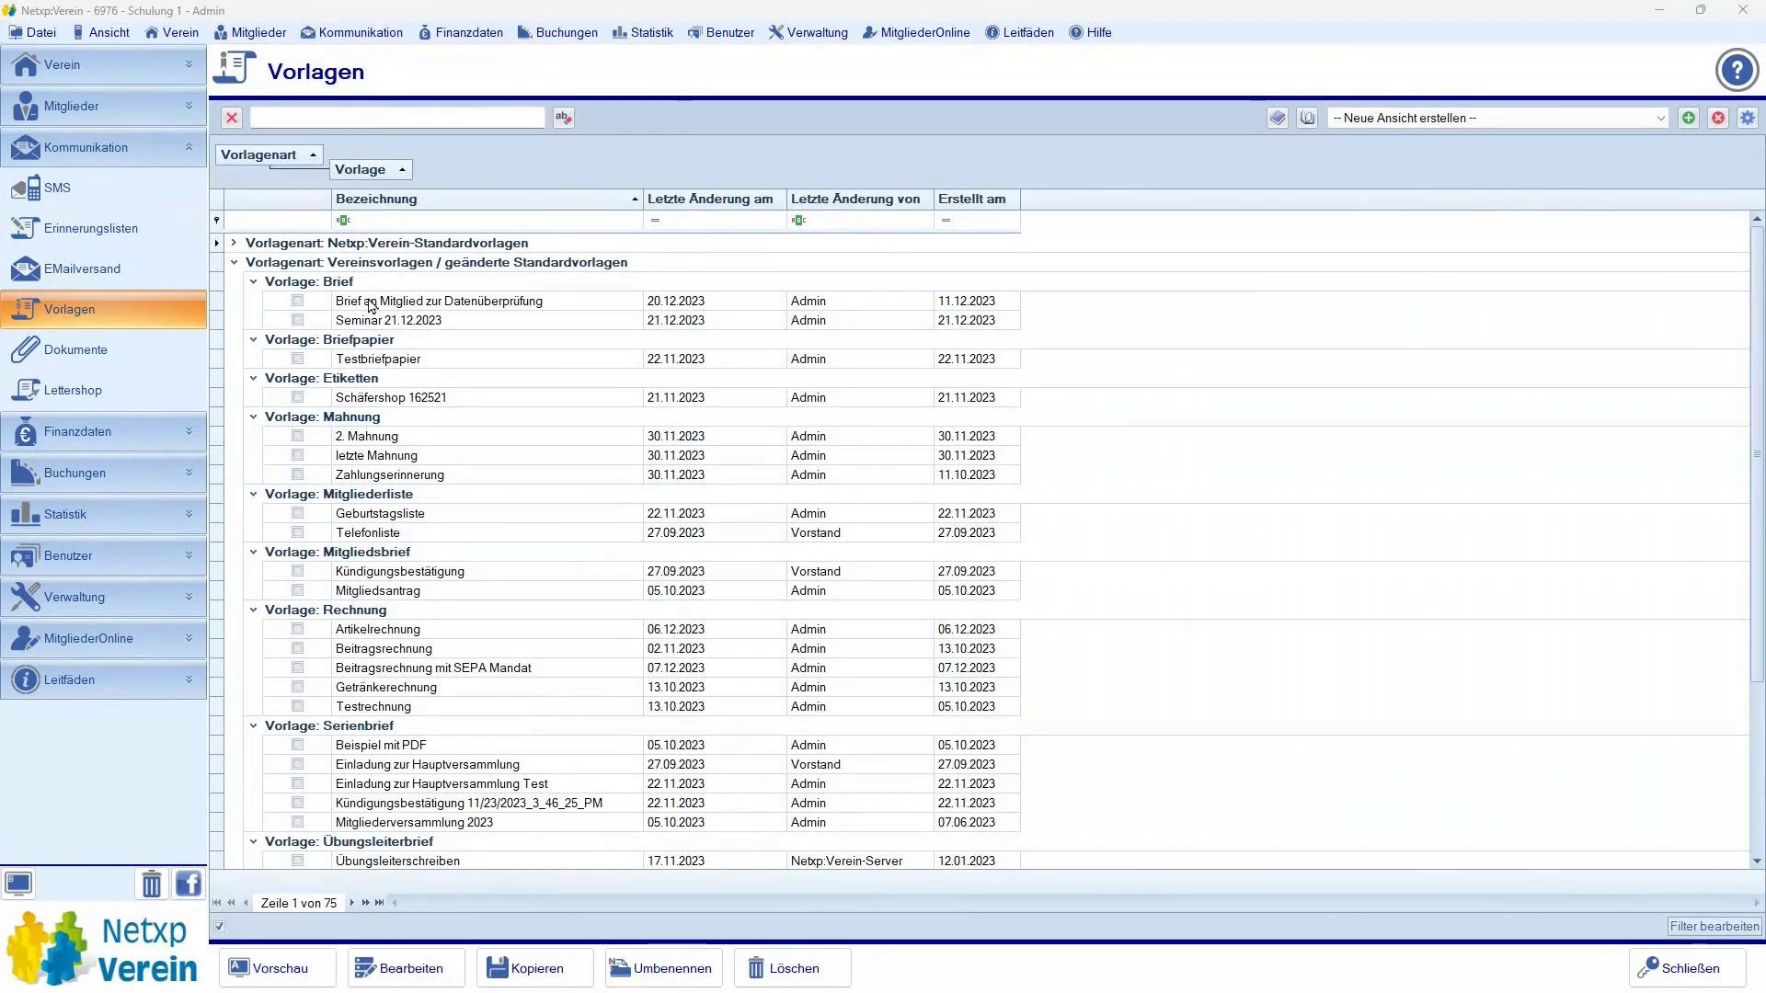
{"action": "left_click", "coordinate": [373, 320]}
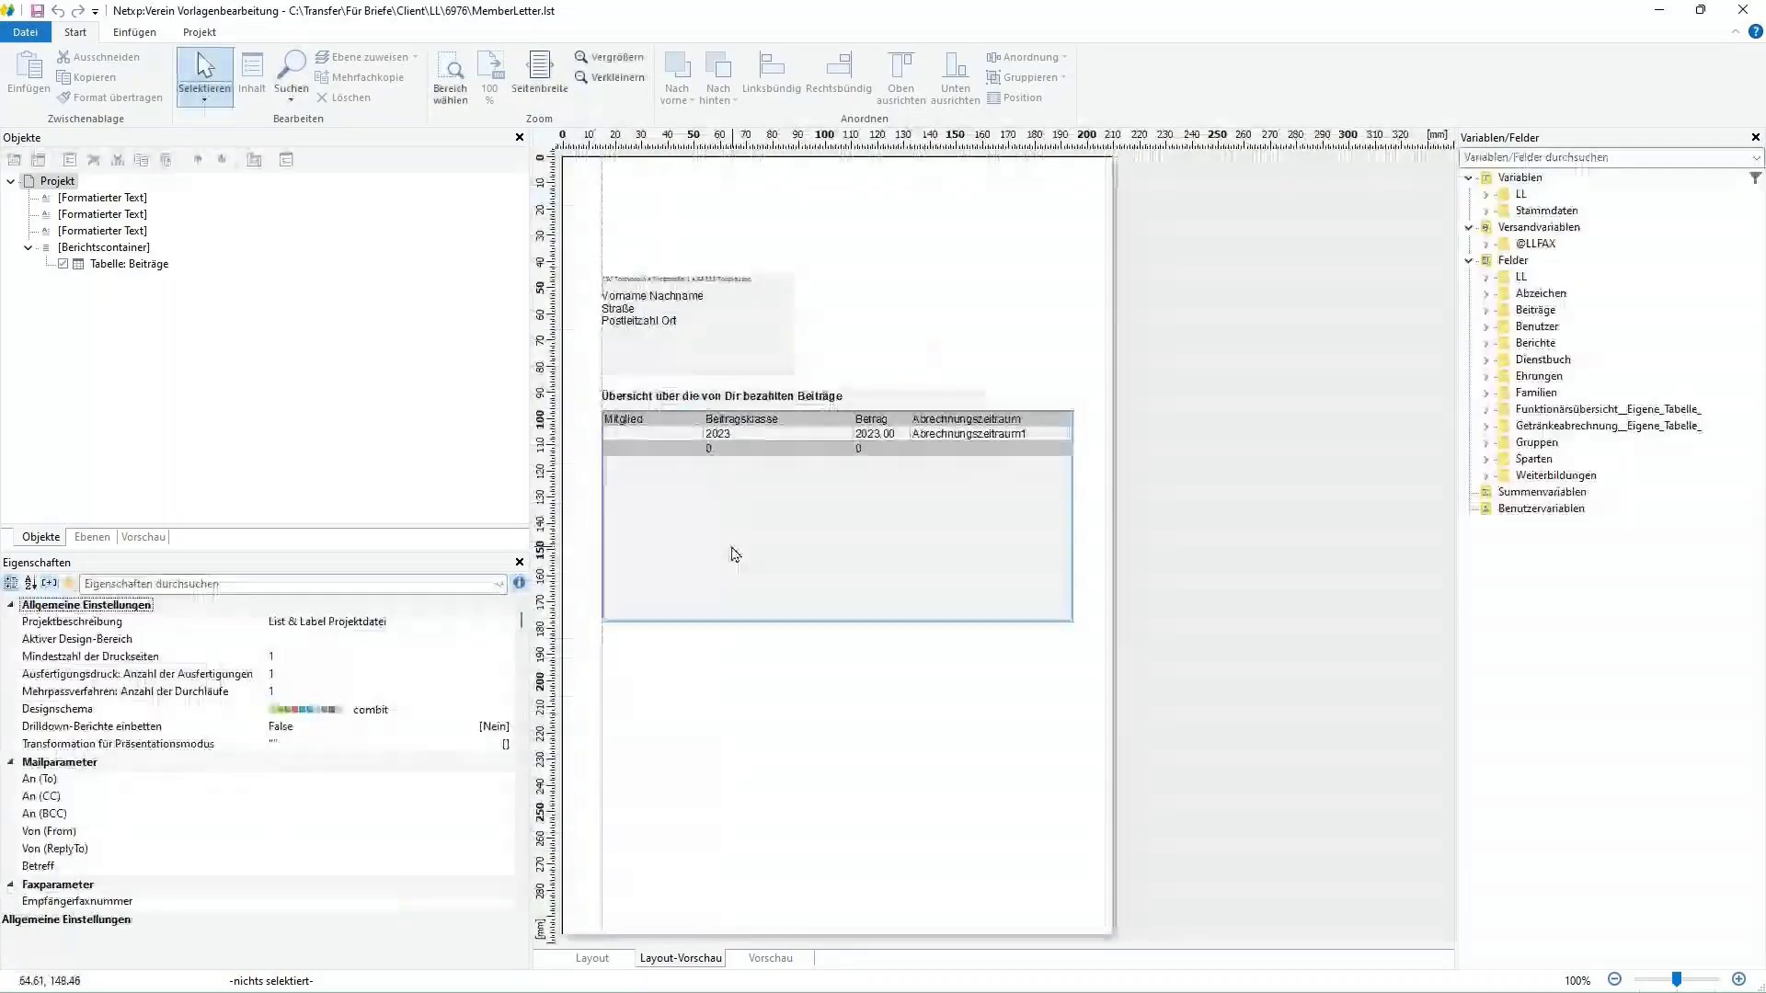
{"action": "left_click", "coordinate": [727, 520]}
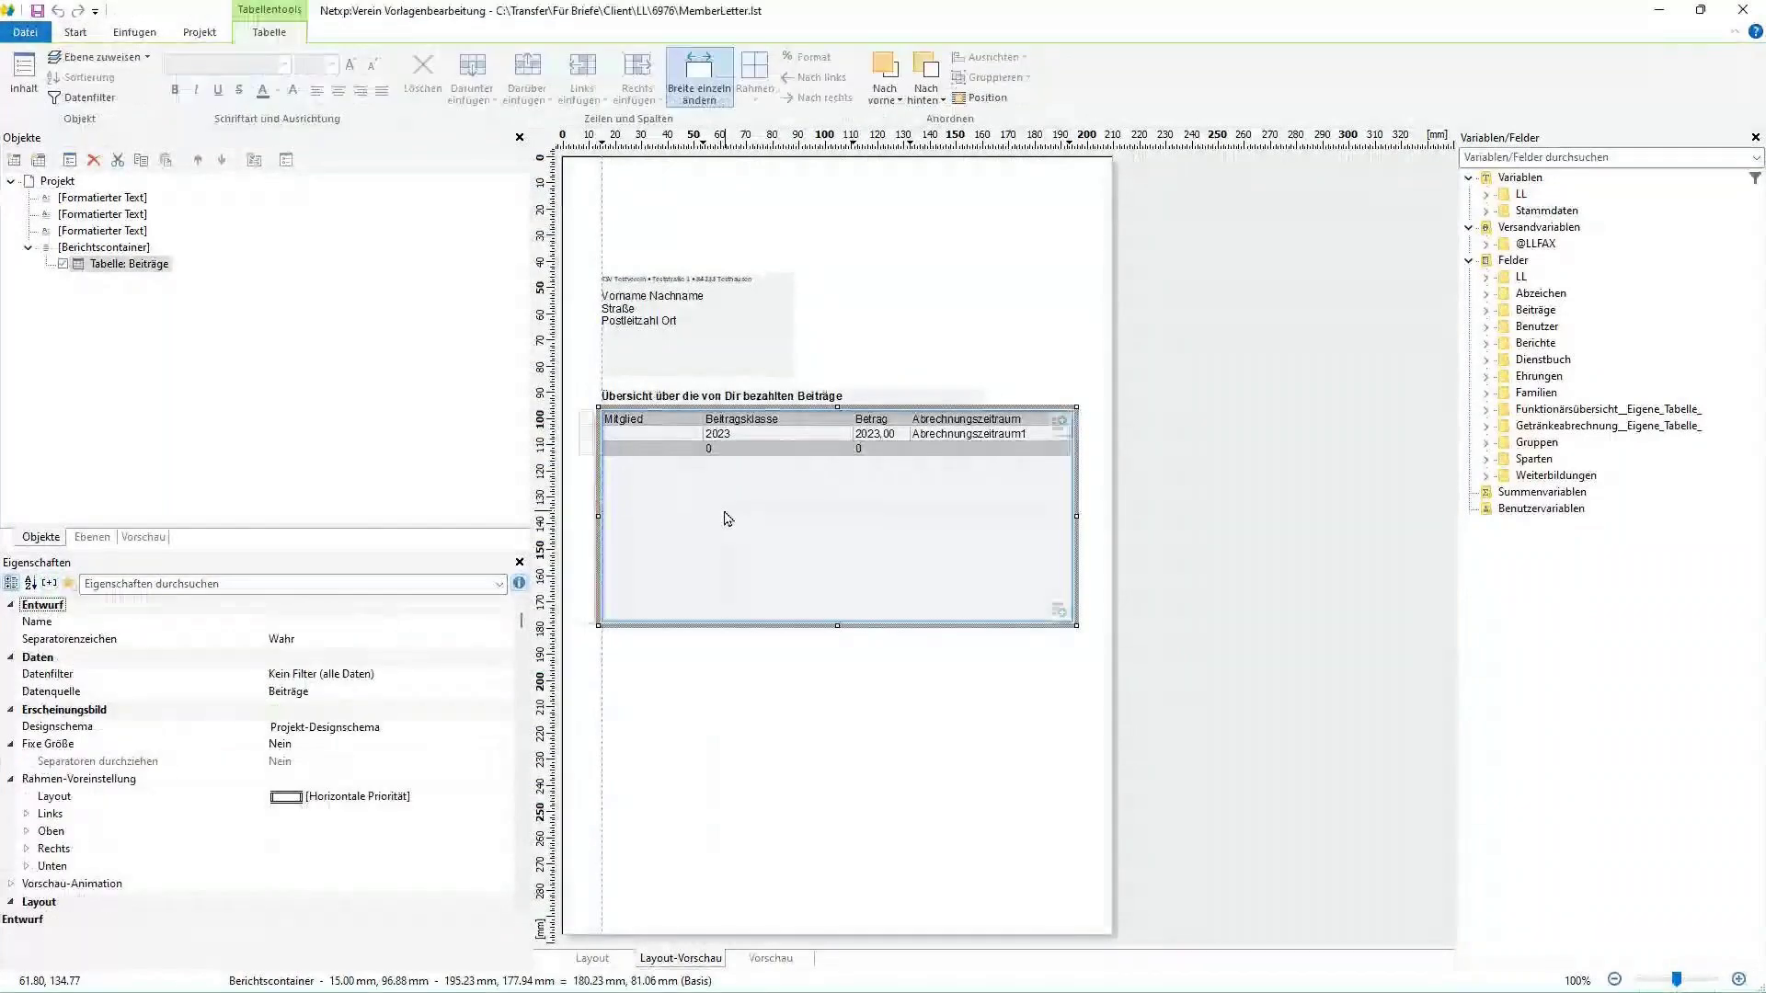
{"action": "double_click", "coordinate": [728, 521]}
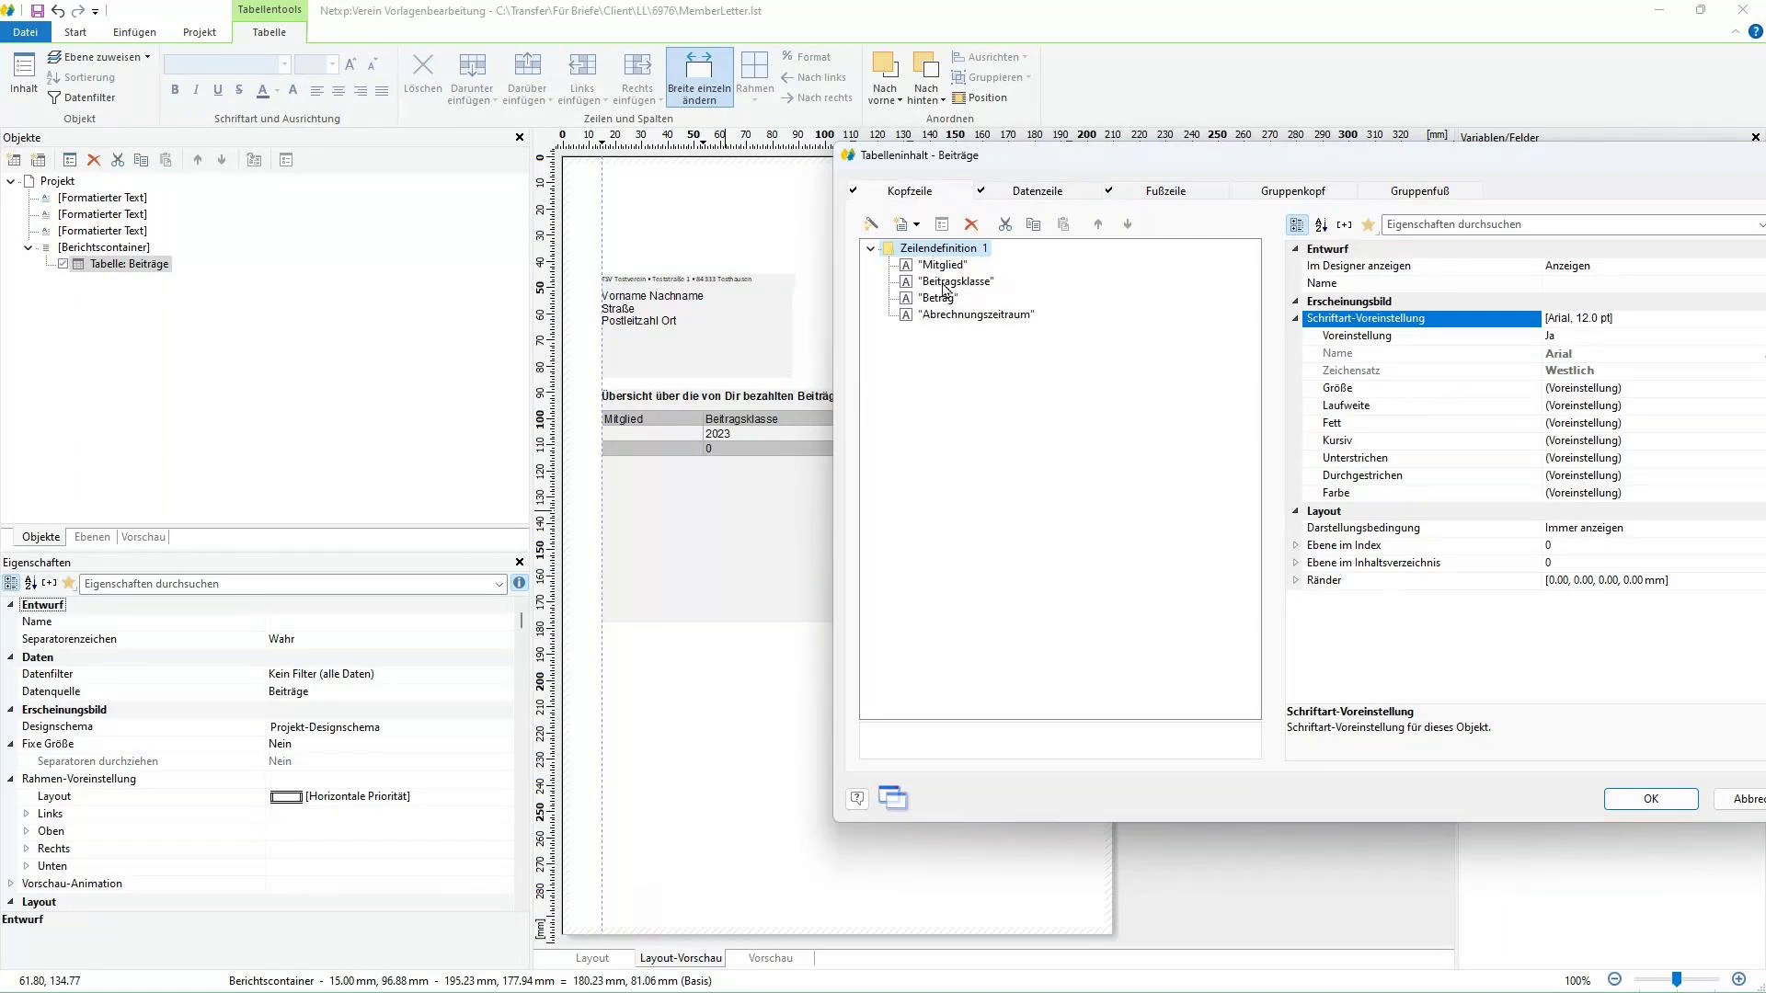
- Replace the content of the data row's first column, Beiträge.Mitglied, with the field Beiträge.Mitgliedsname
{"action": "left_click", "coordinate": [1038, 190]}
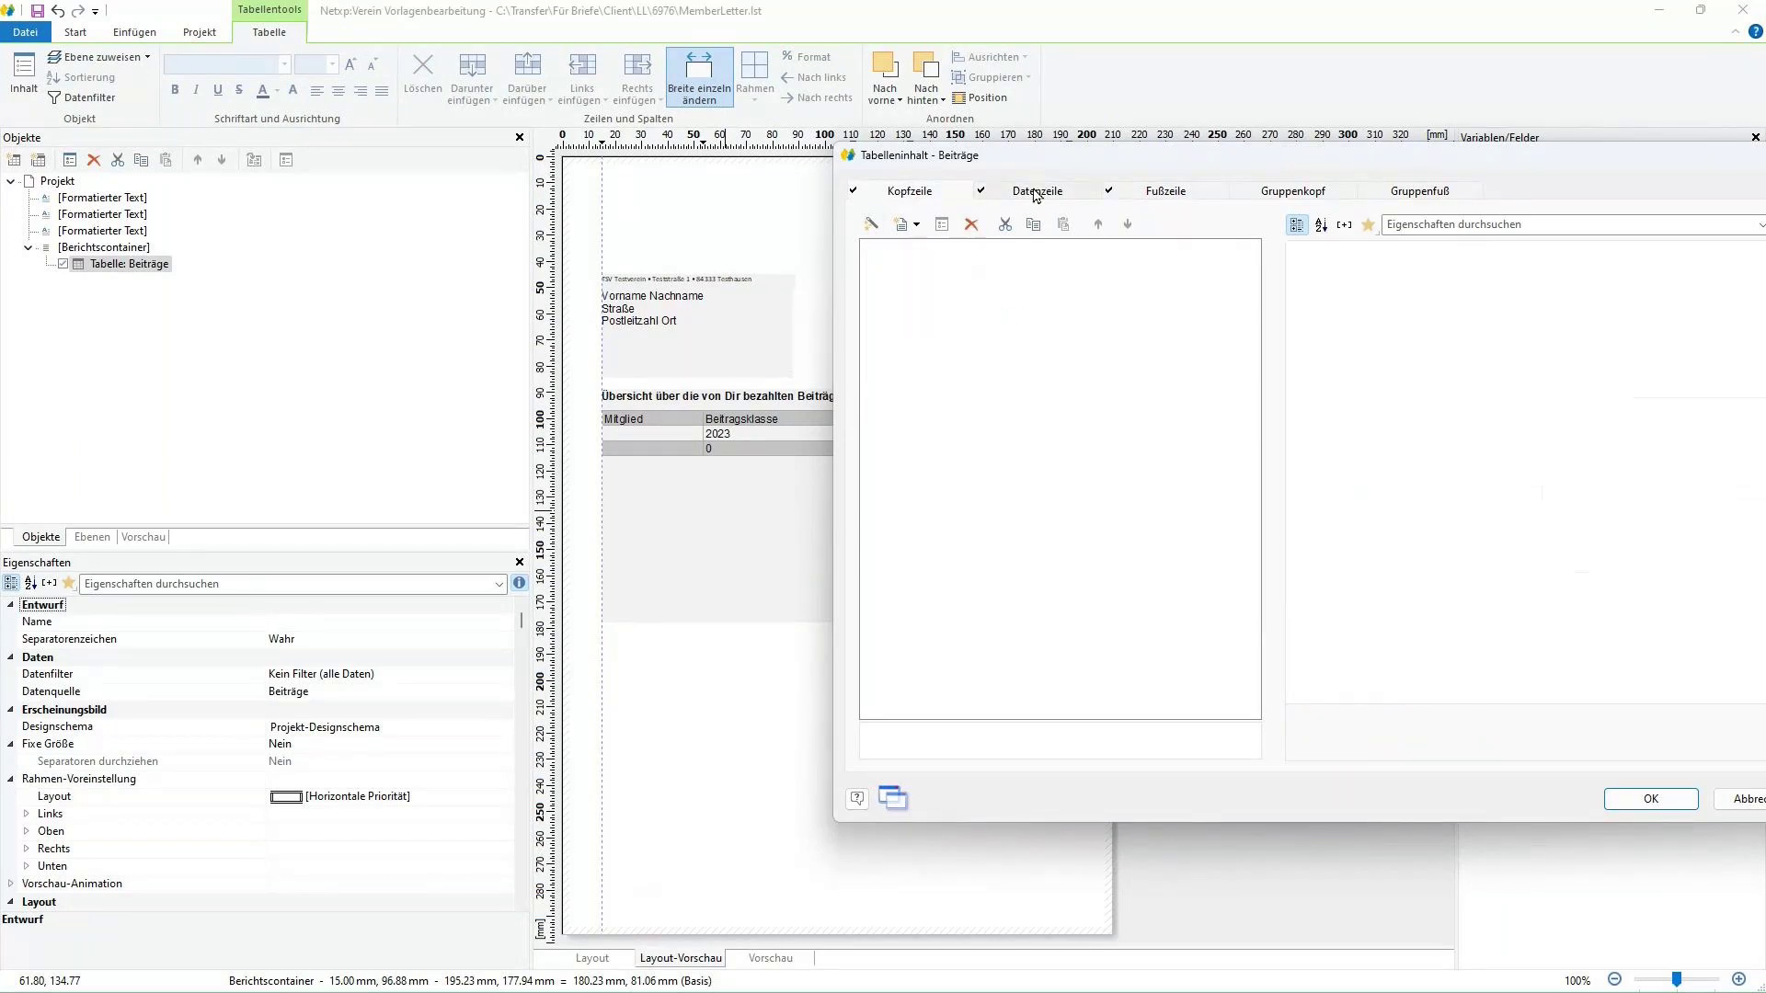
{"action": "left_click", "coordinate": [967, 264]}
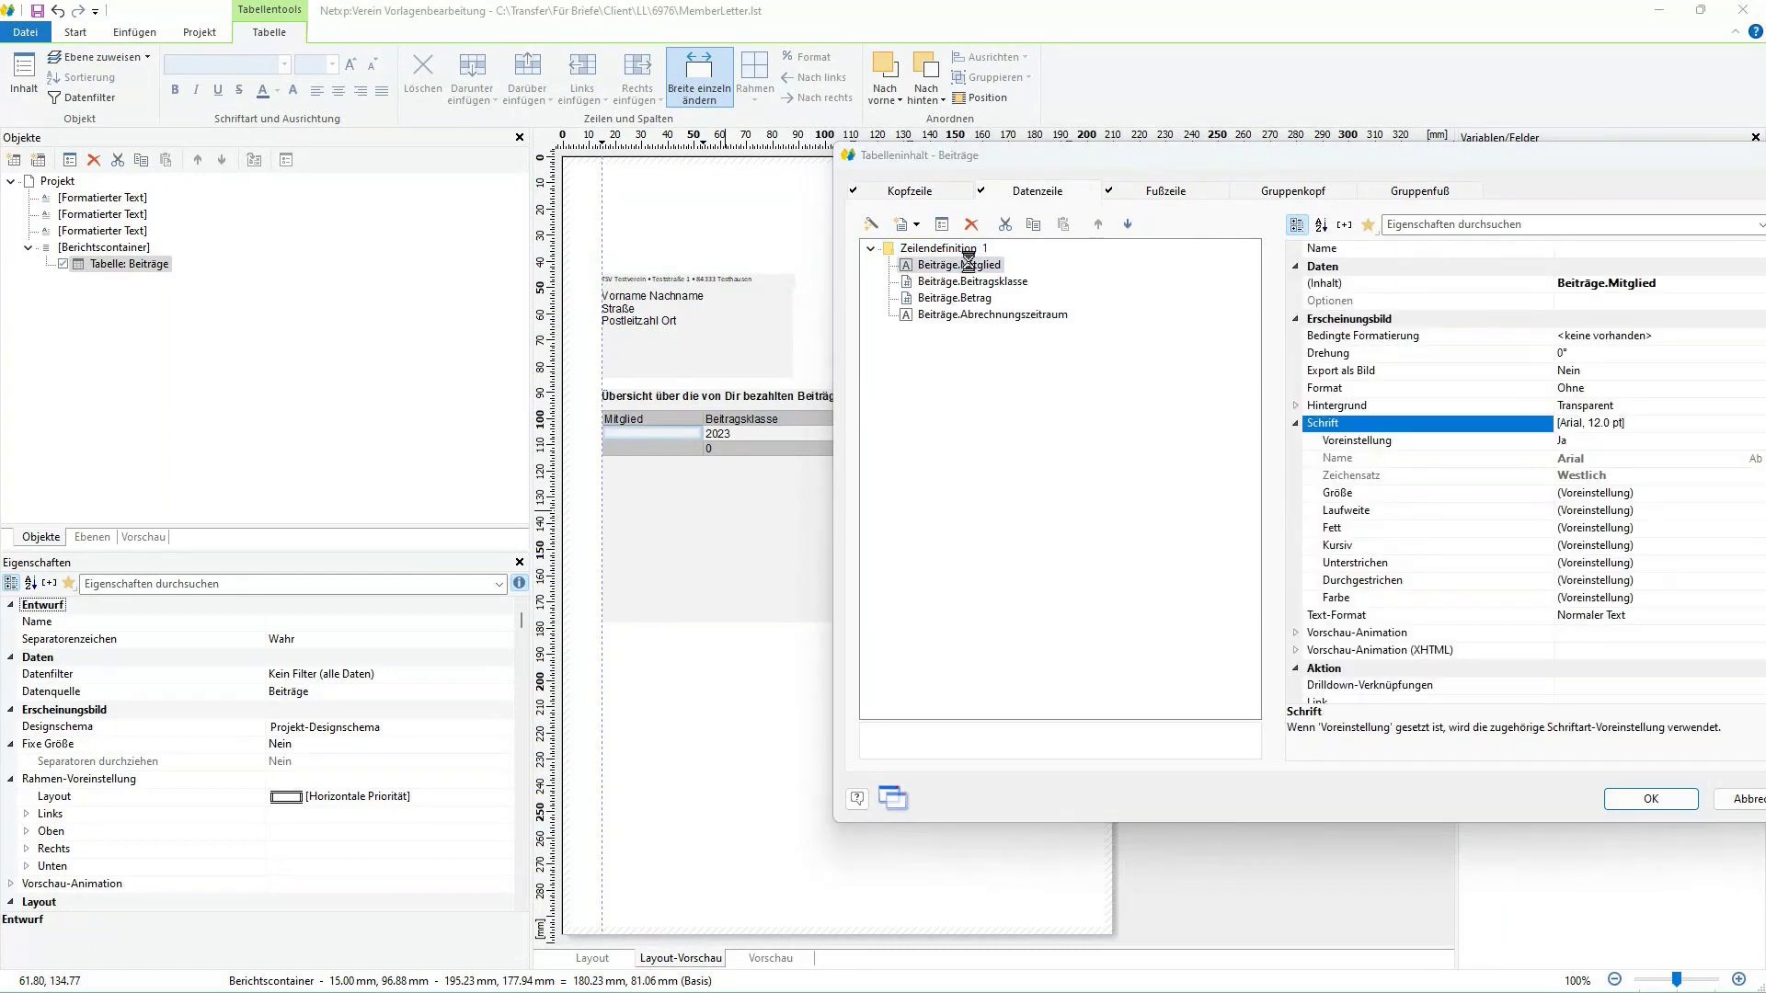
{"action": "double_click", "coordinate": [967, 264]}
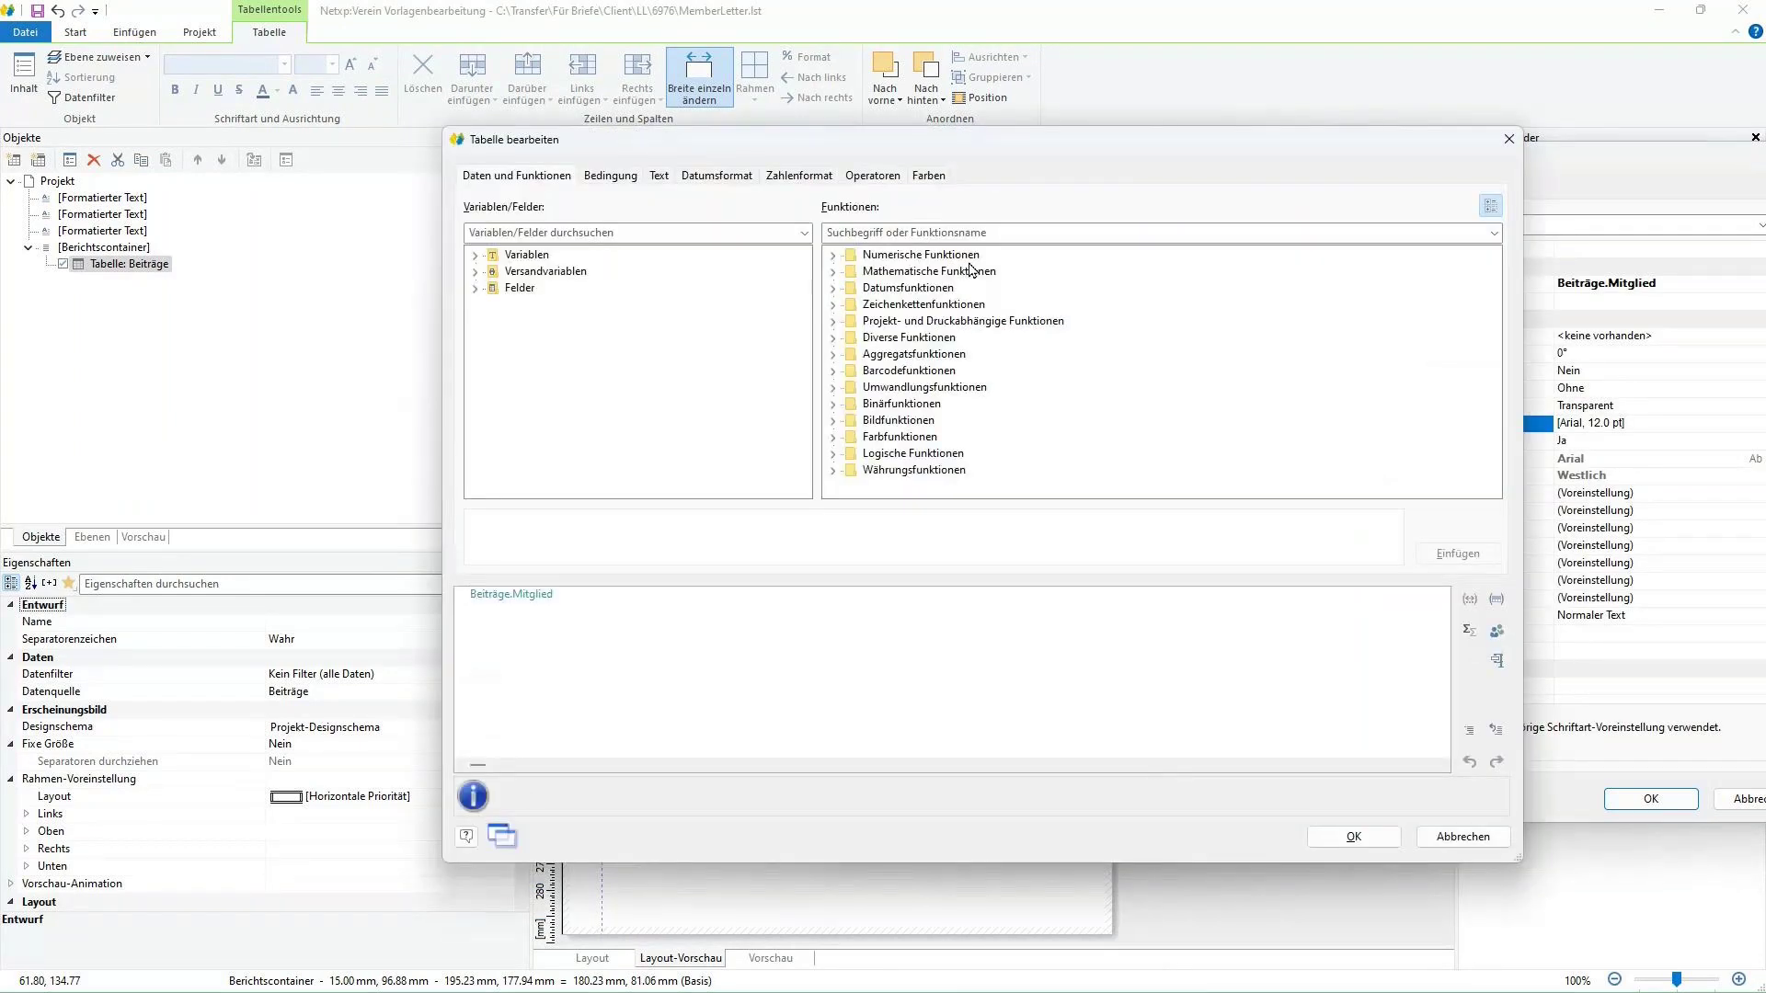
{"action": "left_click", "coordinate": [476, 288]}
{"action": "left_click", "coordinate": [493, 321]}
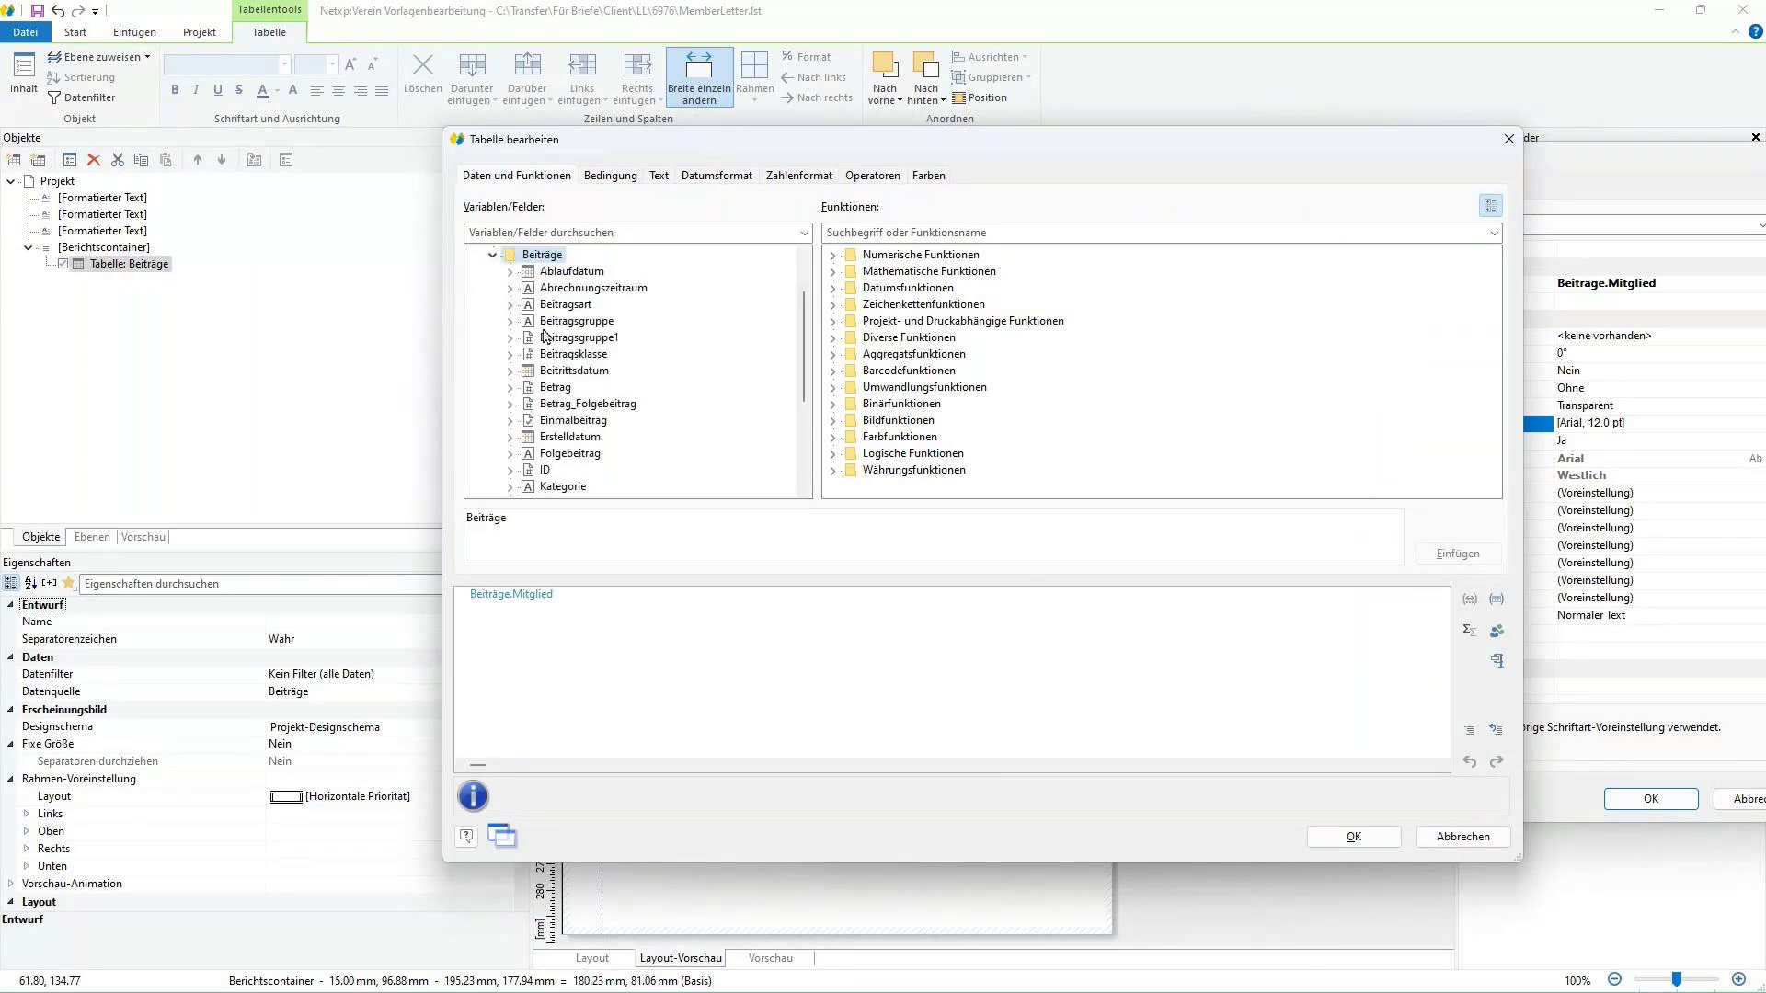
{"action": "left_click_drag", "start_coordinate": [848, 154], "coordinate": [934, 367]}
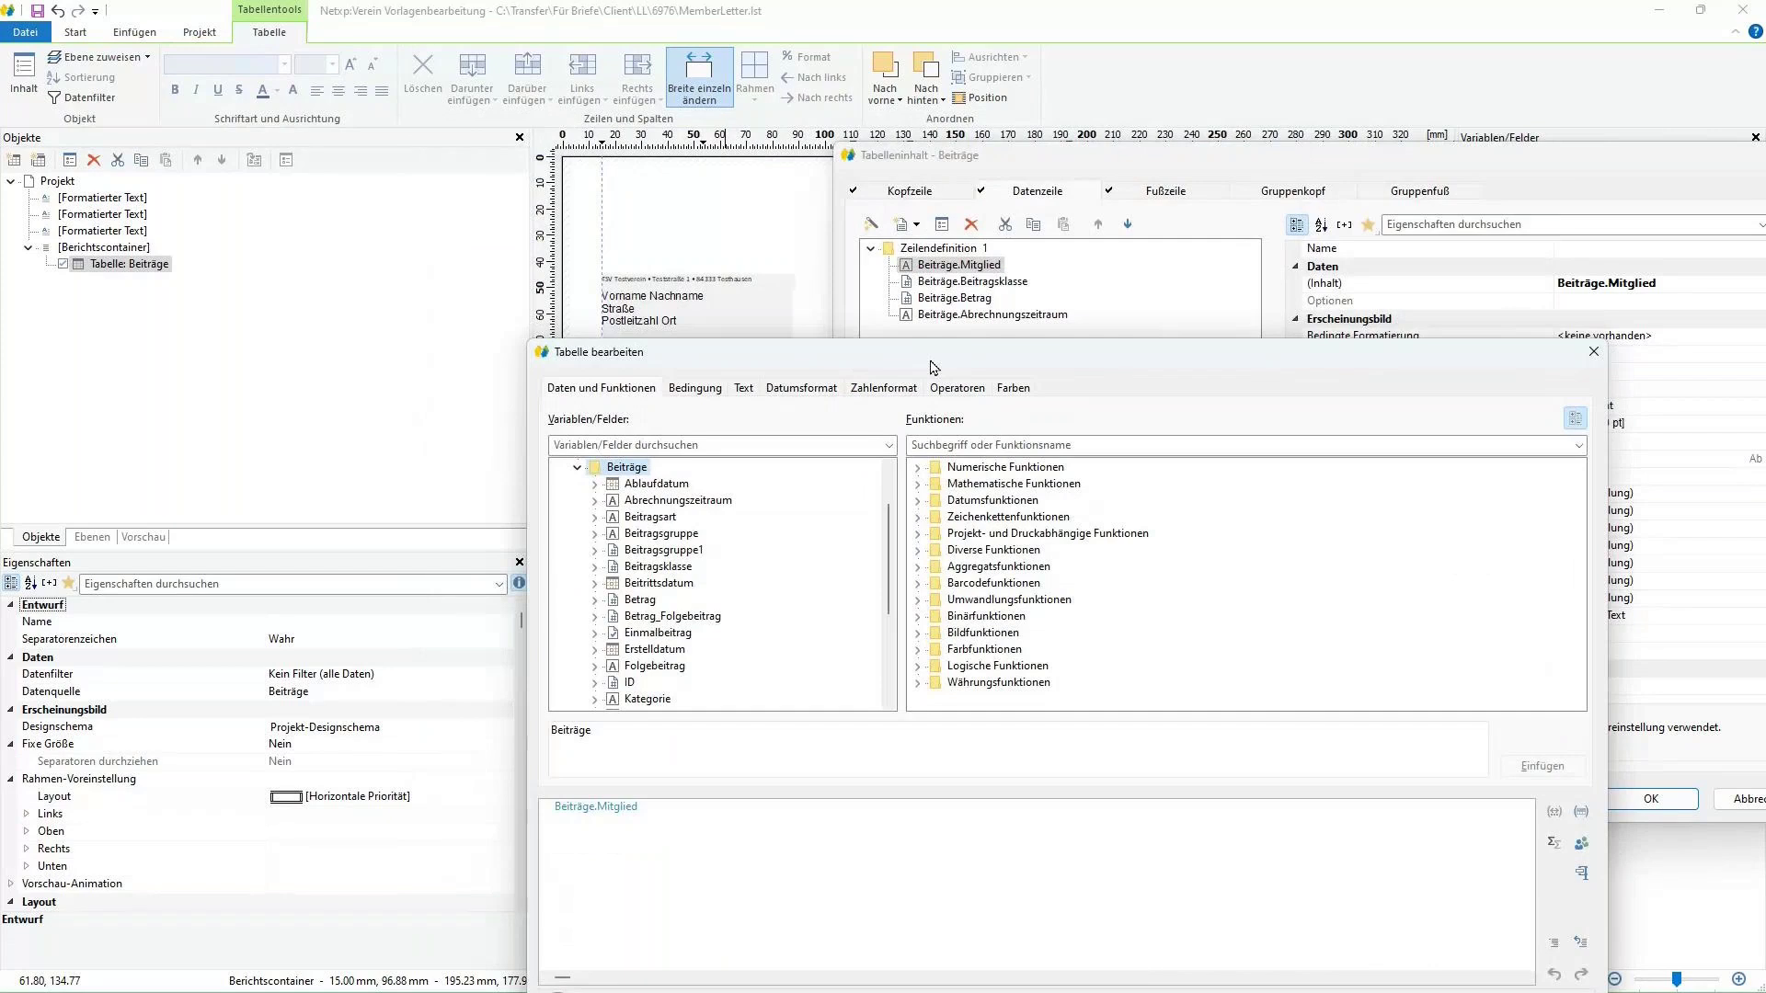
{"action": "left_click_drag", "start_coordinate": [934, 367], "coordinate": [889, 435]}
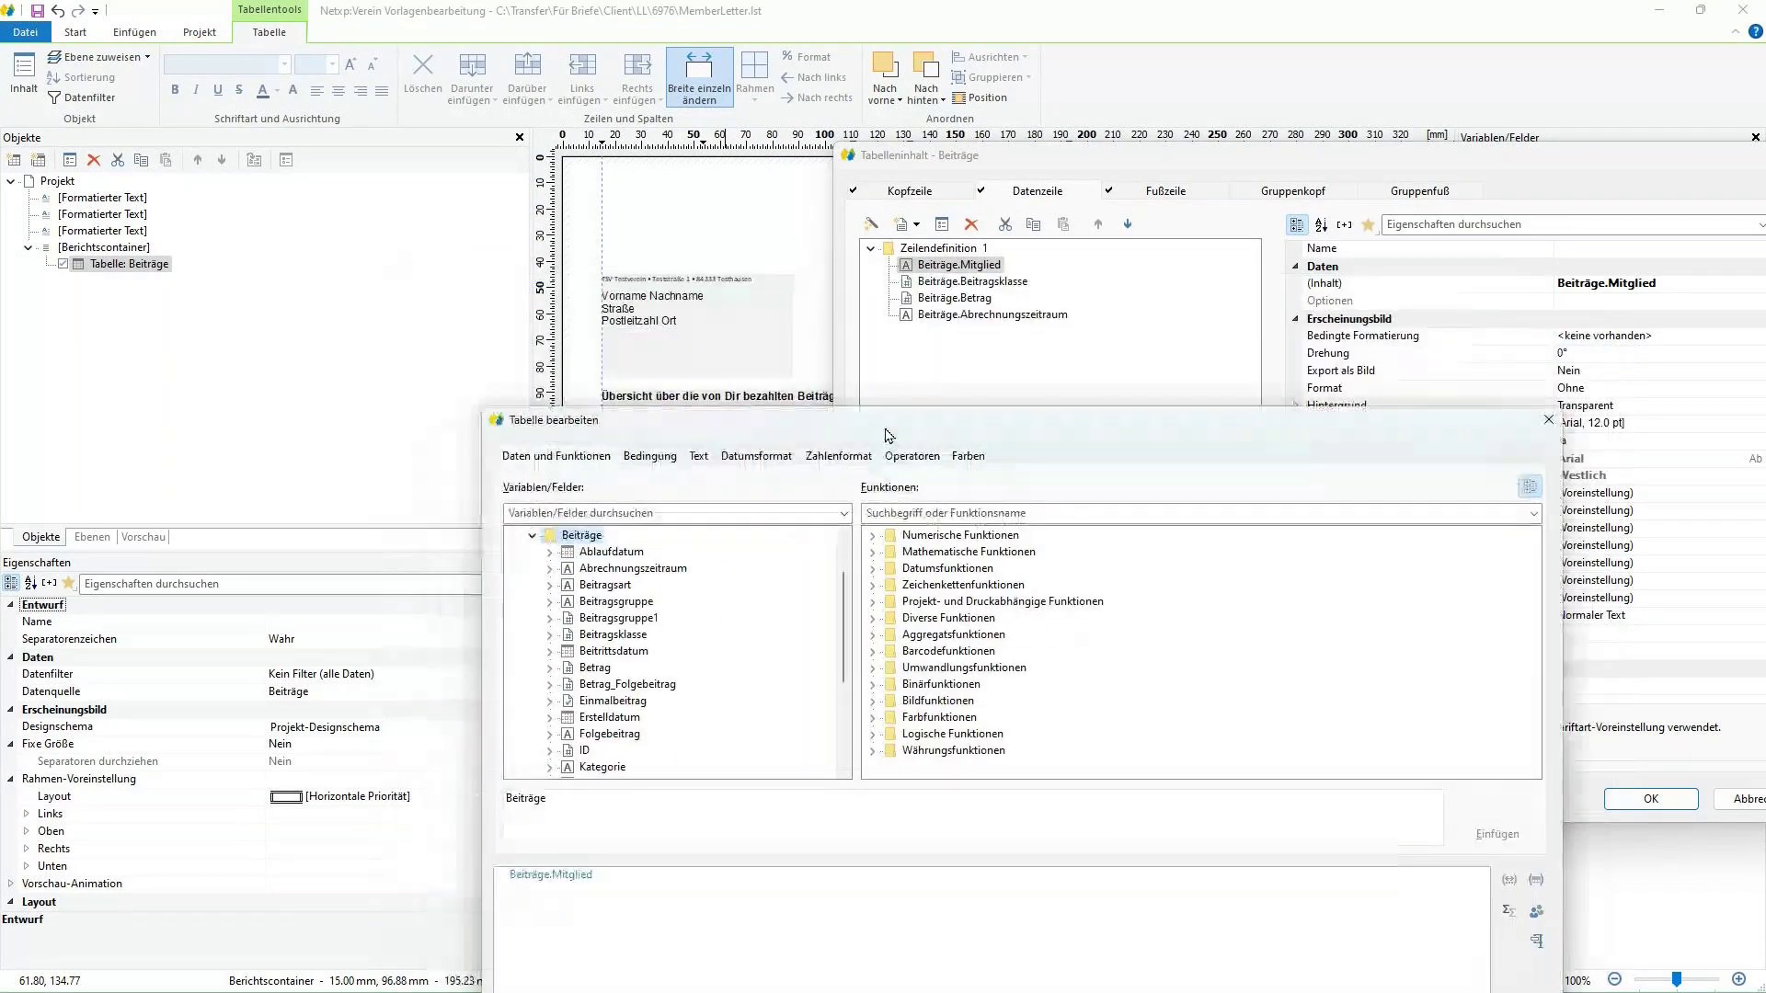
{"action": "left_click_drag", "start_coordinate": [888, 435], "coordinate": [889, 430]}
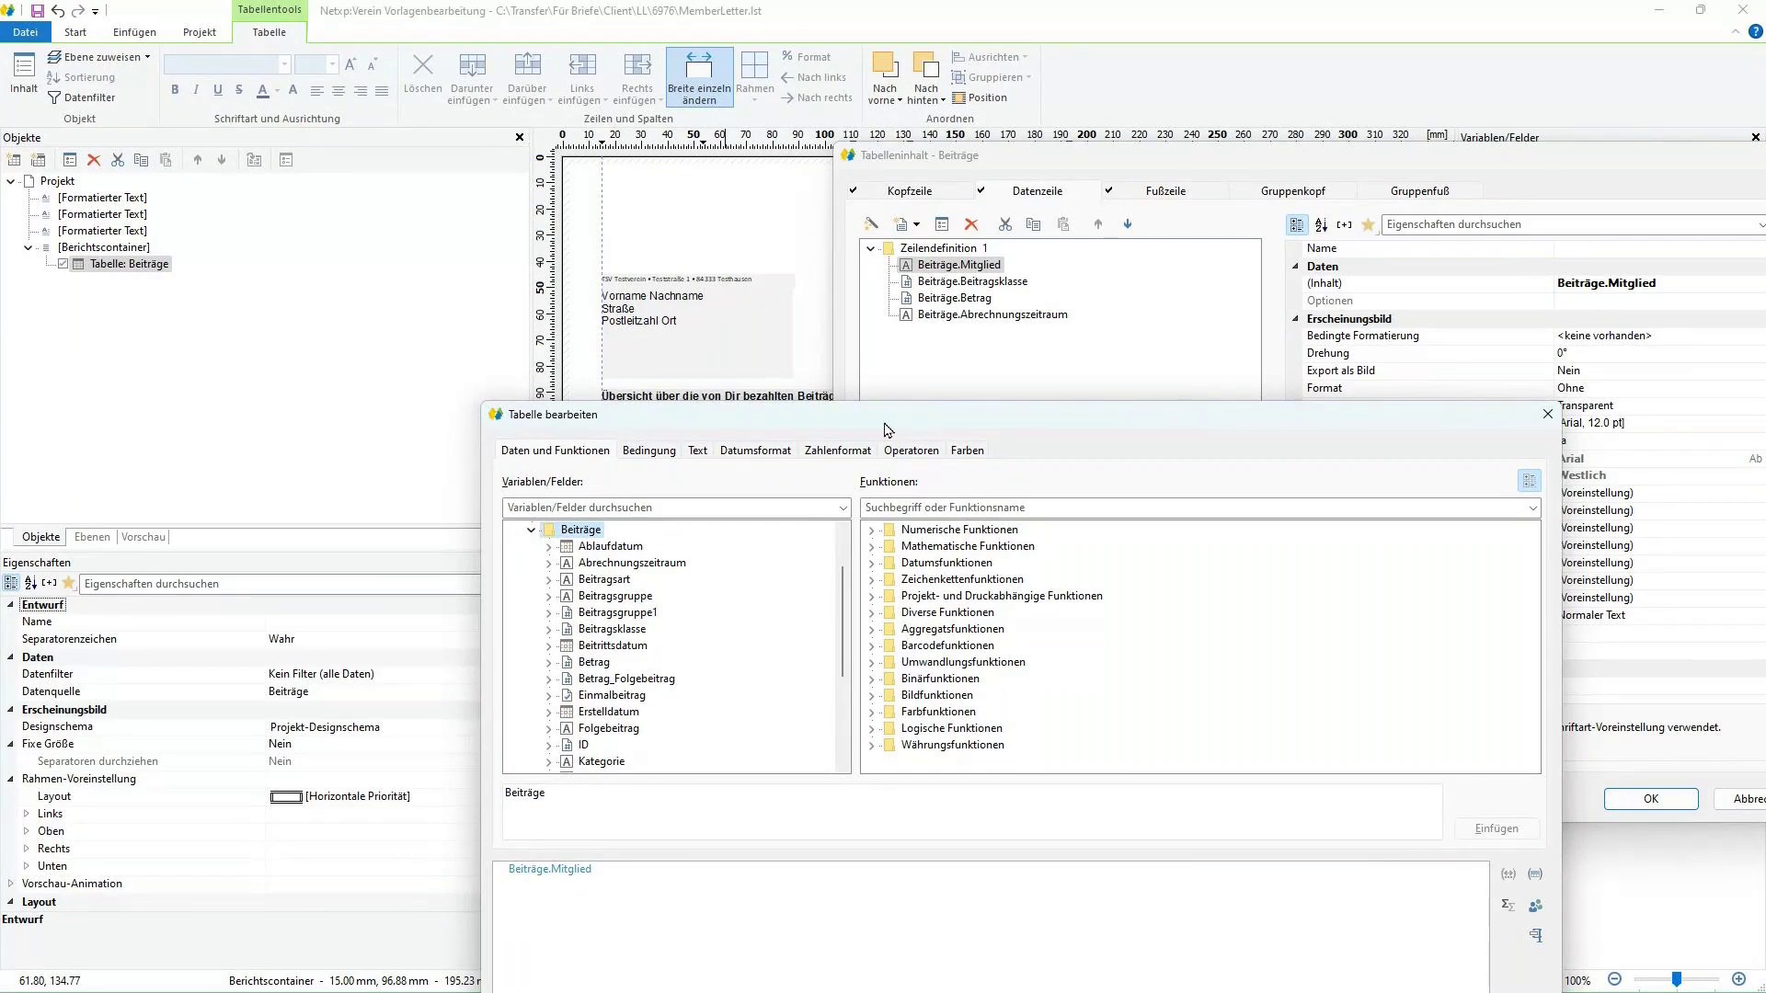
{"action": "left_click_drag", "start_coordinate": [888, 429], "coordinate": [889, 428]}
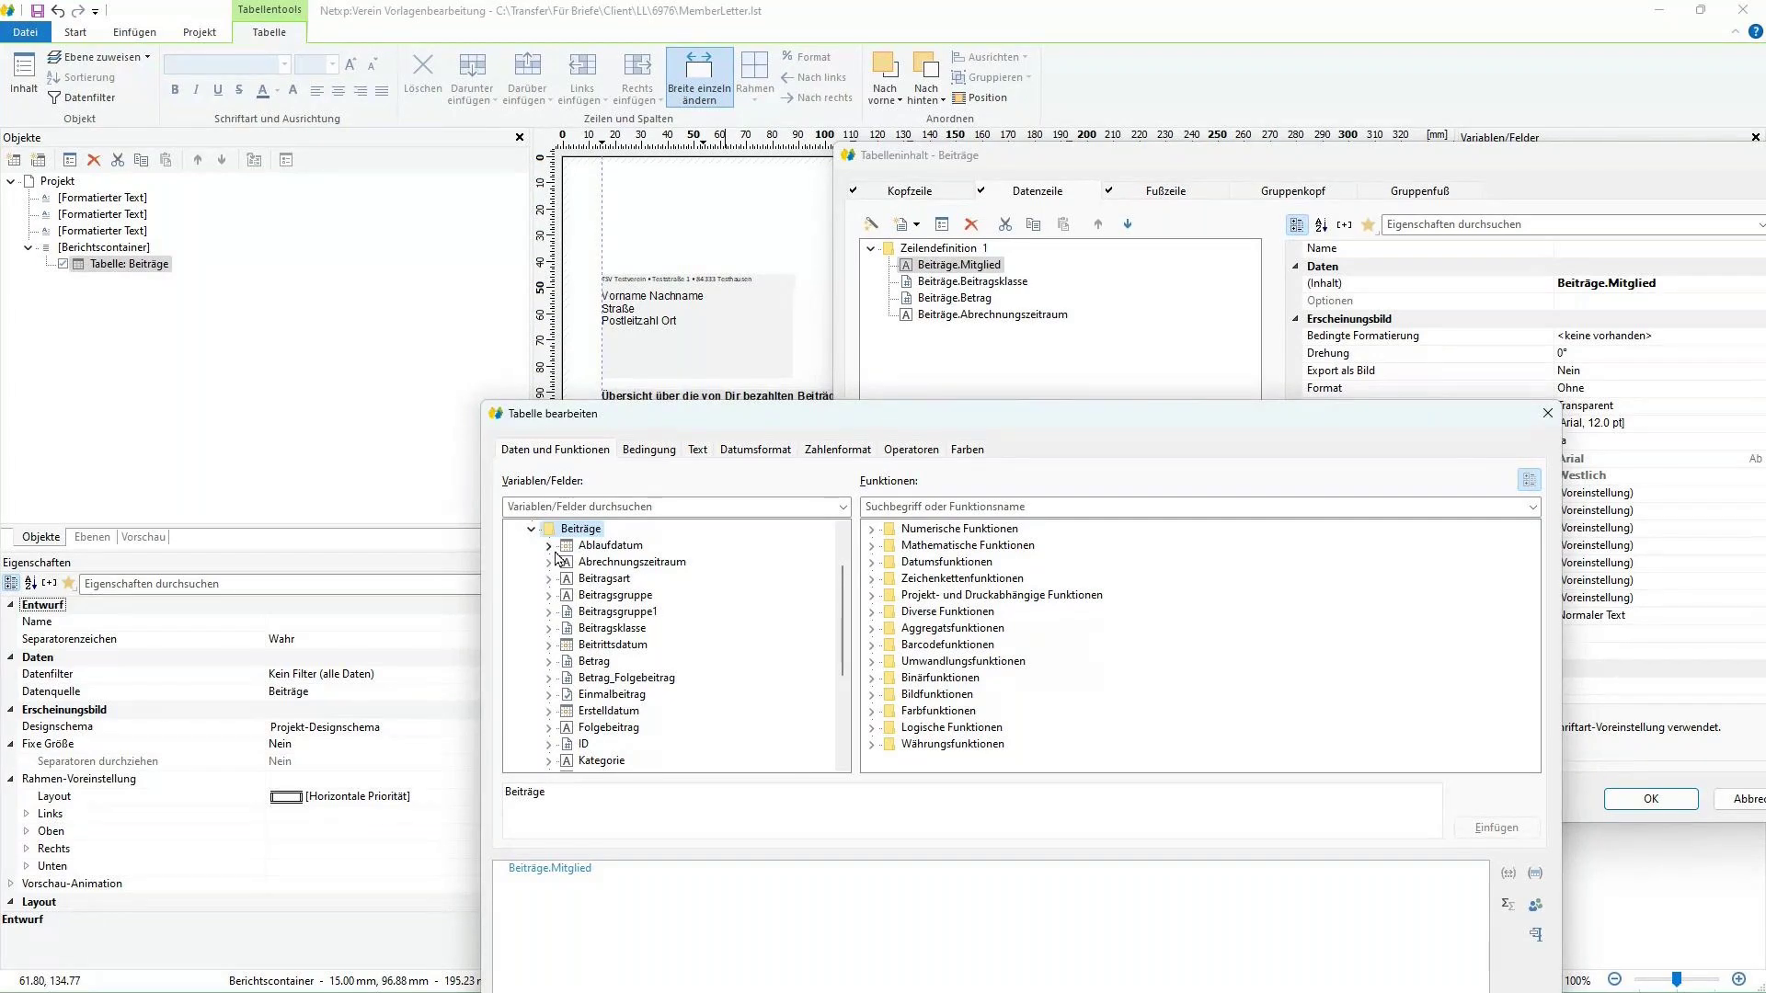
{"action": "left_click_drag", "start_coordinate": [639, 414], "coordinate": [596, 280]}
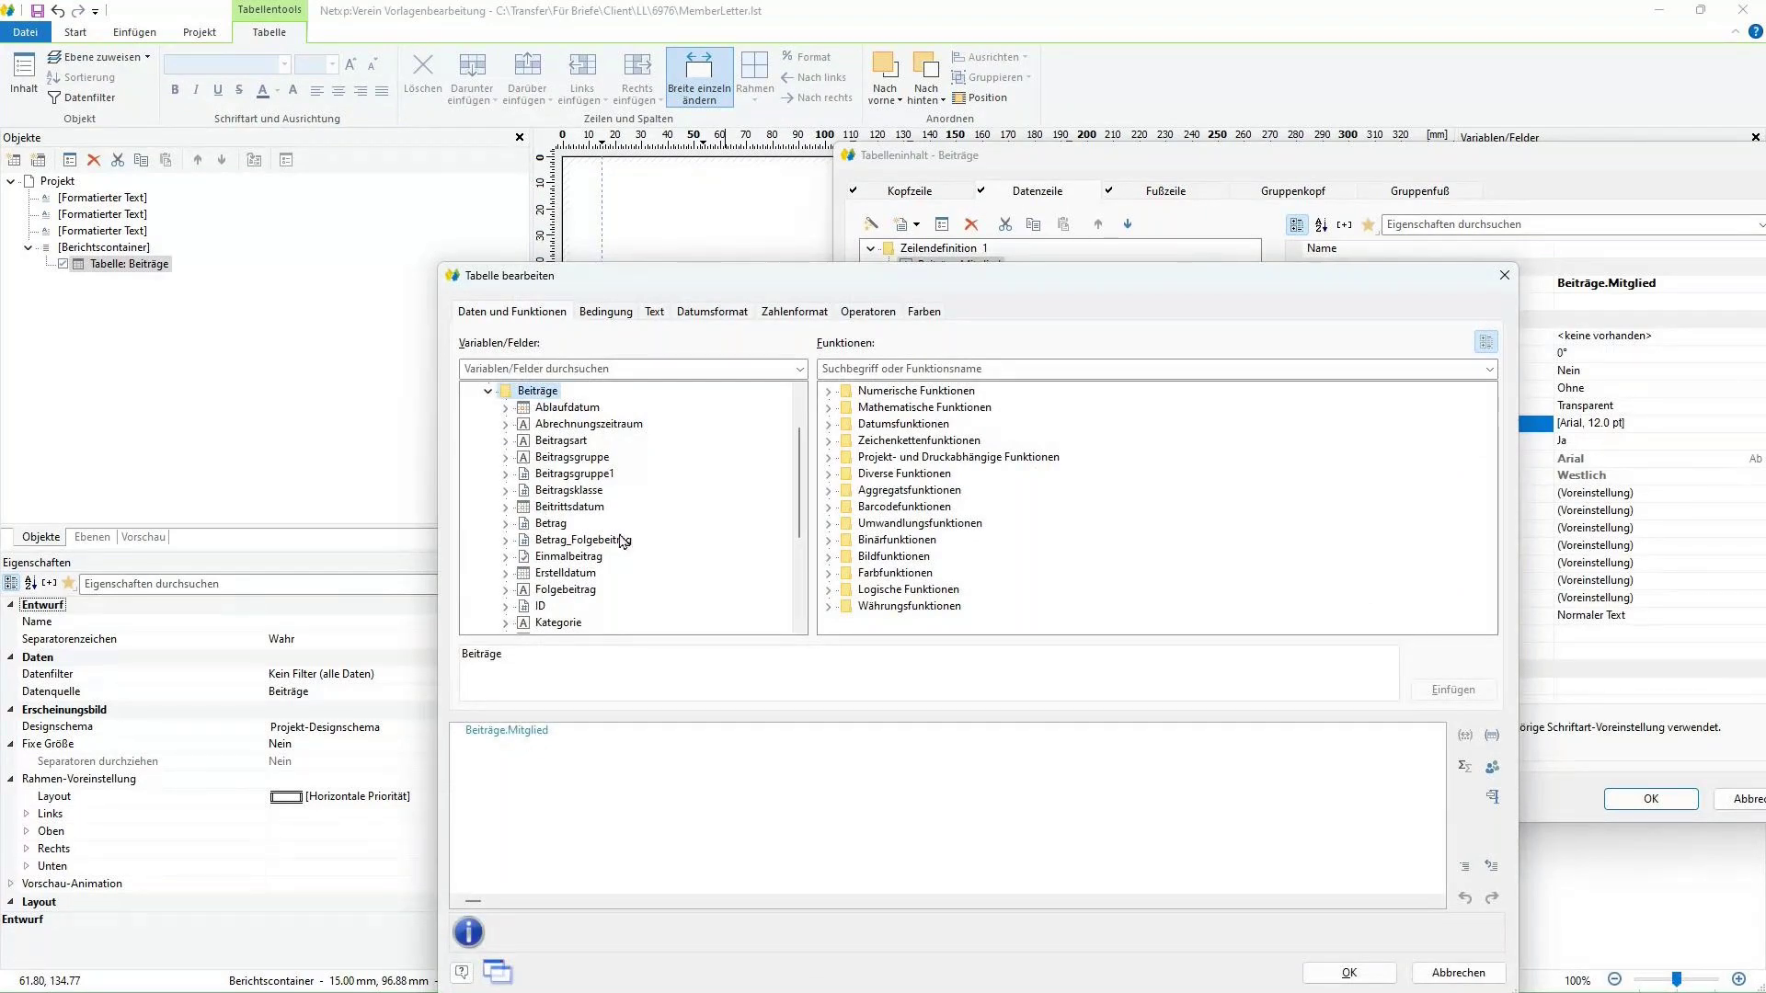
{"action": "scroll", "coordinate": [586, 610], "scroll_direction": "down", "scroll_amount": 2}
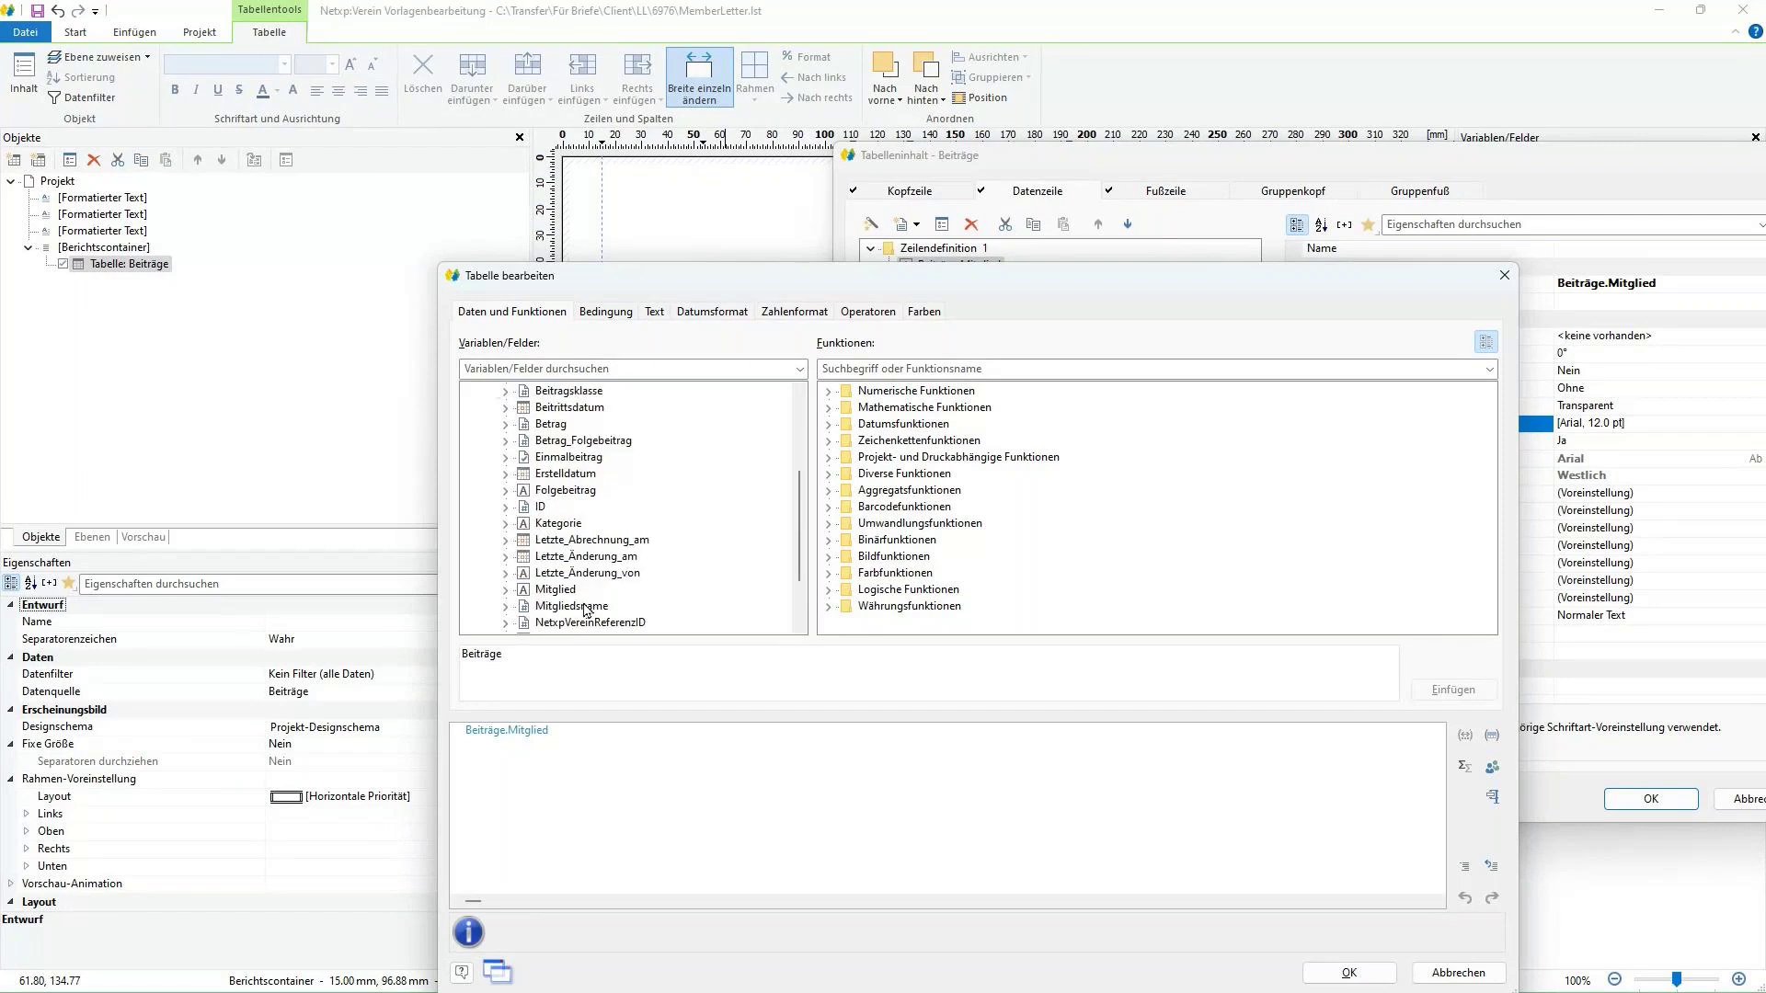
{"action": "key", "text": "ctrl+a"}
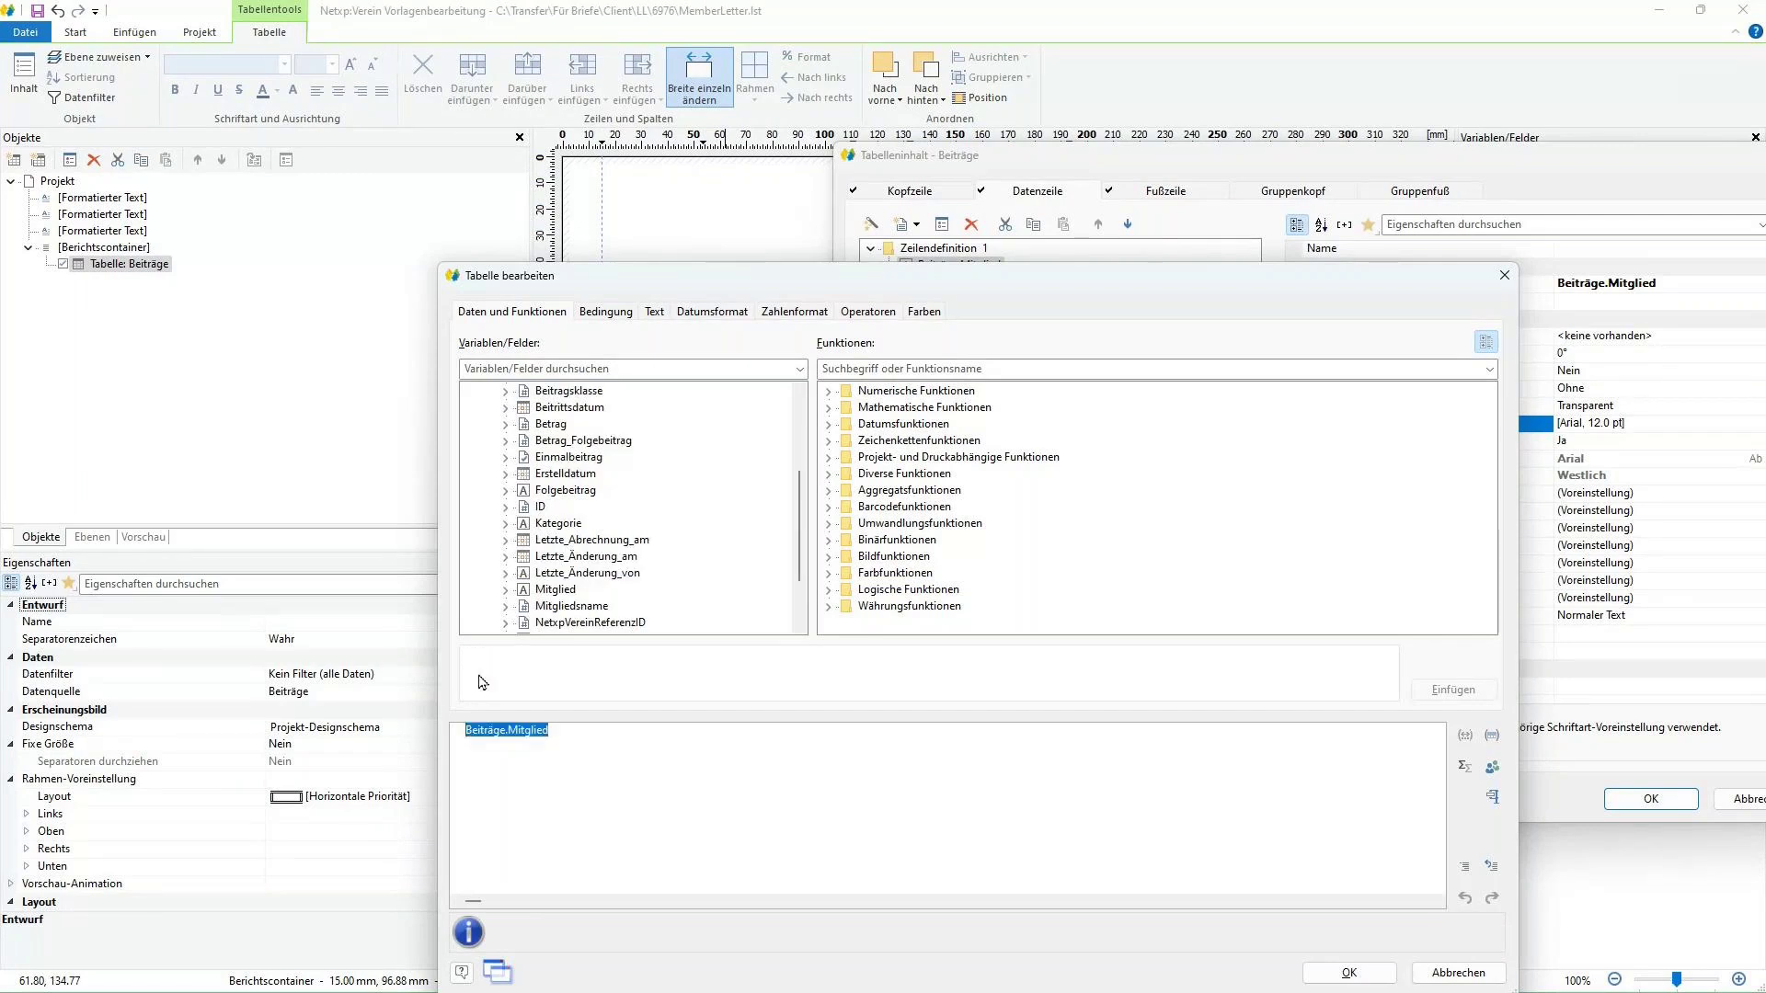
{"action": "key", "text": "Delete"}
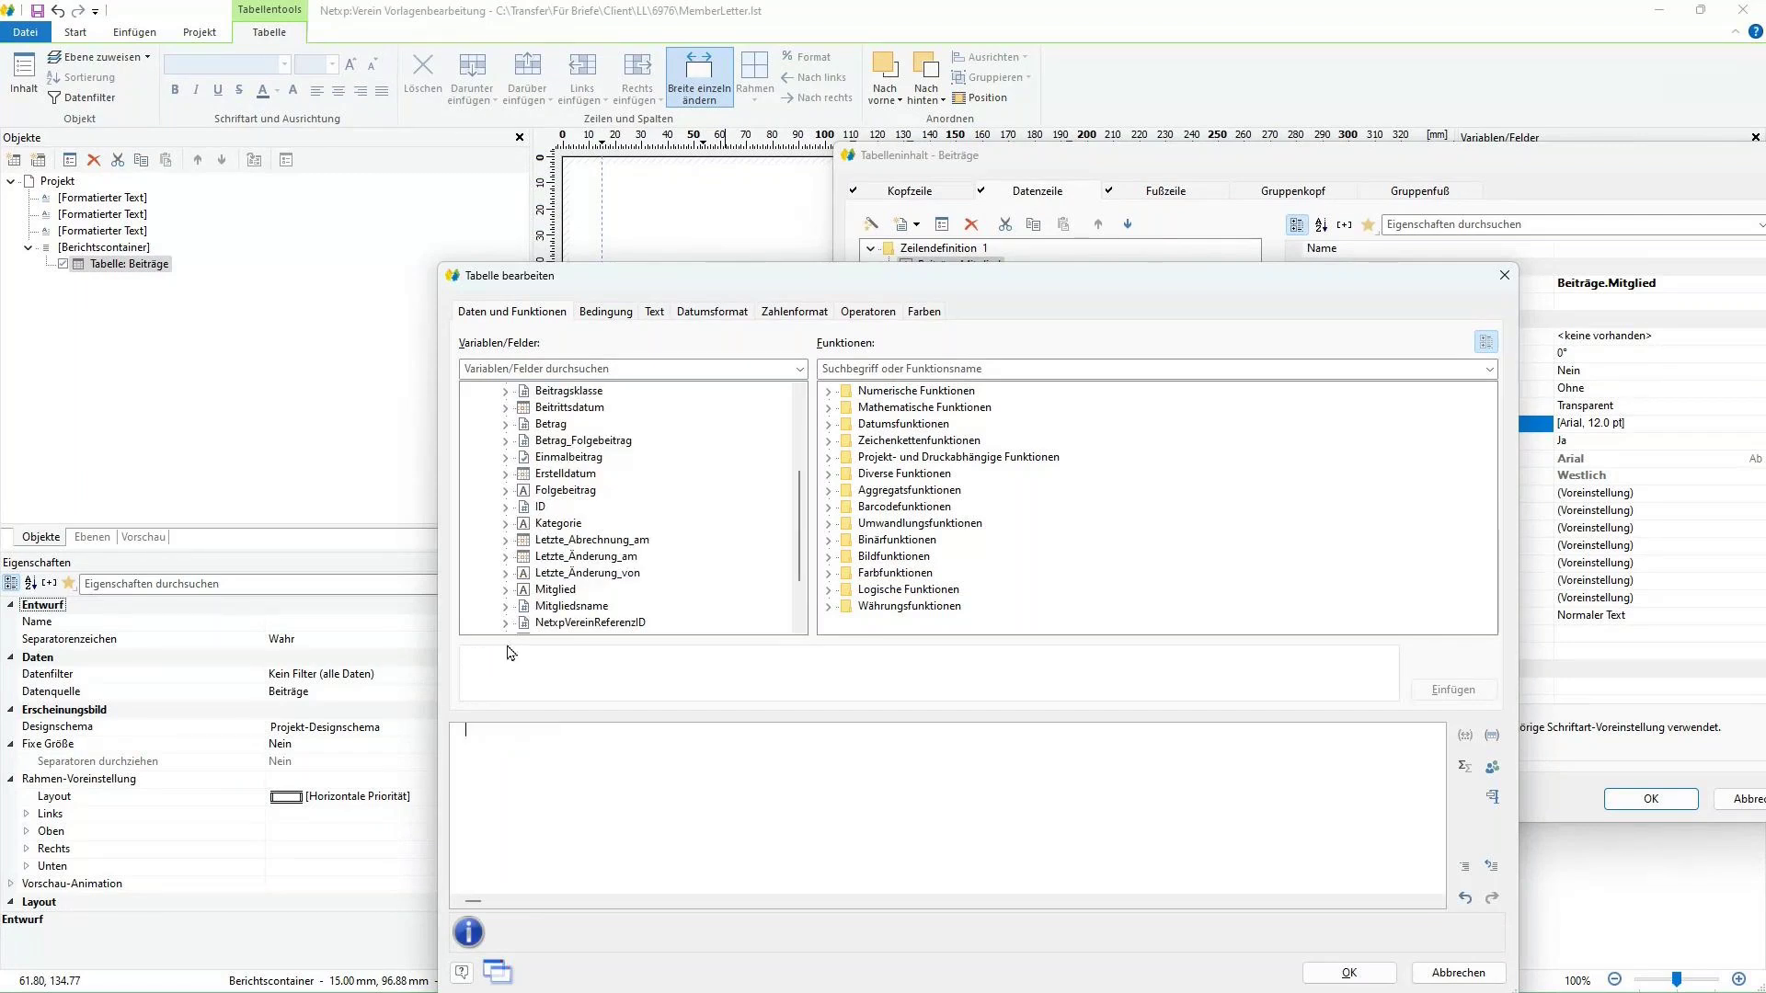
{"action": "left_click", "coordinate": [550, 607]}
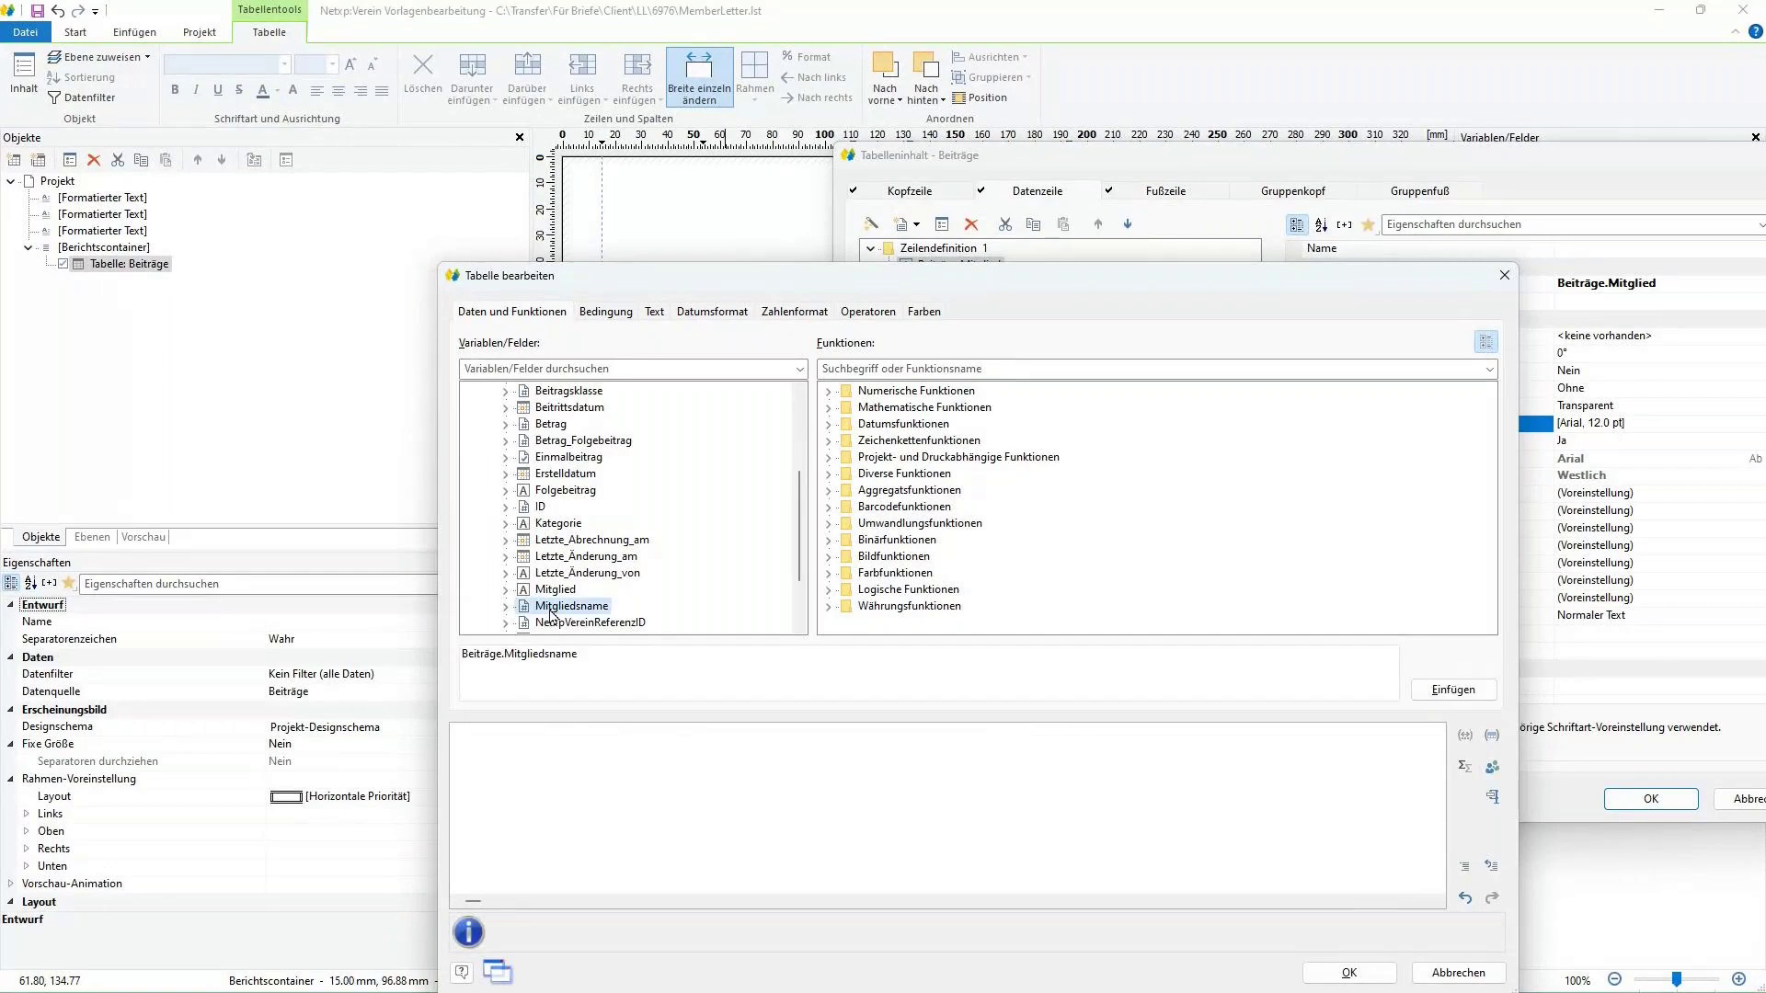
{"action": "left_click_drag", "start_coordinate": [550, 607], "coordinate": [1083, 742]}
{"action": "key", "text": "Return"}
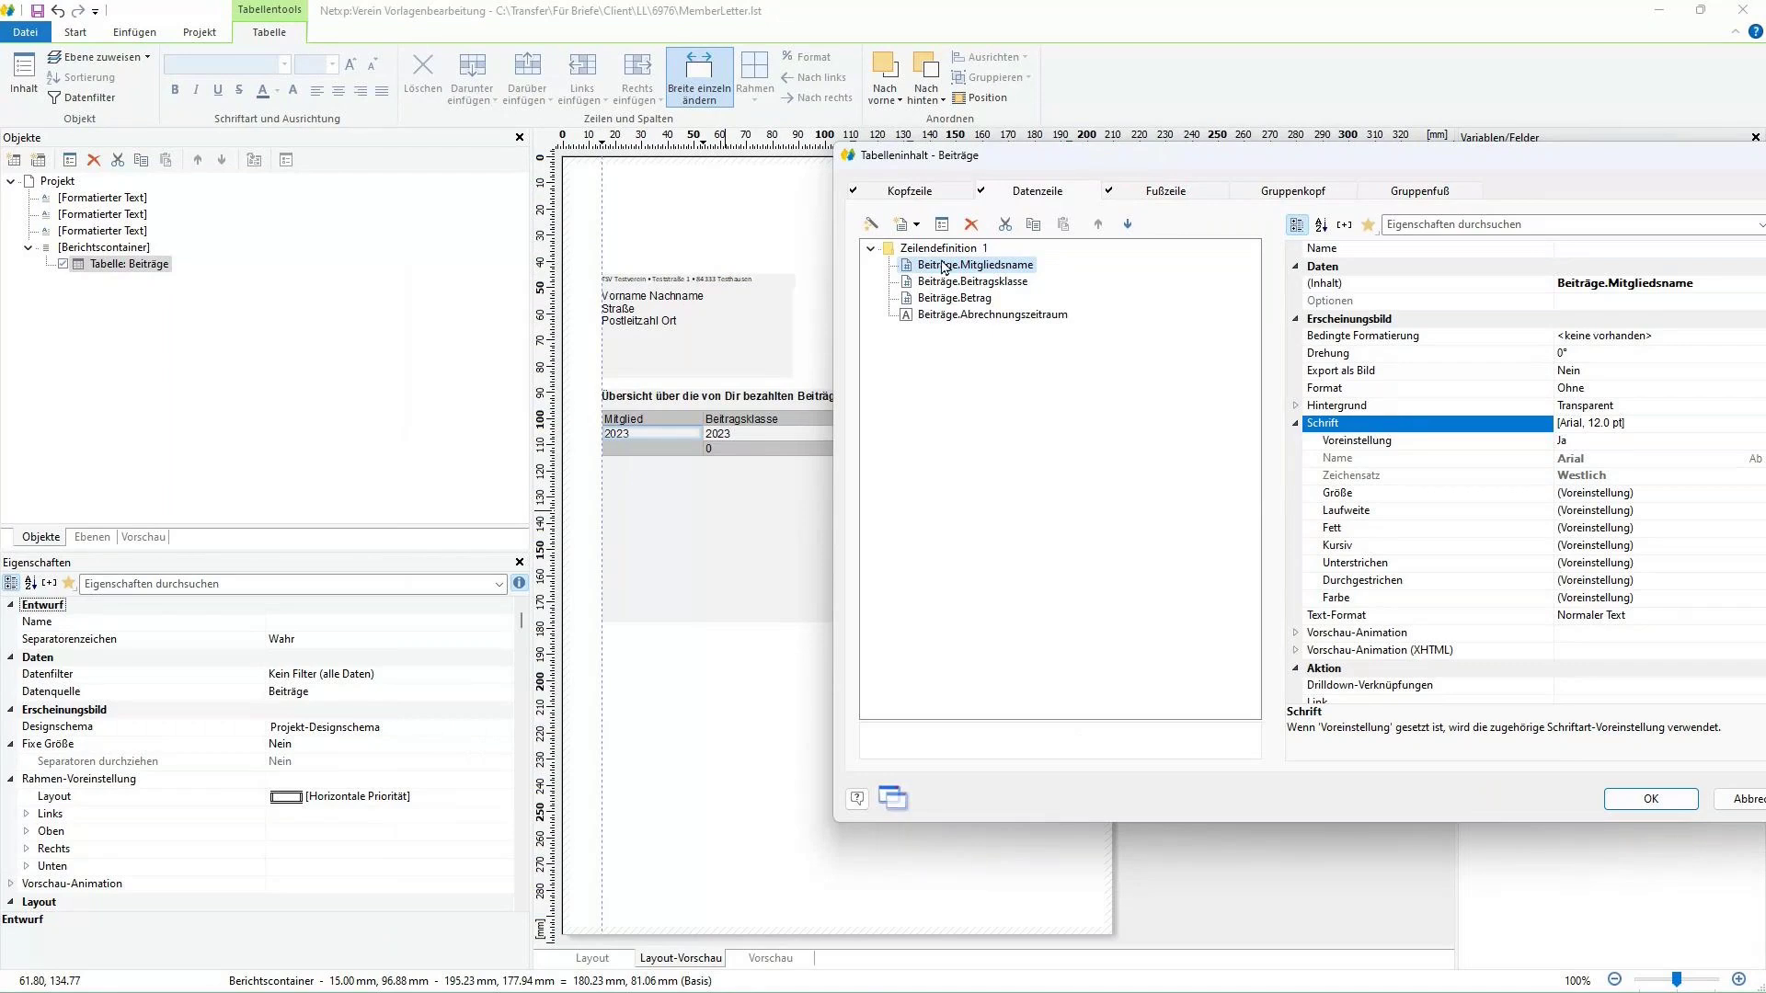
- Replace the content of the data row's second column, Beiträge.Beitragsklasse, with the field Beiträge.Beitragsgruppe
{"action": "double_click", "coordinate": [993, 288]}
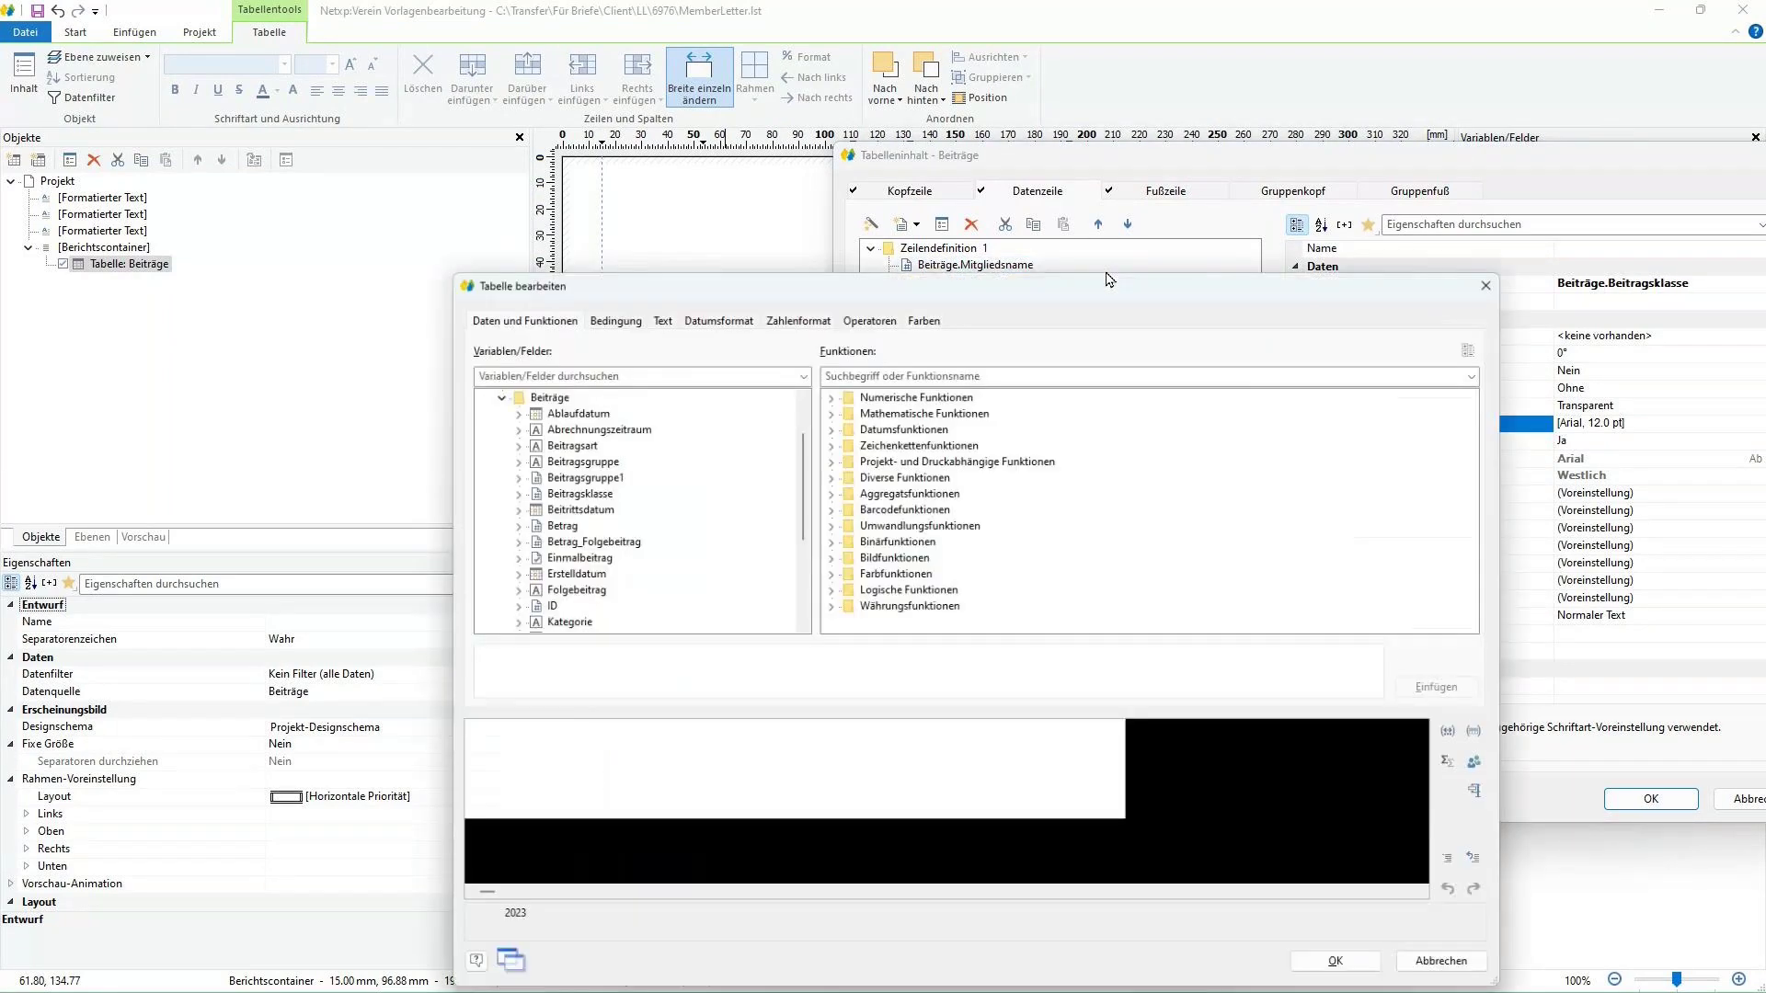
{"action": "triple_click", "coordinate": [671, 727]}
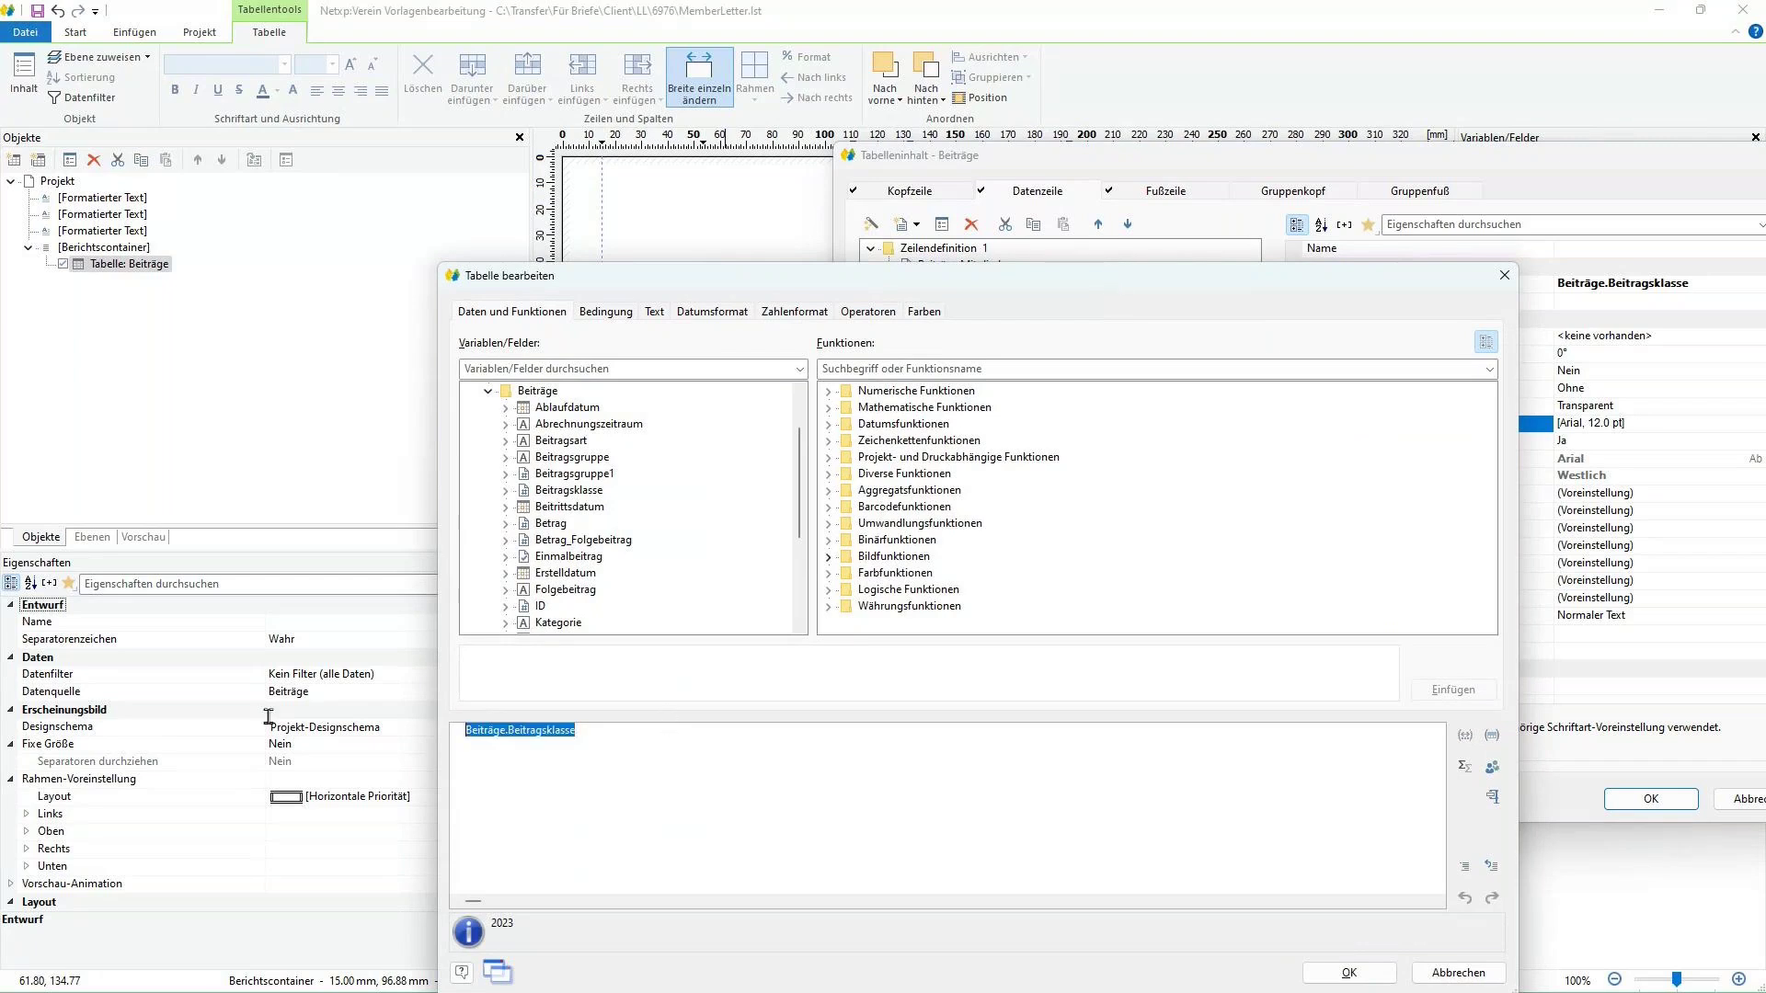
{"action": "double_click", "coordinate": [553, 463]}
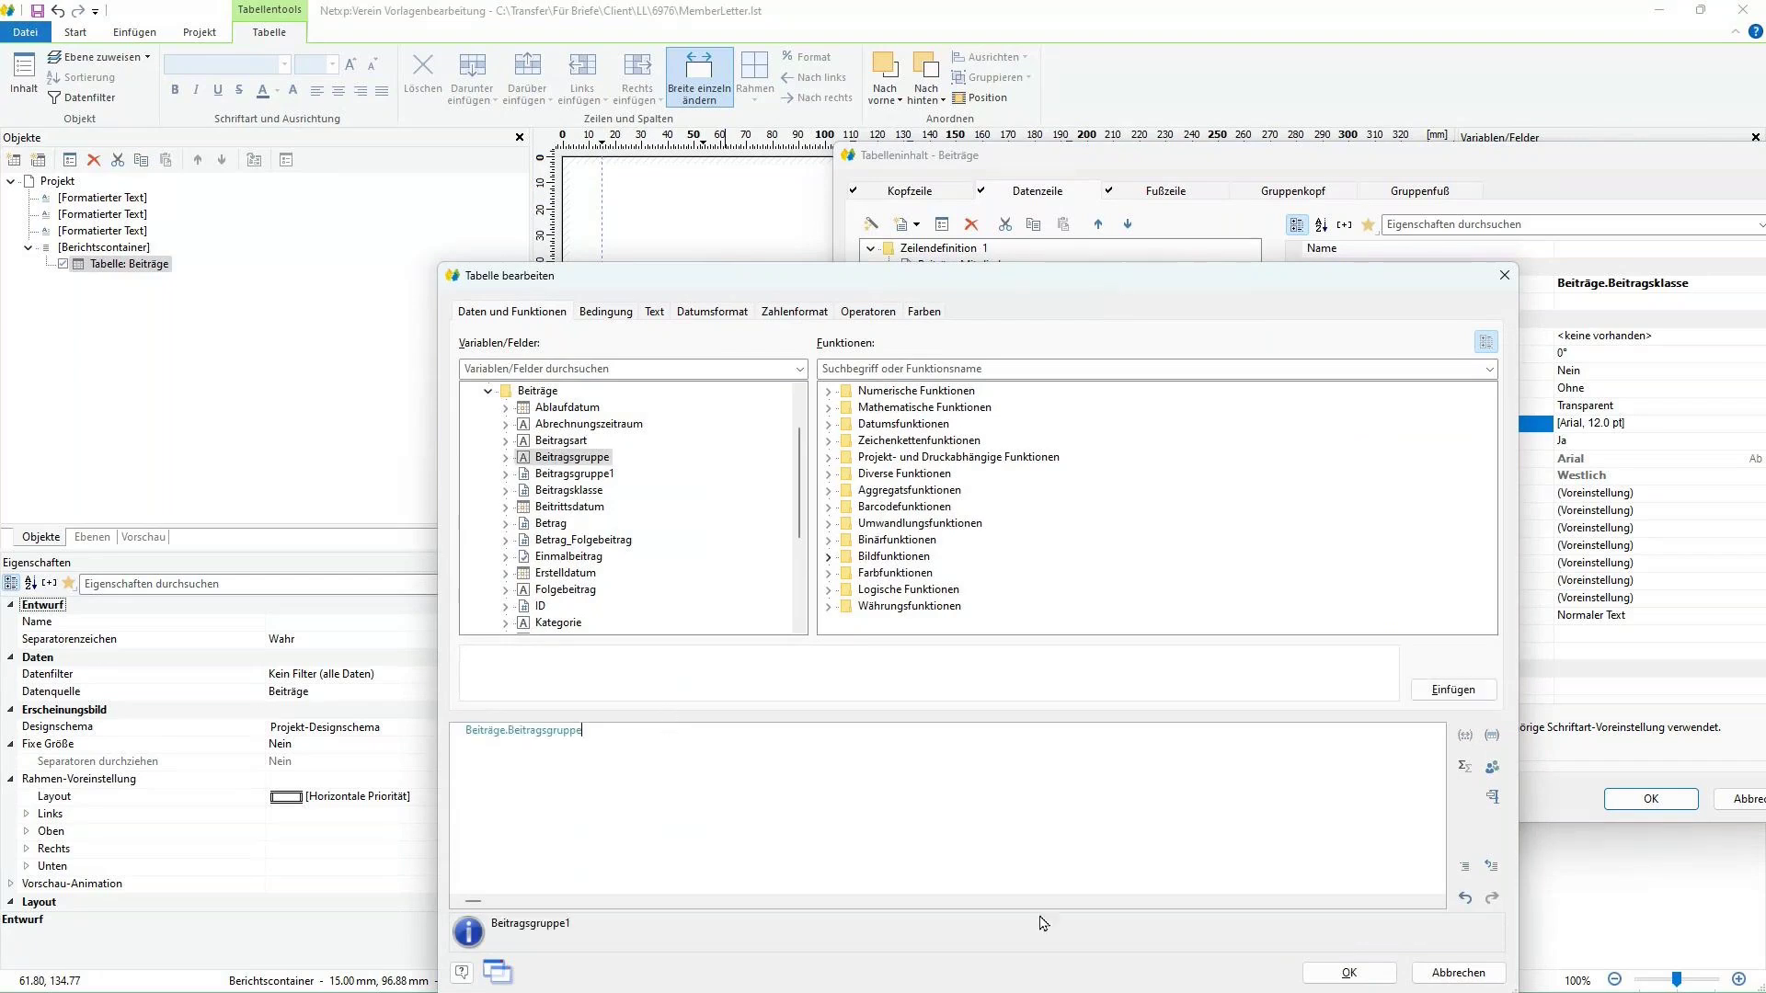
{"action": "left_click", "coordinate": [1346, 973]}
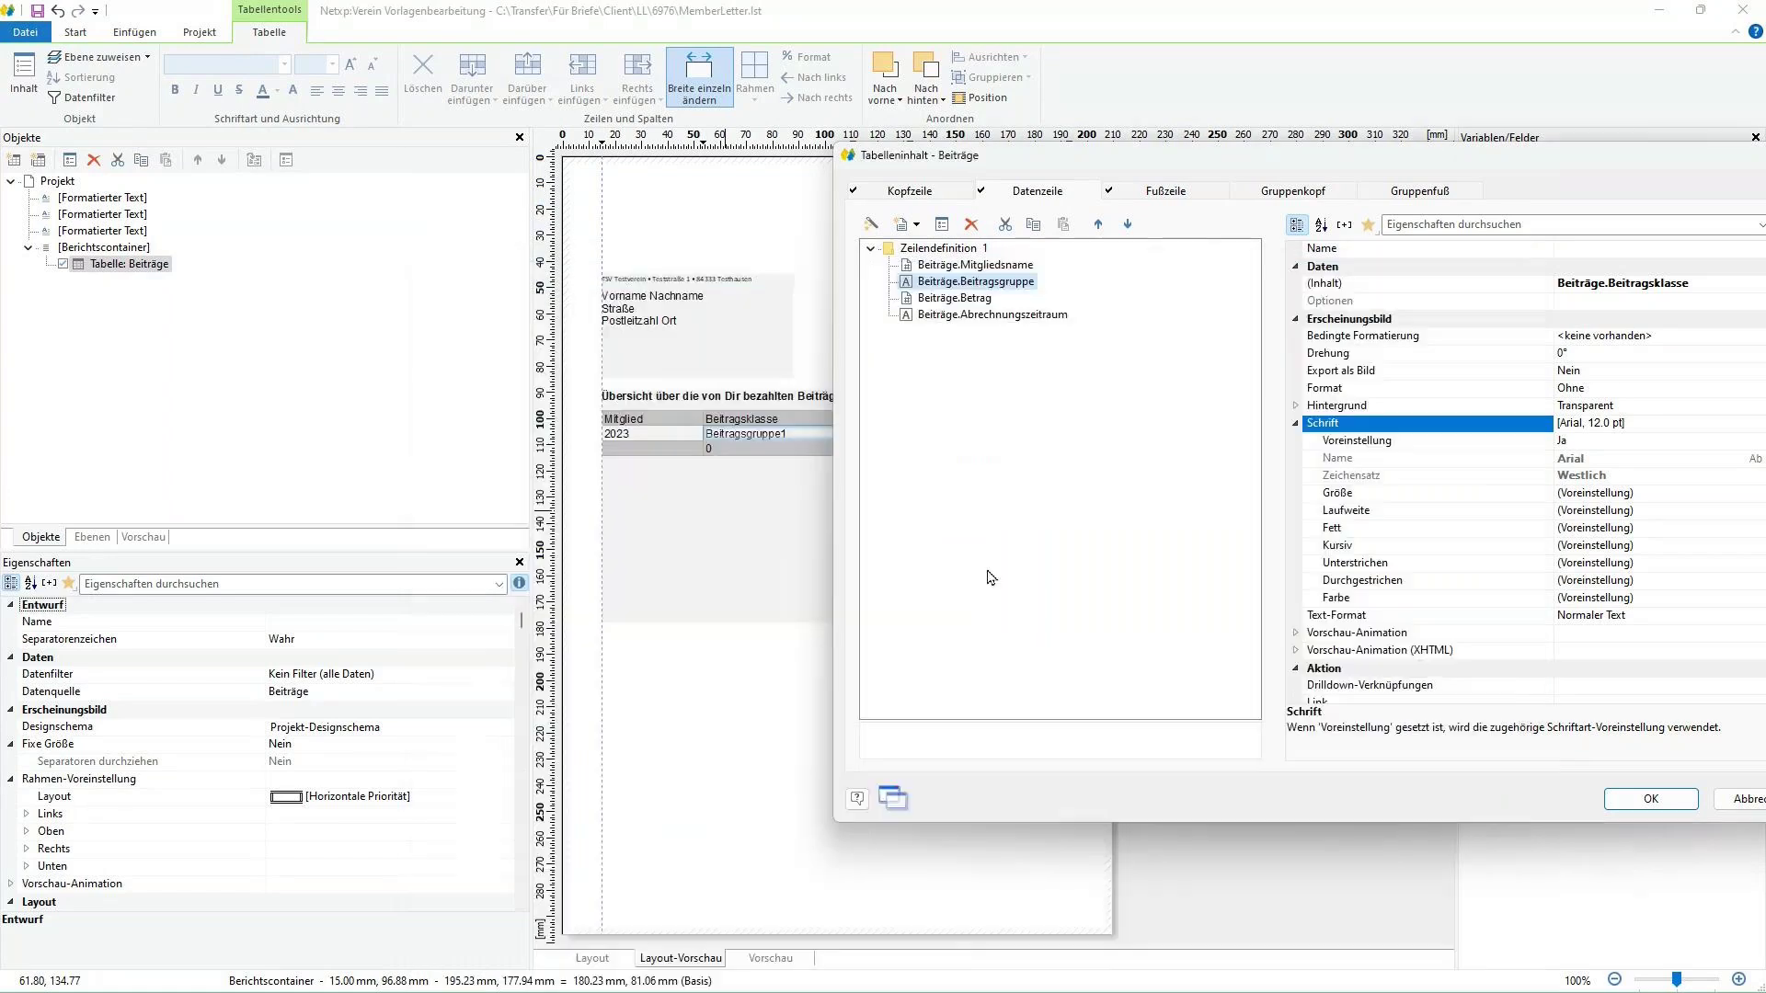
- Accept the table contents and close the layout editor, keeping the template name Seminar 21.12.2023
{"action": "key", "text": "Return"}
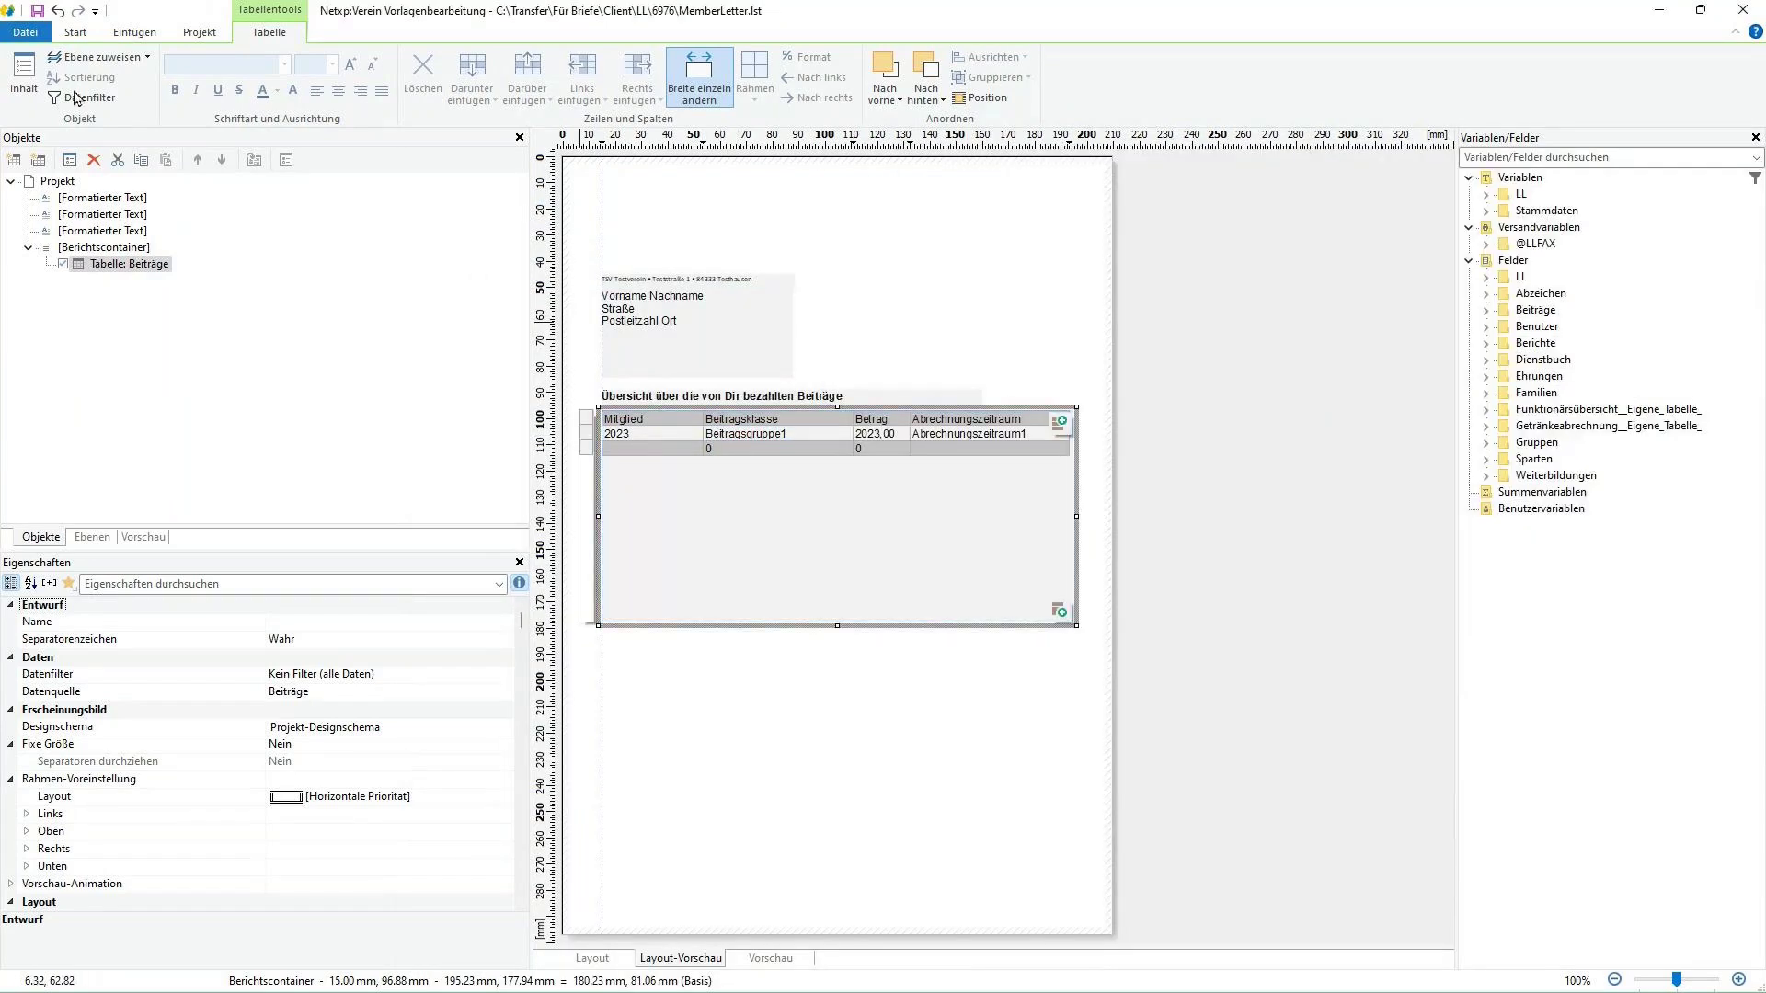
{"action": "left_click", "coordinate": [1743, 10]}
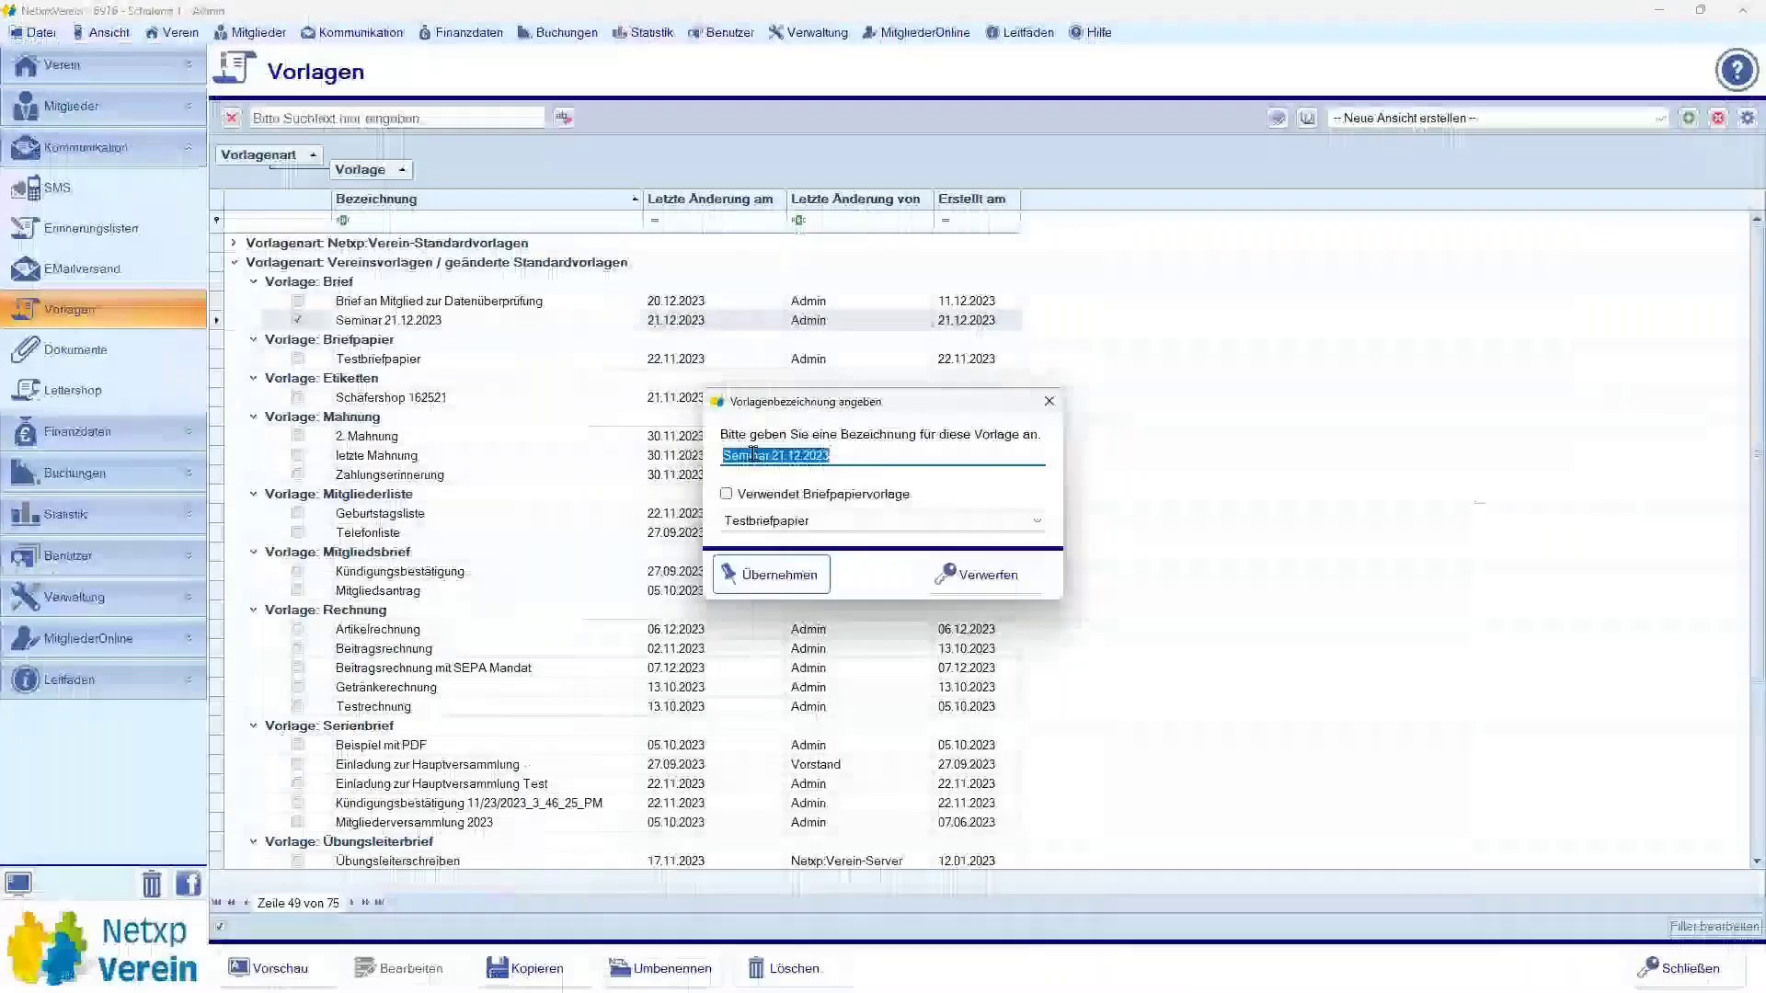
{"action": "left_click", "coordinate": [771, 574]}
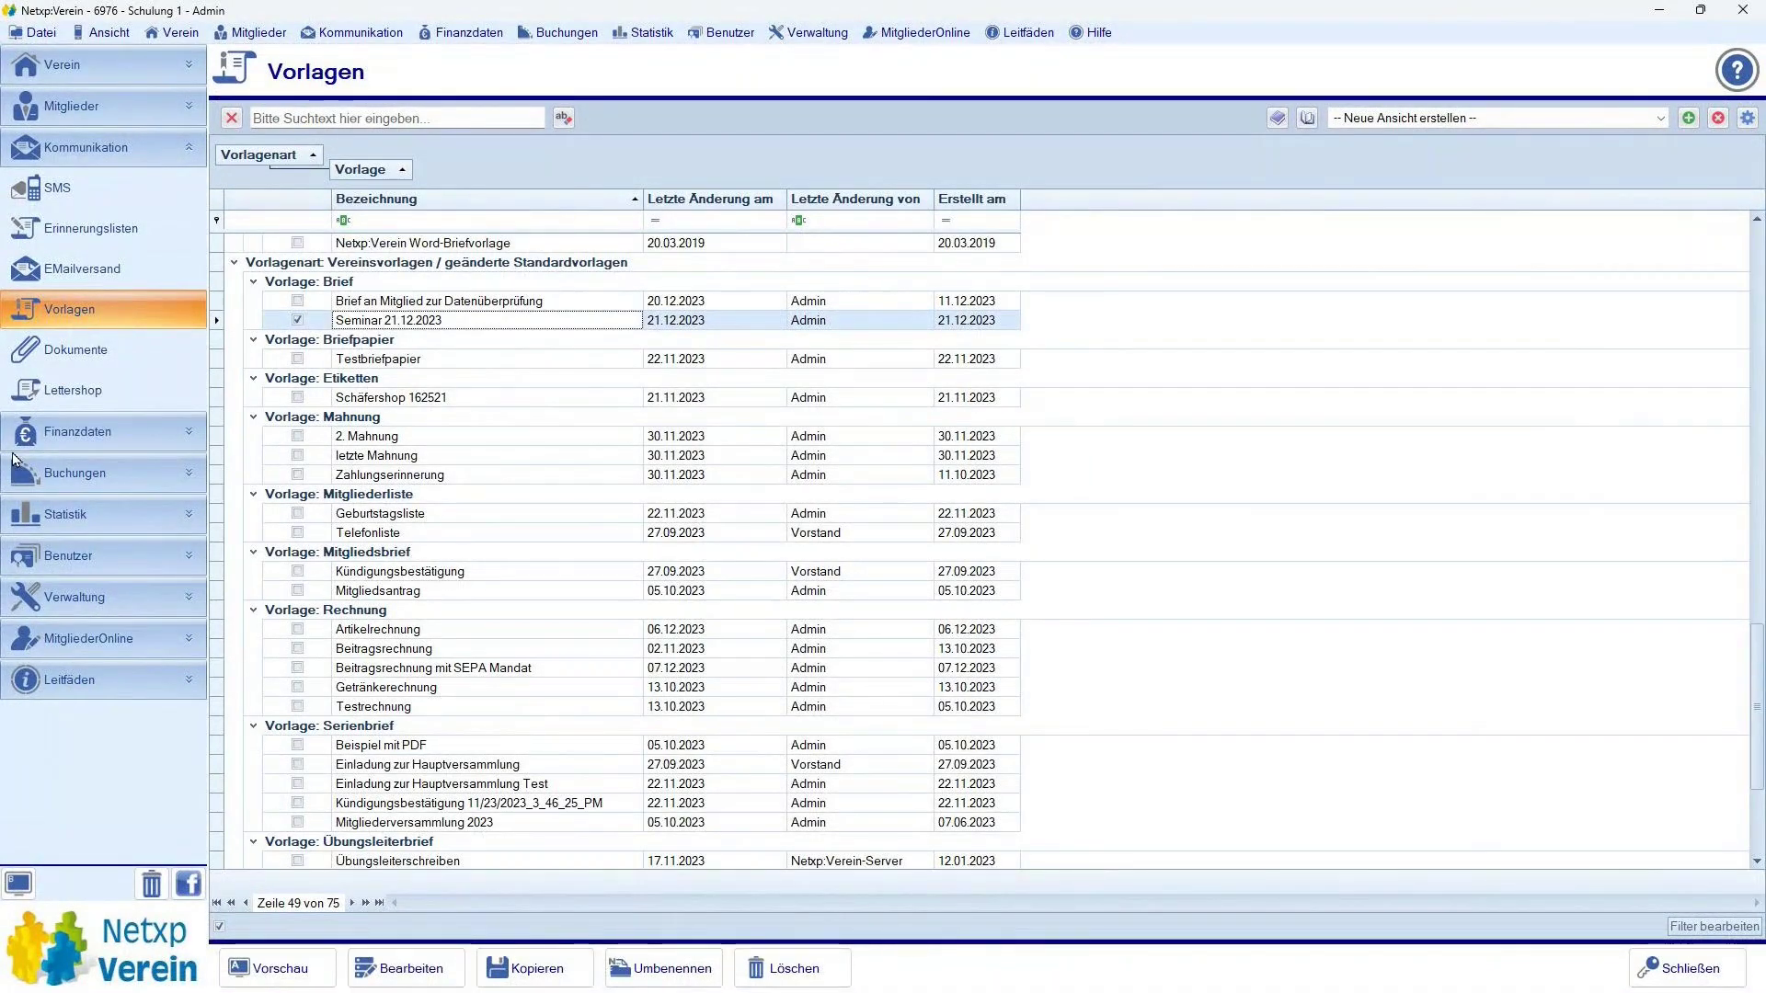
- Set up a print of the first five members in the Mitgliederliste as Brief (Vorlagendesigner)
{"action": "left_click", "coordinate": [63, 108]}
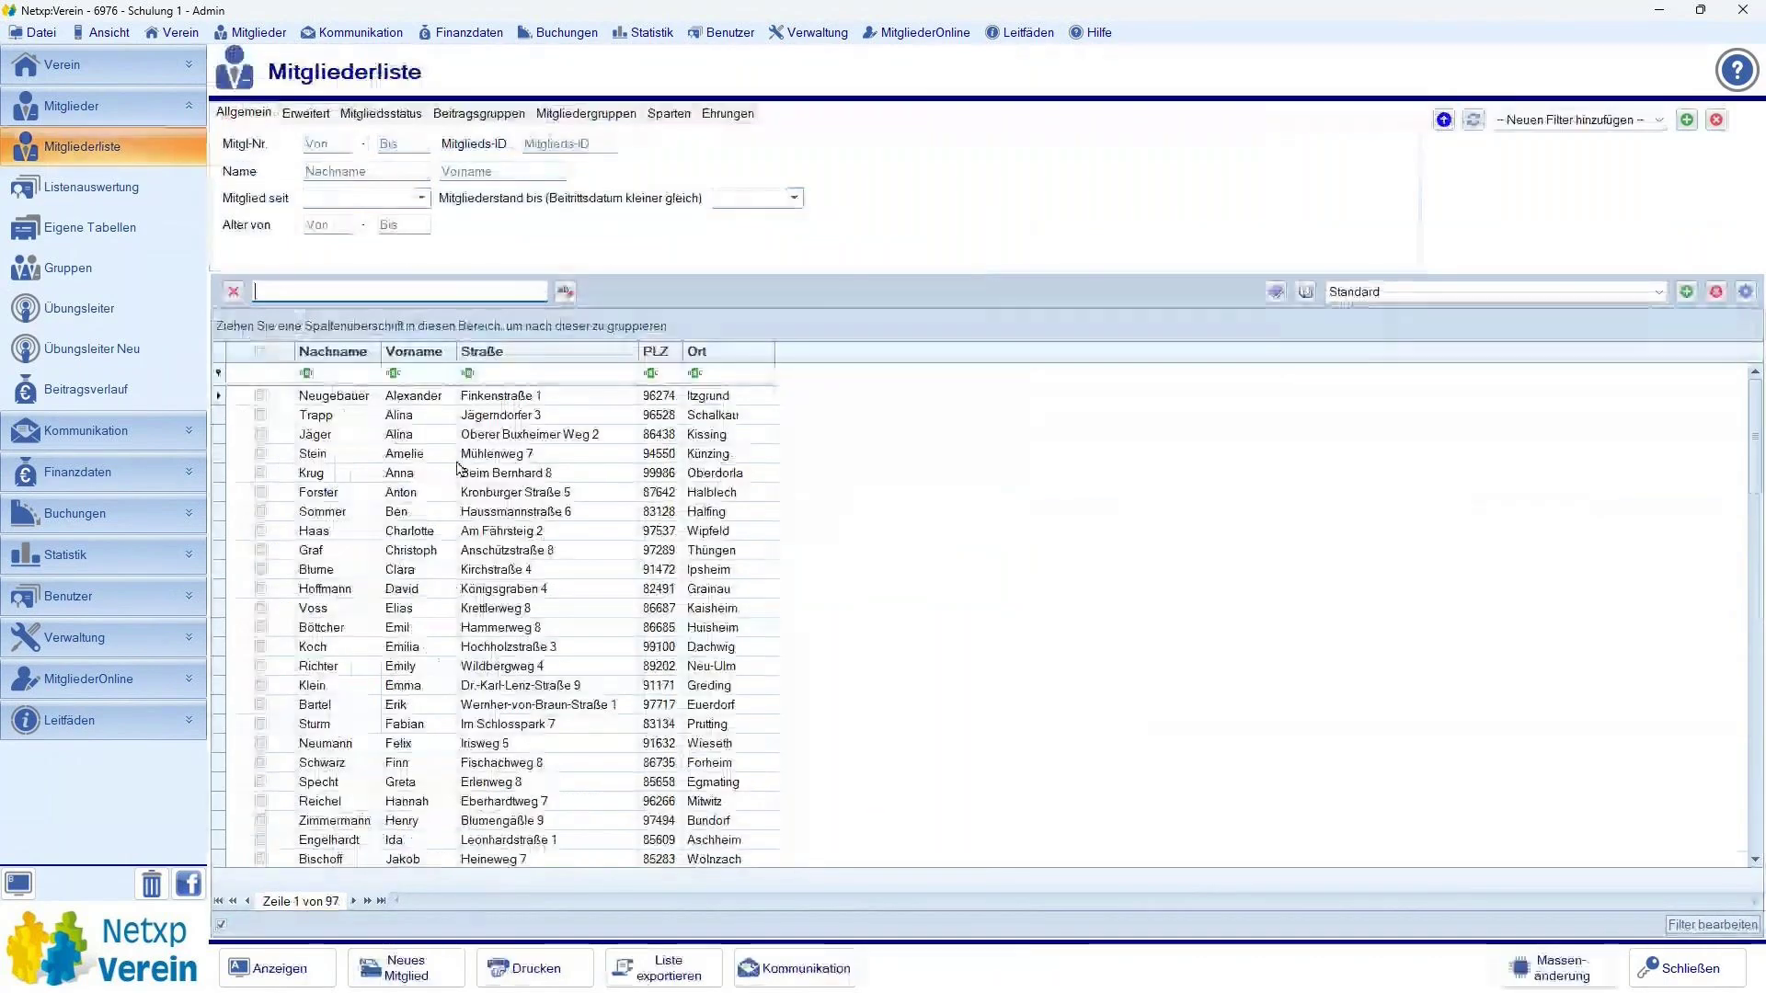
{"action": "left_click_drag", "start_coordinate": [261, 395], "coordinate": [261, 472]}
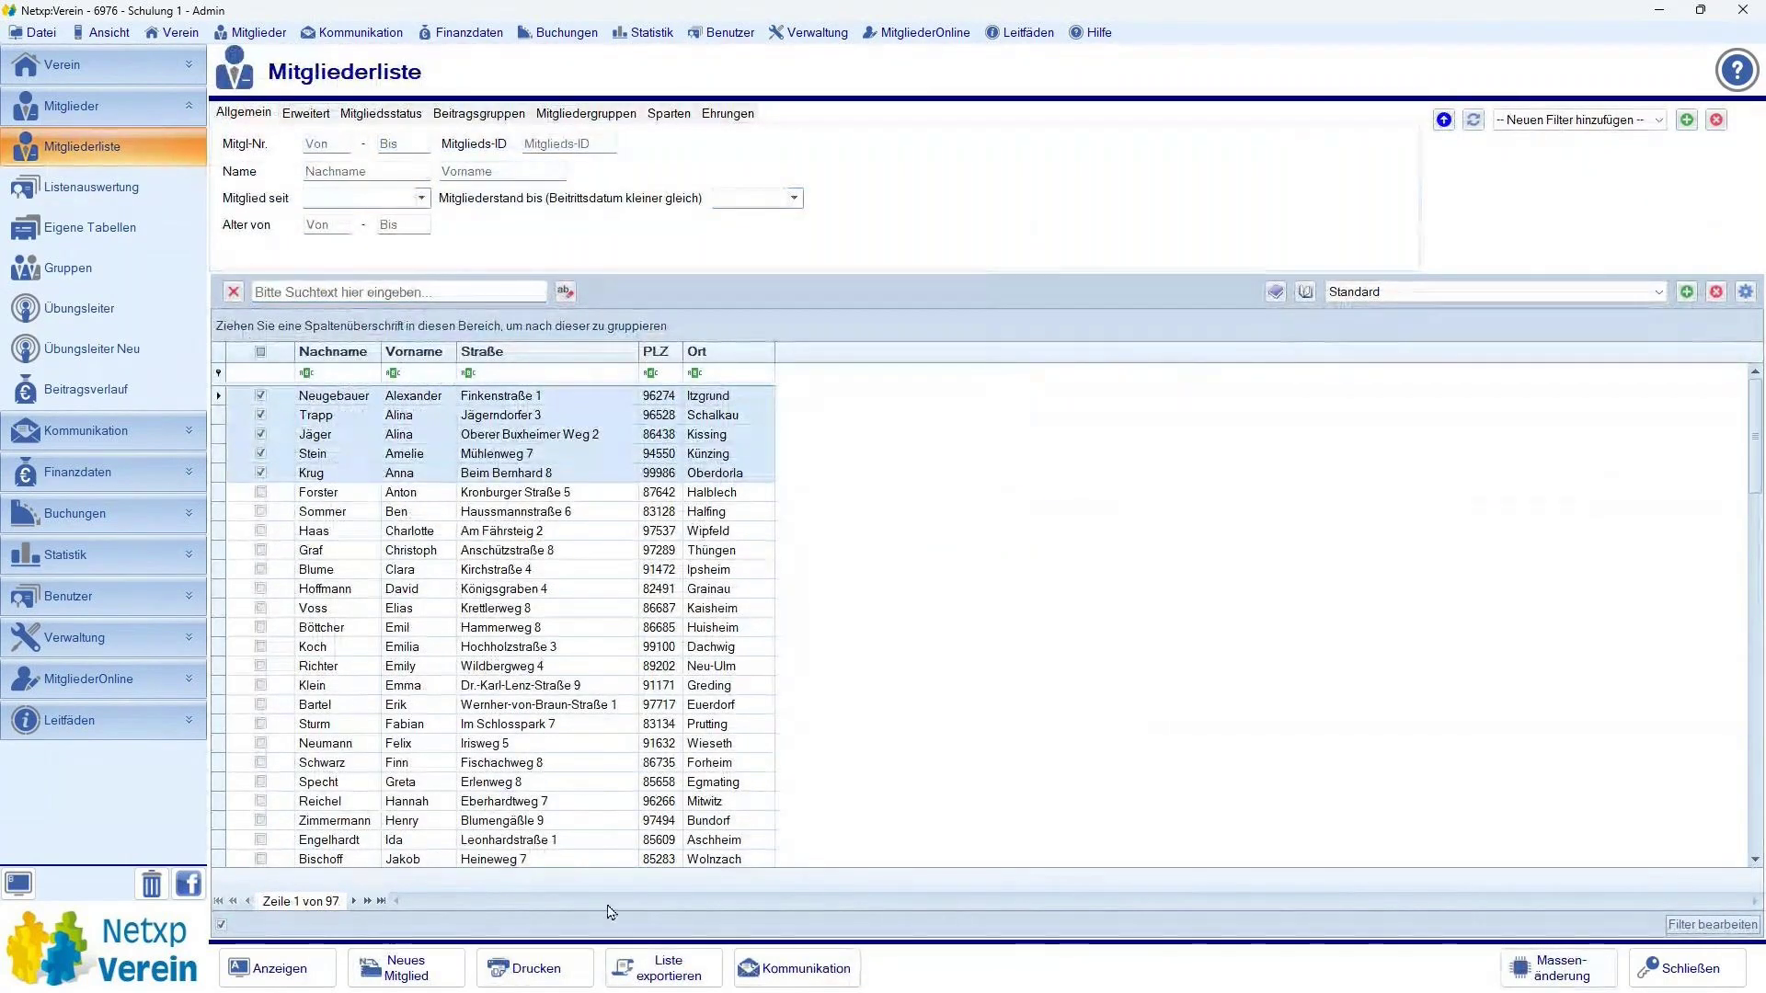
{"action": "left_click", "coordinate": [525, 969]}
{"action": "left_click", "coordinate": [813, 512]}
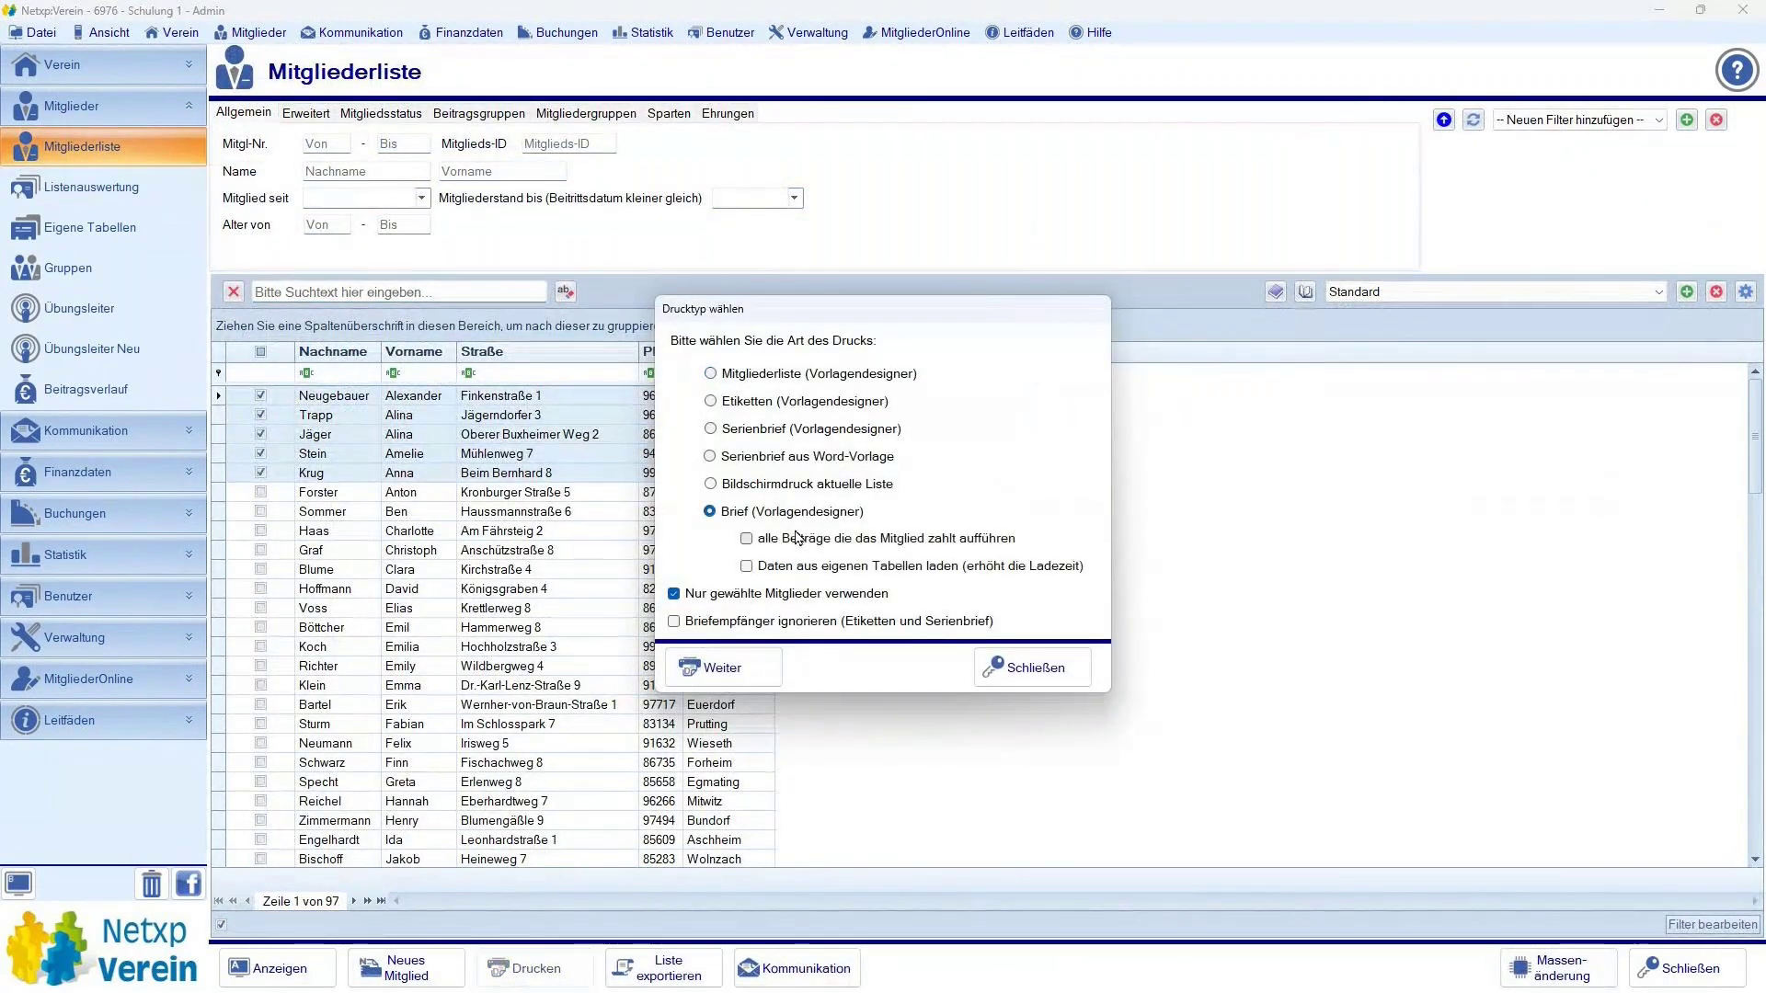
{"action": "left_click", "coordinate": [718, 669]}
- Print the letters with the template Seminar 21.12.2023, without saving the print in the document management
{"action": "left_click", "coordinate": [276, 968]}
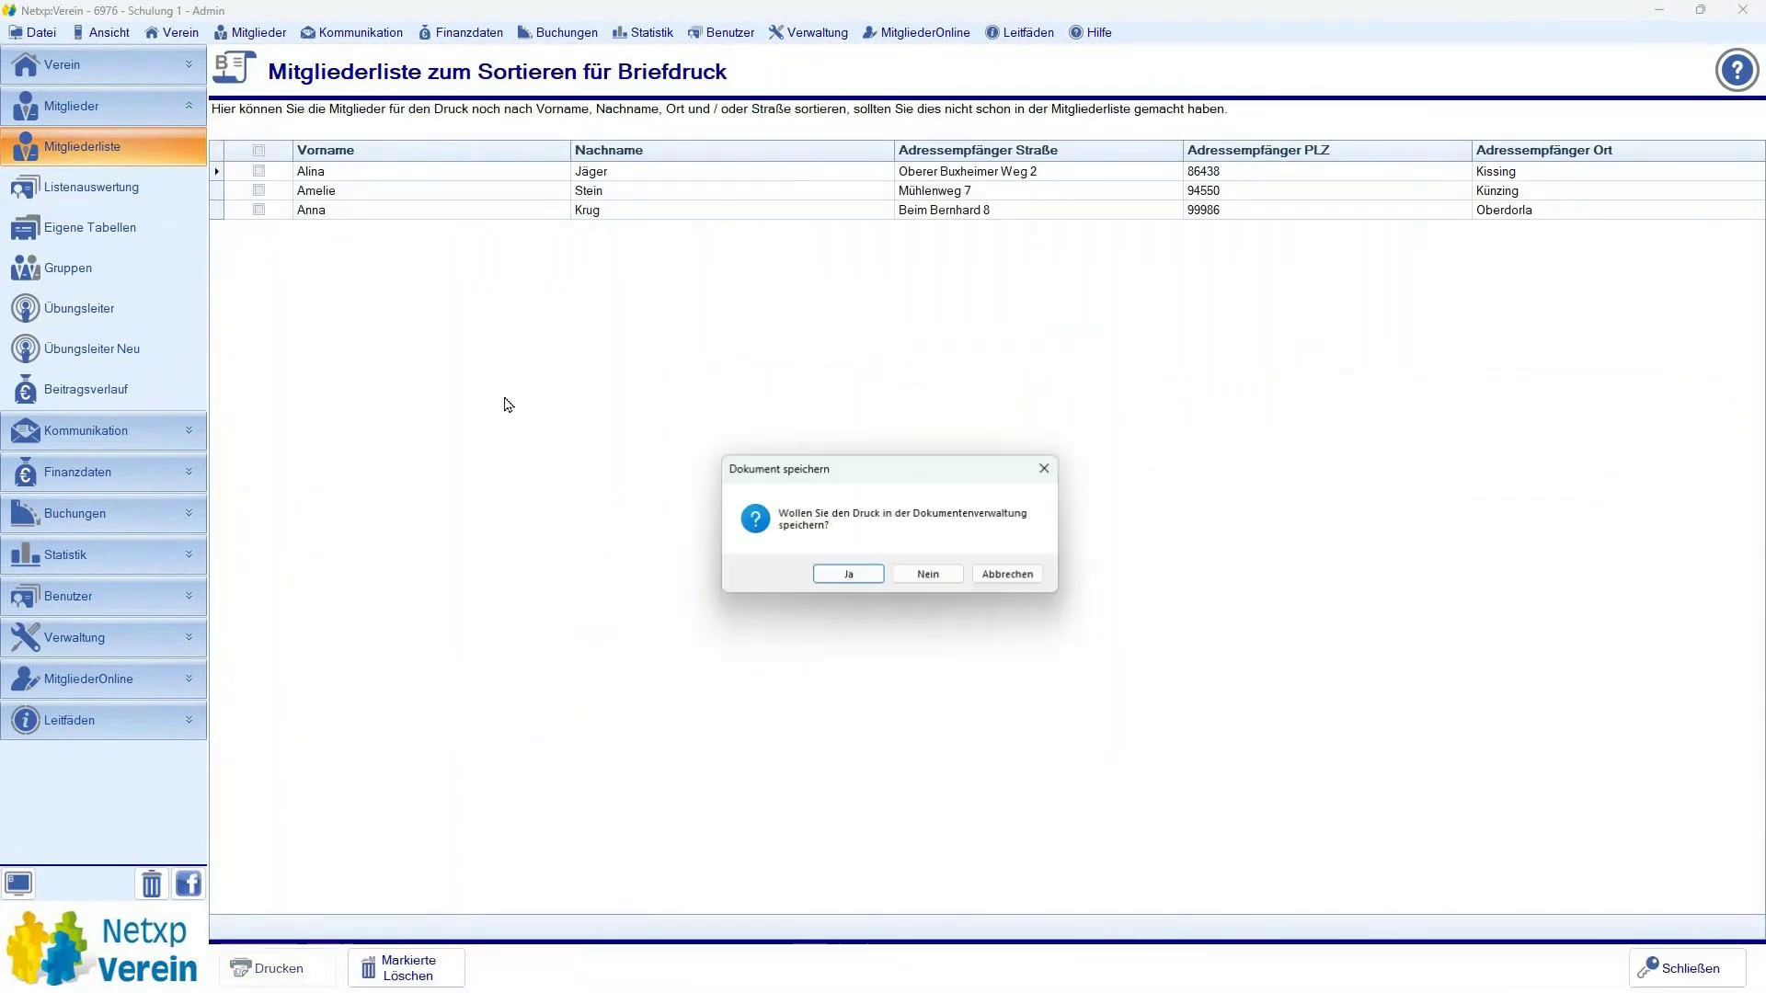
{"action": "left_click", "coordinate": [924, 572]}
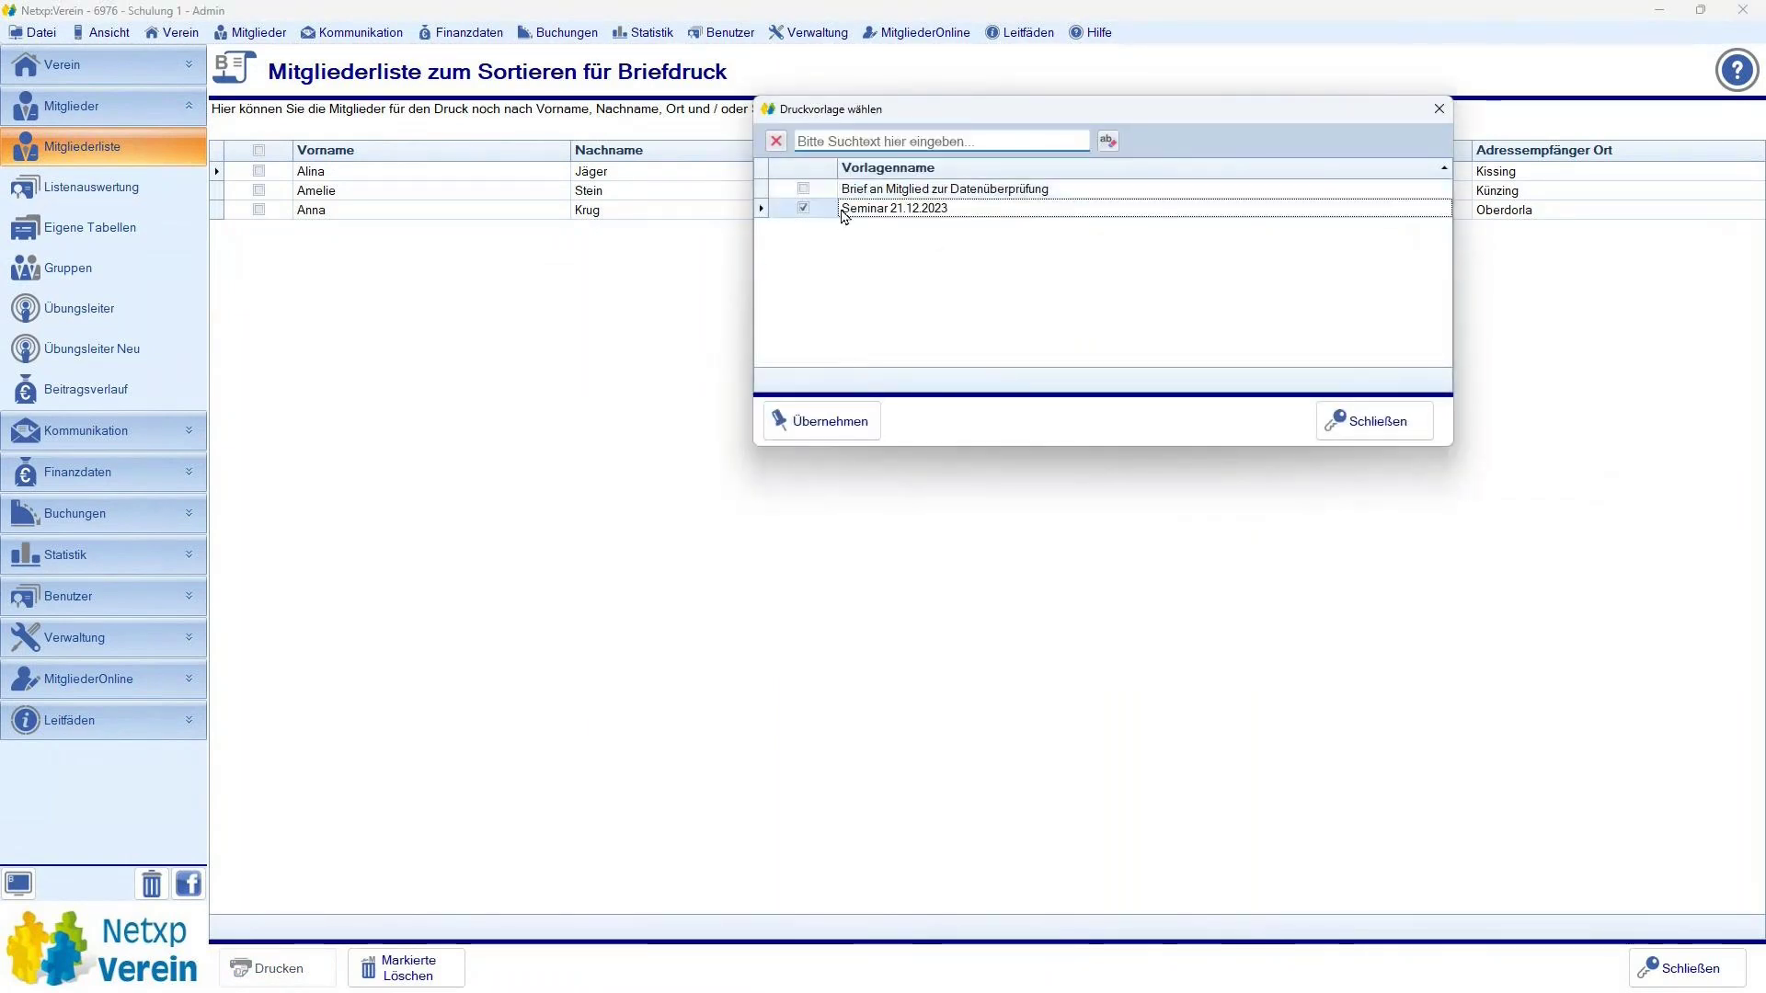
{"action": "left_click", "coordinate": [803, 208]}
{"action": "left_click", "coordinate": [805, 409]}
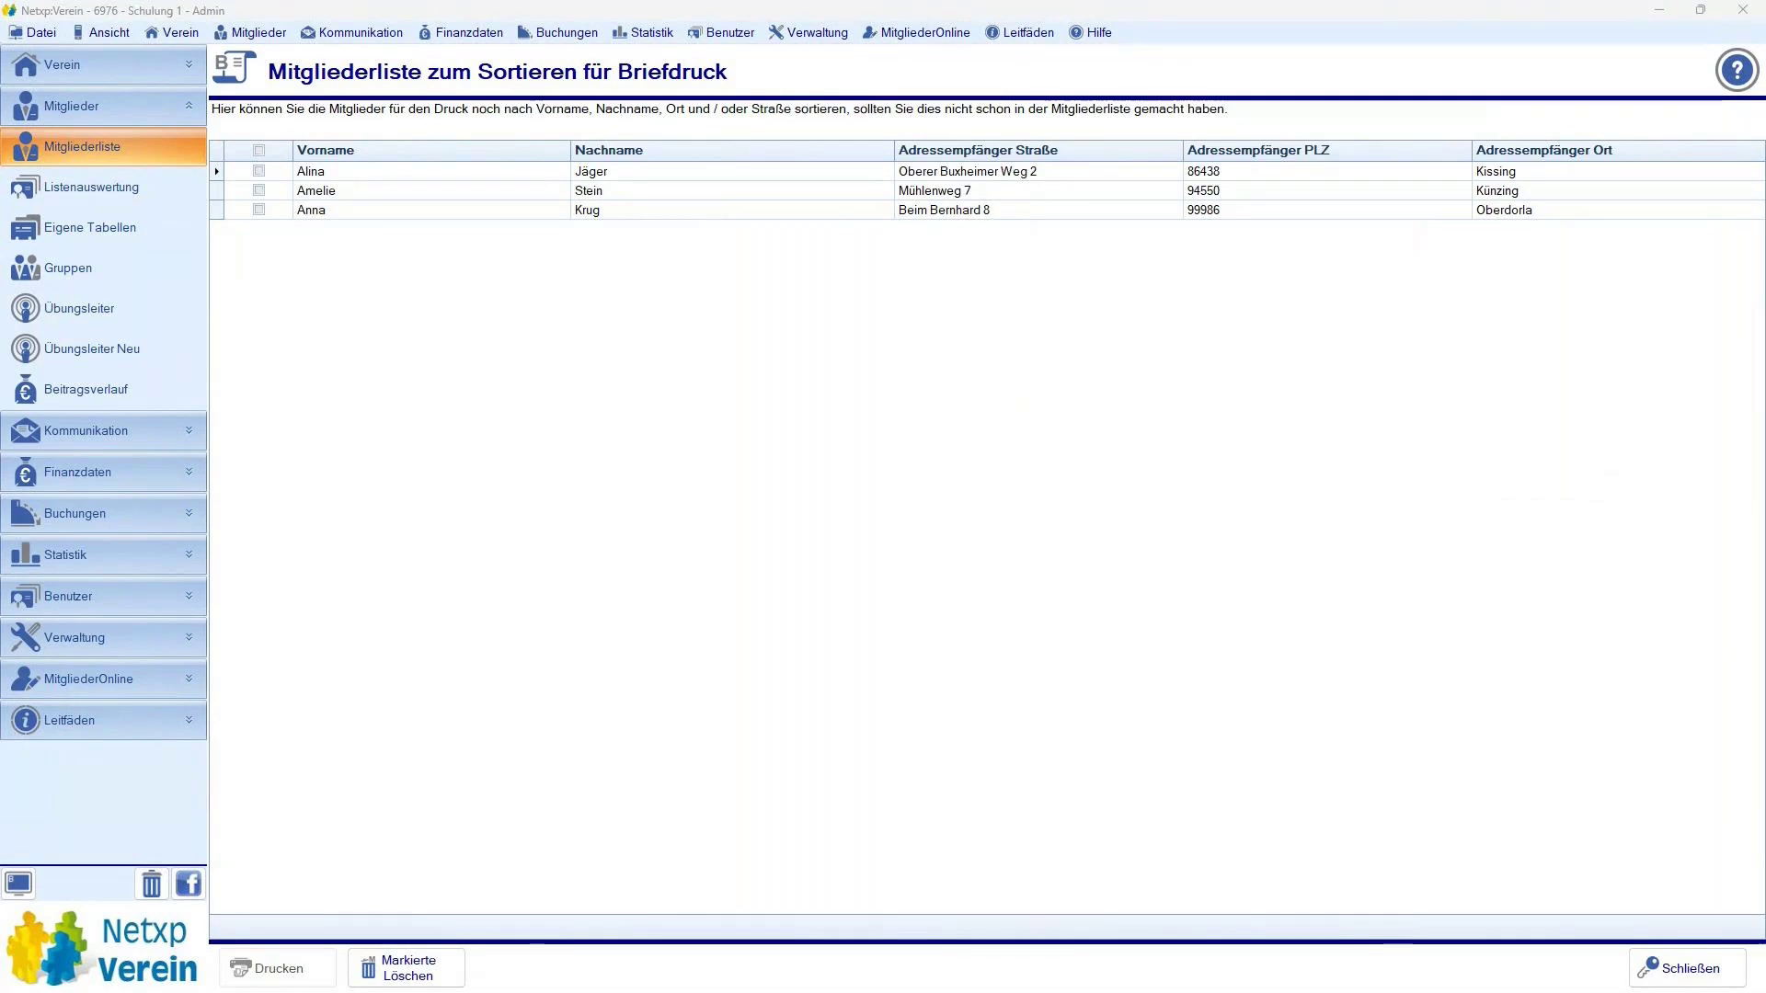
- Reopen the template Seminar 21.12.2023 from the Vorlagen list for editing and open the contents of its contributions table
{"action": "left_click", "coordinate": [398, 35]}
{"action": "left_click", "coordinate": [368, 166]}
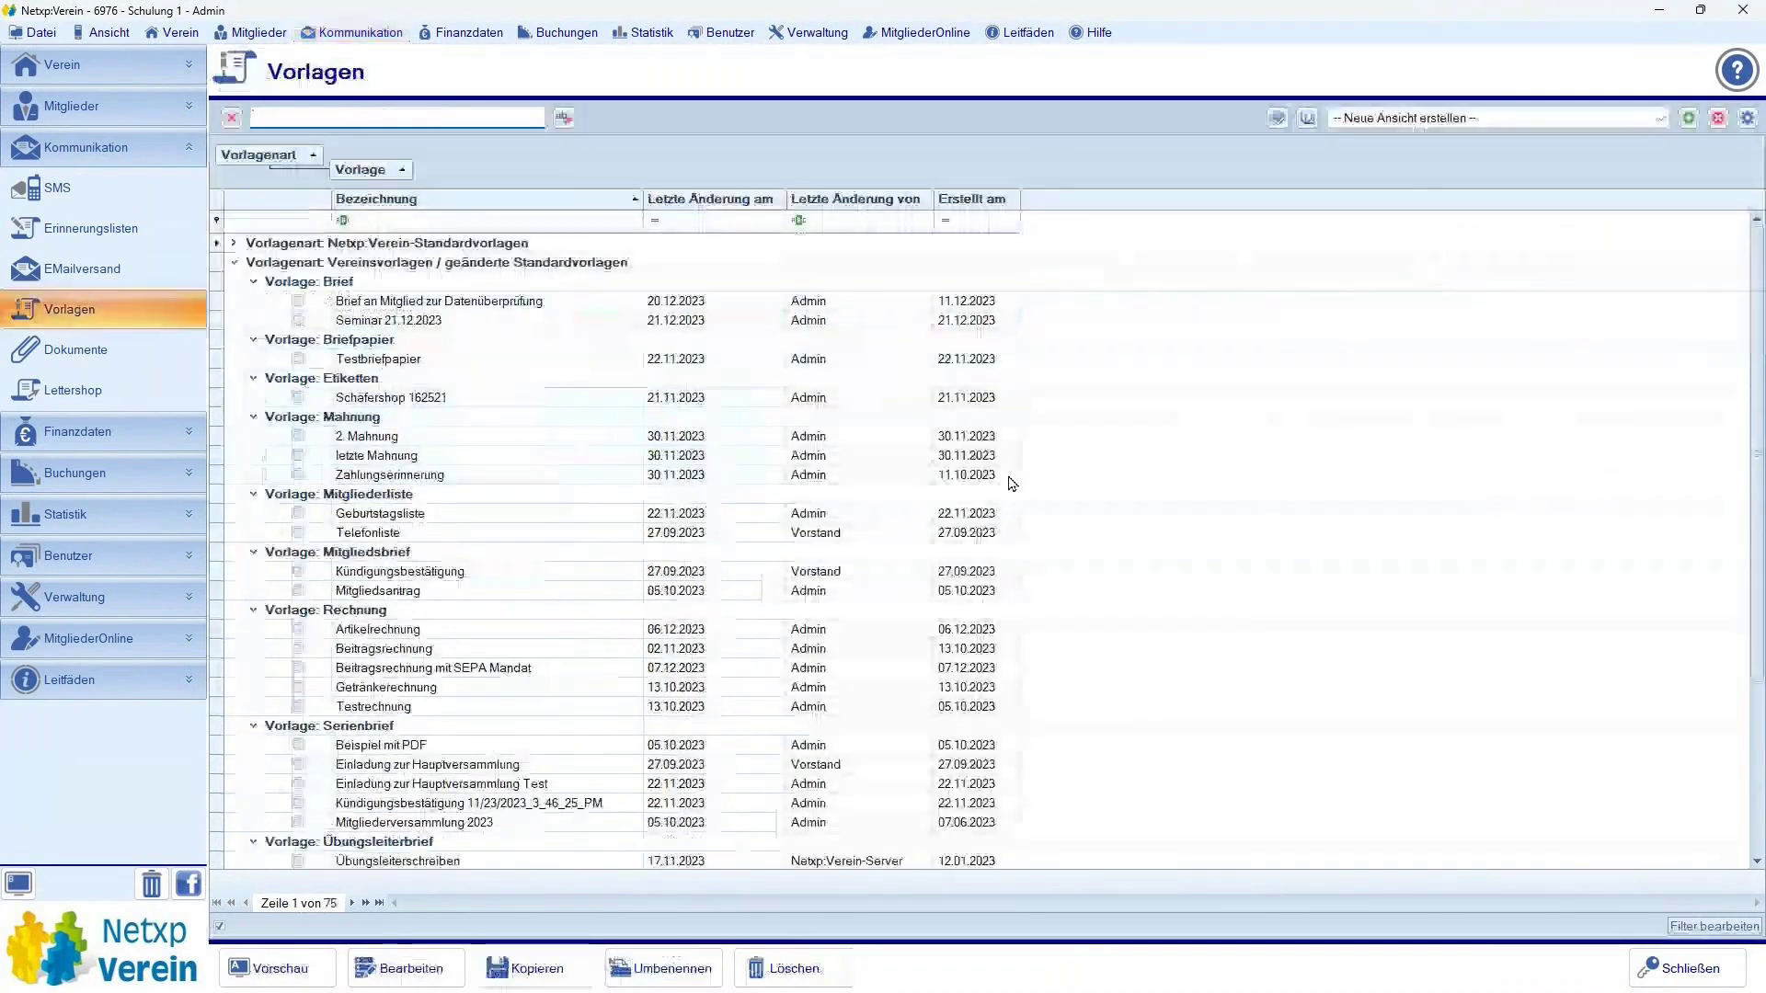
{"action": "left_click", "coordinate": [300, 321]}
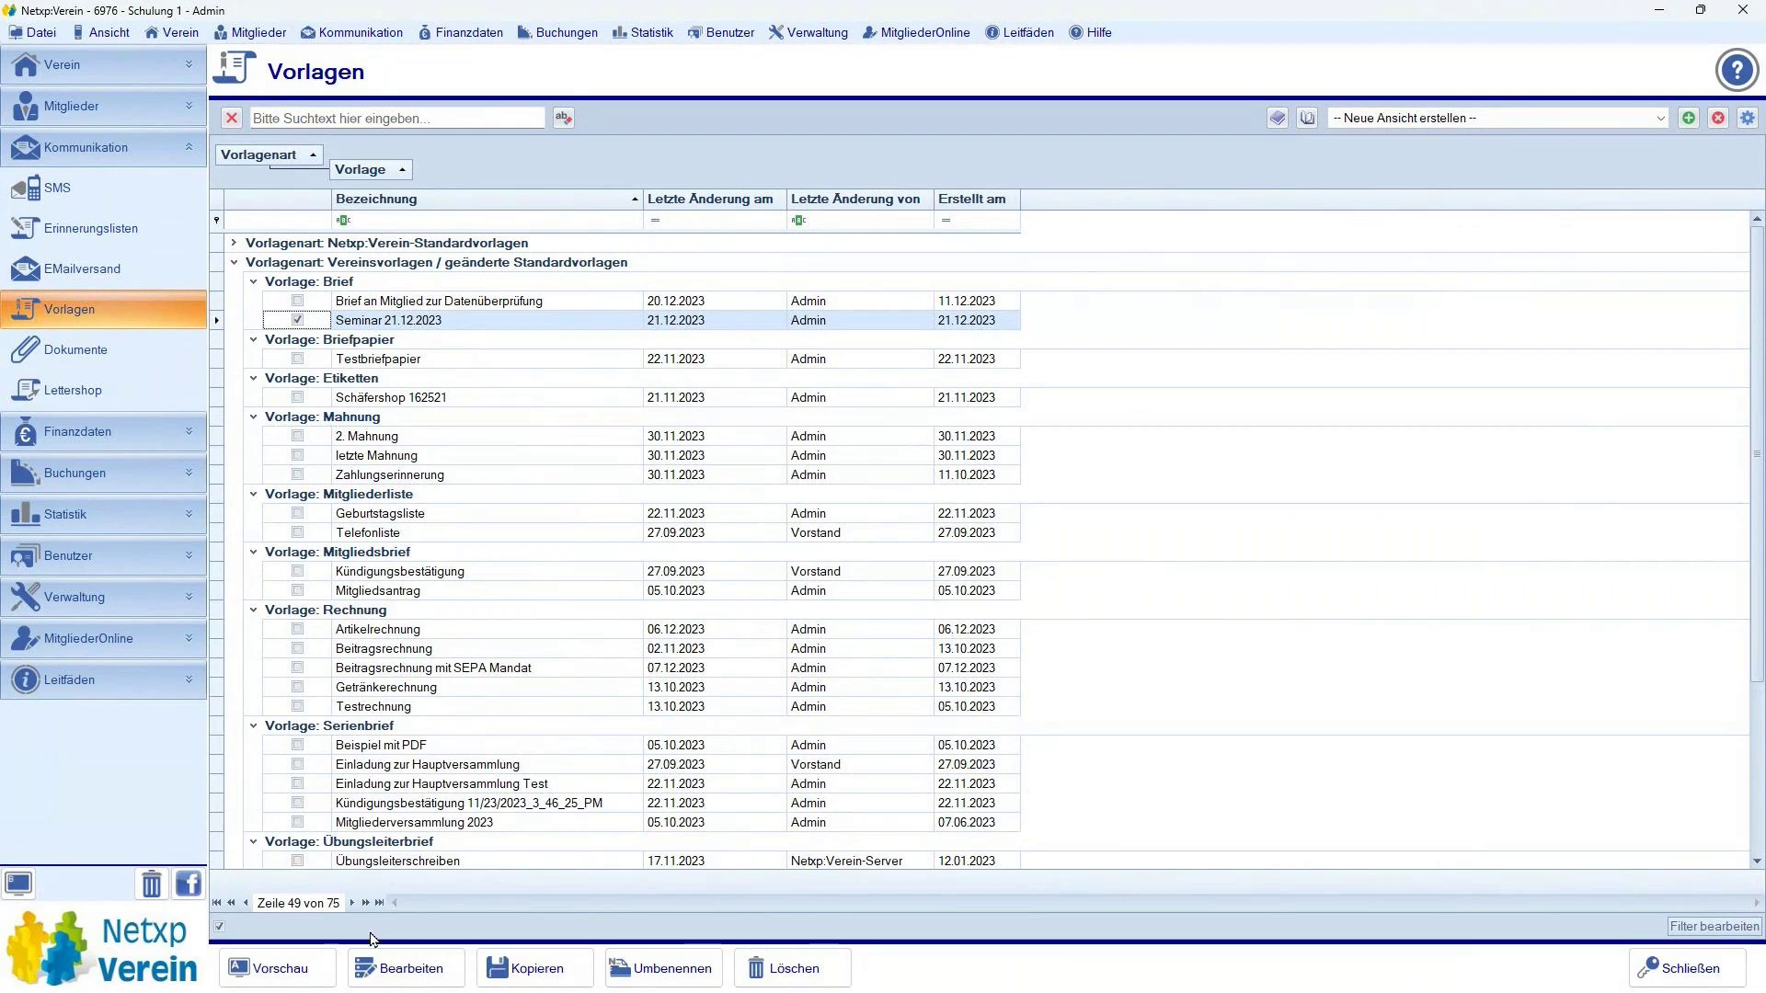
{"action": "left_click", "coordinate": [396, 968]}
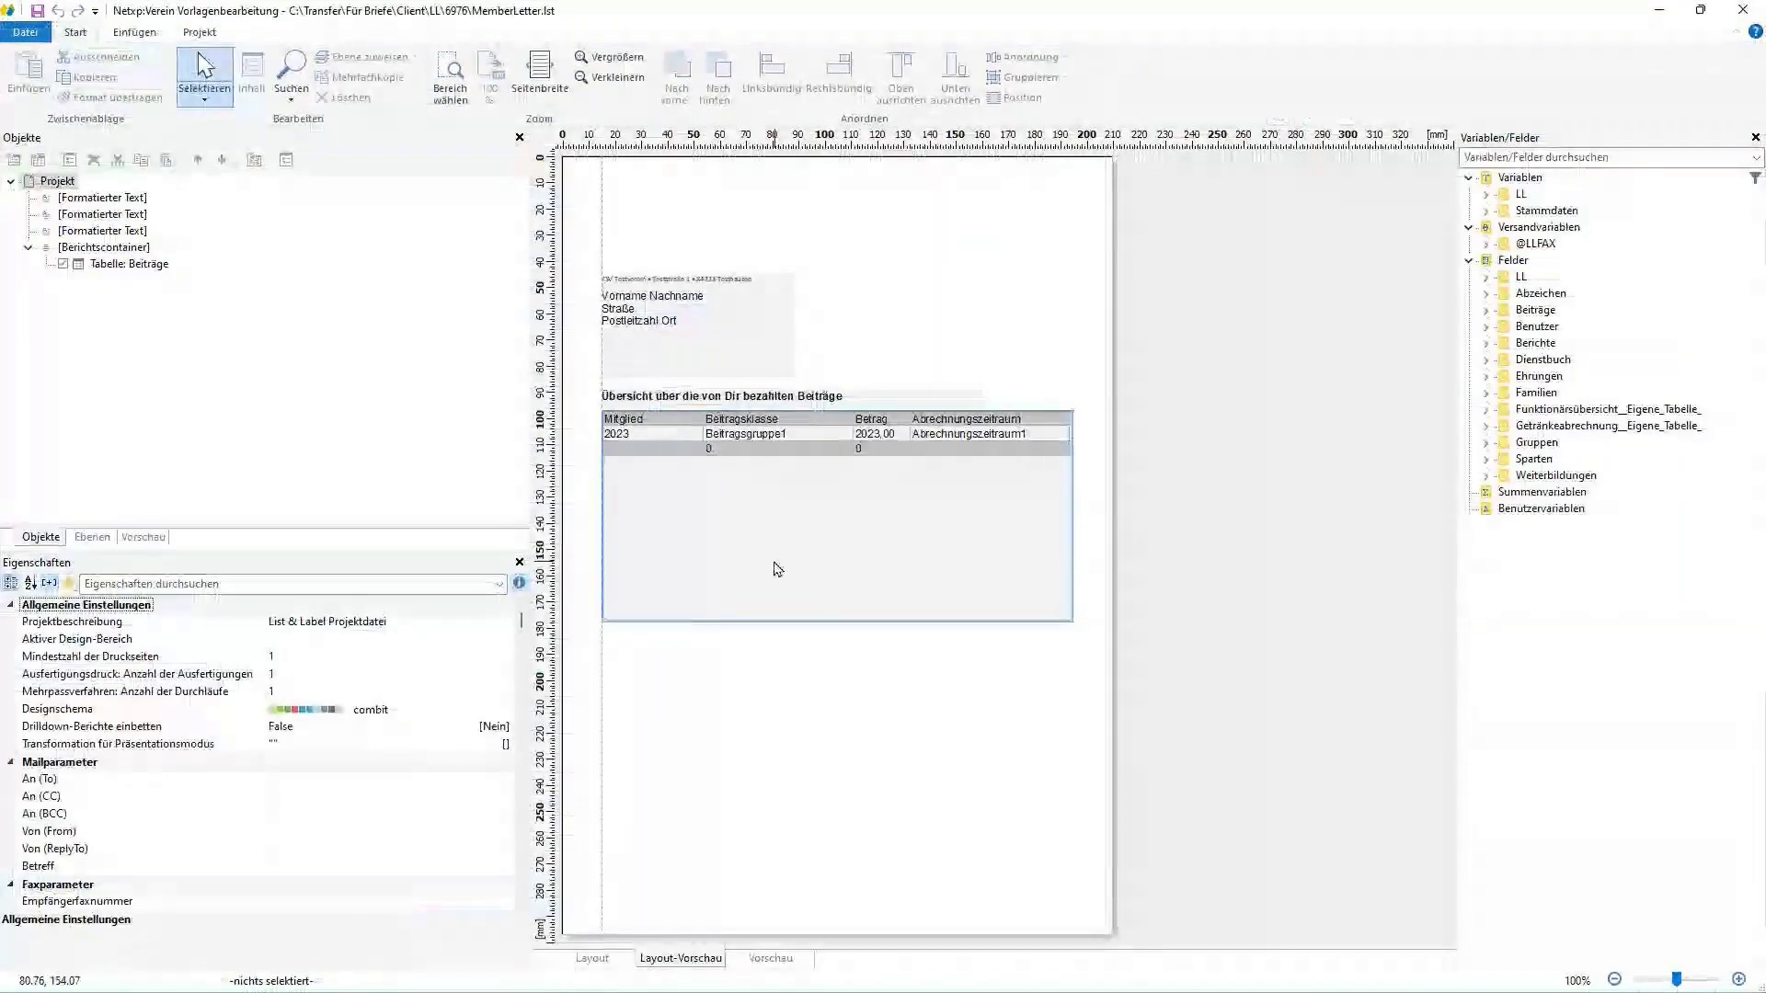
{"action": "left_click", "coordinate": [776, 564]}
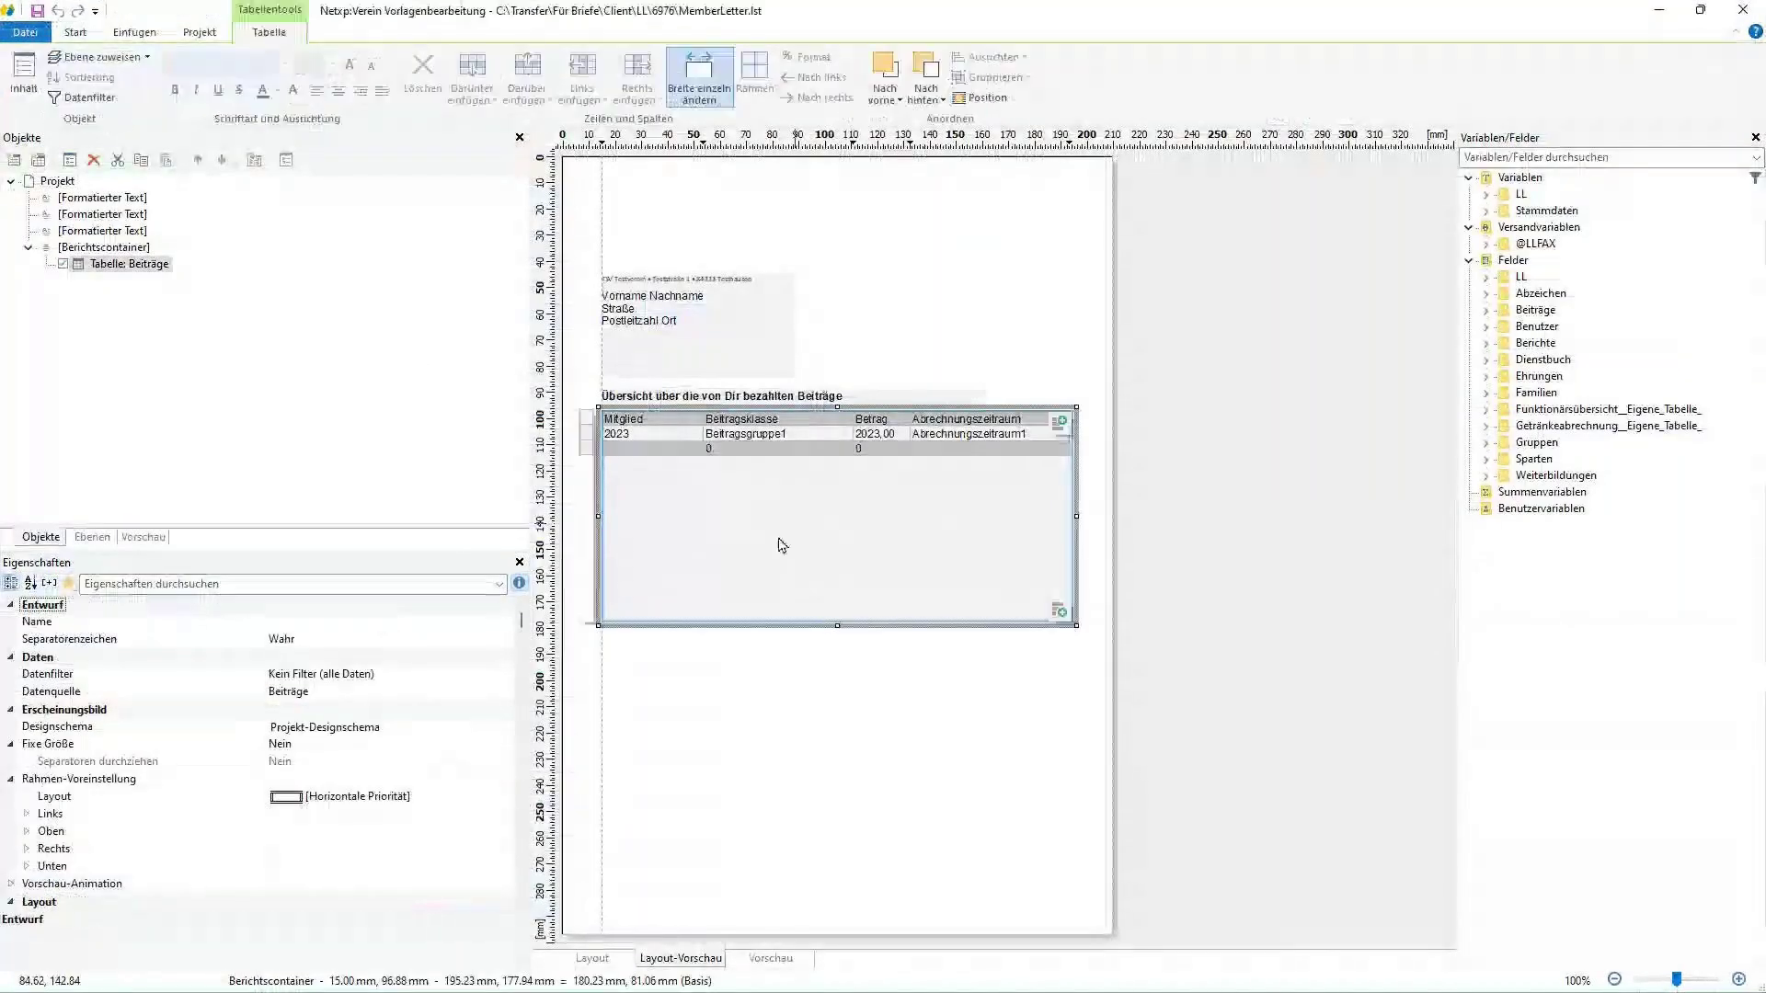
{"action": "double_click", "coordinate": [809, 465]}
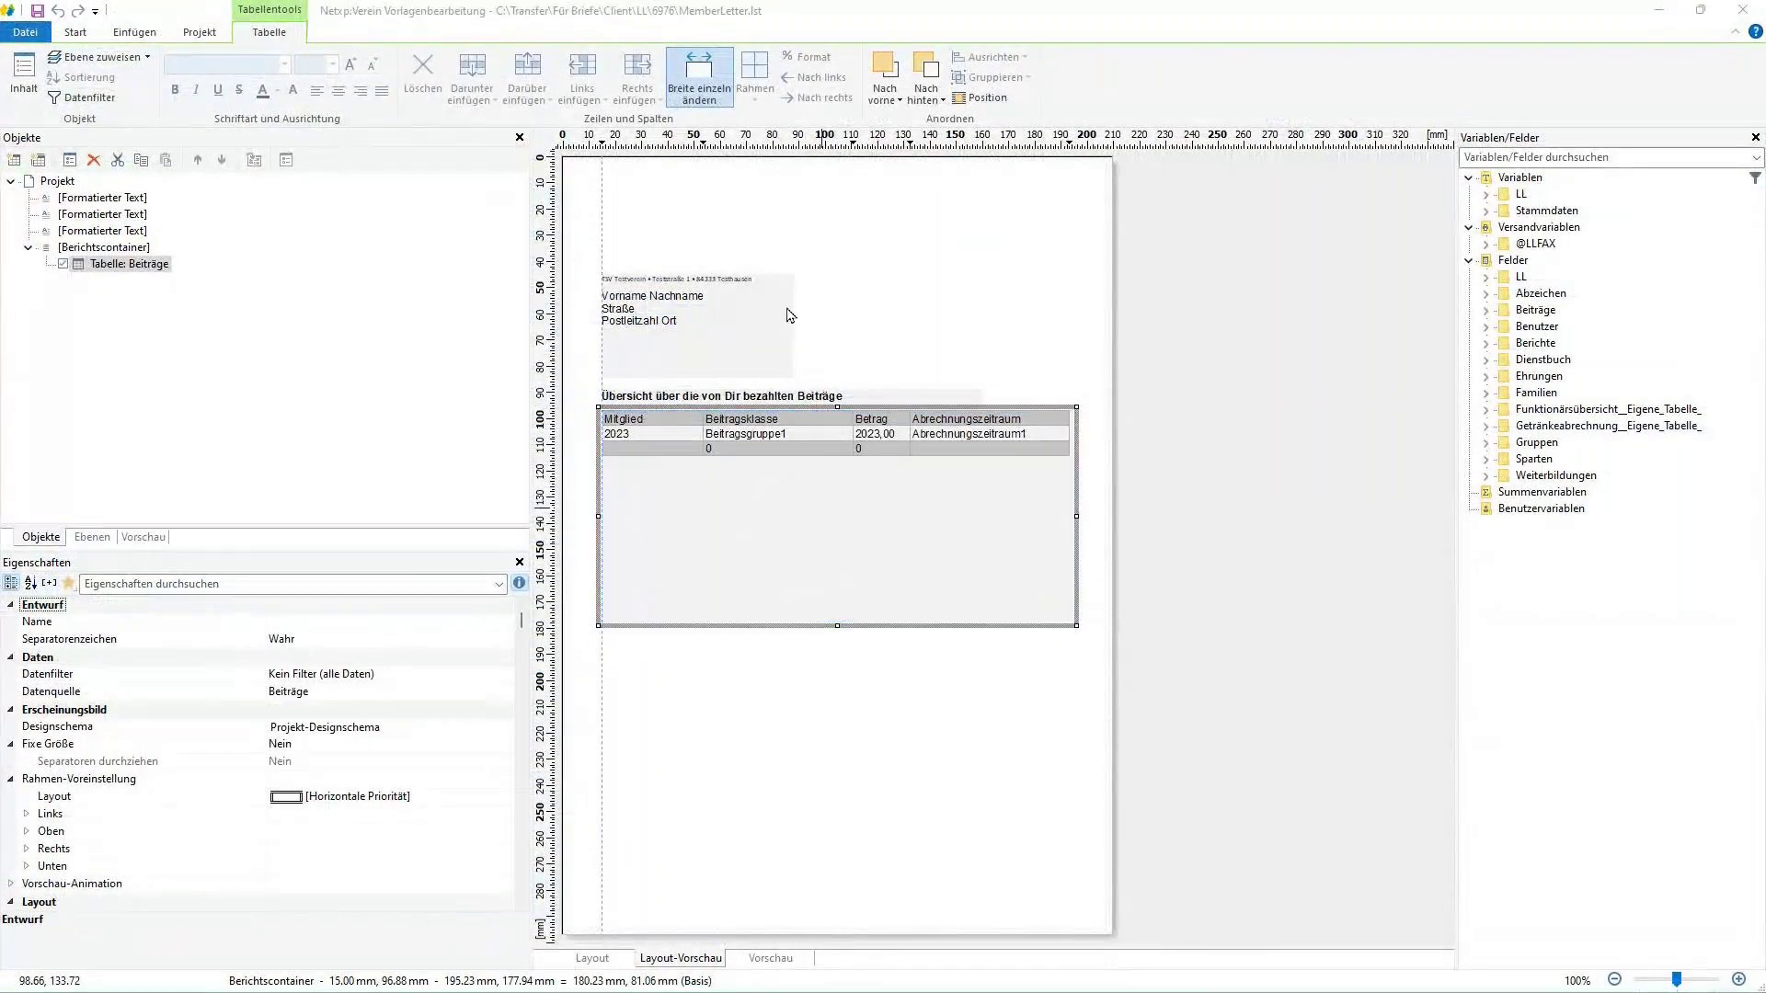
- Replace the Mitgliedsname field in the table's Datenzeile with Beiträge.Mitglied and accept the table contents
{"action": "left_click", "coordinate": [736, 140]}
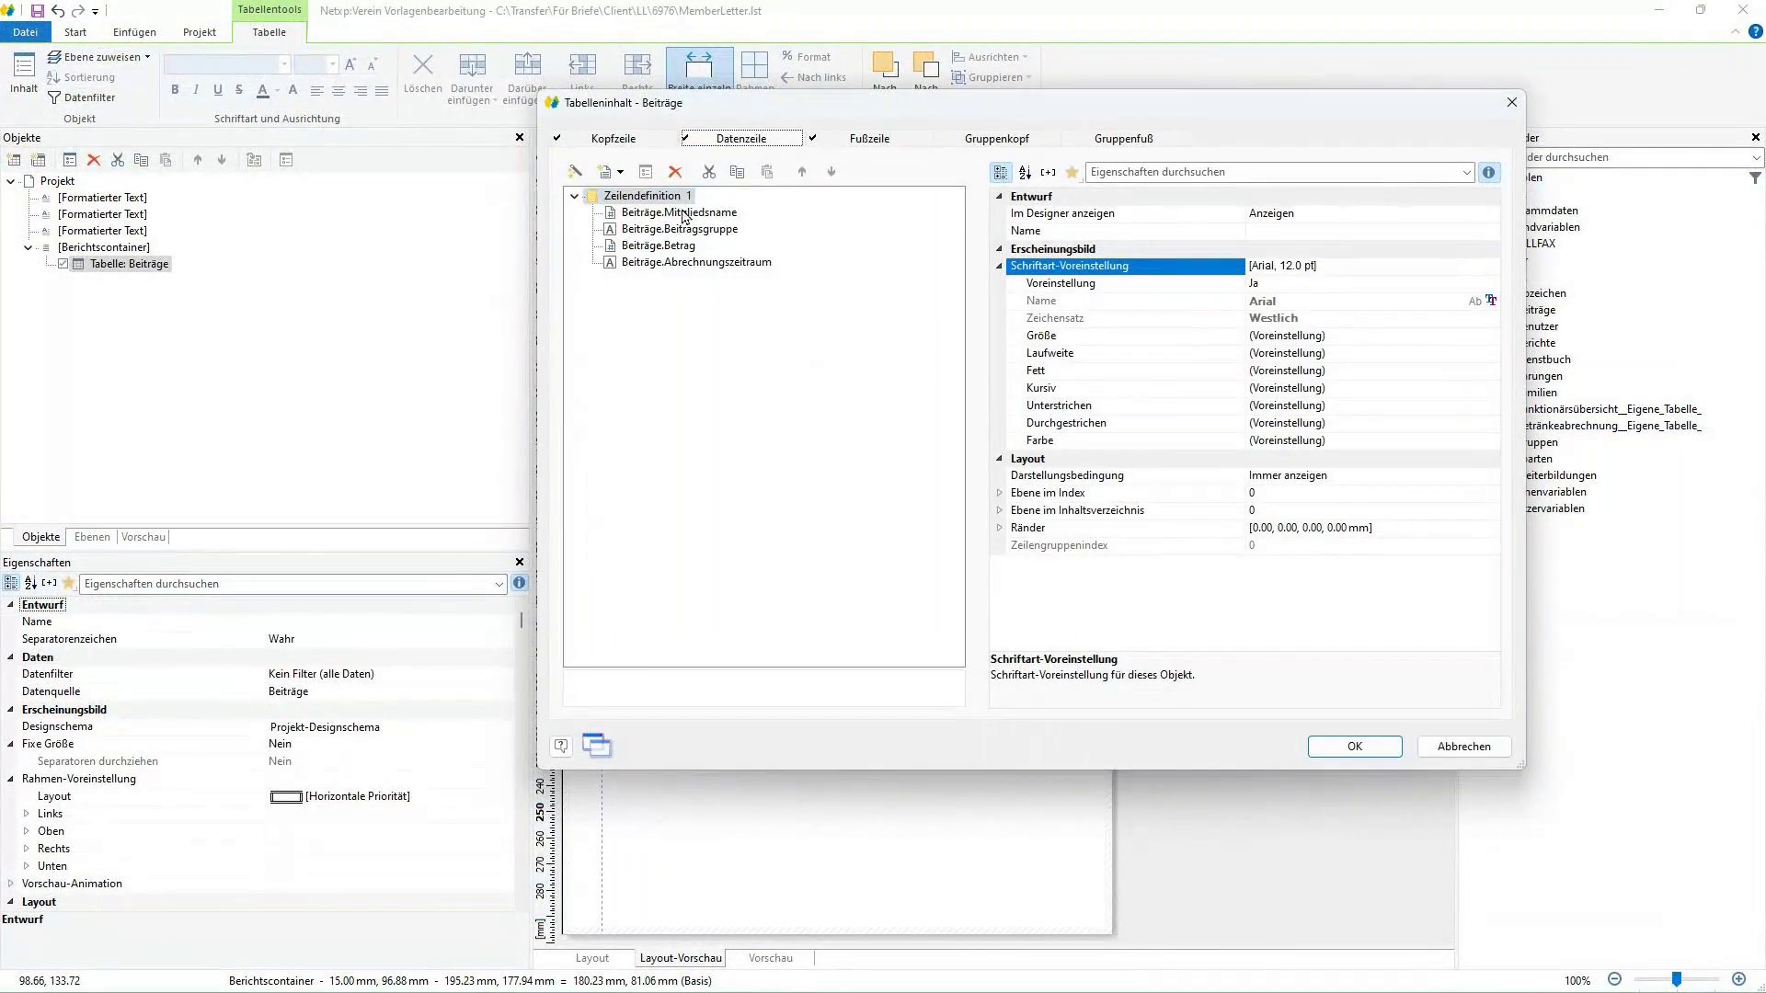
{"action": "double_click", "coordinate": [678, 214]}
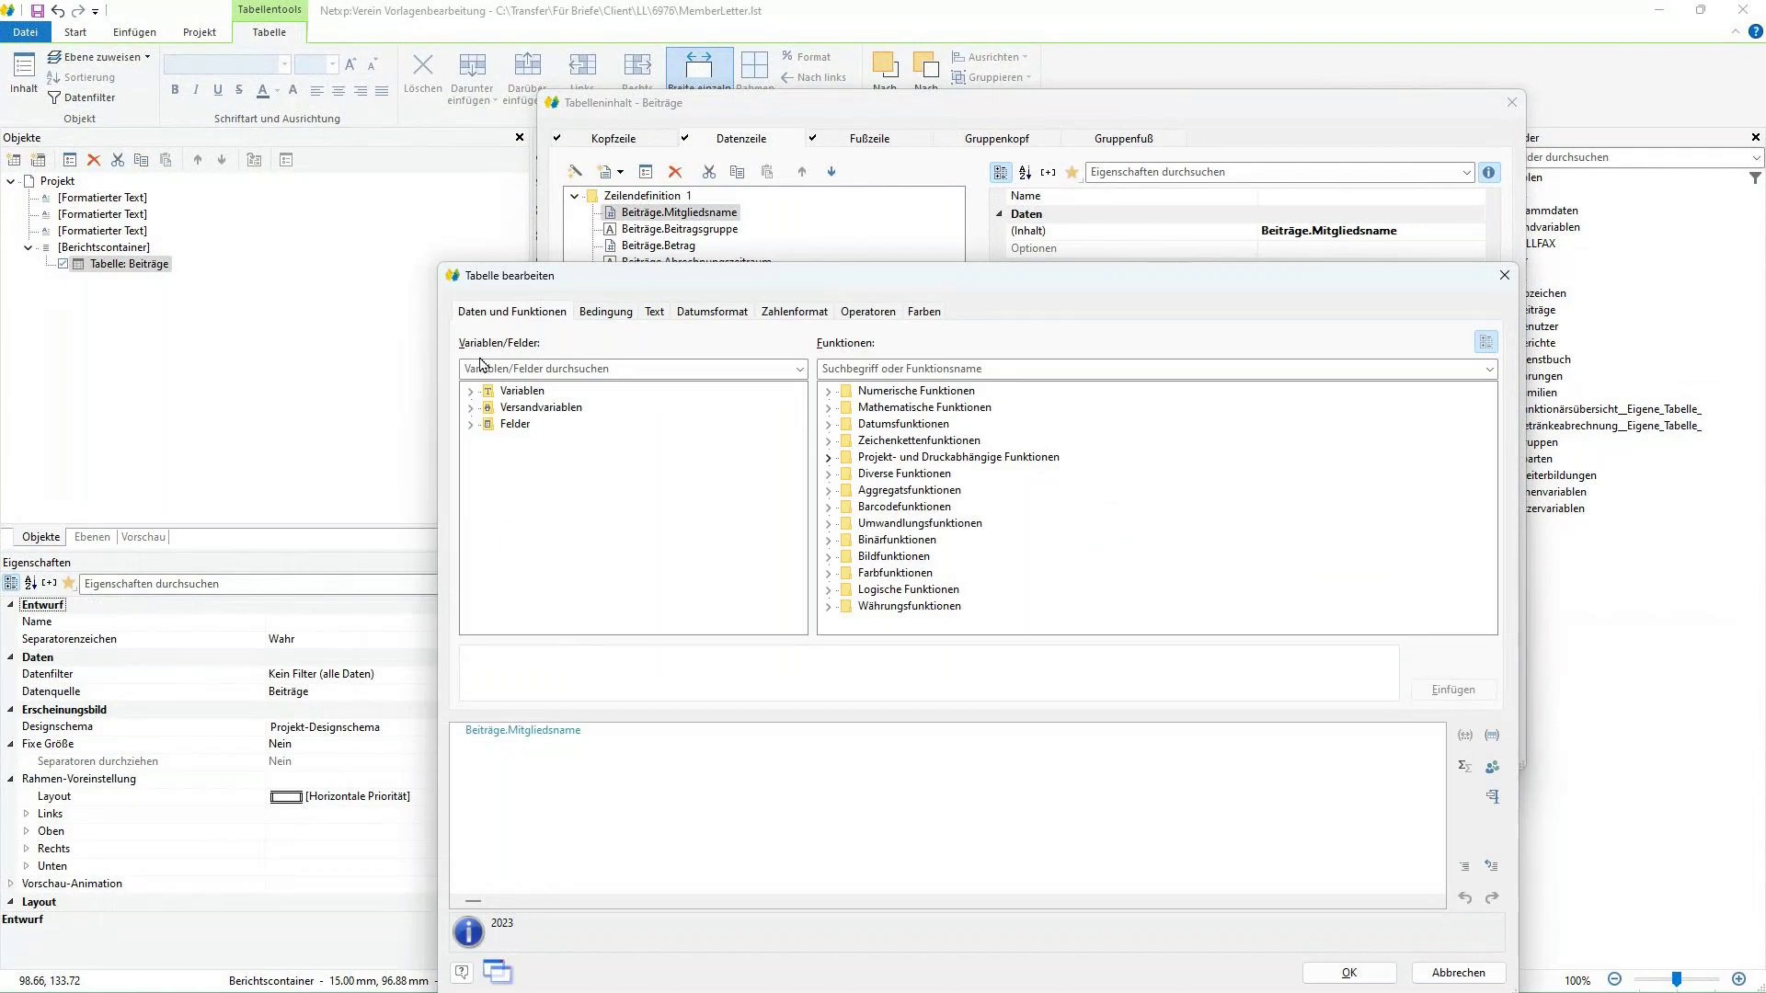
{"action": "left_click", "coordinate": [473, 425]}
{"action": "left_click", "coordinate": [486, 459]}
{"action": "left_click", "coordinate": [486, 458]}
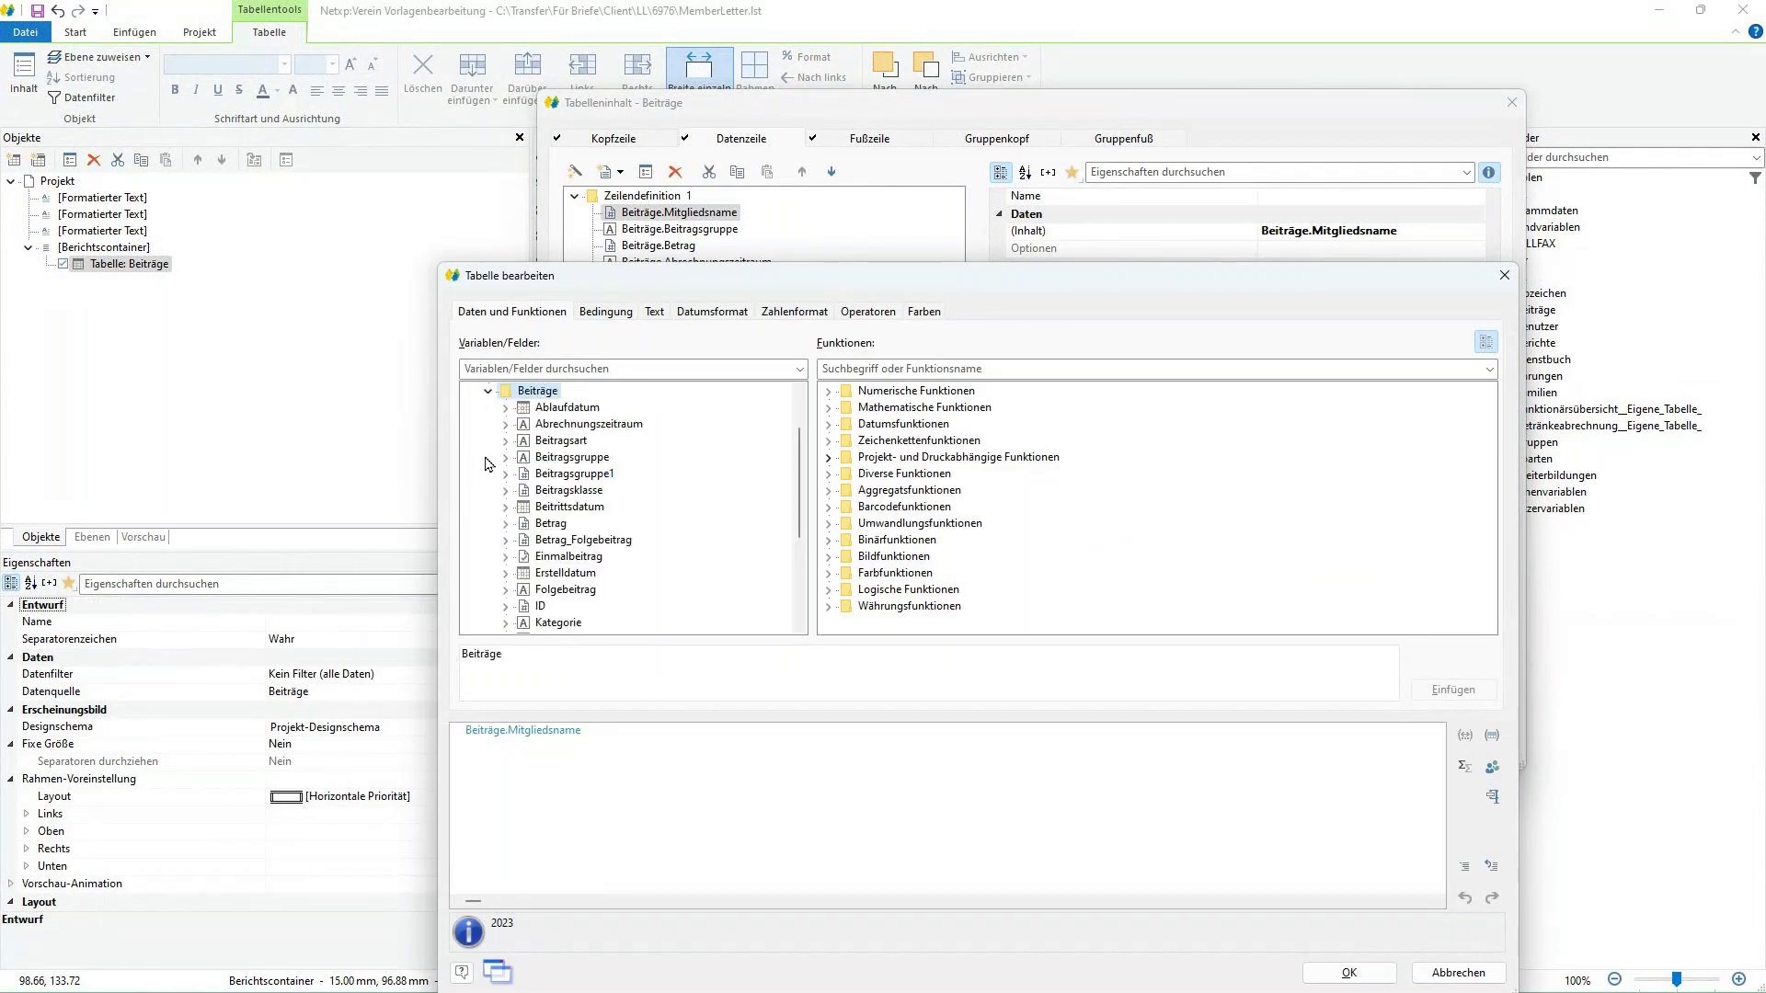
{"action": "scroll", "coordinate": [753, 531], "scroll_direction": "down", "scroll_amount": 3}
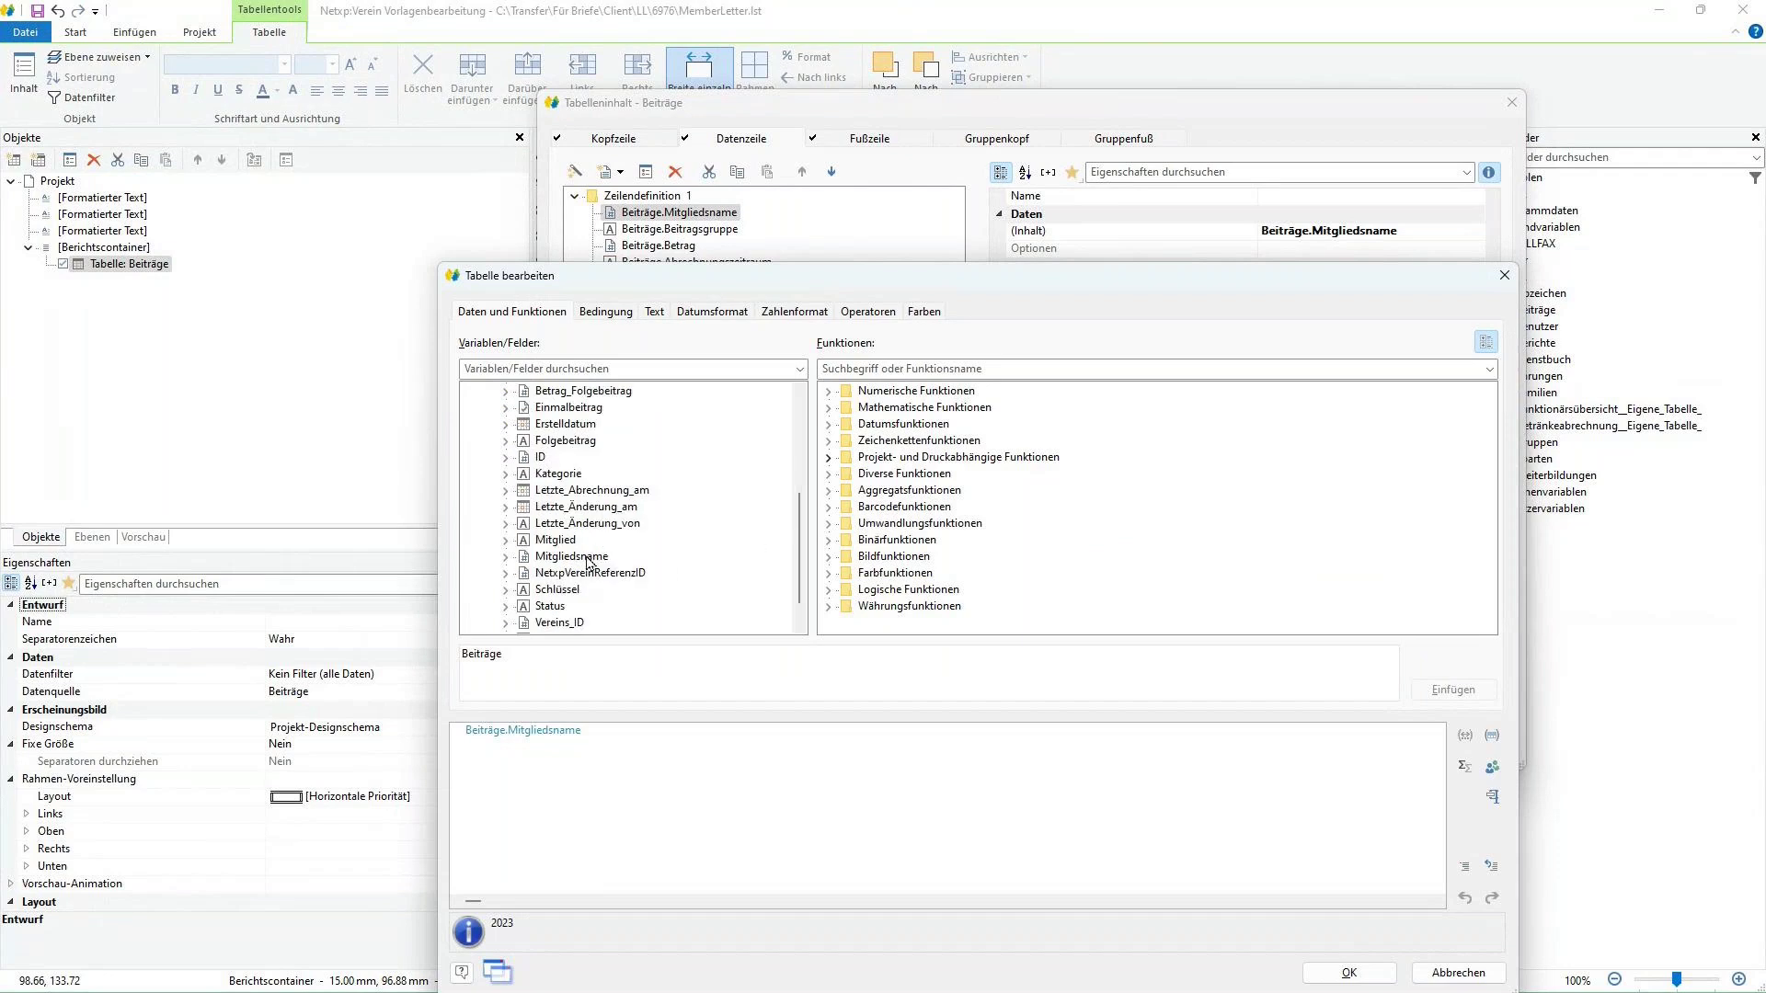
{"action": "key", "text": "ctrl+a"}
{"action": "key", "text": "Delete"}
{"action": "double_click", "coordinate": [548, 541]}
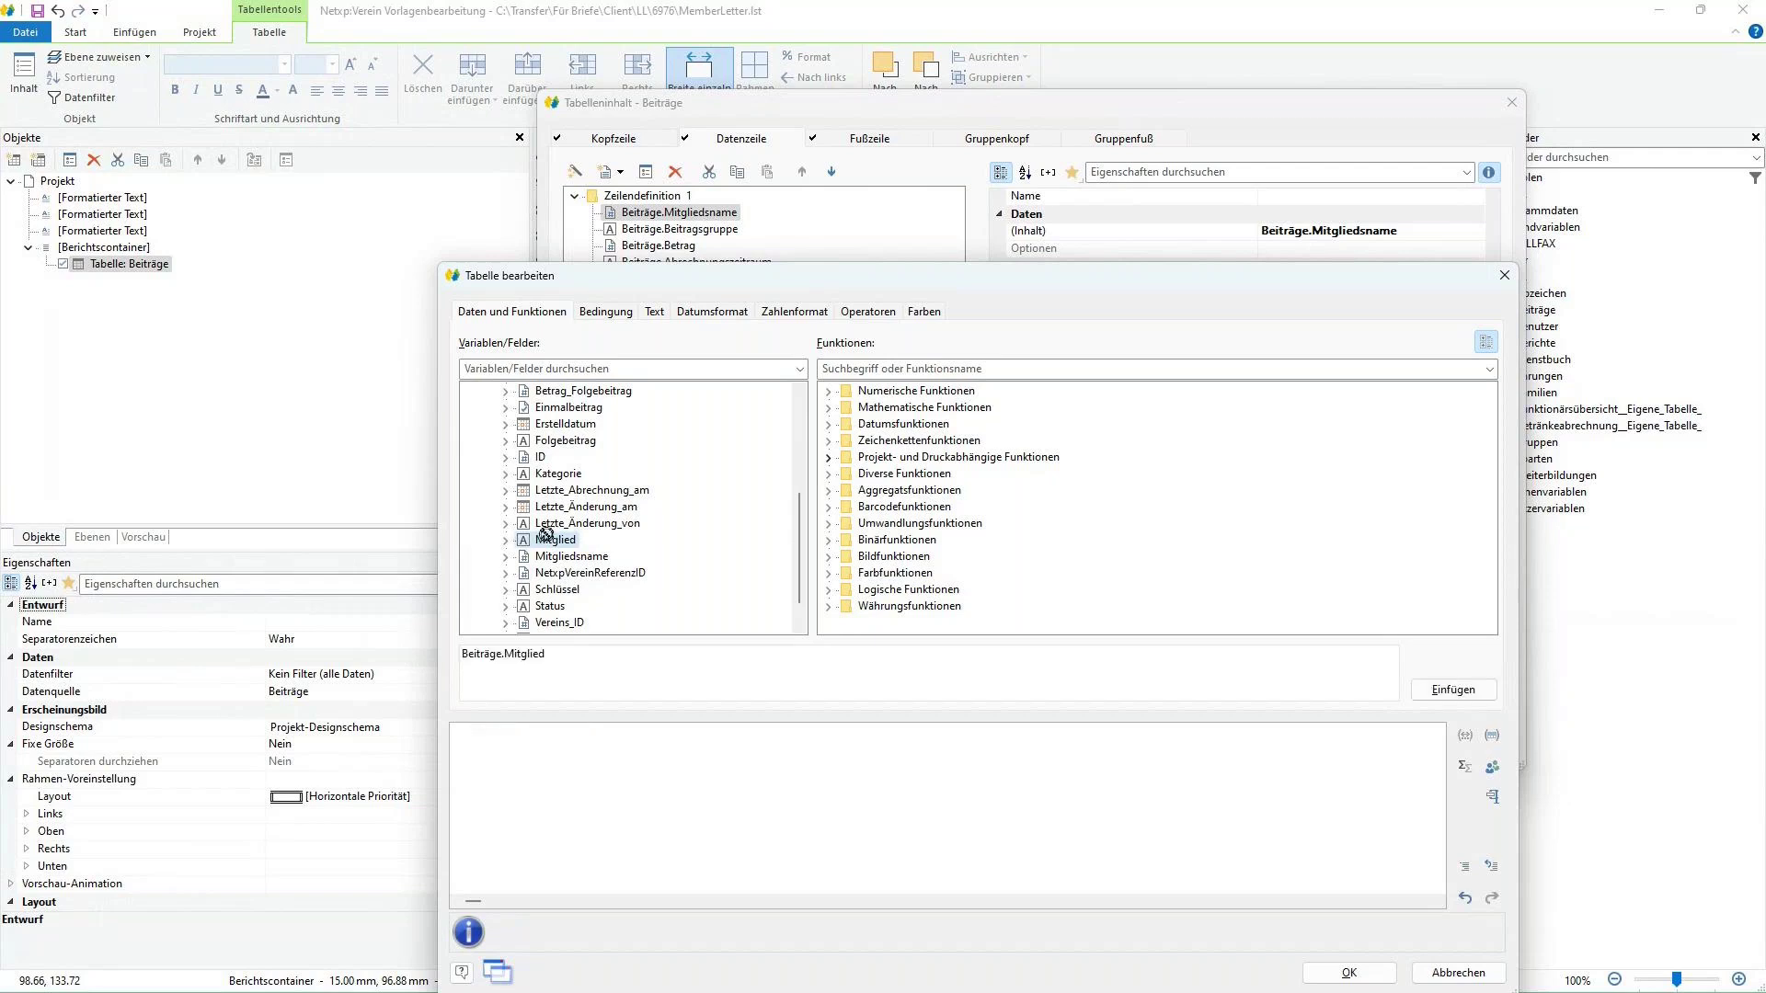
{"action": "left_click", "coordinate": [1345, 979]}
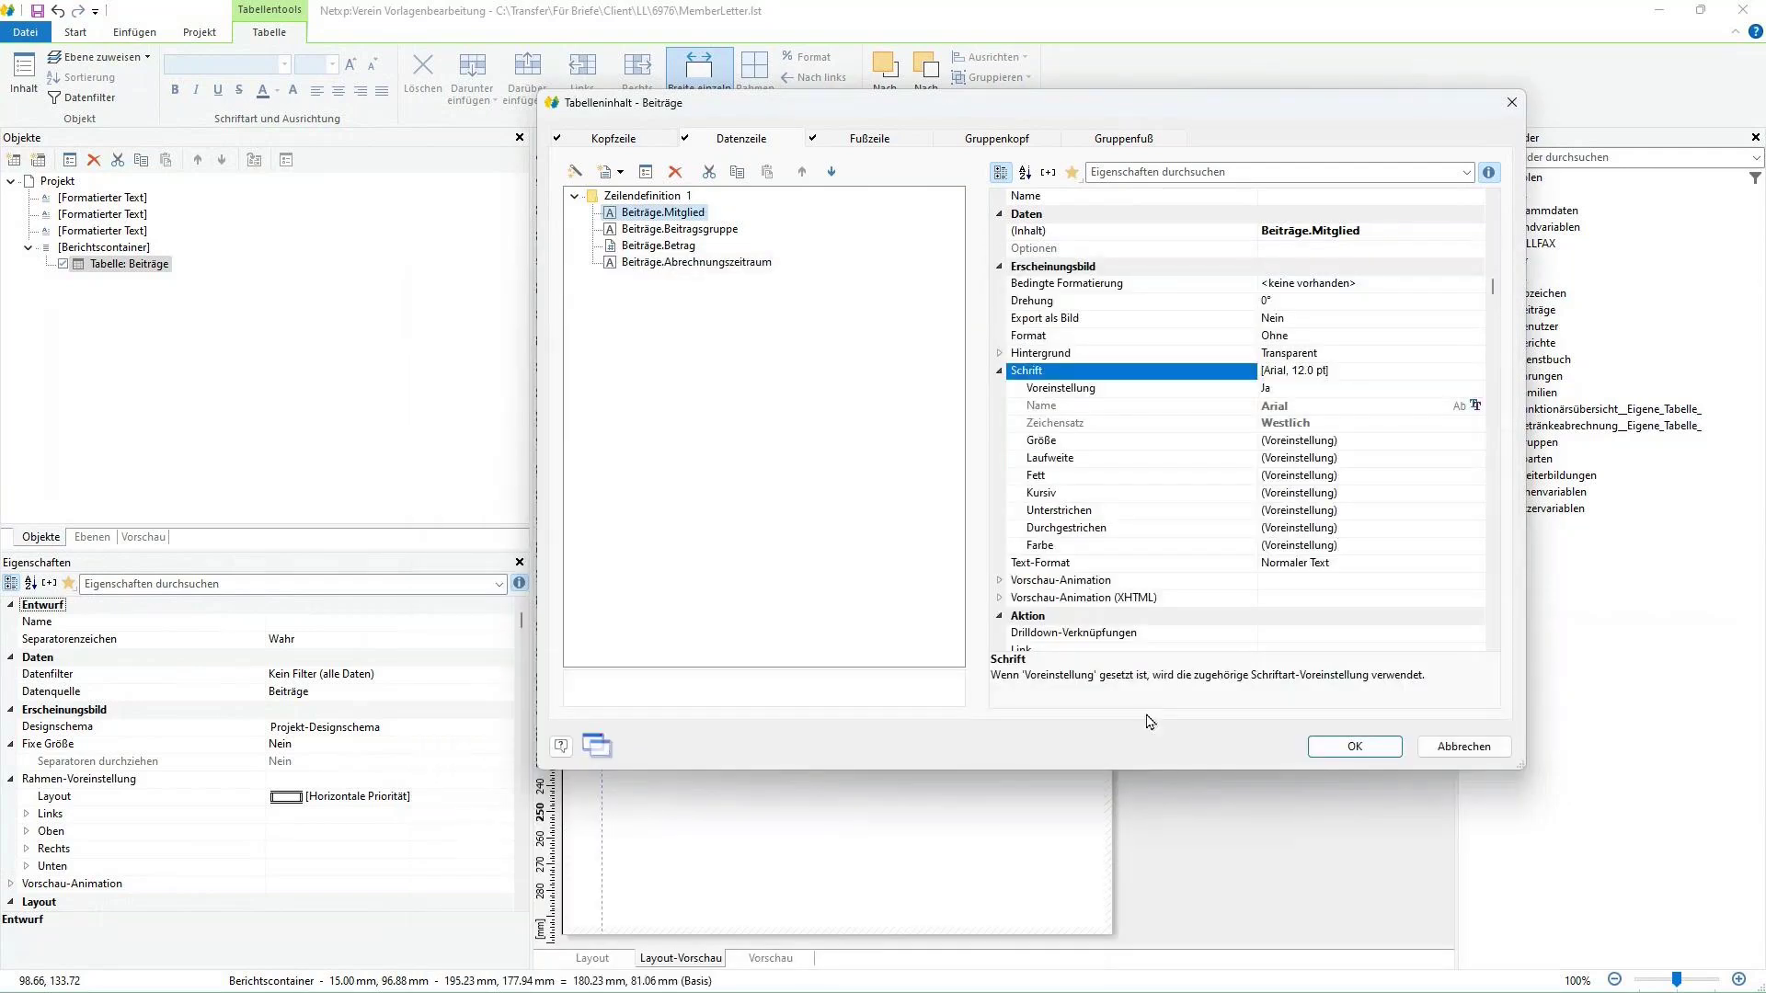
{"action": "left_click", "coordinate": [1322, 758]}
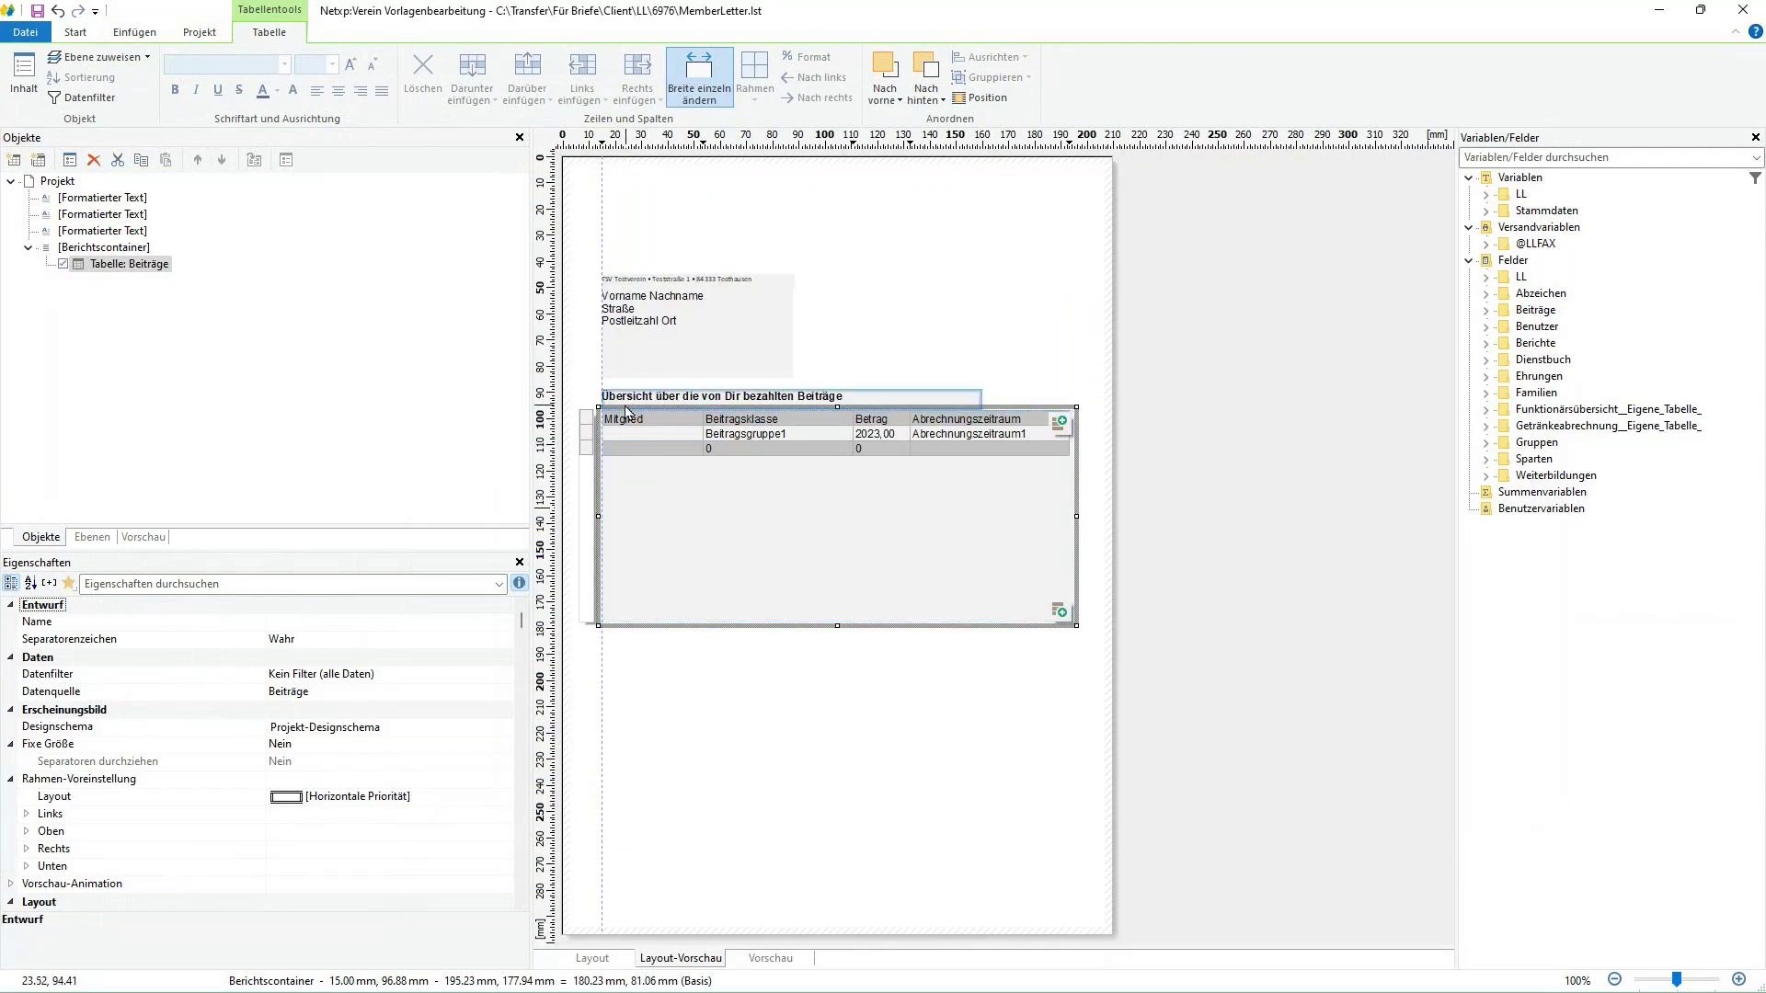
- Widen the table's Mitglied column and adjust the widths of the Beitragsklasse and Betrag columns
{"action": "left_click_drag", "start_coordinate": [704, 427], "coordinate": [729, 428]}
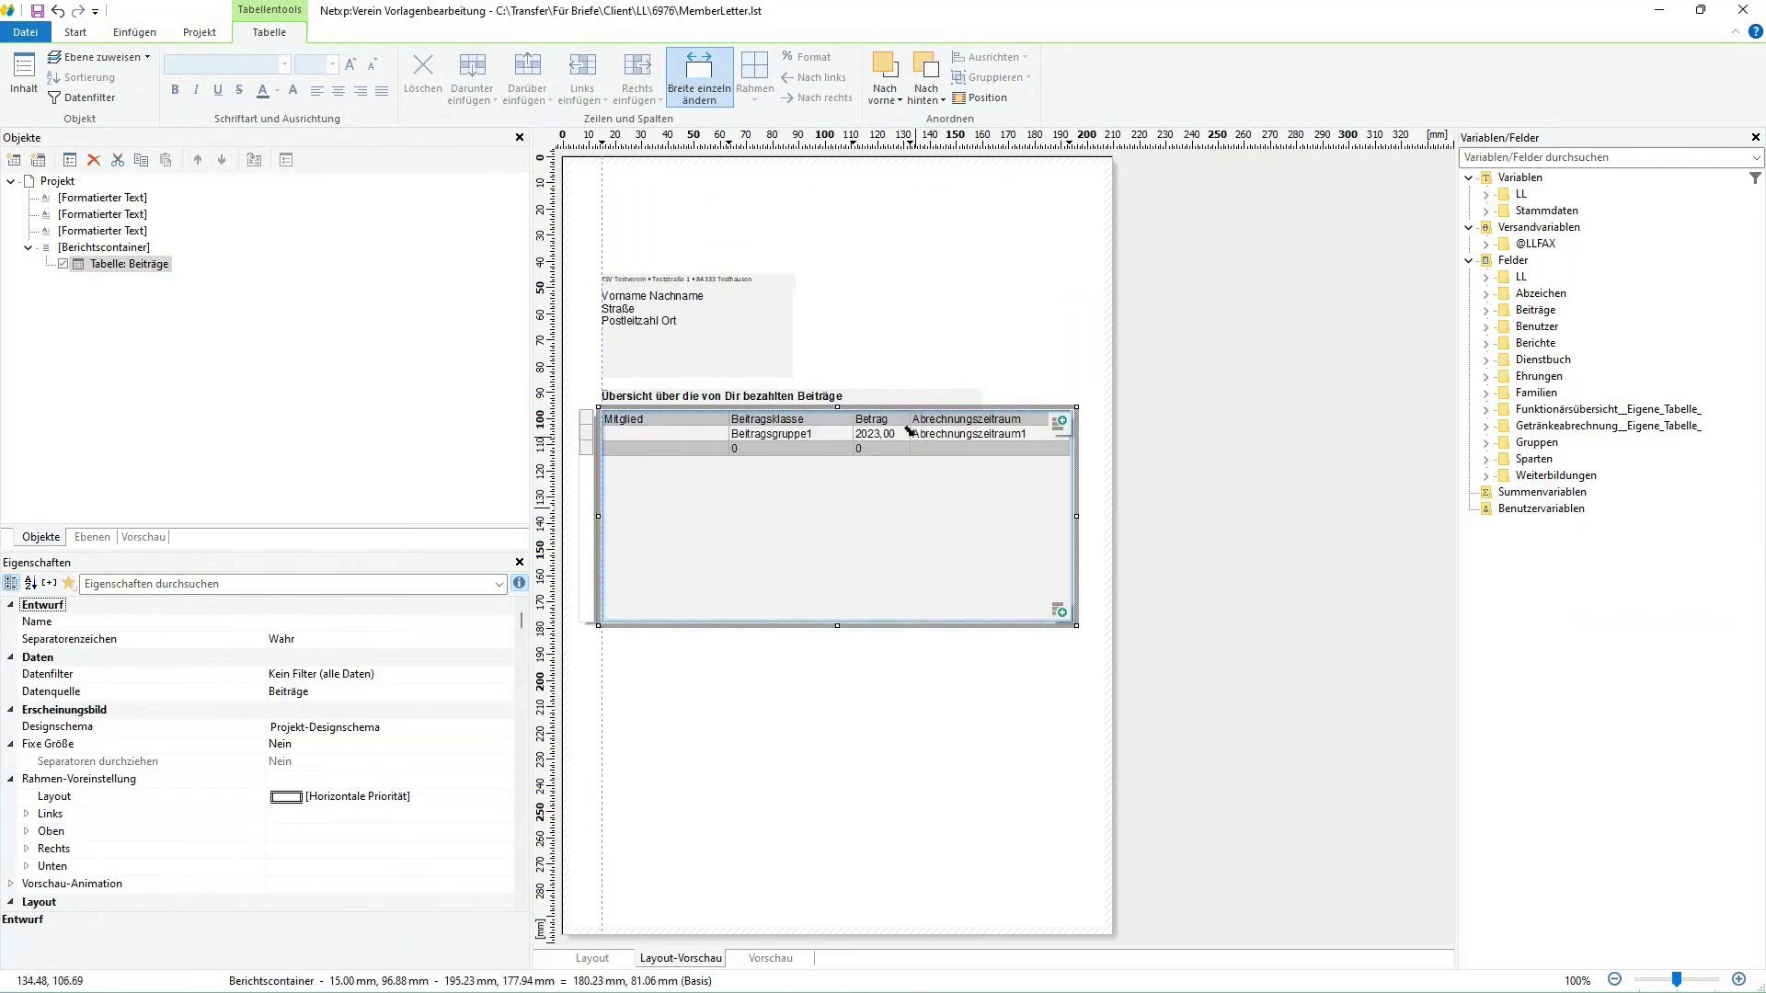
{"action": "left_click_drag", "start_coordinate": [908, 428], "coordinate": [863, 431]}
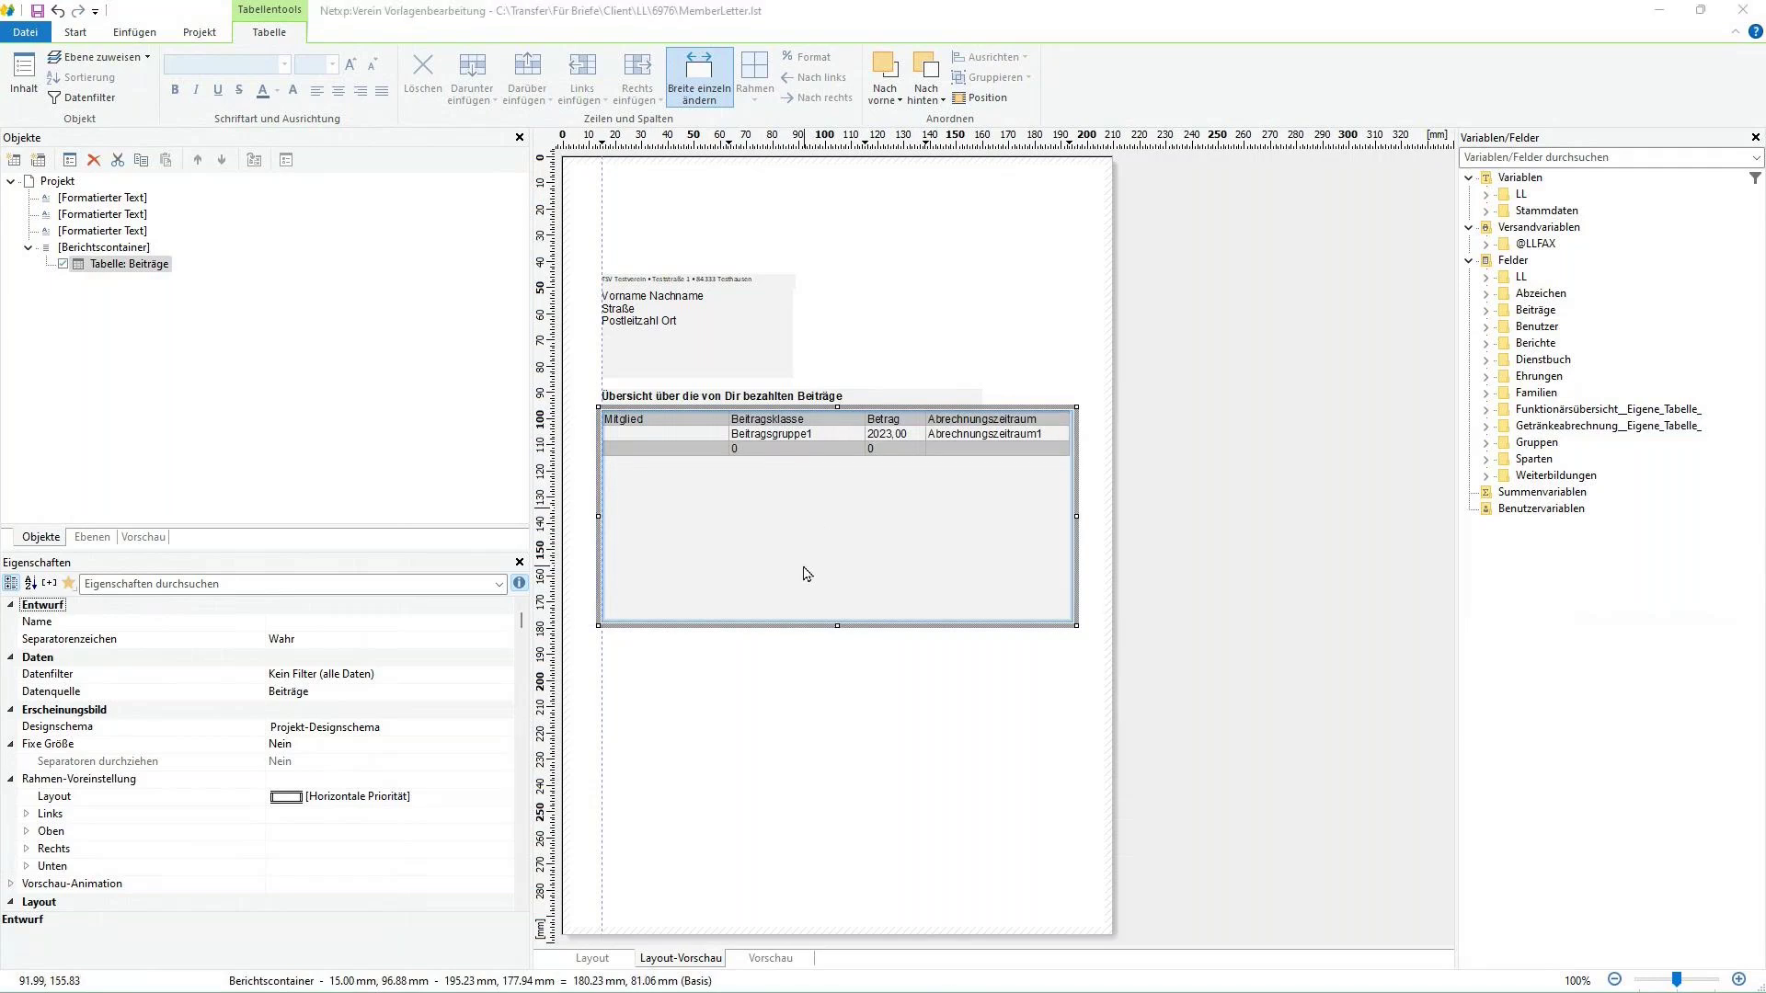
- Delete the Fußzeile row definition with its sum fields from the Beiträge table and accept the table contents
{"action": "double_click", "coordinate": [769, 557]}
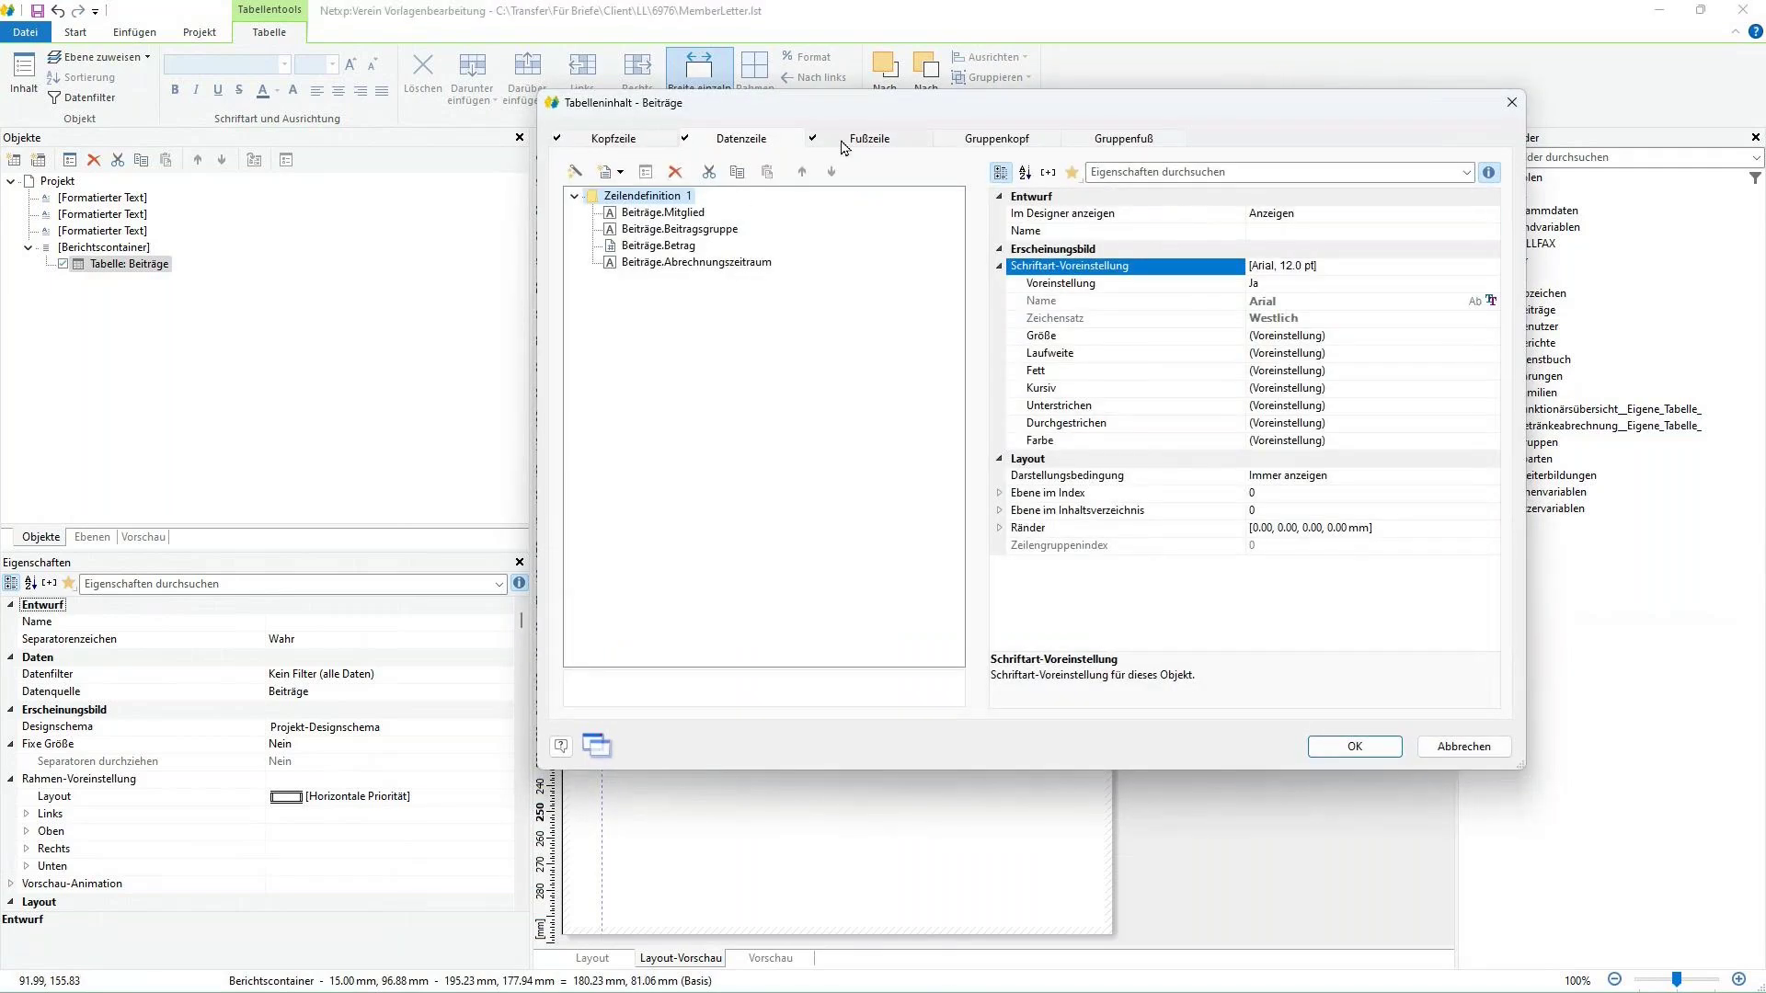
{"action": "left_click", "coordinate": [840, 141]}
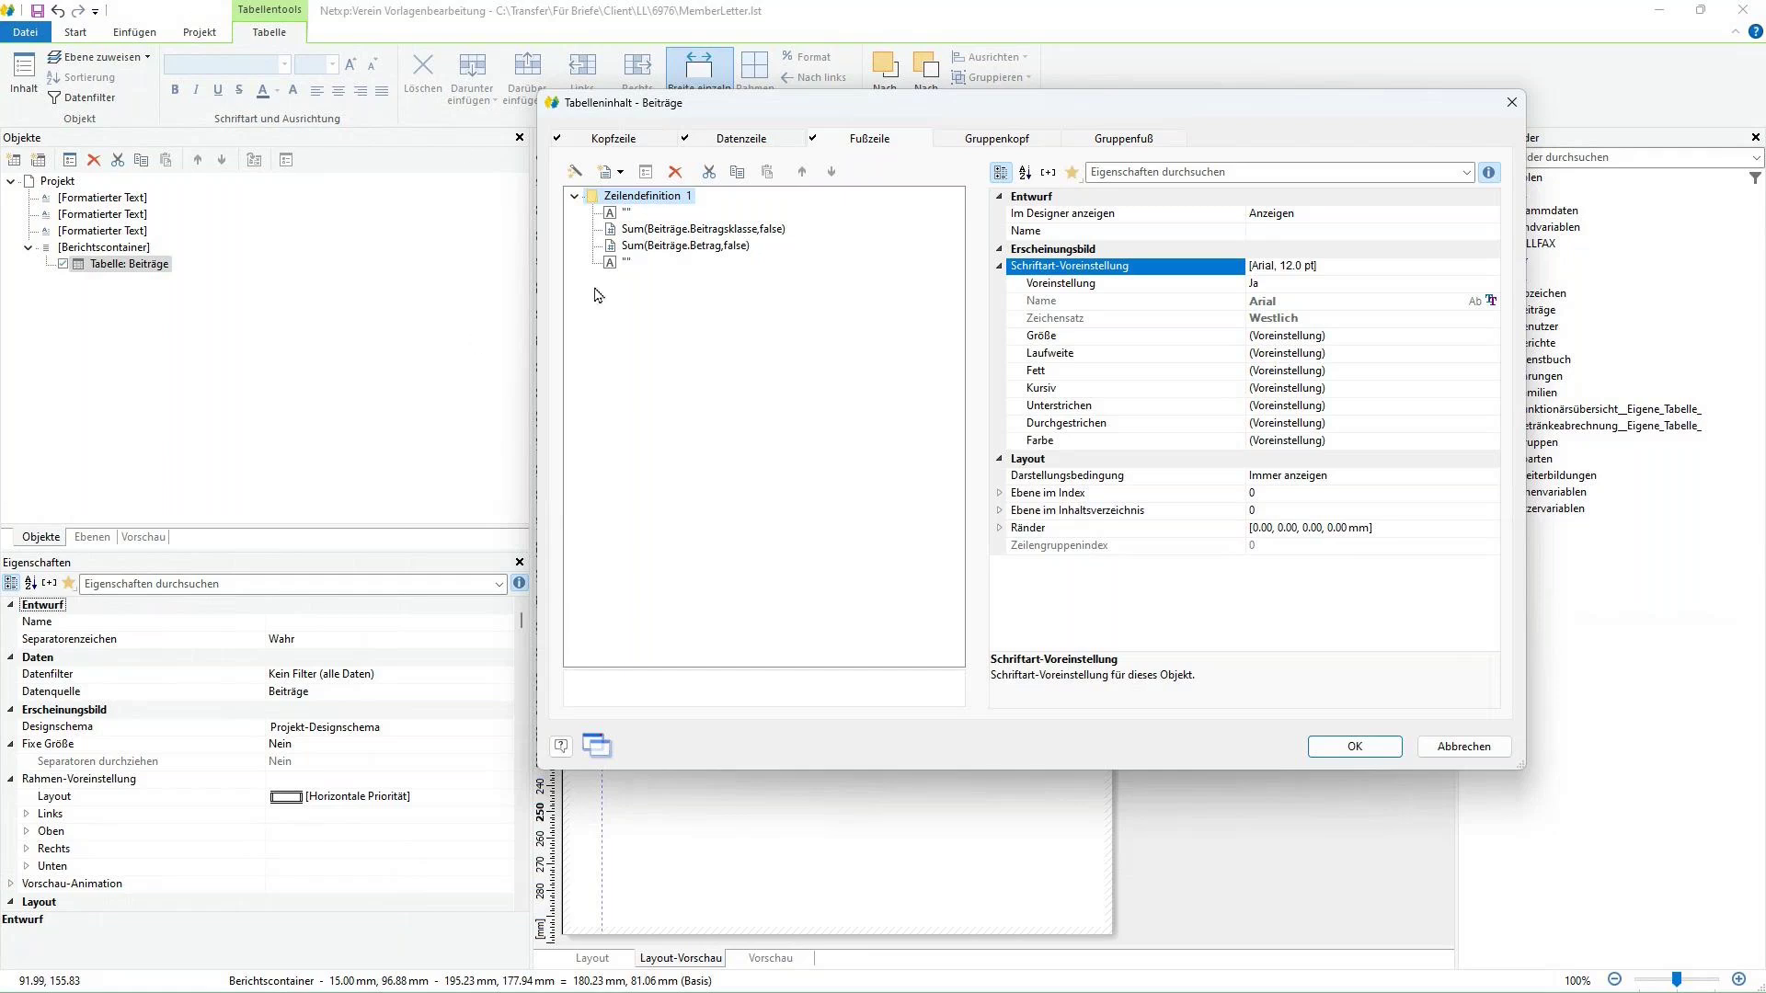
{"action": "left_click", "coordinate": [675, 171]}
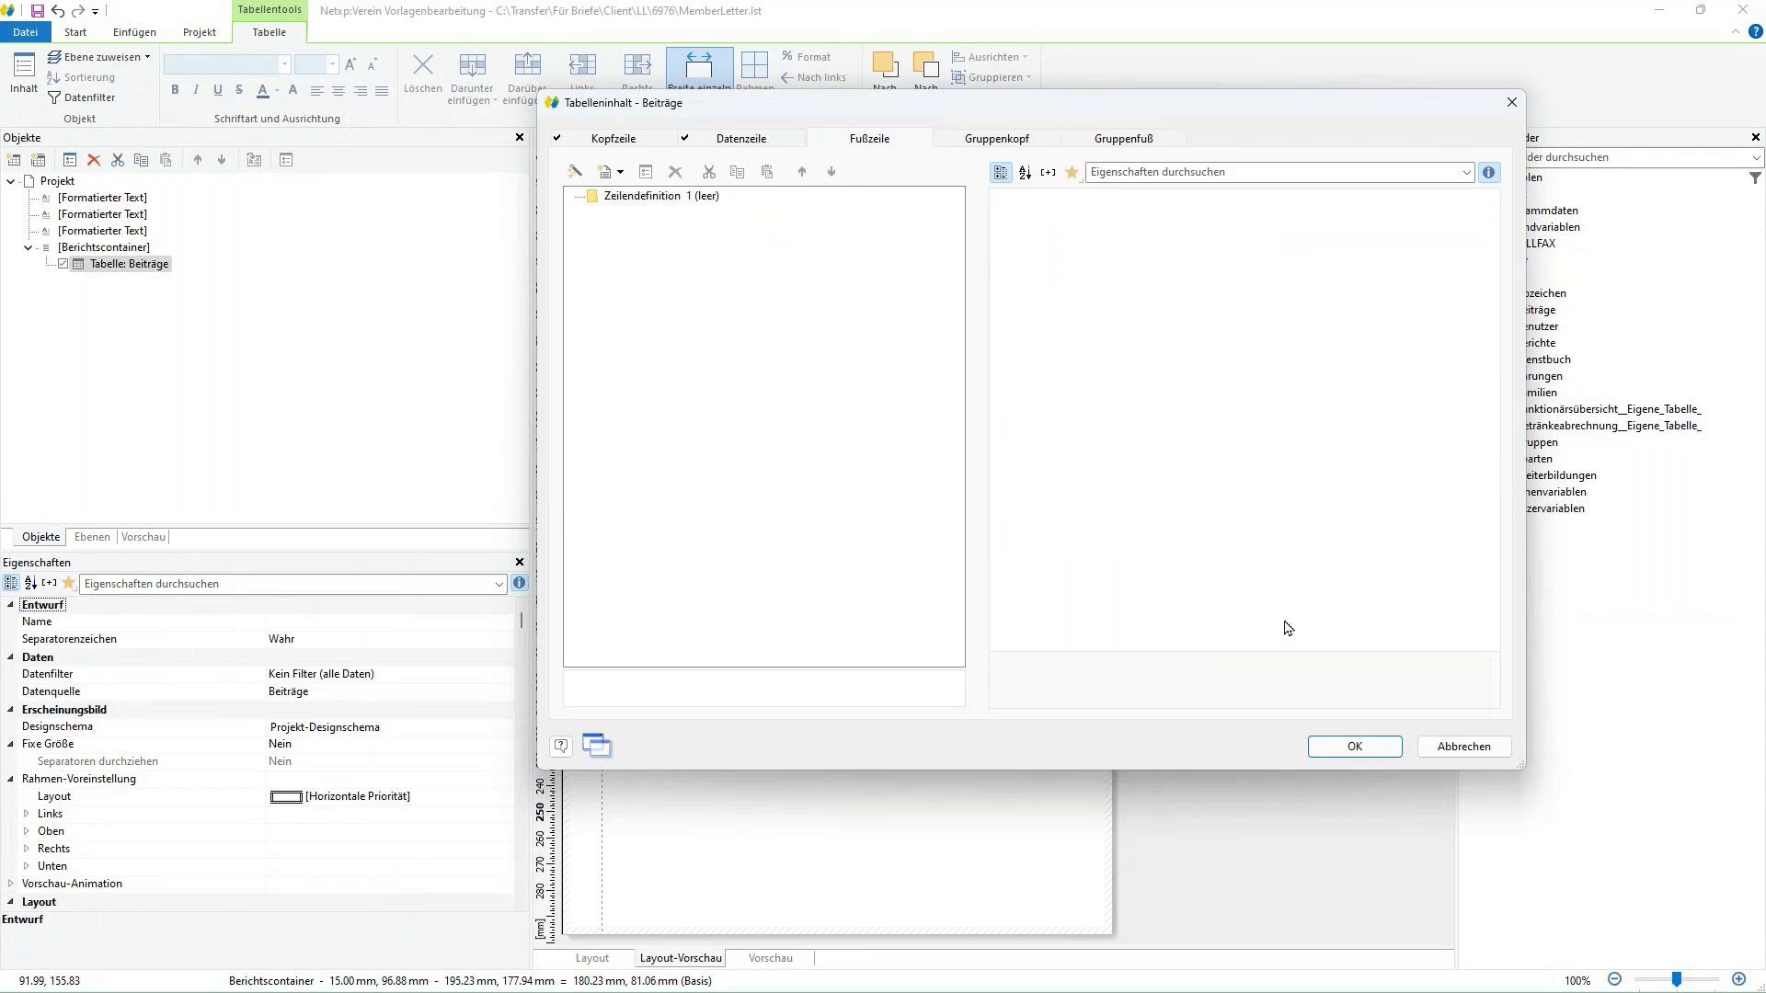
{"action": "left_click", "coordinate": [1309, 749]}
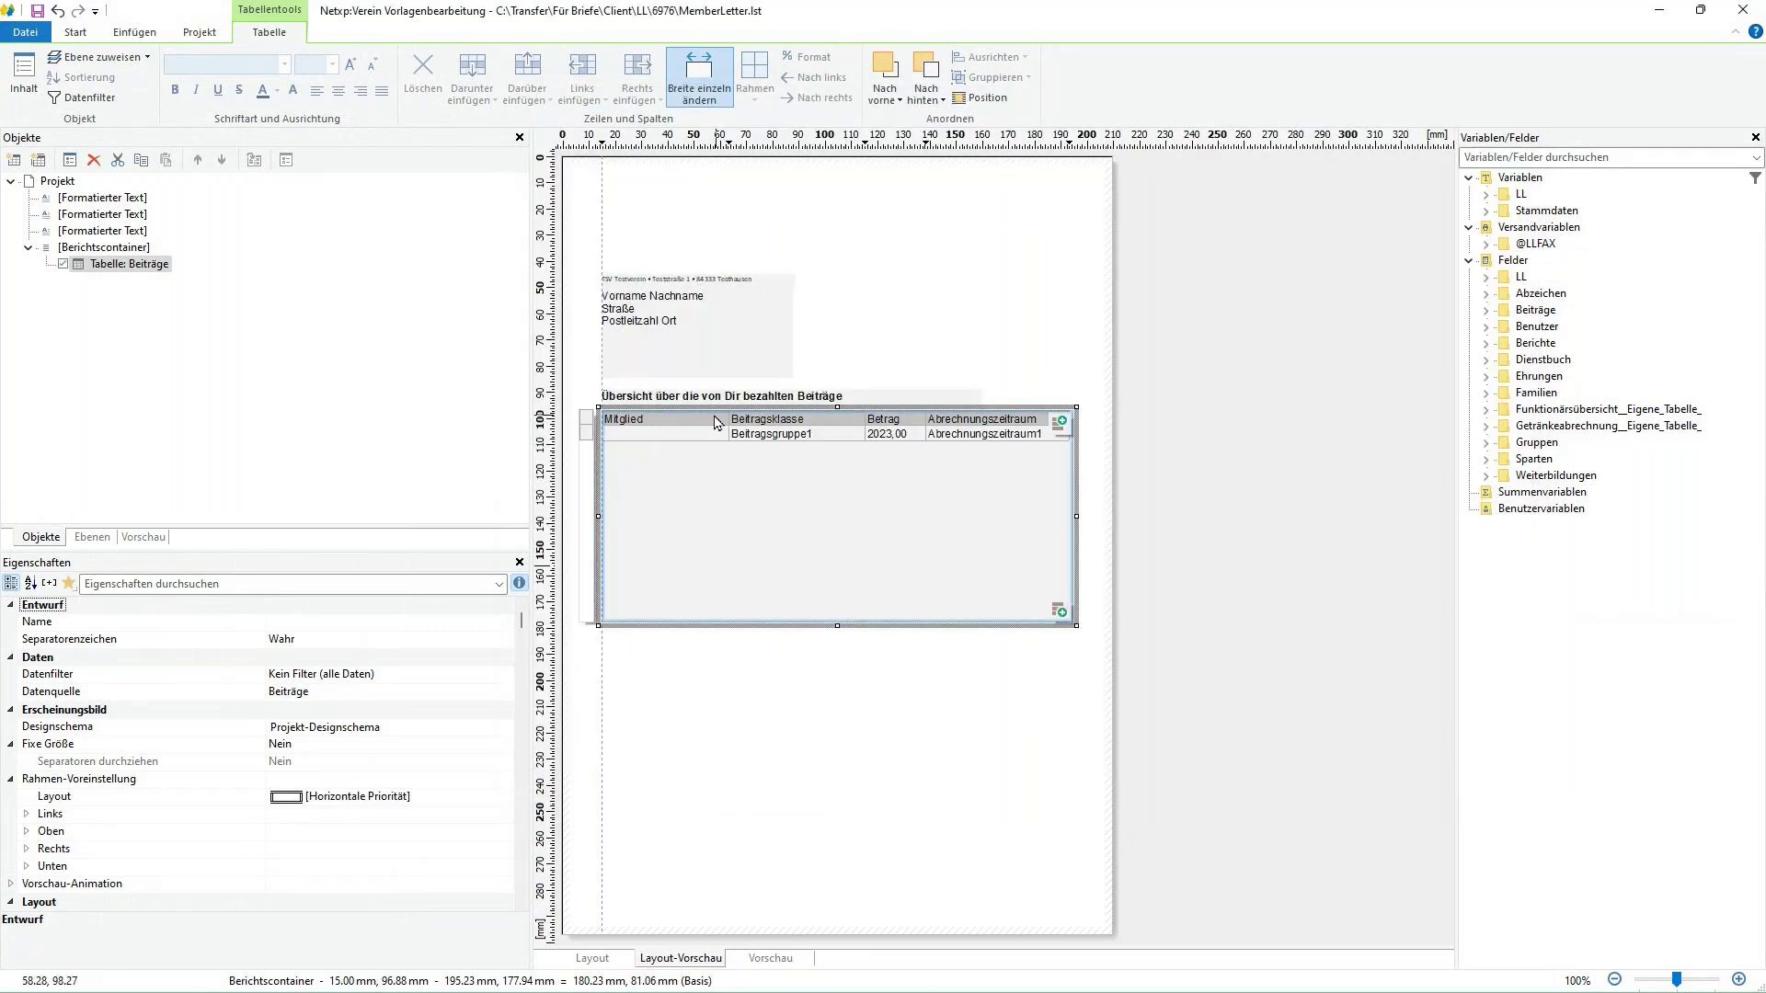
- Widen the Mitglied column slightly more and reopen the contents of the Beiträge table
{"action": "left_click_drag", "start_coordinate": [729, 420], "coordinate": [744, 420]}
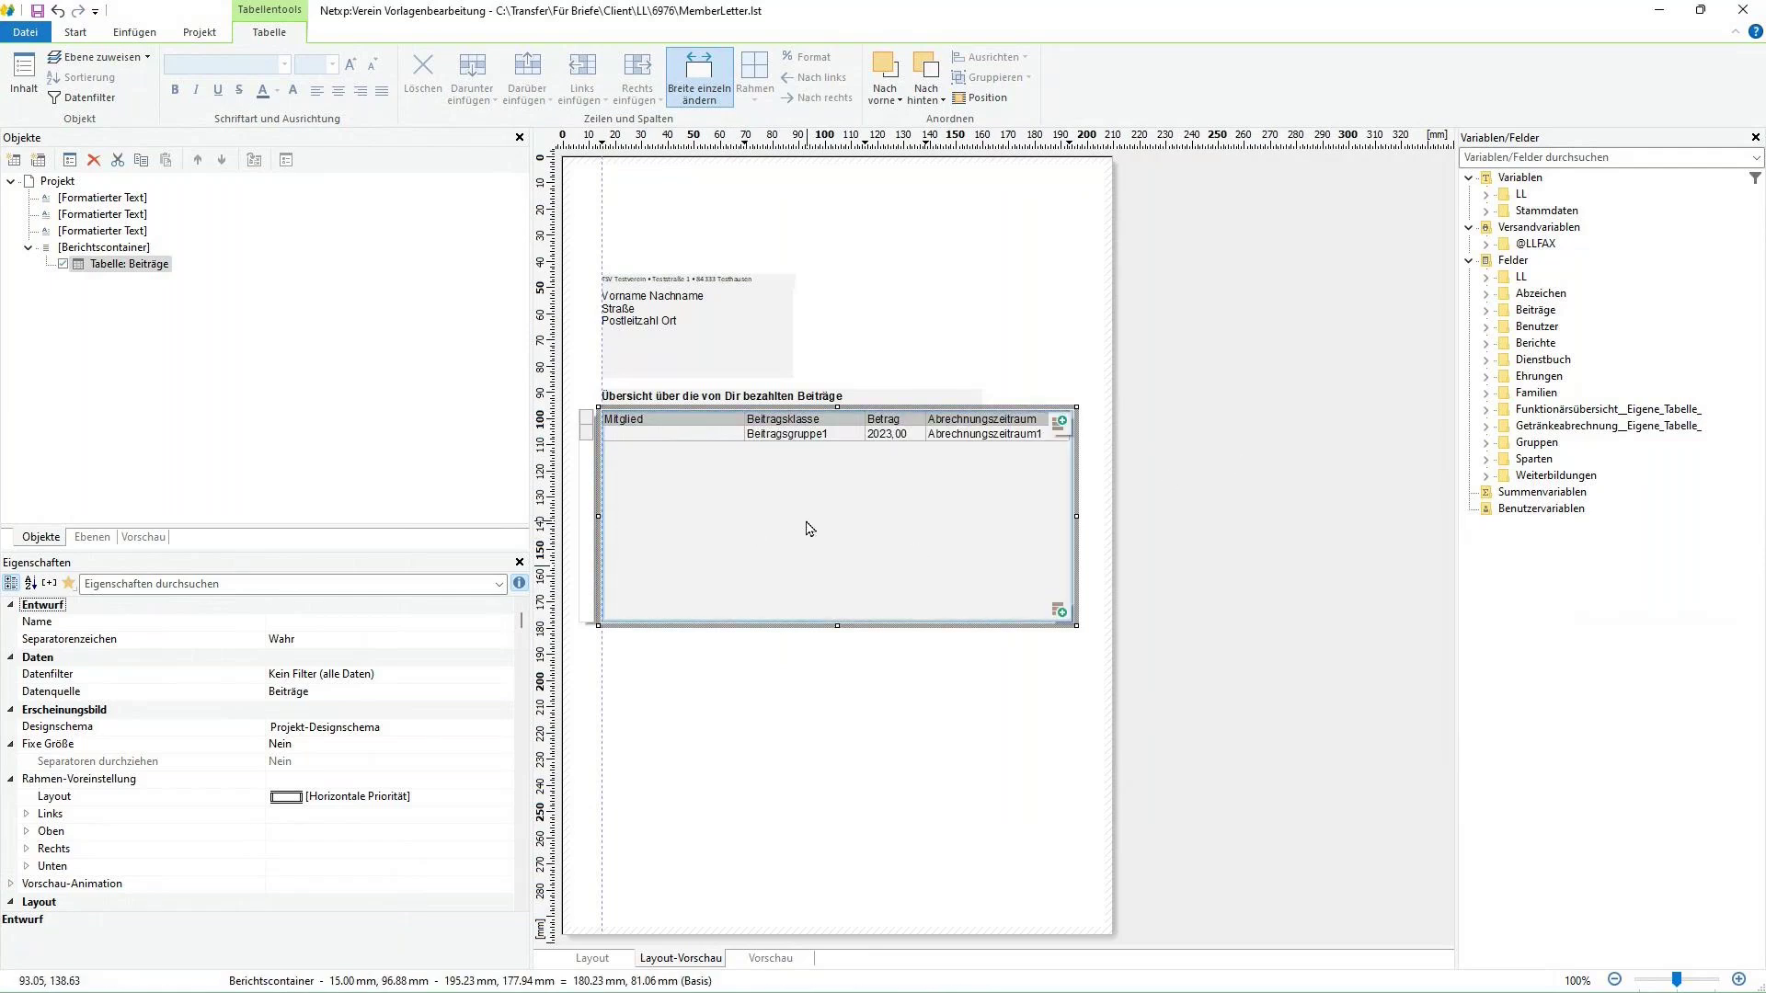
{"action": "double_click", "coordinate": [724, 513]}
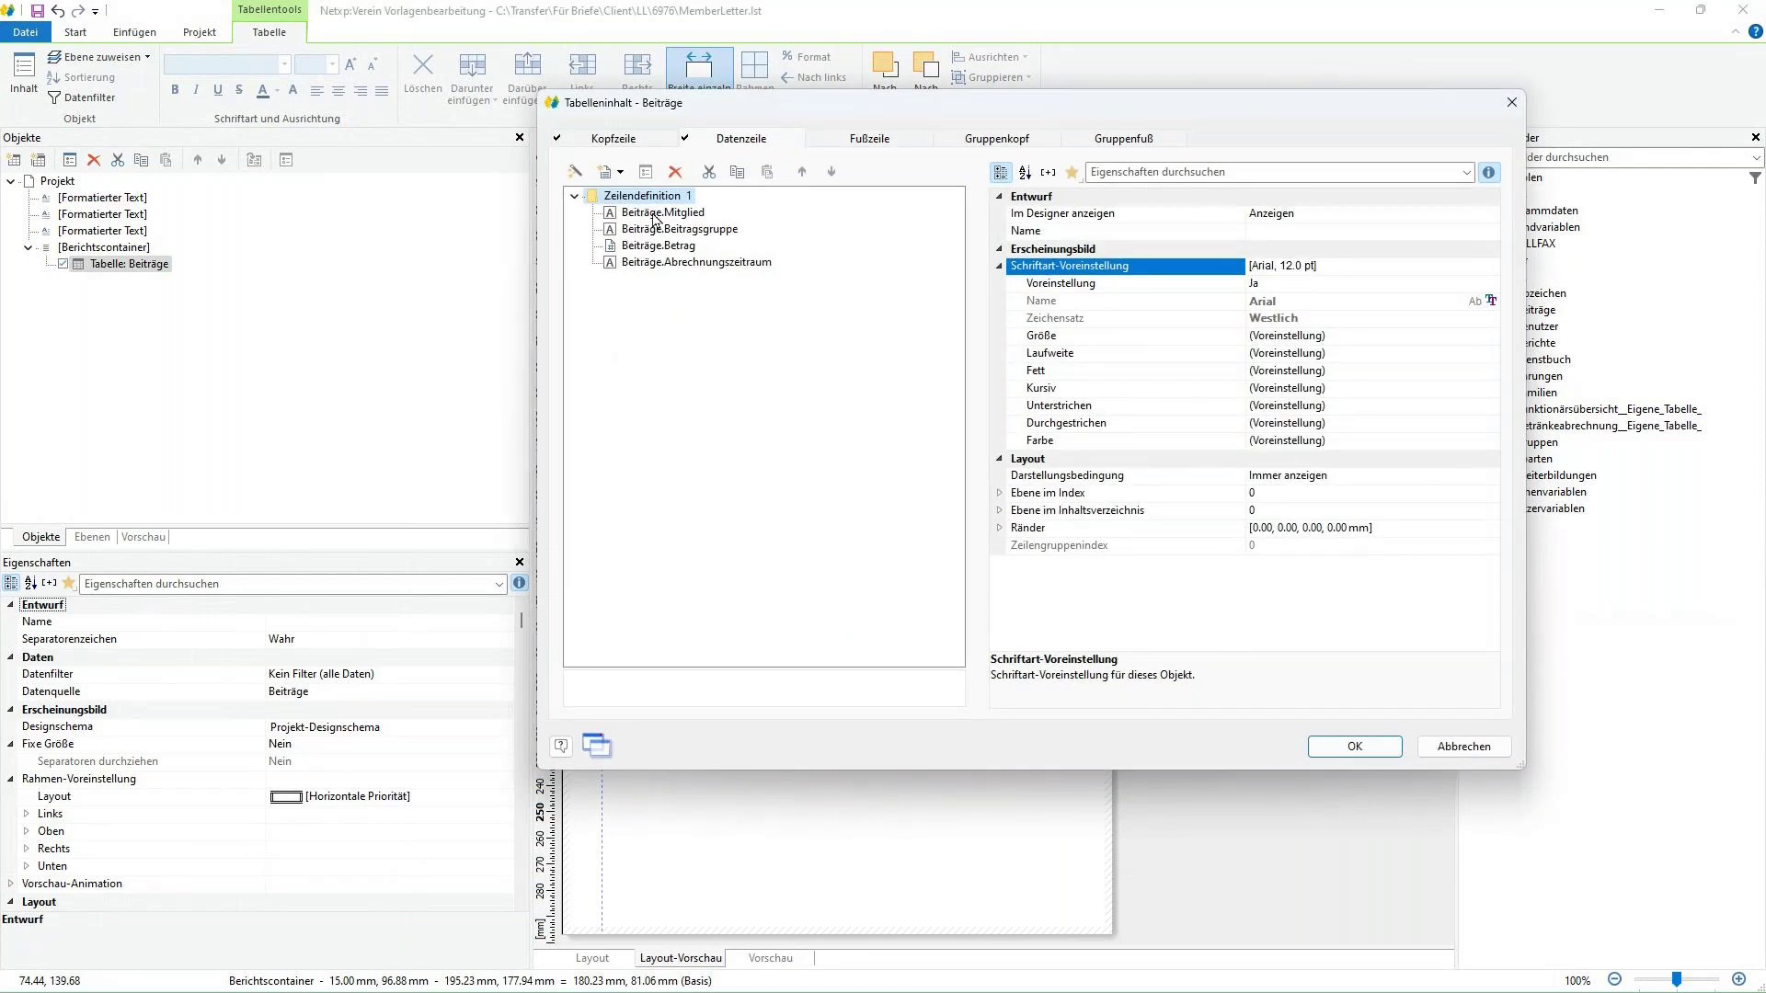
{"action": "left_click", "coordinate": [655, 215]}
{"action": "left_click", "coordinate": [669, 264], "text": "shift"}
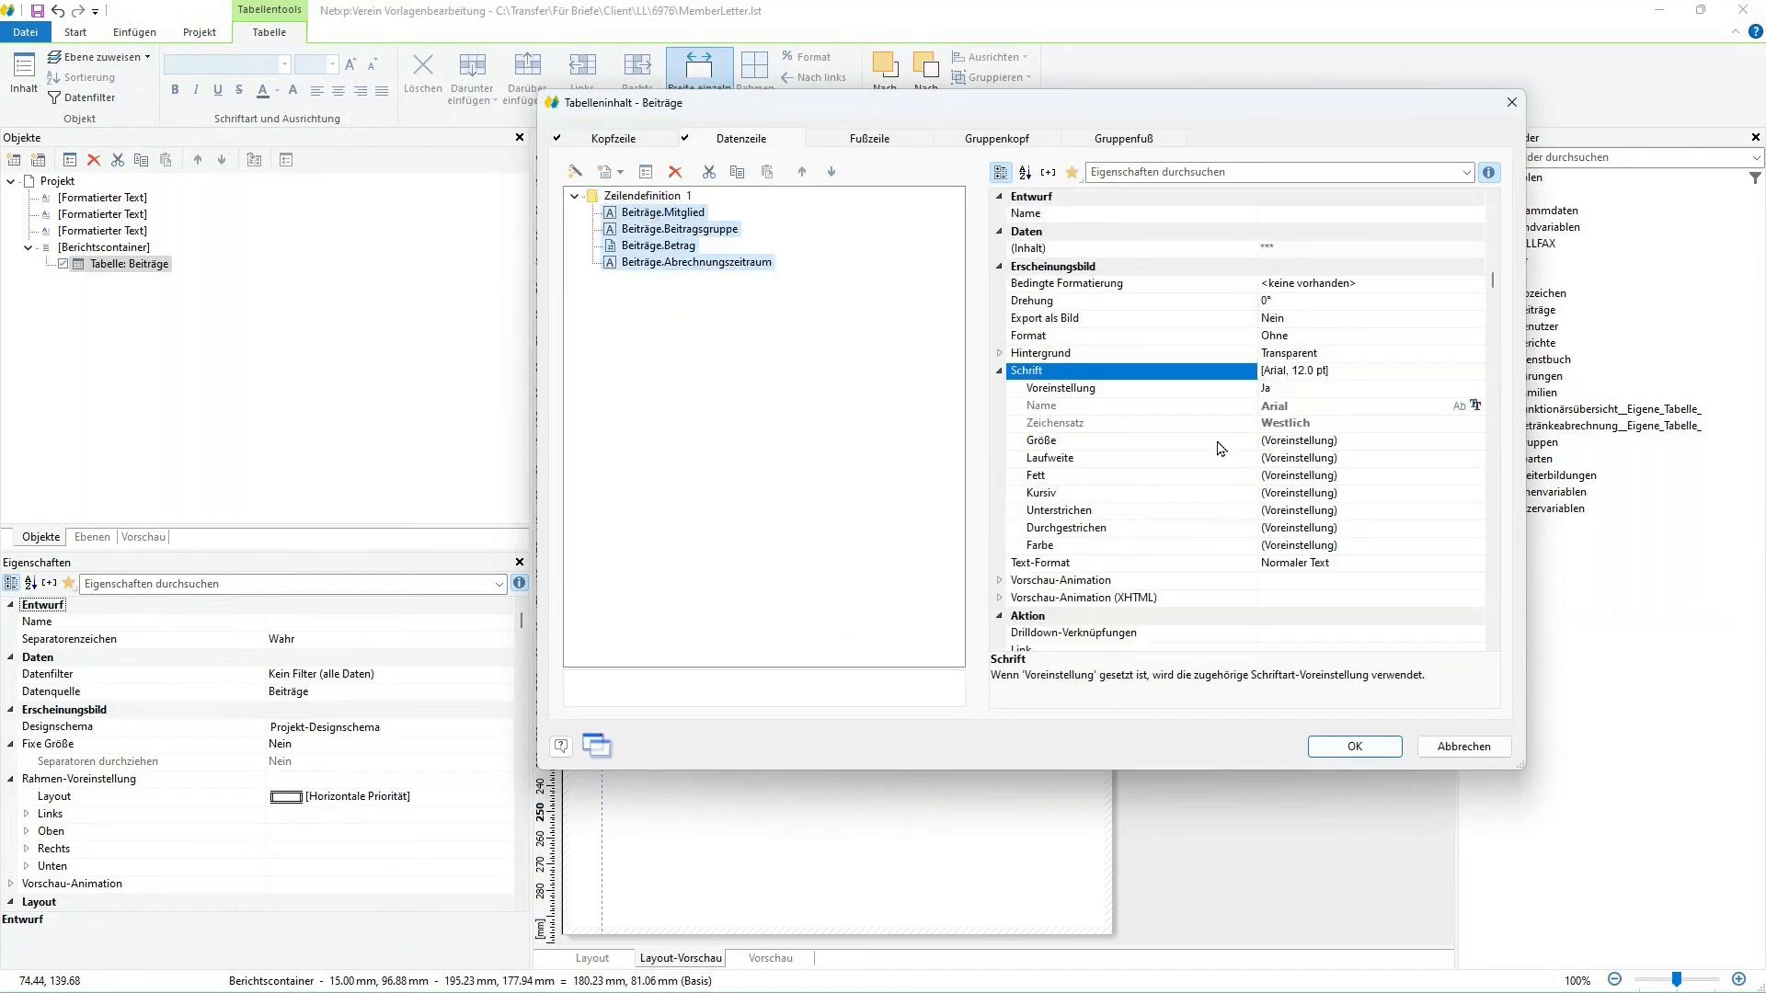
{"action": "mouse_move", "coordinate": [1352, 374]}
{"action": "left_click", "coordinate": [1472, 373]}
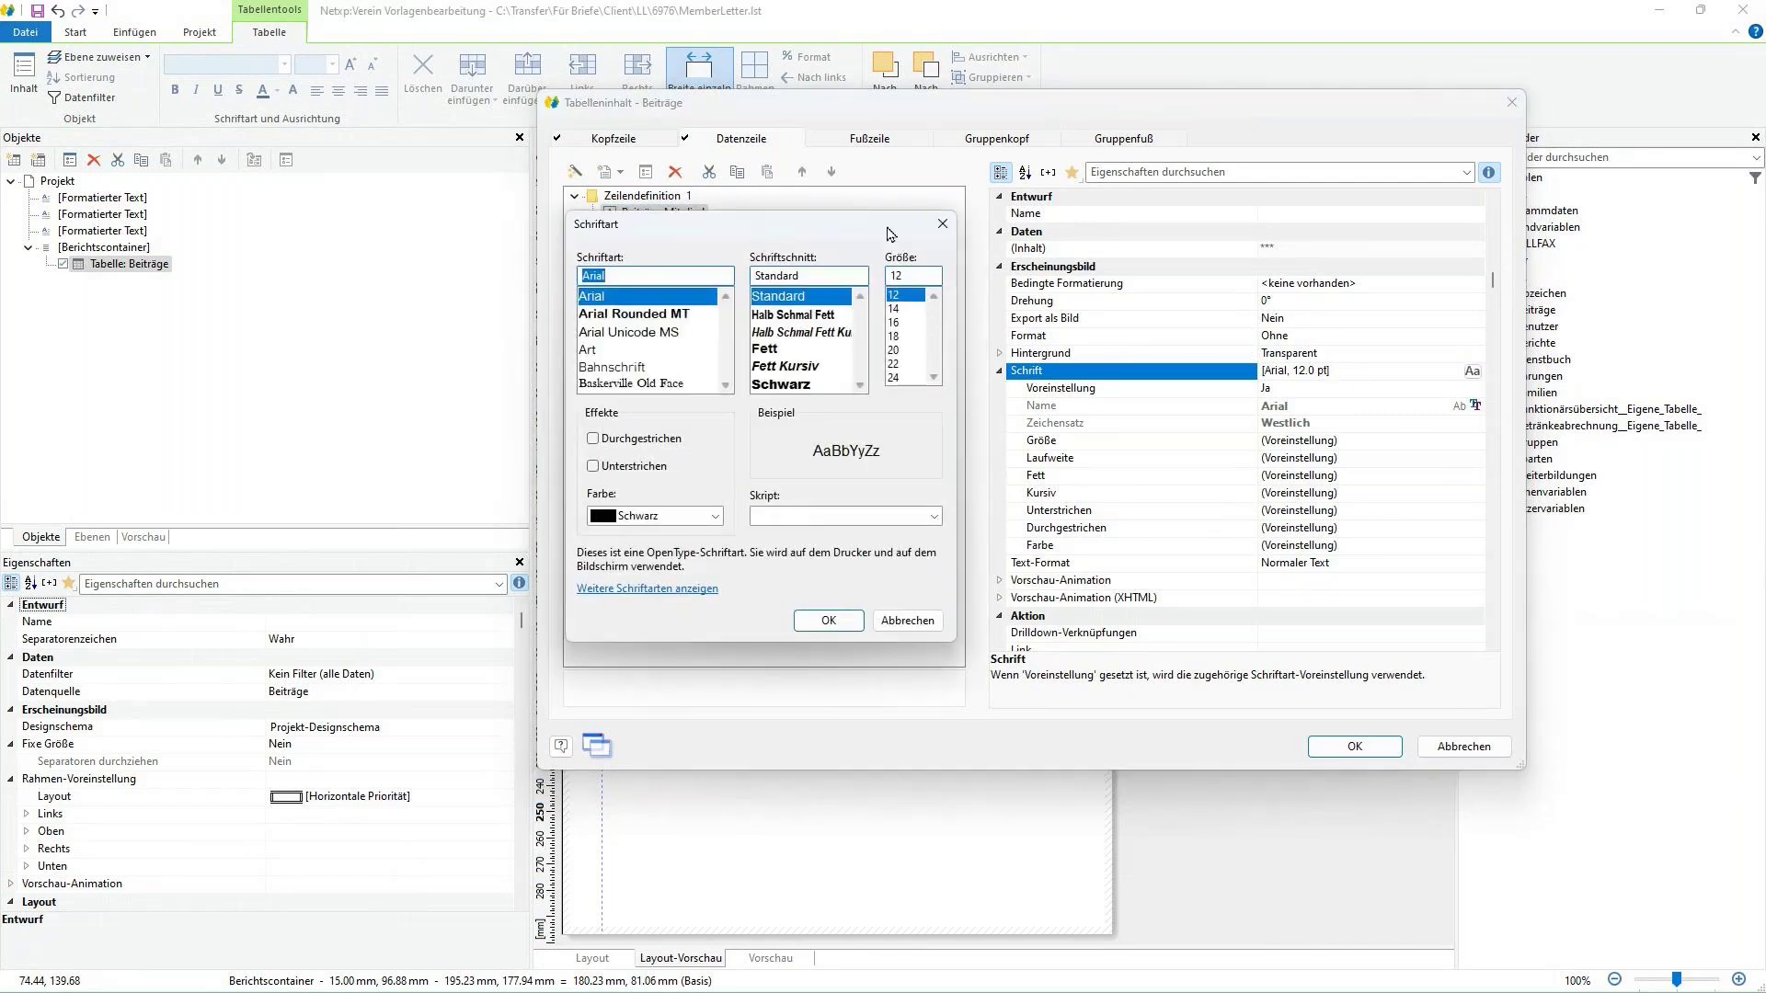
{"action": "left_click", "coordinate": [943, 224]}
{"action": "left_click", "coordinate": [644, 217]}
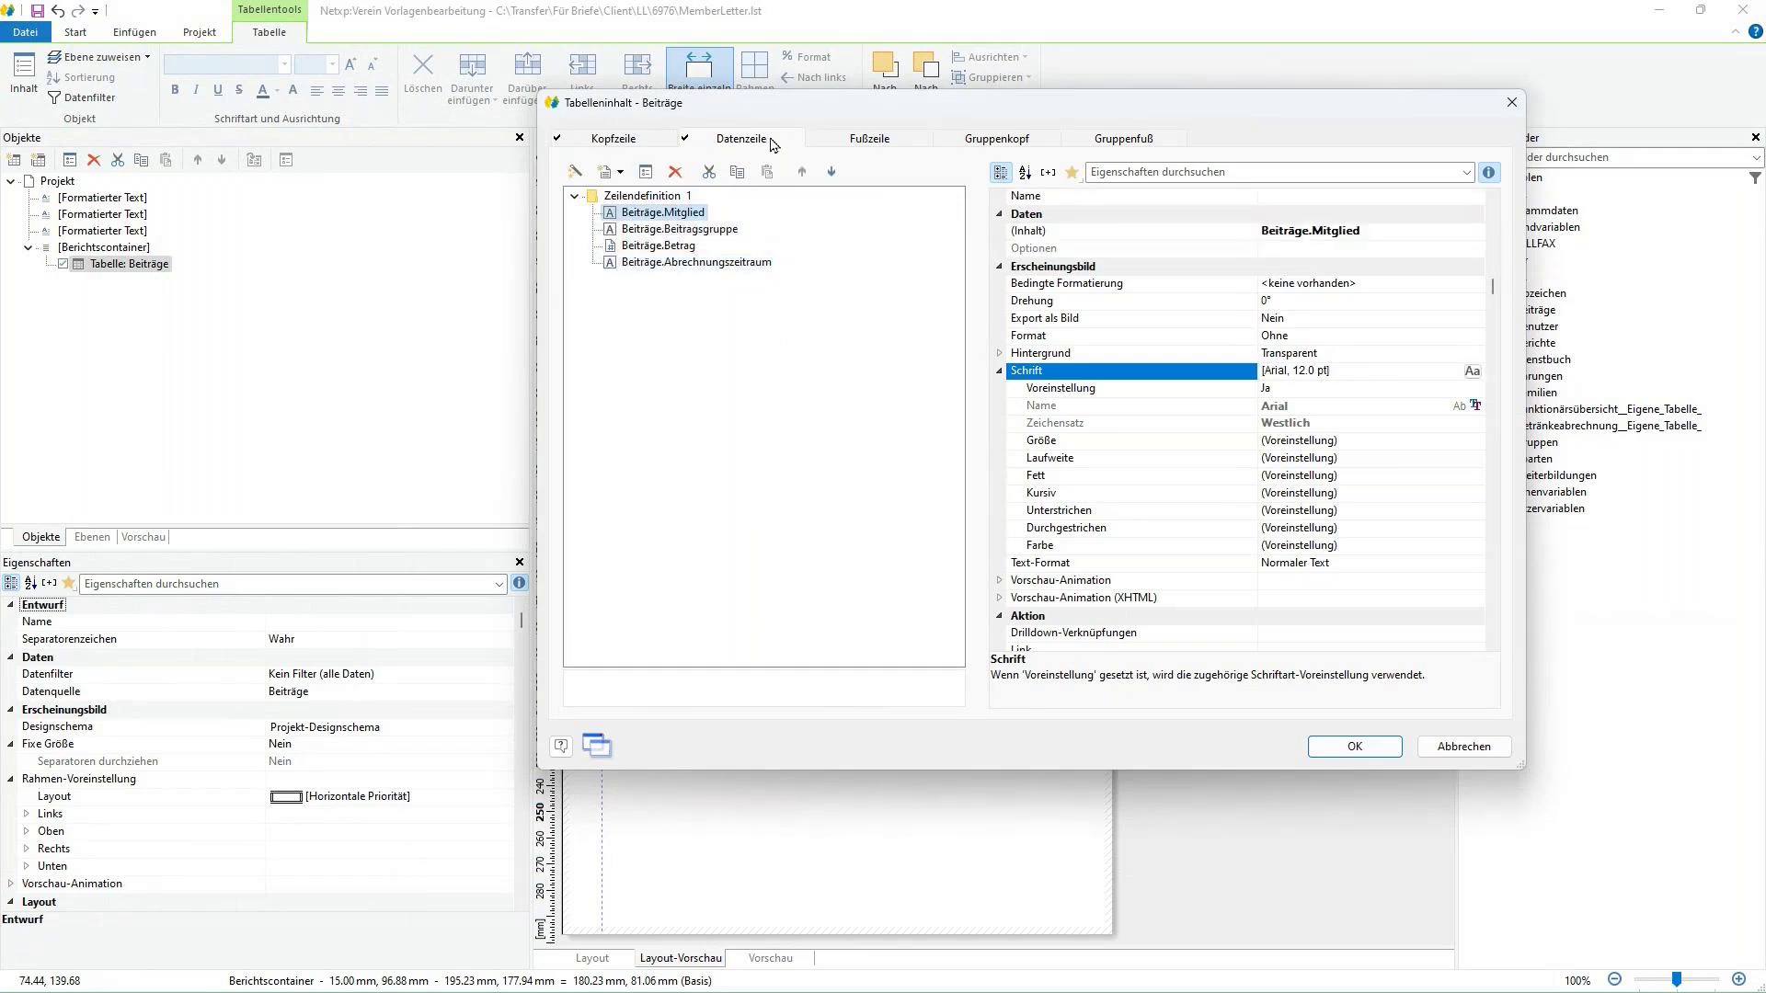
{"action": "left_click", "coordinate": [644, 265], "text": "shift"}
- Set the font of all four Datenzeile fields, from Beiträge.Mitglied to Beiträge.Abrechnungszeitraum, to Calibri at 10 pt
{"action": "left_click", "coordinate": [642, 217]}
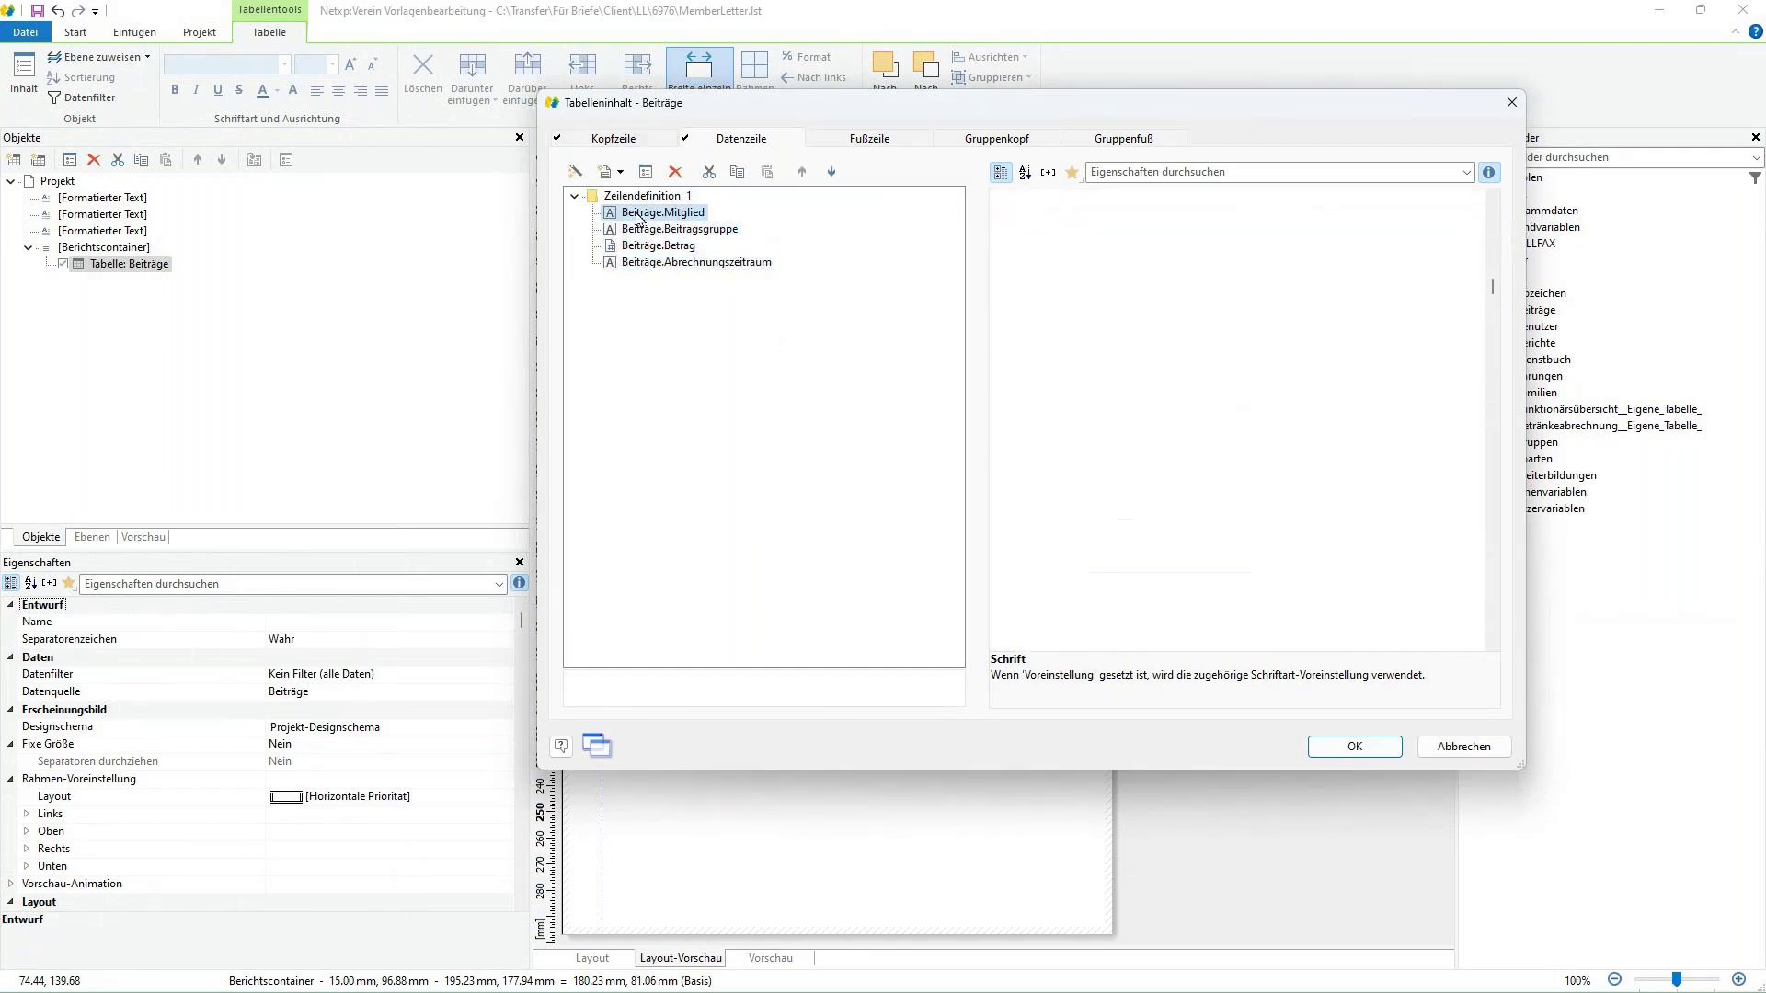
{"action": "left_click", "coordinate": [644, 265], "text": "shift"}
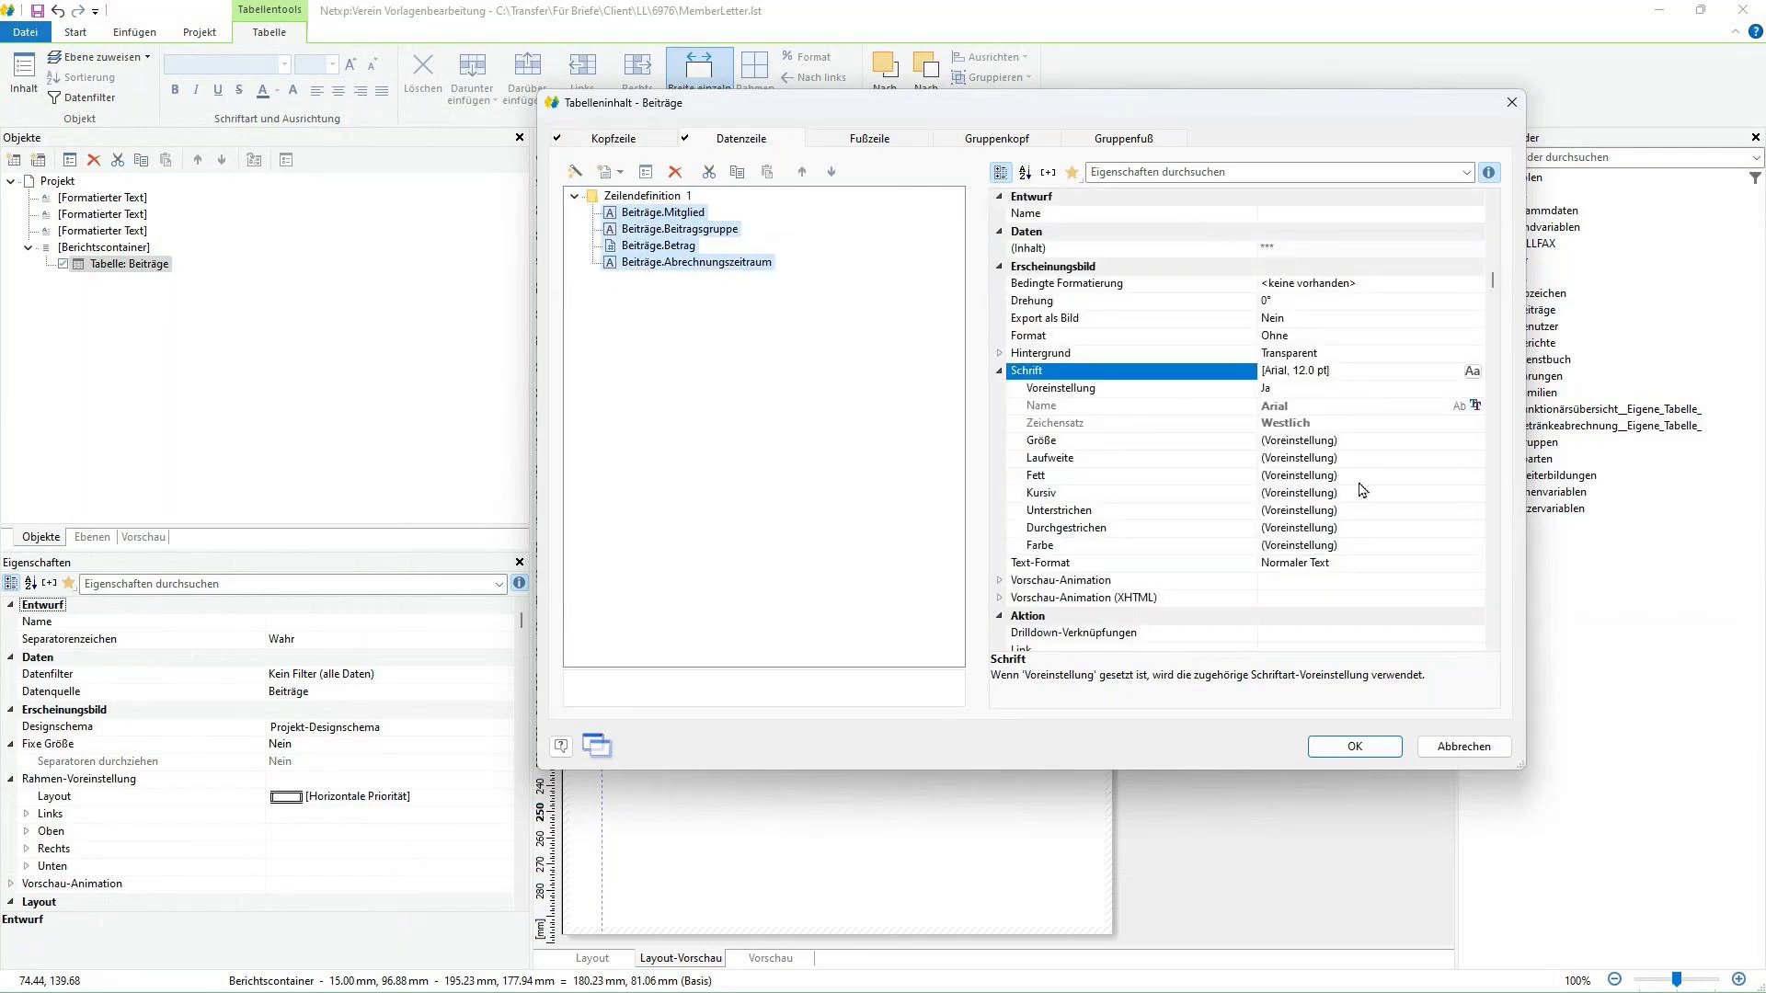
{"action": "left_click", "coordinate": [1471, 371]}
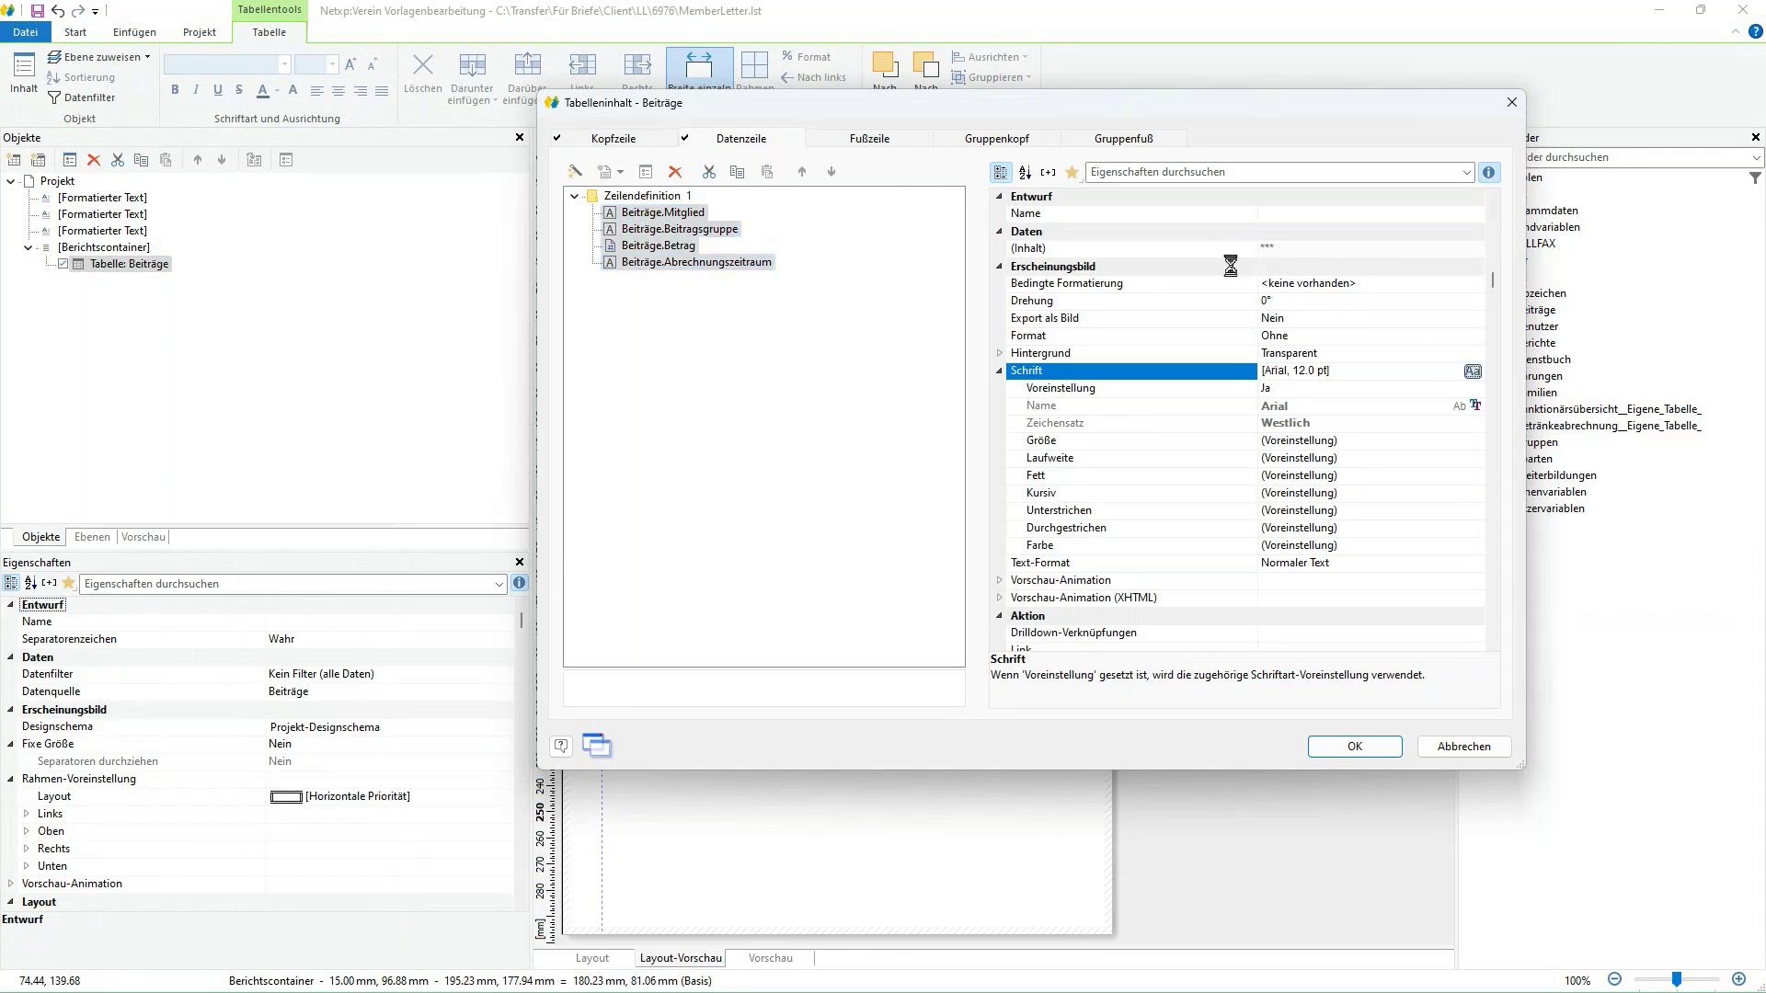
{"action": "left_click", "coordinate": [934, 298]}
{"action": "left_click", "coordinate": [934, 298]}
{"action": "left_click", "coordinate": [934, 298]}
{"action": "left_click", "coordinate": [934, 298]}
{"action": "mouse_move", "coordinate": [727, 319]}
{"action": "left_mouse_down"}
{"action": "mouse_move", "coordinate": [723, 390]}
{"action": "mouse_move", "coordinate": [726, 307]}
{"action": "left_mouse_up"}
{"action": "left_click", "coordinate": [727, 297]}
{"action": "left_click", "coordinate": [727, 297]}
{"action": "left_click", "coordinate": [727, 297]}
{"action": "left_click", "coordinate": [727, 297]}
{"action": "left_click", "coordinate": [726, 297]}
{"action": "left_click", "coordinate": [595, 296]}
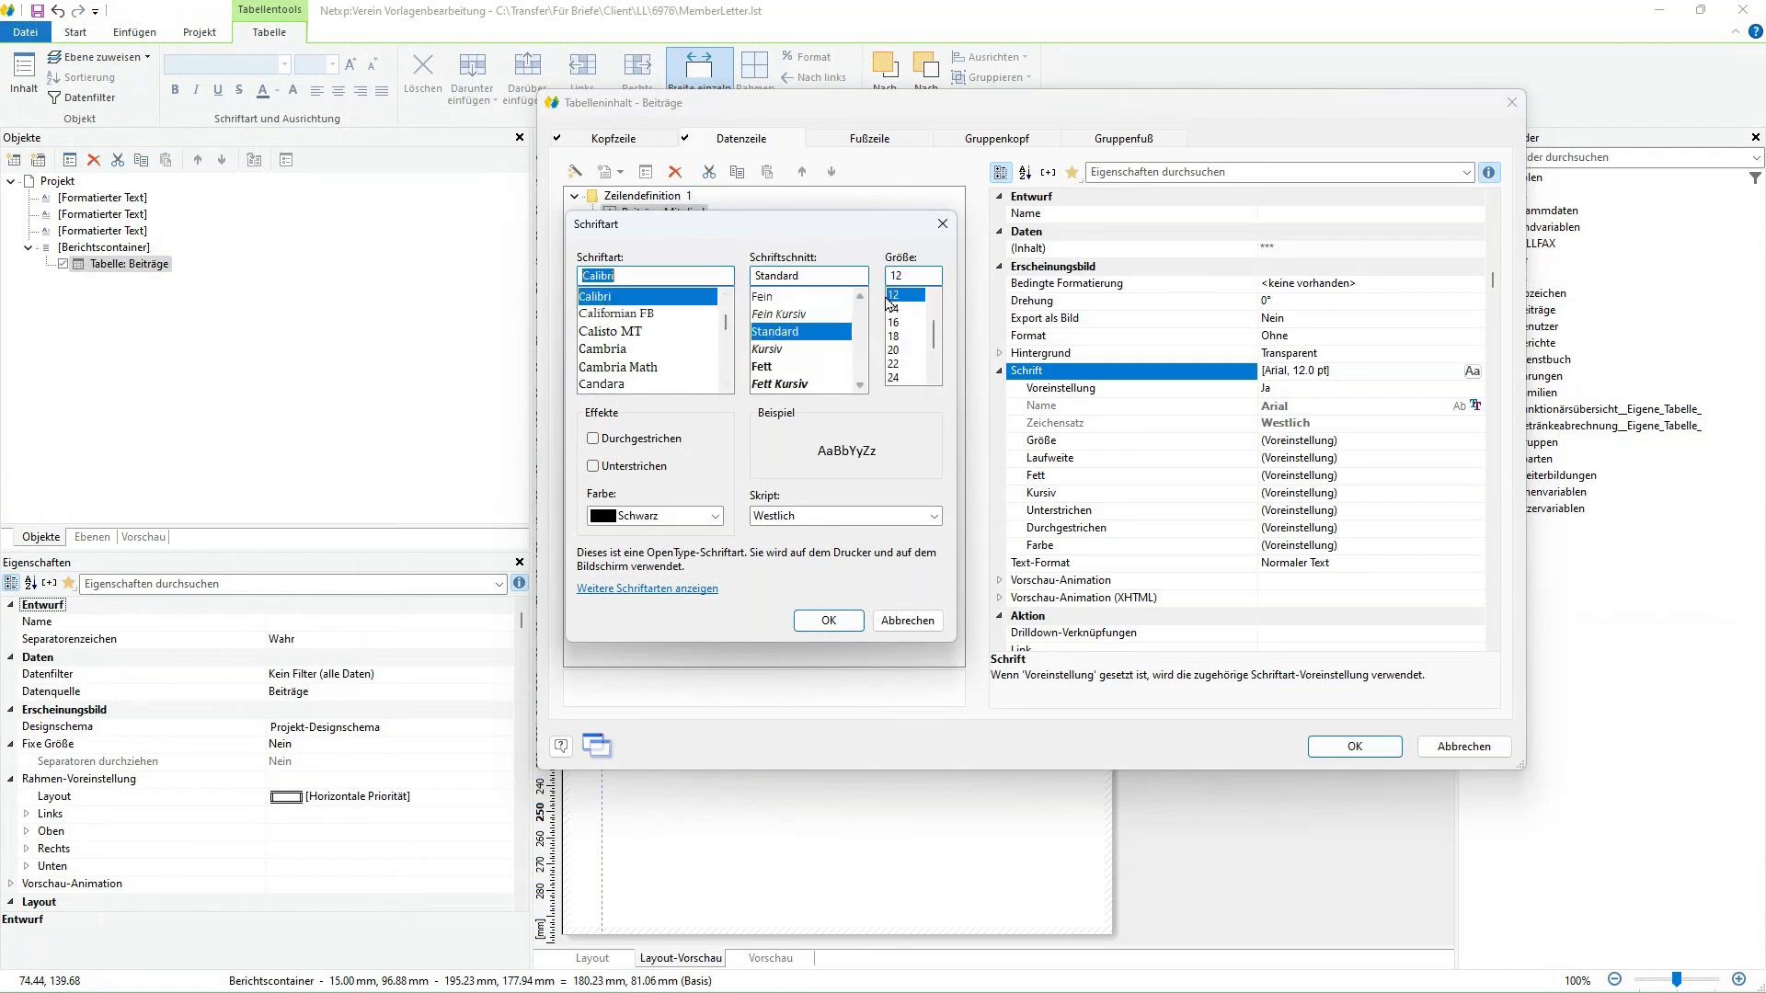
{"action": "scroll", "coordinate": [925, 307], "scroll_direction": "up", "scroll_amount": 3}
{"action": "left_click", "coordinate": [894, 309]}
{"action": "left_click", "coordinate": [830, 621]}
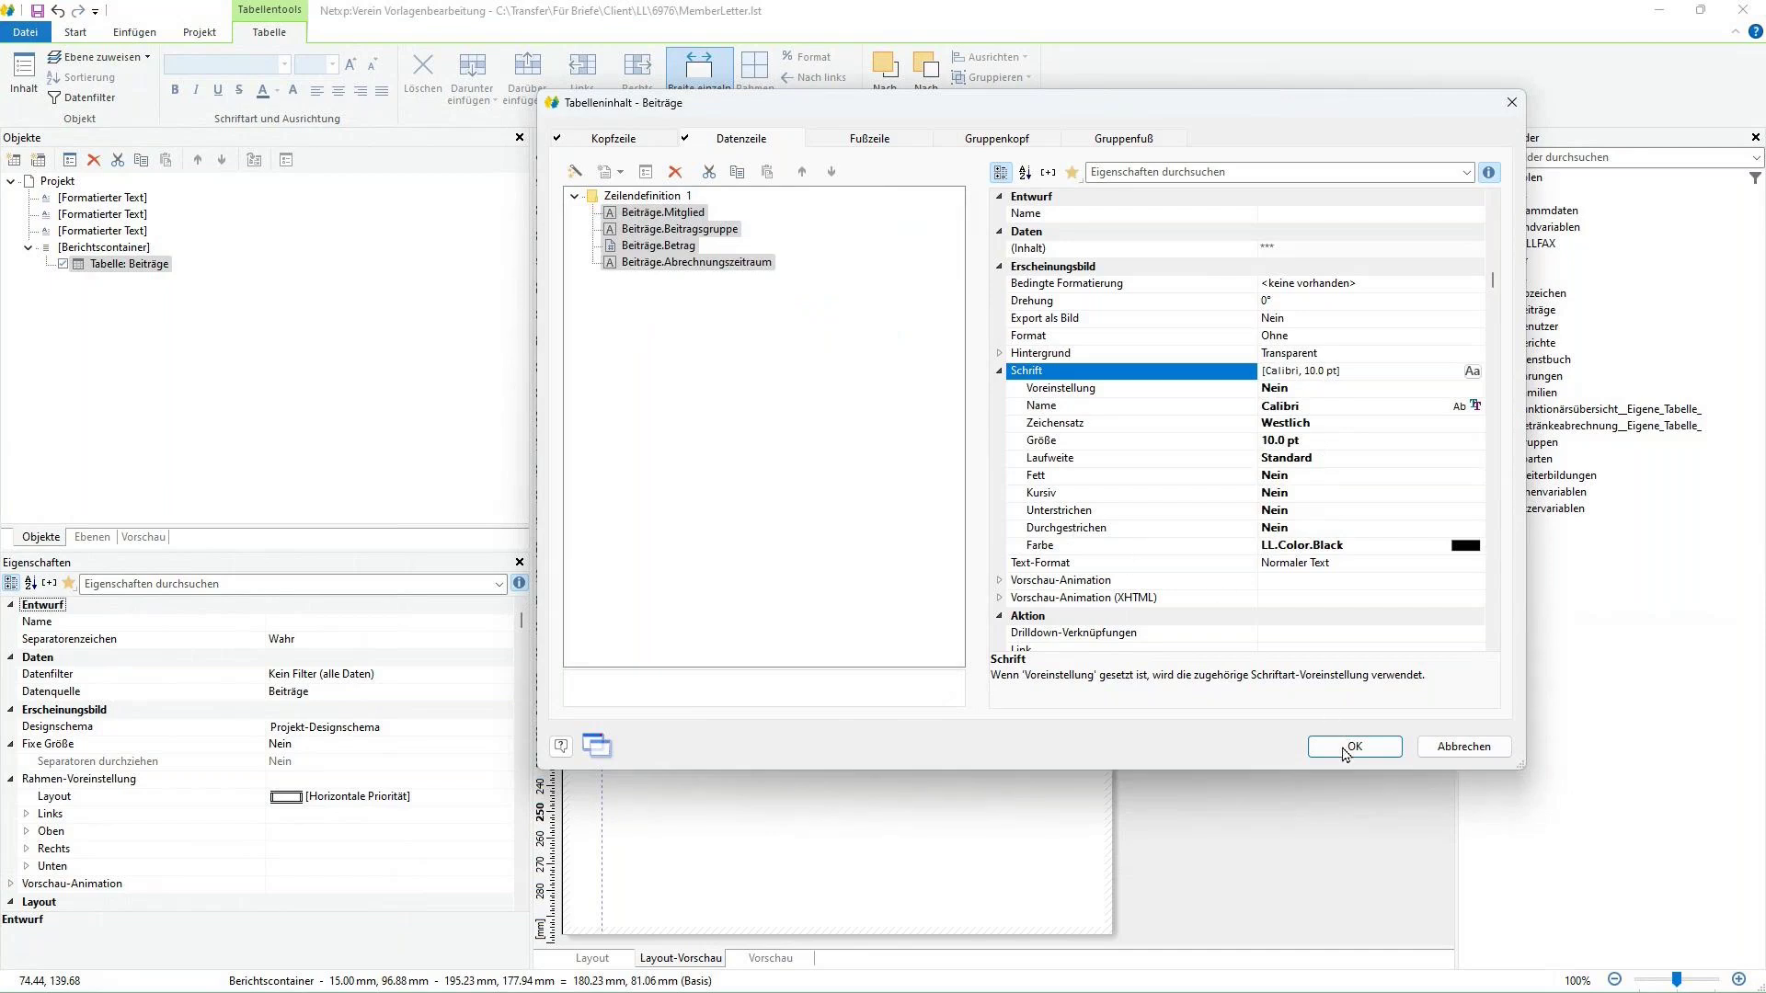
- Set the font of all four Kopfzeile headings, from Mitglied to Abrechnungszeitraum, to Calibri, Fett, 10 pt
{"action": "left_click", "coordinate": [611, 140]}
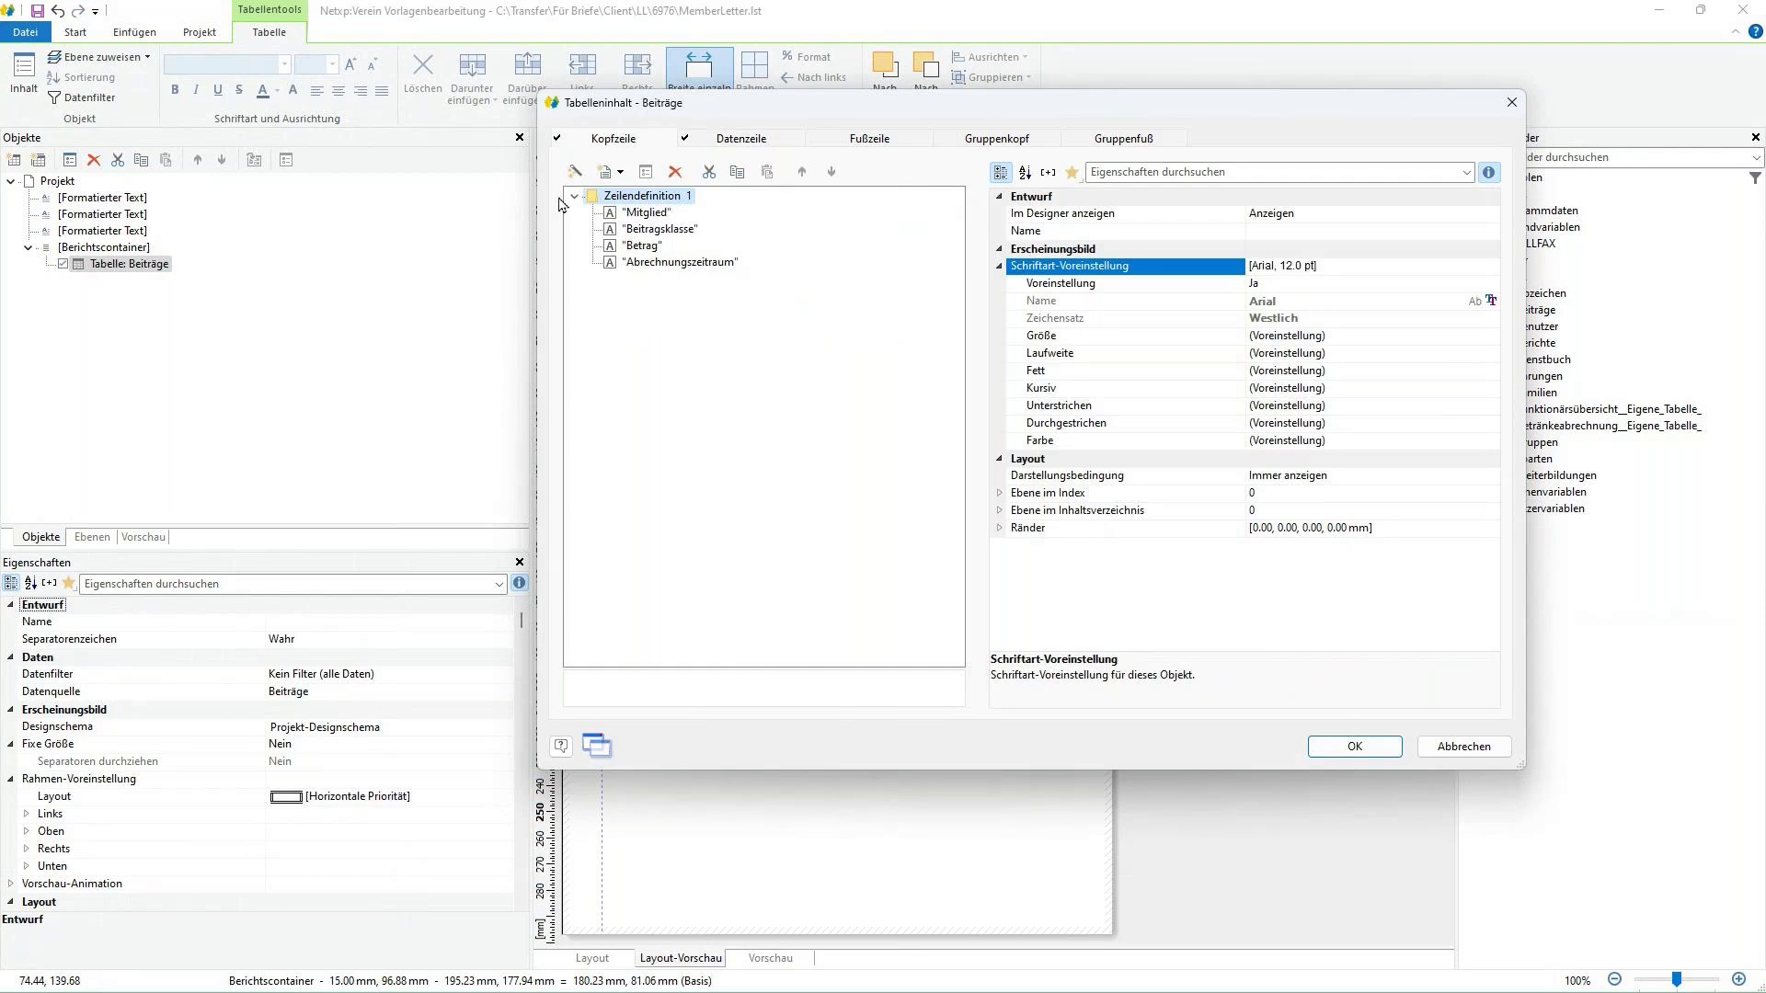
{"action": "left_click", "coordinate": [657, 214]}
{"action": "left_click", "coordinate": [664, 260], "text": "shift"}
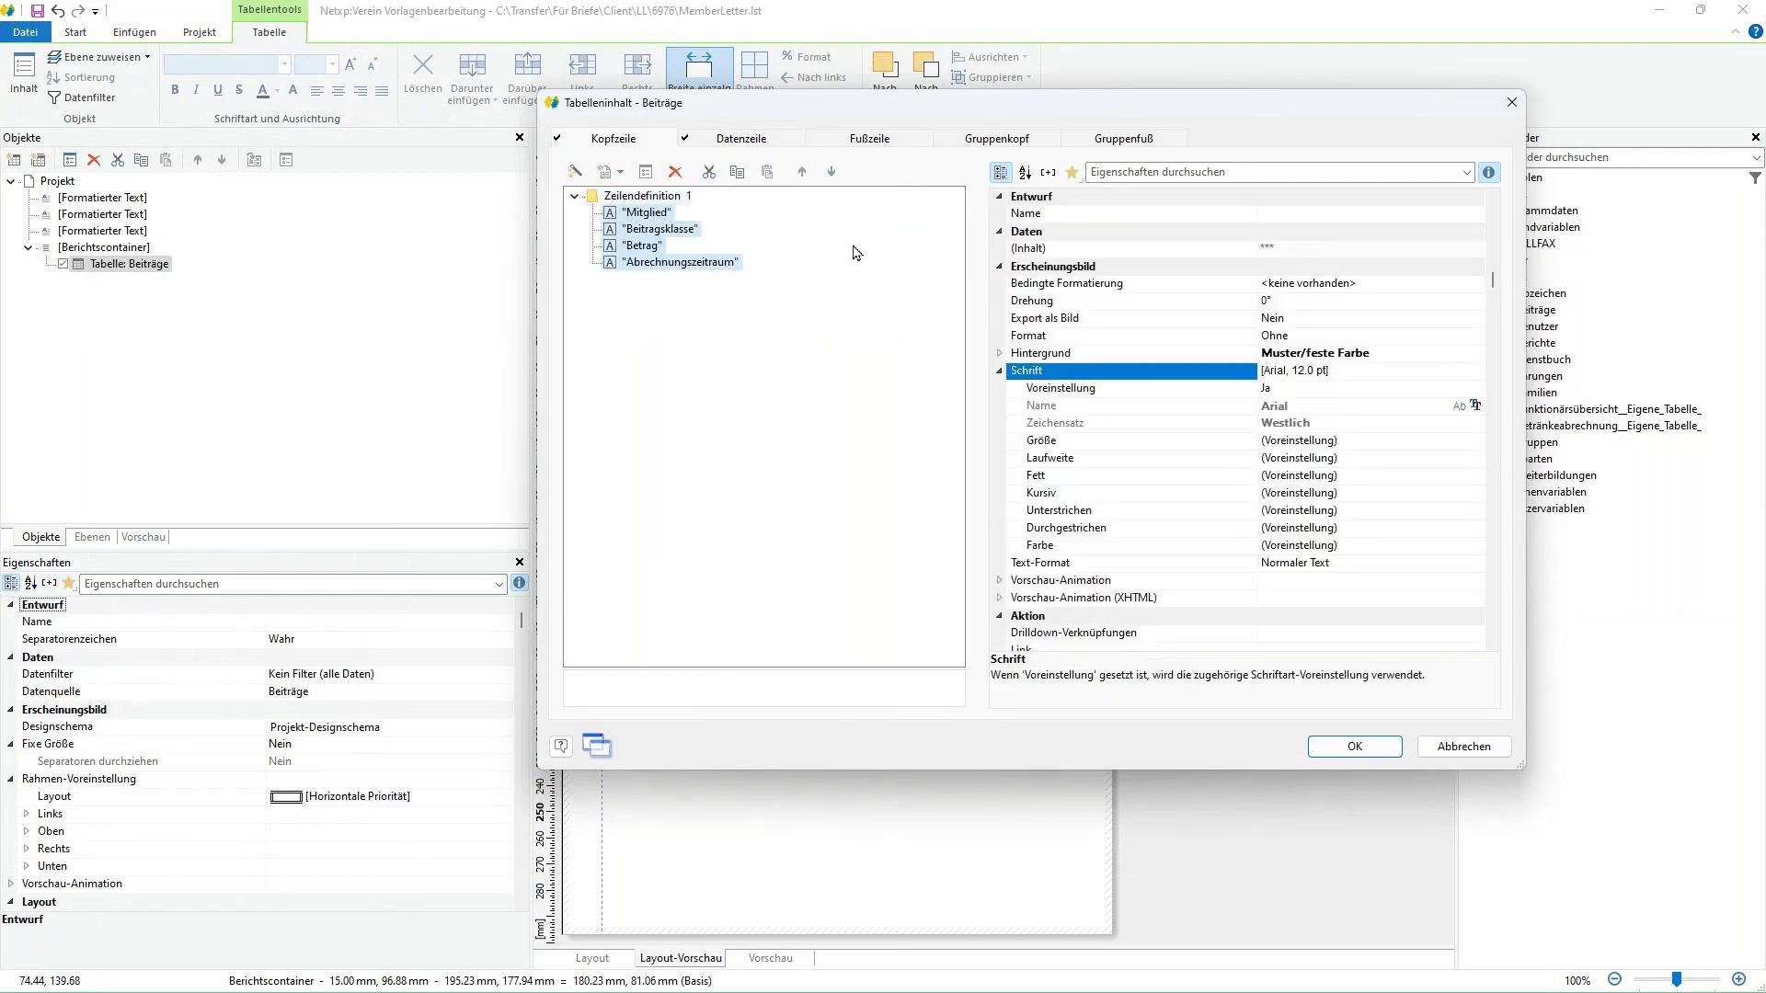
{"action": "left_click", "coordinate": [1406, 372]}
{"action": "left_click", "coordinate": [1469, 372]}
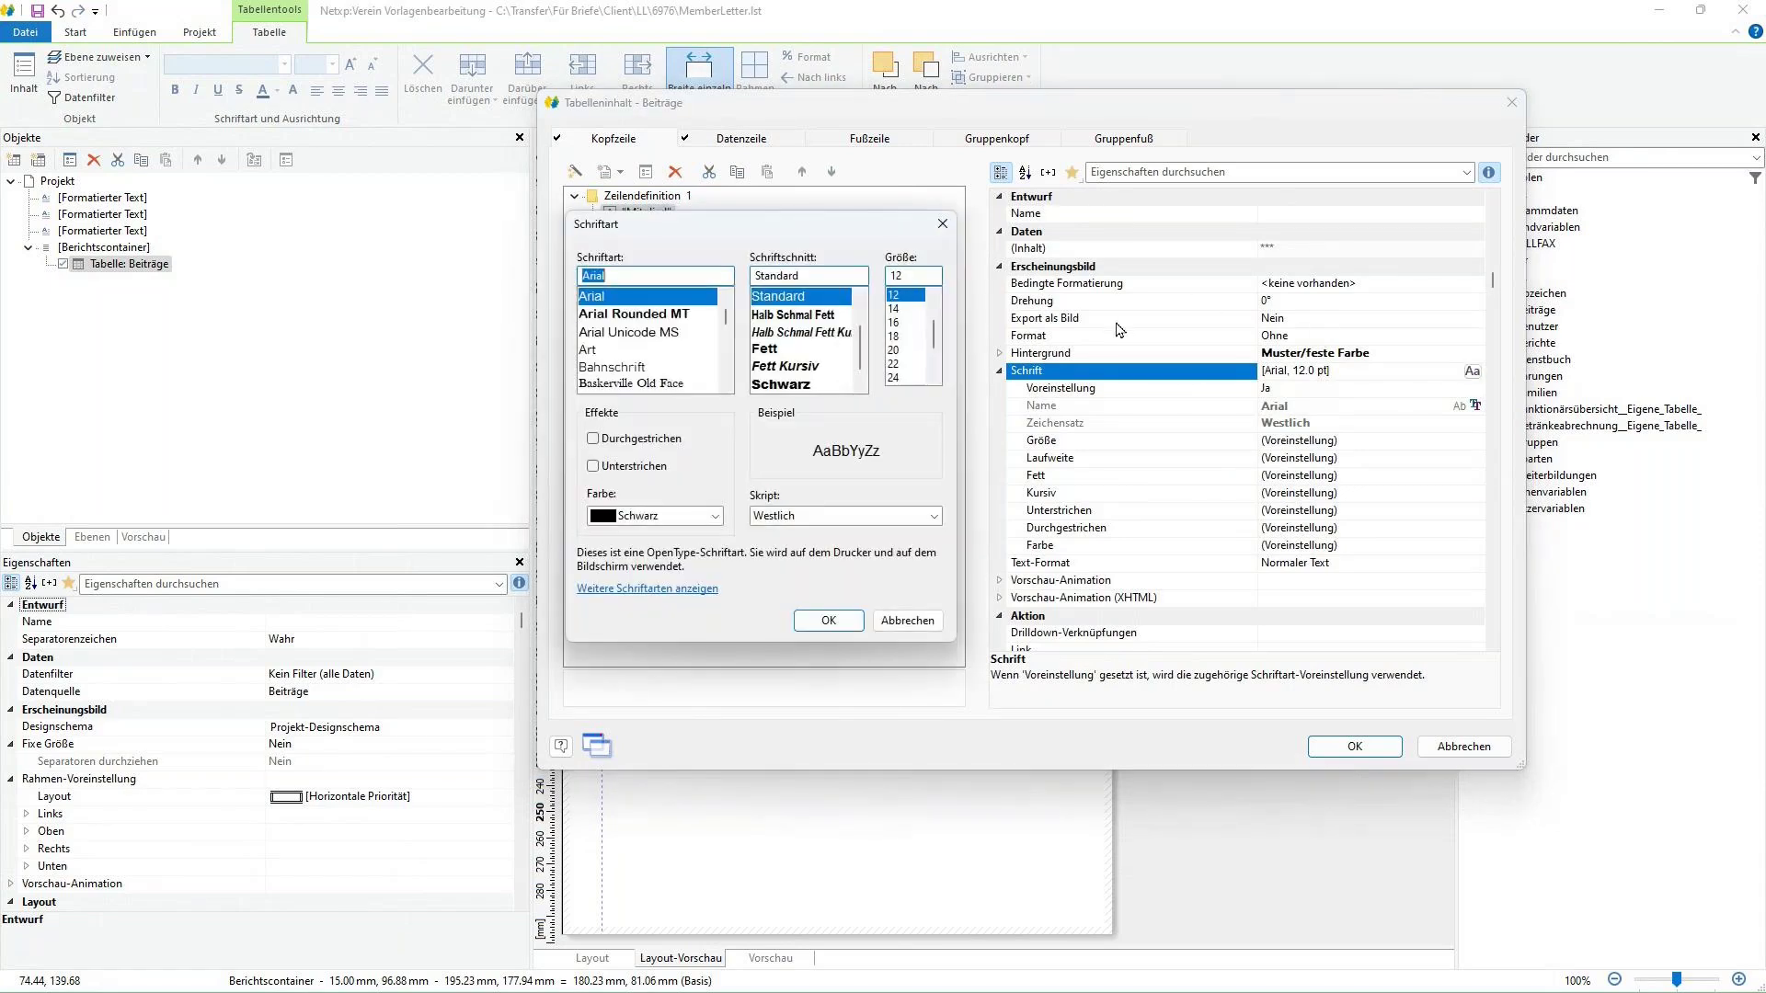
{"action": "left_click_drag", "start_coordinate": [726, 316], "coordinate": [726, 333]}
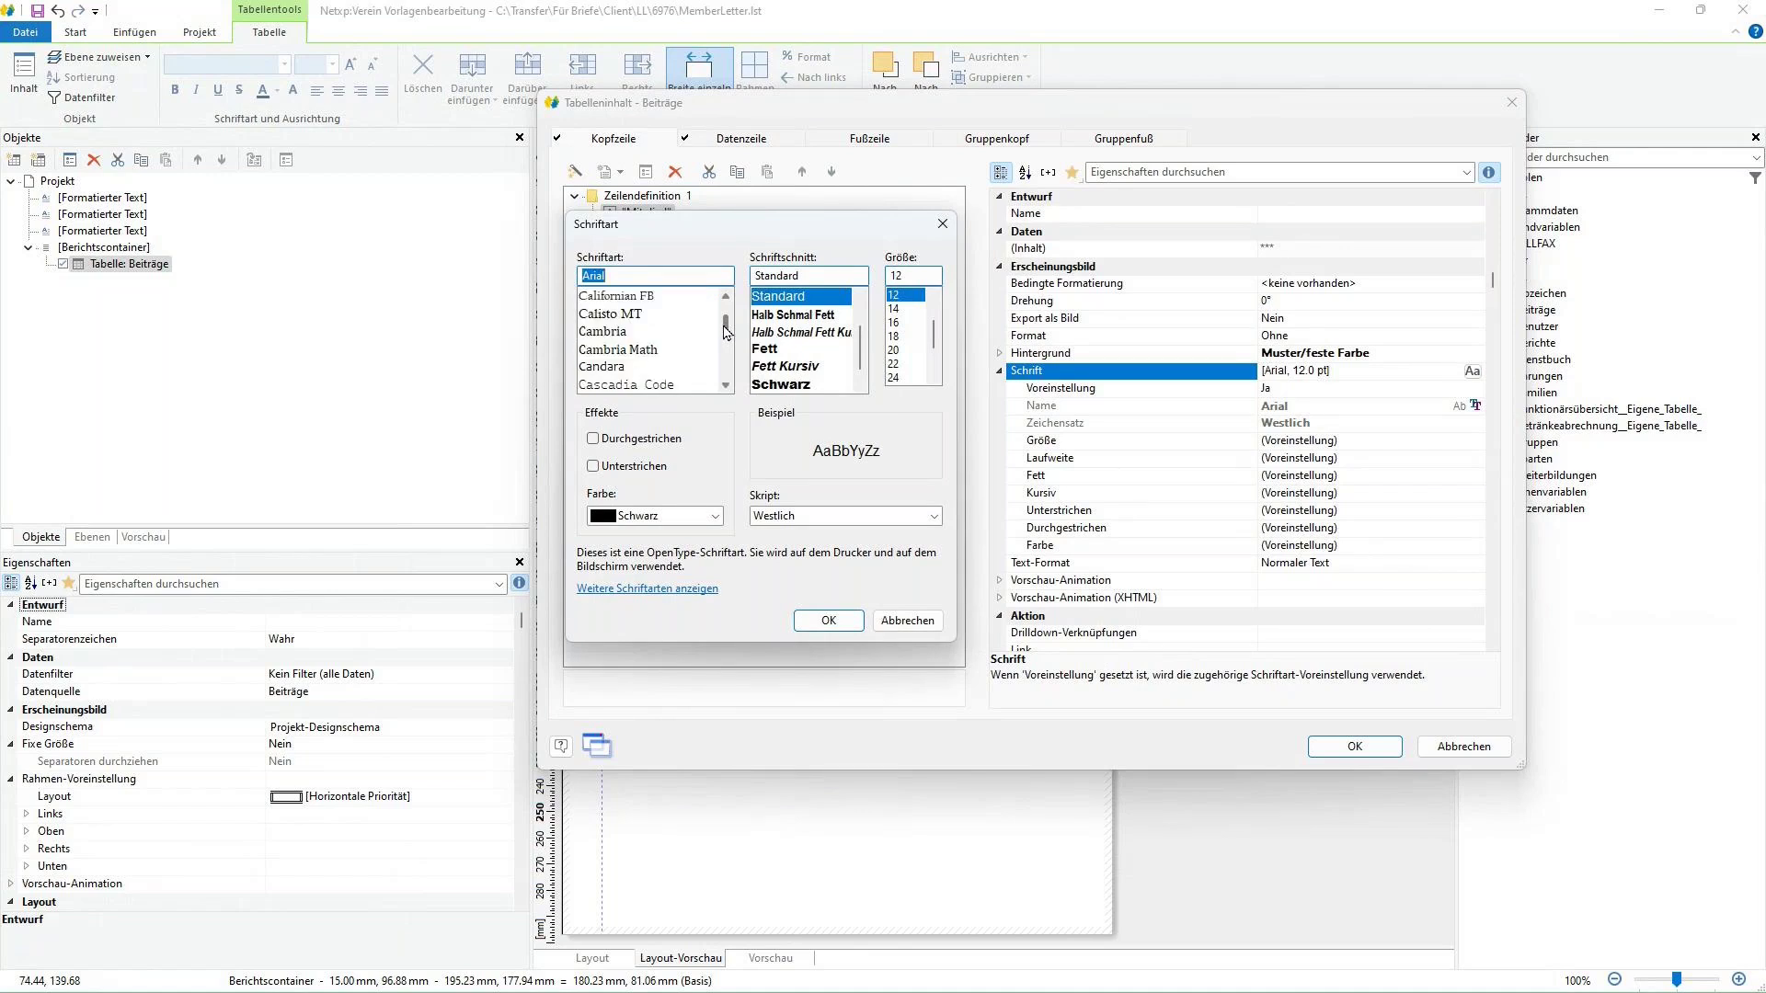
{"action": "scroll", "coordinate": [657, 322], "scroll_direction": "up", "scroll_amount": 1}
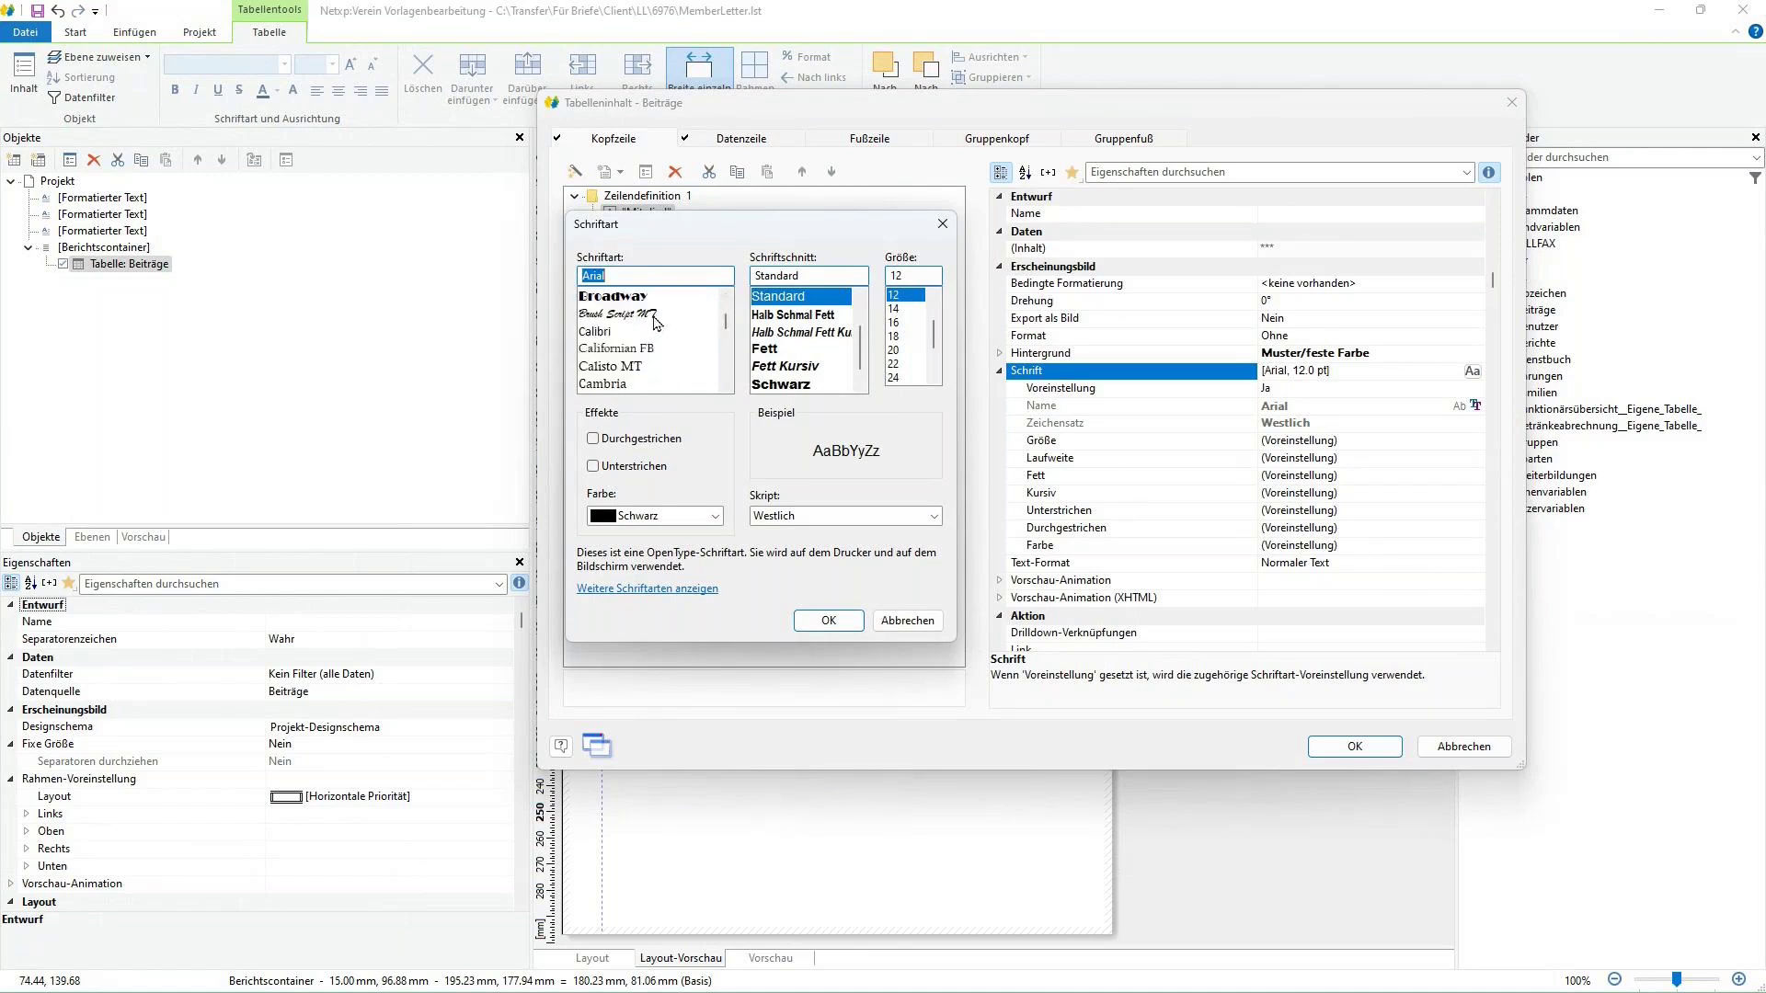
{"action": "left_click", "coordinate": [609, 333]}
{"action": "left_click_drag", "start_coordinate": [934, 336], "coordinate": [933, 327]}
{"action": "left_click", "coordinate": [905, 295]}
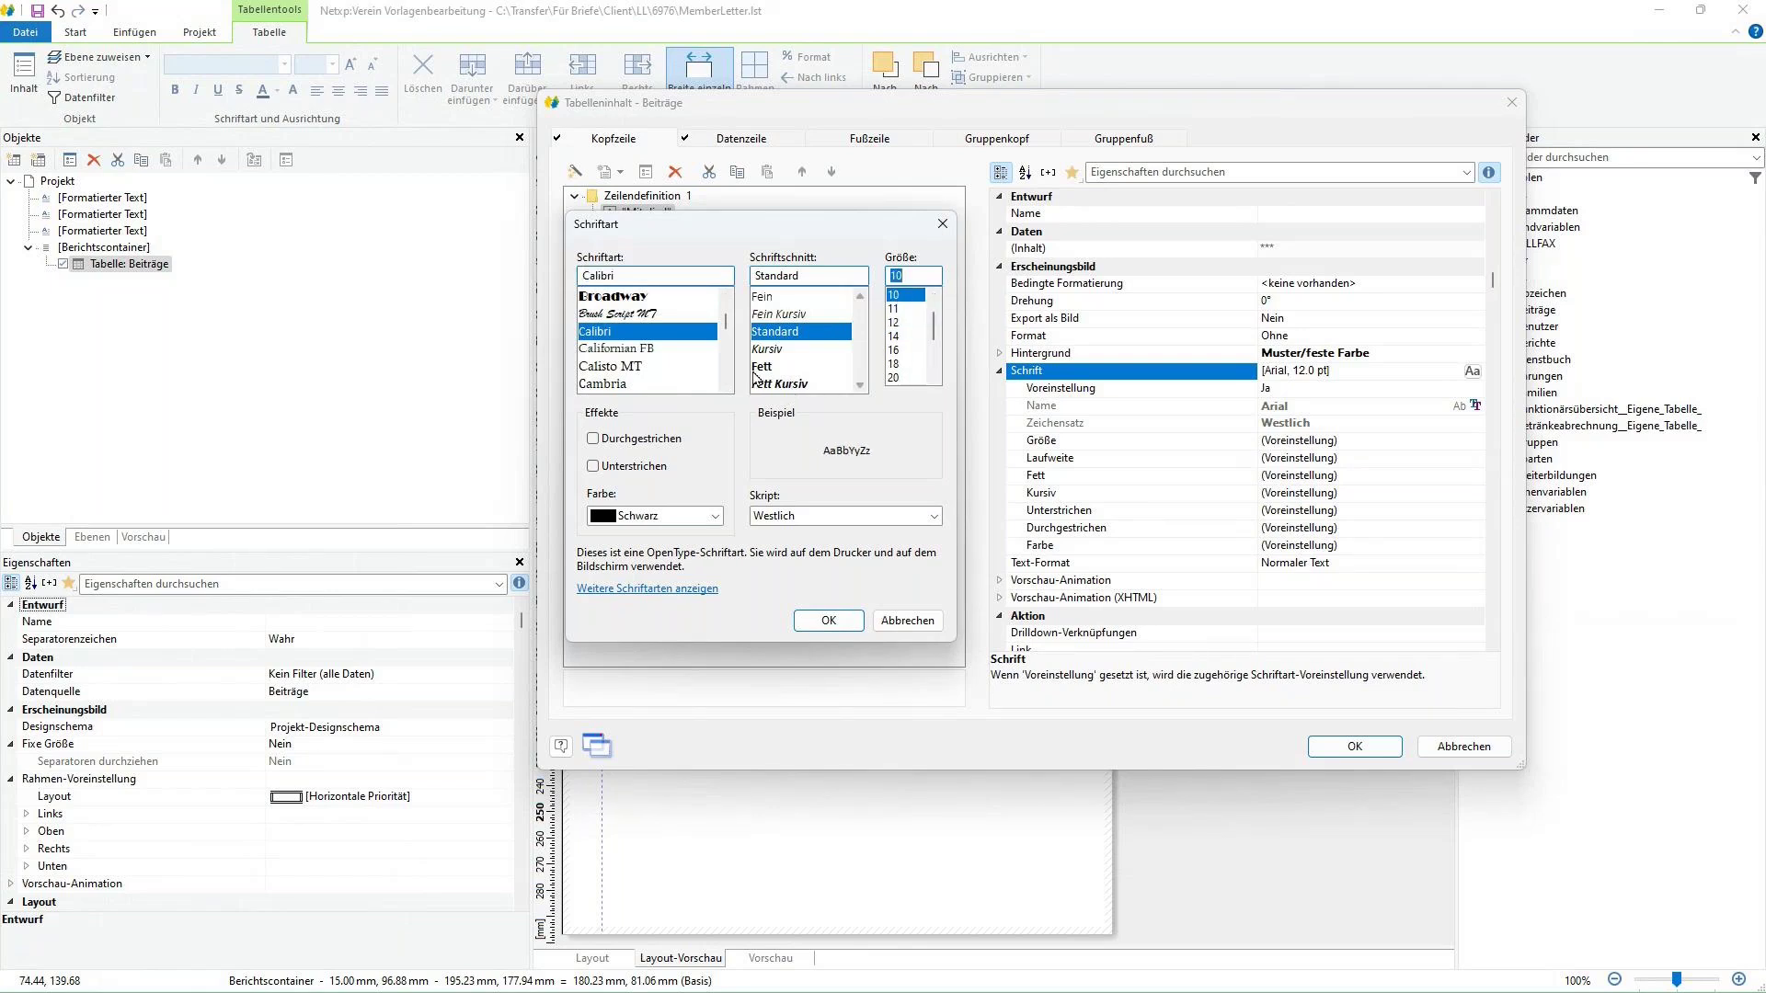
{"action": "left_click", "coordinate": [758, 370]}
{"action": "left_click", "coordinate": [822, 620]}
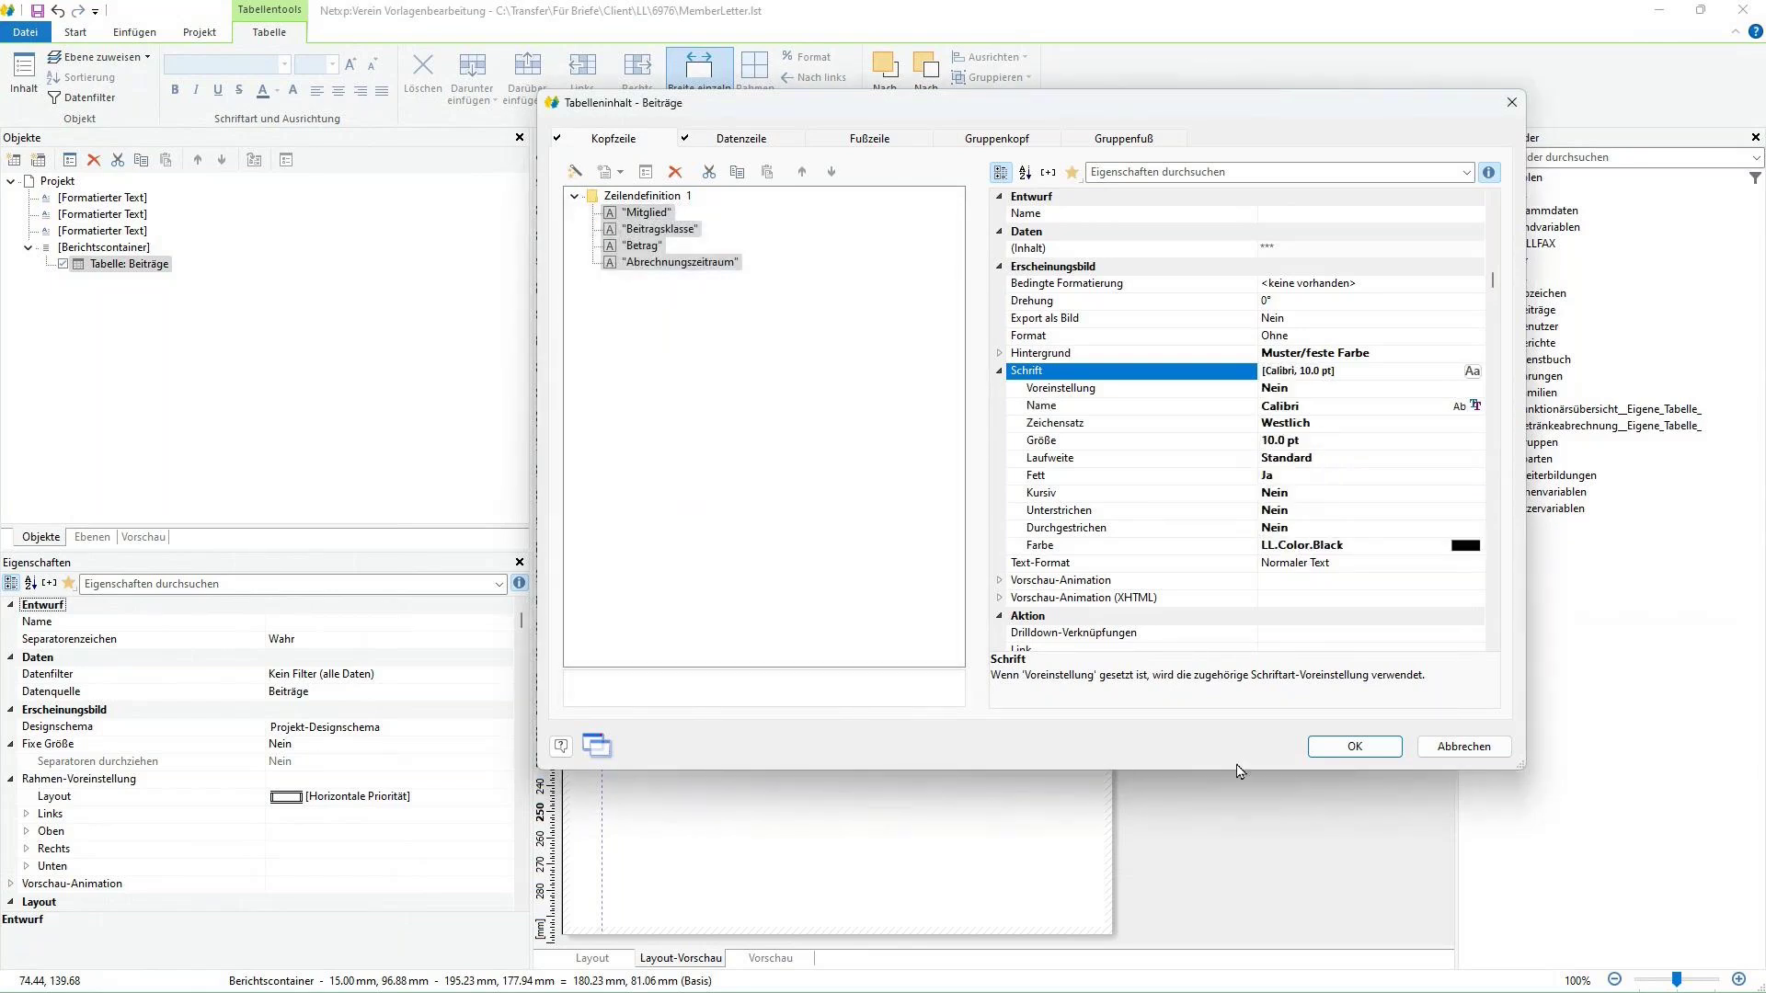
- Accept the newly formatted table and close the layout editor, keeping the template name Seminar 21.12.2023
{"action": "left_click", "coordinate": [1352, 747]}
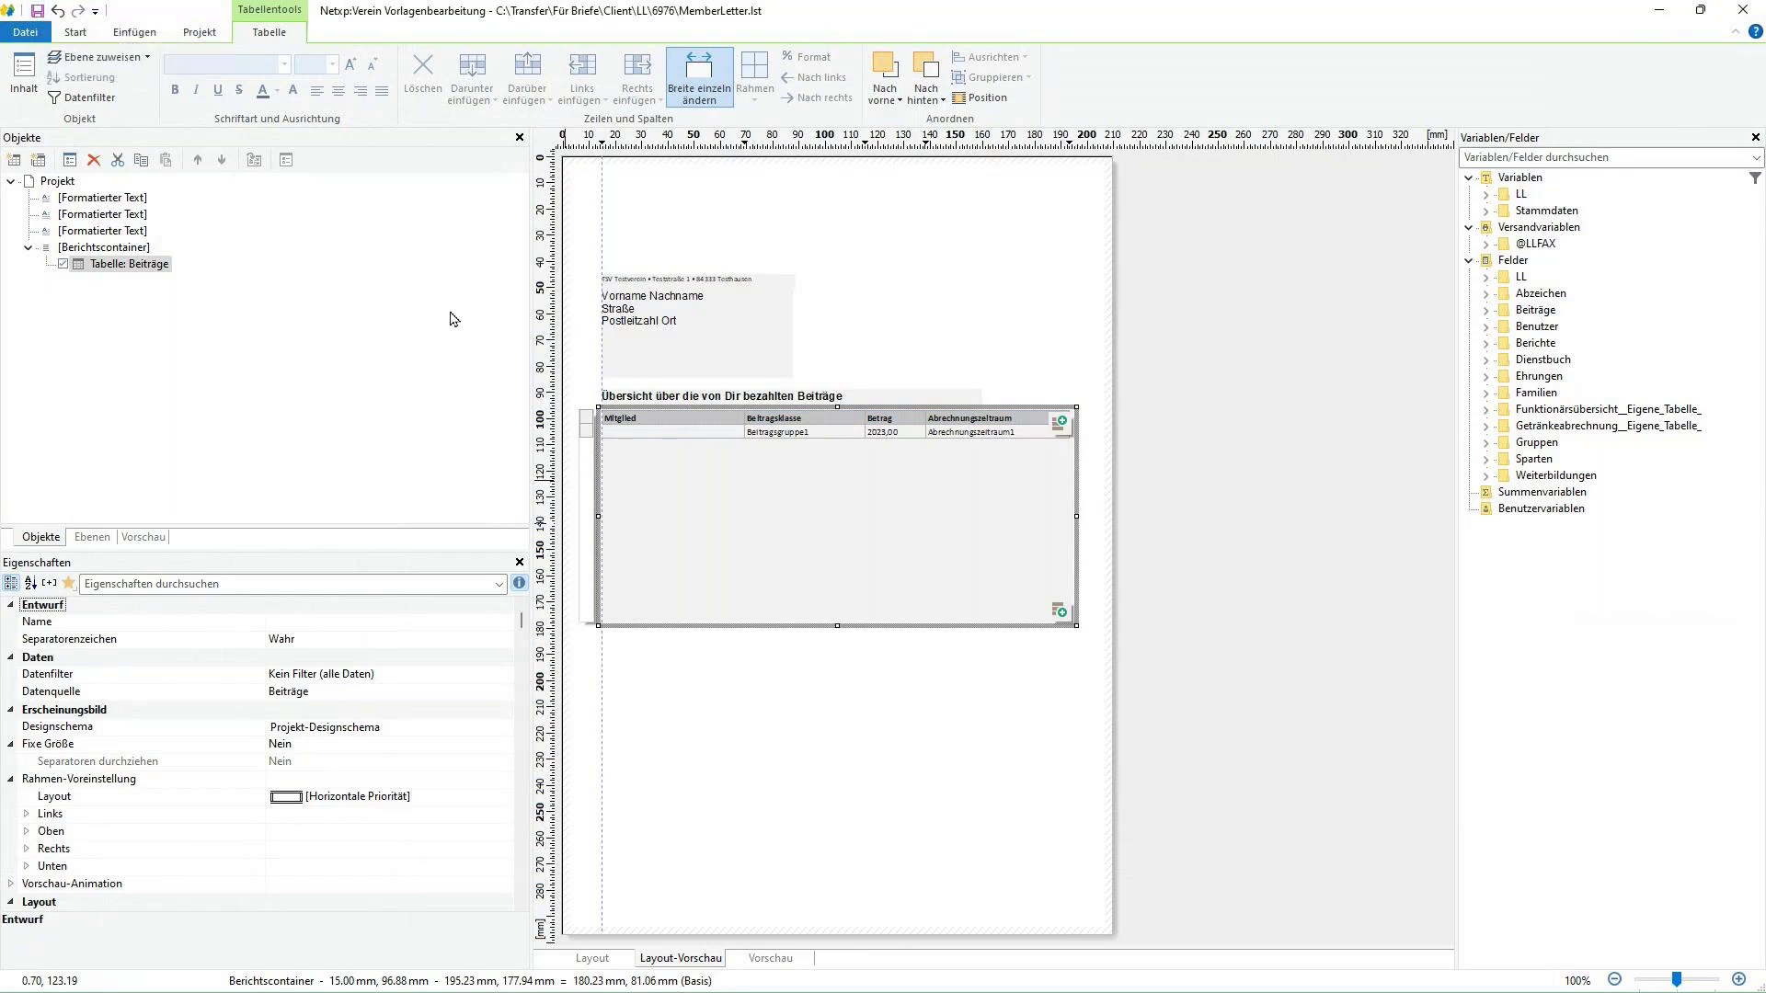
{"action": "left_click", "coordinate": [1743, 10]}
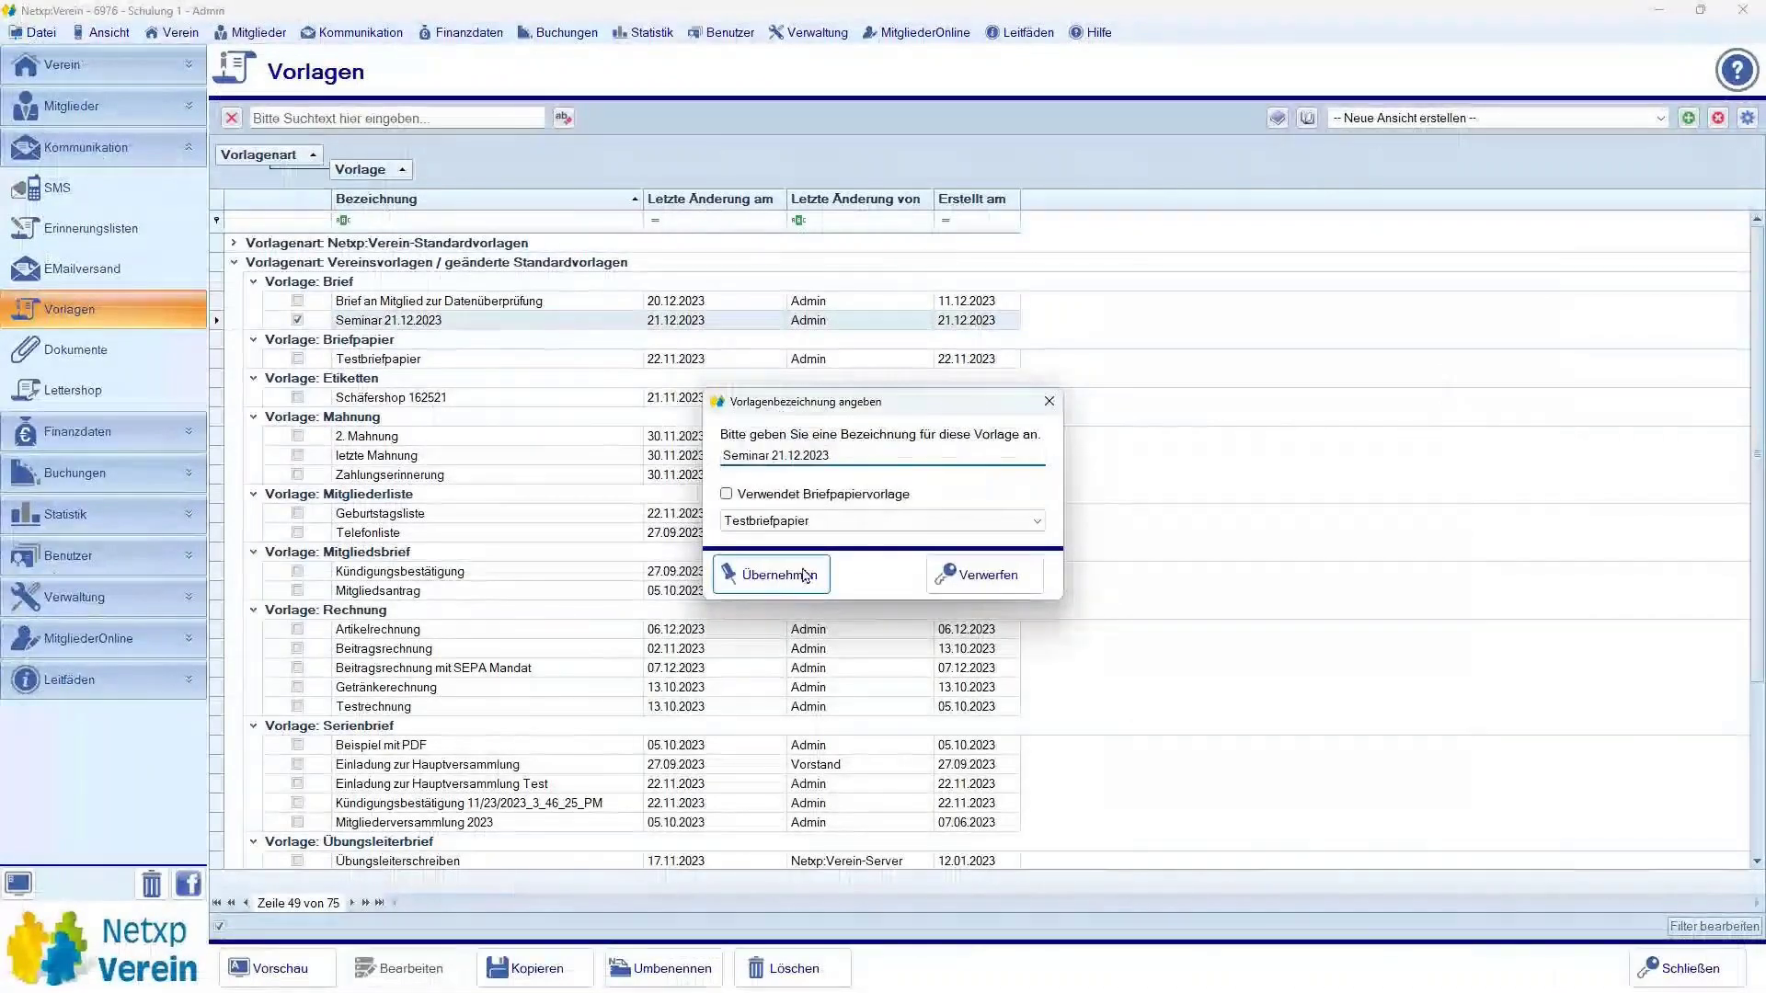
{"action": "left_click", "coordinate": [764, 574]}
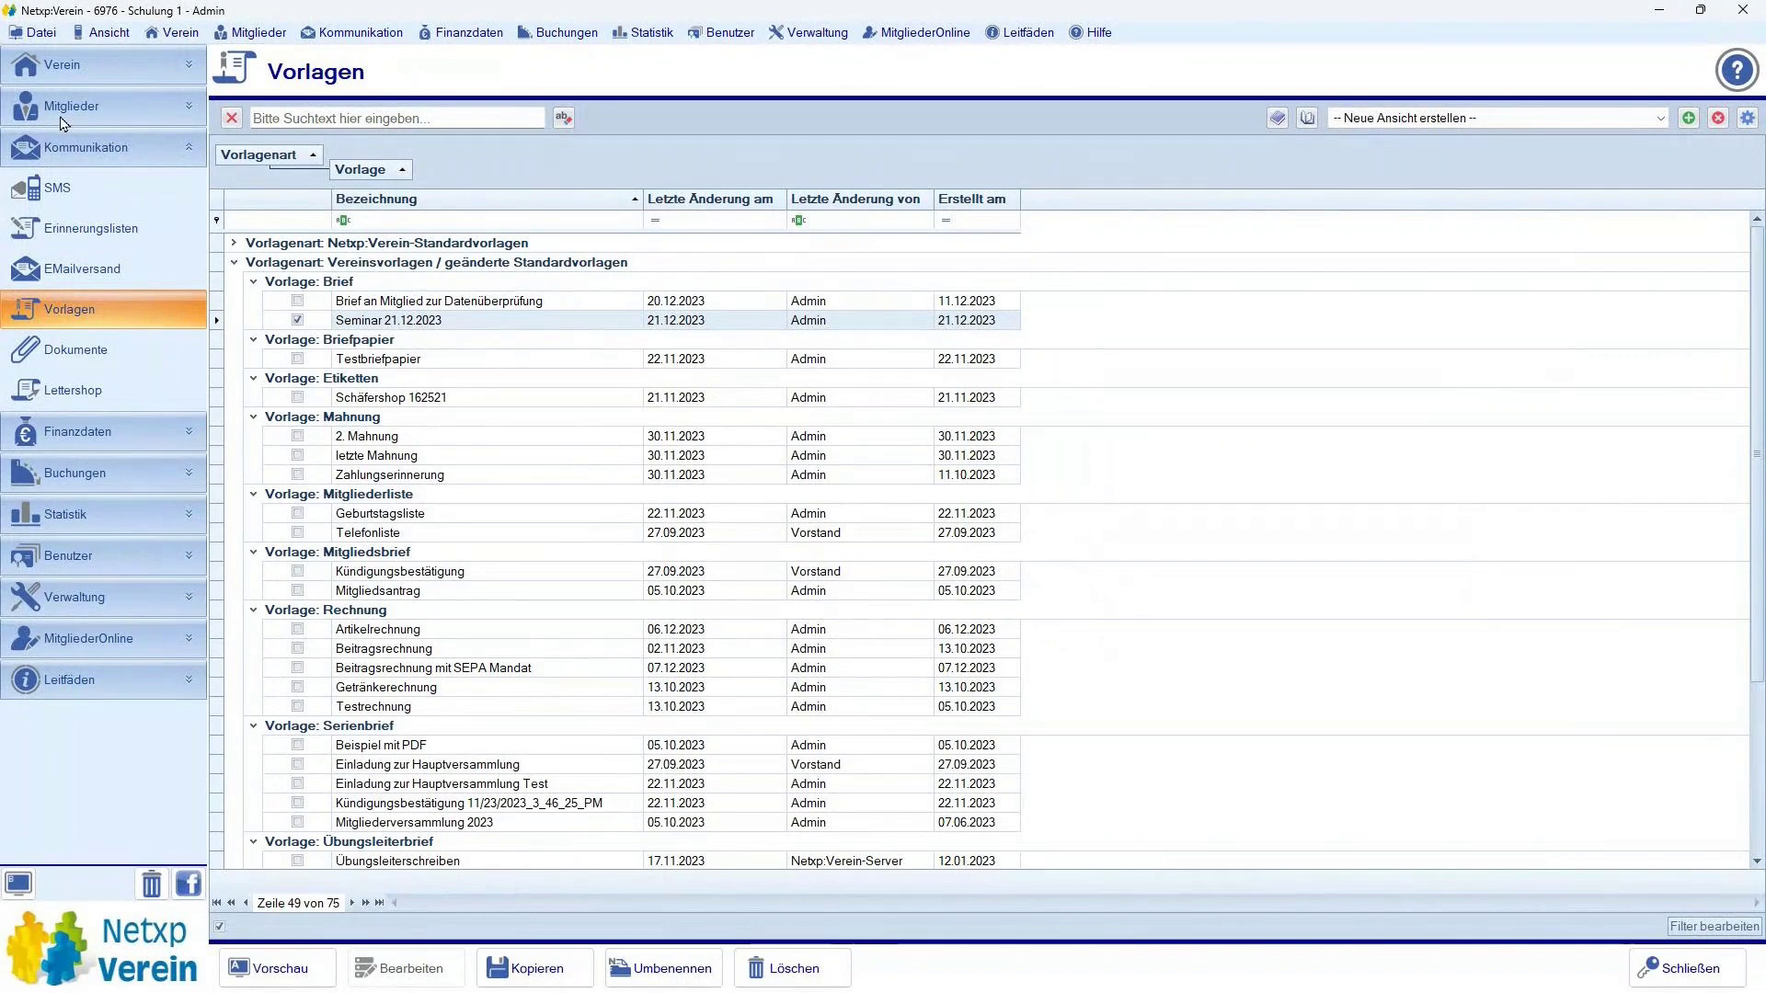
- Select the first nine members in the Mitgliederliste and set up a Brief (Vorlagendesigner) print listing all contributions they pay, with Briefempfänger ignorieren enabled
{"action": "scroll", "coordinate": [103, 221], "scroll_direction": "down", "scroll_amount": 2}
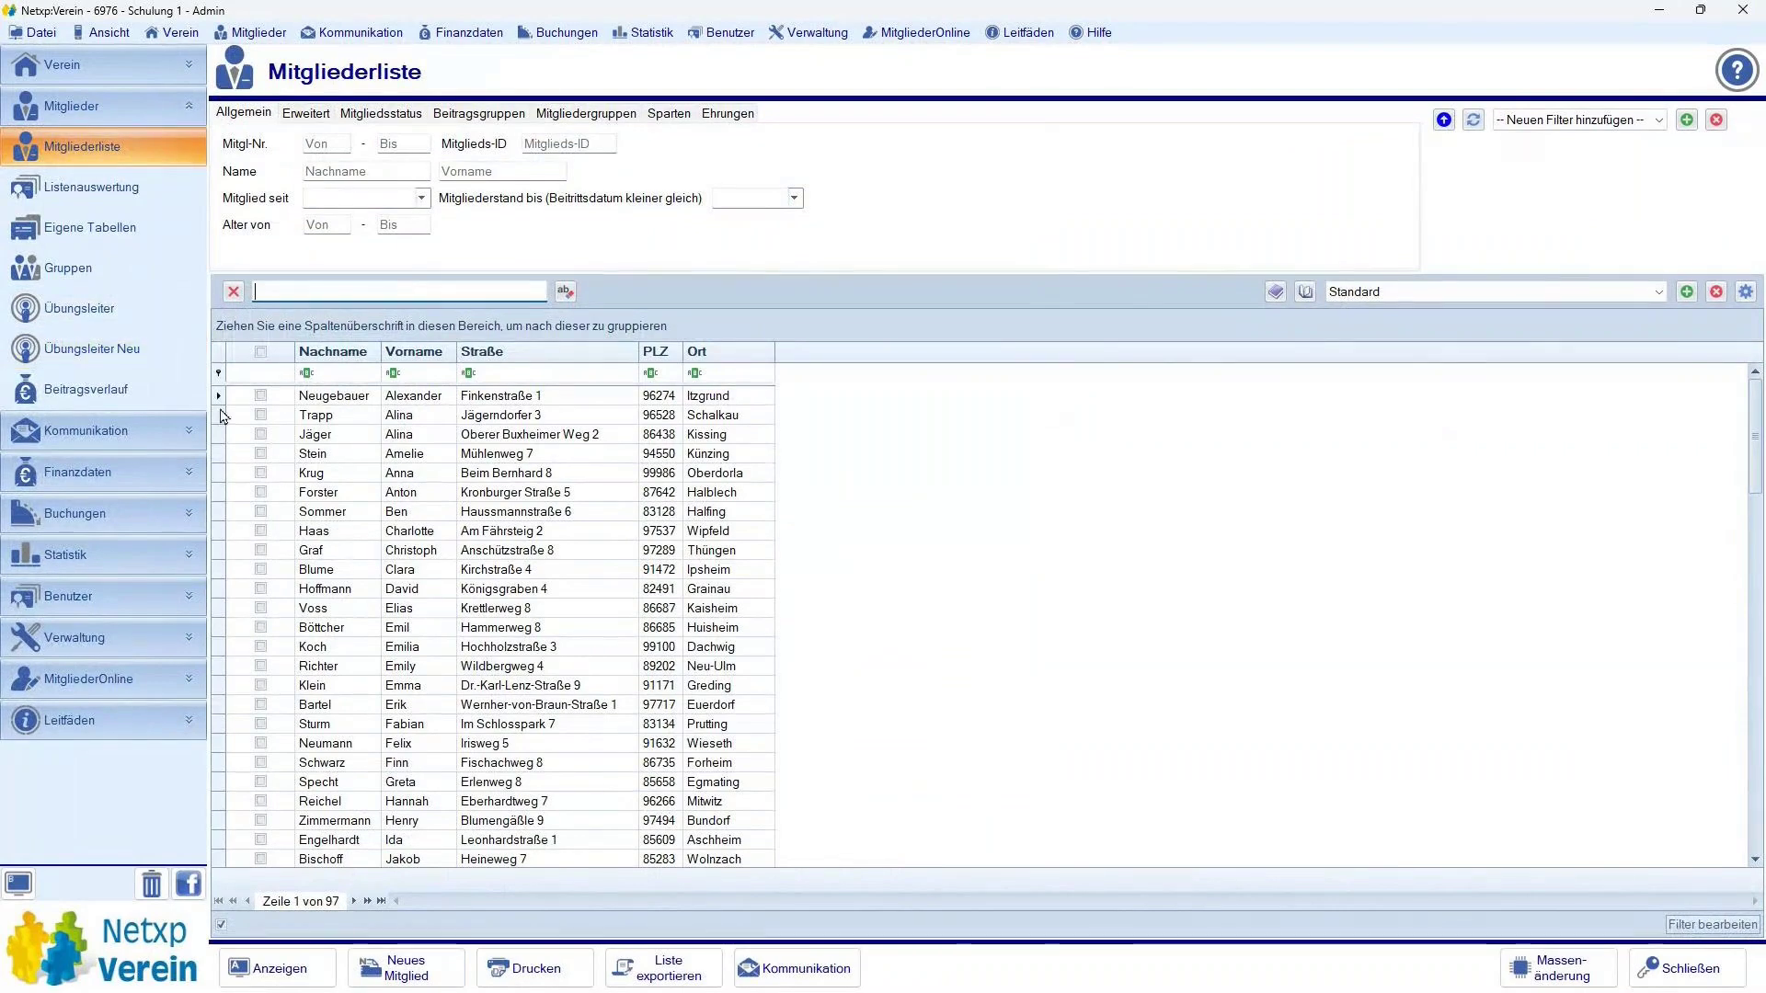
{"action": "left_click_drag", "start_coordinate": [219, 397], "coordinate": [225, 550]}
{"action": "left_click", "coordinate": [524, 969]}
{"action": "left_click", "coordinate": [791, 521]}
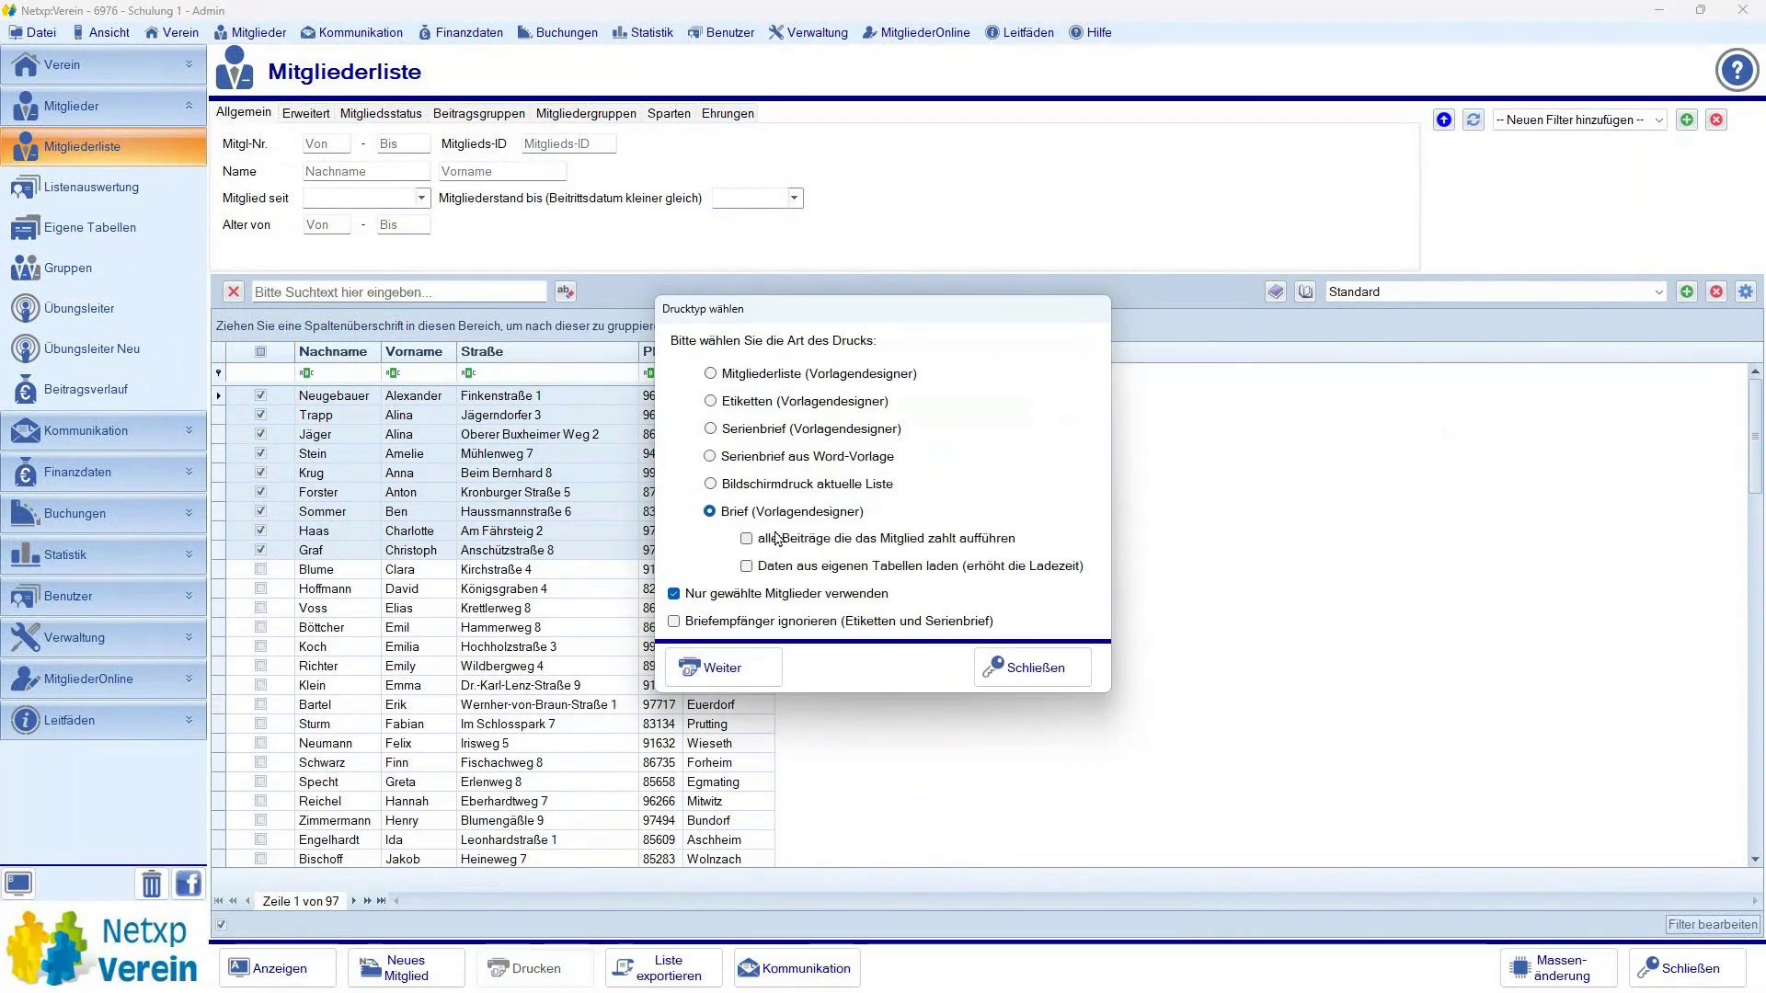
{"action": "left_click", "coordinate": [727, 620]}
{"action": "left_click", "coordinate": [775, 547]}
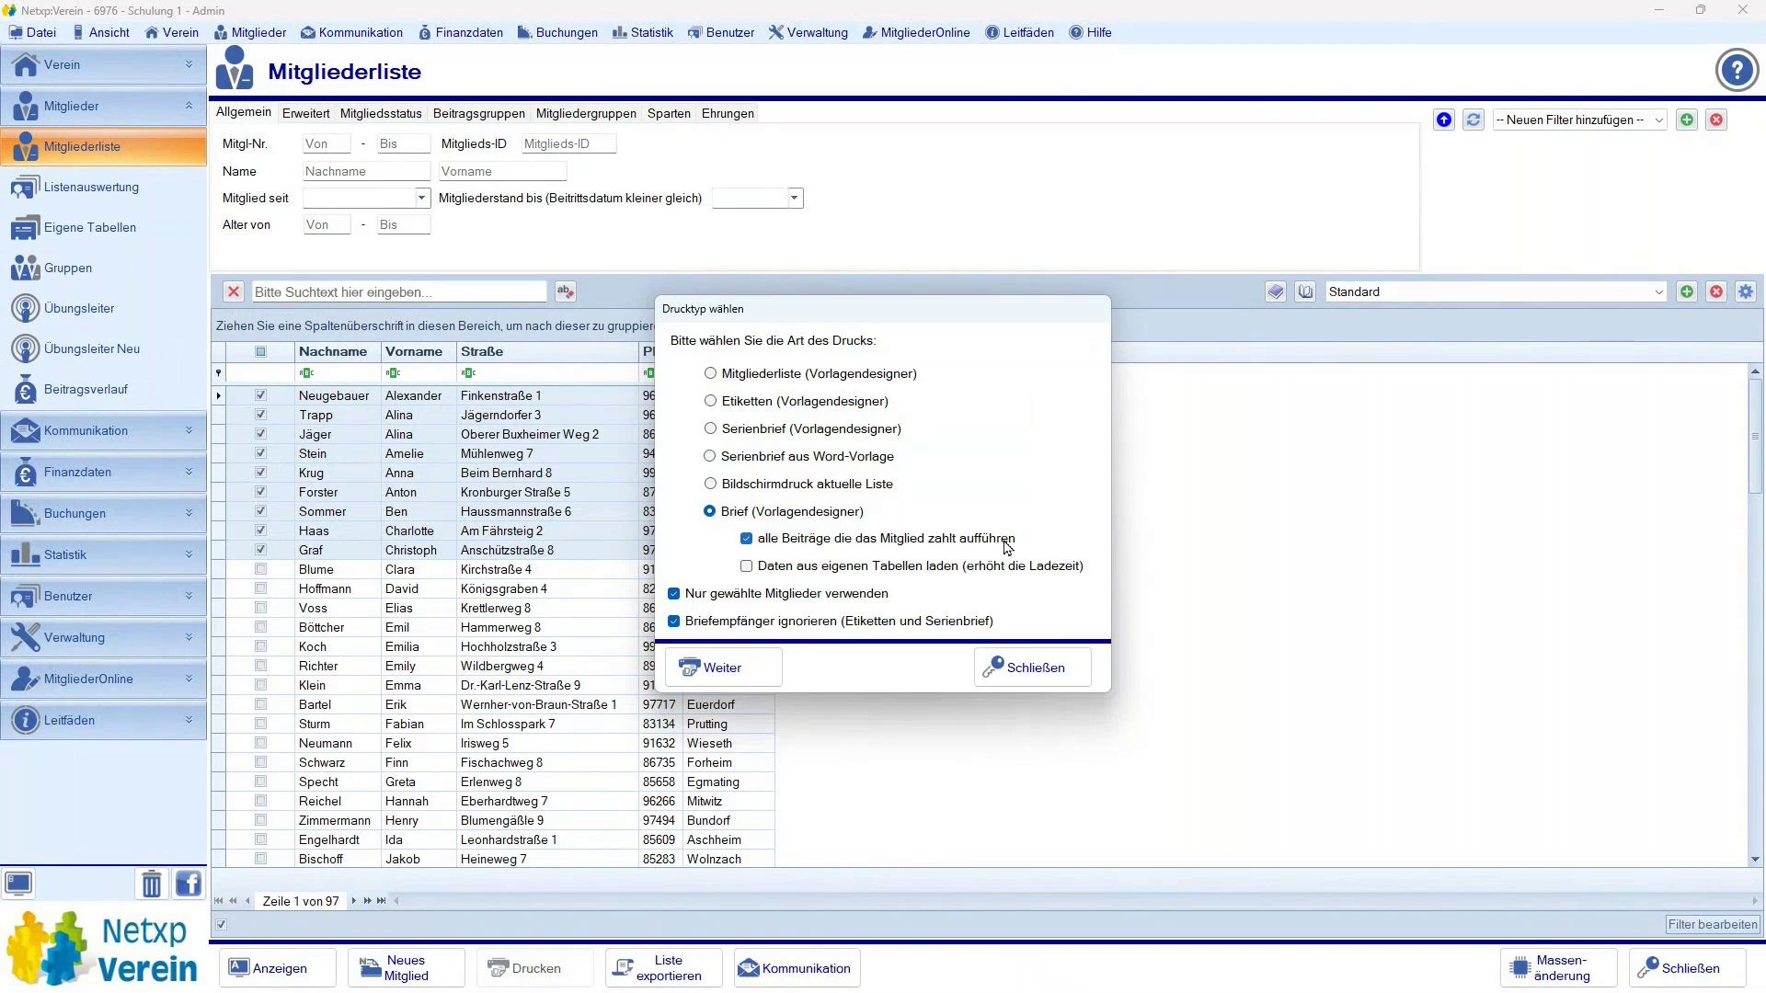
{"action": "left_click", "coordinate": [707, 670]}
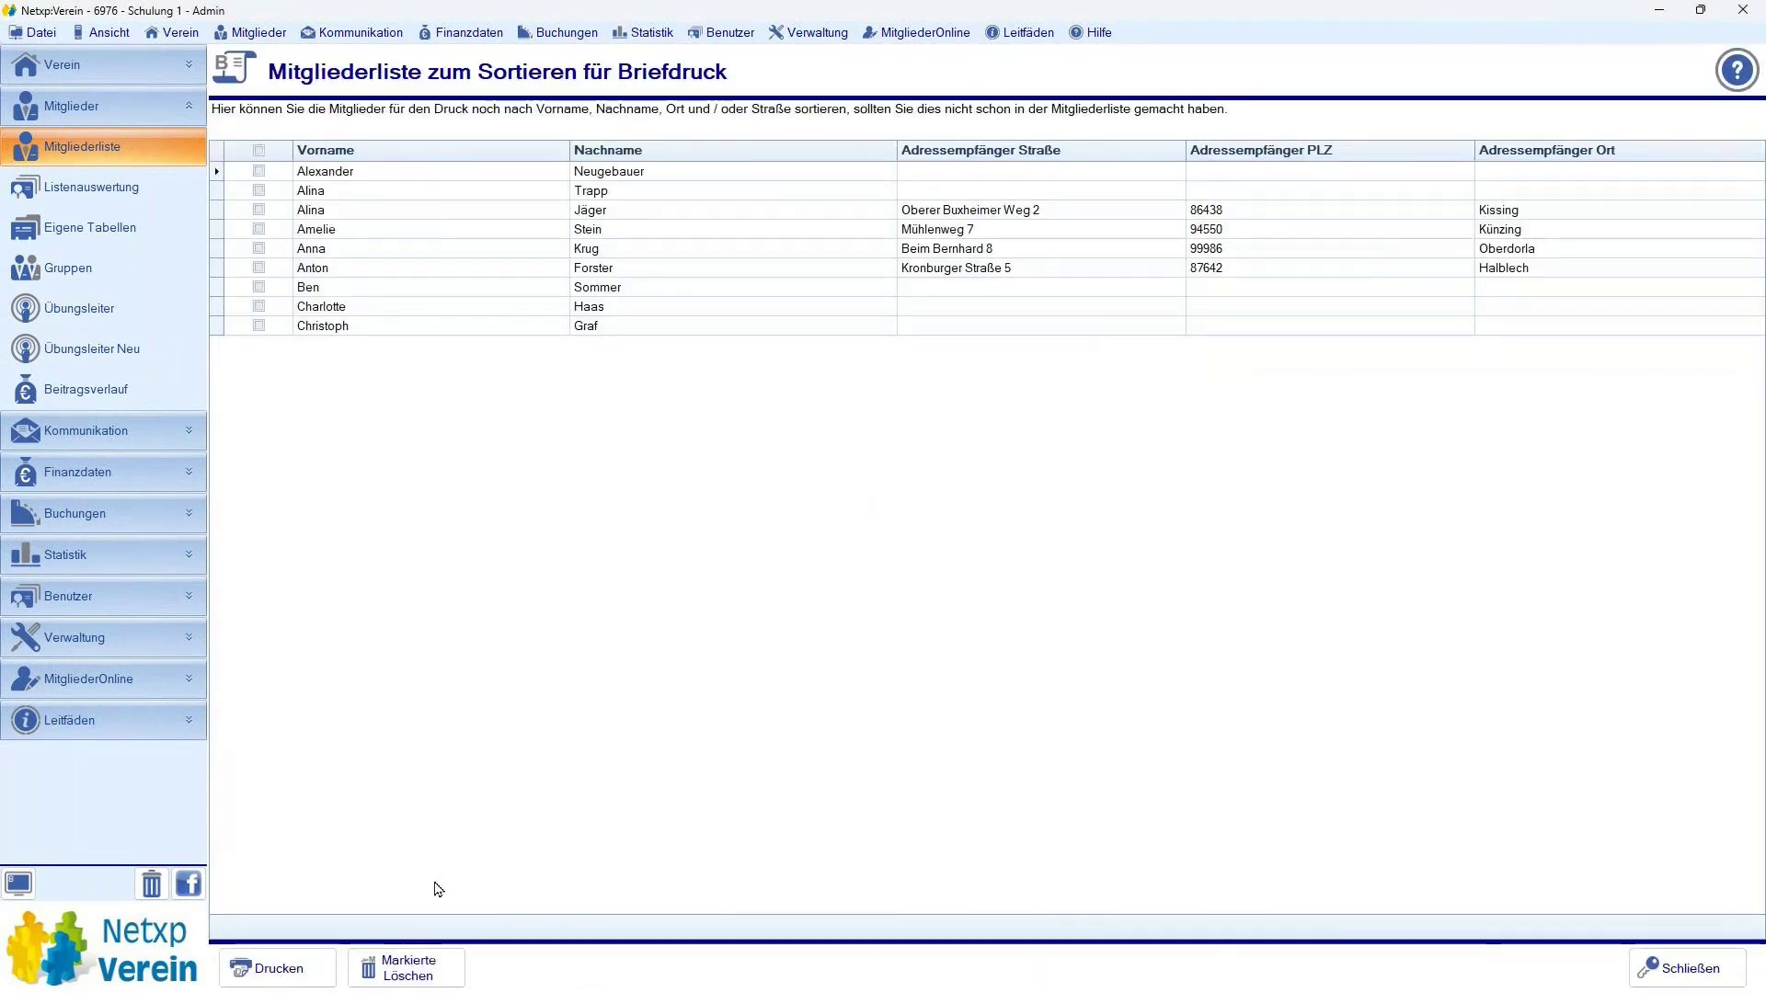
- Output the letters to Vorschau with the template Seminar 21.12.2023, without saving the print in the document management
{"action": "left_click", "coordinate": [269, 968]}
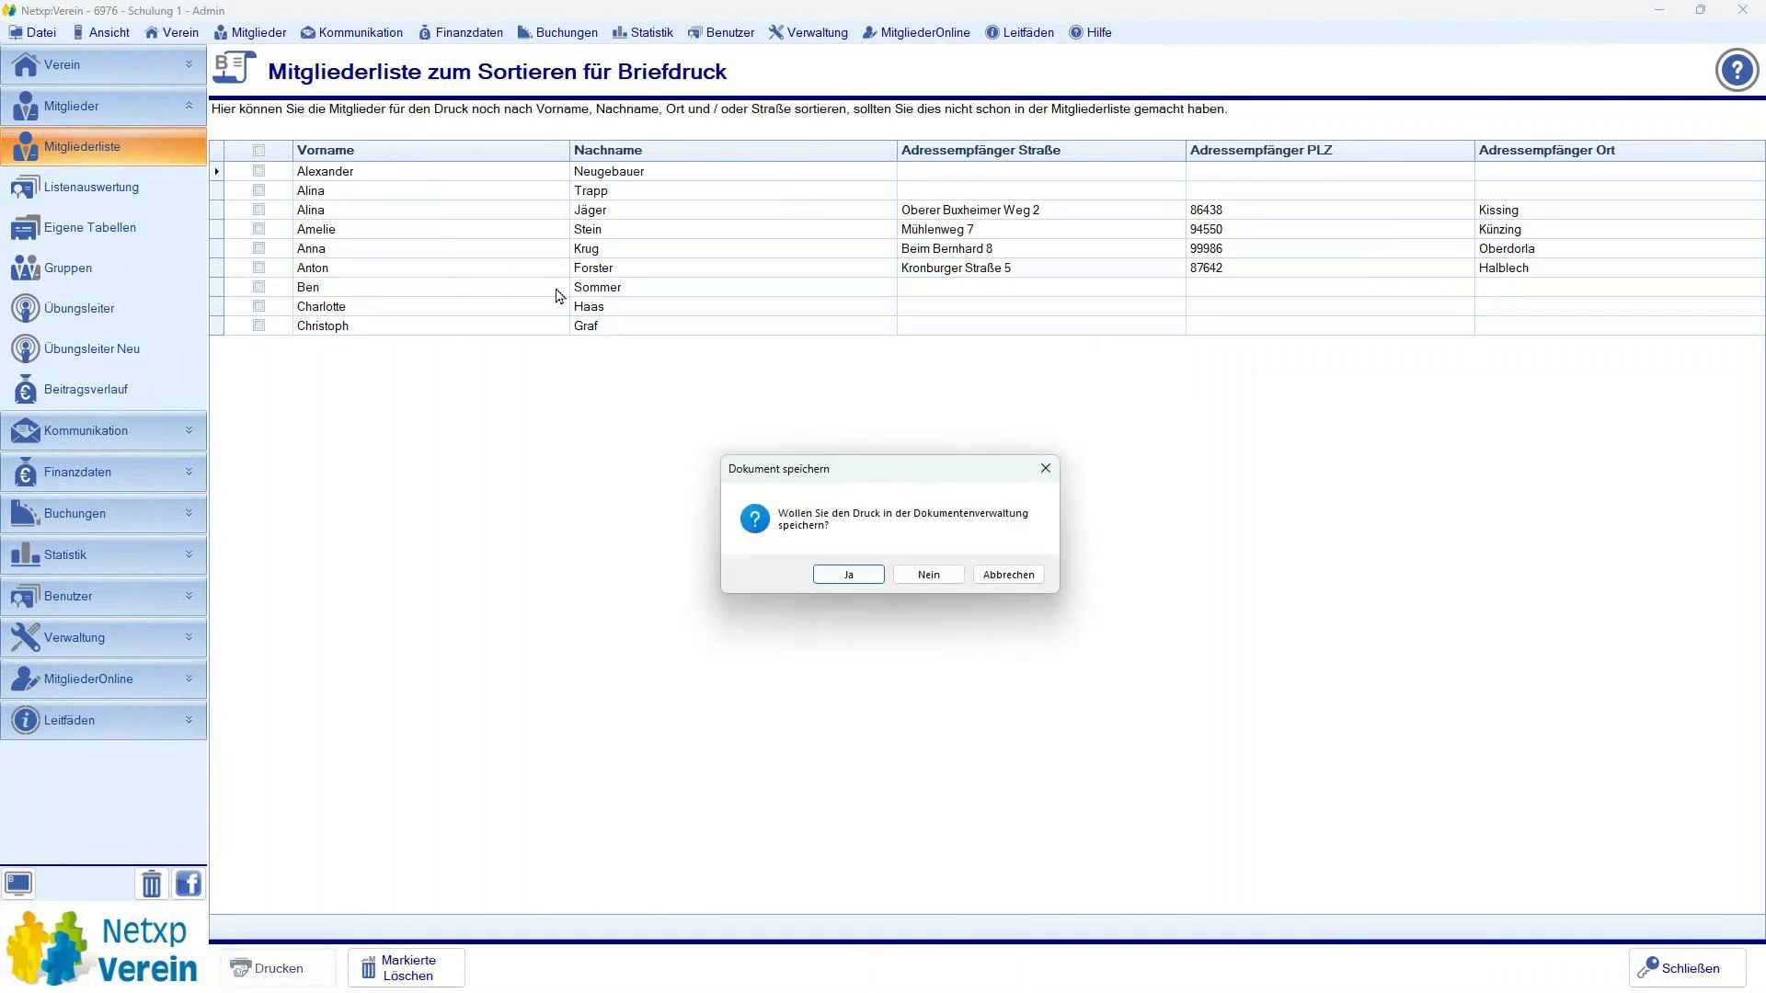
{"action": "left_click", "coordinate": [927, 574]}
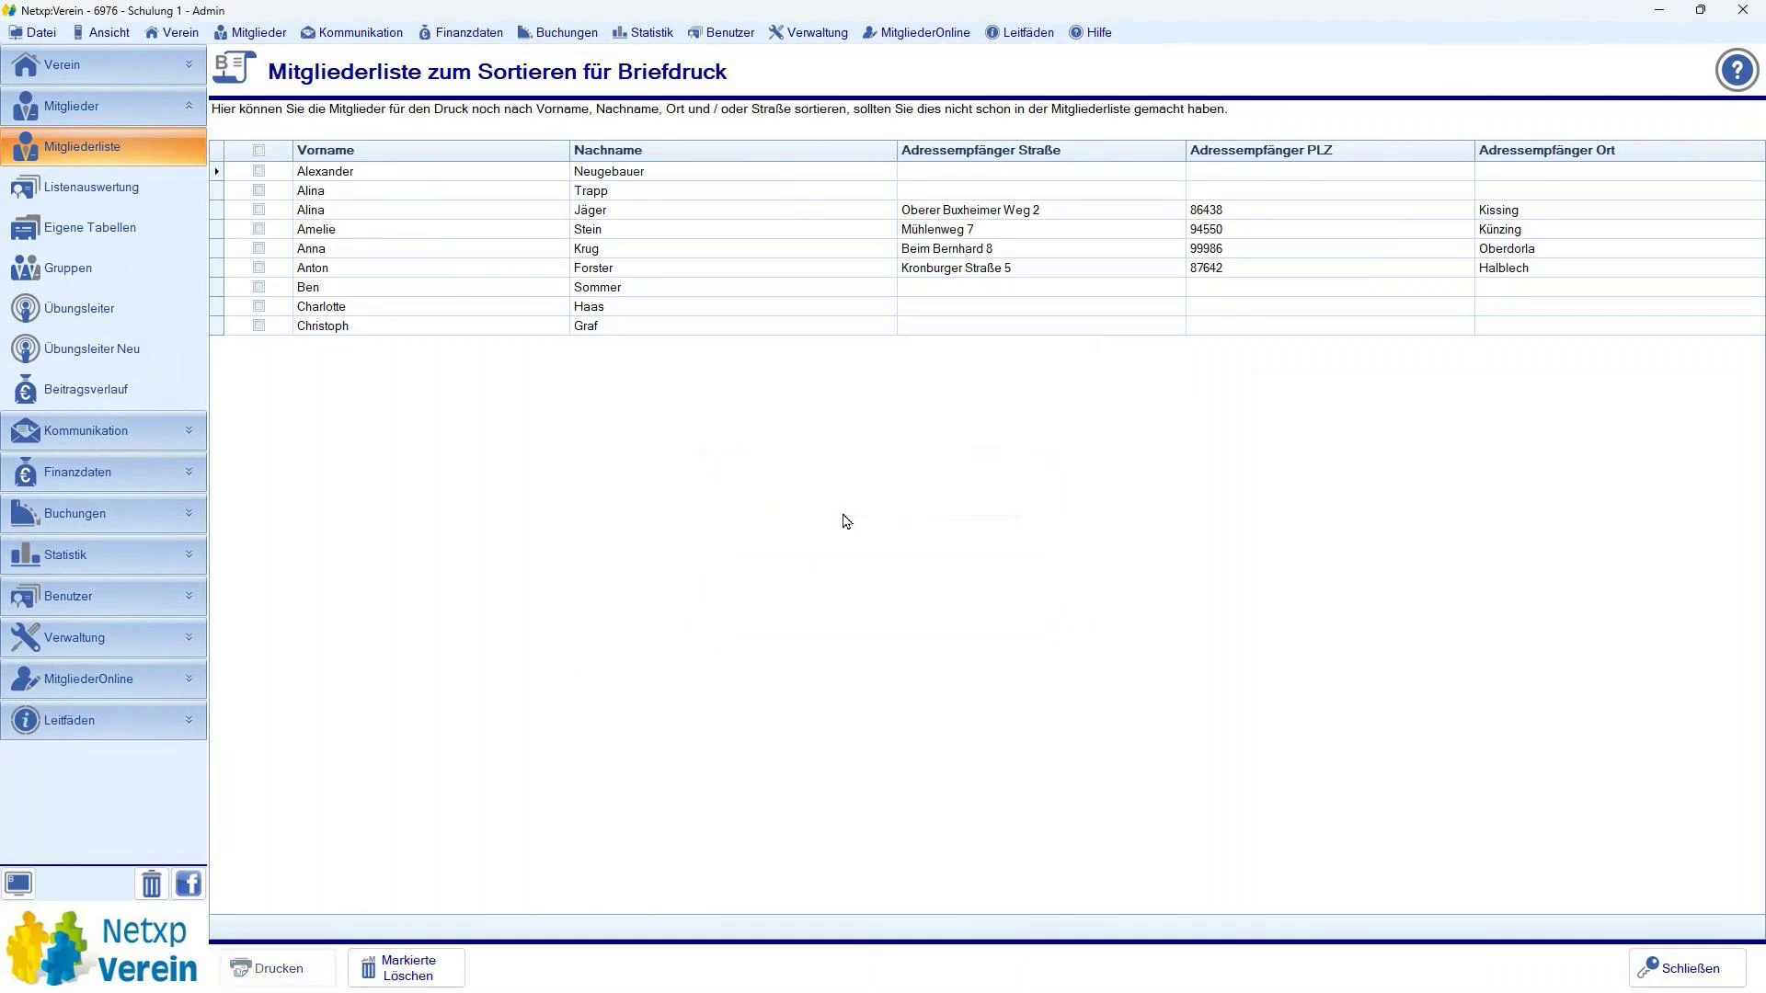
{"action": "left_click", "coordinate": [883, 209]}
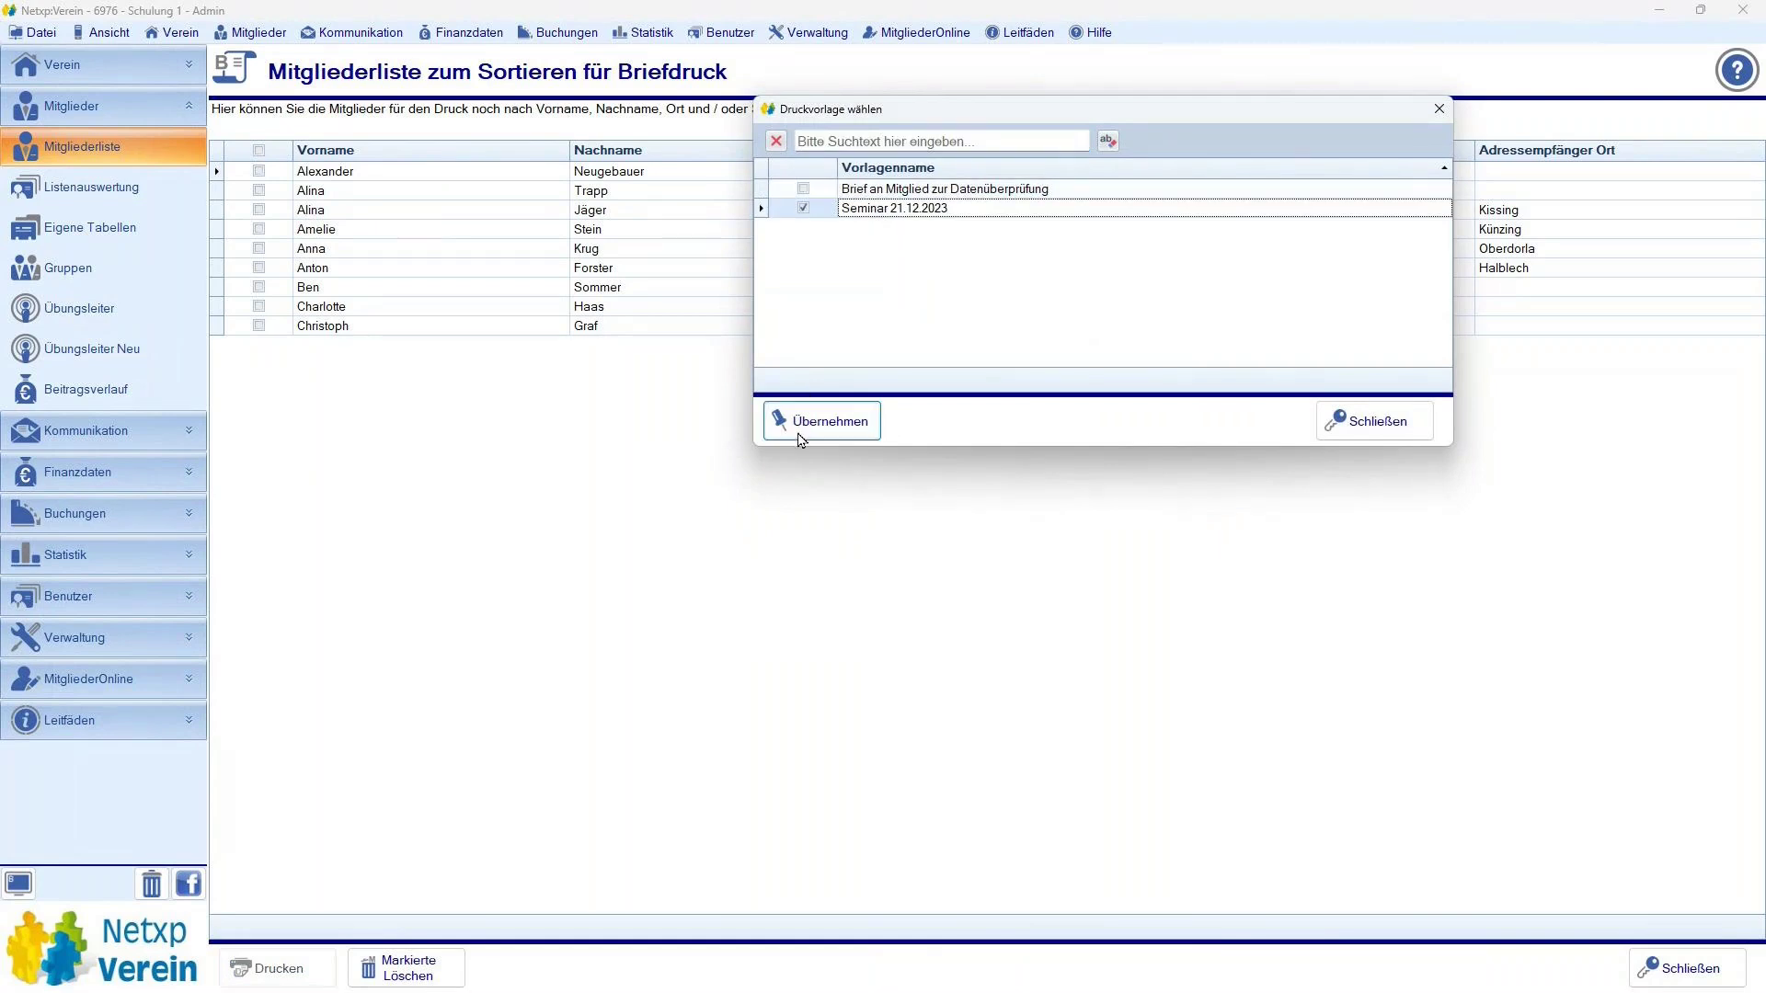
{"action": "left_click", "coordinate": [802, 426]}
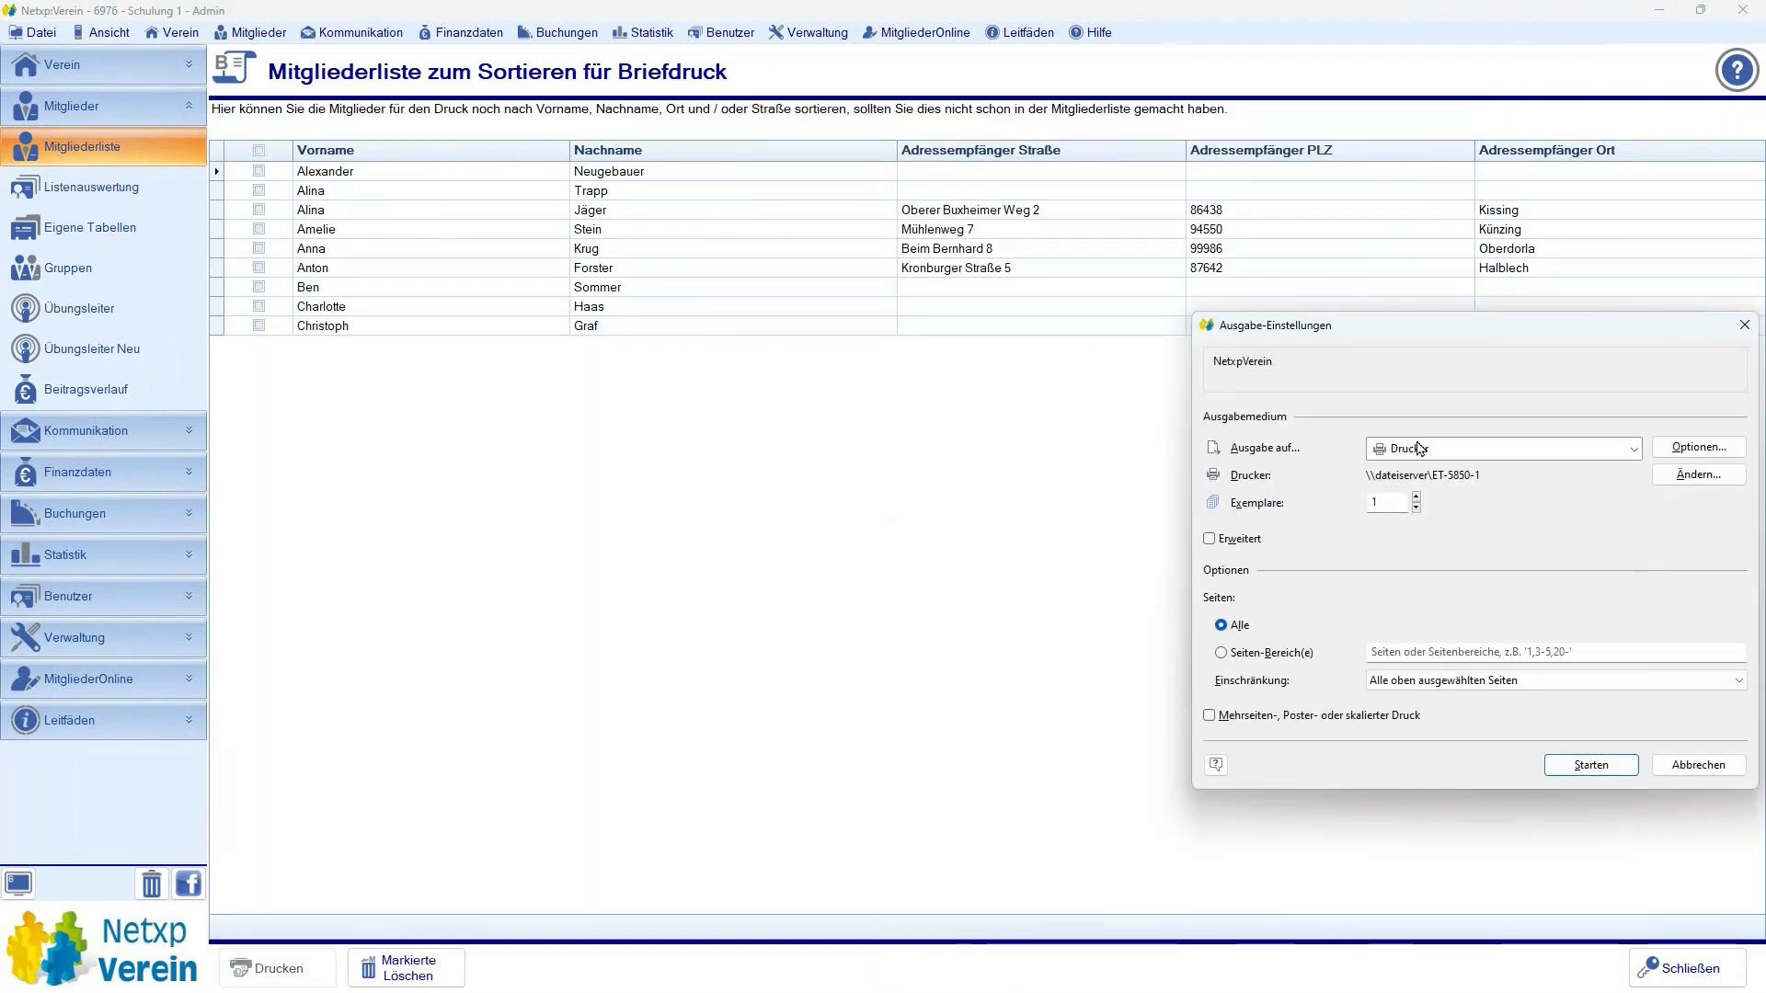
{"action": "left_click", "coordinate": [1426, 450]}
{"action": "left_click", "coordinate": [1429, 478]}
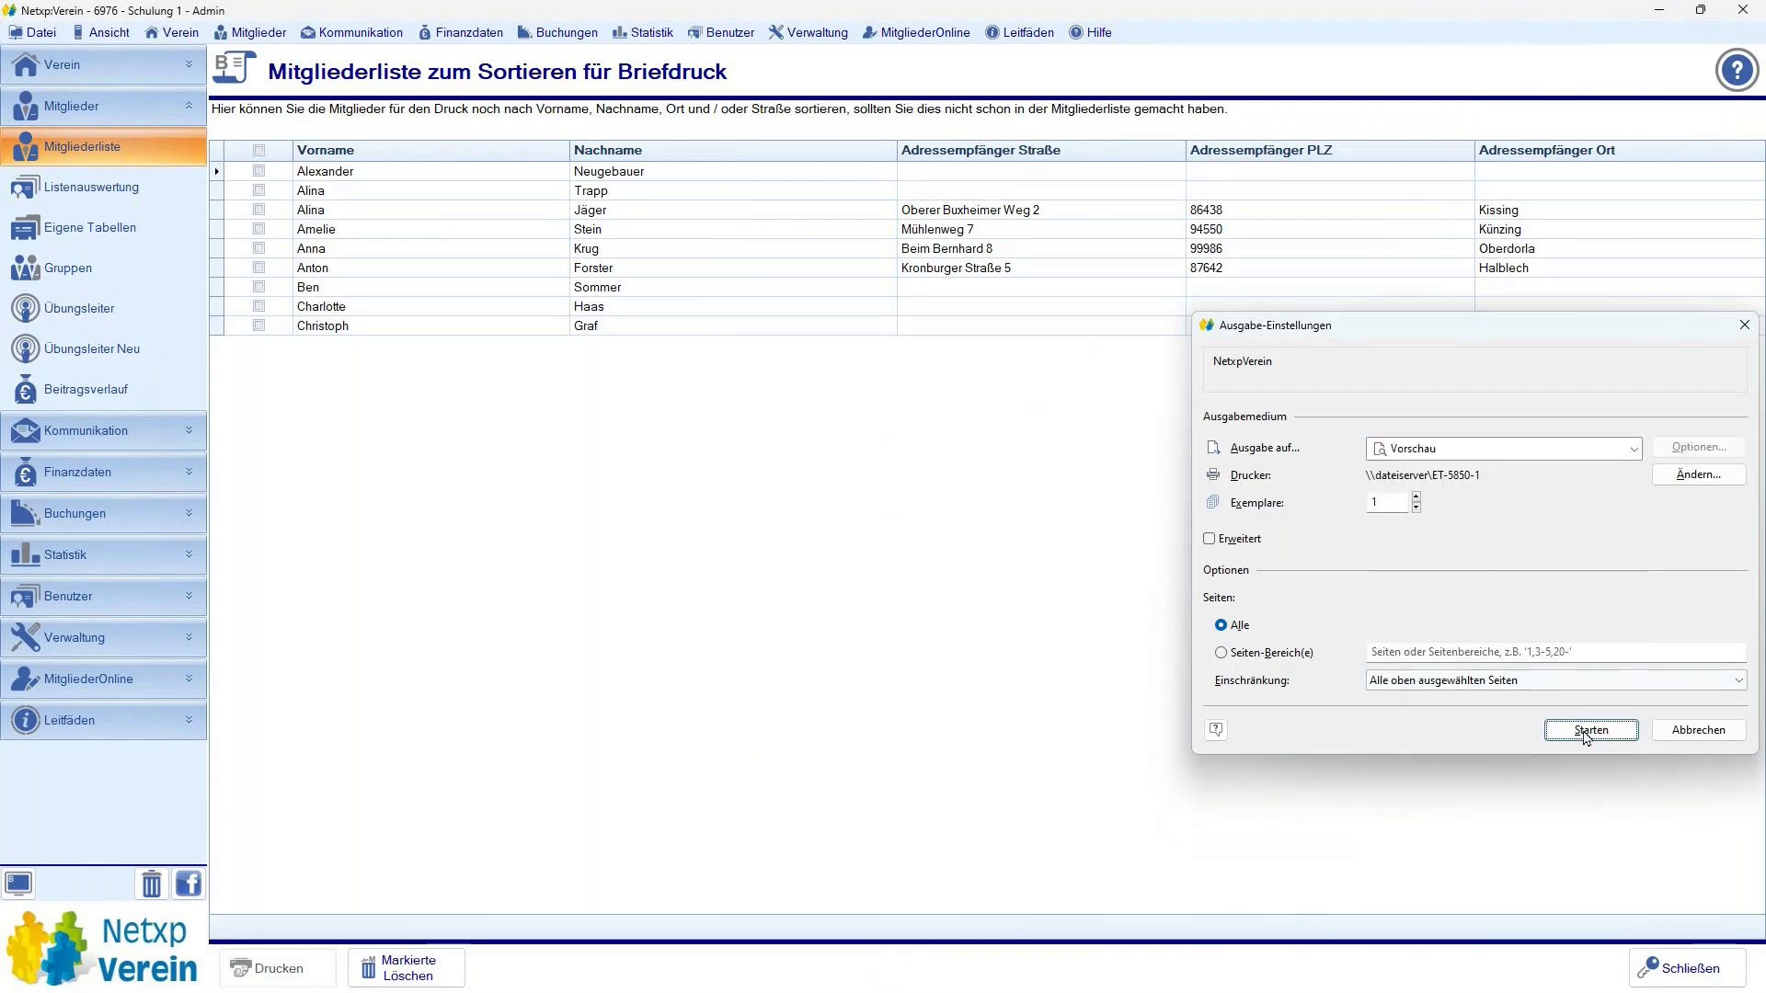
{"action": "left_click", "coordinate": [1582, 729]}
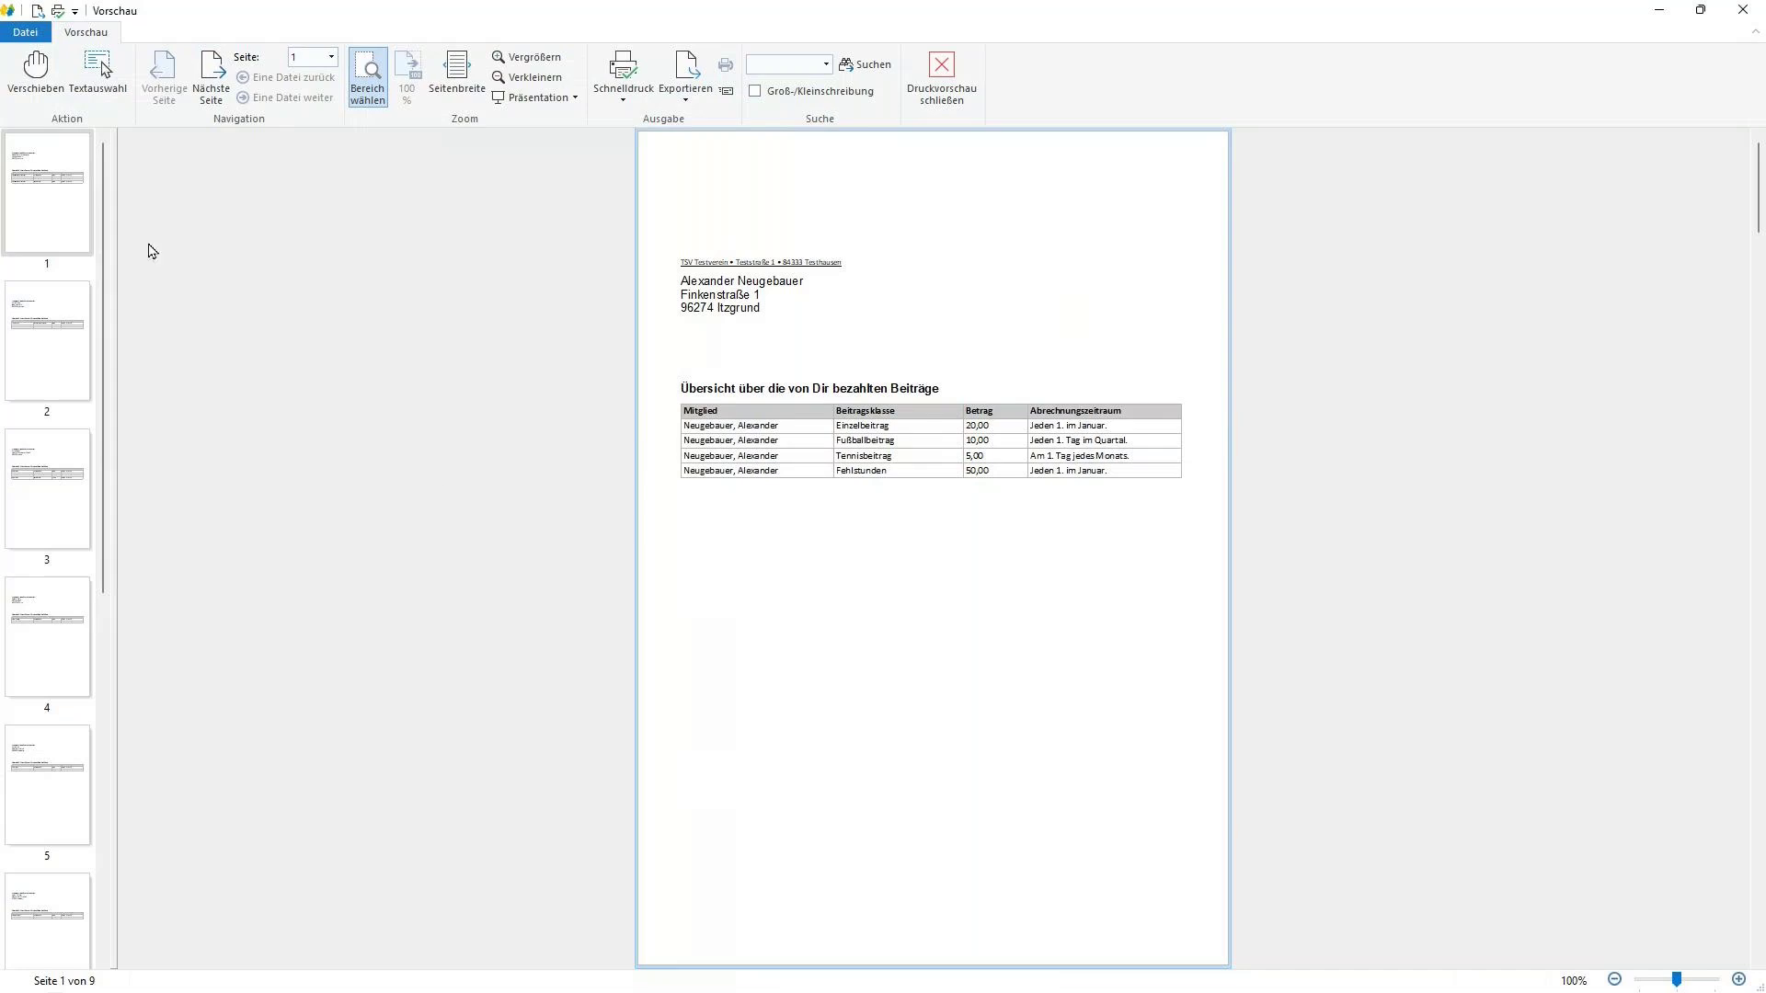
- Examine the contribution tables in the previewed letters of all selected members, and close the preview
{"action": "left_click", "coordinate": [53, 328]}
{"action": "left_click", "coordinate": [53, 226]}
{"action": "left_click", "coordinate": [41, 306]}
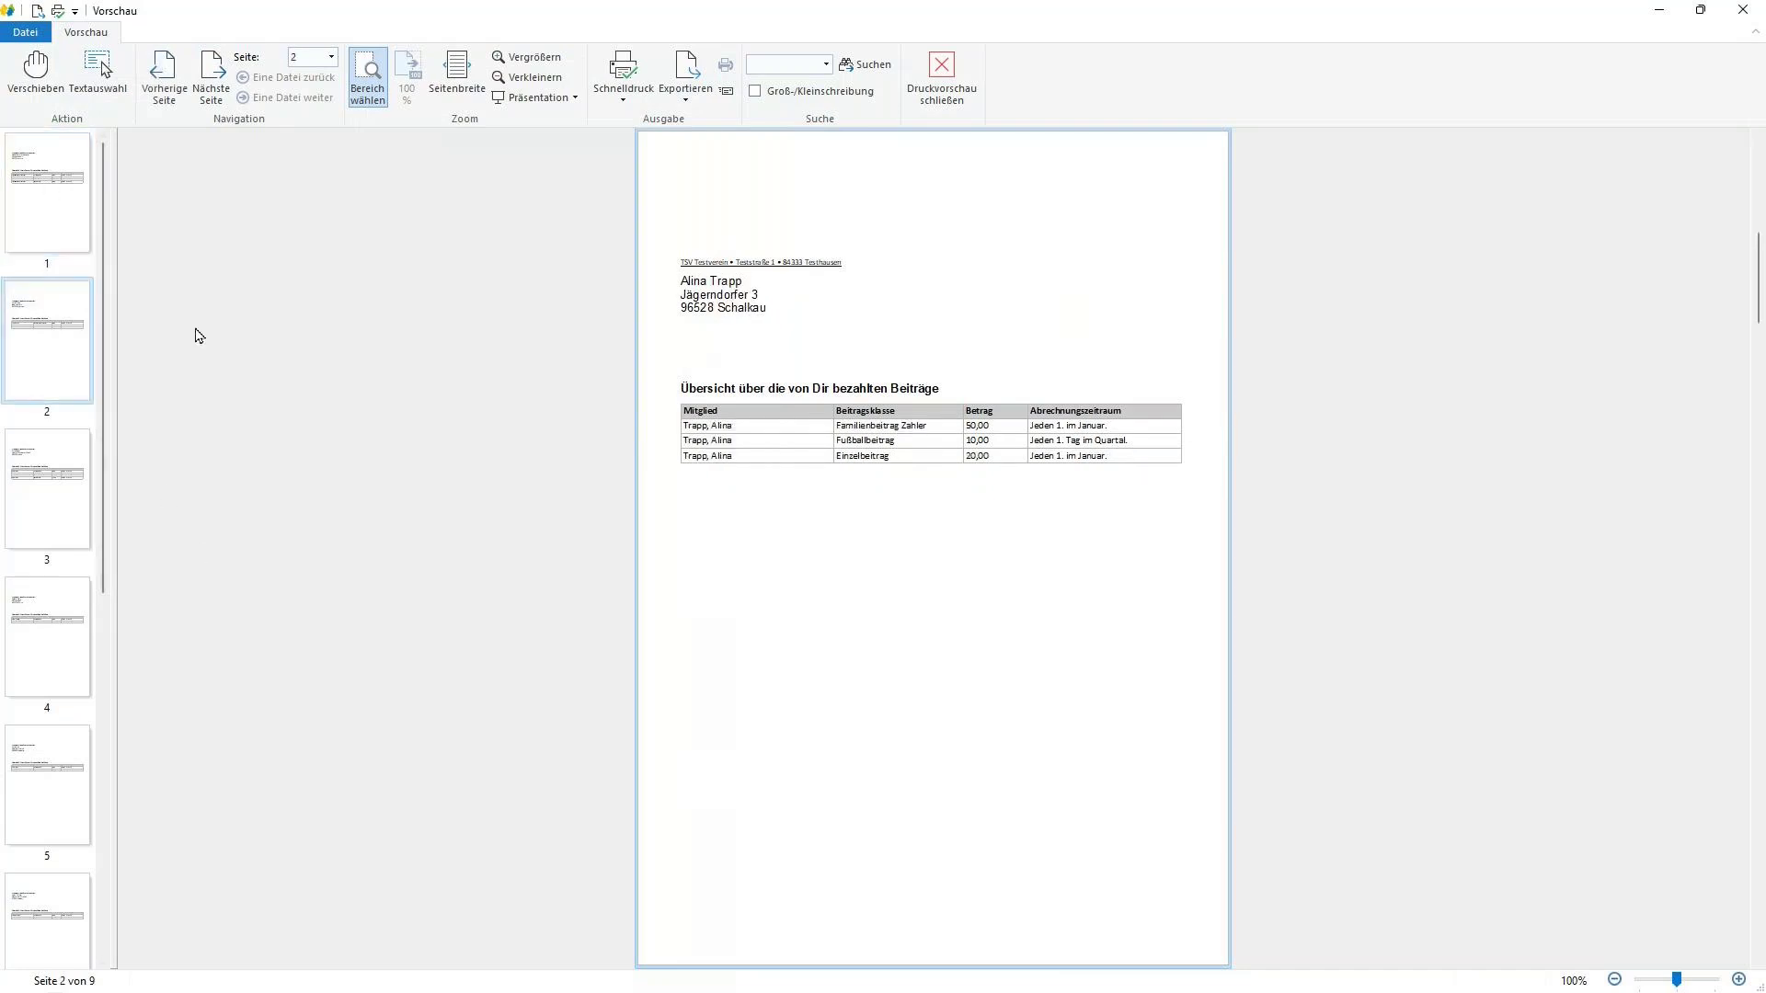
{"action": "left_click", "coordinate": [43, 471]}
{"action": "key", "text": "Page_Up"}
{"action": "key", "text": "Page_Up"}
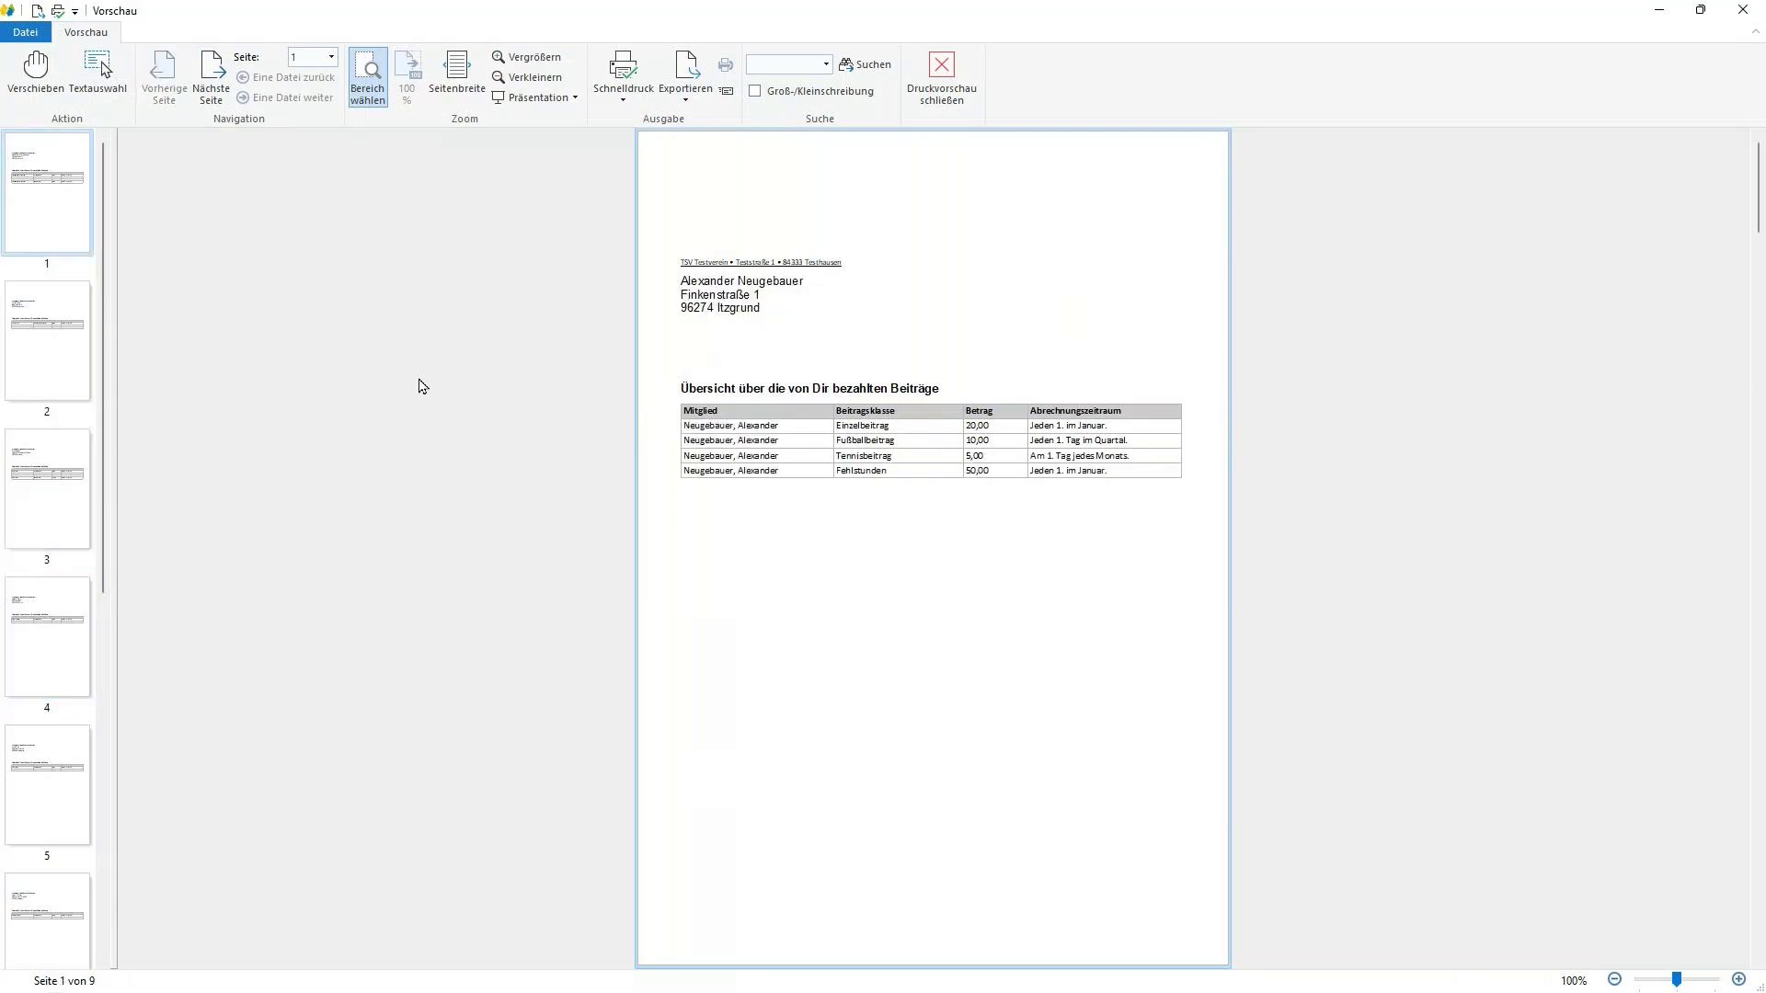
{"action": "key", "text": "Page_Down"}
{"action": "key", "text": "Page_Down"}
{"action": "key", "text": "Page_Down"}
{"action": "key", "text": "Page_Down"}
{"action": "key", "text": "Page_Down"}
{"action": "key", "text": "Page_Down"}
{"action": "key", "text": "Page_Down"}
{"action": "key", "text": "Page_Down"}
{"action": "key", "text": "Page_Up"}
{"action": "key", "text": "Page_Up"}
{"action": "key", "text": "Page_Up"}
{"action": "key", "text": "Page_Up"}
{"action": "key", "text": "Page_Up"}
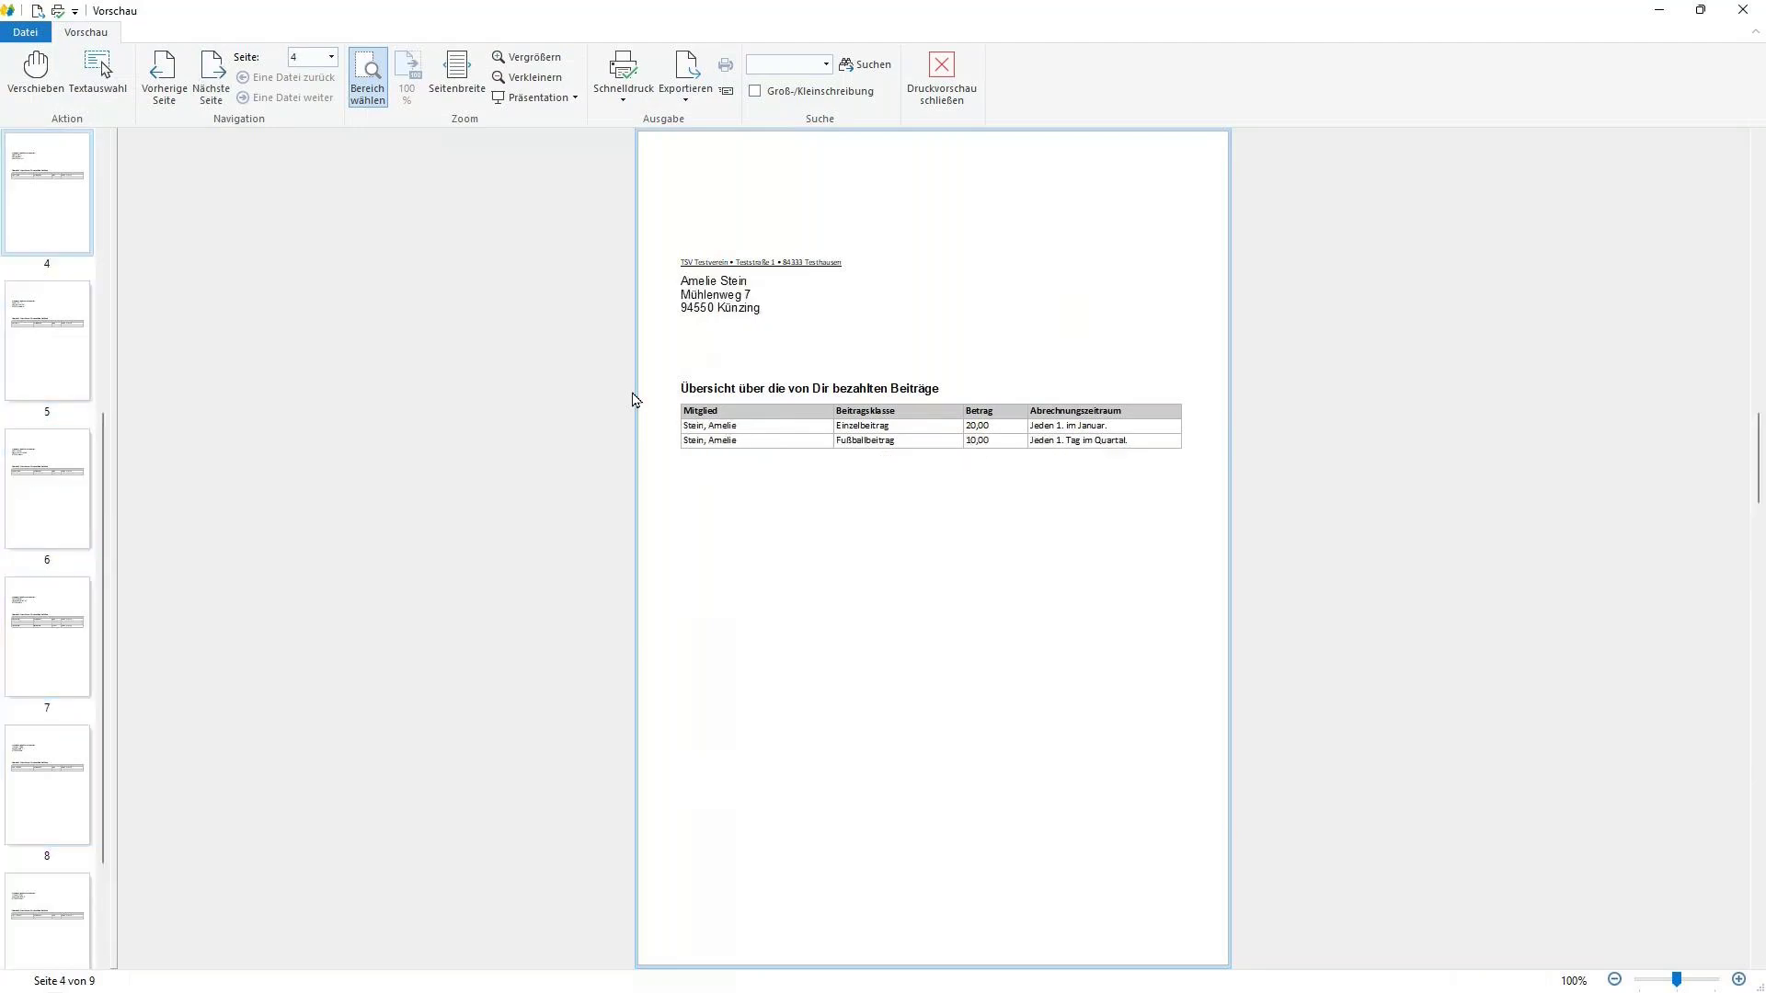
{"action": "key", "text": "Page_Up"}
{"action": "key", "text": "Page_Up"}
{"action": "key", "text": "Page_Up"}
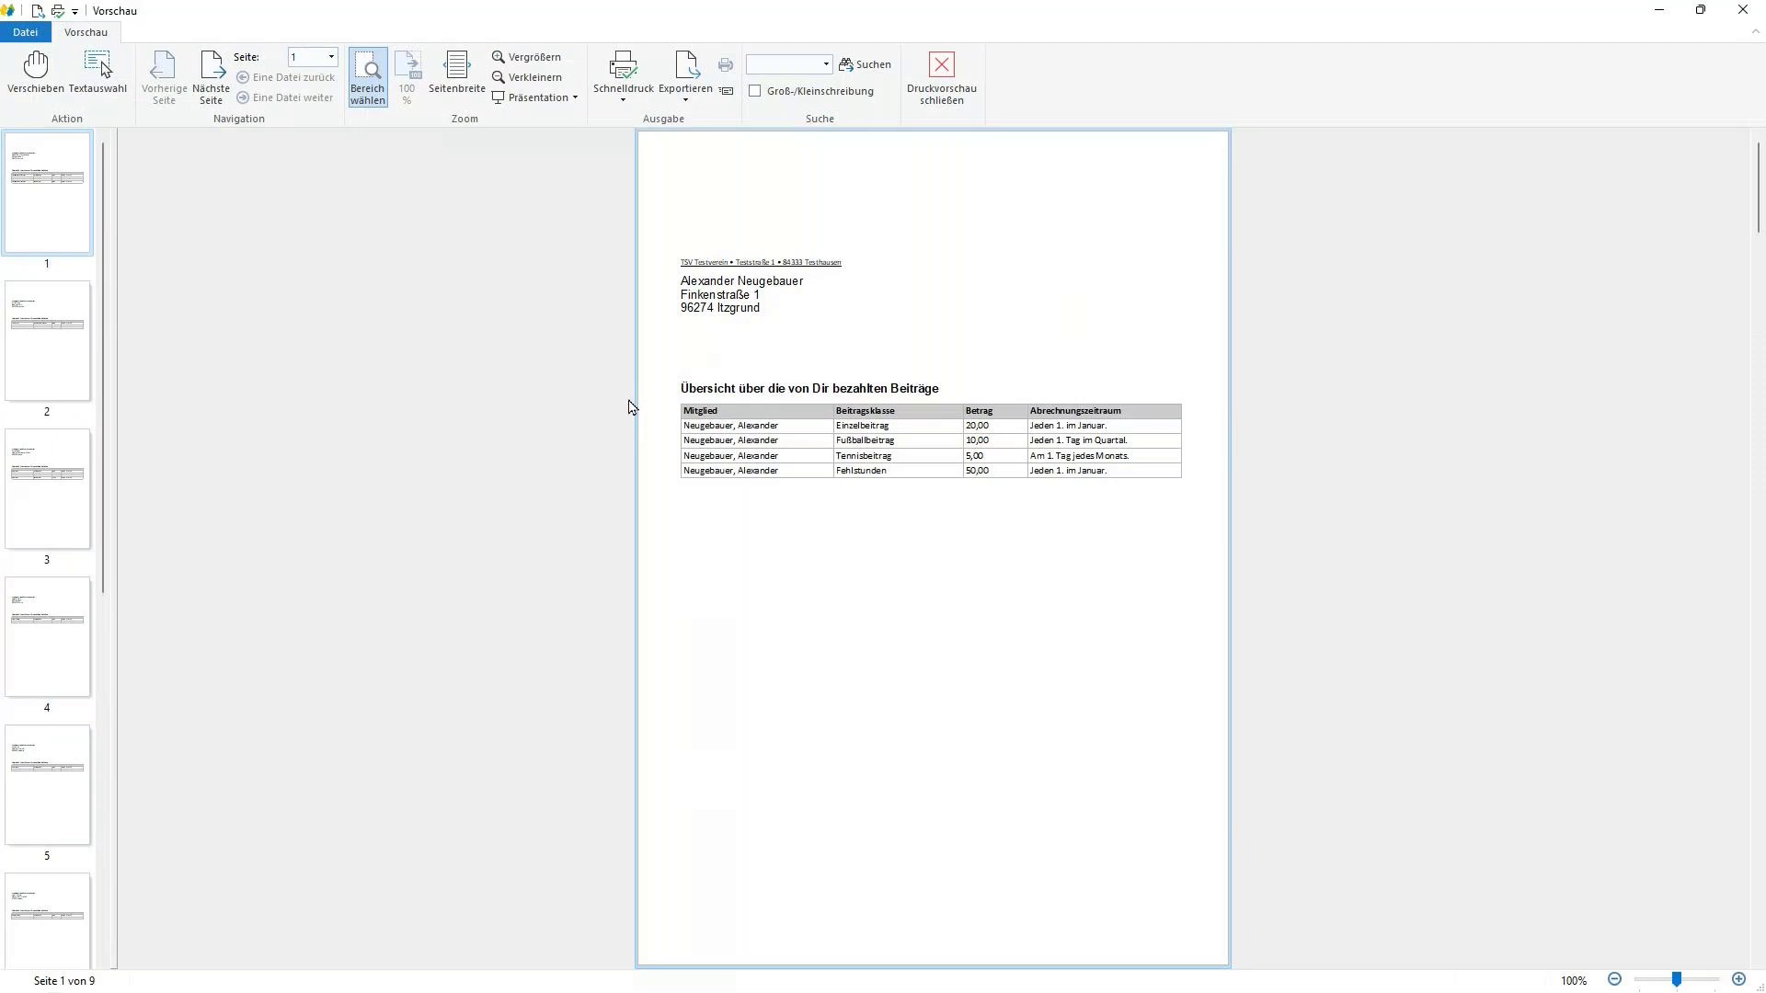
{"action": "key", "text": "Page_Down"}
{"action": "key", "text": "Page_Down"}
{"action": "key", "text": "Page_Down"}
{"action": "key", "text": "Page_Down"}
{"action": "key", "text": "Page_Down"}
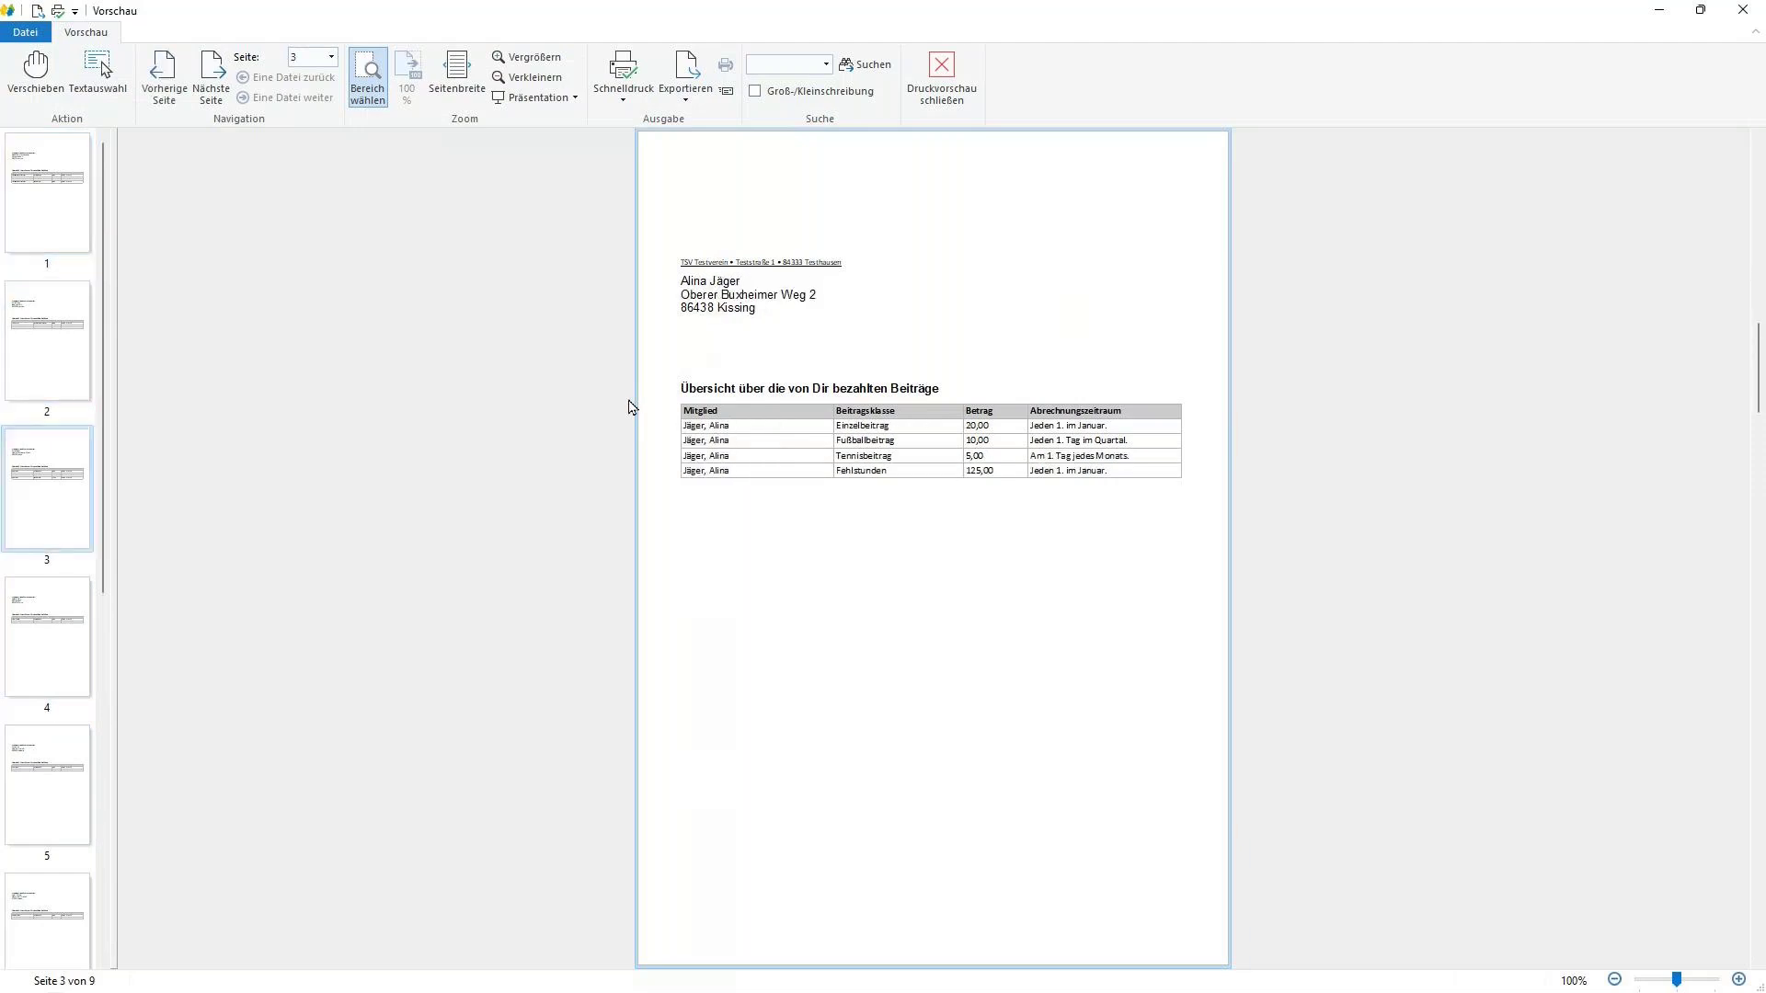
{"action": "key", "text": "Page_Down"}
{"action": "key", "text": "Page_Down"}
{"action": "key", "text": "Page_Up"}
{"action": "key", "text": "Page_Down"}
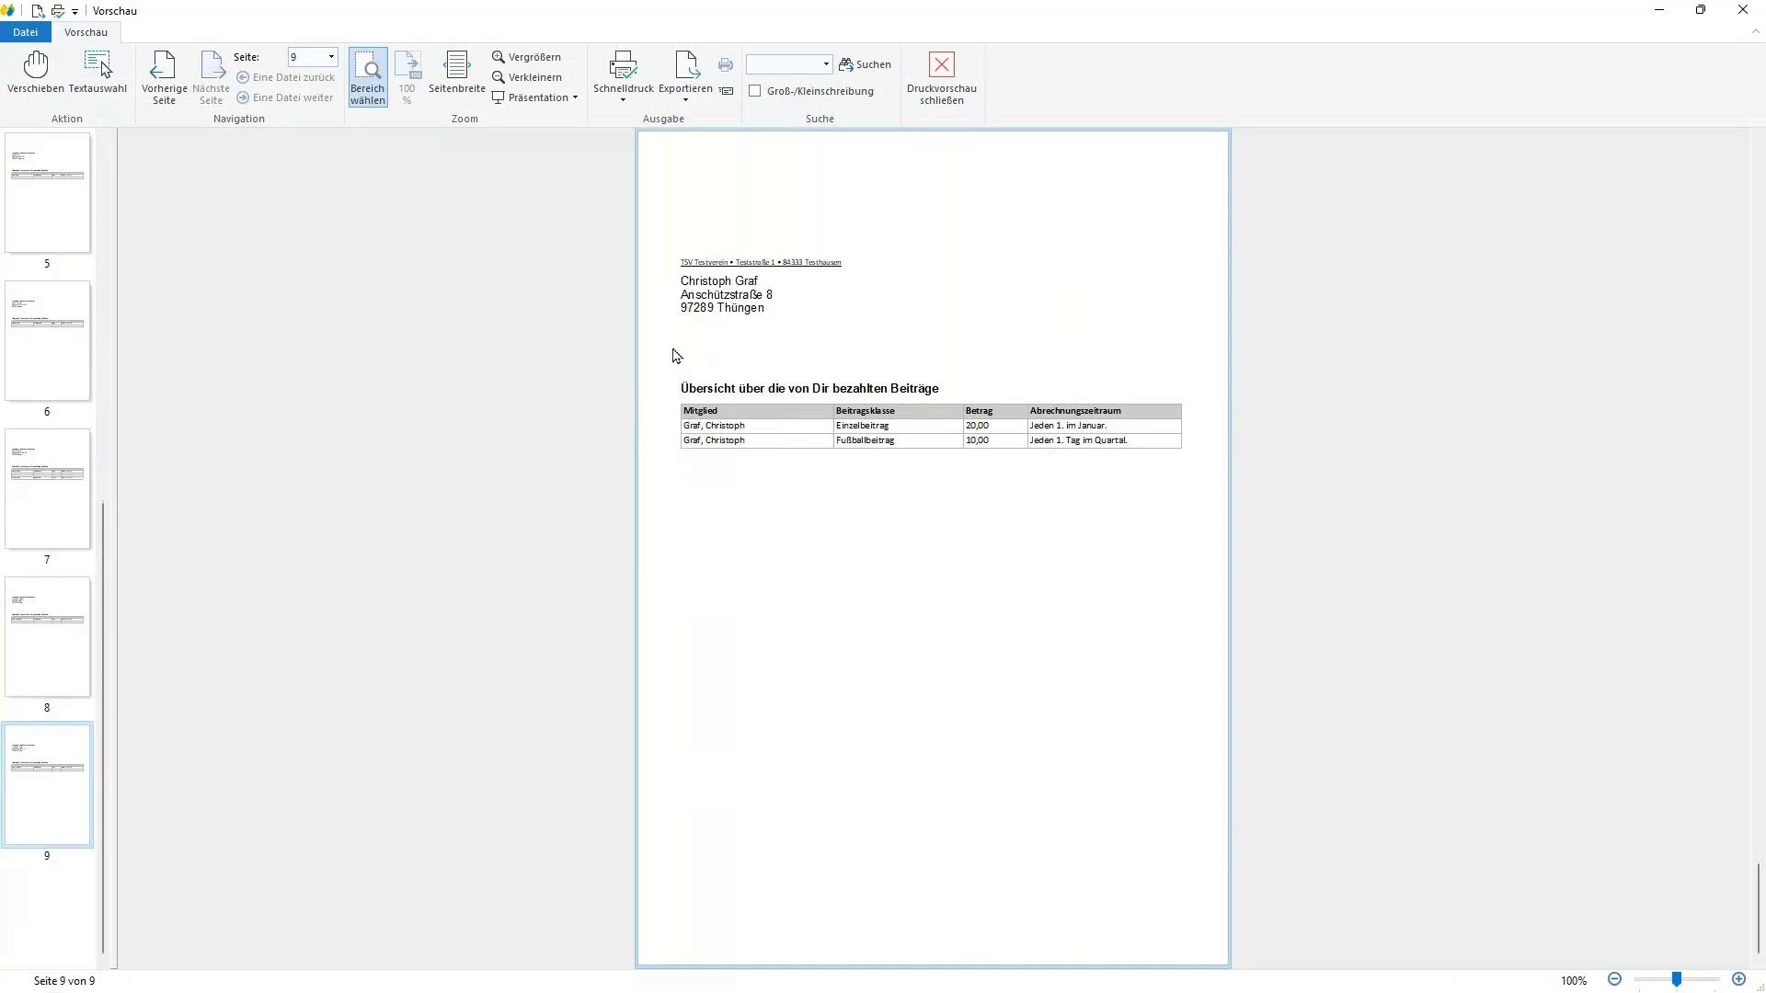
{"action": "left_click", "coordinate": [942, 72]}
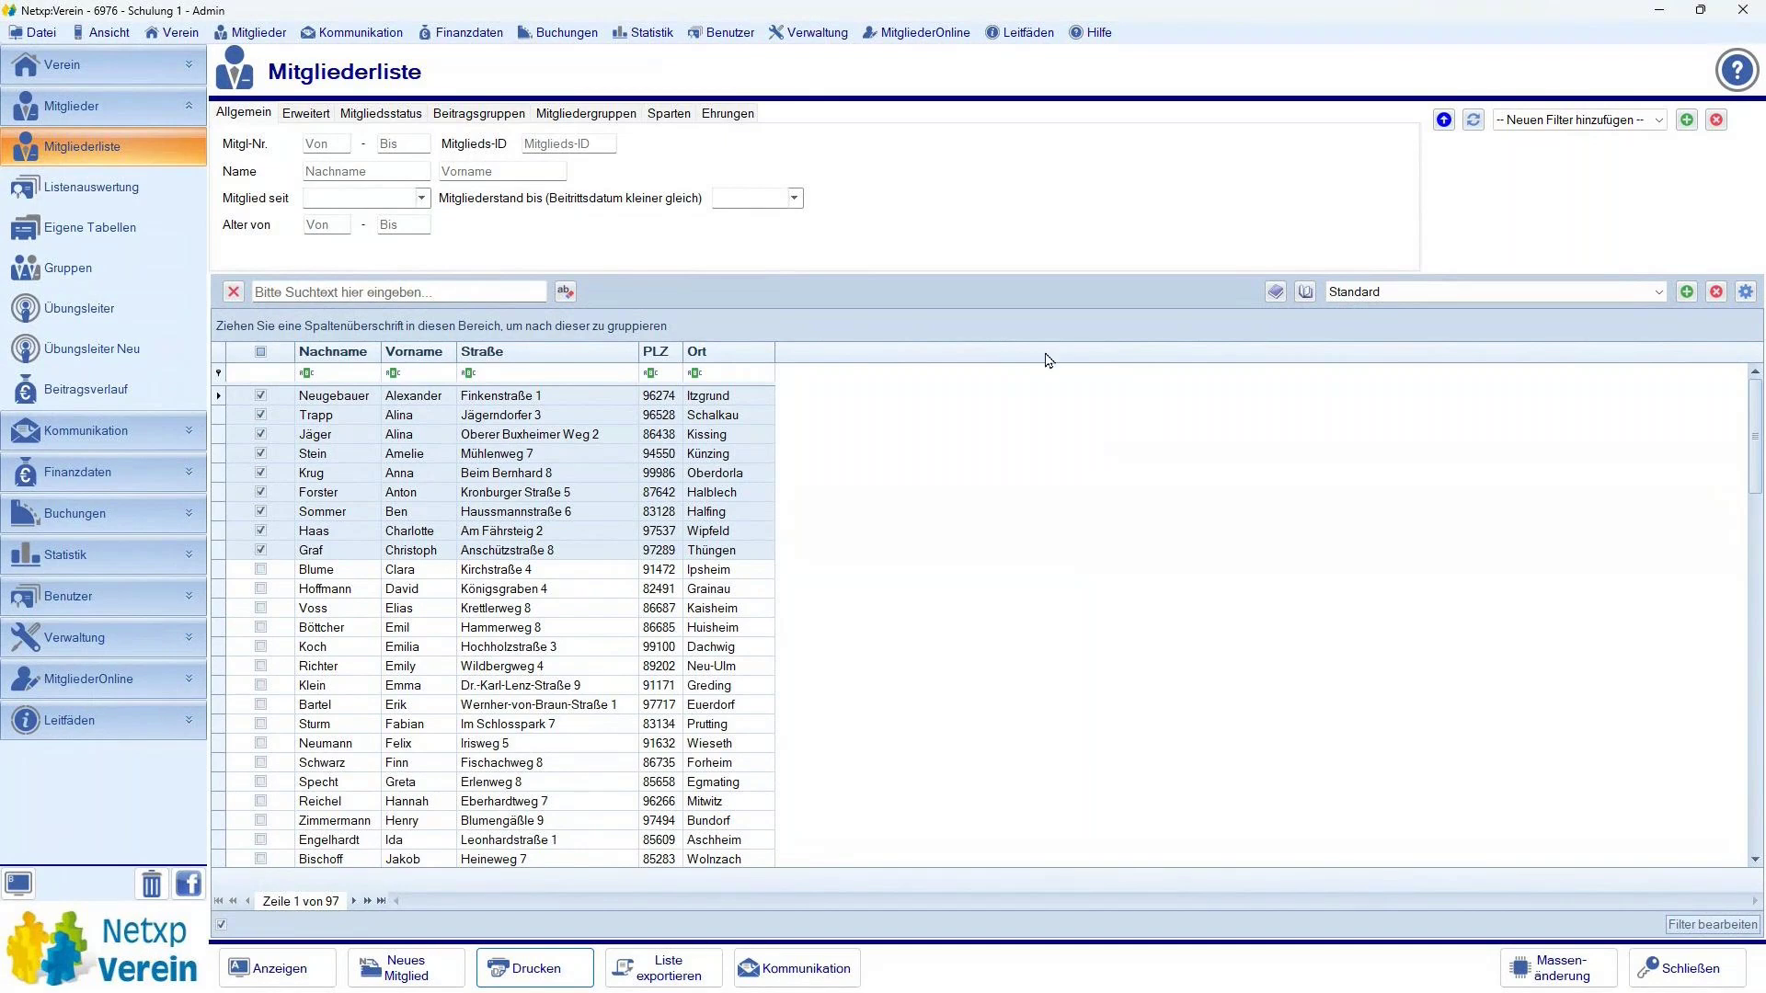
- Open the template Seminar 21.12.2023 from the Vorlagen for editing and show the insertable objects
{"action": "left_click", "coordinate": [432, 40]}
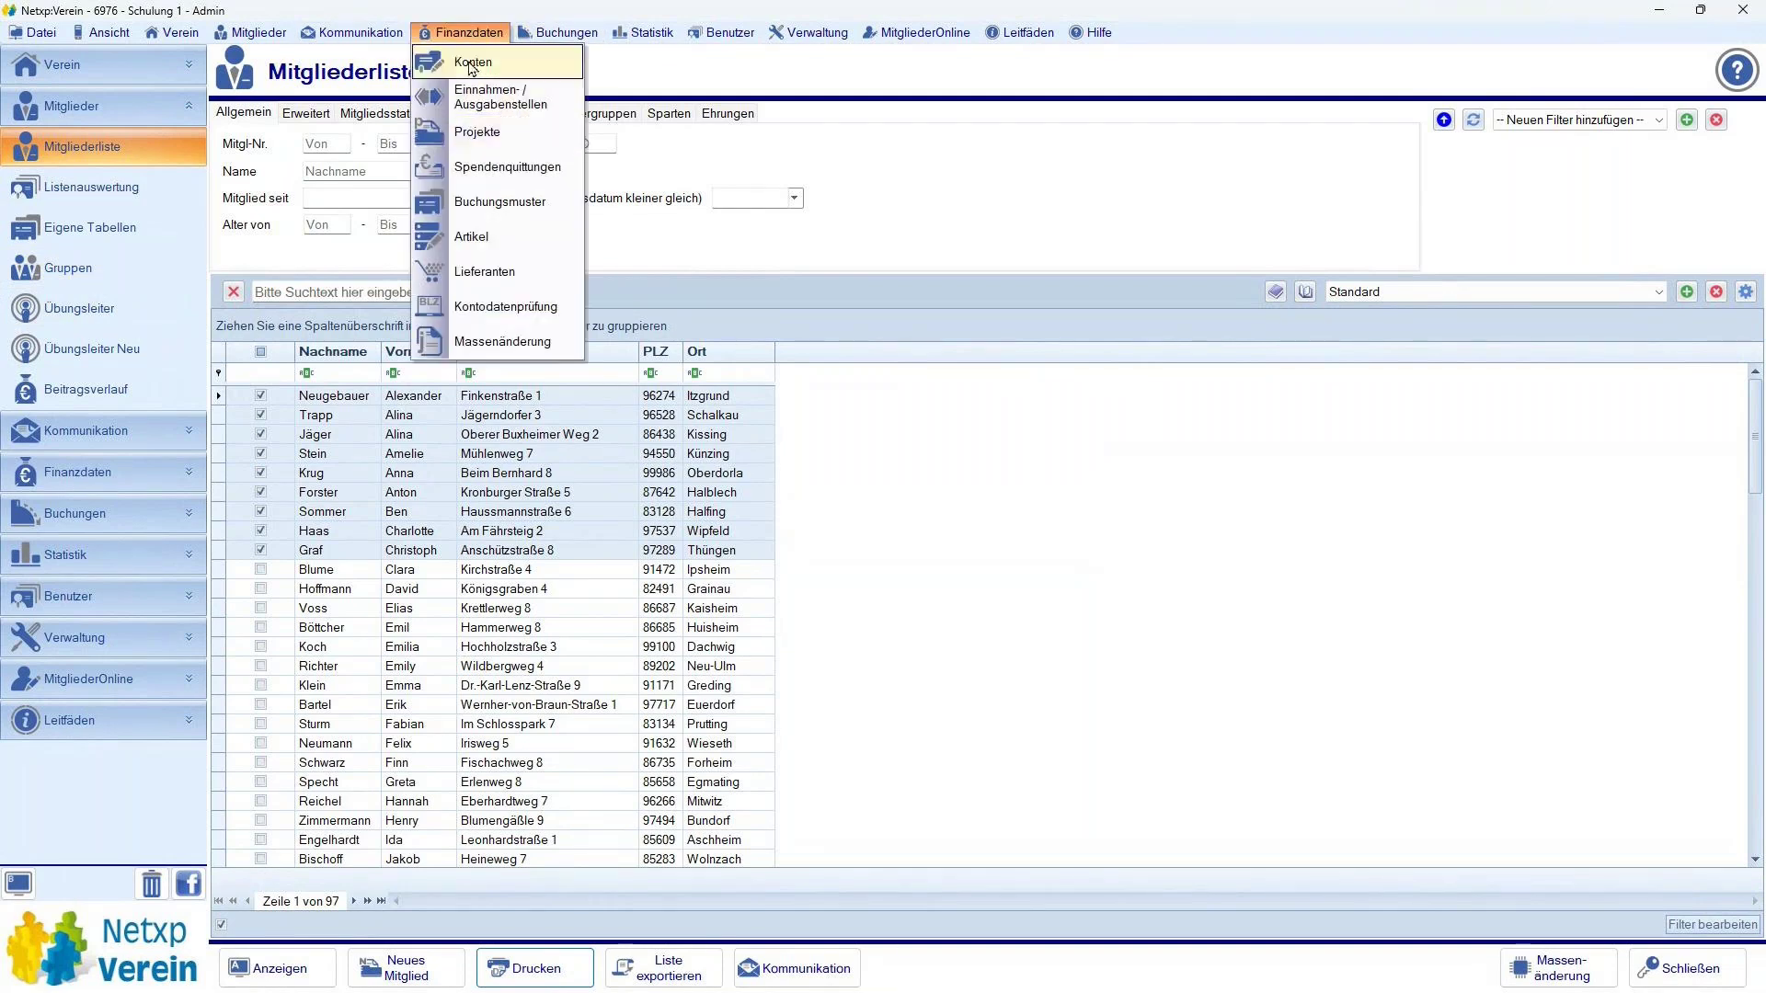
{"action": "left_click", "coordinate": [432, 33]}
{"action": "left_click", "coordinate": [354, 32]}
{"action": "left_click", "coordinate": [361, 167]}
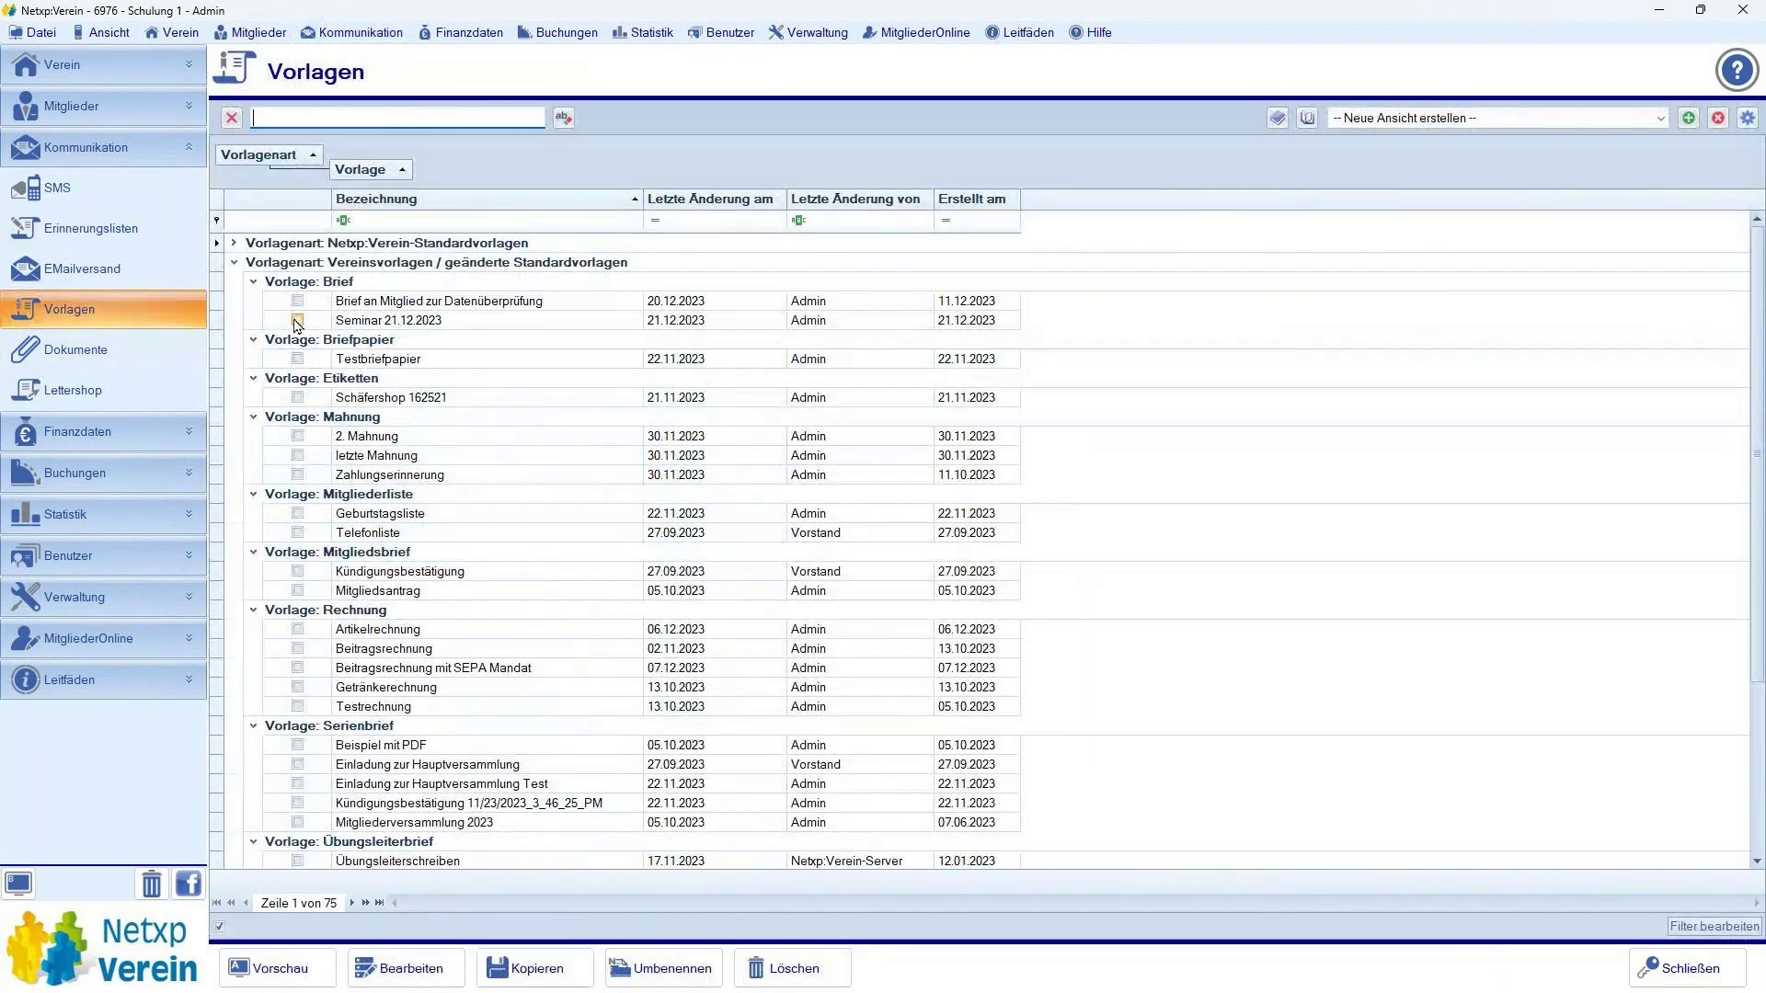
{"action": "left_click", "coordinate": [387, 320]}
{"action": "left_click", "coordinate": [405, 968]}
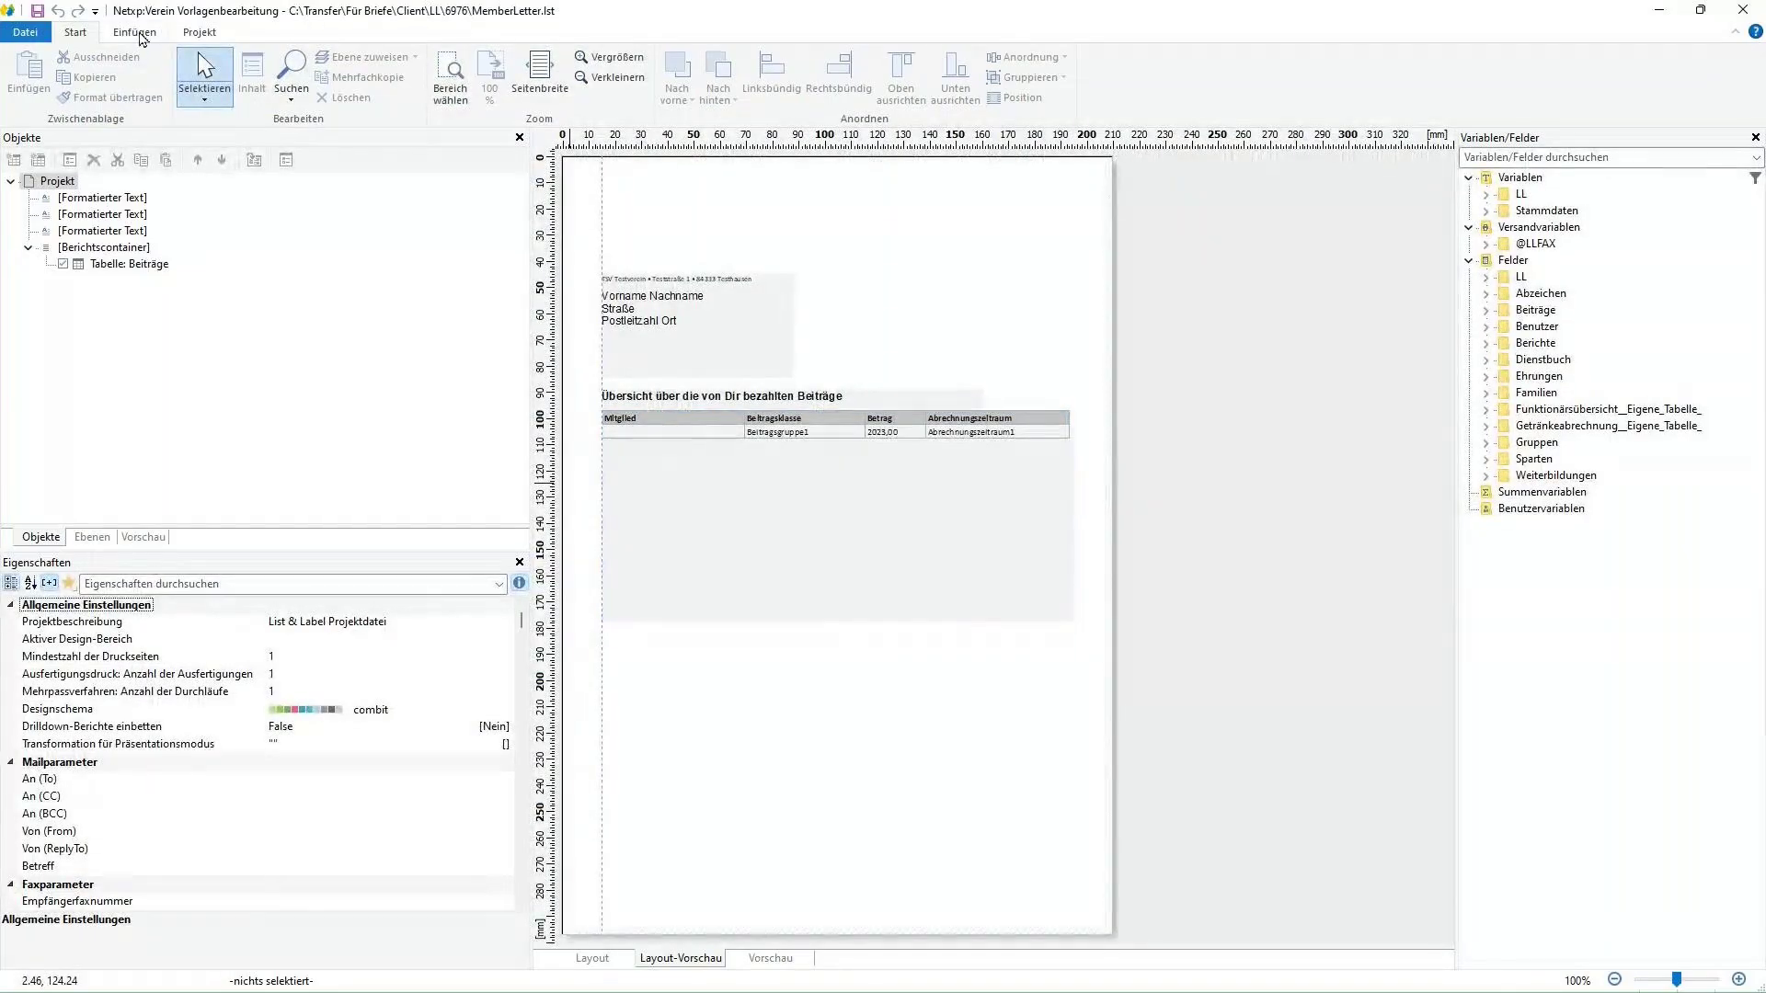
{"action": "left_click", "coordinate": [139, 34]}
{"action": "left_click", "coordinate": [610, 78]}
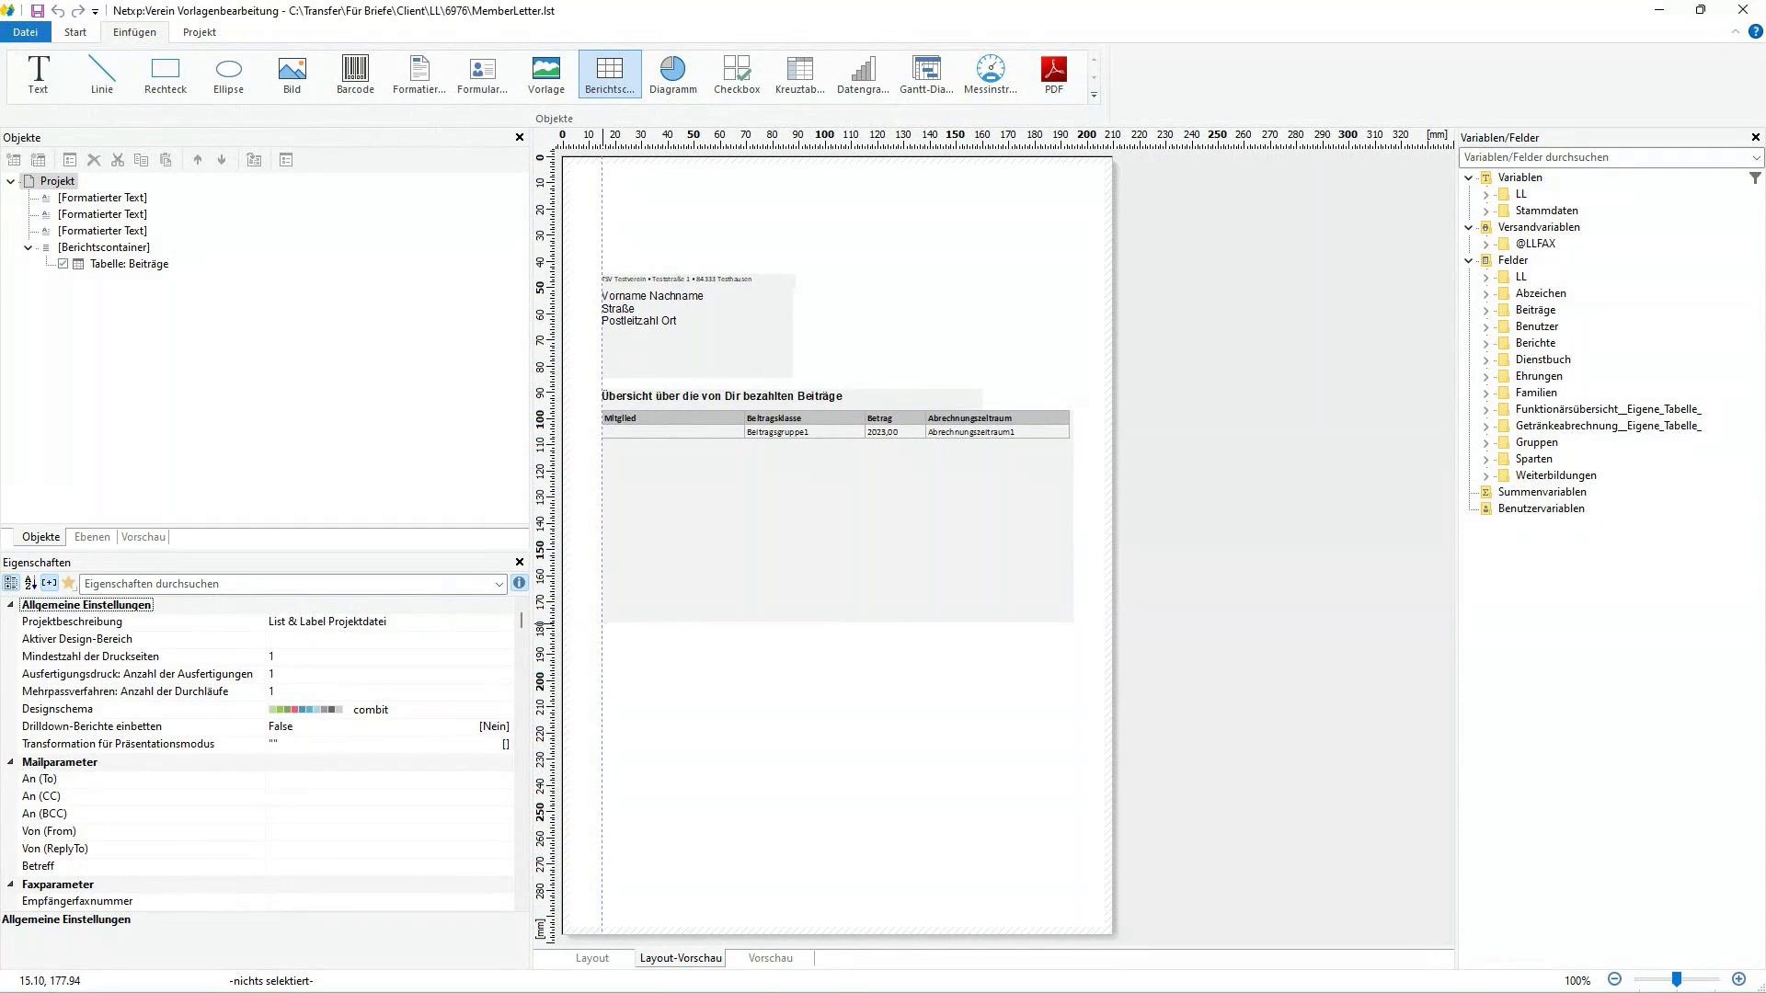
{"action": "left_click_drag", "start_coordinate": [601, 623], "coordinate": [1064, 799]}
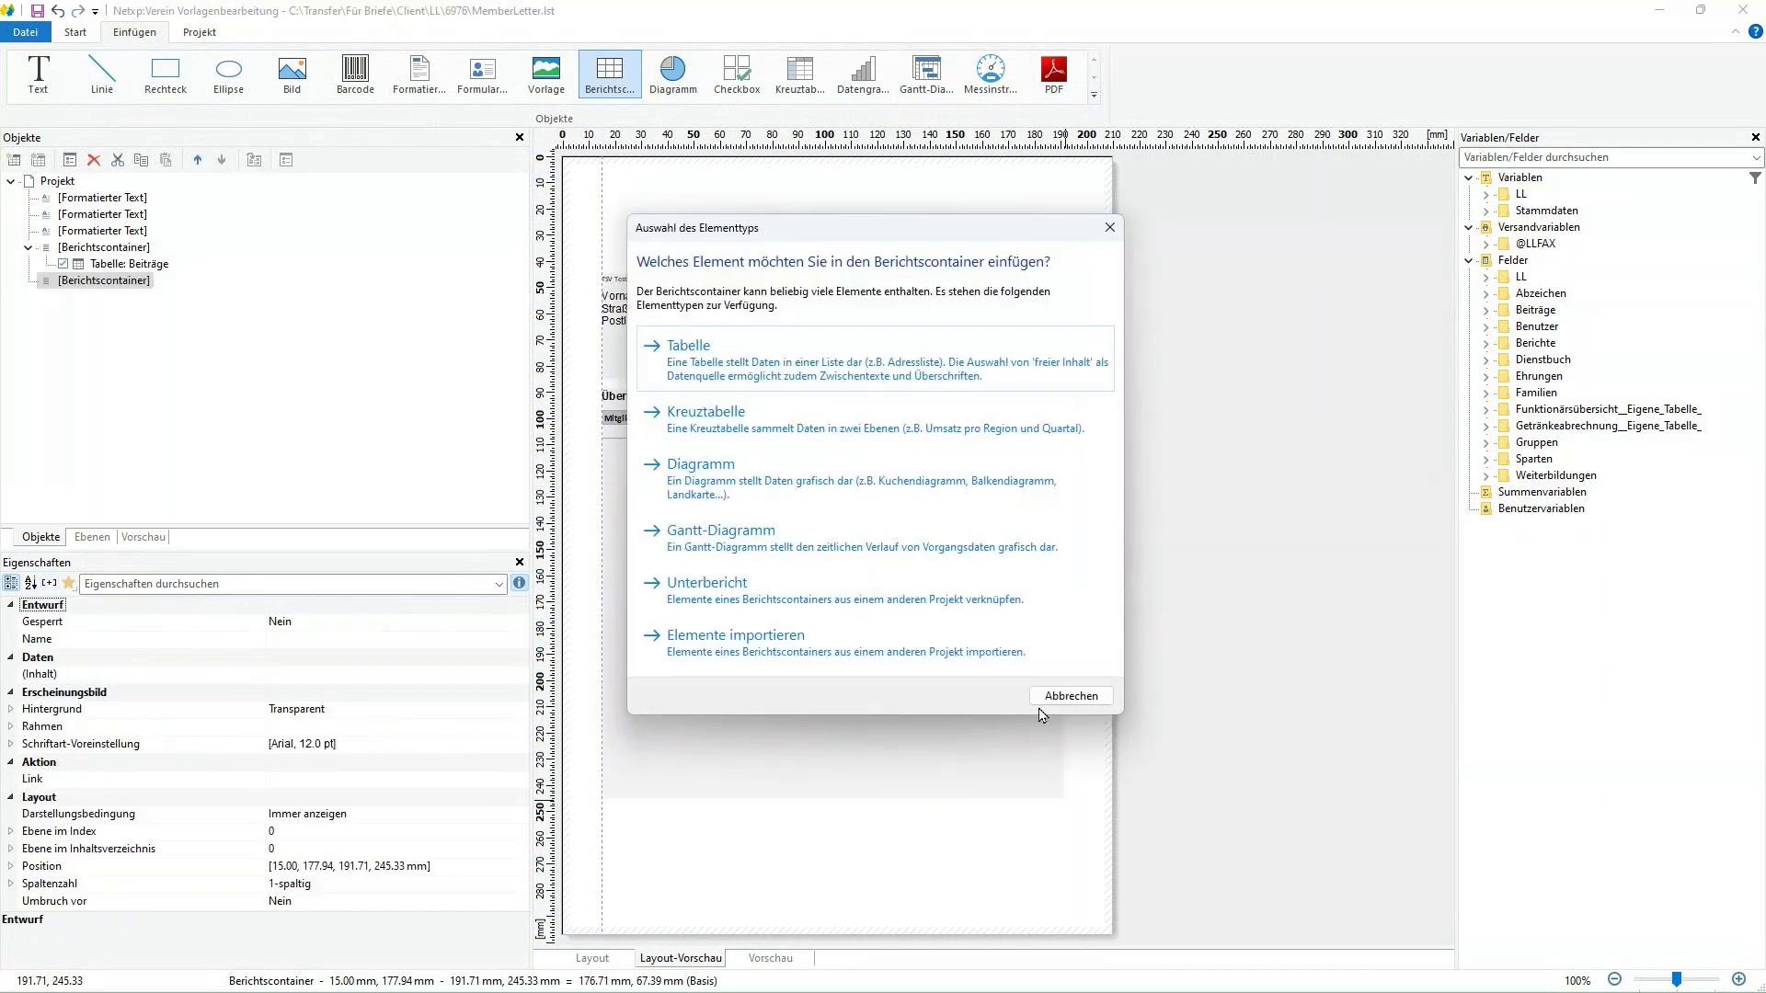
{"action": "left_click", "coordinate": [1043, 701]}
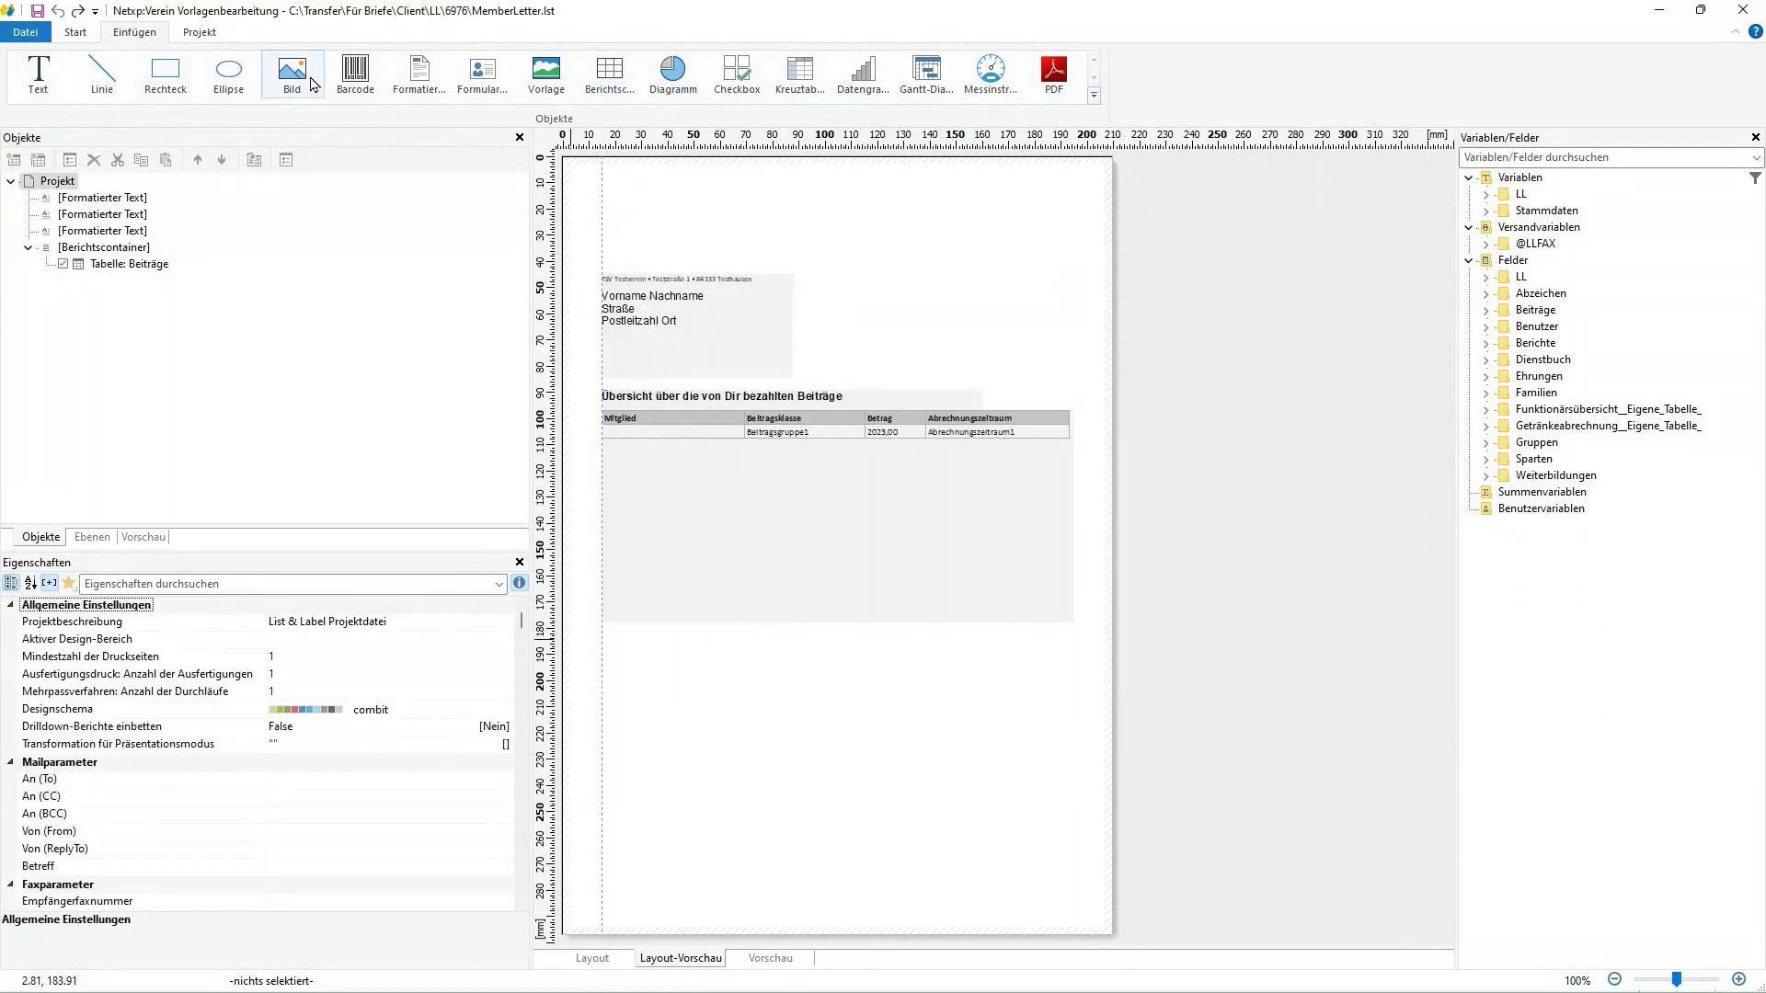
- Add a Formatierter Text object about 181 by 12 mm directly below the contributions table, with the font set to Calibri 11 pt
{"action": "left_click", "coordinate": [419, 73]}
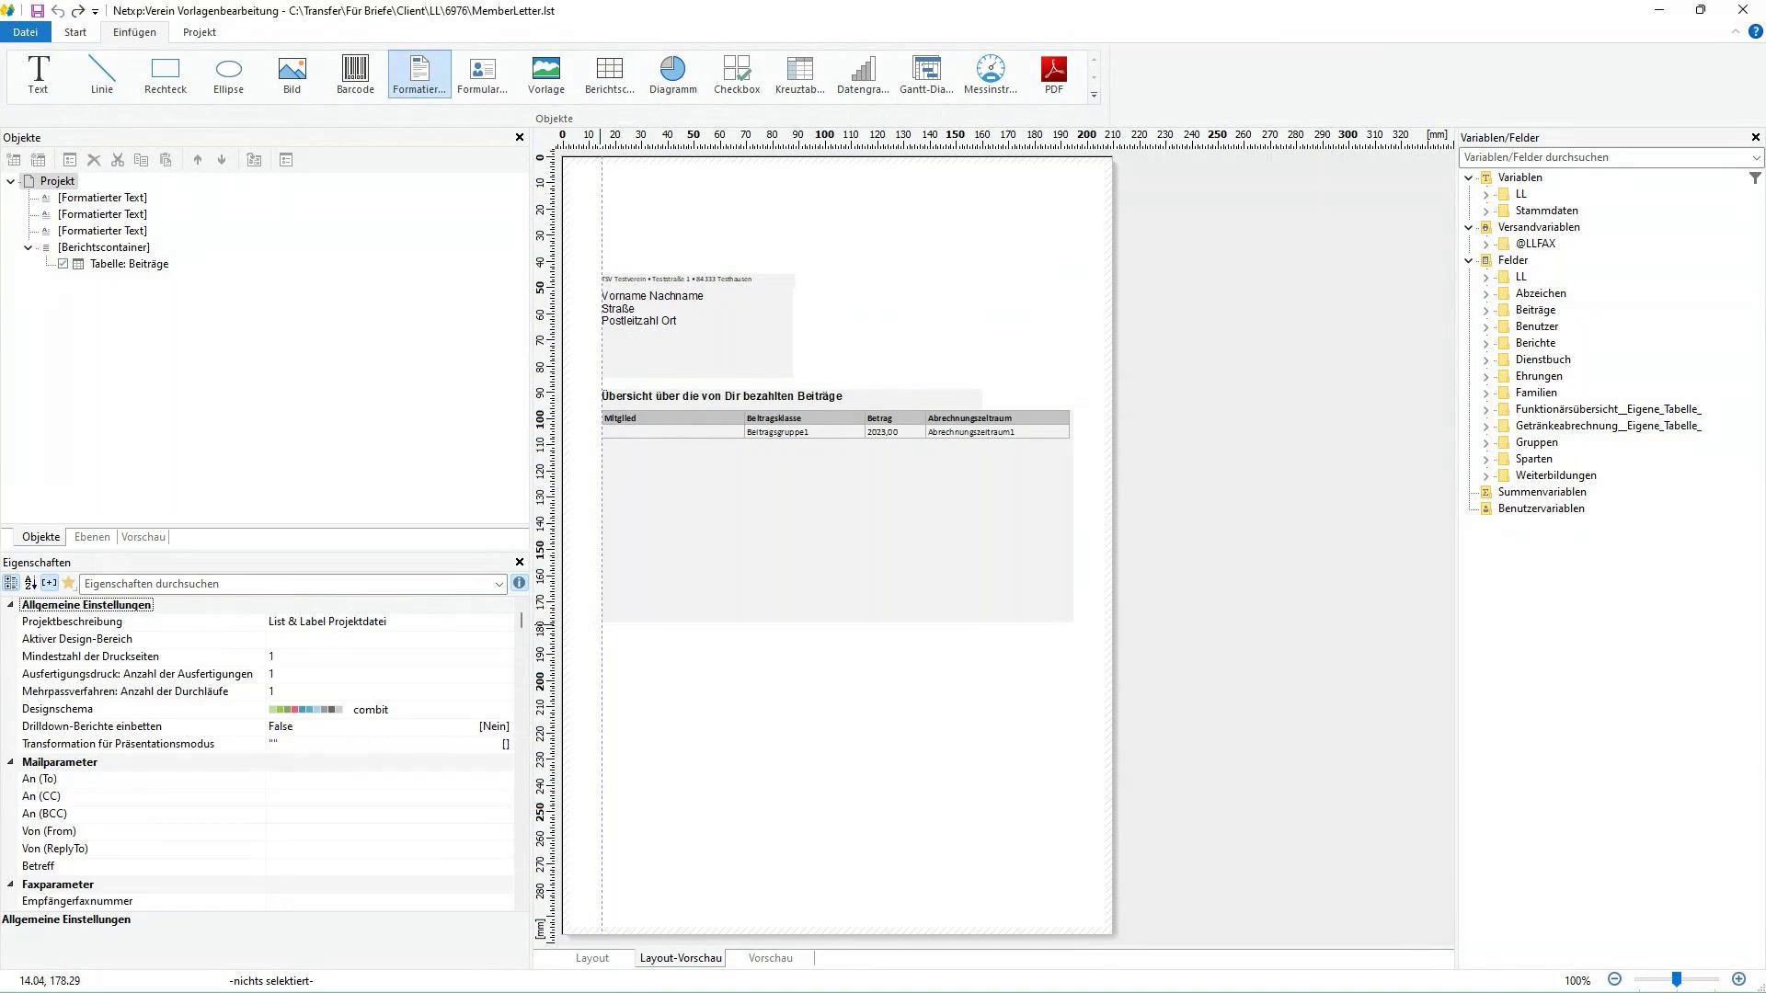
{"action": "left_click_drag", "start_coordinate": [603, 624], "coordinate": [1069, 655]}
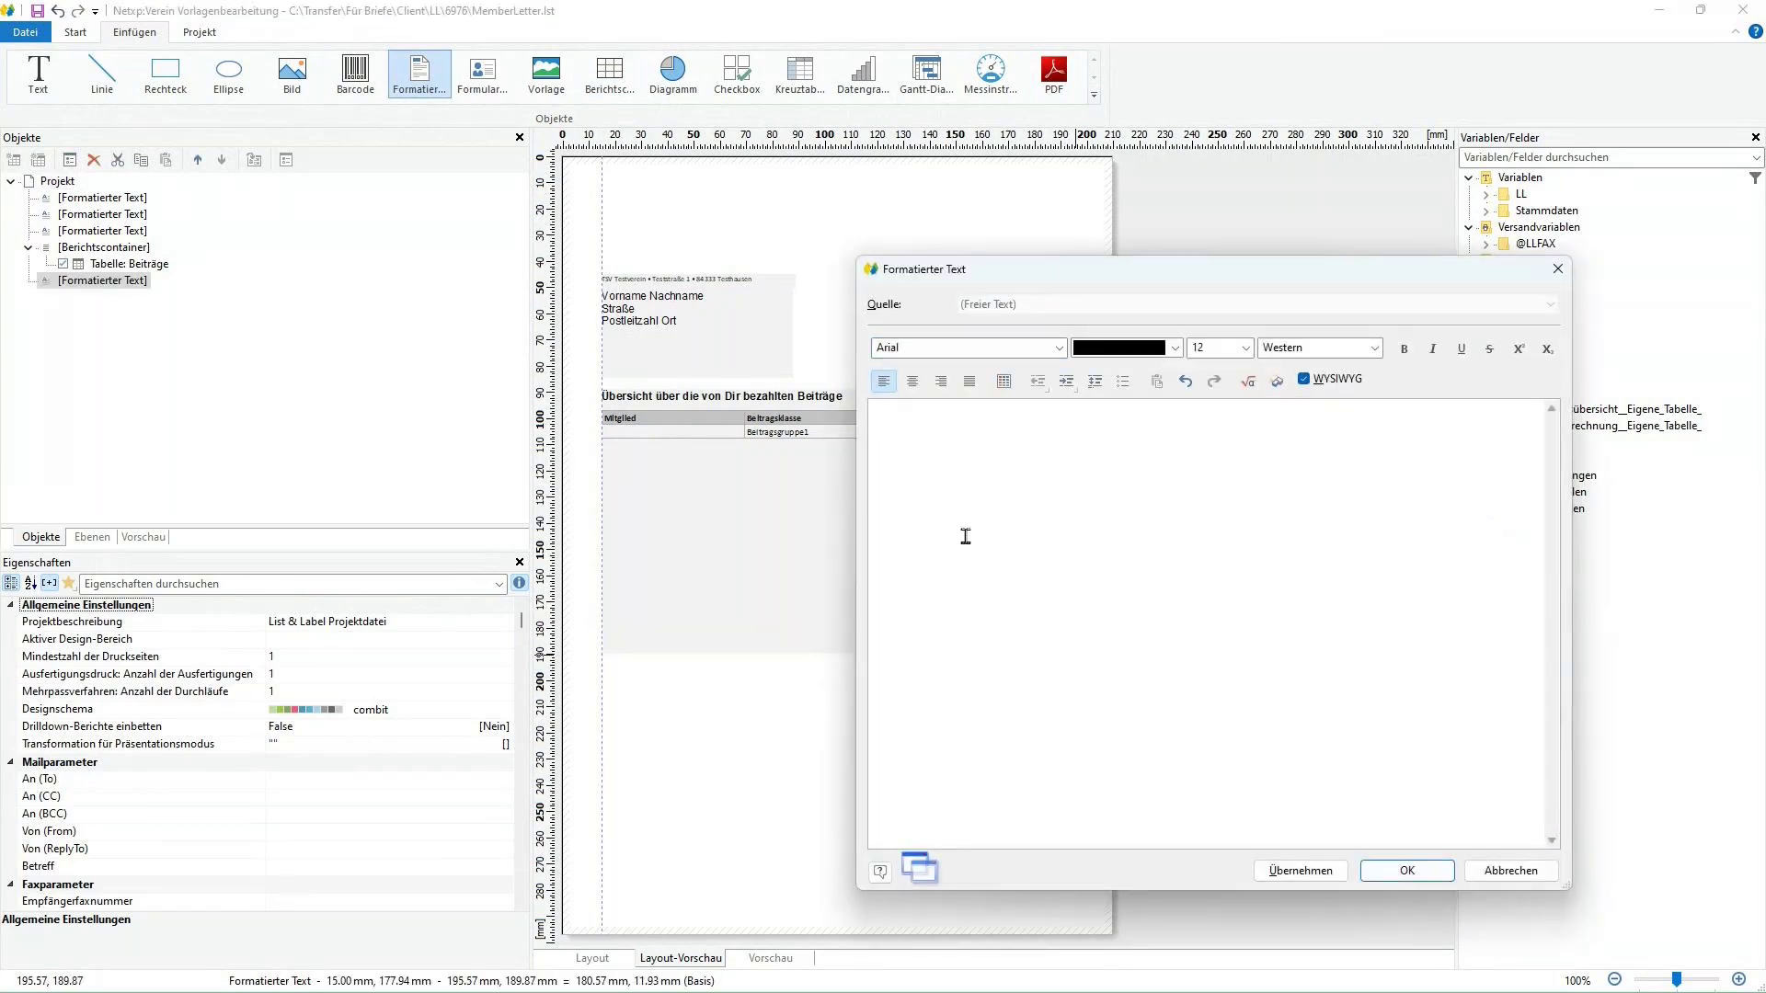
{"action": "left_click", "coordinate": [990, 353]}
{"action": "type", "text": "c"}
{"action": "left_click", "coordinate": [1210, 347]}
{"action": "type", "text": "11"}
- Enter "Deine Abteilungen" as the new text object's content, make it bold and accept it
{"action": "left_click", "coordinate": [1131, 460]}
{"action": "type", "text": "DSeine Ab"}
{"action": "left_click", "coordinate": [890, 409]}
{"action": "key", "text": "BackSpace"}
{"action": "key", "text": "ctrl+a"}
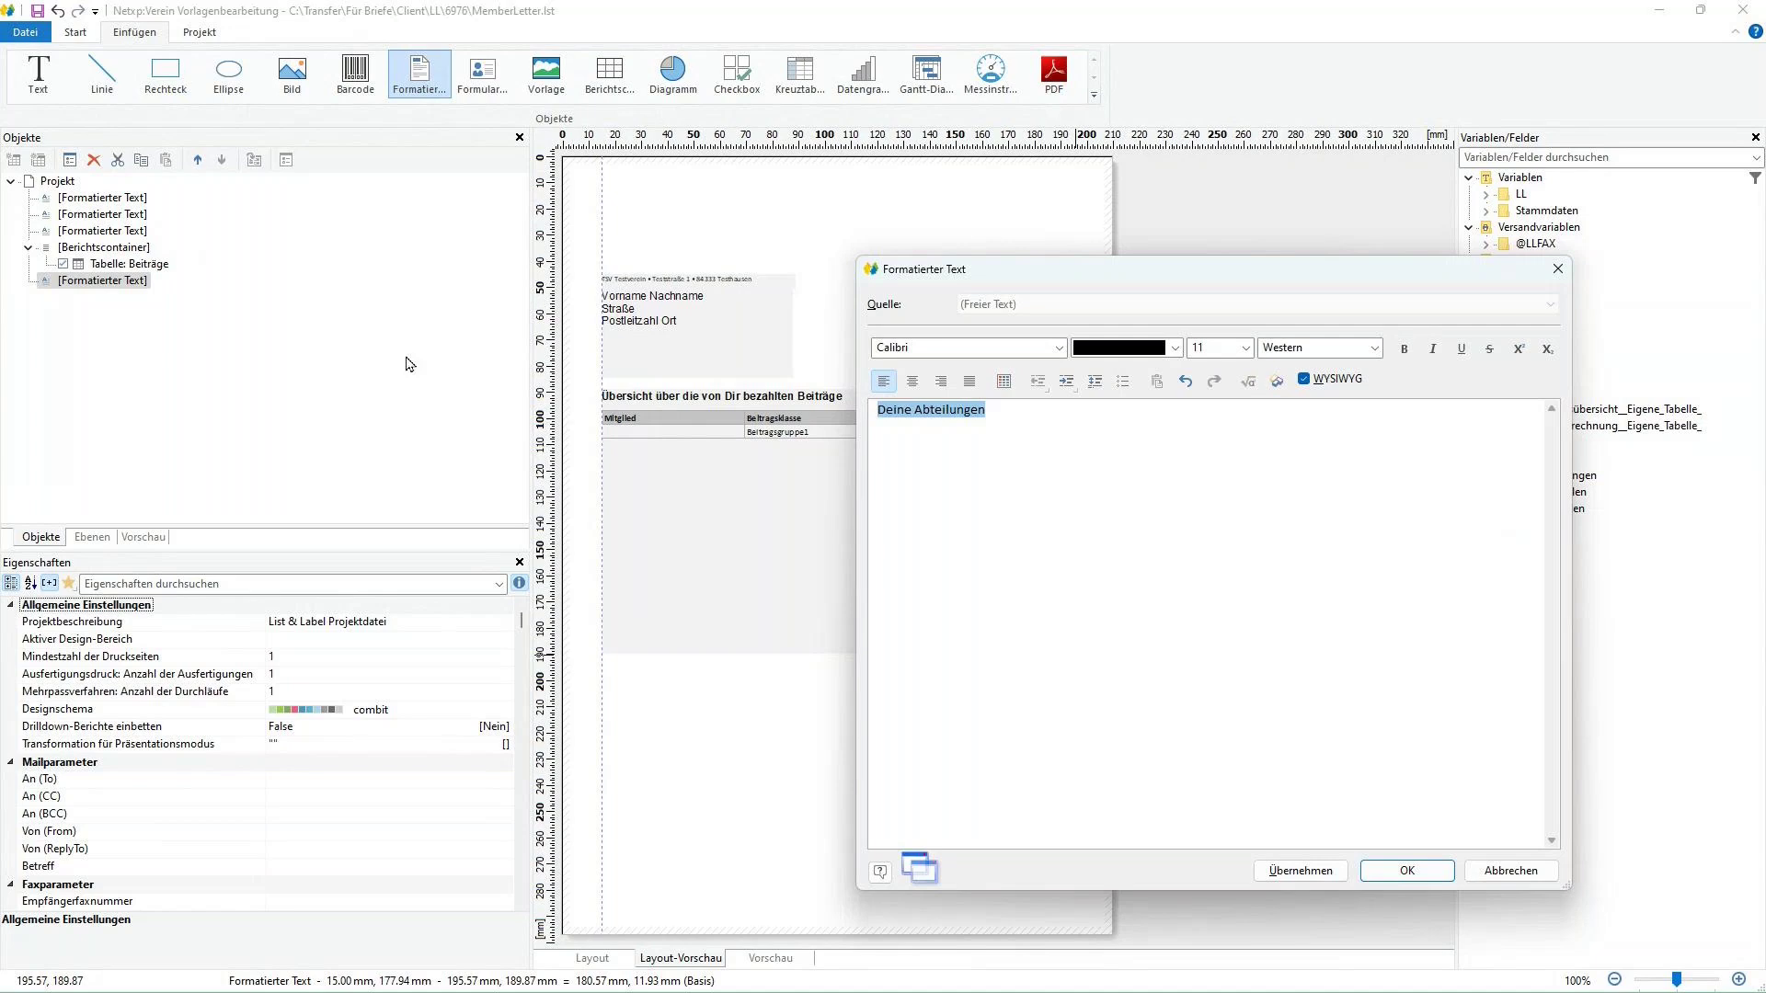
{"action": "left_click", "coordinate": [1402, 351]}
{"action": "left_click", "coordinate": [1375, 874]}
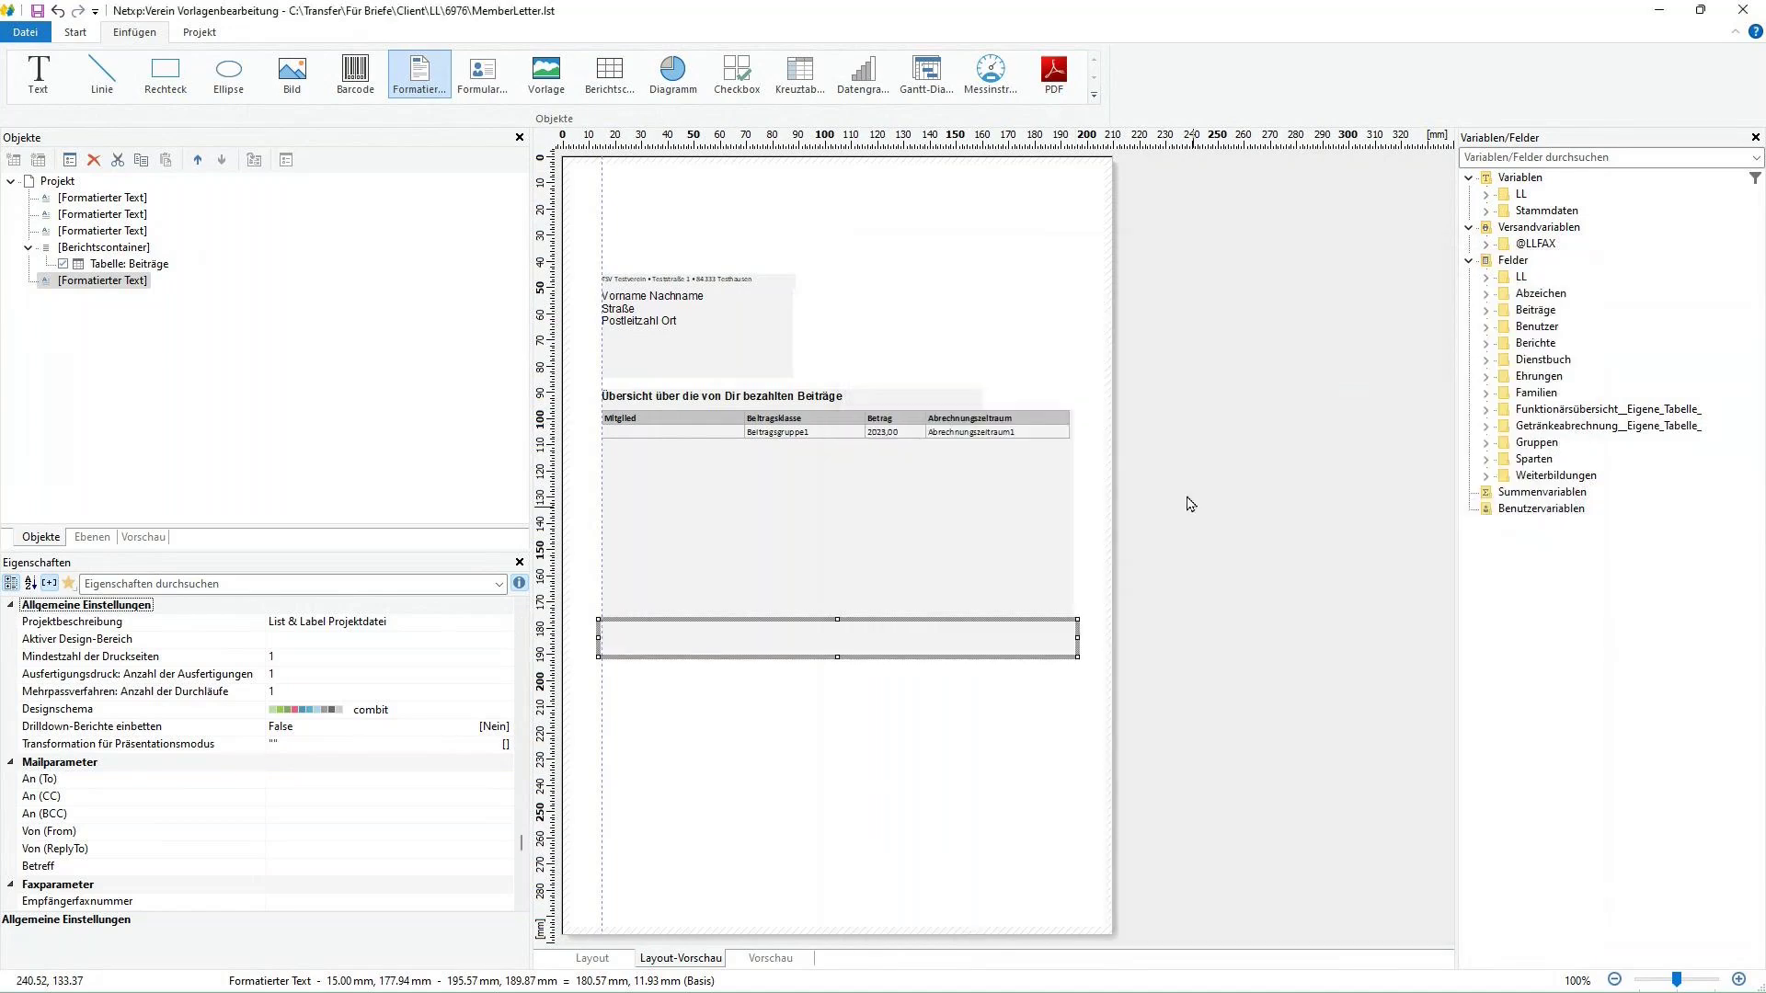
{"action": "left_click", "coordinate": [872, 728]}
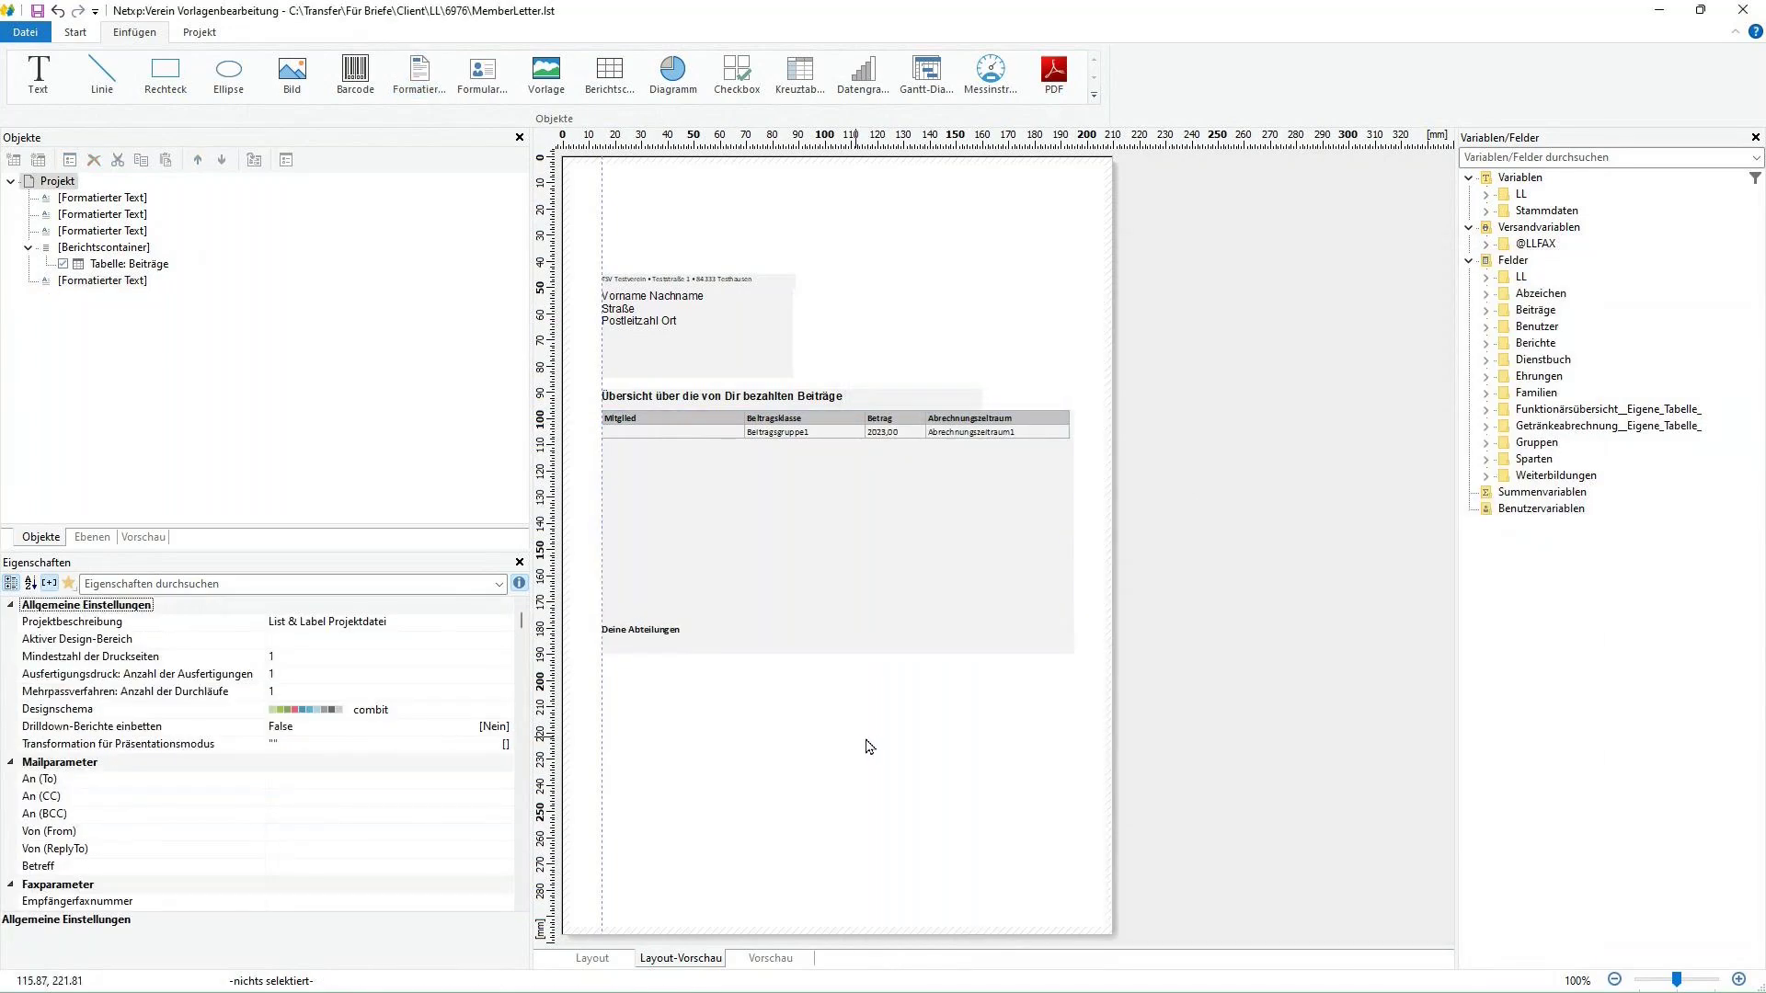
- Set the font of the heading "Übersicht über die von Dir bezahlten Beiträge" to Calibri and accept it
{"action": "double_click", "coordinate": [705, 407]}
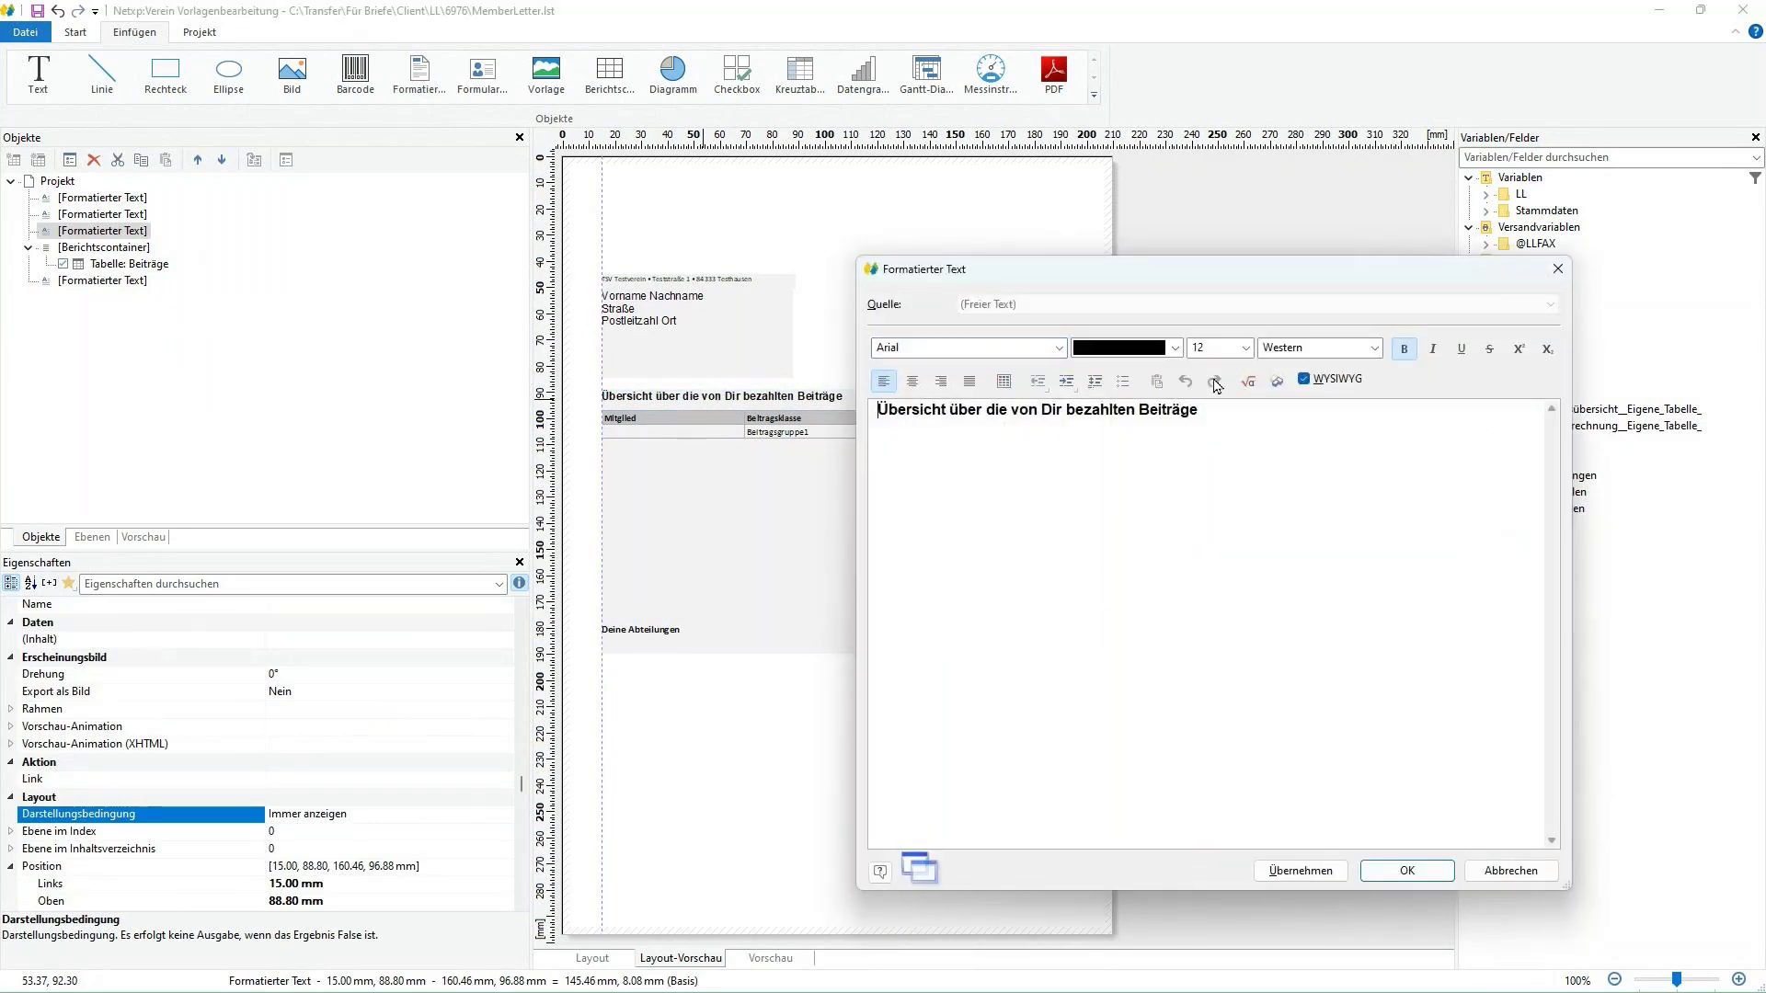
{"action": "left_click", "coordinate": [1558, 269]}
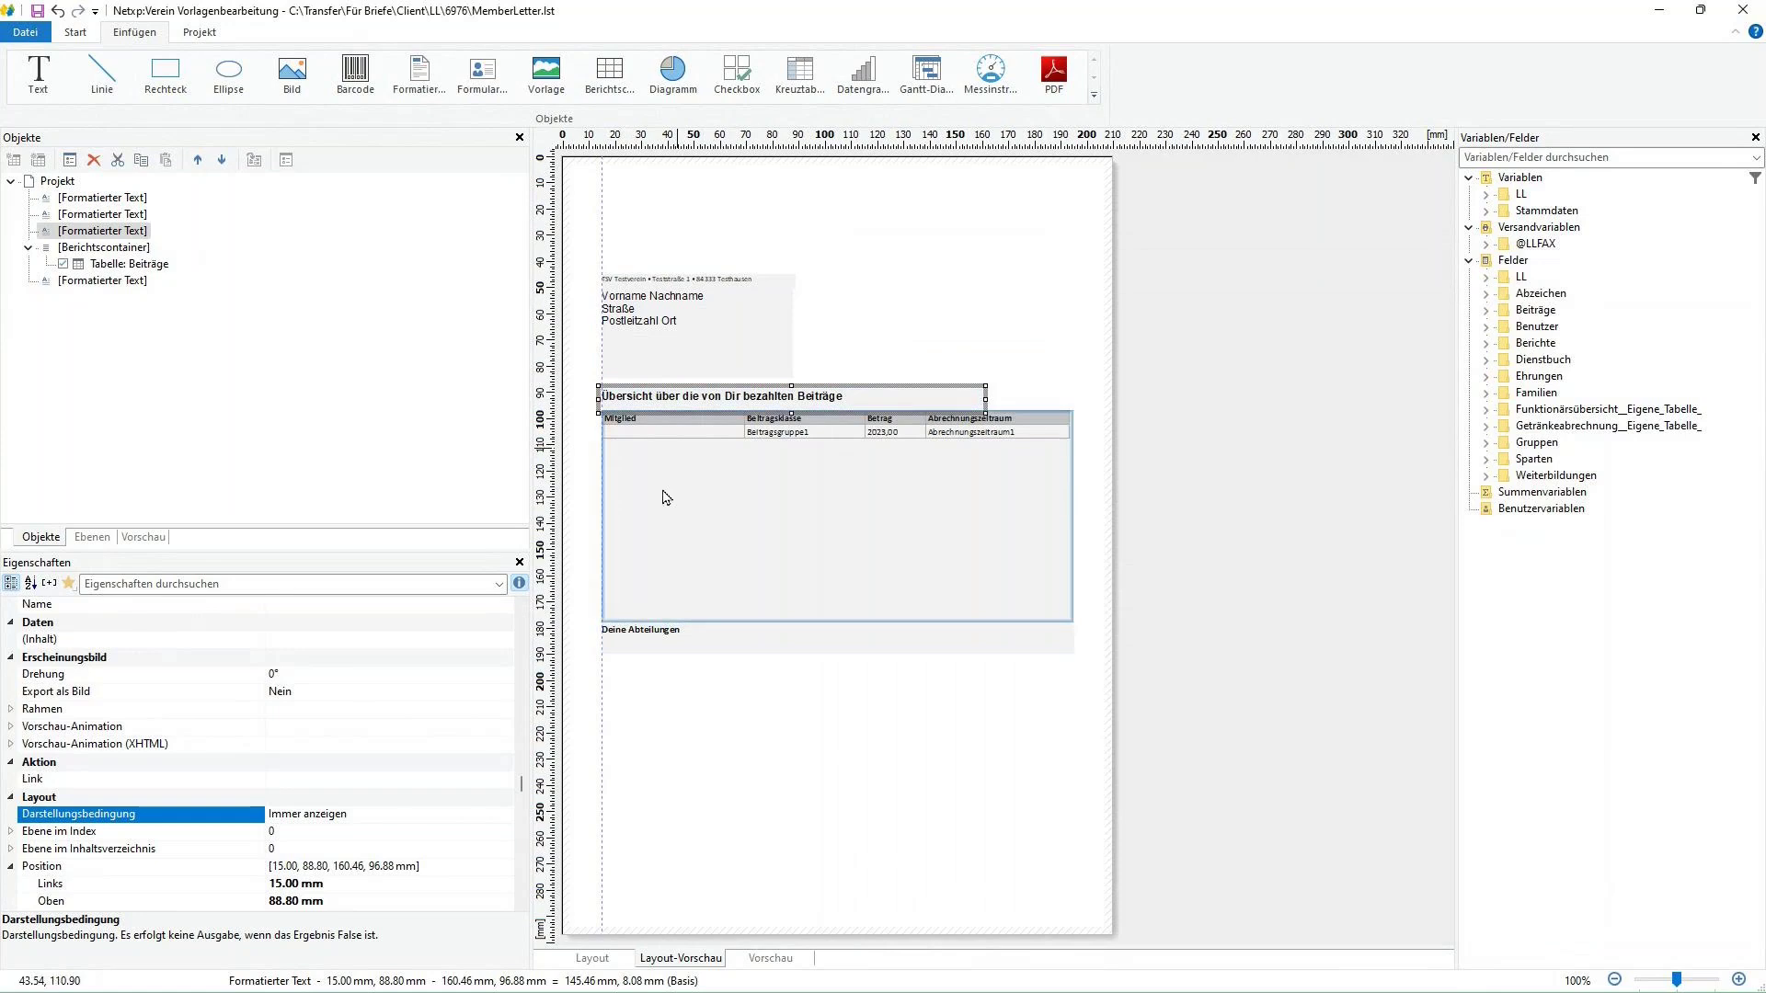
{"action": "double_click", "coordinate": [713, 398]}
{"action": "key", "text": "ctrl+a"}
{"action": "left_click", "coordinate": [918, 347]}
{"action": "type", "text": "calib"}
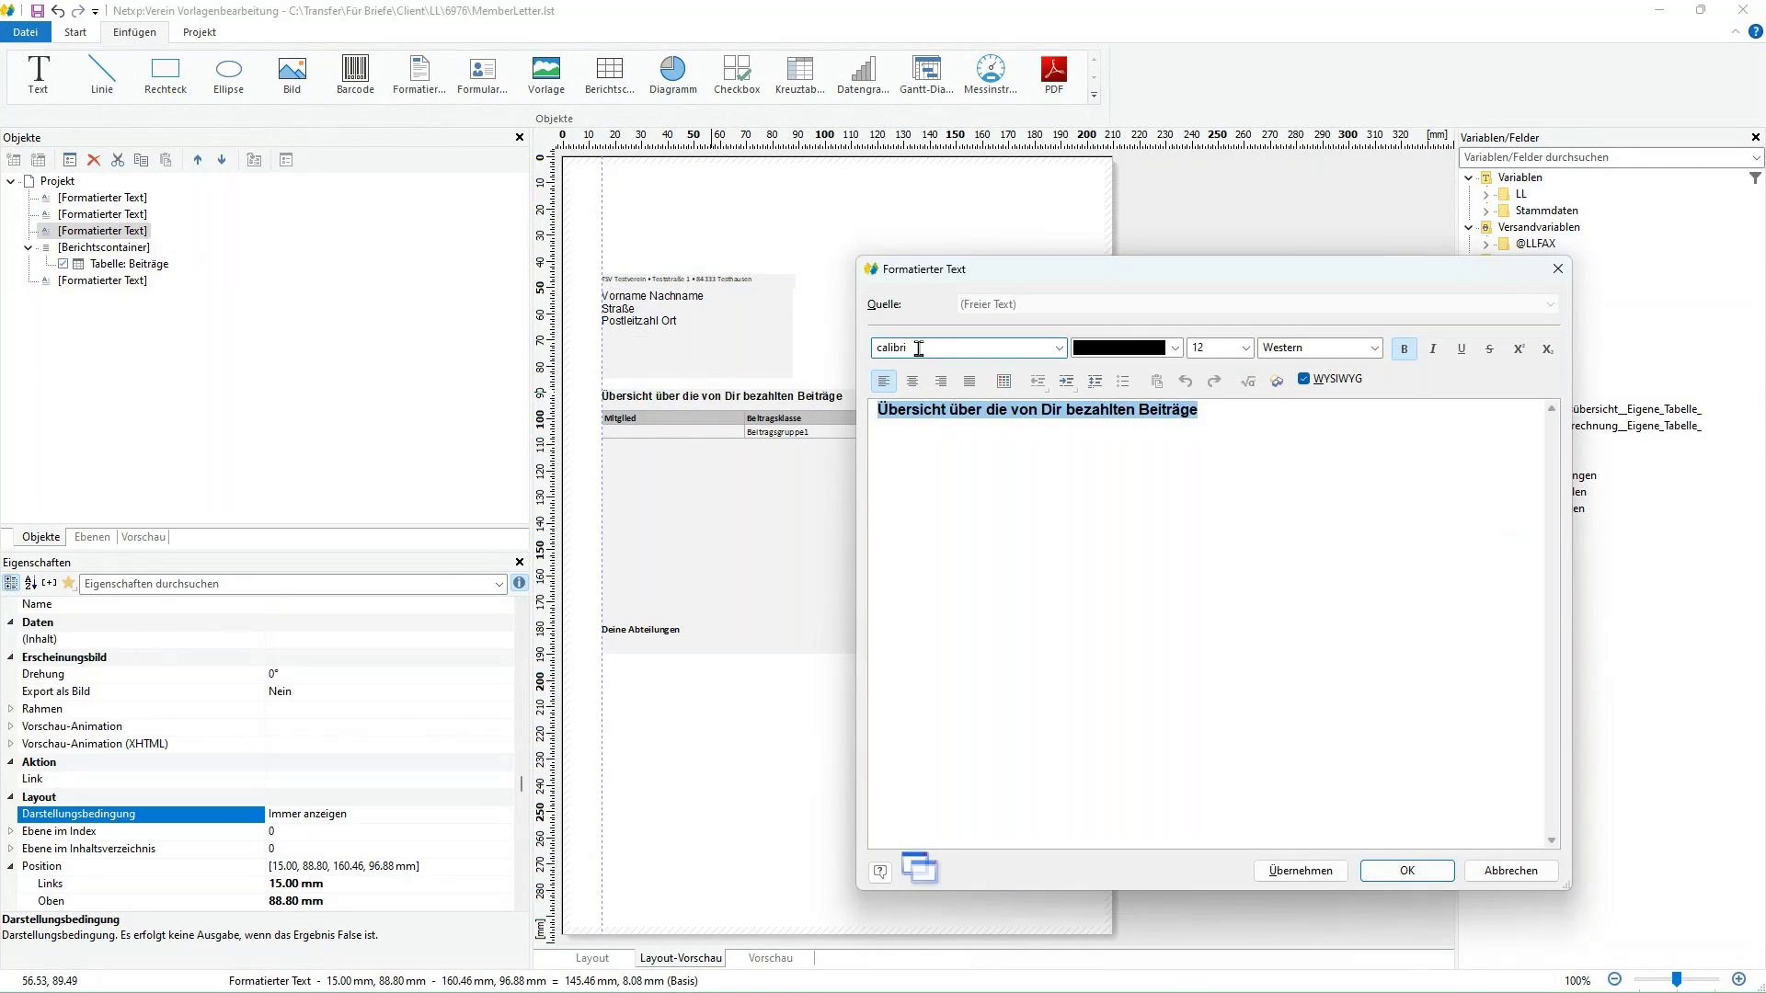
{"action": "type", "text": "ri"}
{"action": "key", "text": "Return"}
- Set the font size of the heading "Deine Abteilungen" to 12 pt and accept it
{"action": "left_click", "coordinate": [718, 642]}
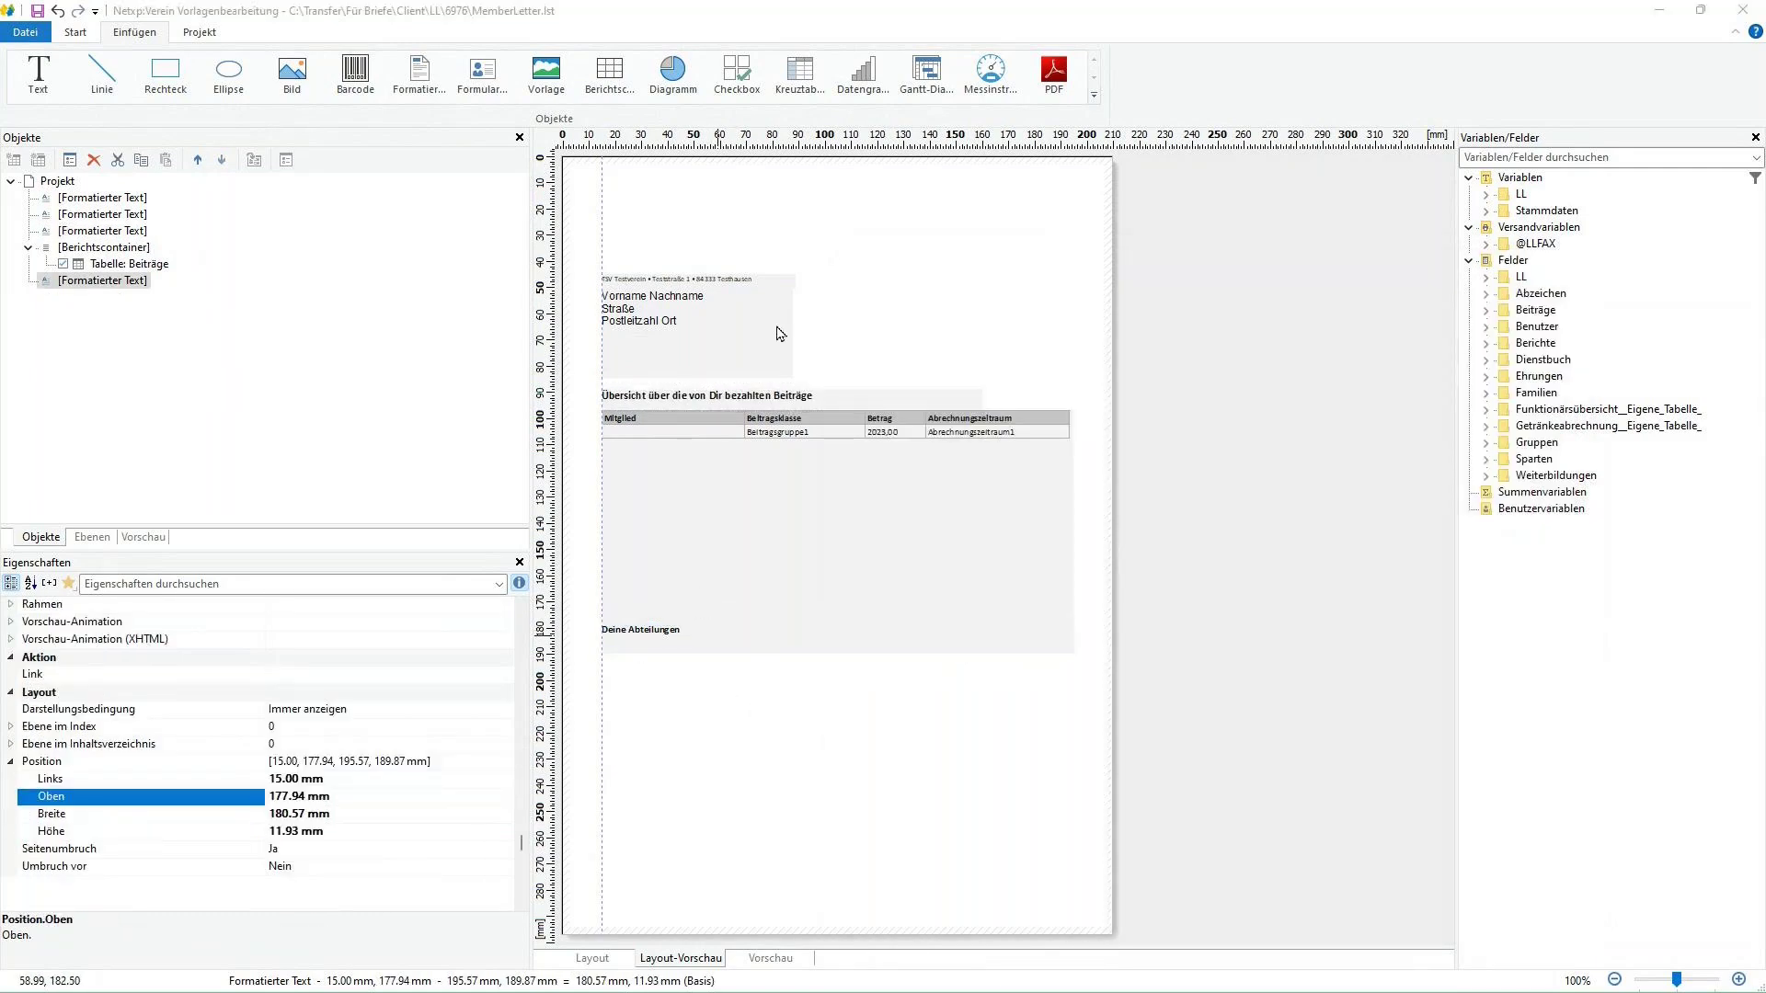
{"action": "key", "text": "Return"}
{"action": "triple_click", "coordinate": [1036, 446]}
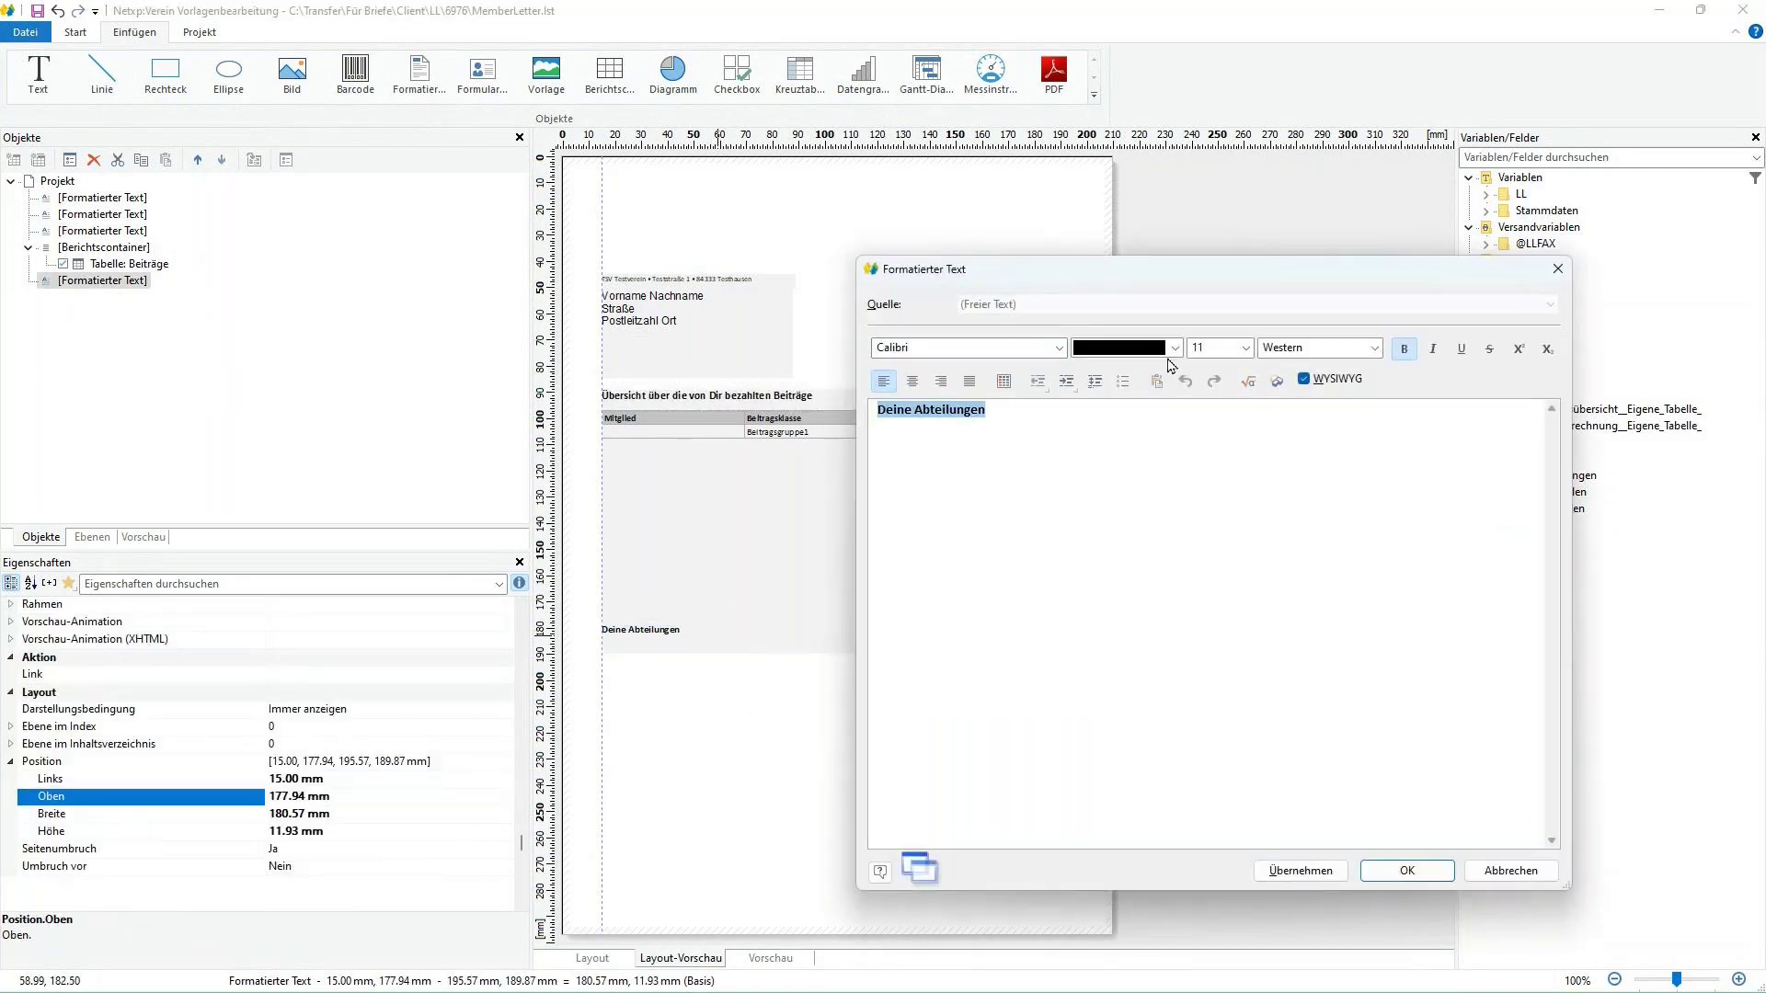
{"action": "left_click", "coordinate": [1246, 349]}
{"action": "left_click", "coordinate": [1202, 479]}
{"action": "left_click", "coordinate": [1198, 508]}
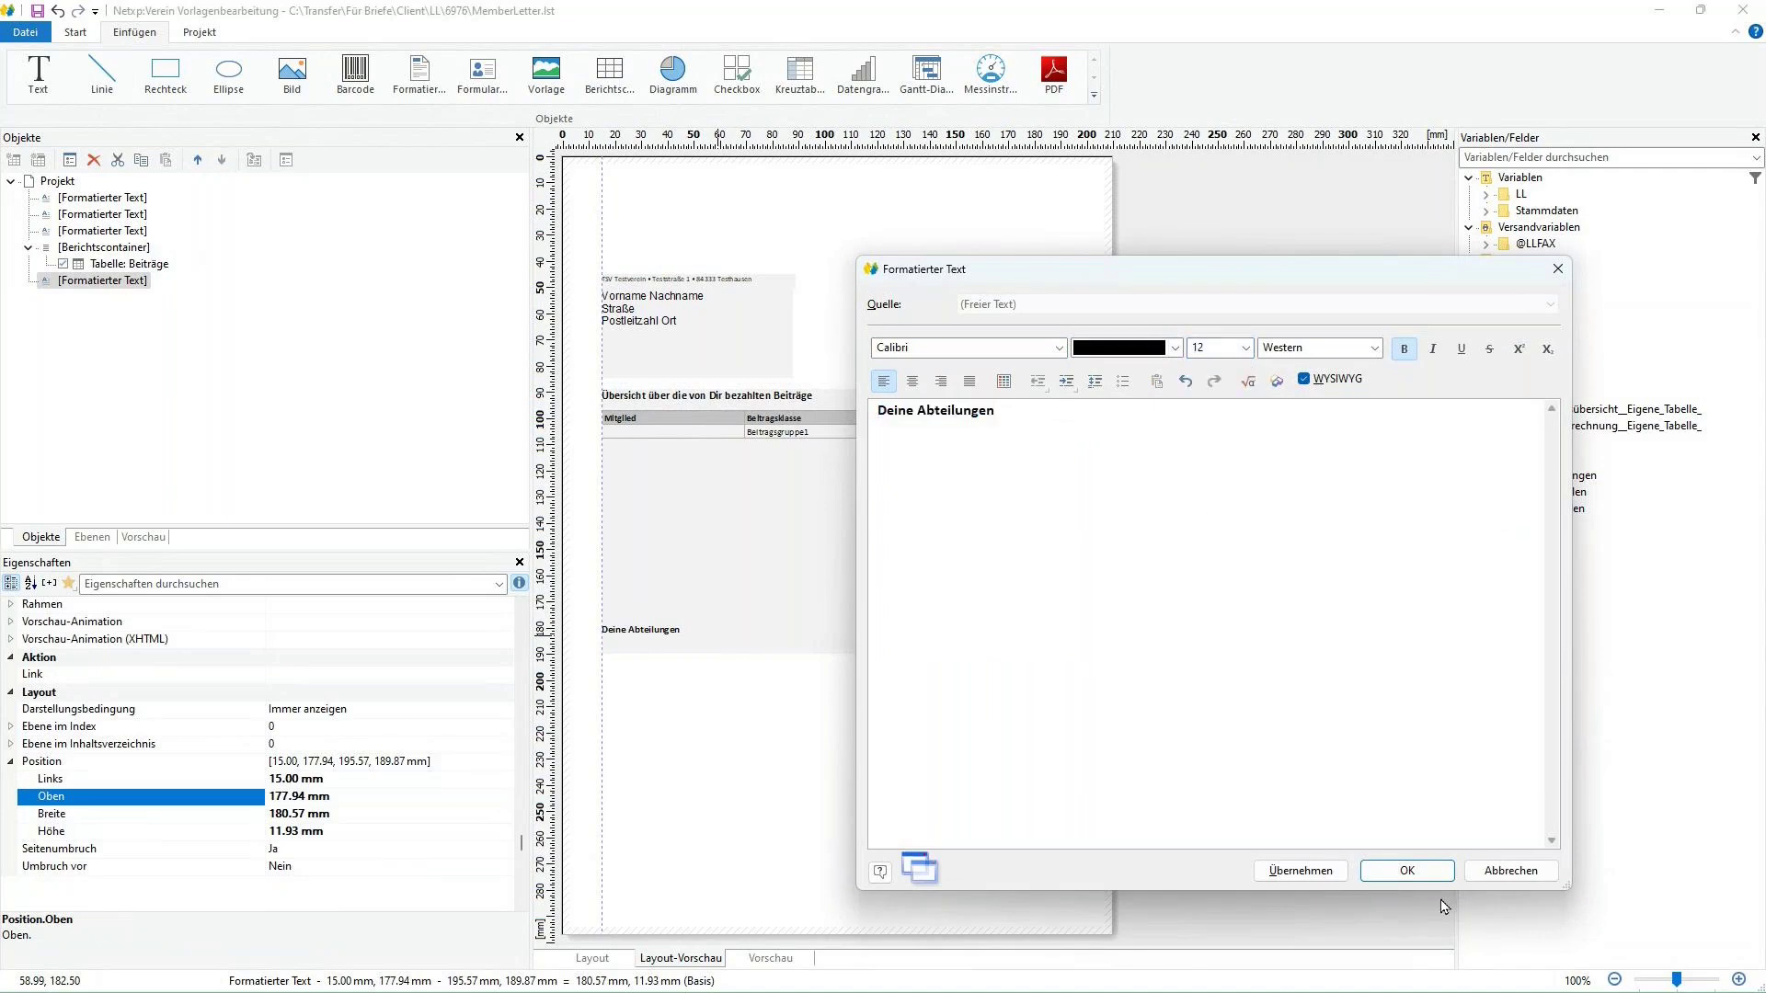
{"action": "left_click", "coordinate": [1412, 878]}
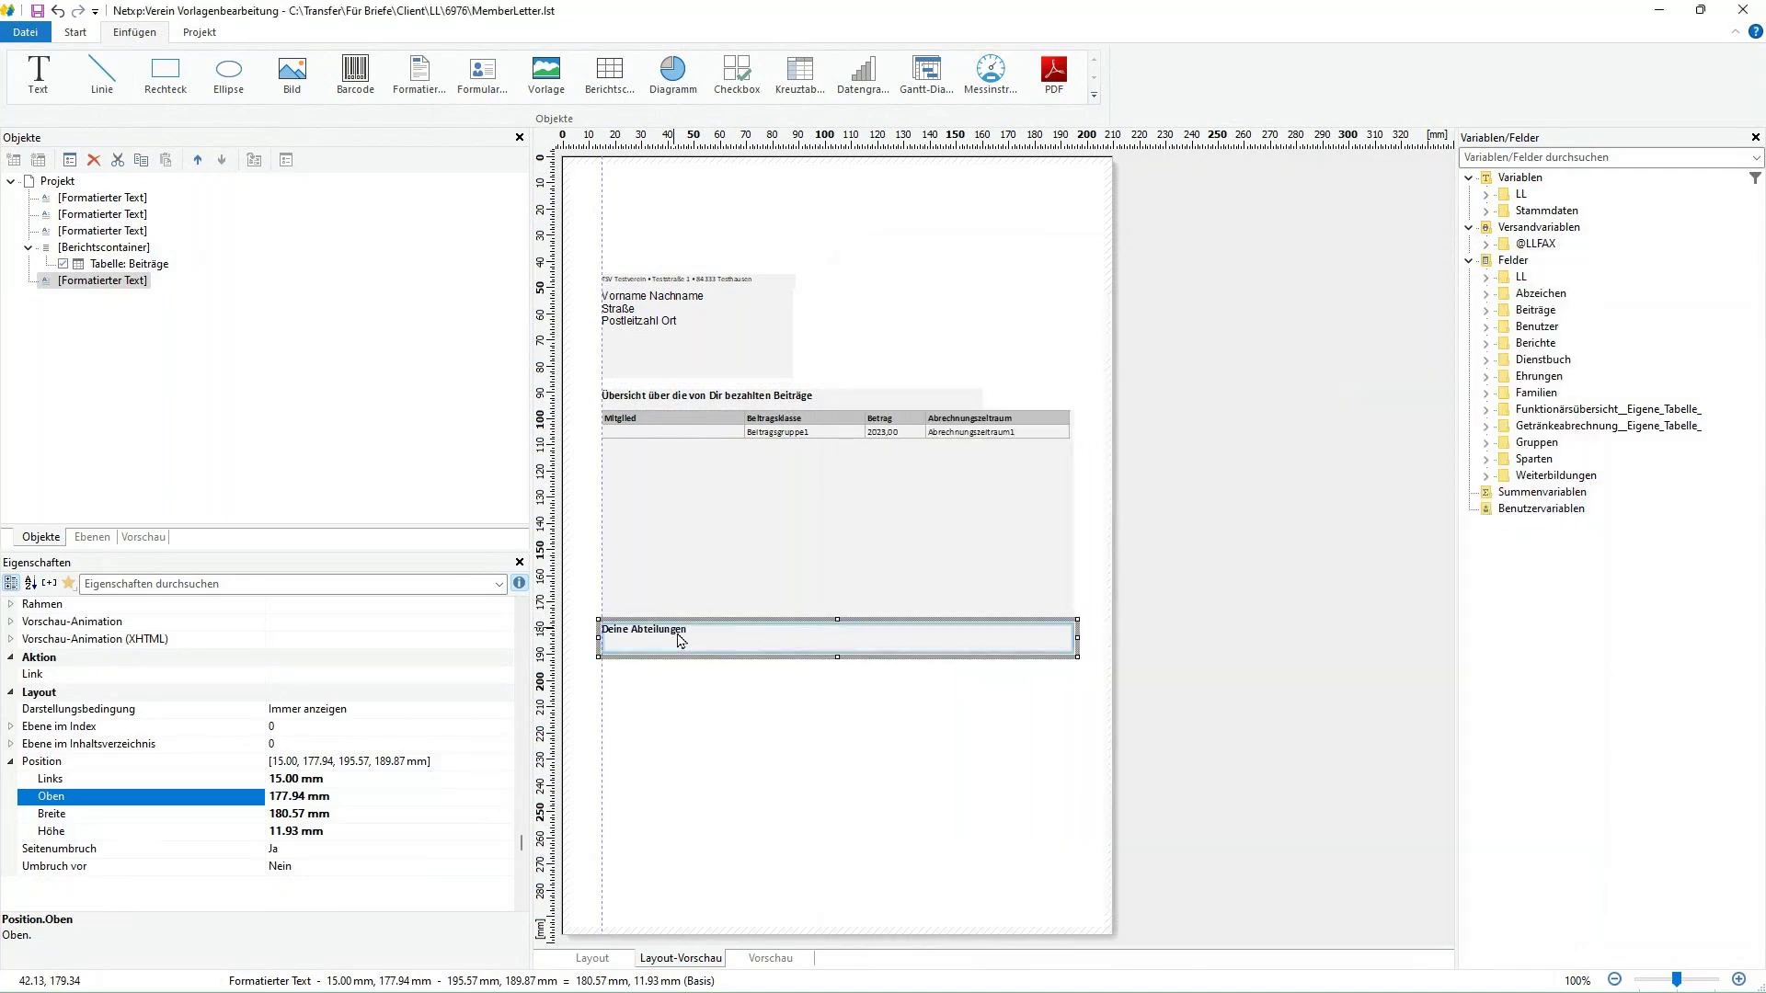
- Reduce the "Deine Abteilungen" text object's height to about 6 mm and move it slightly down, to about 181 mm from the page top
{"action": "left_click_drag", "start_coordinate": [839, 656], "coordinate": [837, 645]}
{"action": "left_click", "coordinate": [835, 760]}
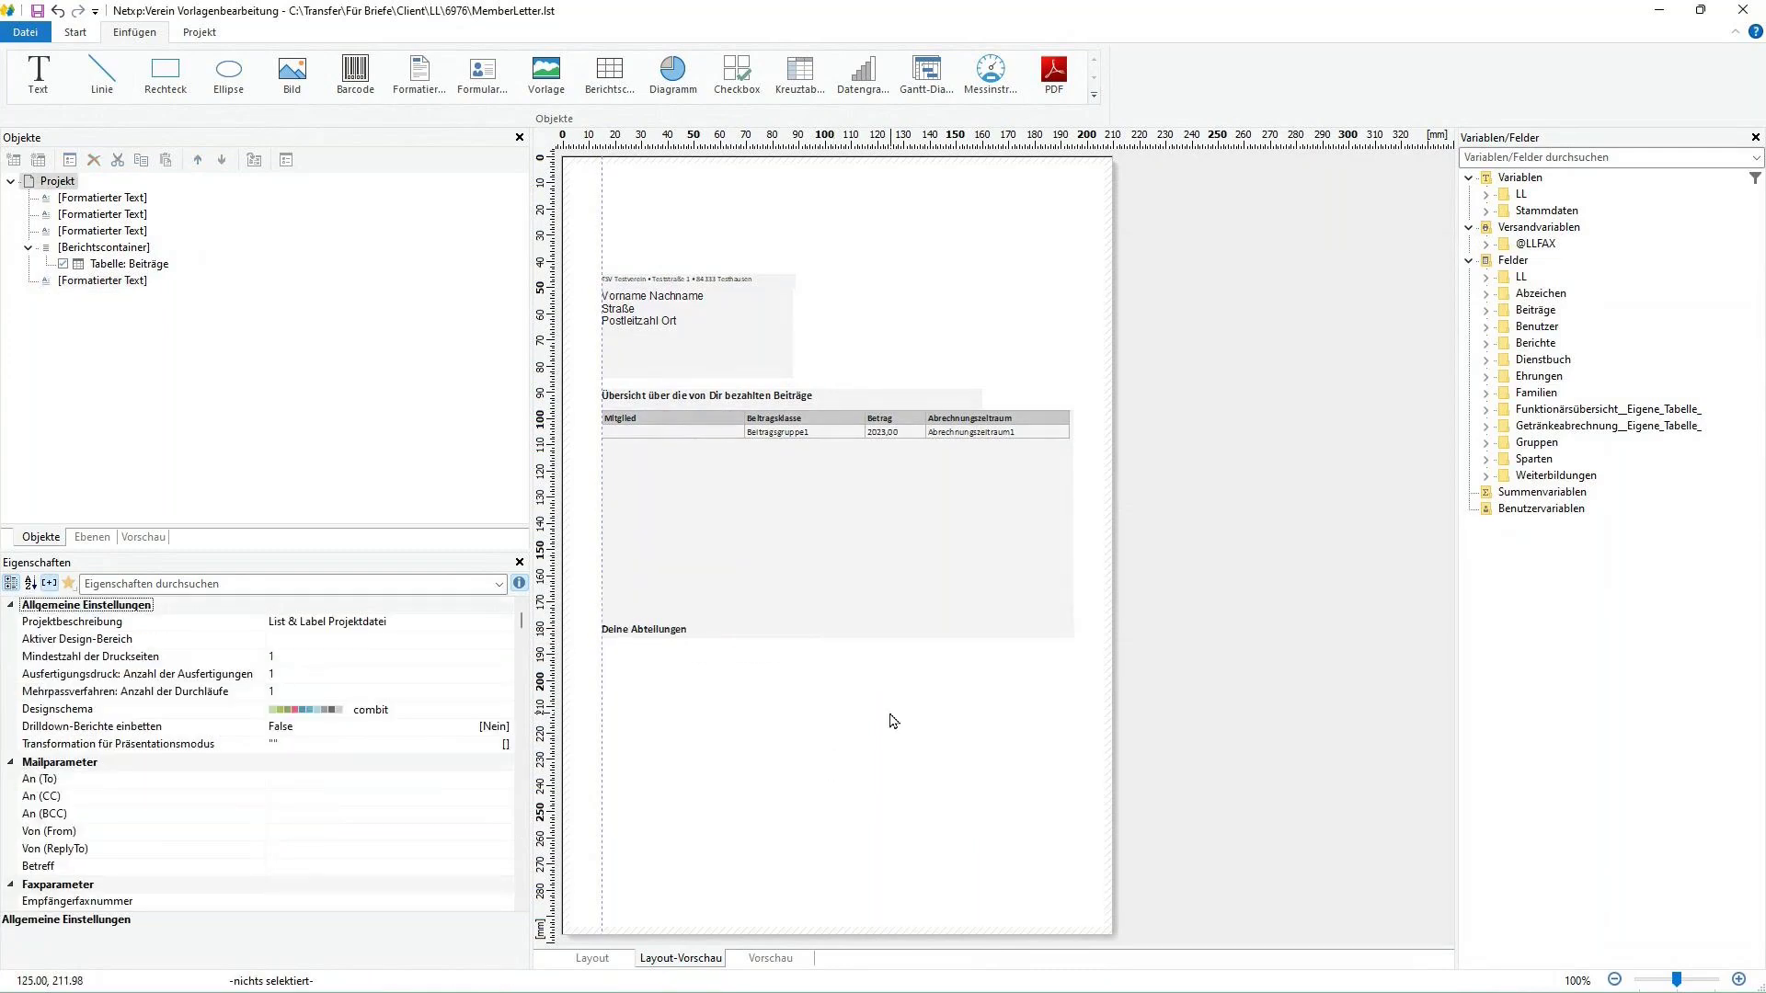
{"action": "left_click", "coordinate": [716, 631]}
{"action": "left_click_drag", "start_coordinate": [717, 630], "coordinate": [722, 634]}
{"action": "left_click", "coordinate": [757, 726]}
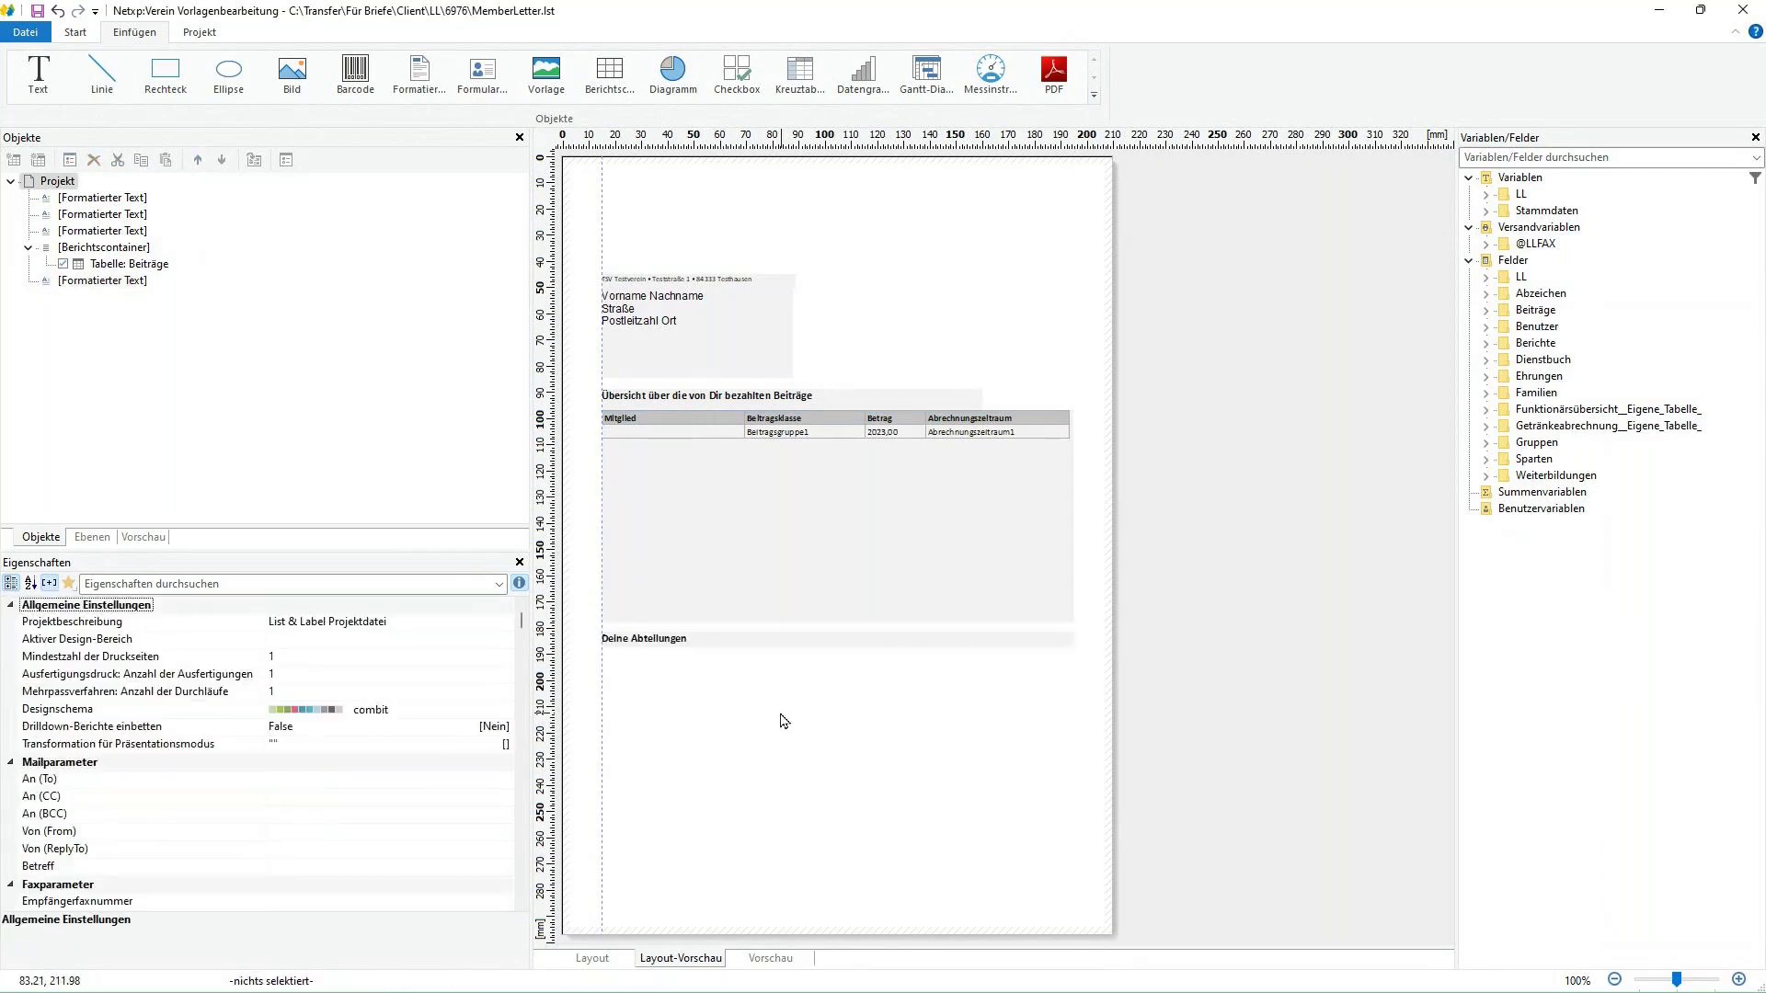
{"action": "left_click", "coordinate": [759, 657]}
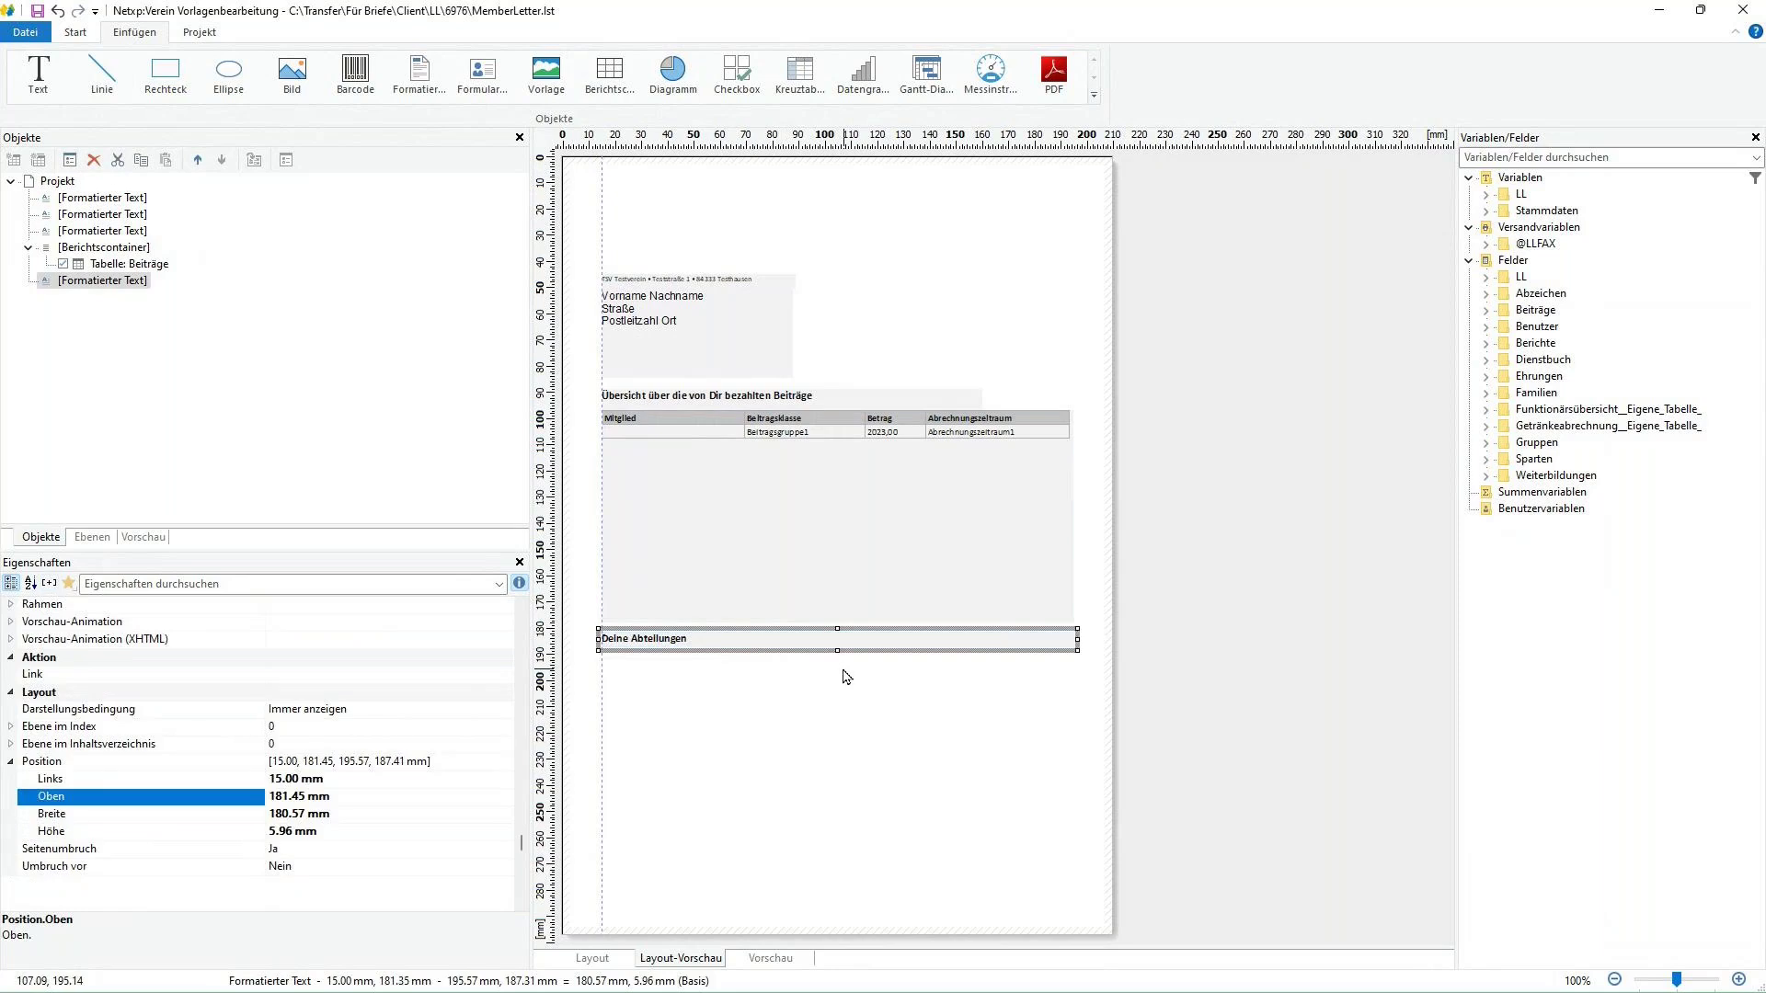
{"action": "left_click", "coordinate": [823, 703]}
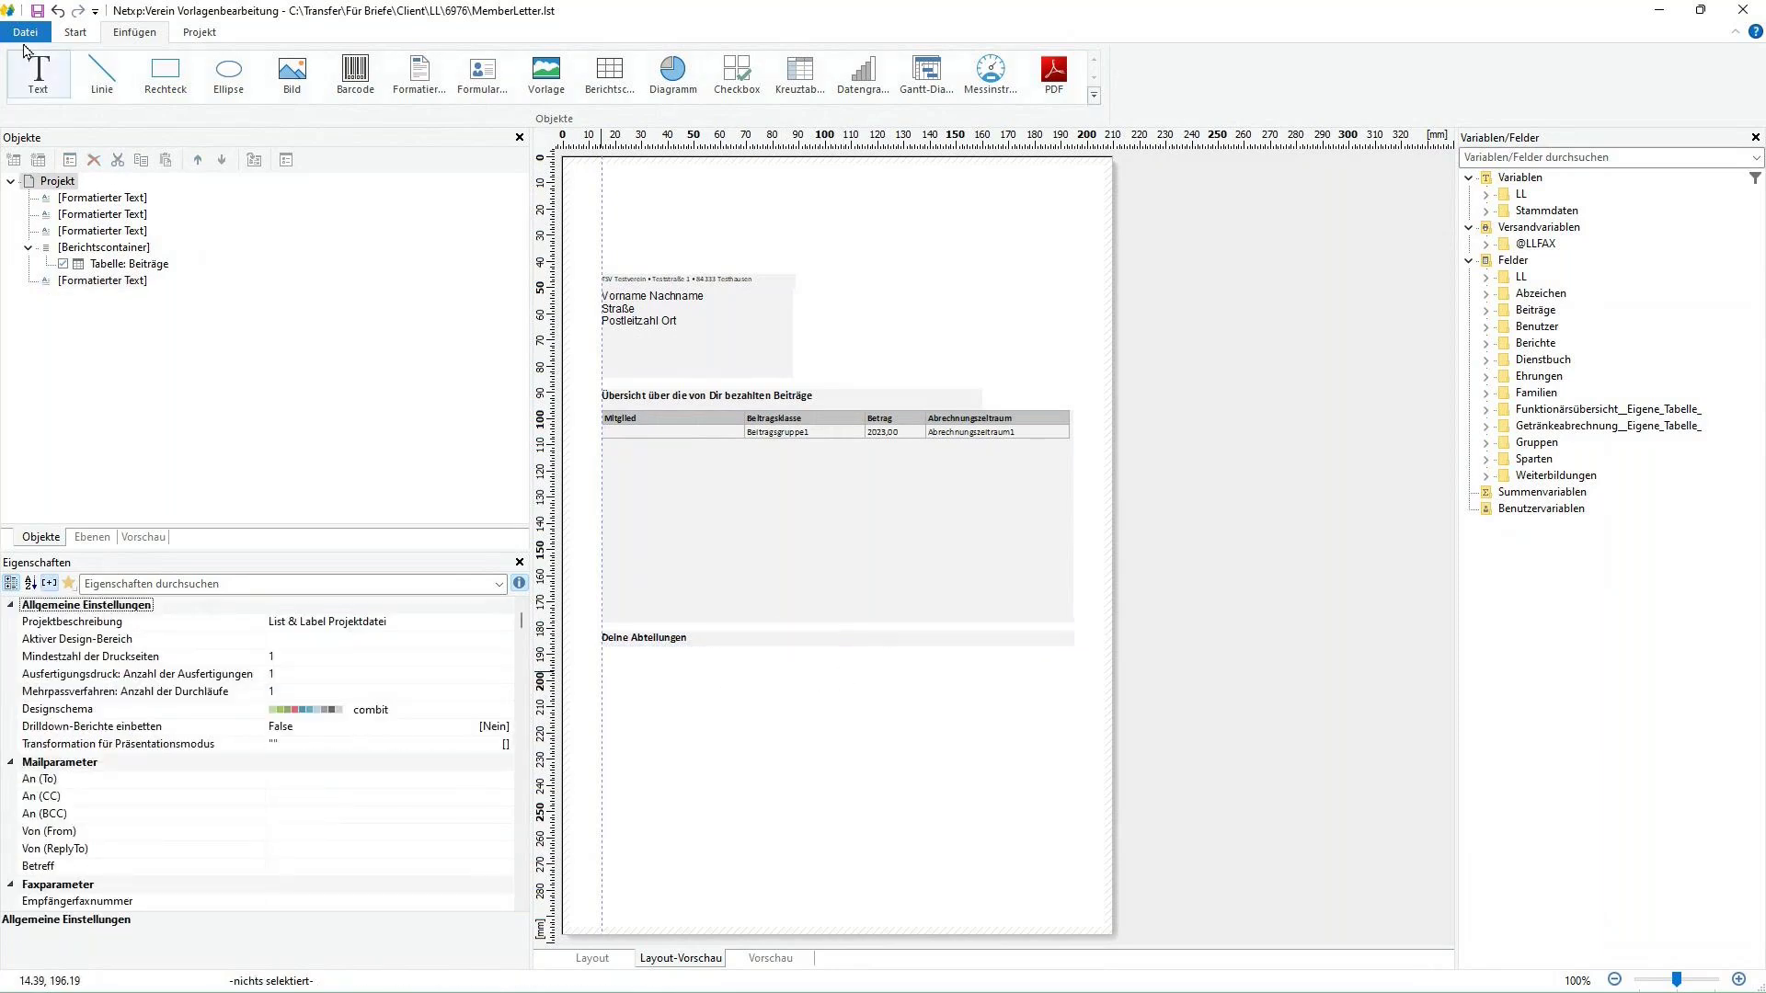
- Add a Berichtscontainer about 180 by 68 mm directly below the "Deine Abteilungen" heading, containing a Tabelle with Sparten as its data source
{"action": "left_click", "coordinate": [609, 74]}
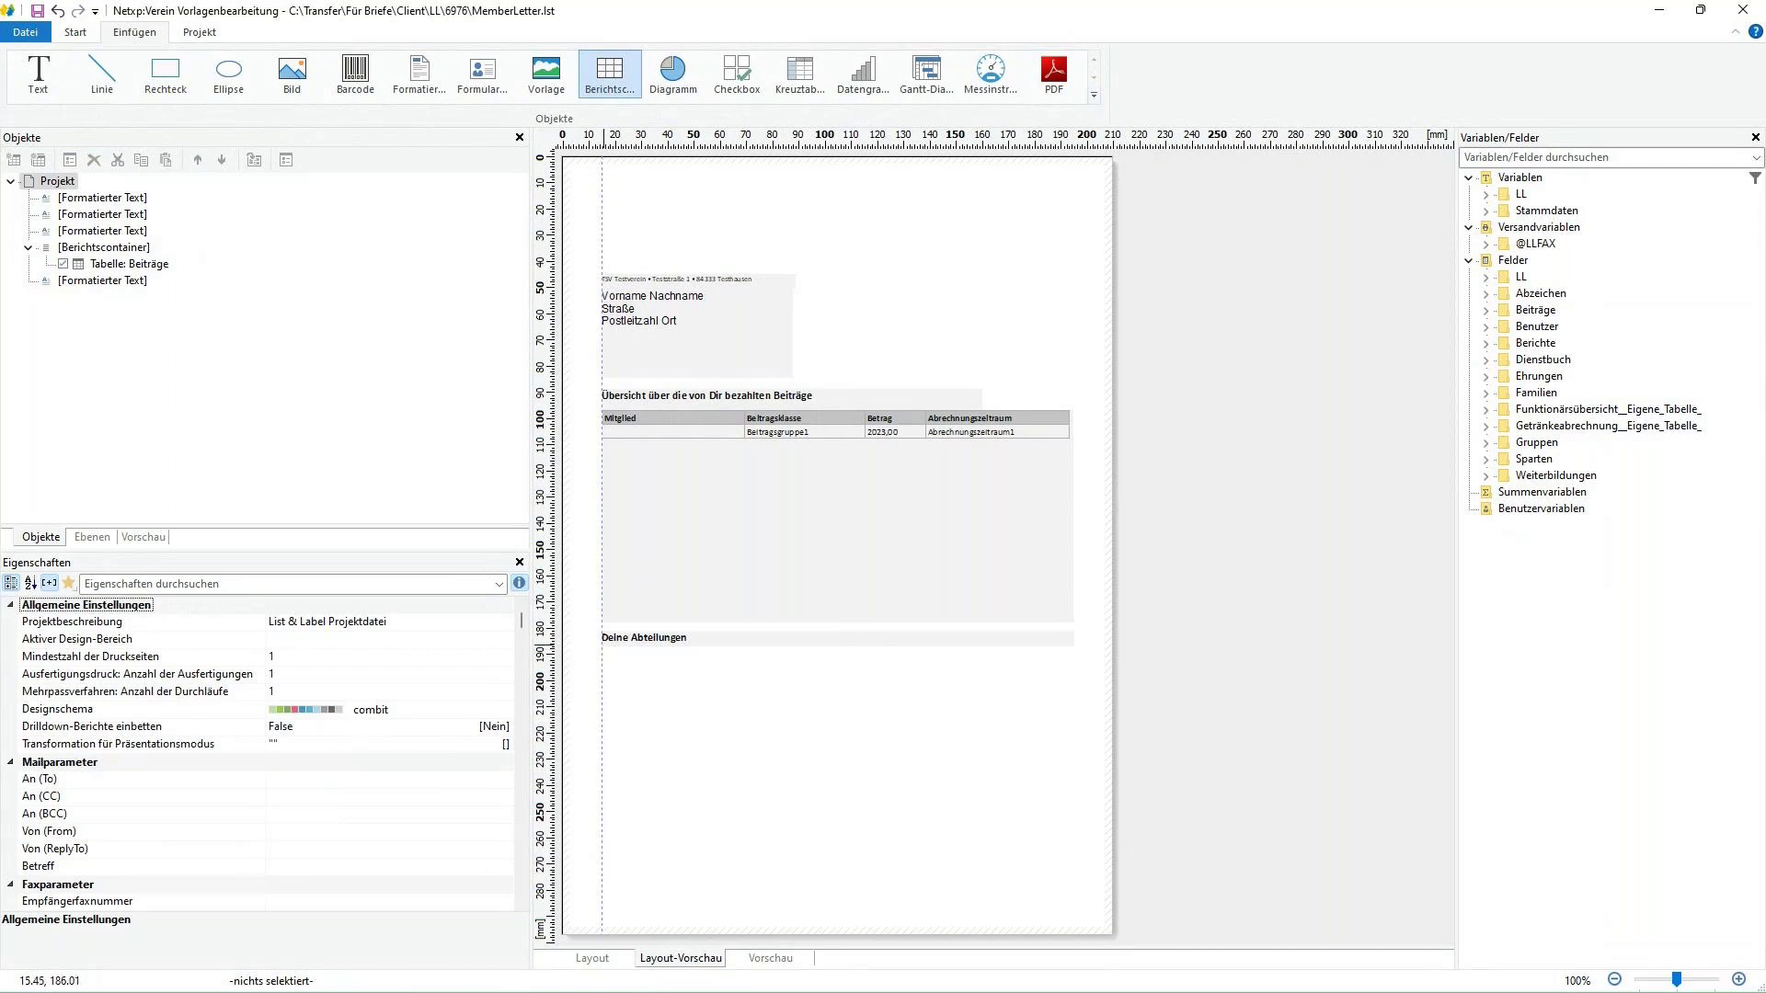
{"action": "left_click_drag", "start_coordinate": [604, 651], "coordinate": [1071, 823]}
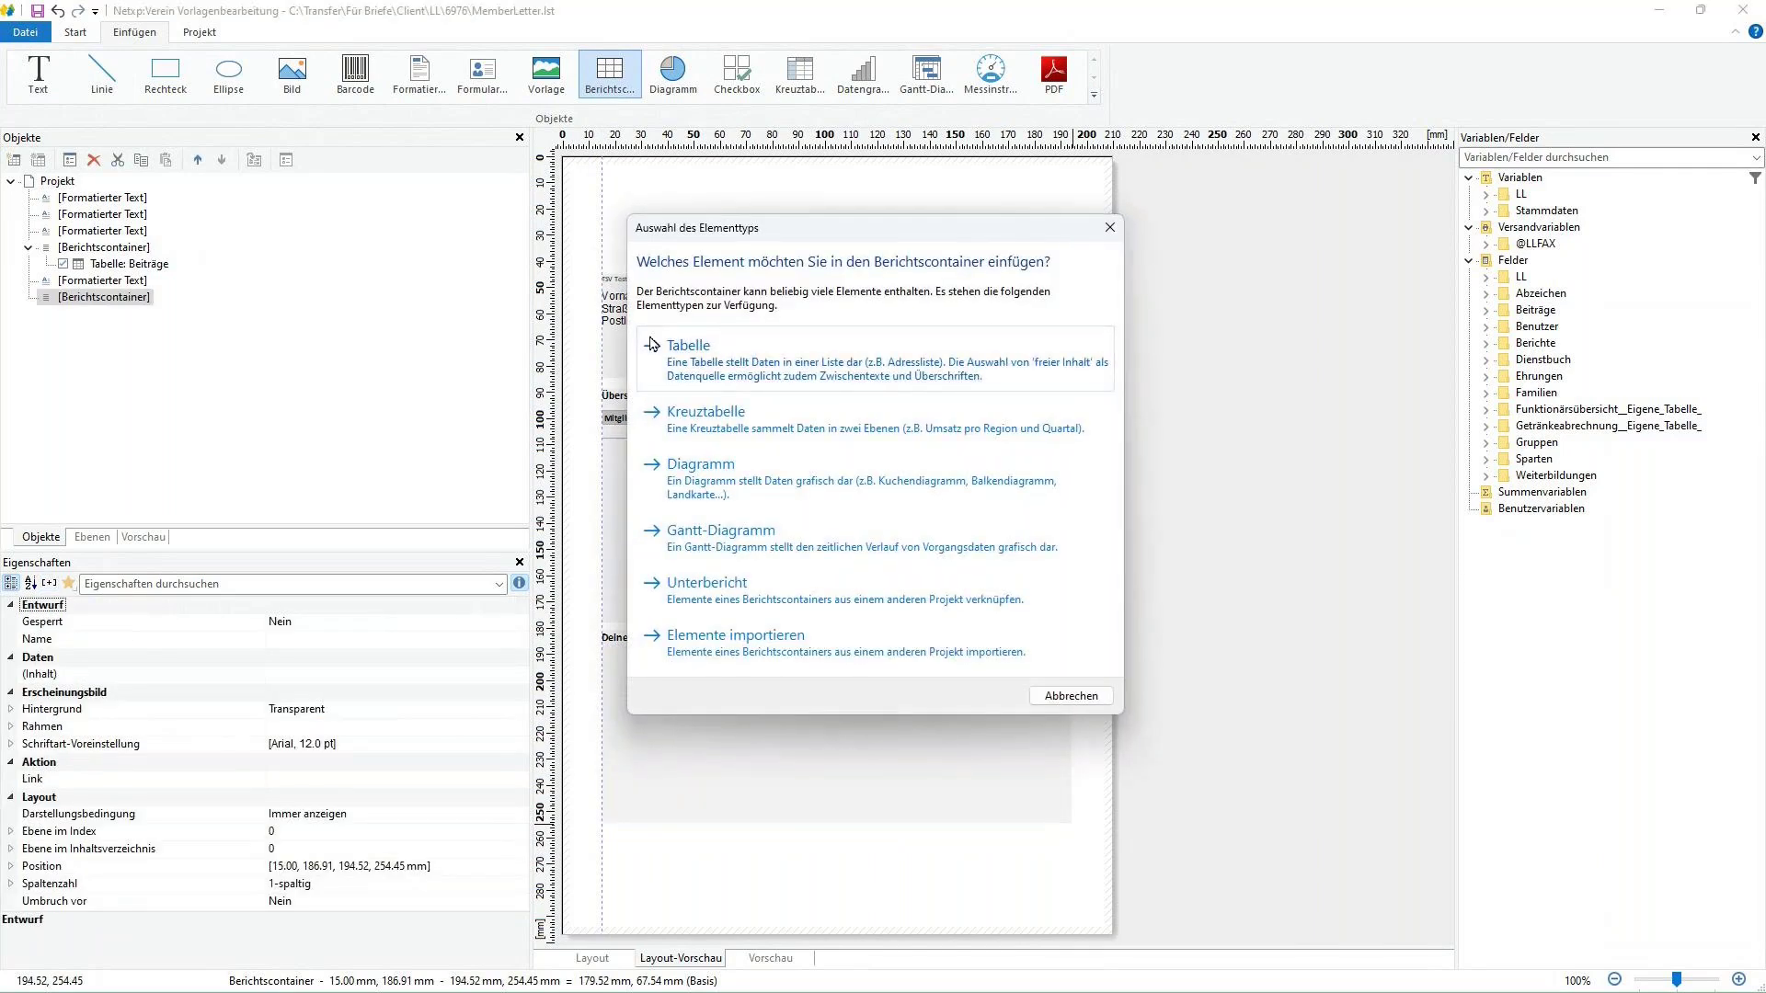
{"action": "left_click", "coordinate": [719, 344]}
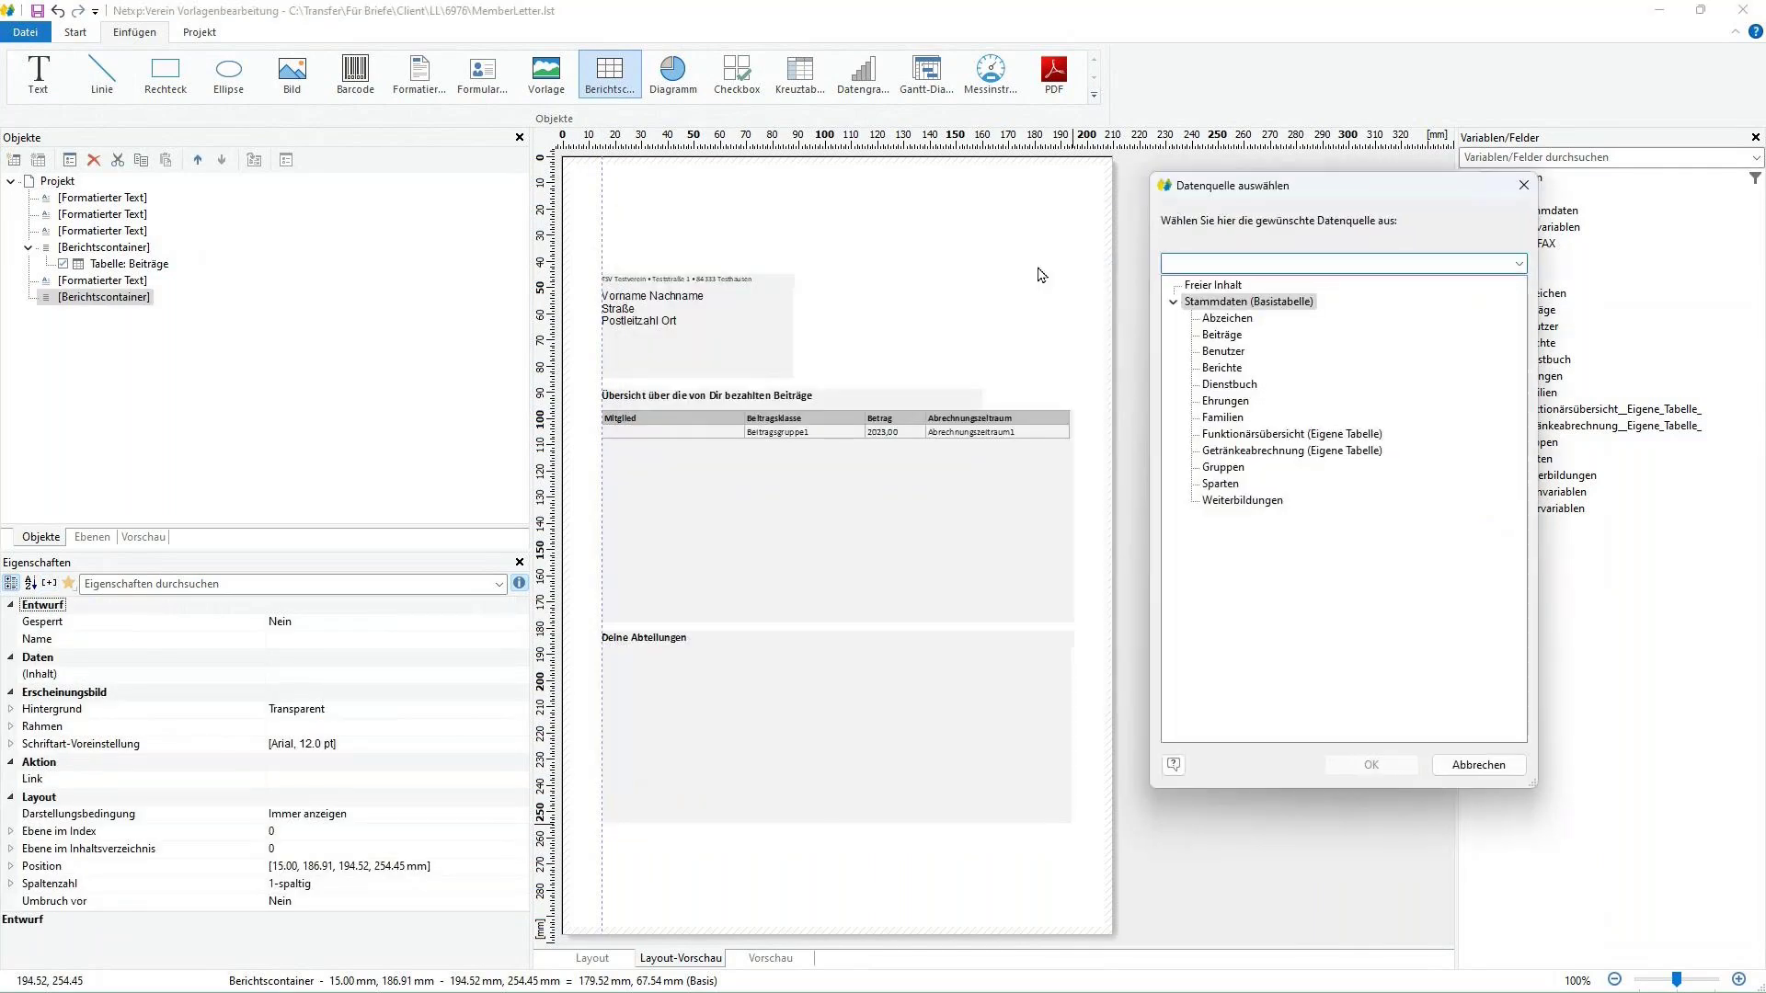
{"action": "left_click", "coordinate": [1223, 485]}
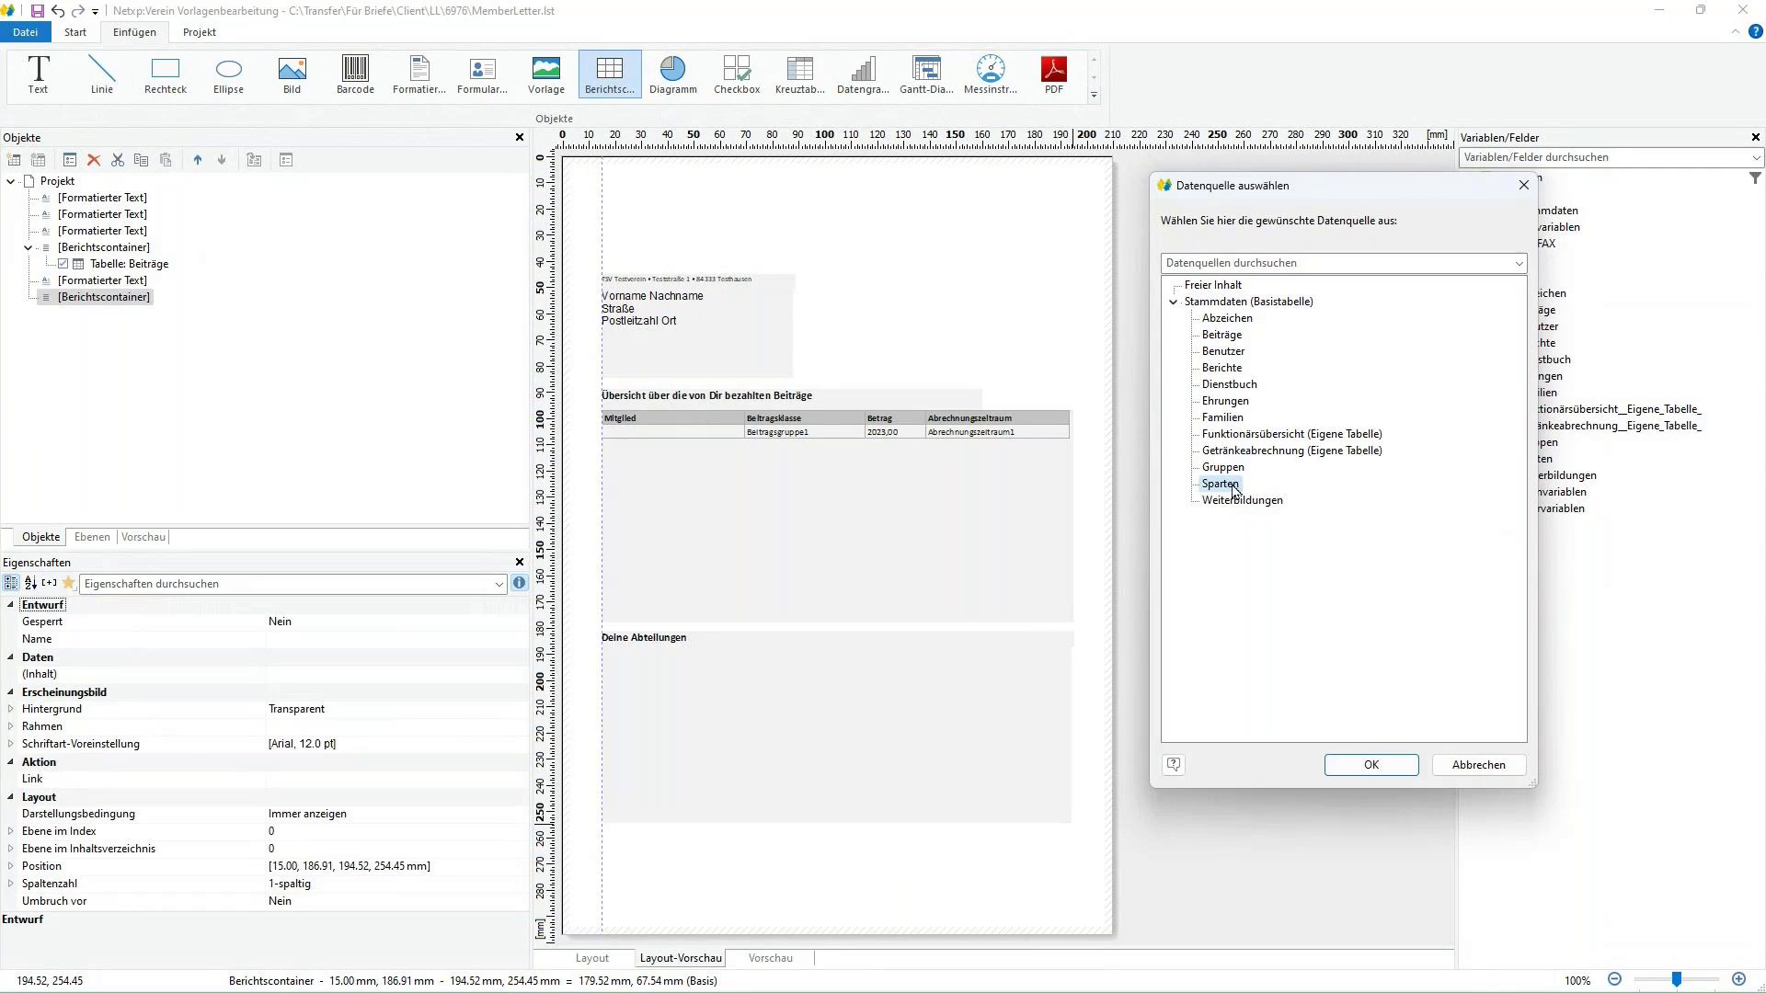
{"action": "left_click", "coordinate": [1369, 766]}
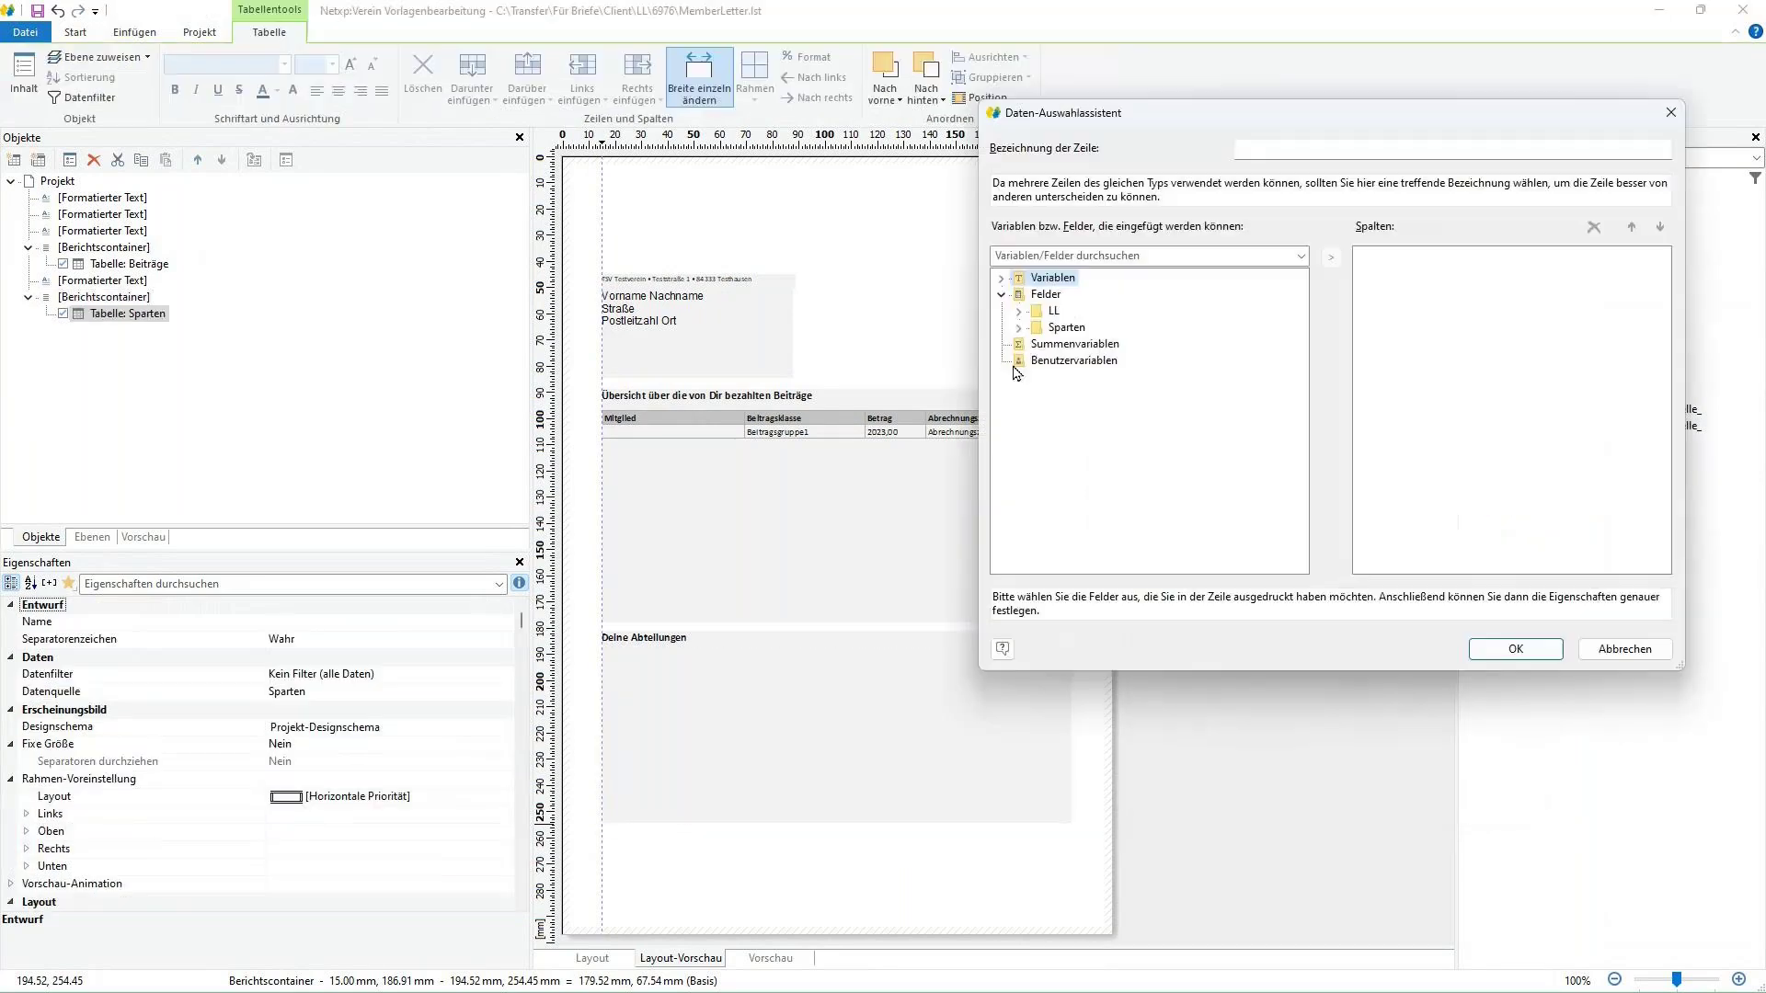
- Add the Sparten field Eintrittsdatum as the first column of the new table
{"action": "left_click", "coordinate": [1019, 328]}
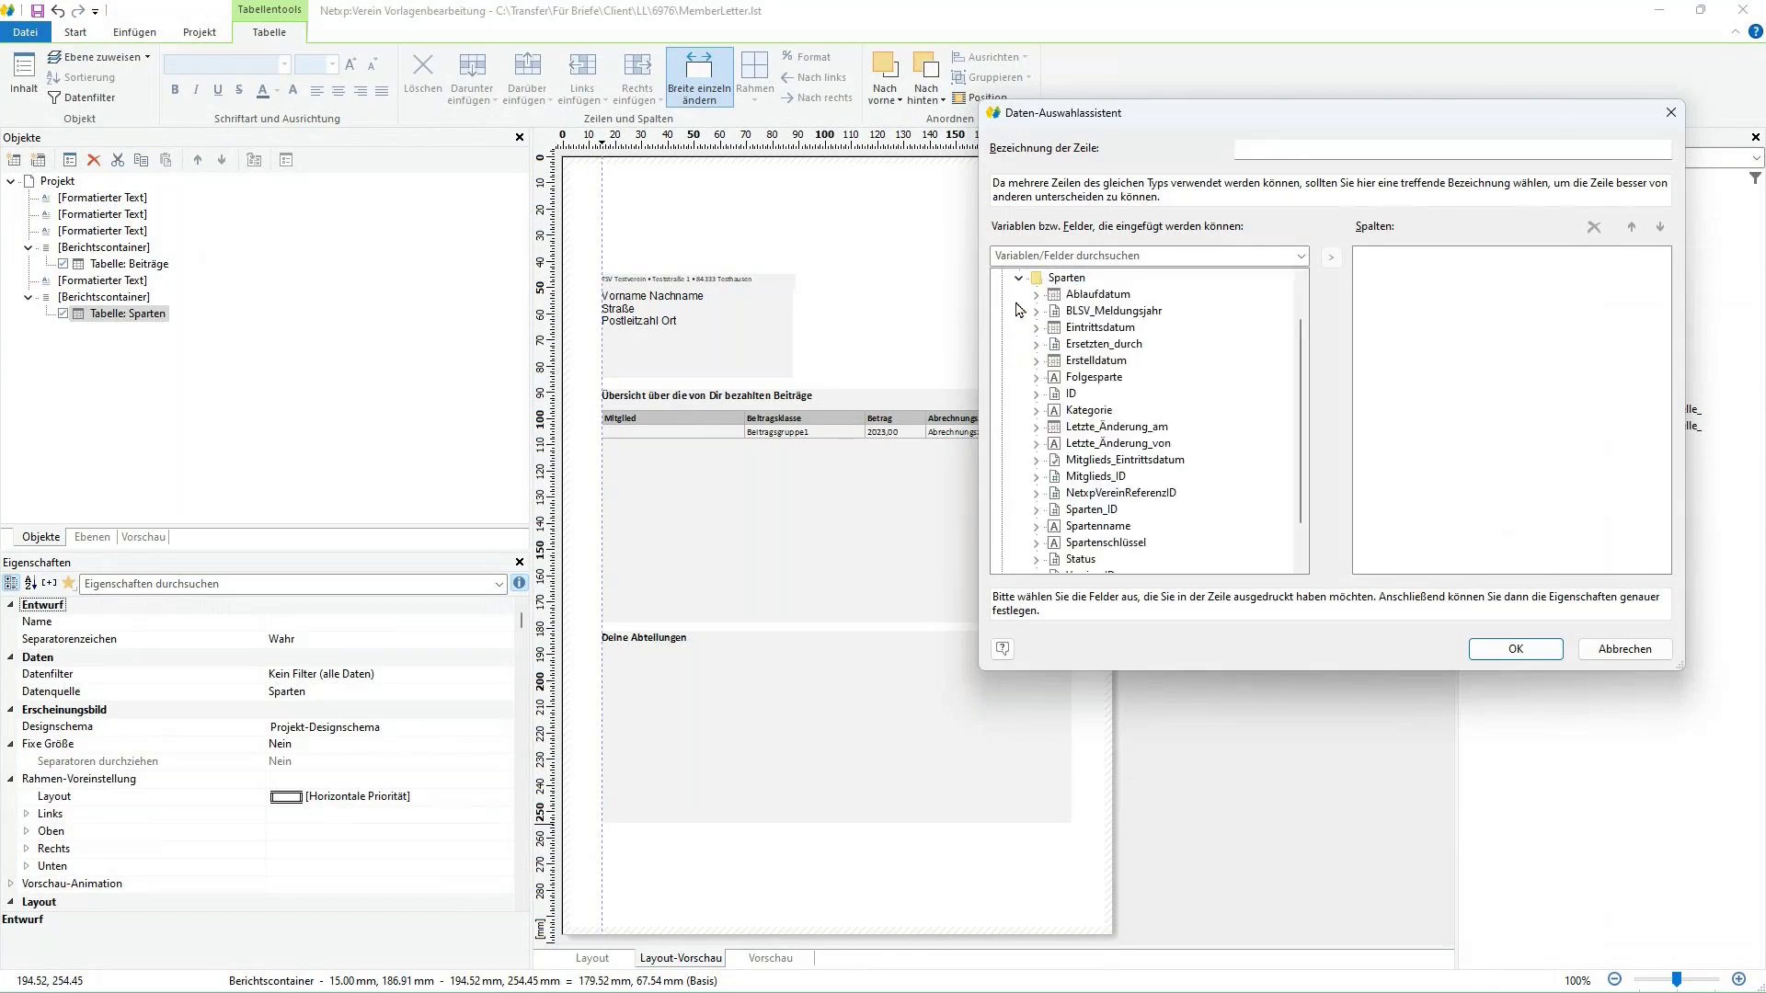
{"action": "scroll", "coordinate": [1298, 313], "scroll_direction": "up", "scroll_amount": 3}
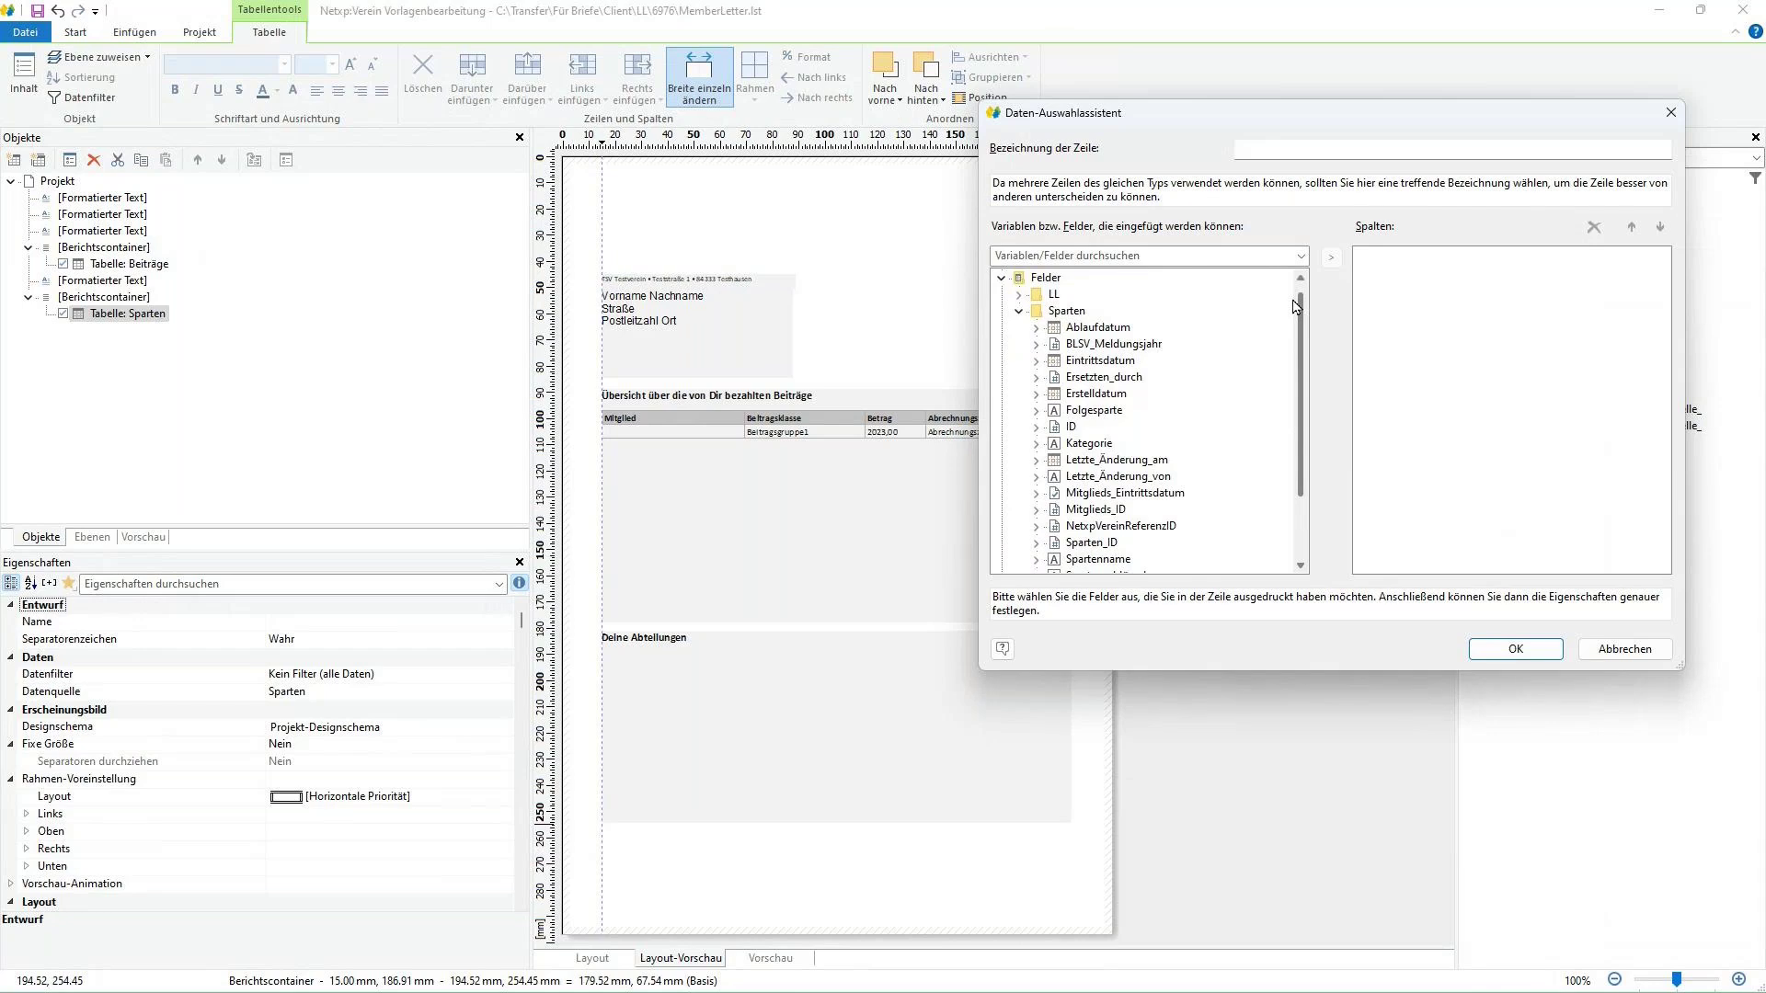
{"action": "scroll", "coordinate": [1297, 313], "scroll_direction": "down", "scroll_amount": 1}
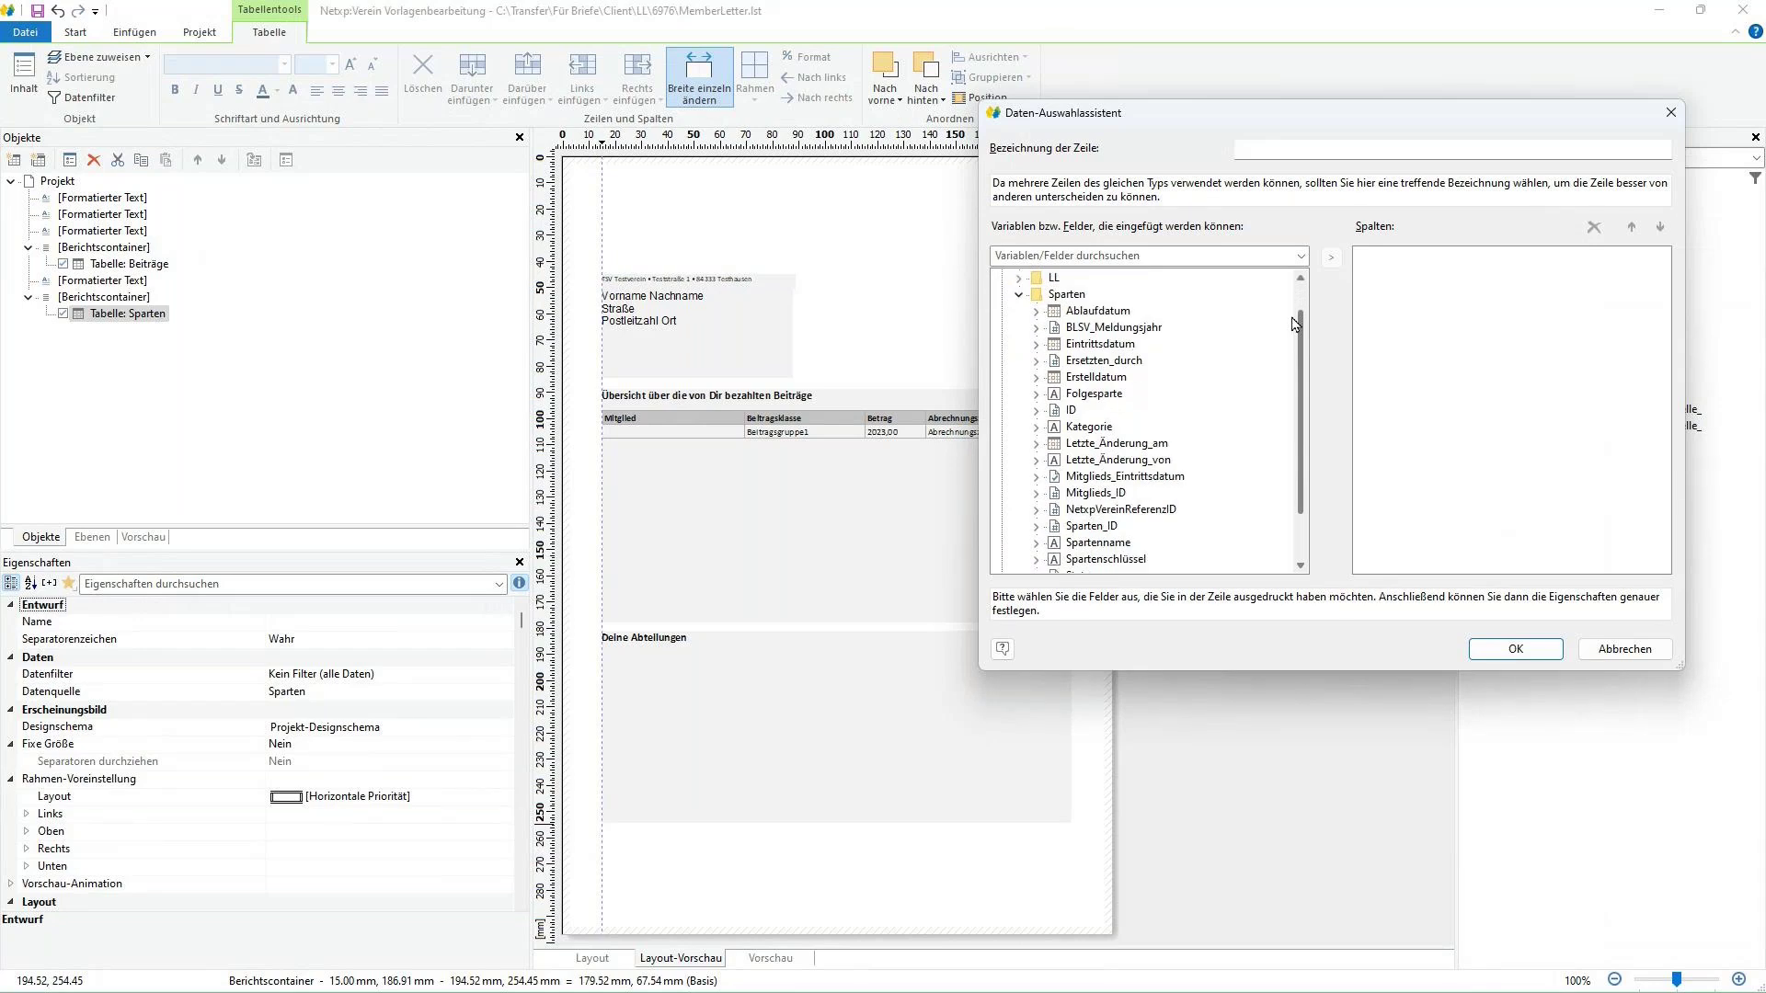
{"action": "scroll", "coordinate": [1291, 321], "scroll_direction": "down", "scroll_amount": 4}
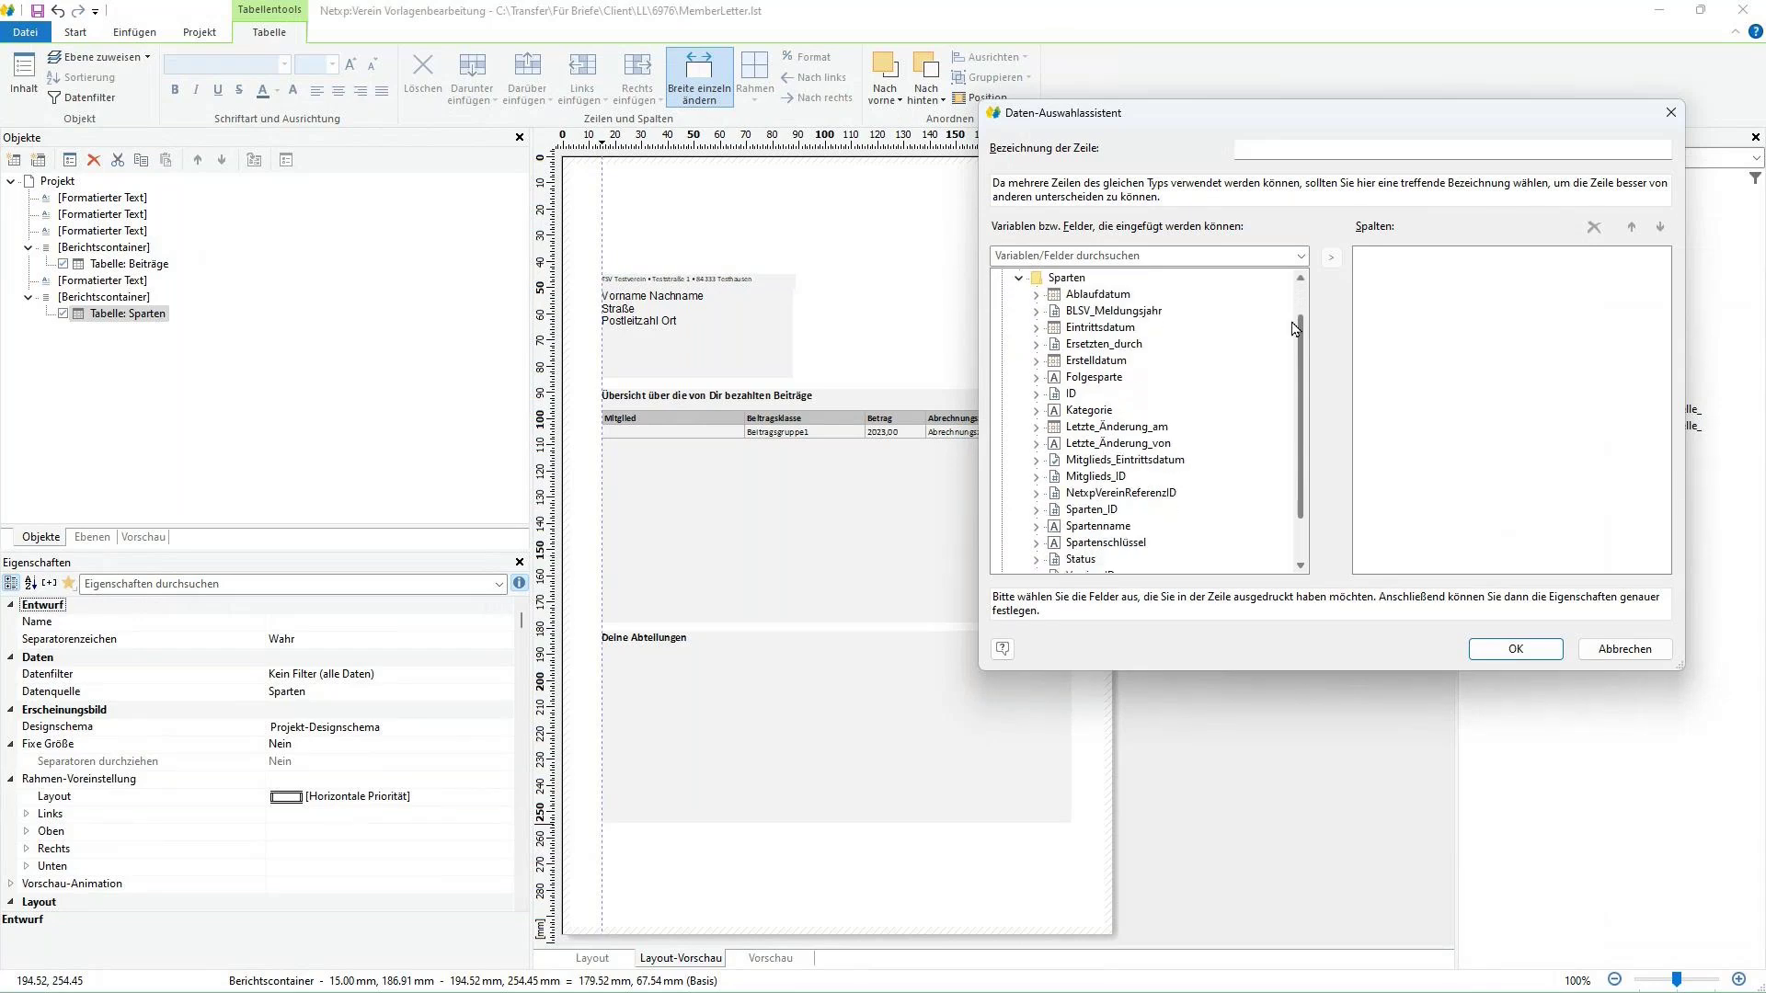
{"action": "scroll", "coordinate": [1285, 363], "scroll_direction": "up", "scroll_amount": 6}
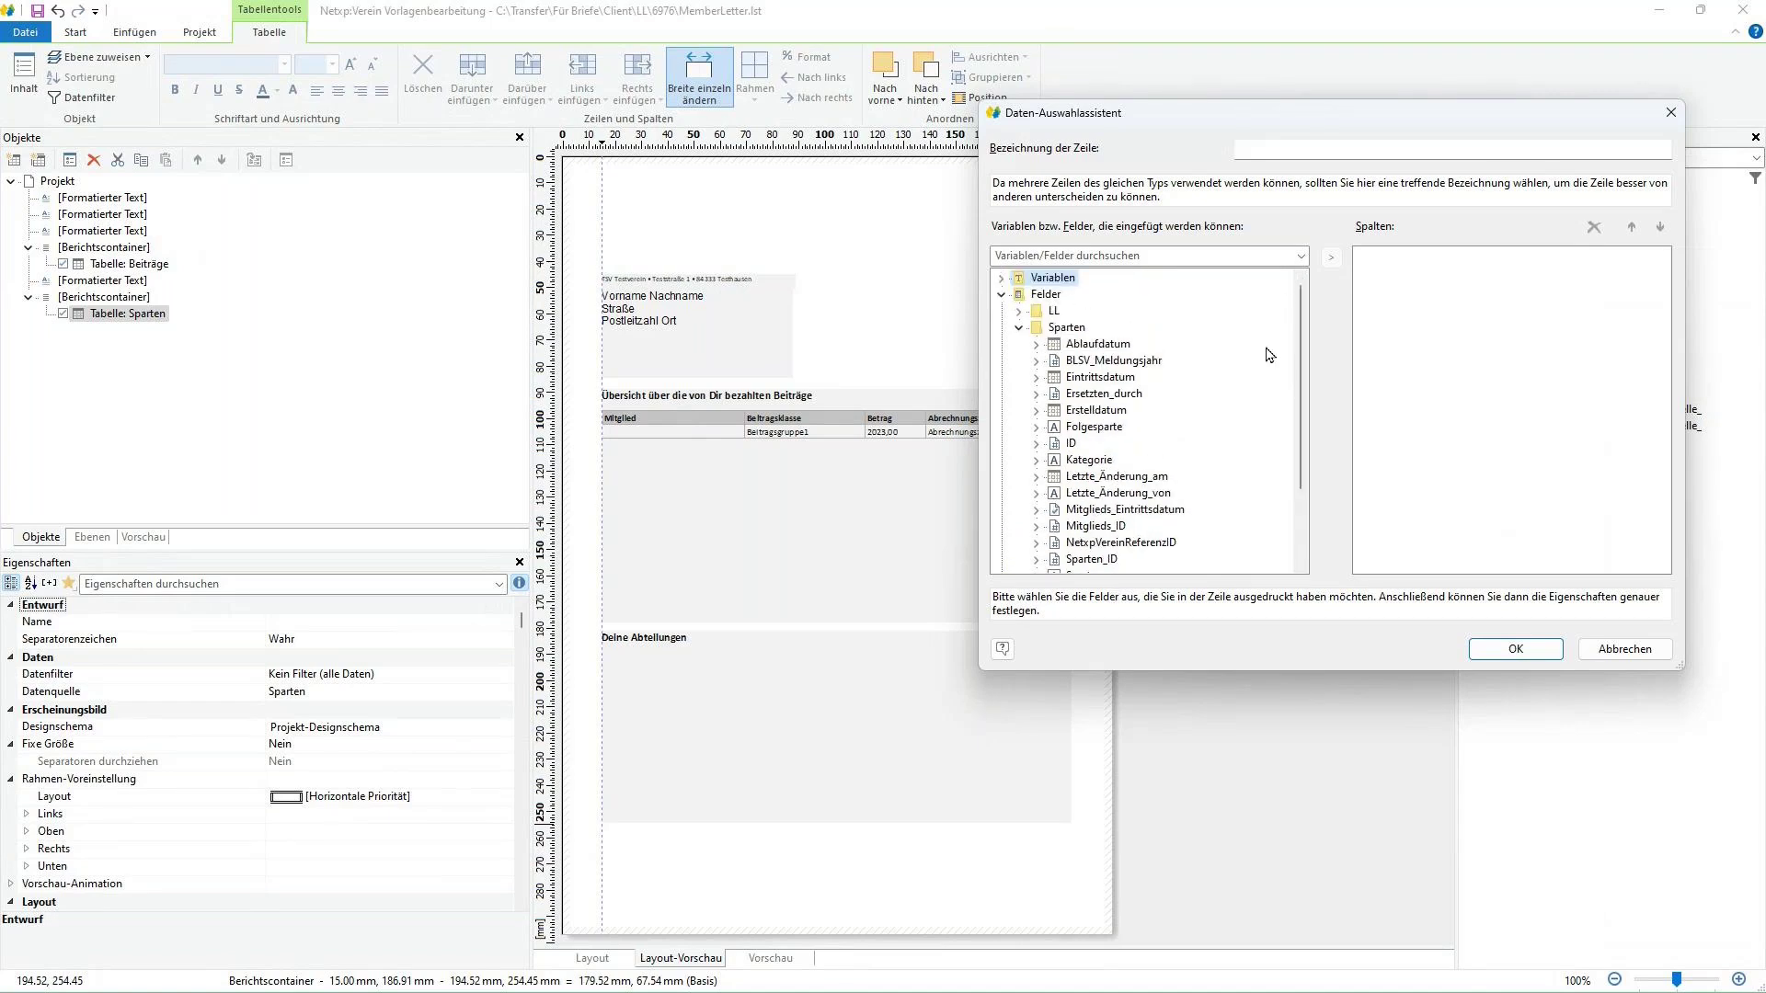
{"action": "scroll", "coordinate": [1186, 477], "scroll_direction": "down", "scroll_amount": 4}
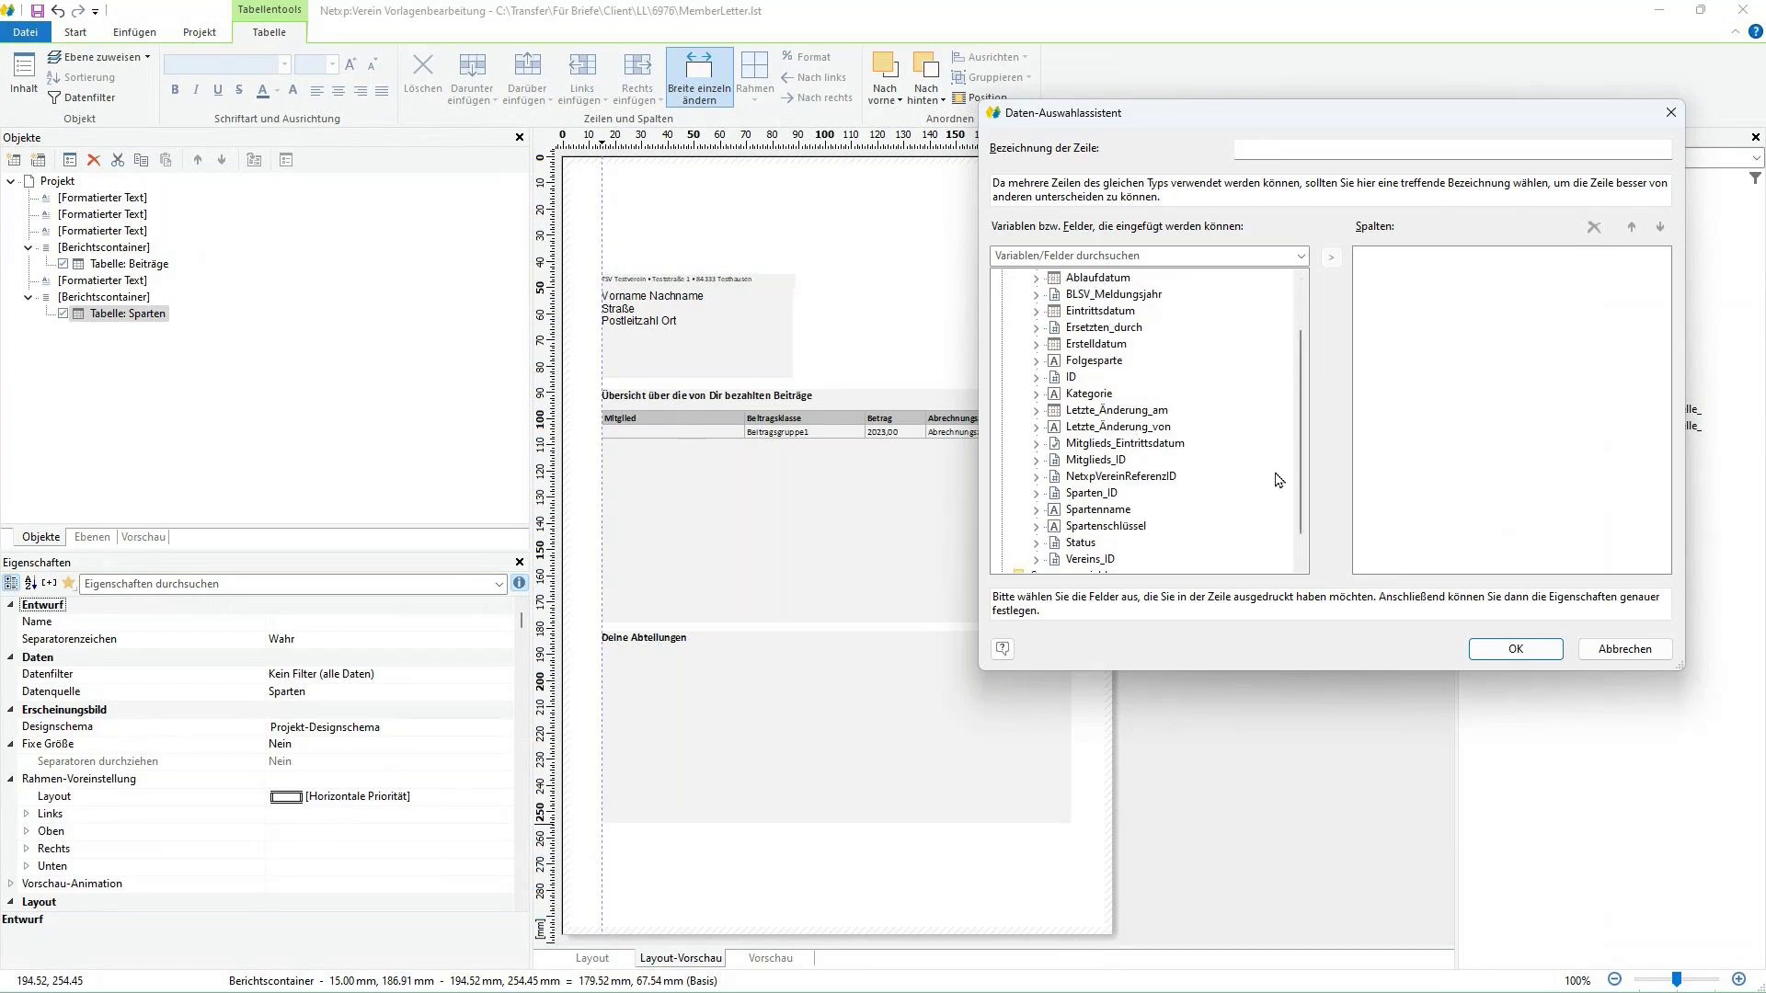
{"action": "left_click_drag", "start_coordinate": [1304, 465], "coordinate": [1305, 435]}
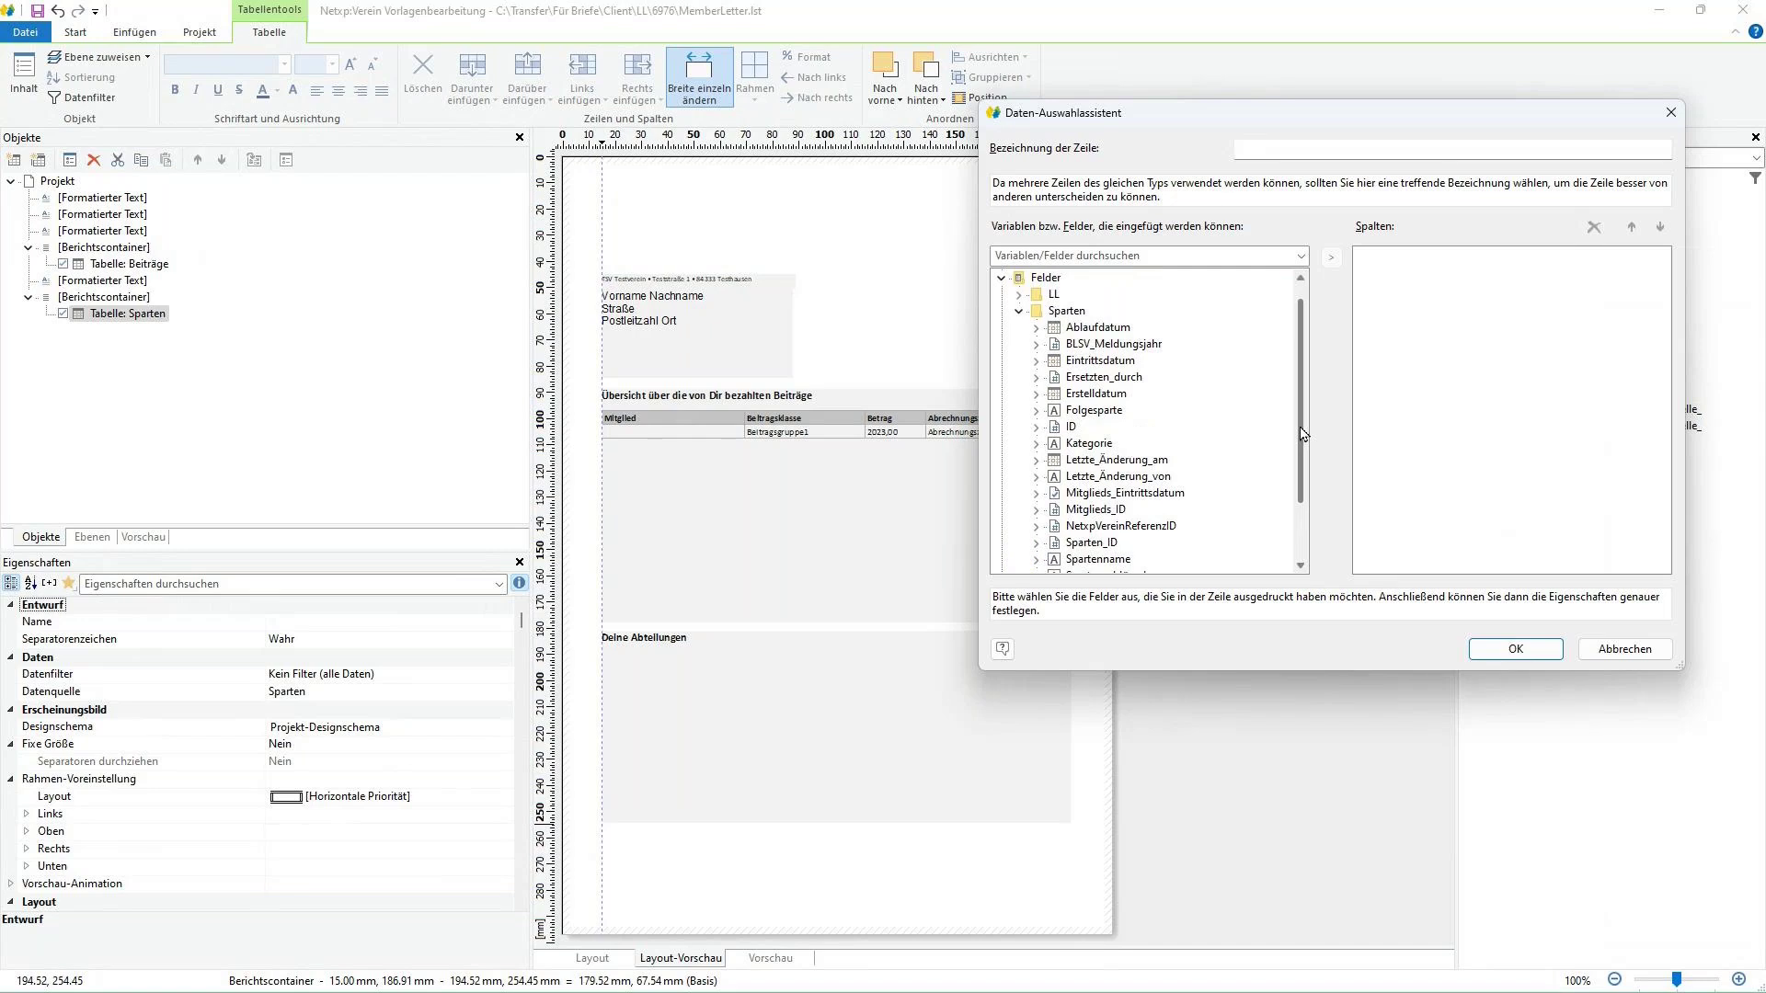
{"action": "double_click", "coordinate": [1121, 364]}
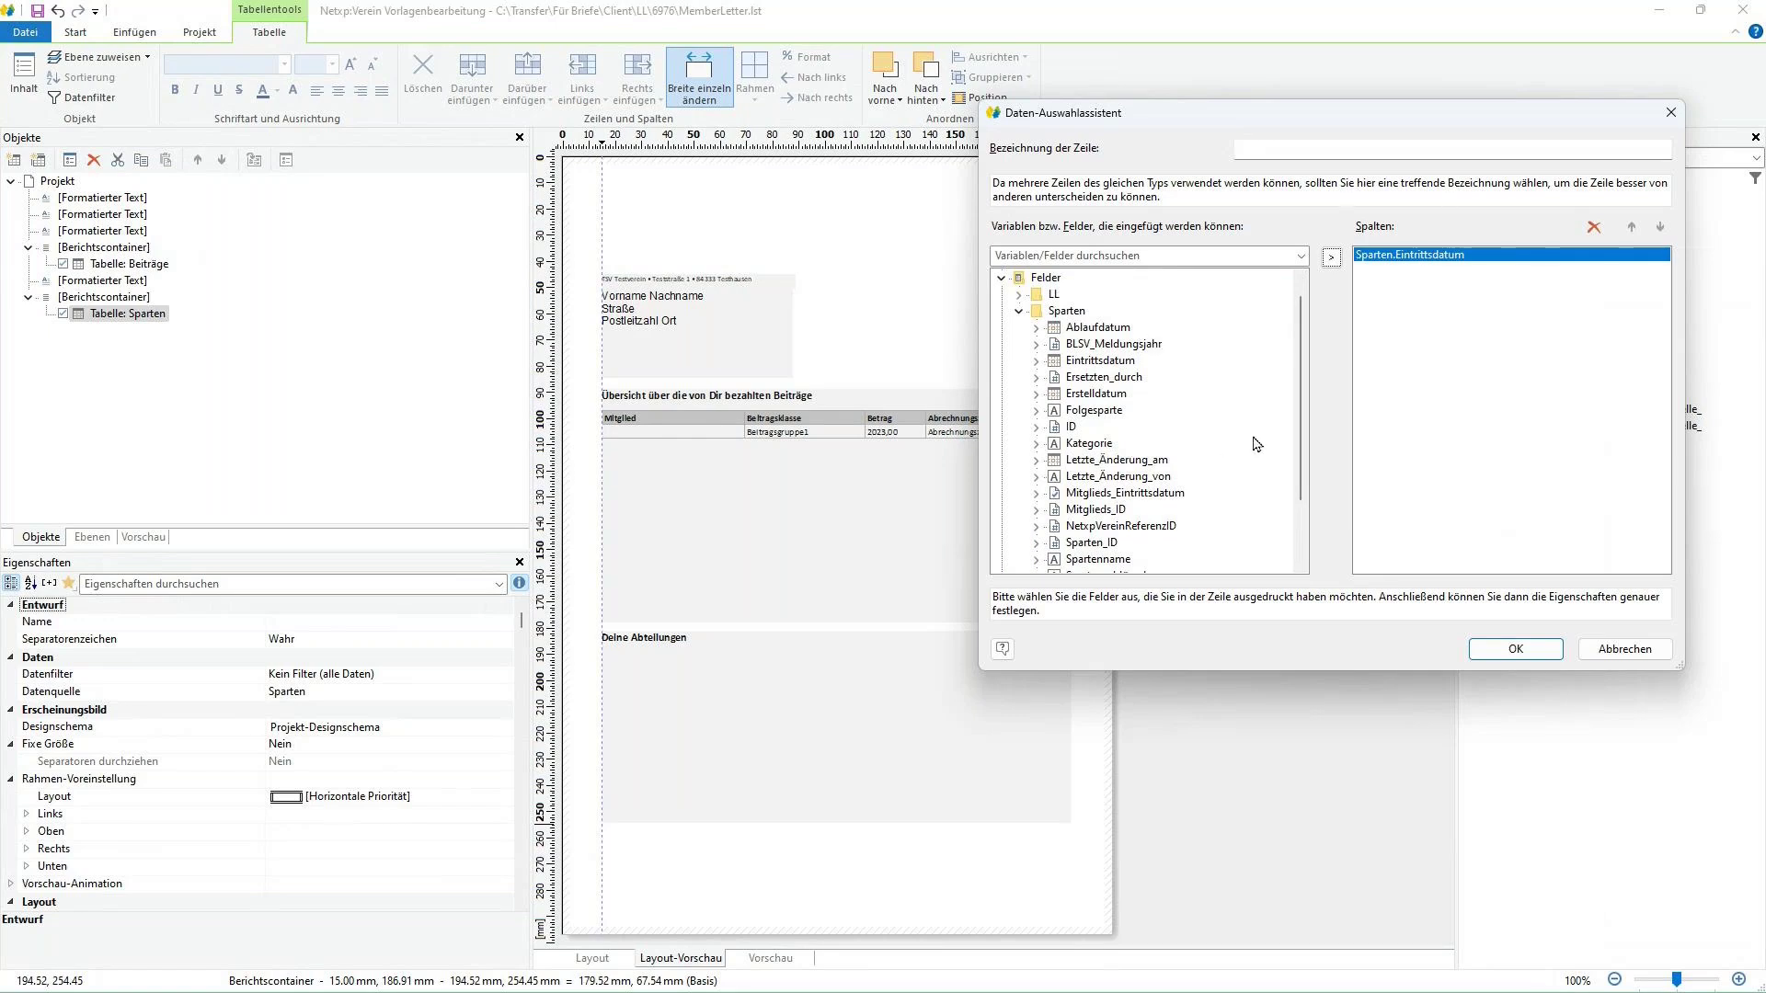
- Add the Sparten fields Spartenname and Ablaufdatum as further columns and accept the column selection
{"action": "scroll", "coordinate": [1302, 423], "scroll_direction": "down", "scroll_amount": 1}
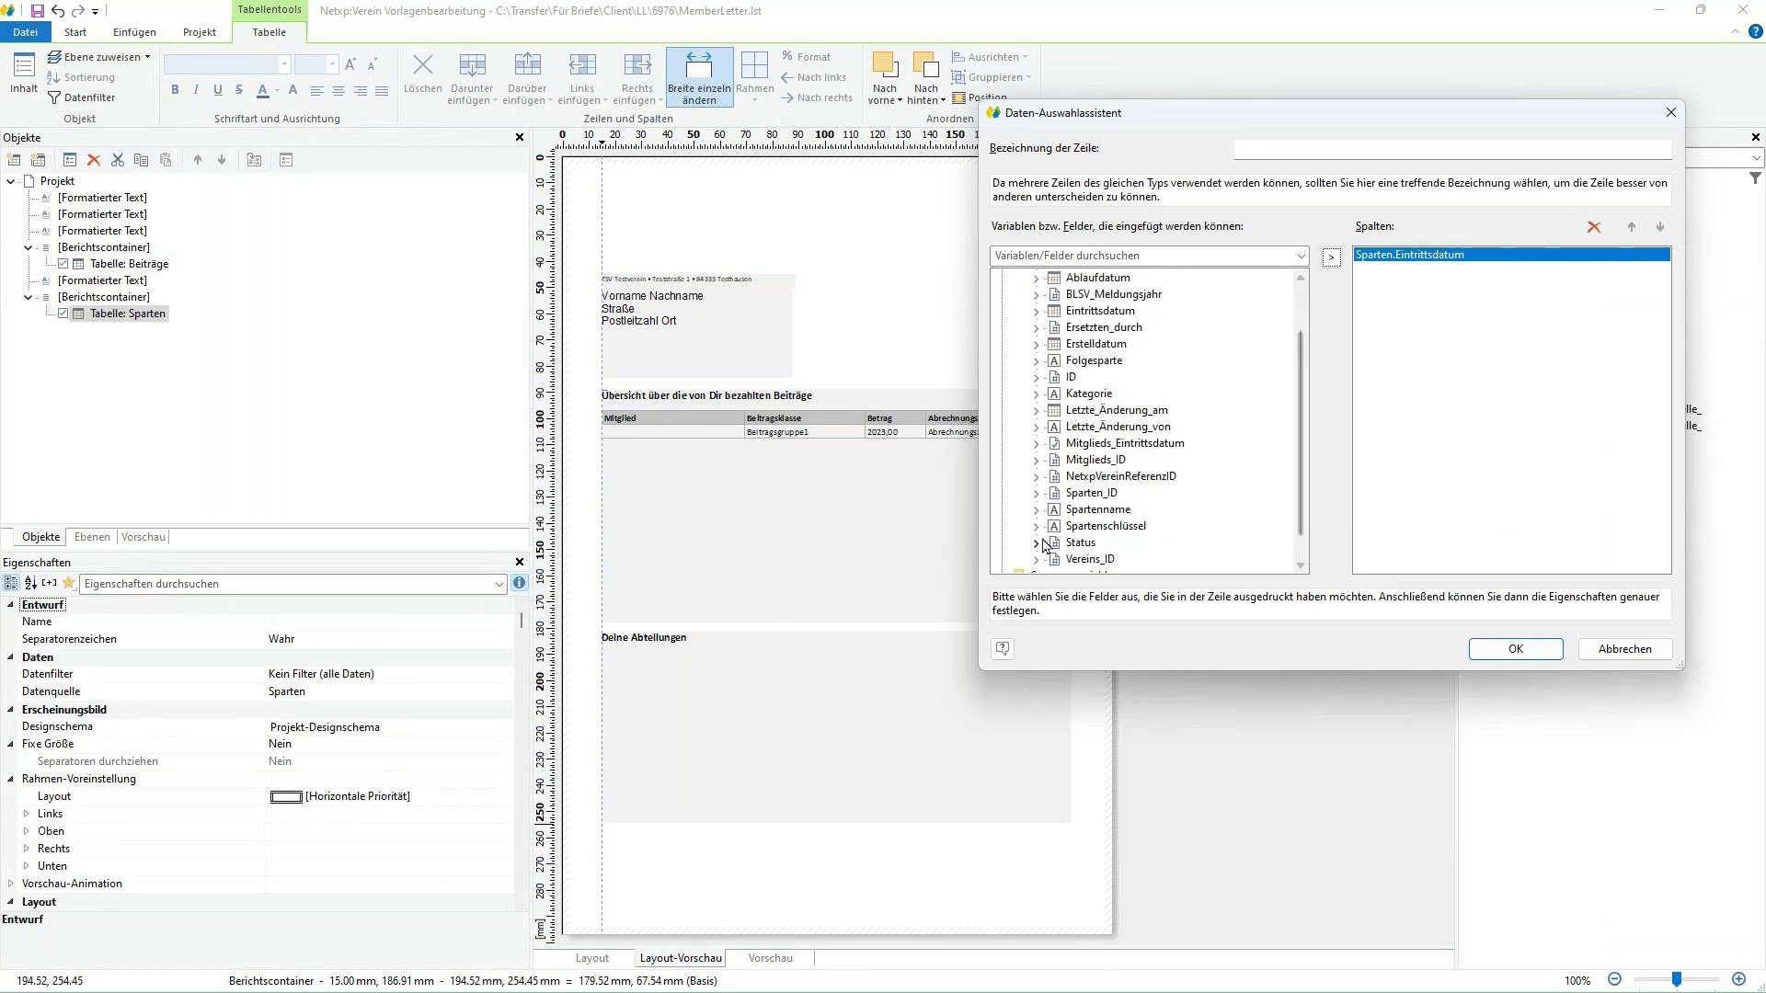
{"action": "double_click", "coordinate": [1094, 509]}
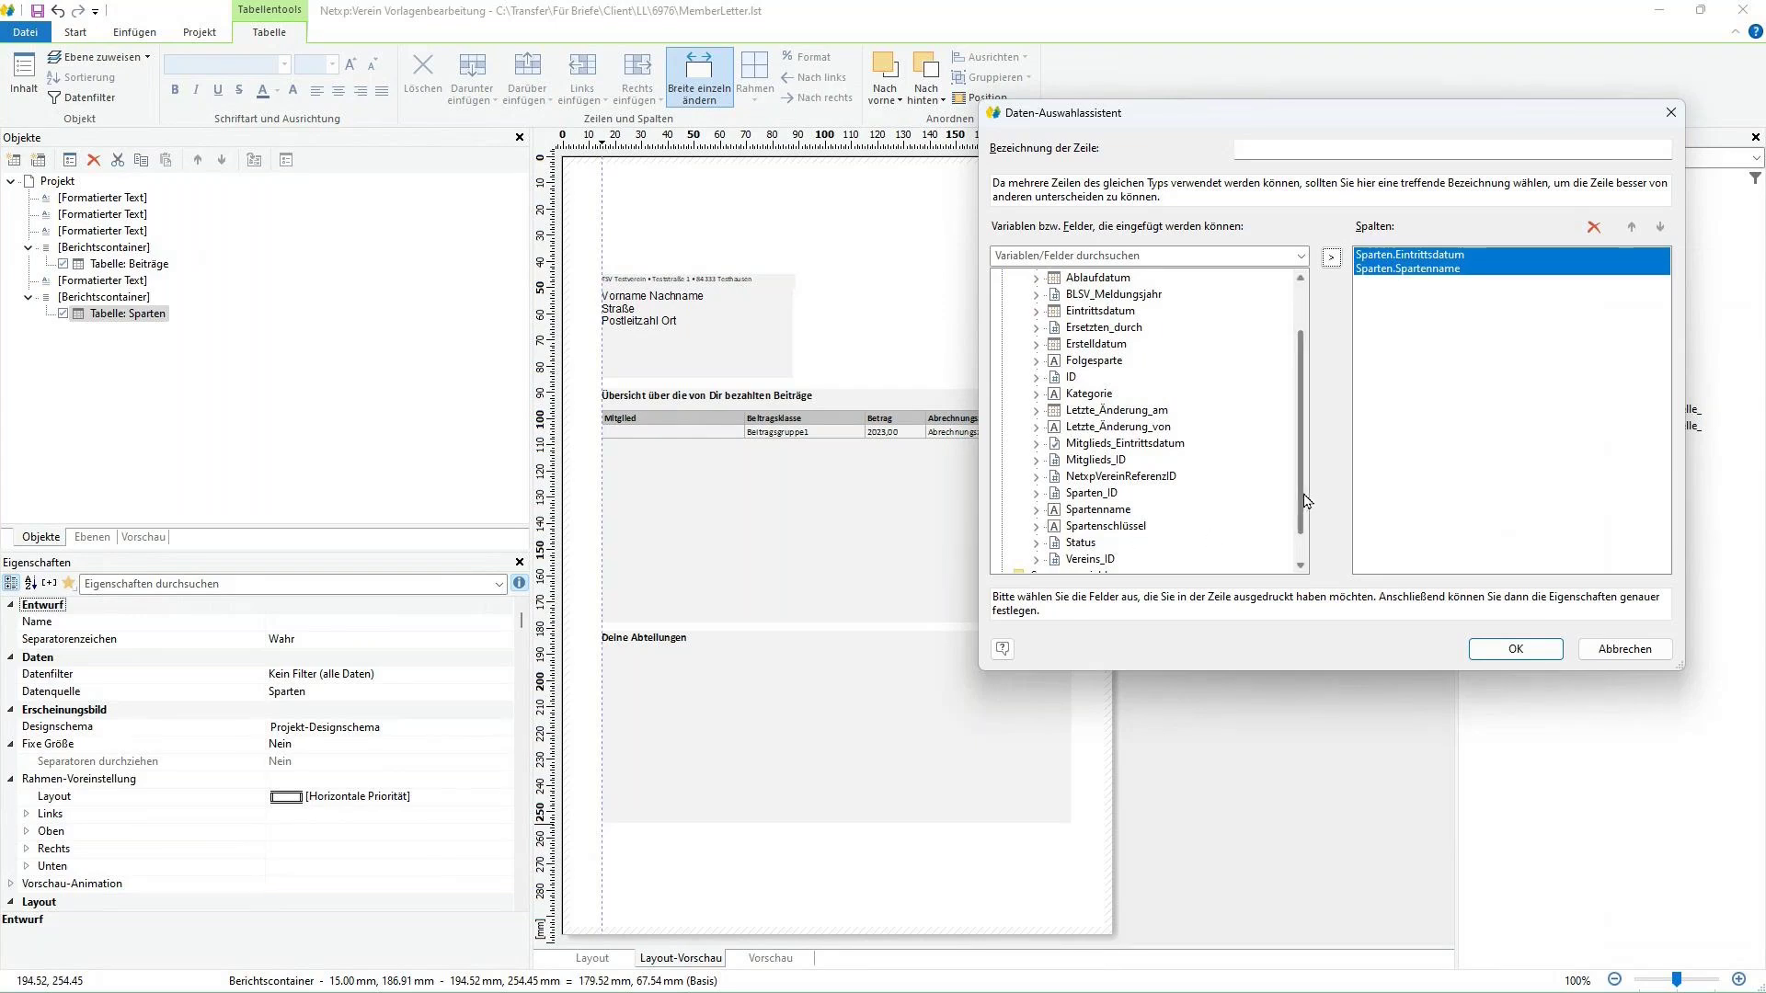
{"action": "left_click_drag", "start_coordinate": [1302, 501], "coordinate": [1303, 452]}
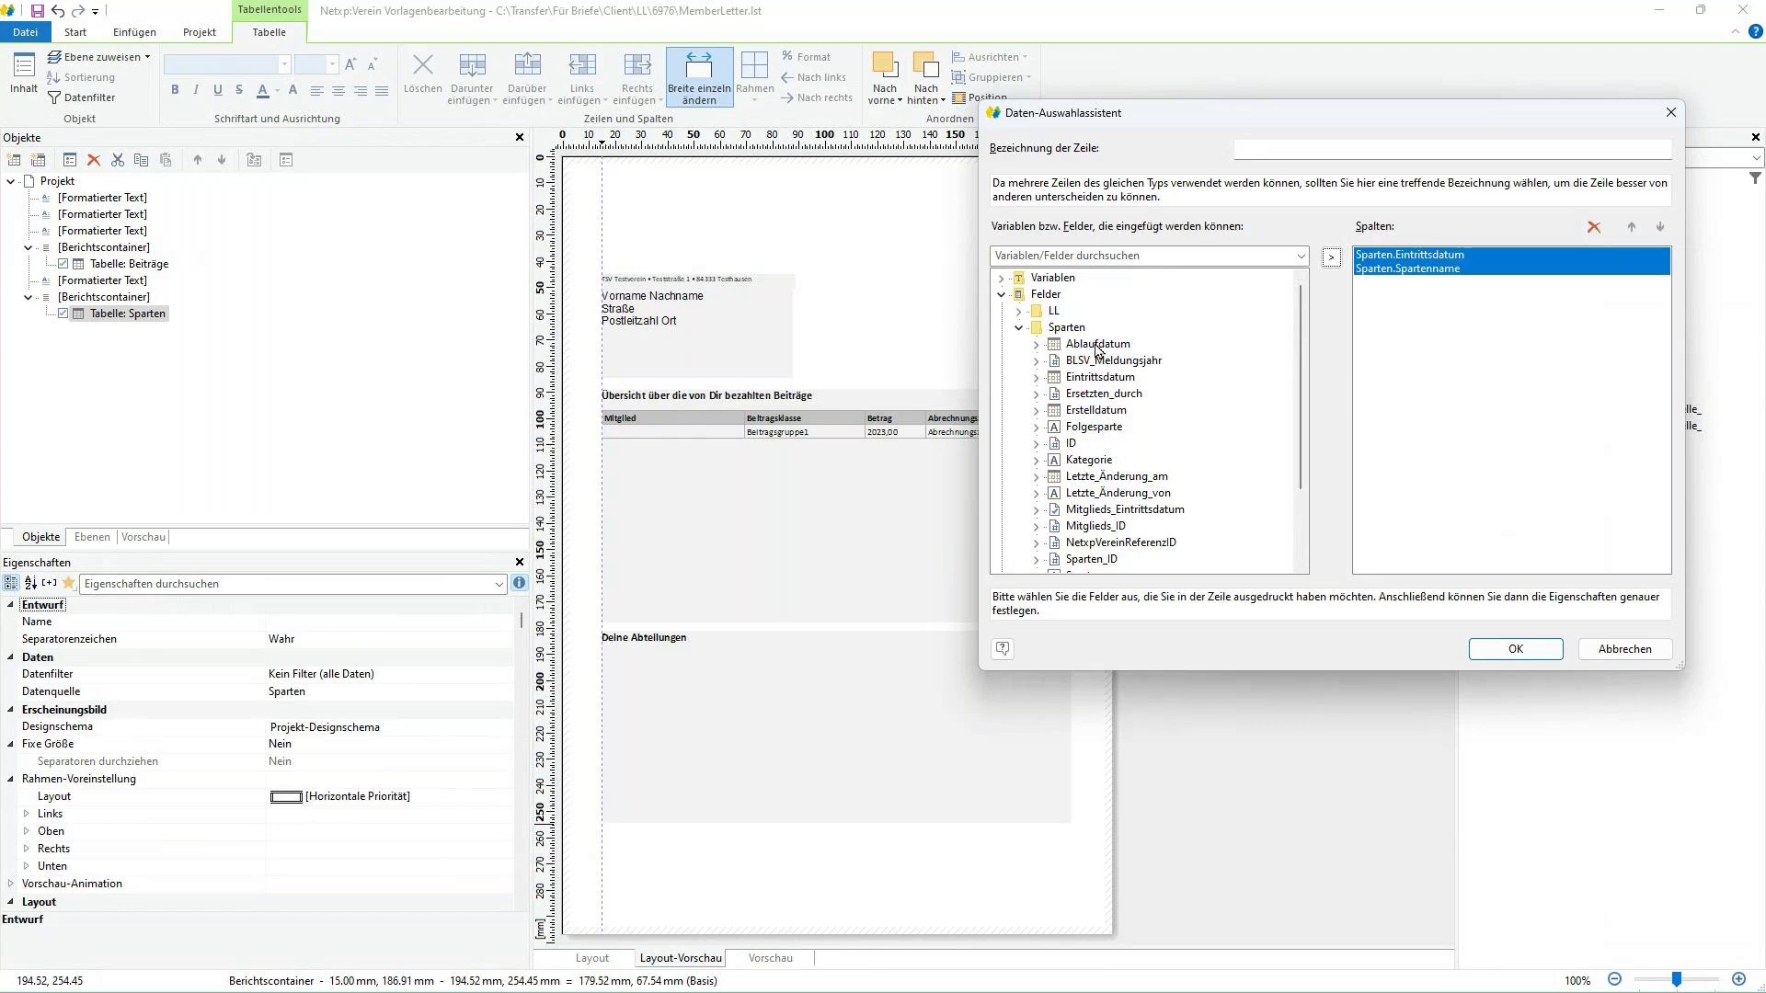
{"action": "double_click", "coordinate": [1098, 345]}
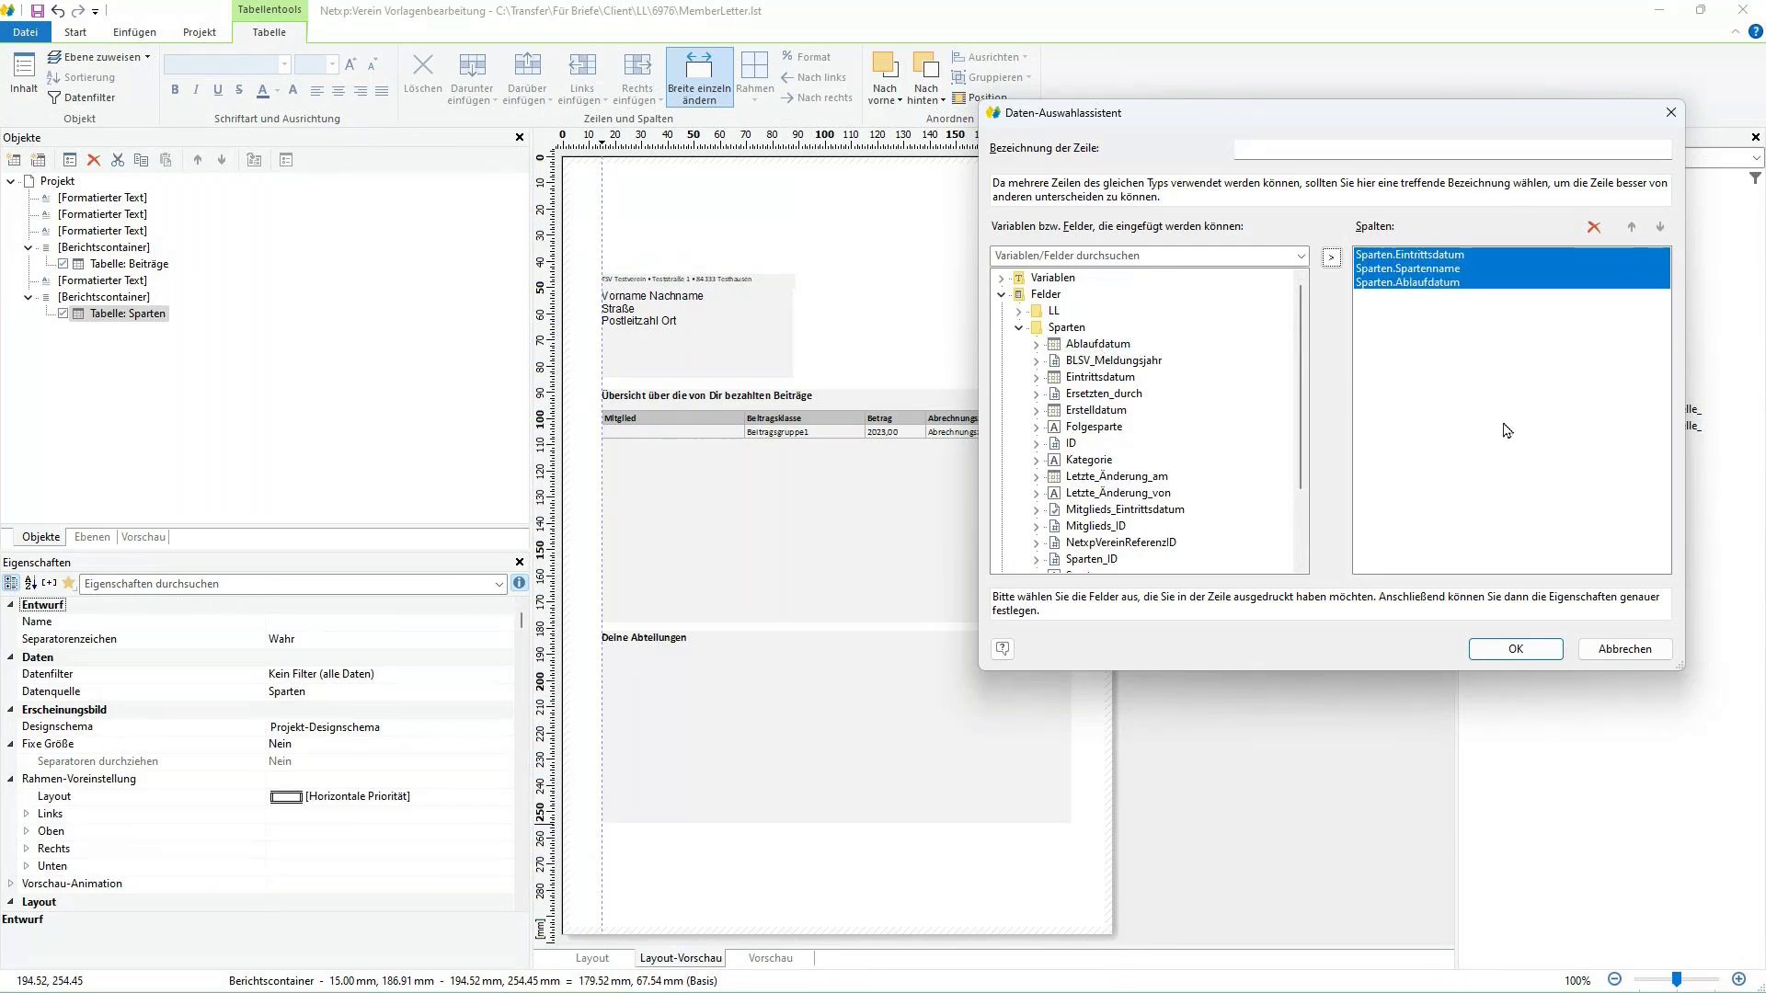
{"action": "left_click", "coordinate": [1485, 655]}
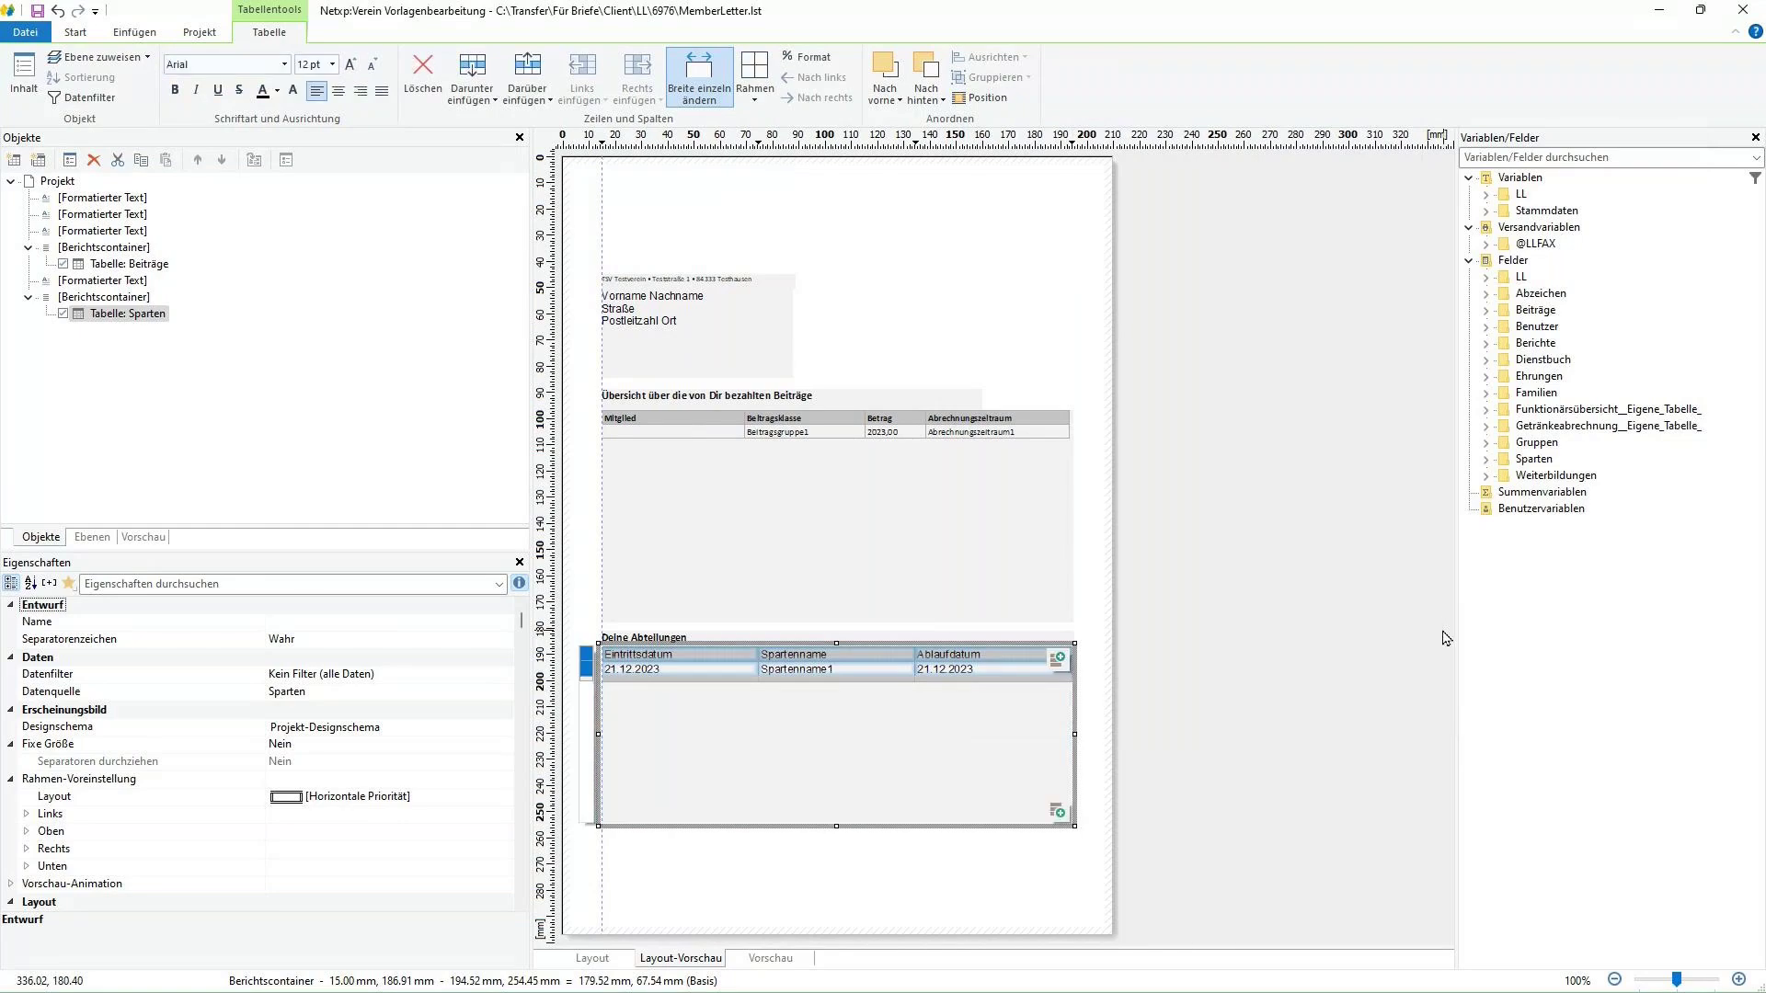
- Open the Sparten table's content definition and delete the row definition of its Fußzeile
{"action": "double_click", "coordinate": [816, 757]}
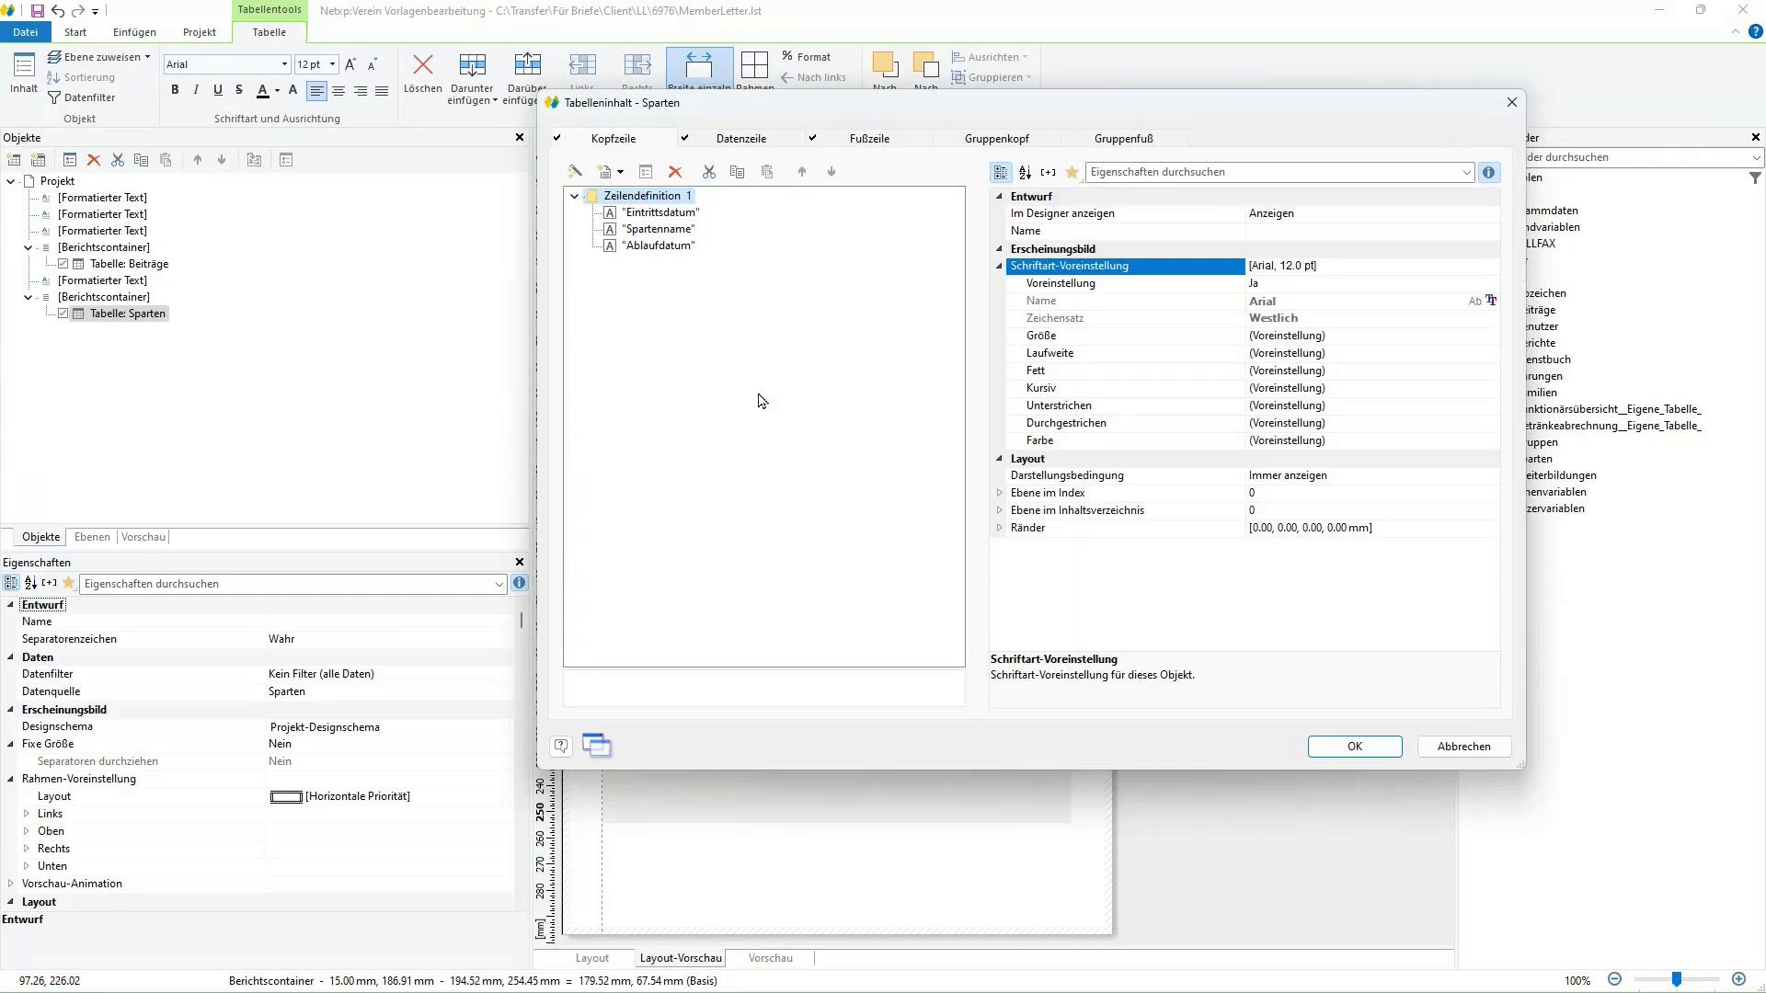
{"action": "left_click", "coordinate": [859, 139]}
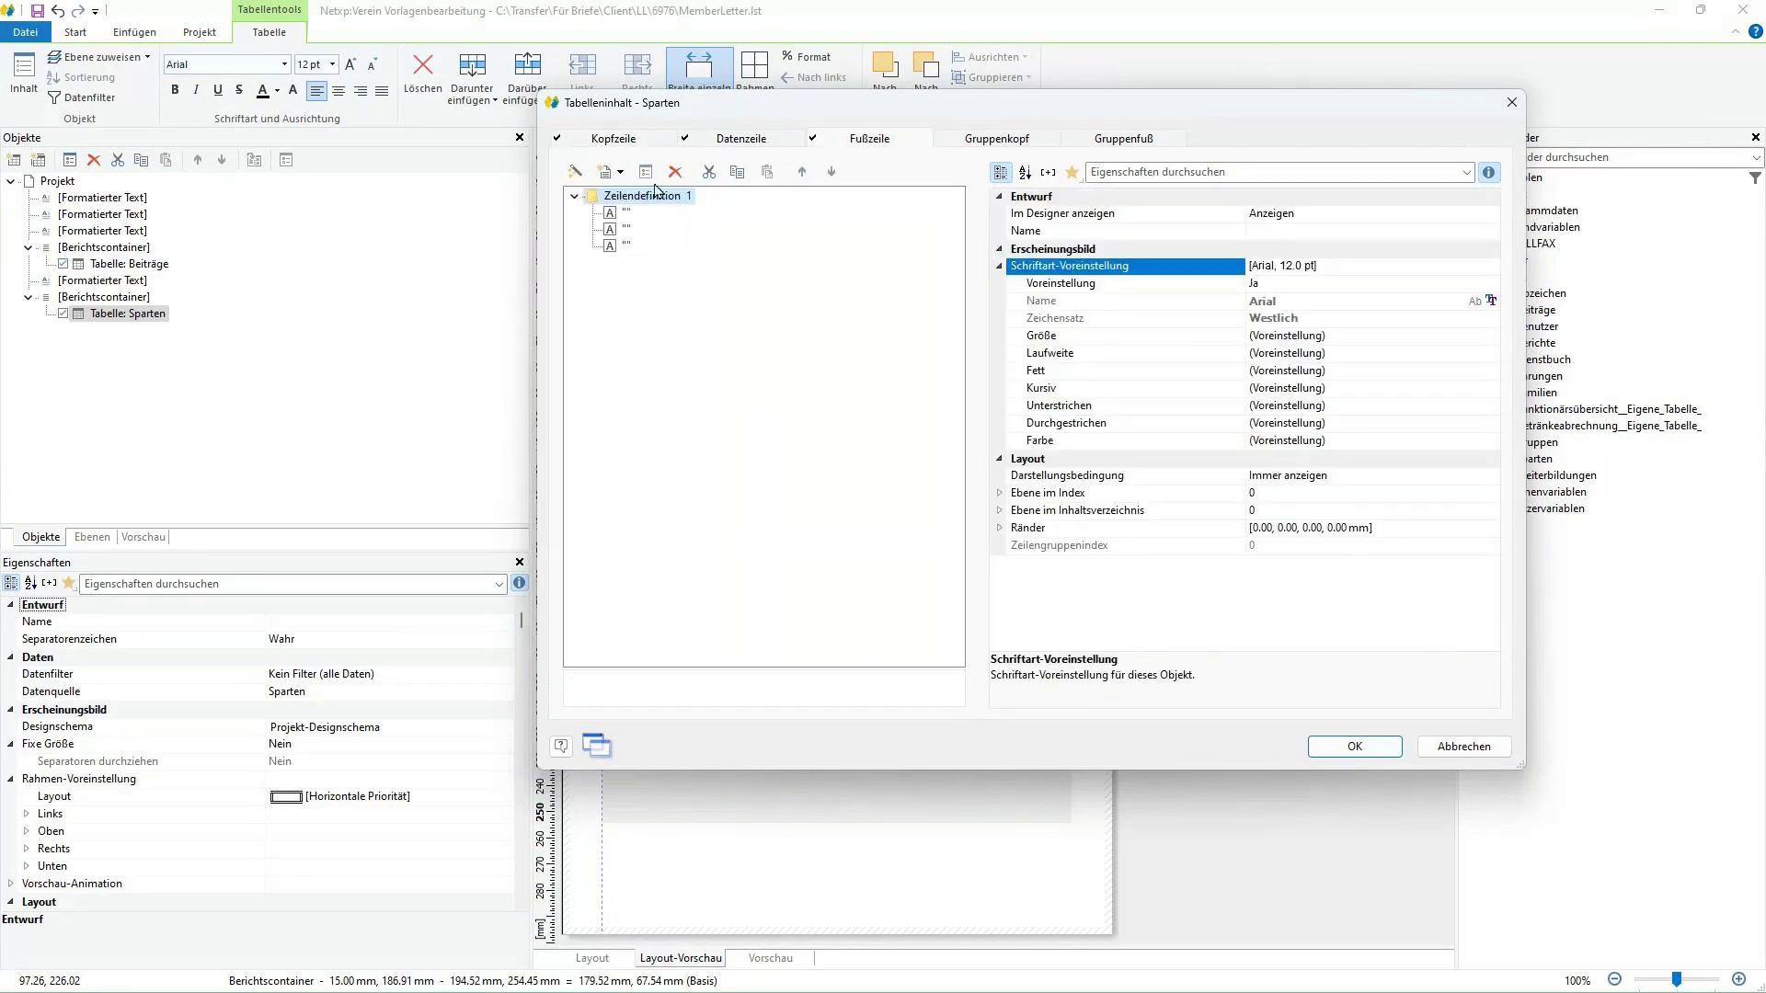
{"action": "left_click", "coordinate": [676, 173]}
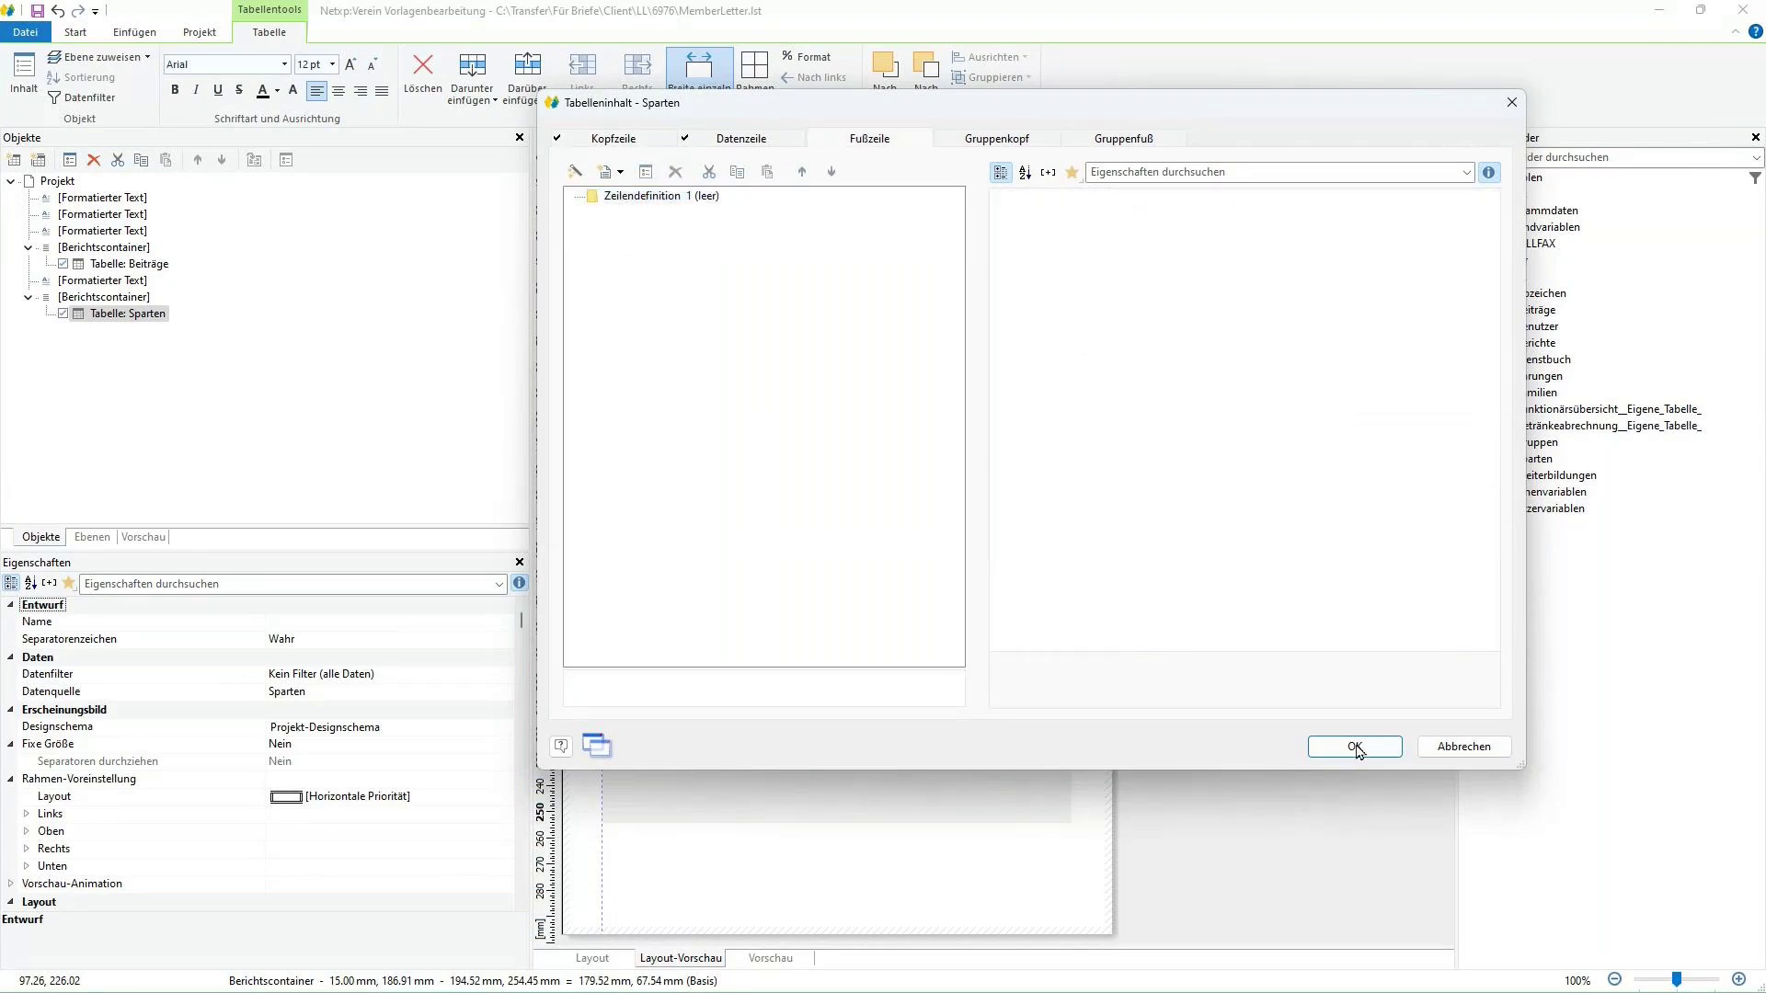
- Set the font of all three Datenzeile columns in the Sparten table to Calibri 10 pt
{"action": "left_click", "coordinate": [735, 139]}
{"action": "left_click", "coordinate": [654, 214]}
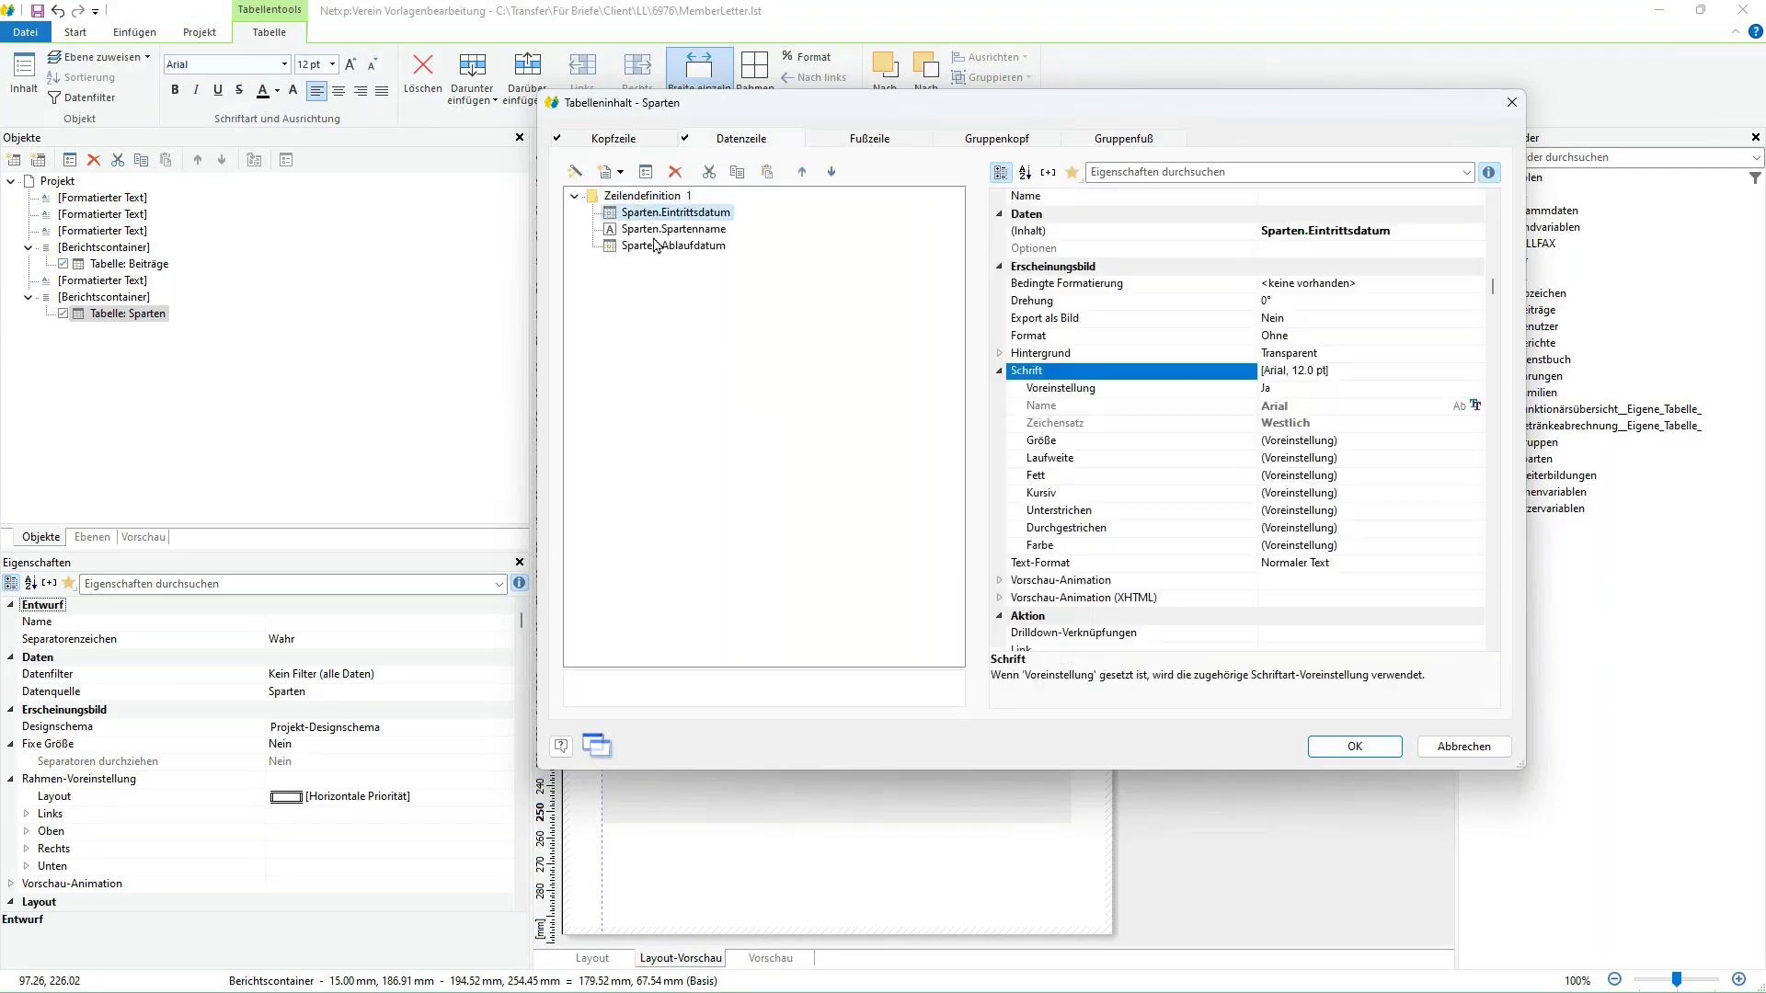
{"action": "left_click", "coordinate": [657, 246], "text": "shift"}
{"action": "left_click", "coordinate": [1348, 377]}
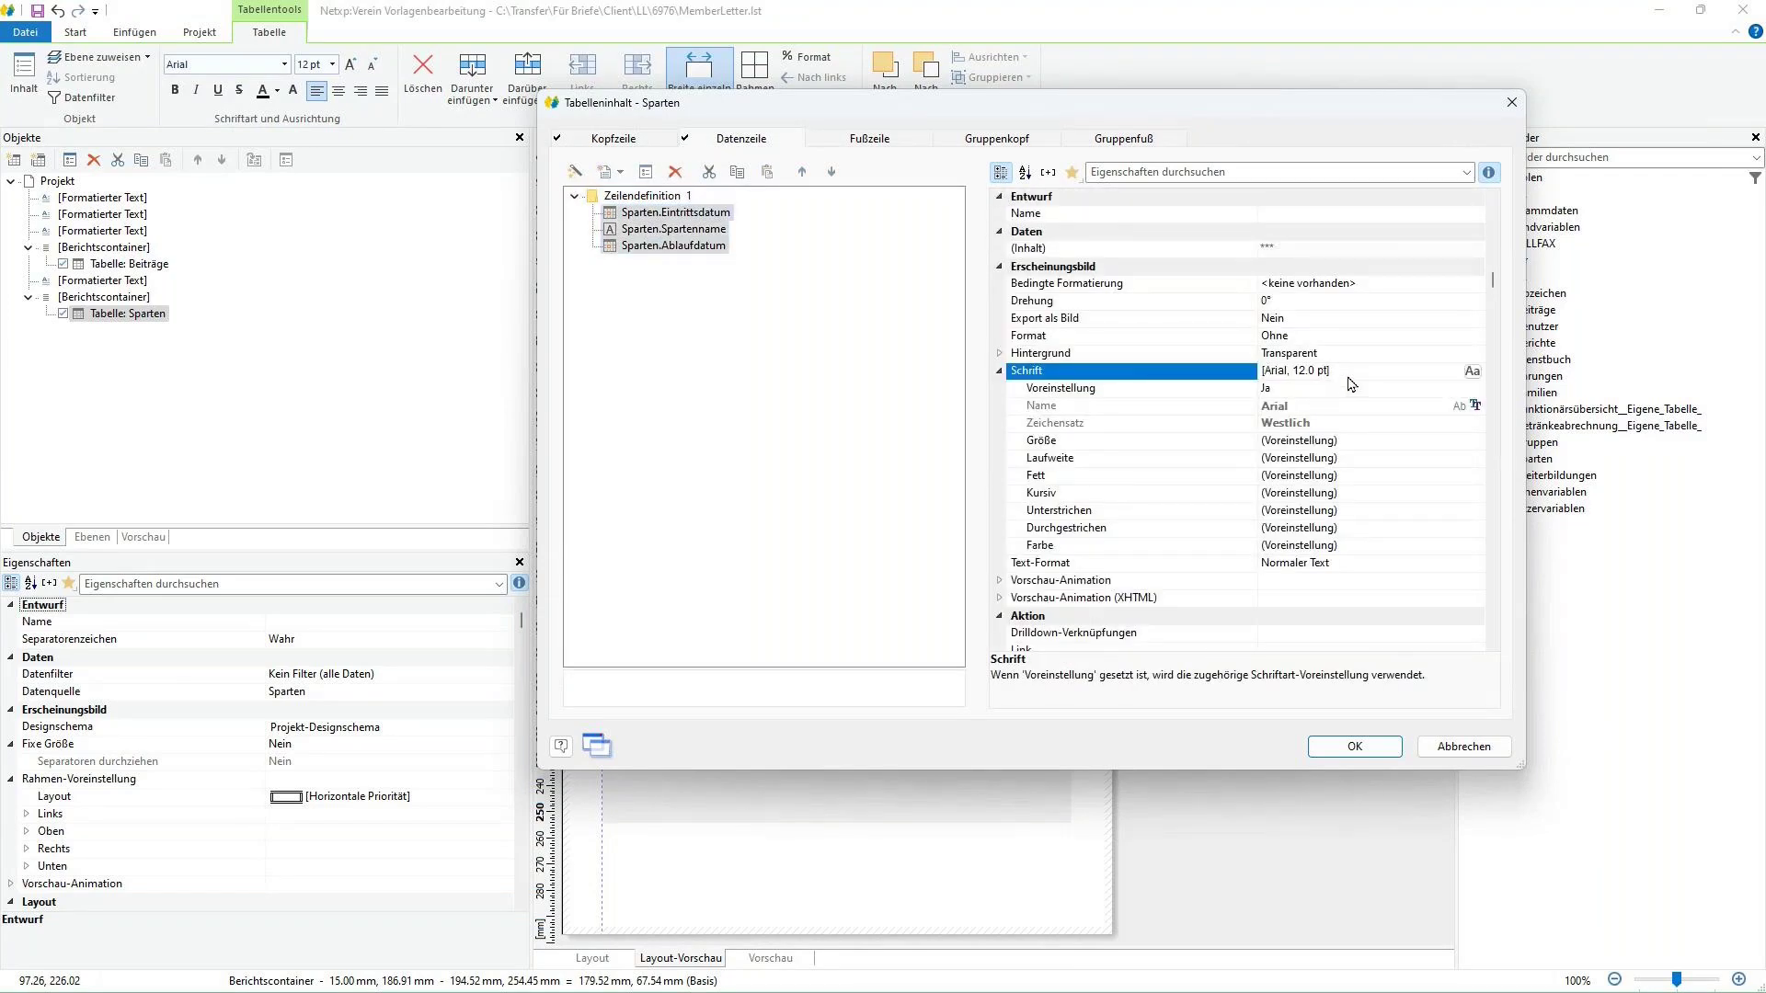
{"action": "left_click", "coordinate": [1462, 372]}
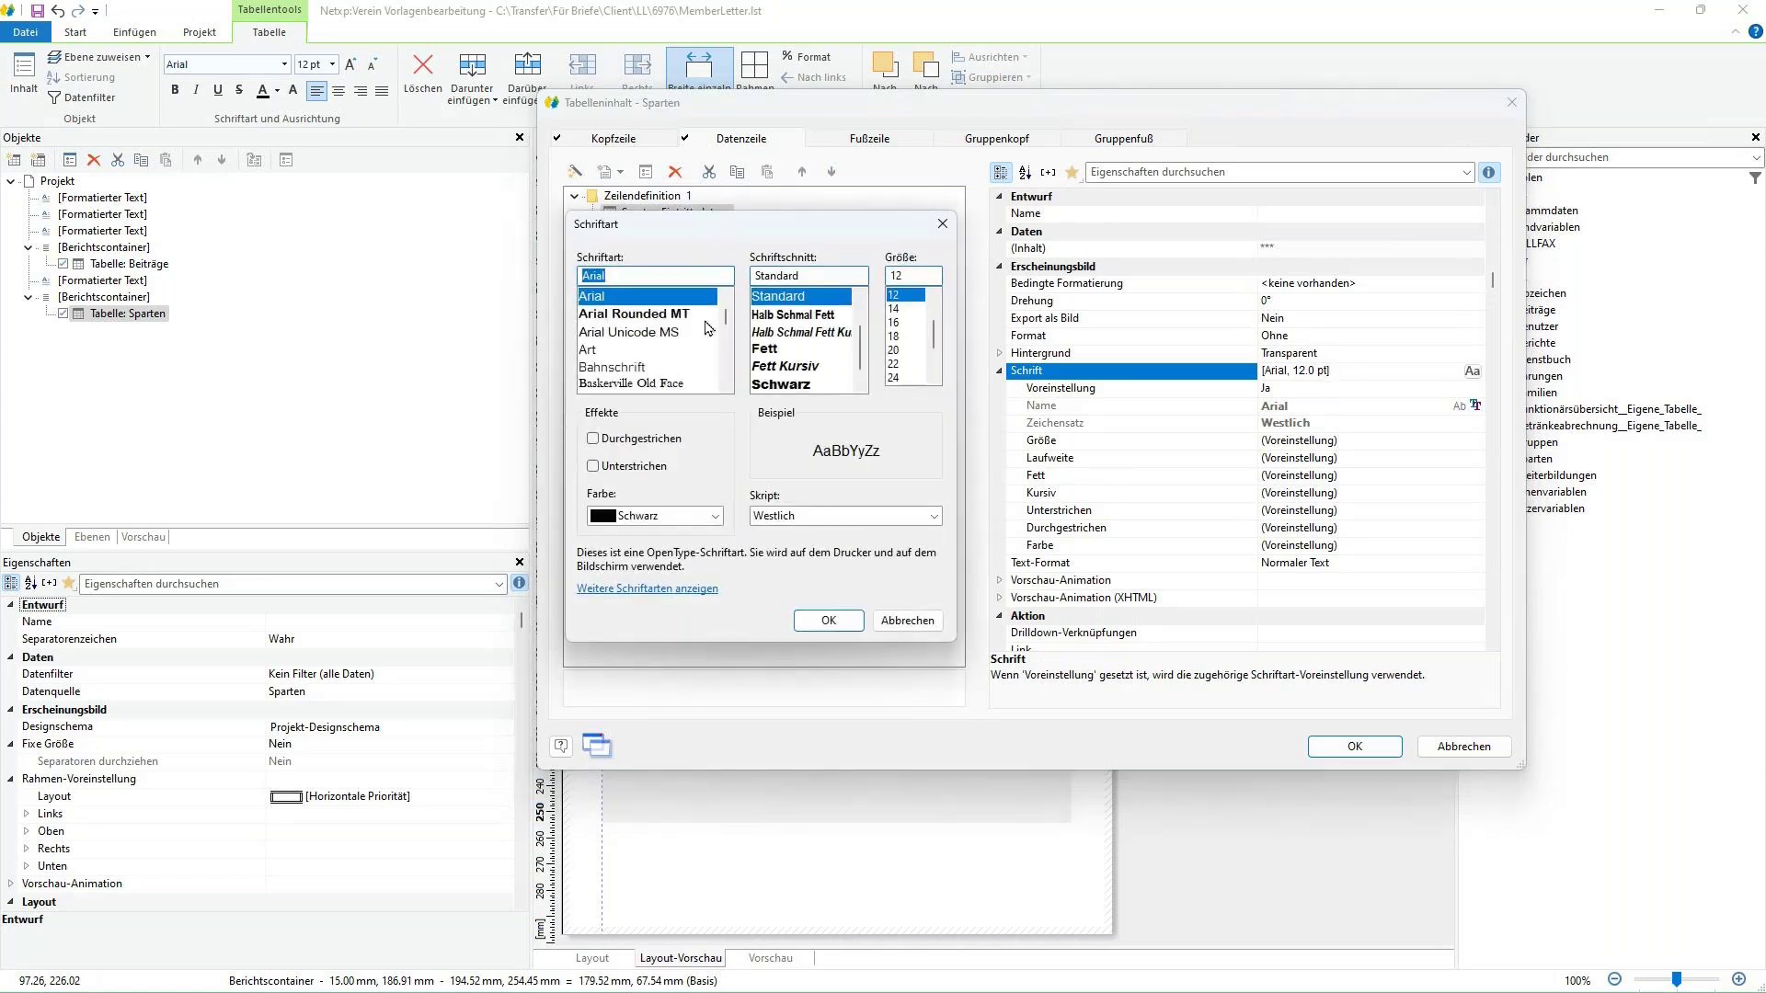
{"action": "left_click", "coordinate": [725, 386]}
{"action": "left_click", "coordinate": [726, 386]}
{"action": "left_click", "coordinate": [725, 386]}
{"action": "left_click", "coordinate": [726, 386]}
{"action": "scroll", "coordinate": [726, 394], "scroll_direction": "down", "scroll_amount": 5}
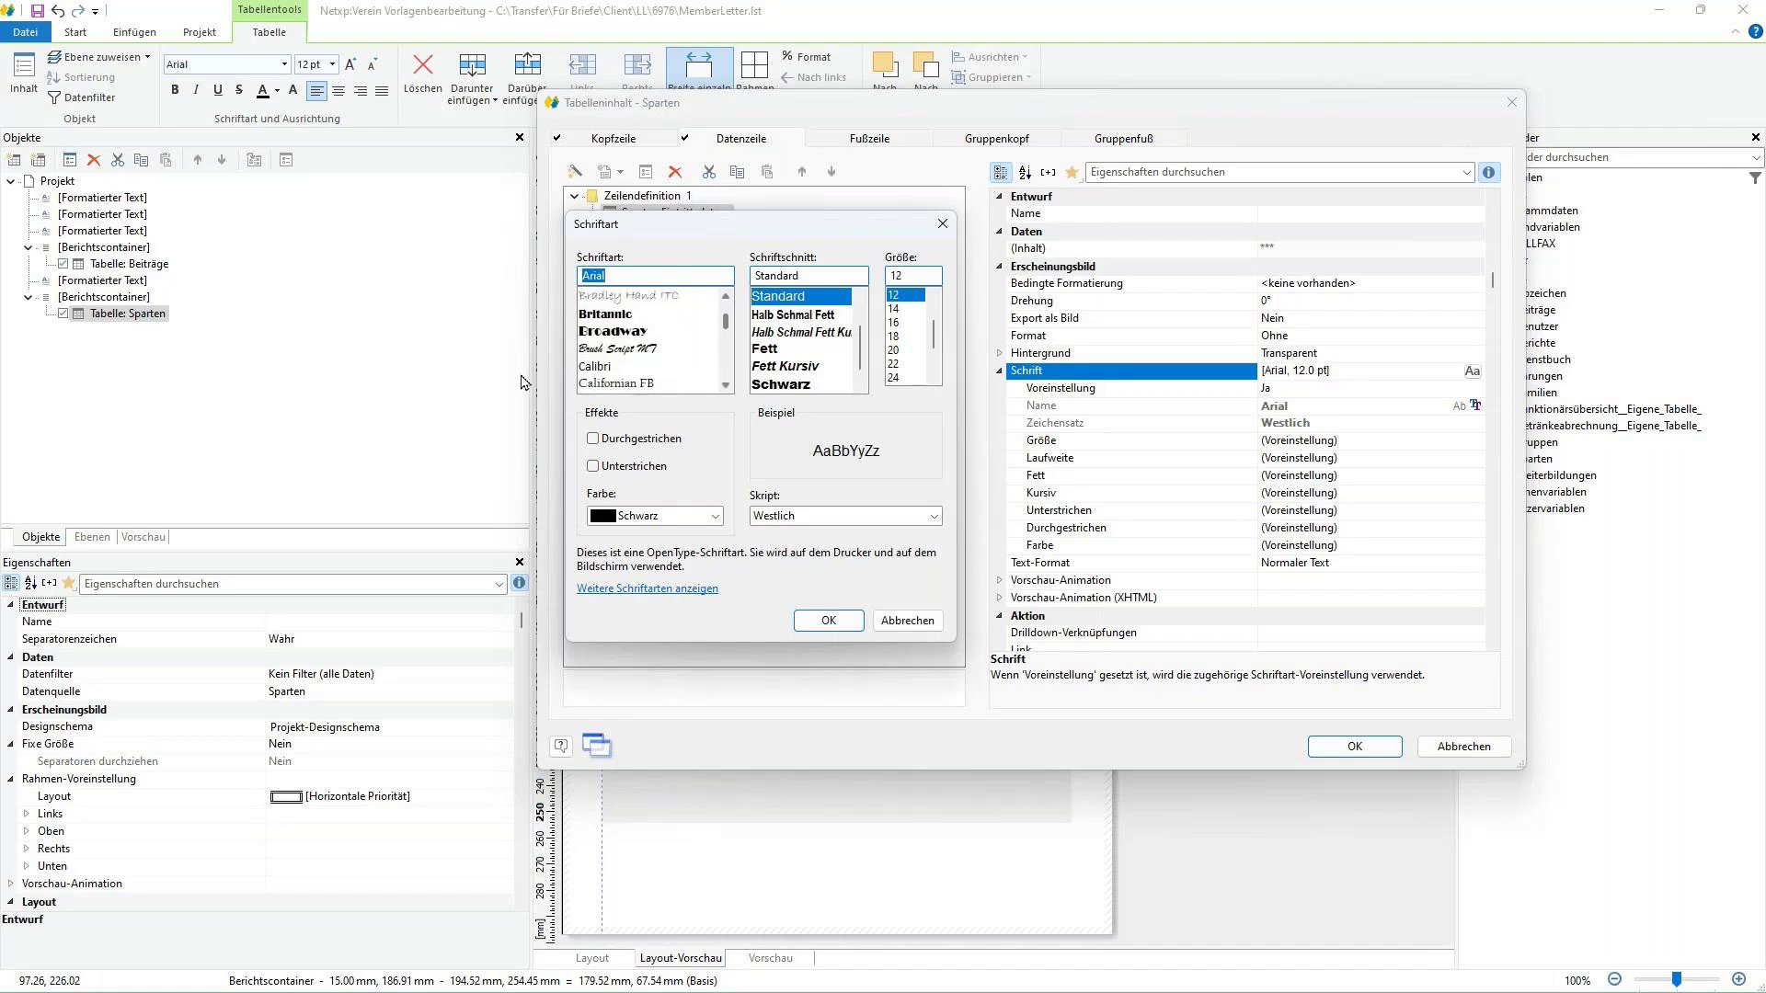
{"action": "left_click", "coordinate": [593, 366]}
{"action": "scroll", "coordinate": [920, 313], "scroll_direction": "up", "scroll_amount": 2}
{"action": "left_click", "coordinate": [897, 294]}
{"action": "left_click", "coordinate": [819, 620]}
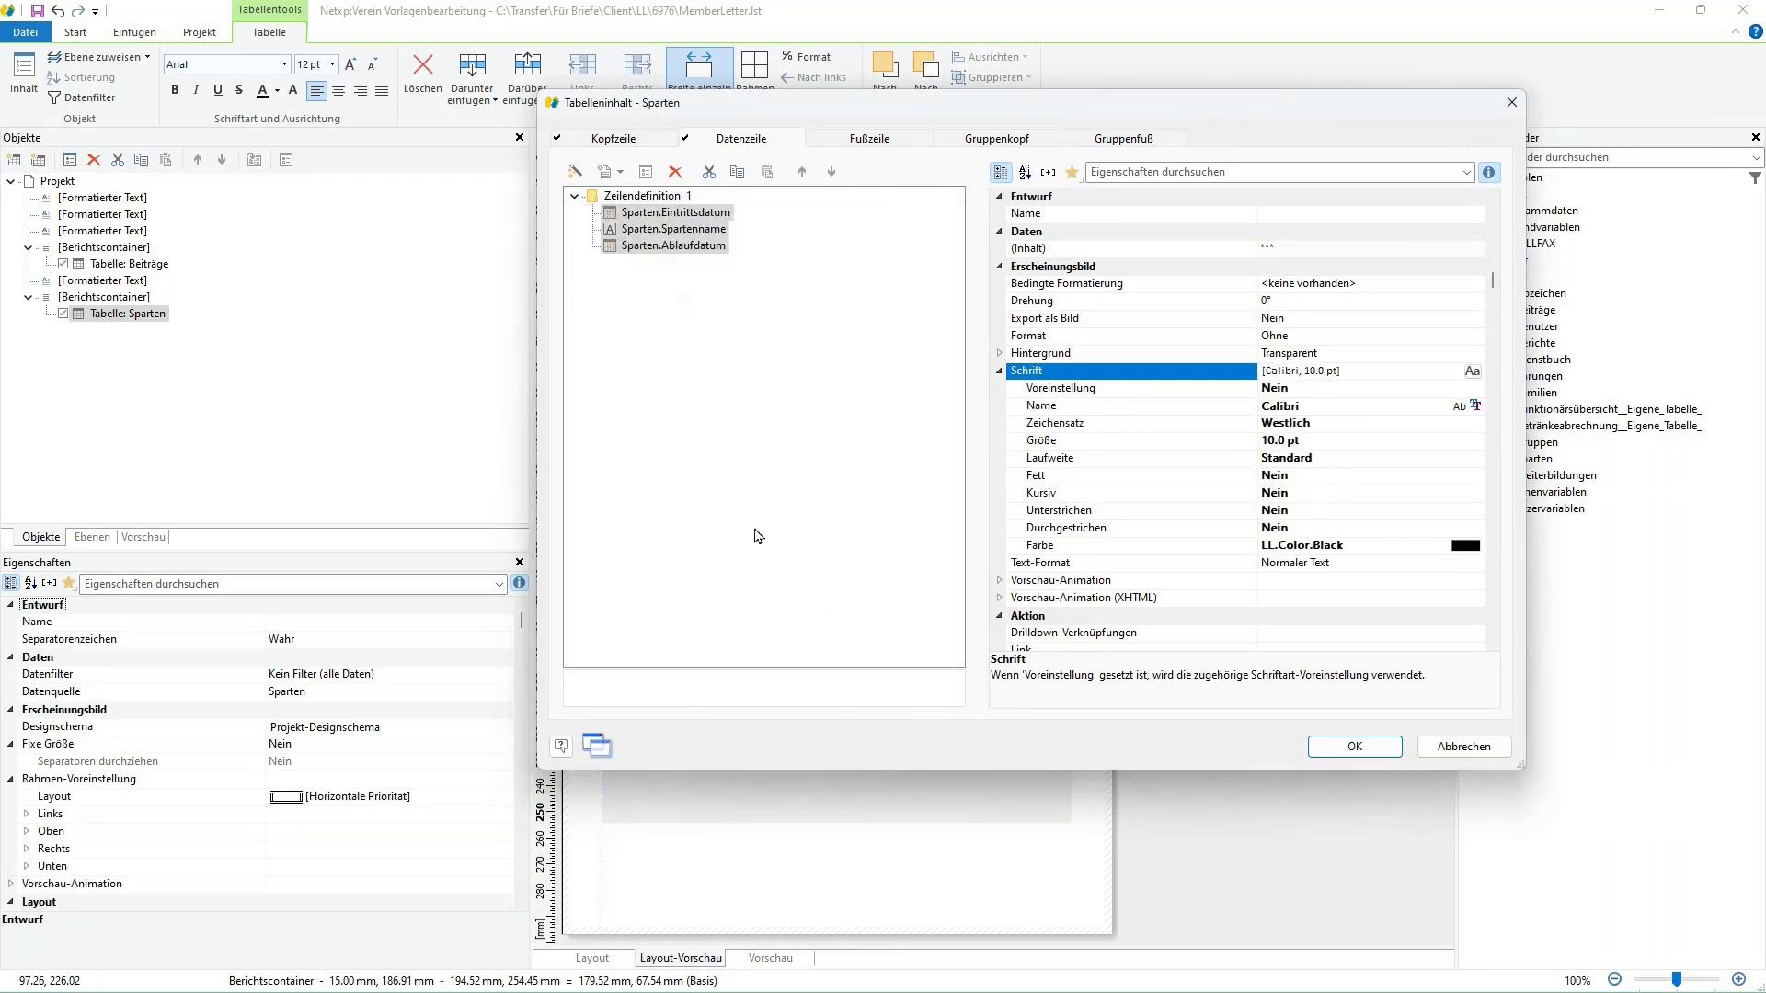
- Set the font of all three Kopfzeile columns in the Sparten table to Calibri Fett 10 pt and accept the table content
{"action": "left_click", "coordinate": [613, 144]}
{"action": "left_click", "coordinate": [659, 246]}
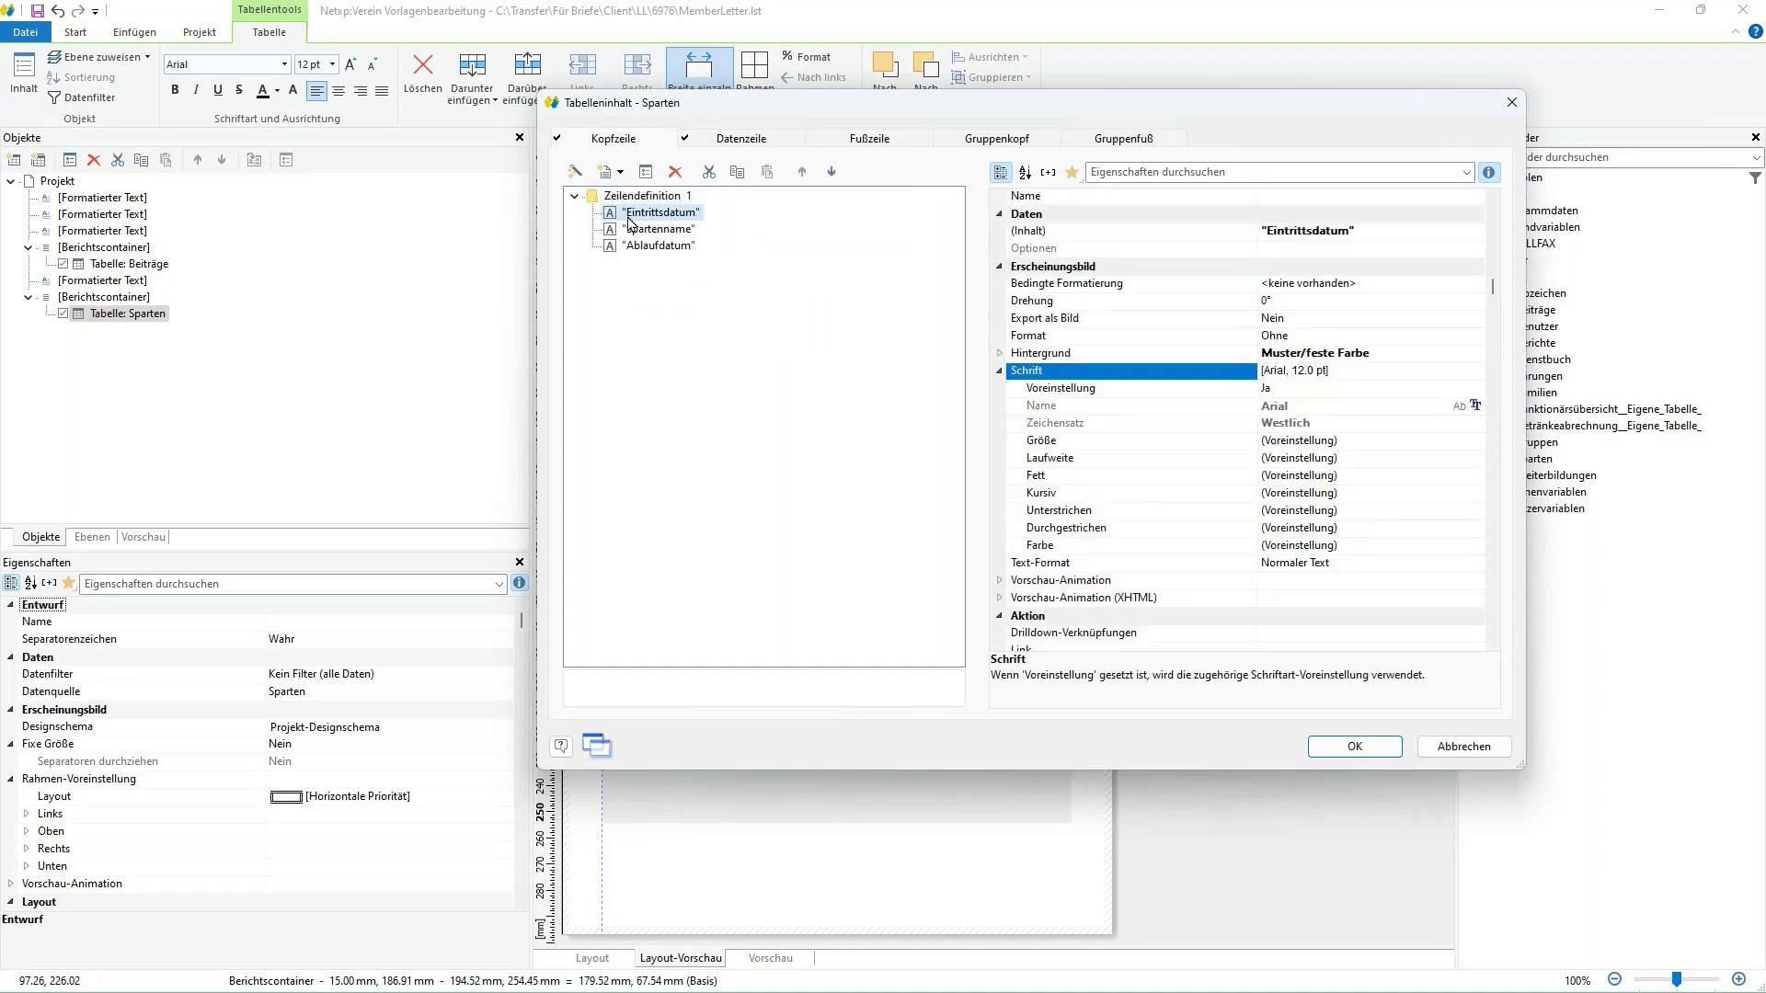
{"action": "left_click", "coordinate": [660, 213], "text": "shift"}
{"action": "left_click", "coordinate": [1380, 372]}
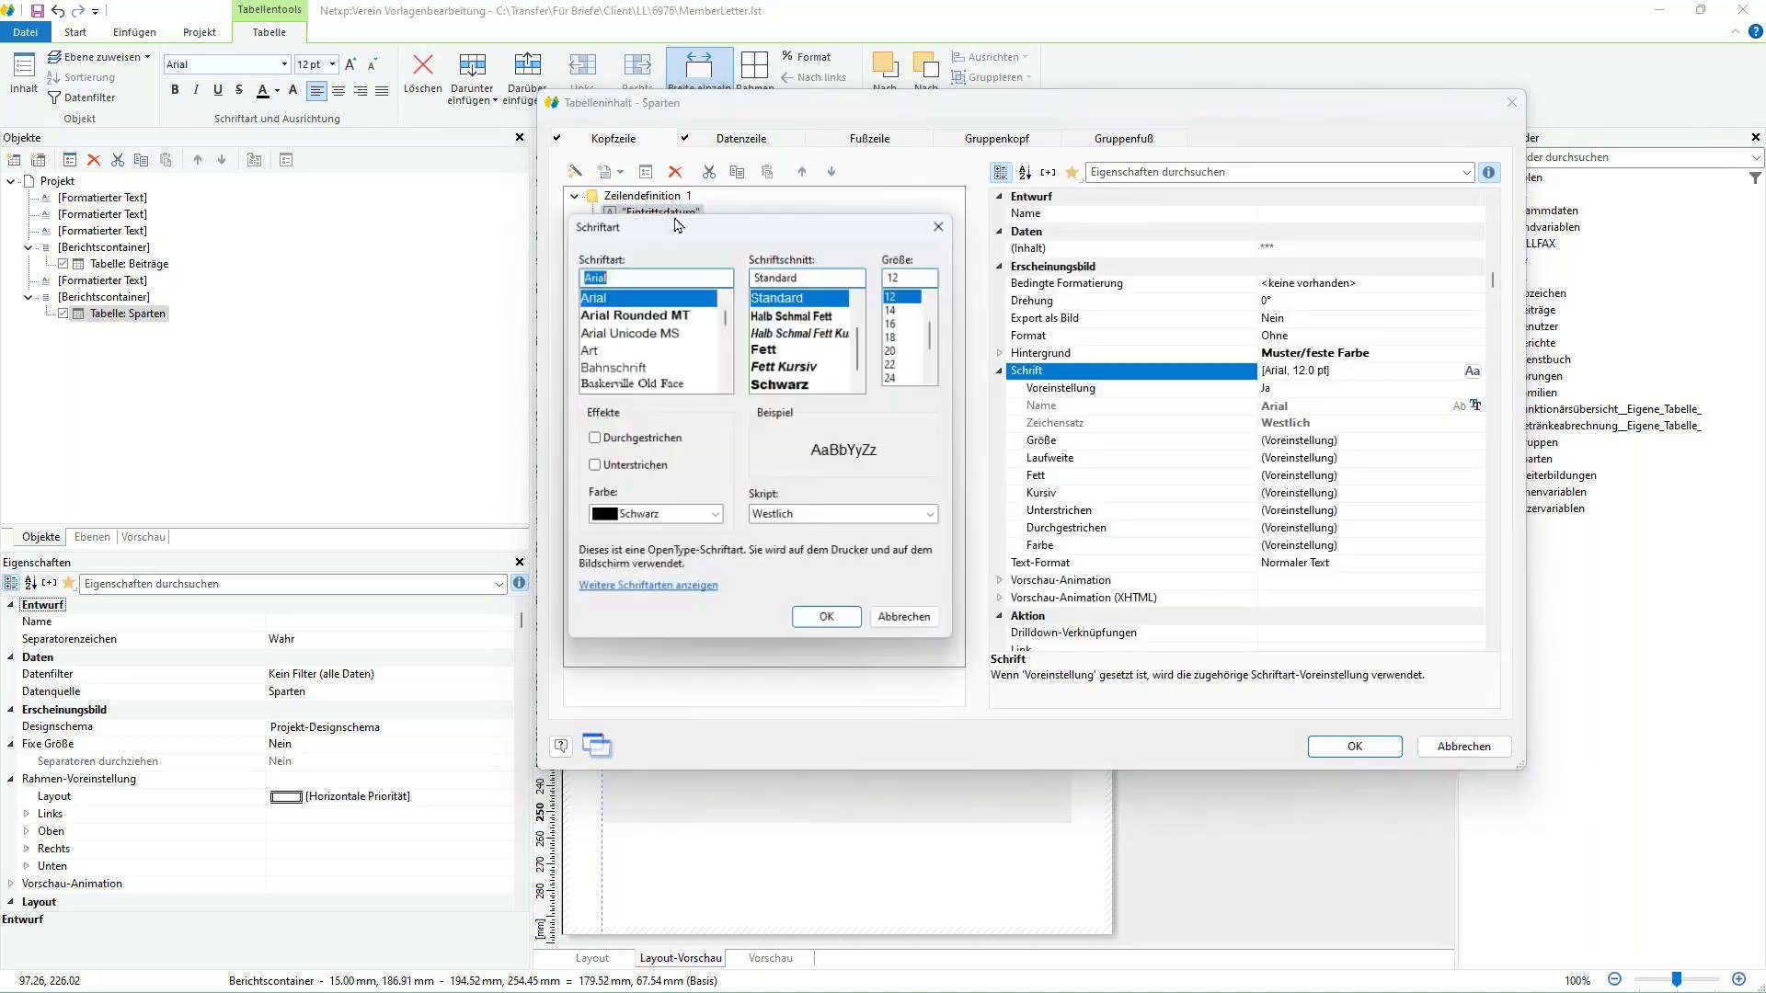
{"action": "left_click", "coordinate": [726, 388]}
{"action": "left_click", "coordinate": [726, 388]}
{"action": "left_click", "coordinate": [726, 387]}
{"action": "left_click", "coordinate": [726, 387]}
{"action": "scroll", "coordinate": [725, 394], "scroll_direction": "down", "scroll_amount": 5}
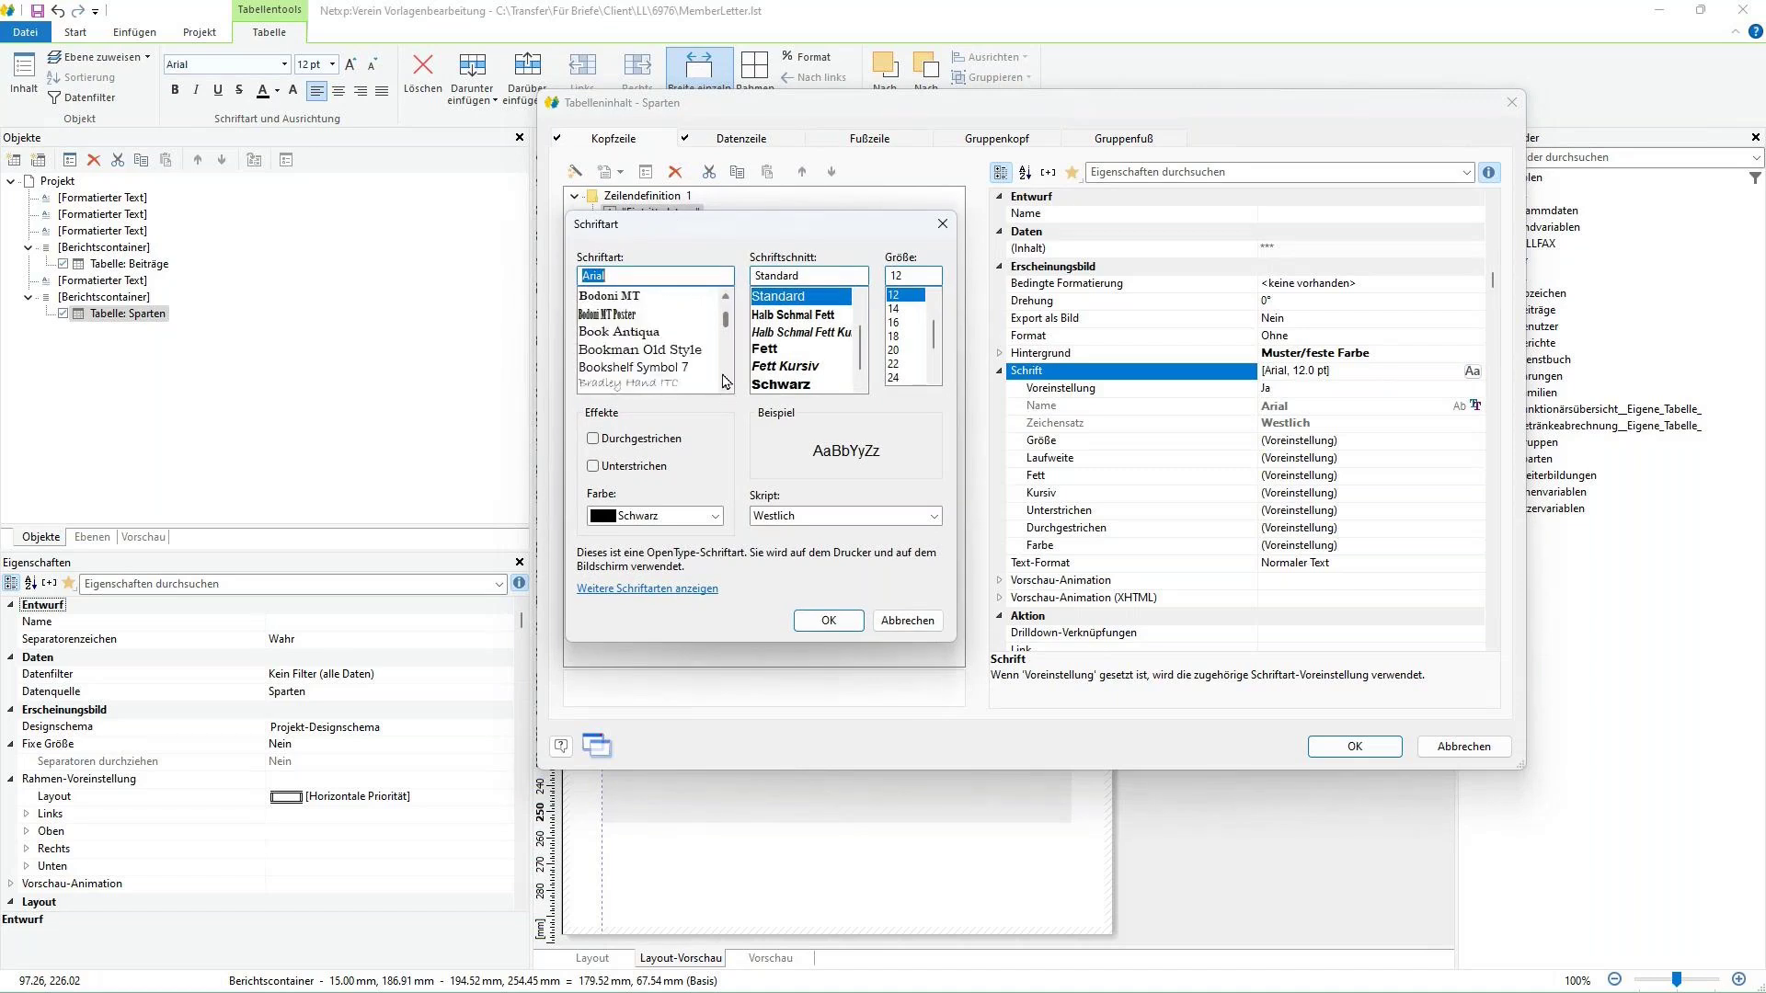
{"action": "left_click", "coordinate": [595, 368]}
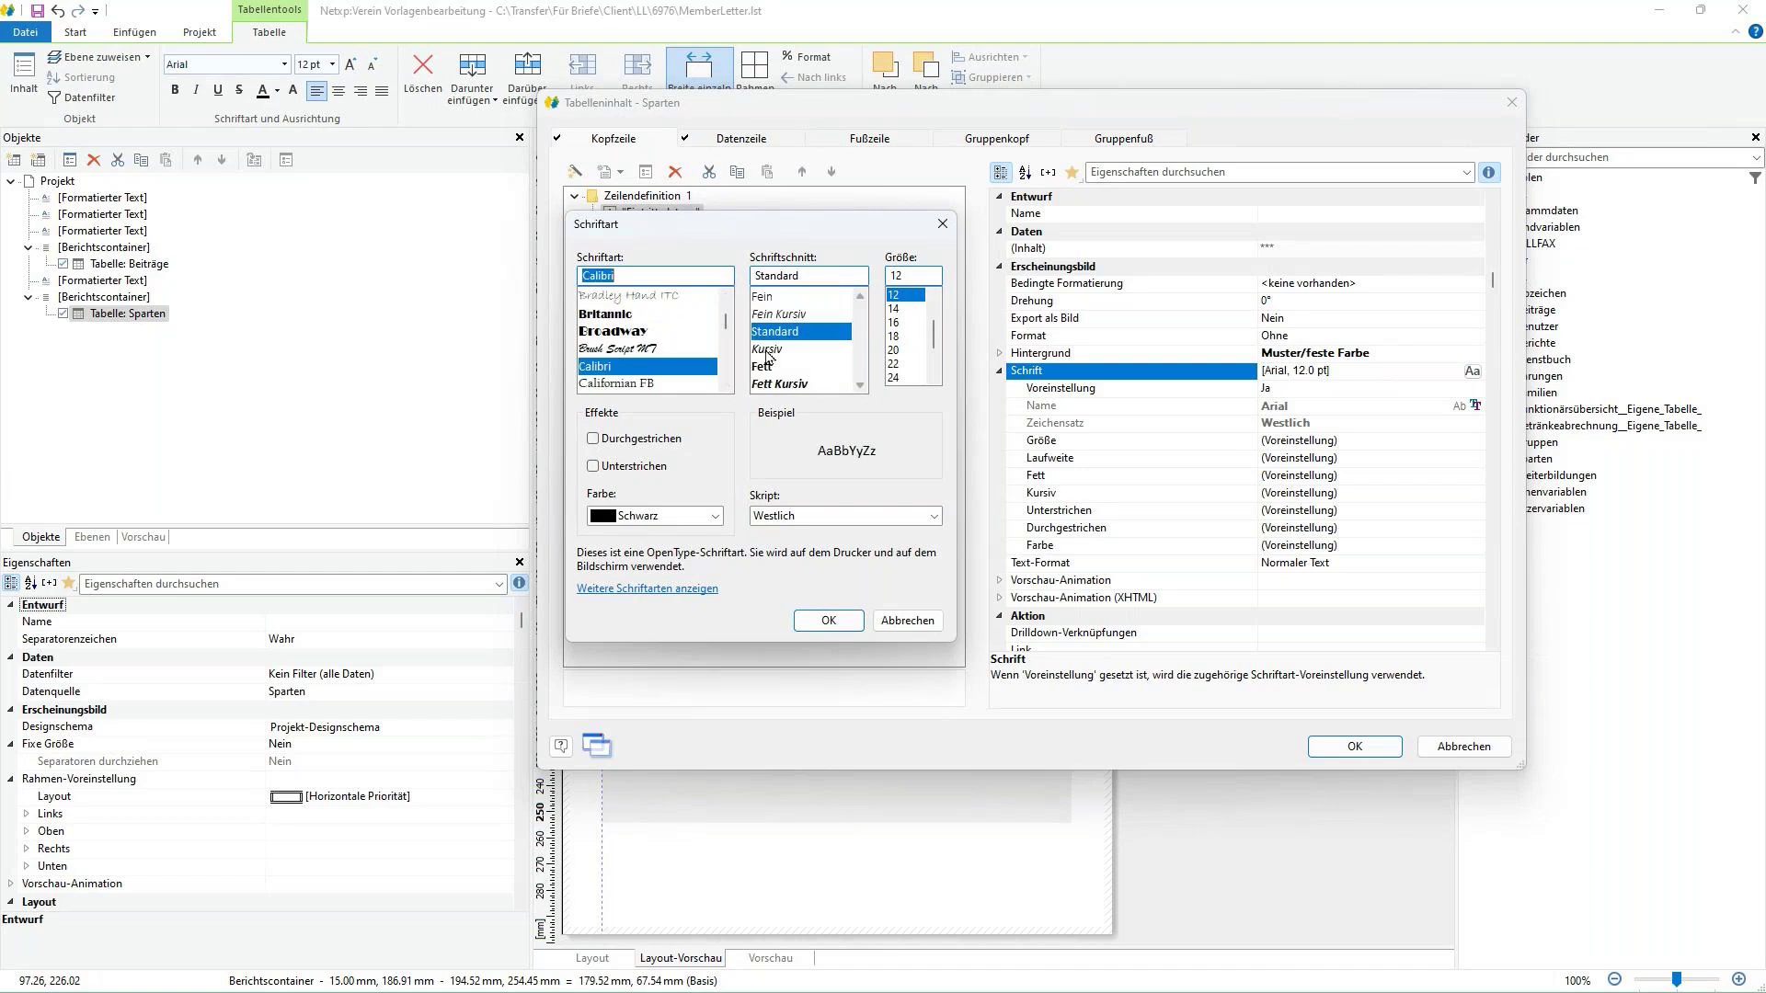
{"action": "left_click", "coordinate": [771, 366]}
{"action": "left_click", "coordinate": [934, 296]}
{"action": "left_click", "coordinate": [935, 296]}
{"action": "left_click", "coordinate": [902, 296]}
{"action": "left_click", "coordinate": [808, 622]}
{"action": "left_click", "coordinate": [1324, 749]}
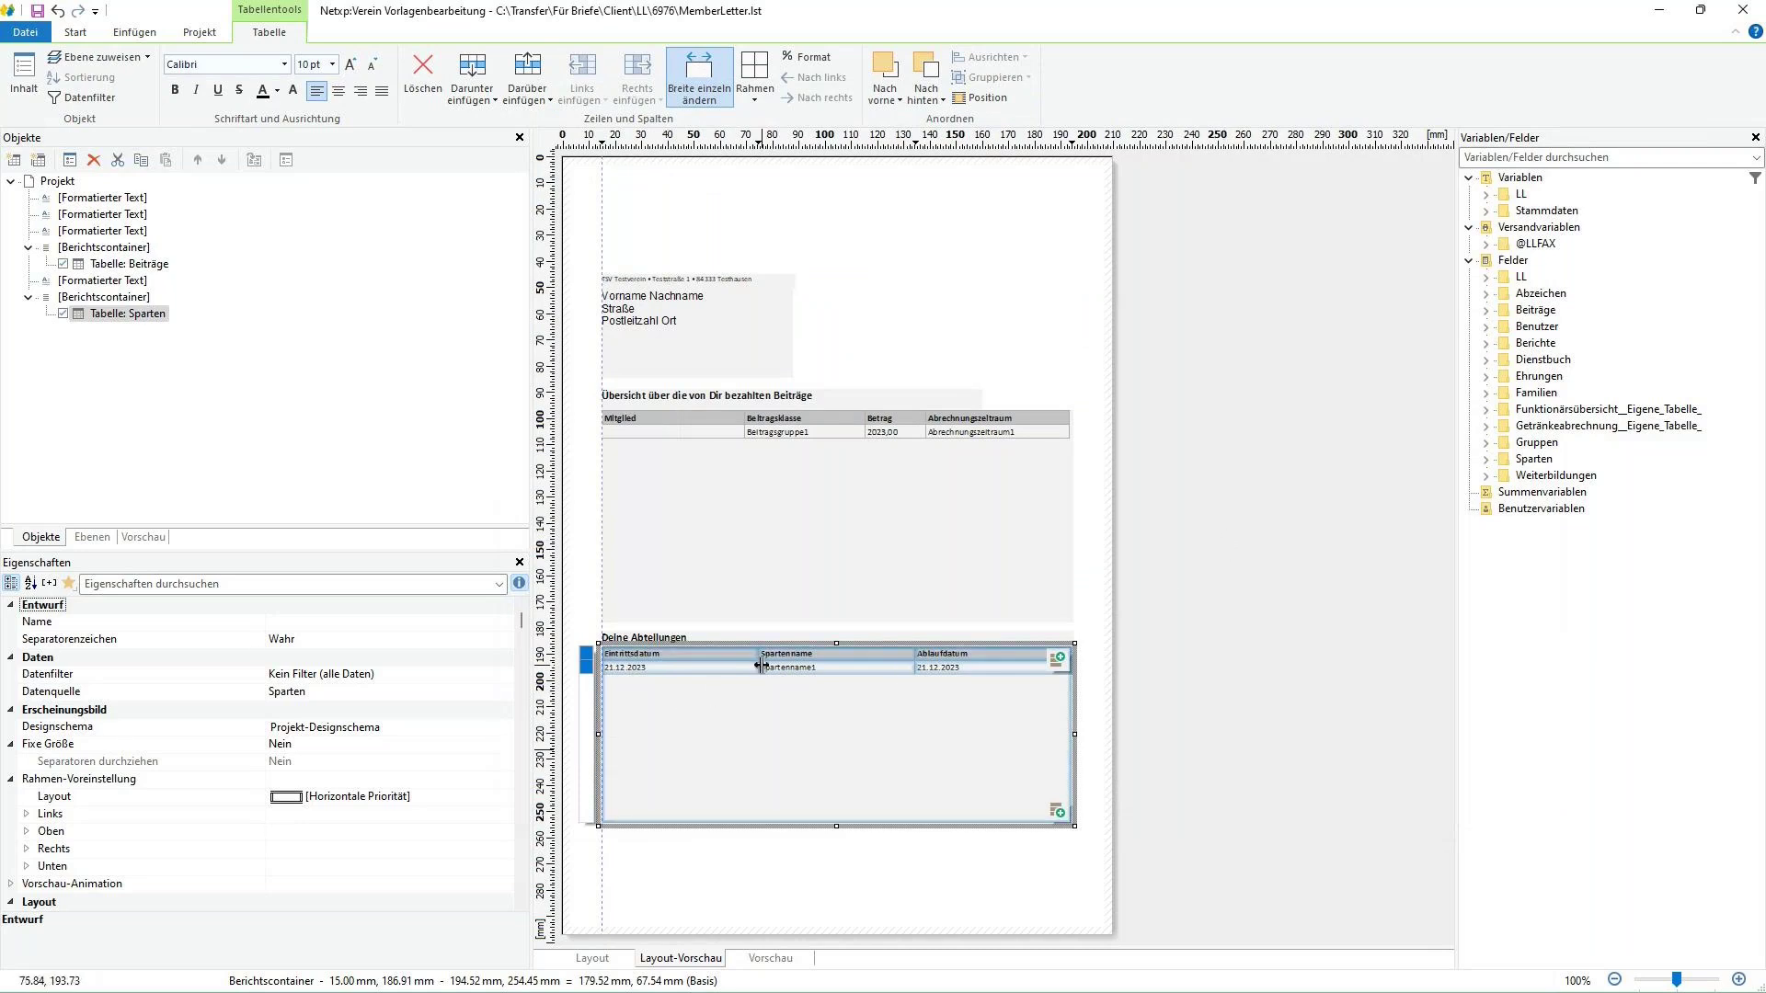
- Narrow the Sparten table's Eintrittsdatum column, widen Spartenname to about 99 mm, and close the template with its changes saved
{"action": "left_click_drag", "start_coordinate": [759, 664], "coordinate": [696, 666]}
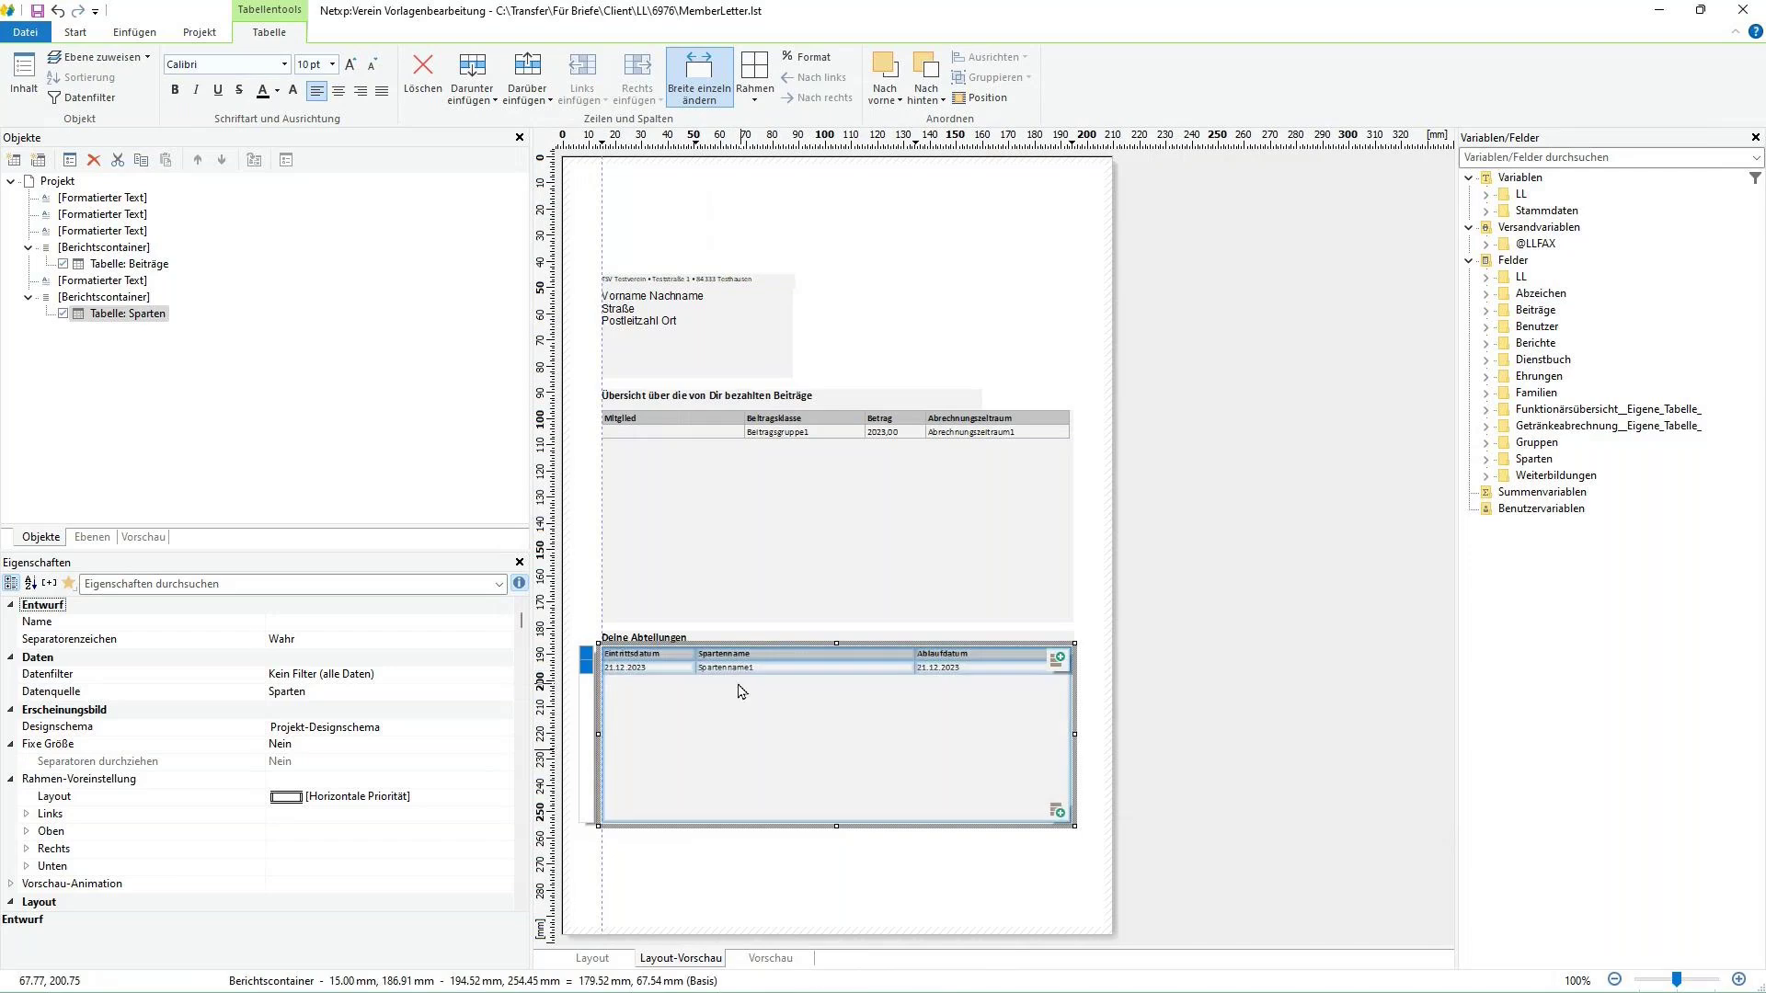
{"action": "left_click_drag", "start_coordinate": [917, 659], "coordinate": [954, 659]}
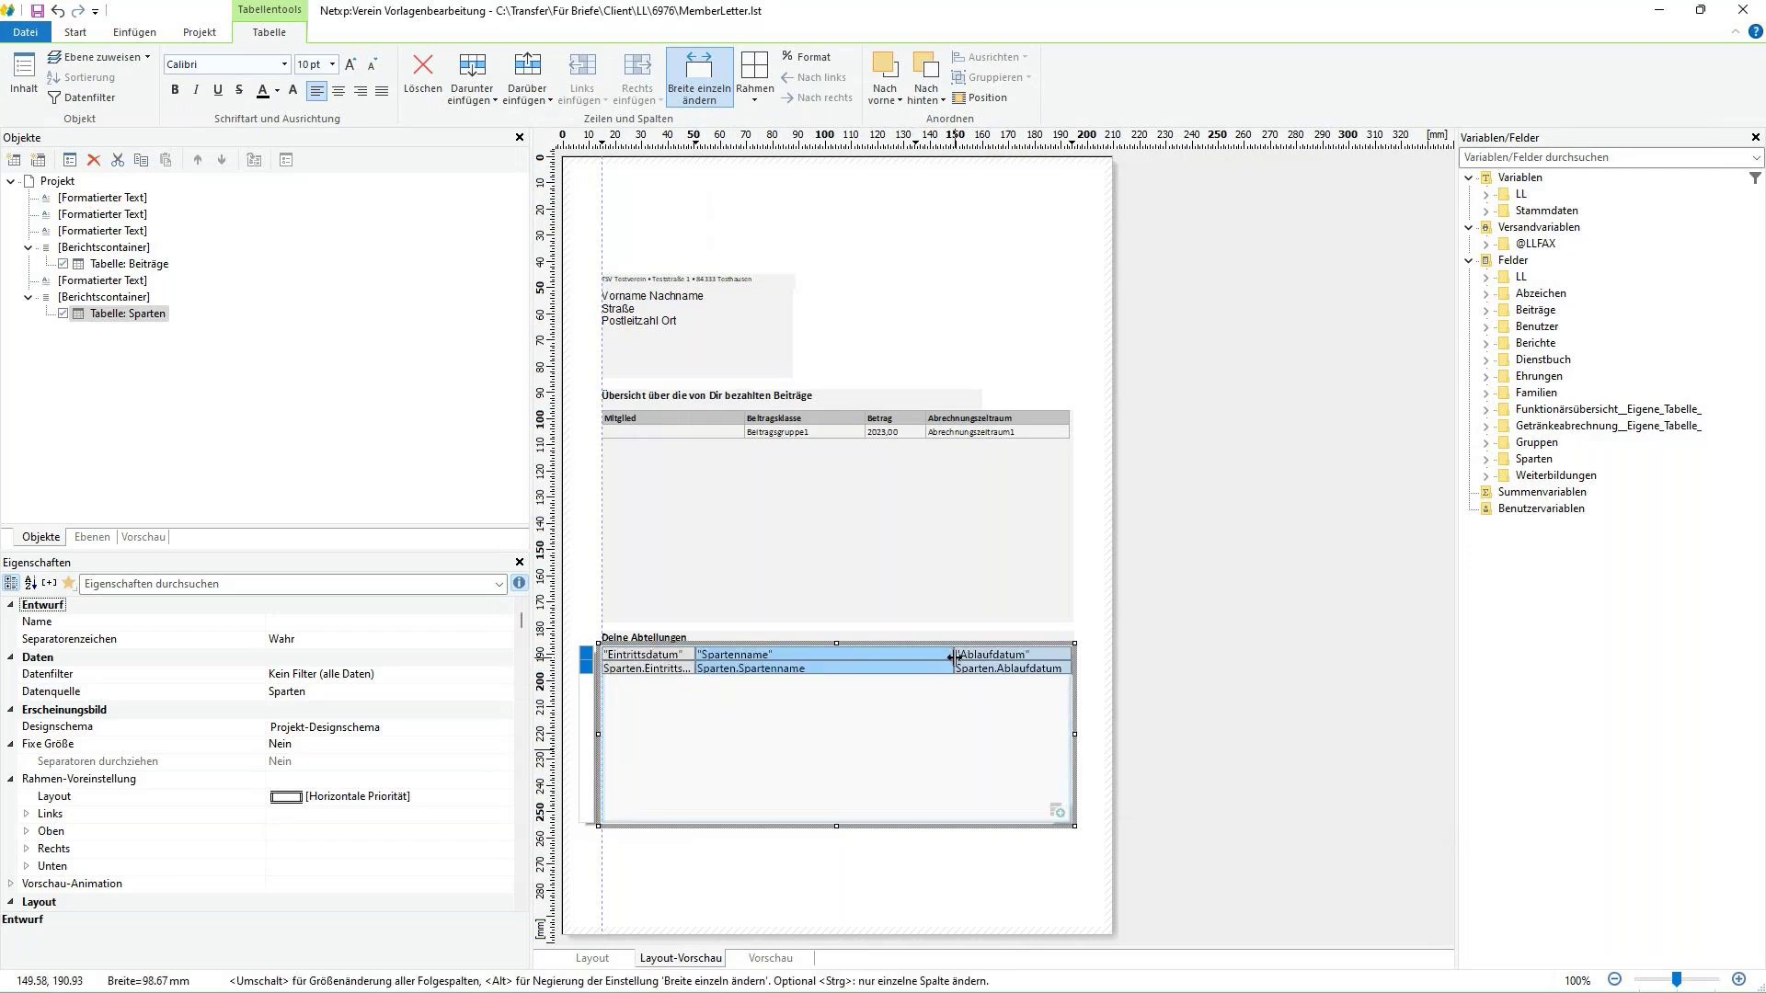
{"action": "left_click", "coordinate": [1297, 660]}
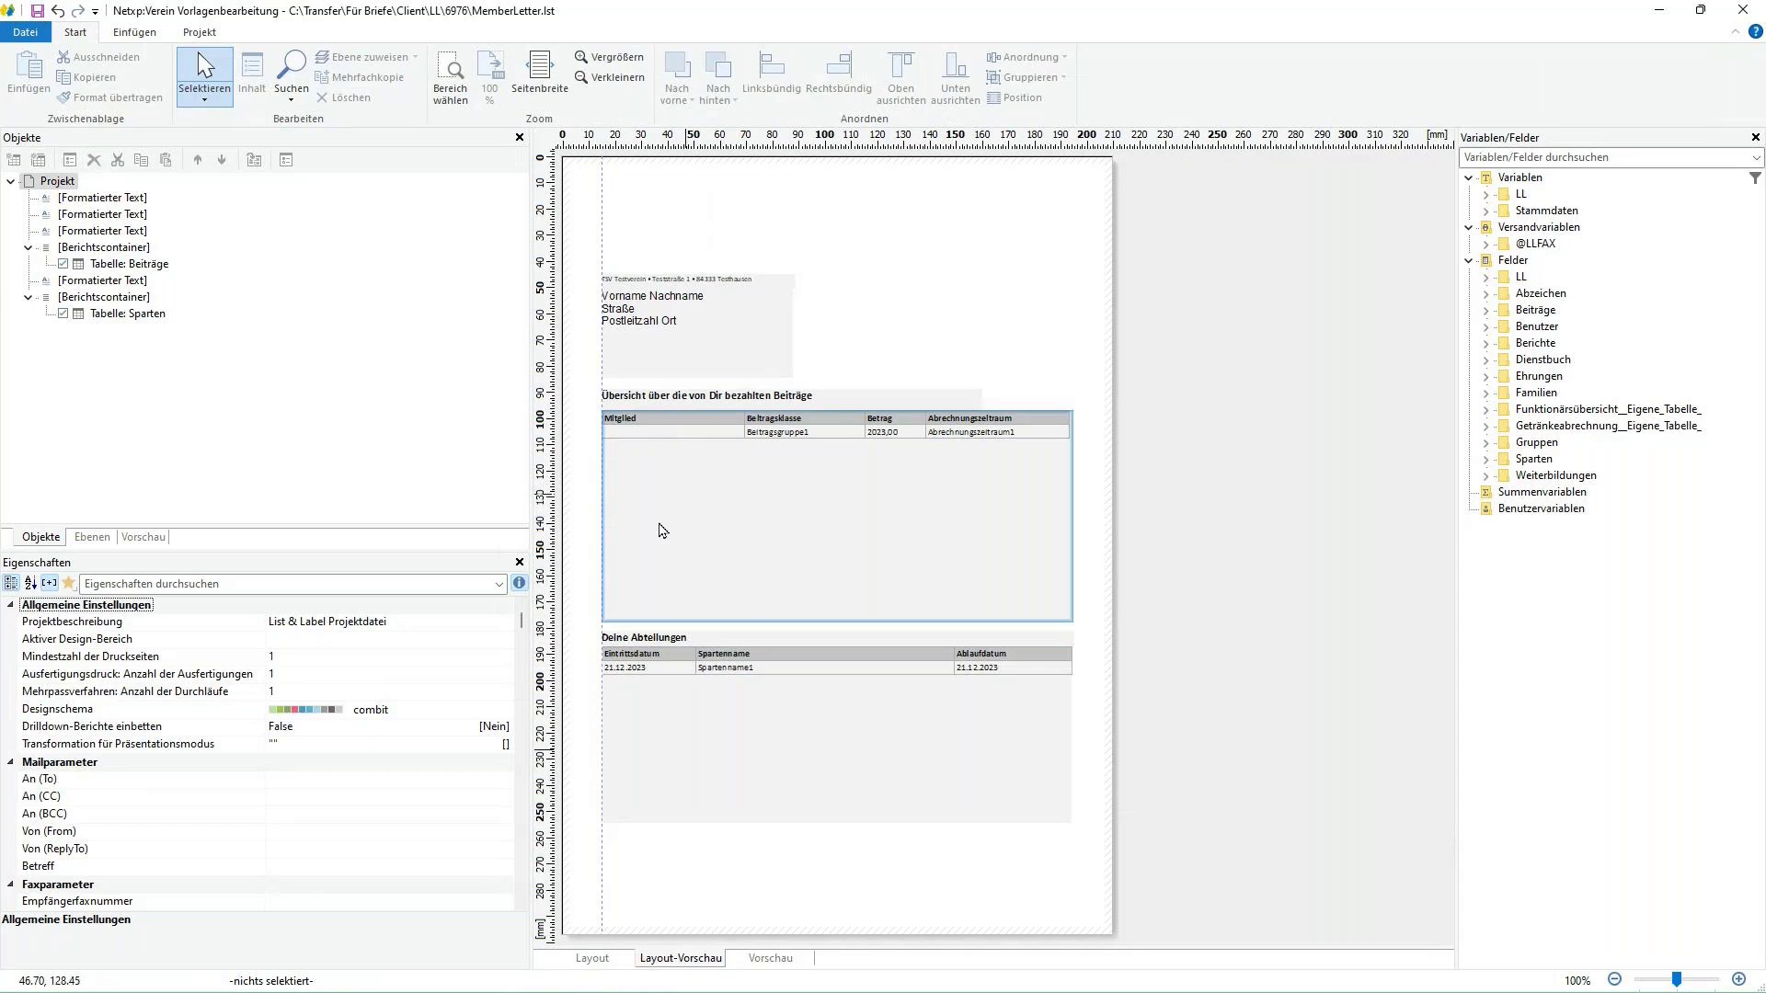
{"action": "left_click", "coordinate": [1735, 23]}
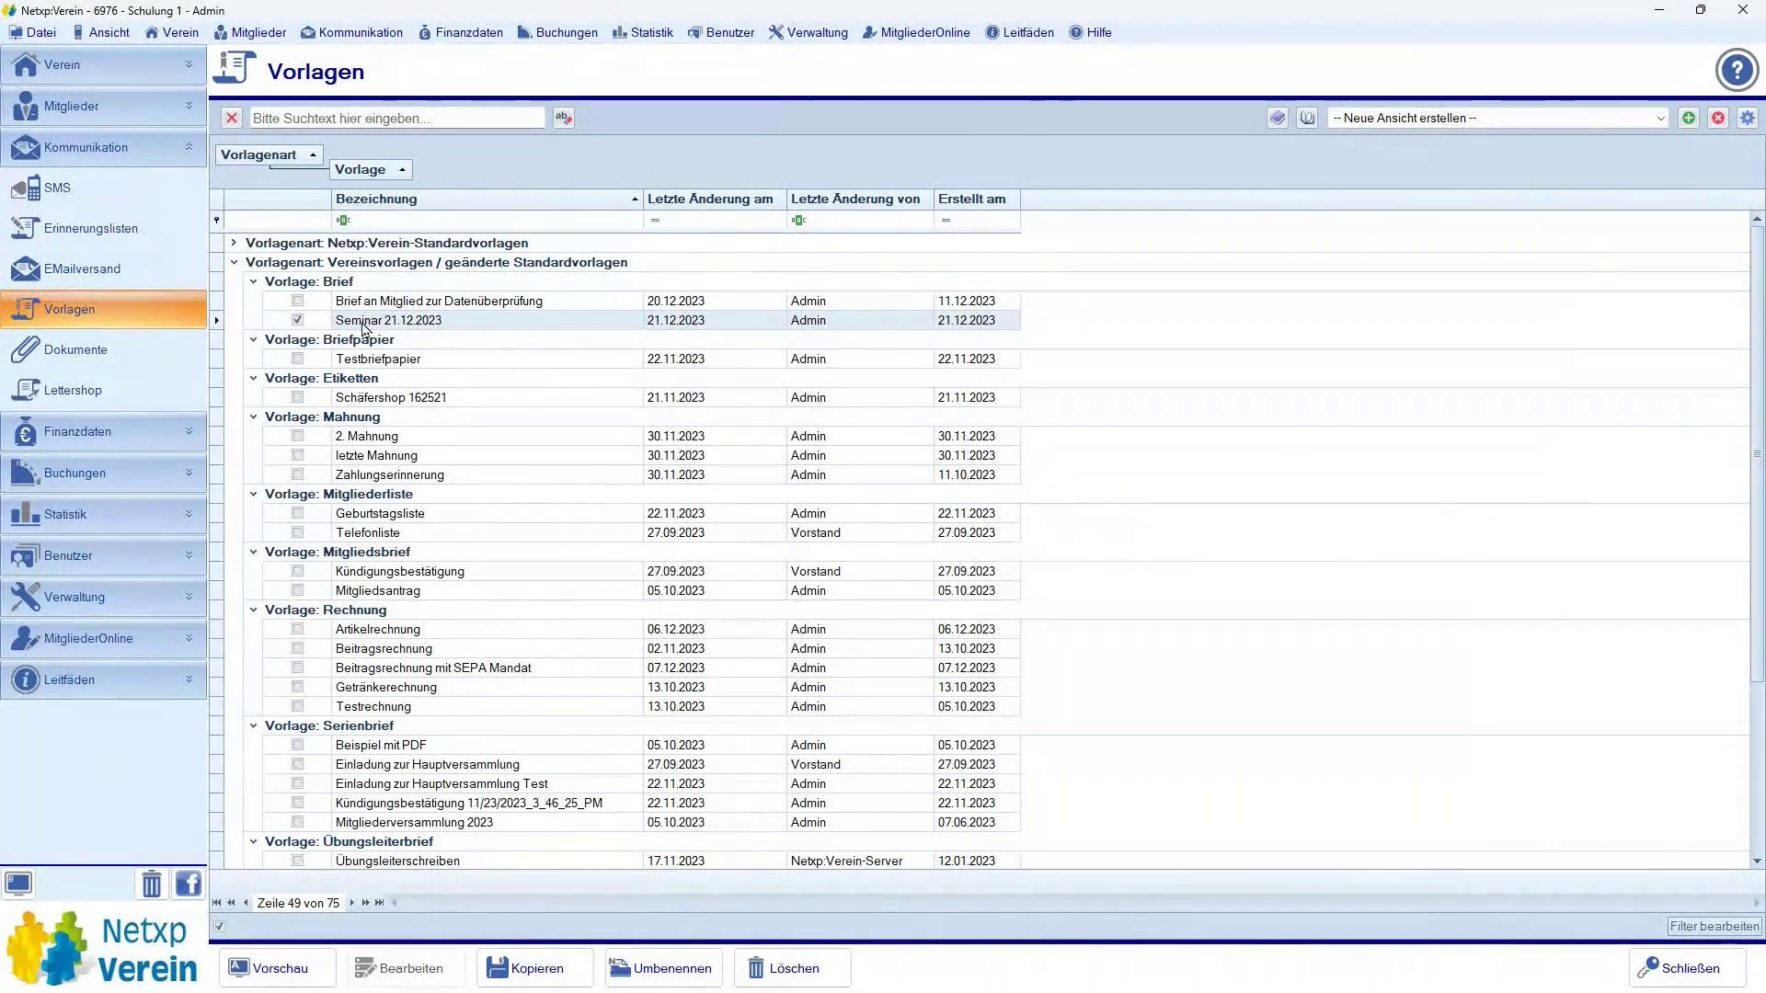
{"action": "key", "text": "Return"}
- Open the Mitgliederliste and mark the first ten members
{"action": "left_click", "coordinate": [94, 111]}
{"action": "left_click", "coordinate": [88, 148]}
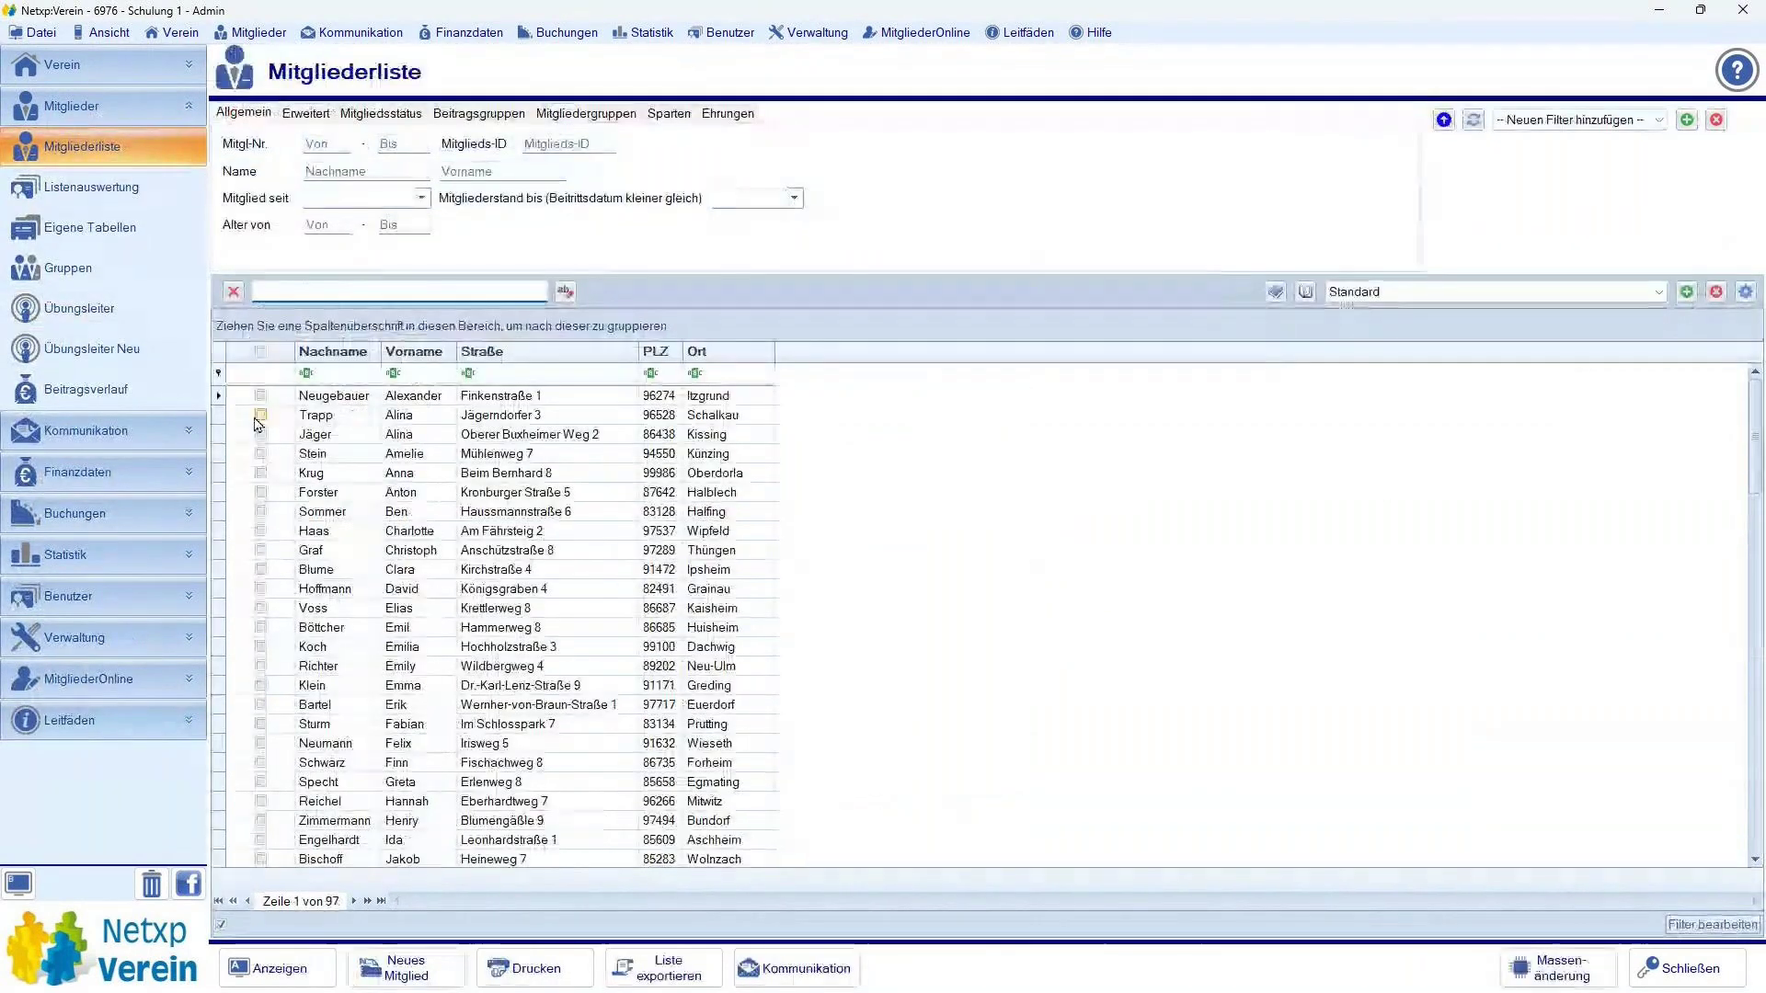
{"action": "left_click_drag", "start_coordinate": [218, 401], "coordinate": [219, 569]}
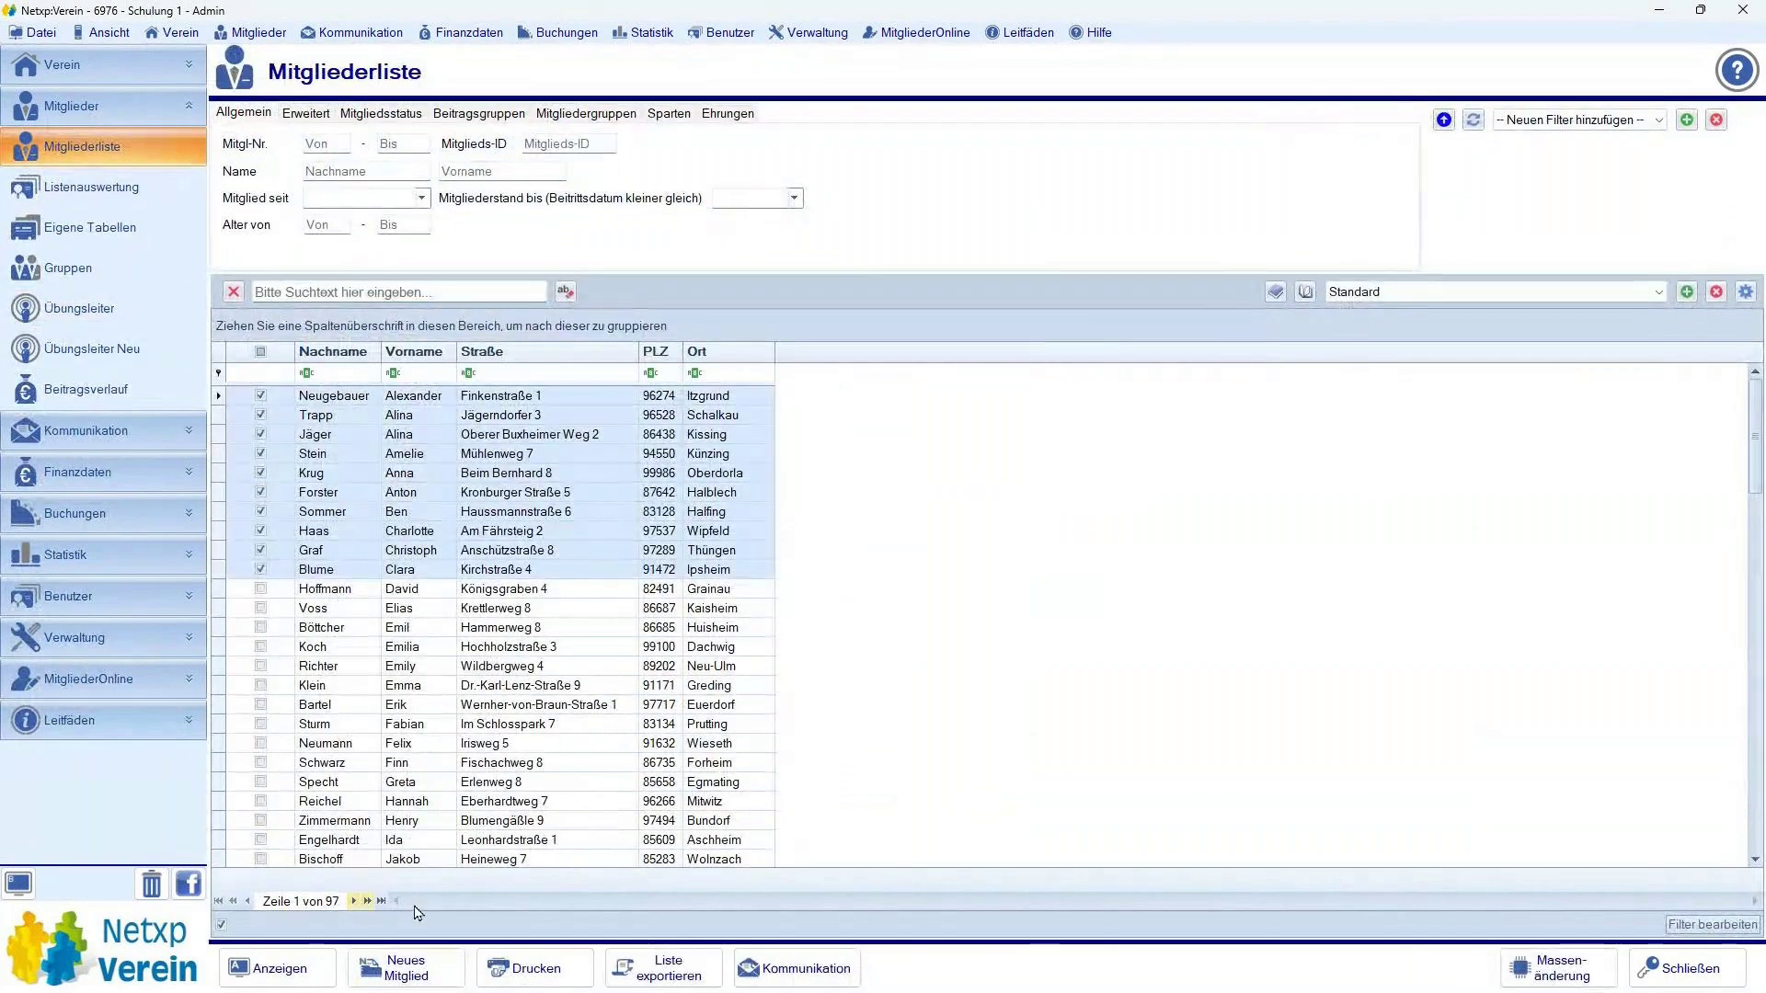
- Start printing the marked members with the print type Brief (Vorlagendesigner)
{"action": "left_click", "coordinate": [531, 968]}
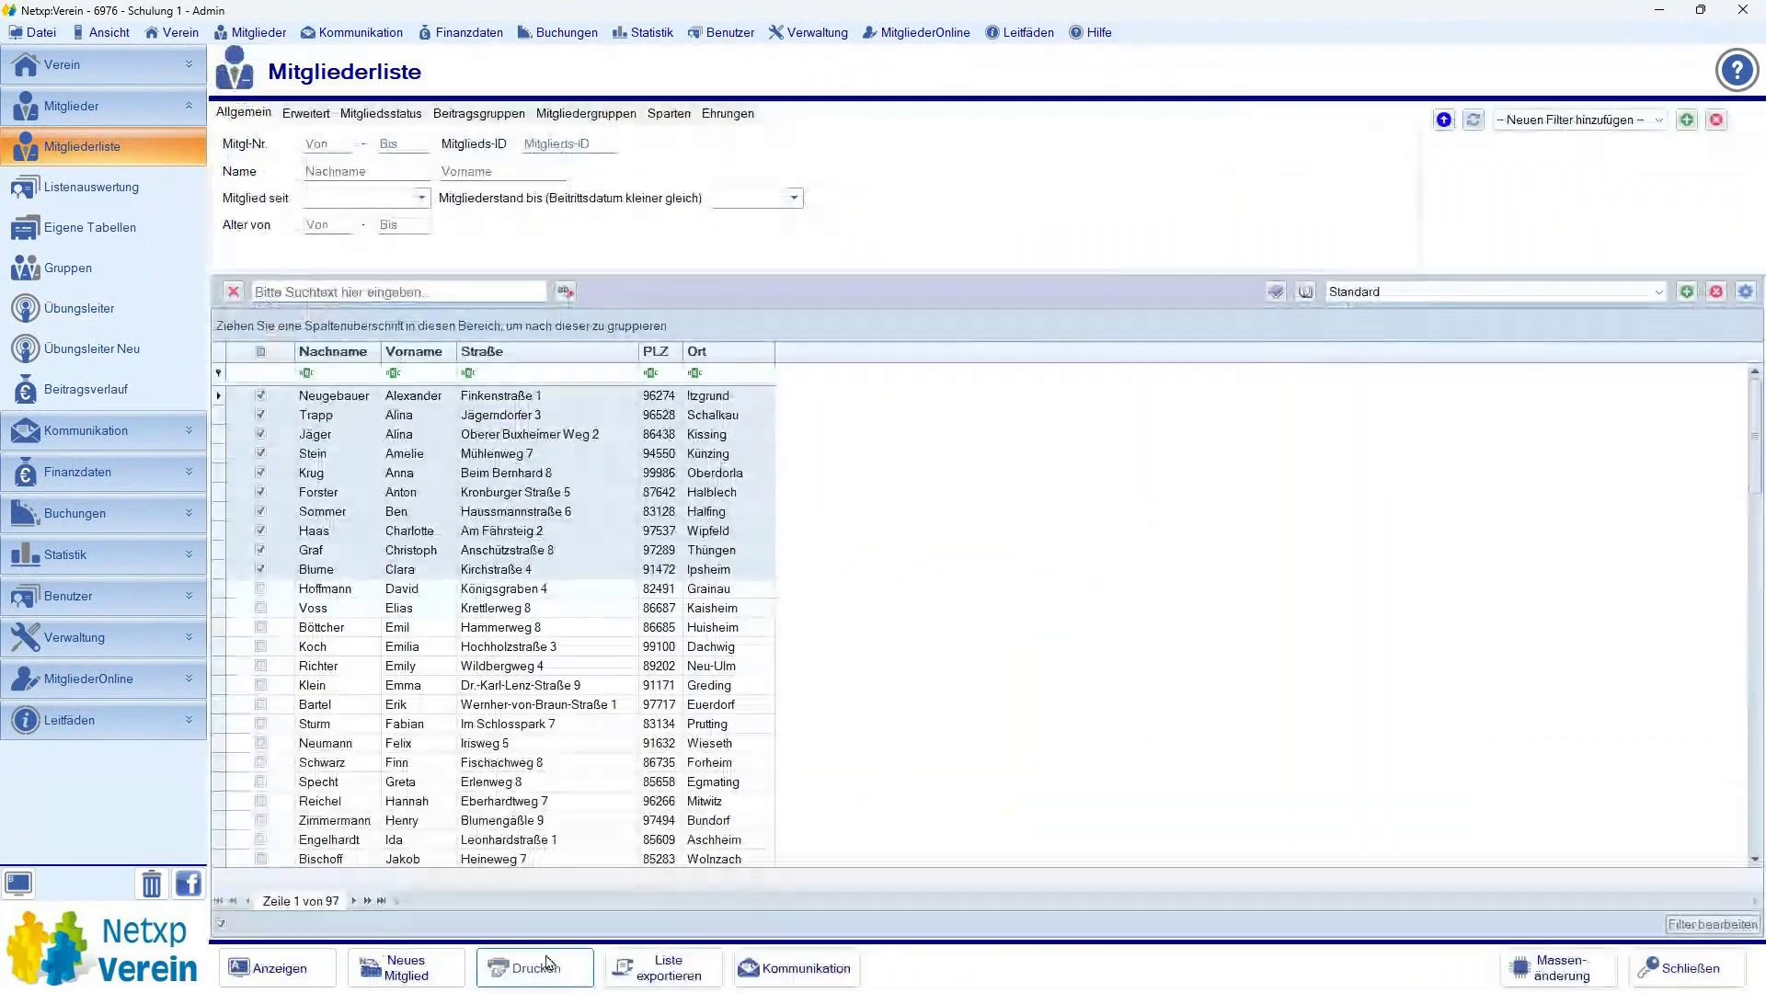
{"action": "left_click", "coordinate": [674, 623]}
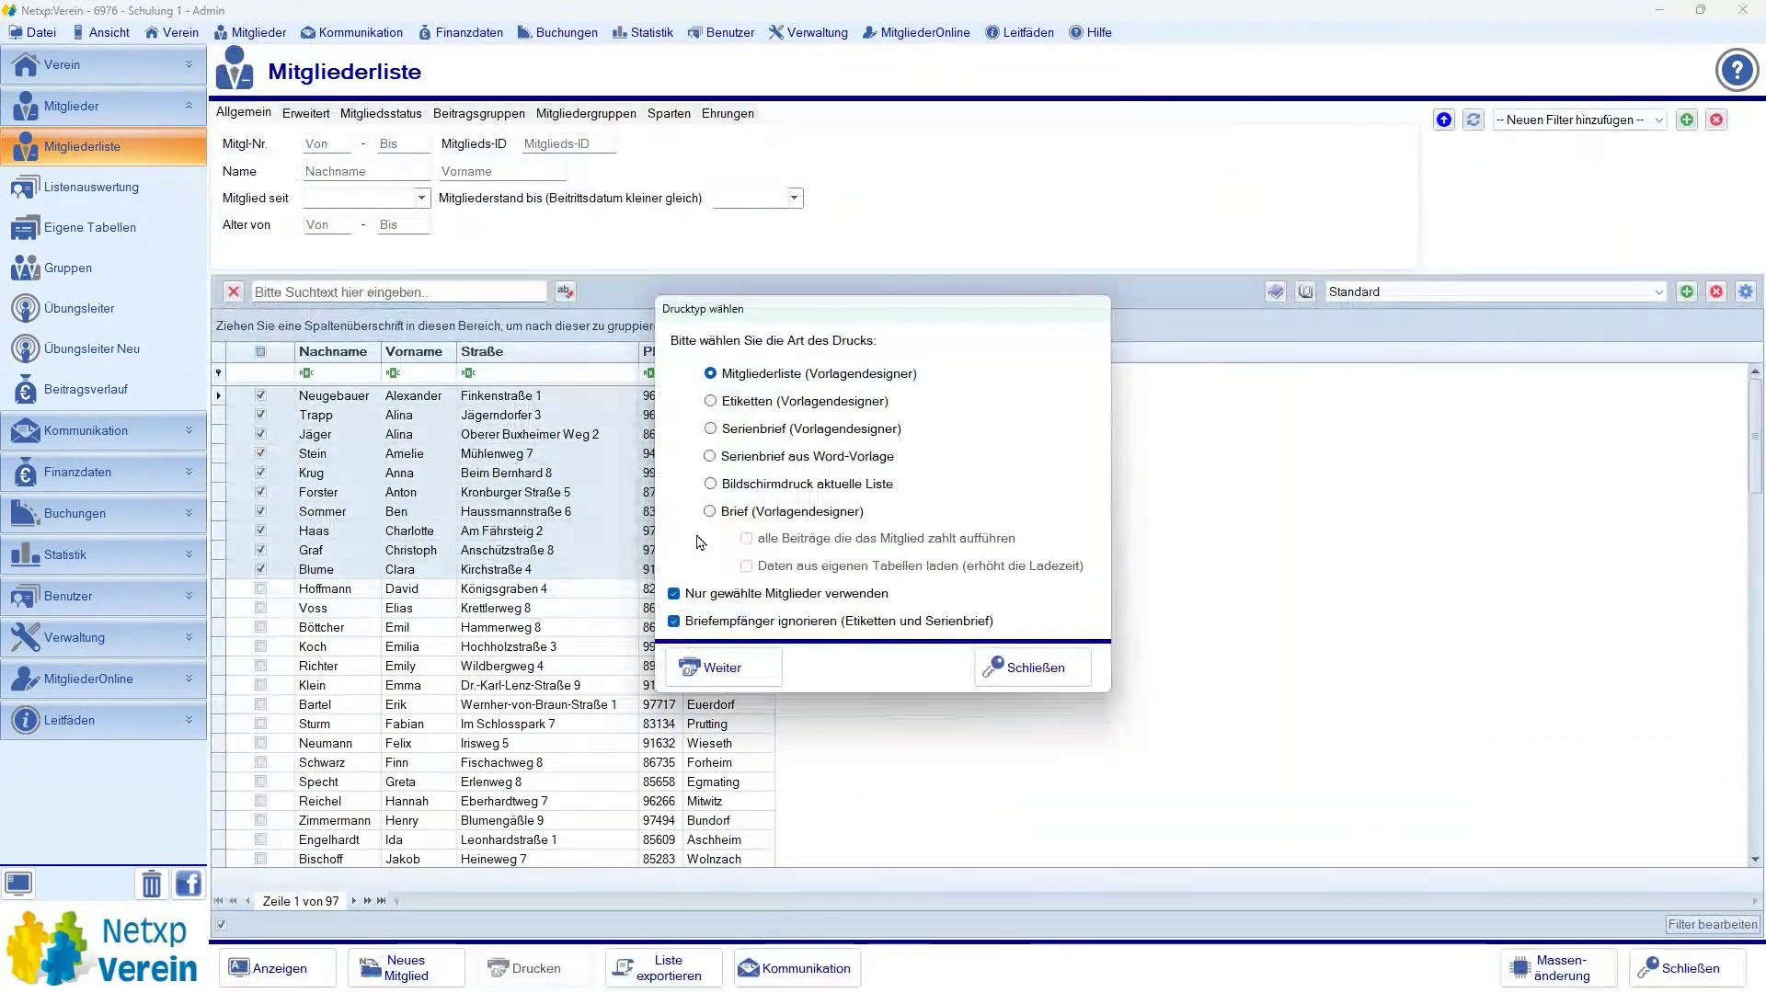
{"action": "left_click", "coordinate": [710, 511]}
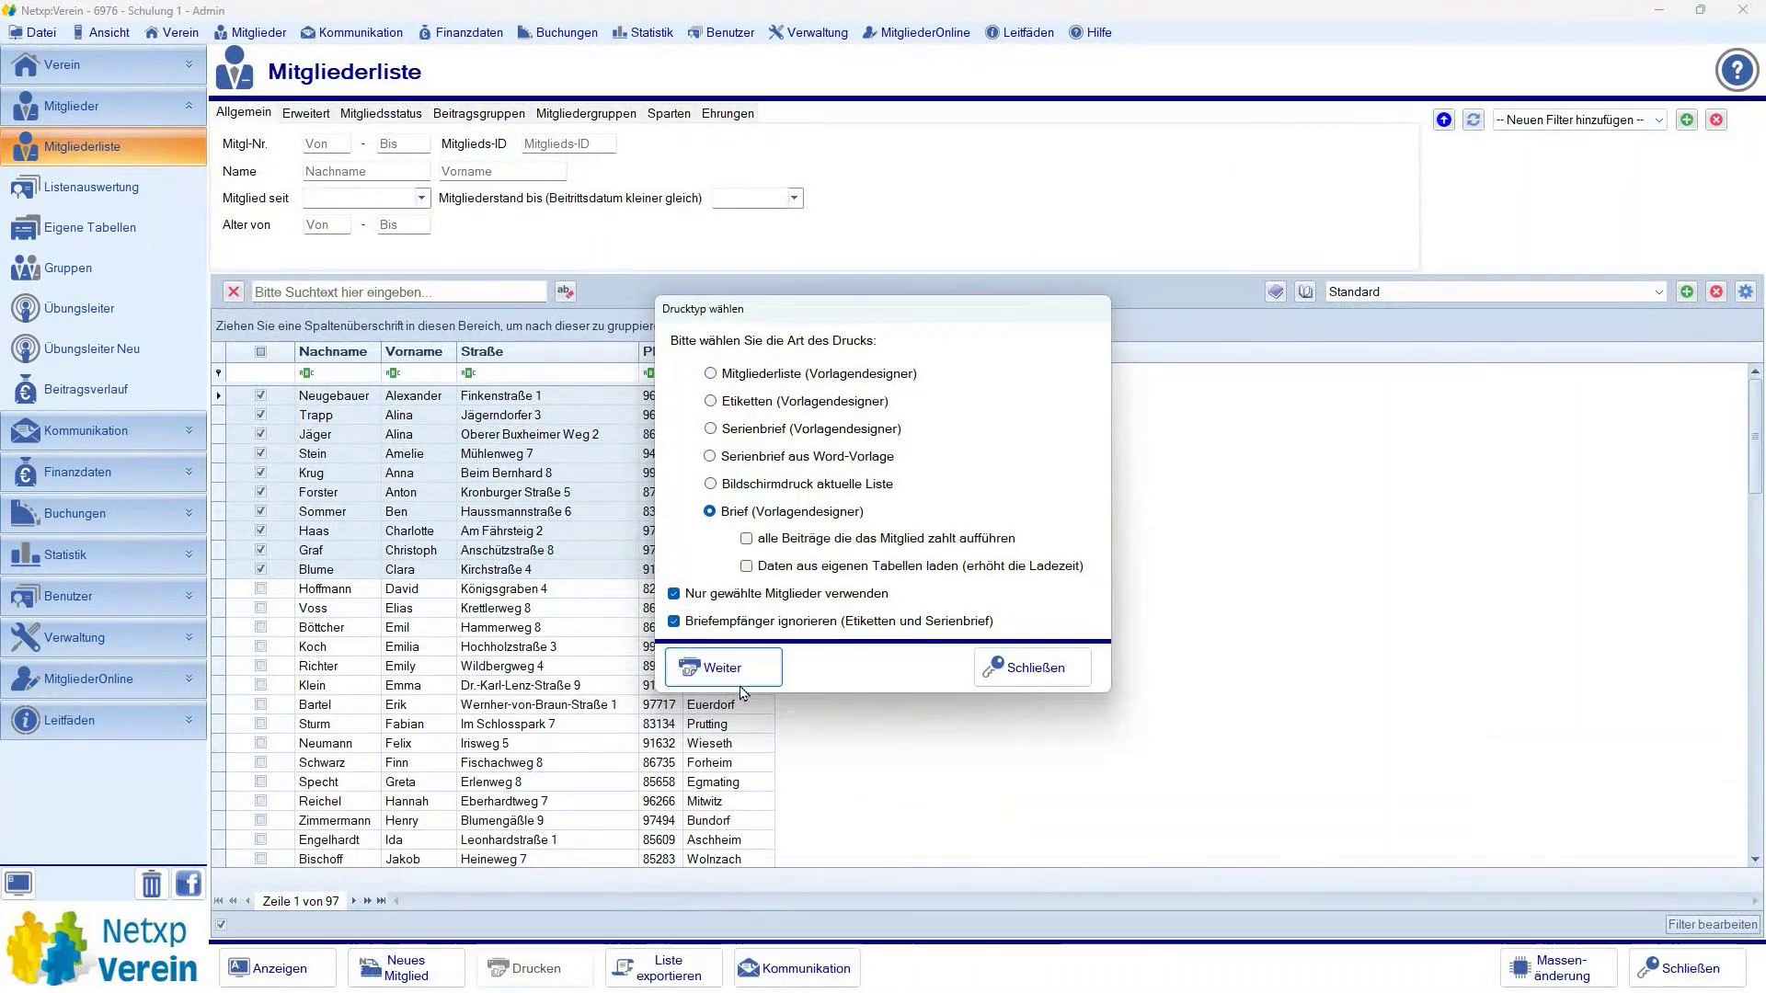
{"action": "left_click", "coordinate": [723, 666]}
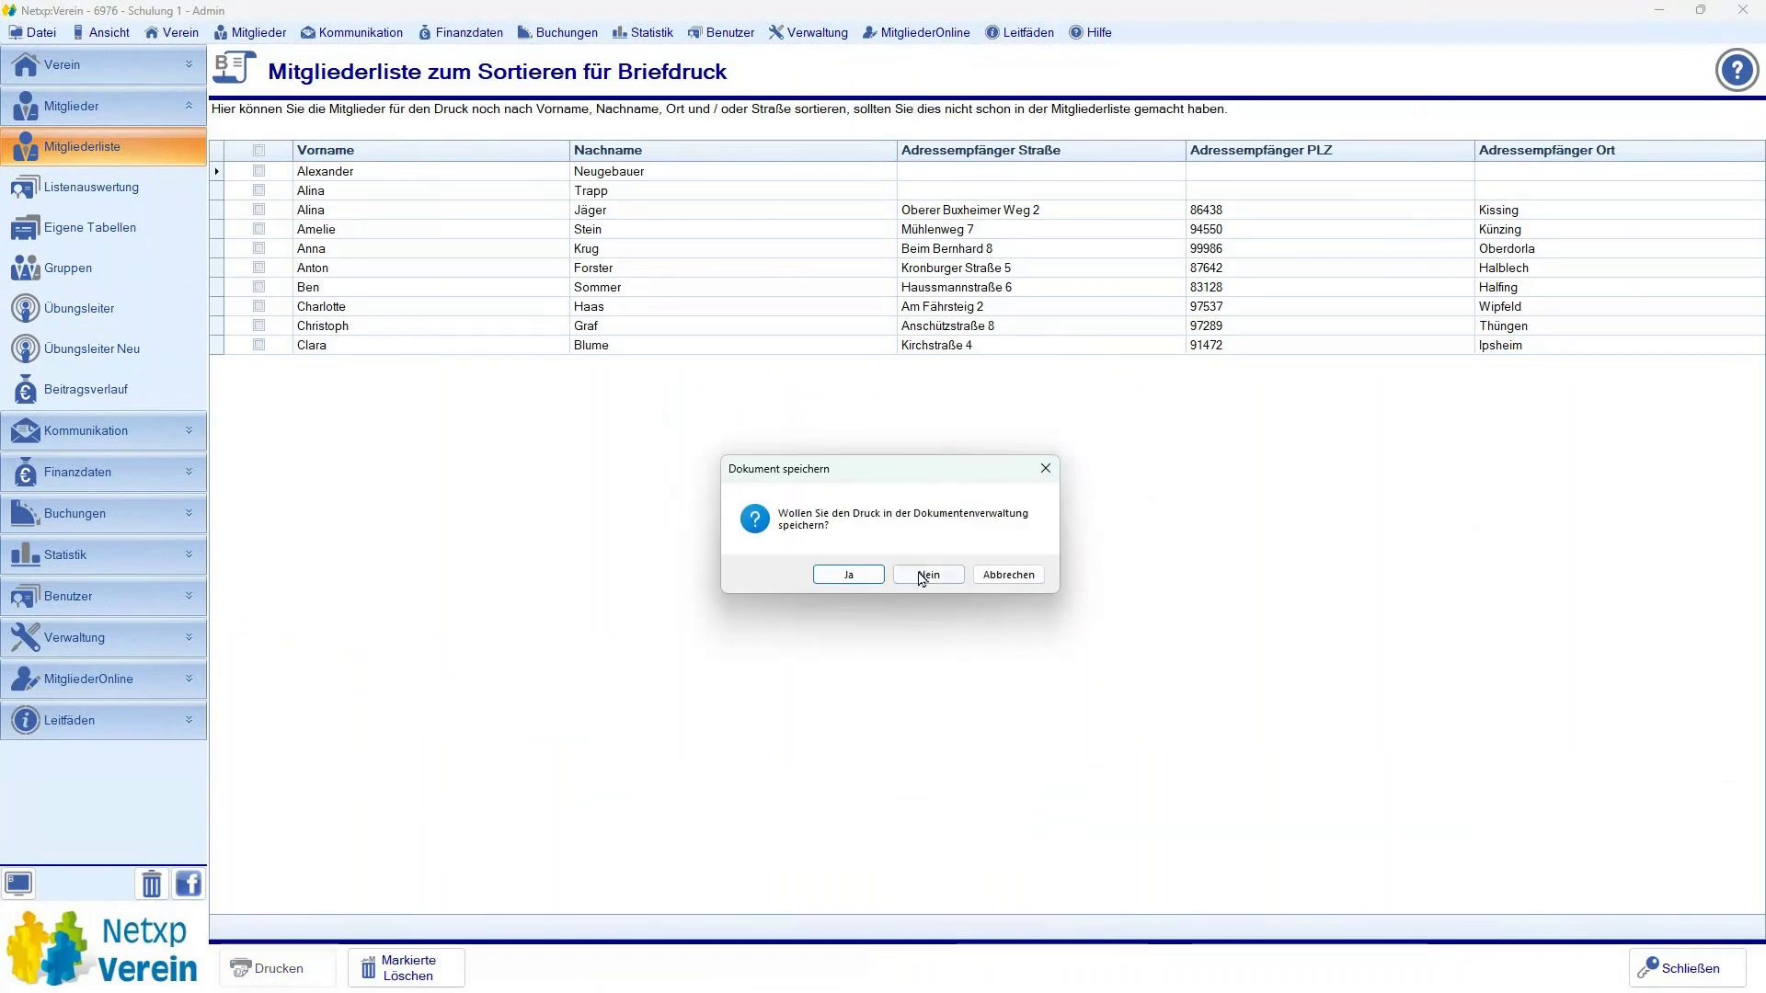
- Decline saving the print in the Dokumentenverwaltung and output the letters as a Vorschau
{"action": "left_click", "coordinate": [920, 576]}
{"action": "left_click", "coordinate": [803, 208]}
{"action": "left_click", "coordinate": [816, 423]}
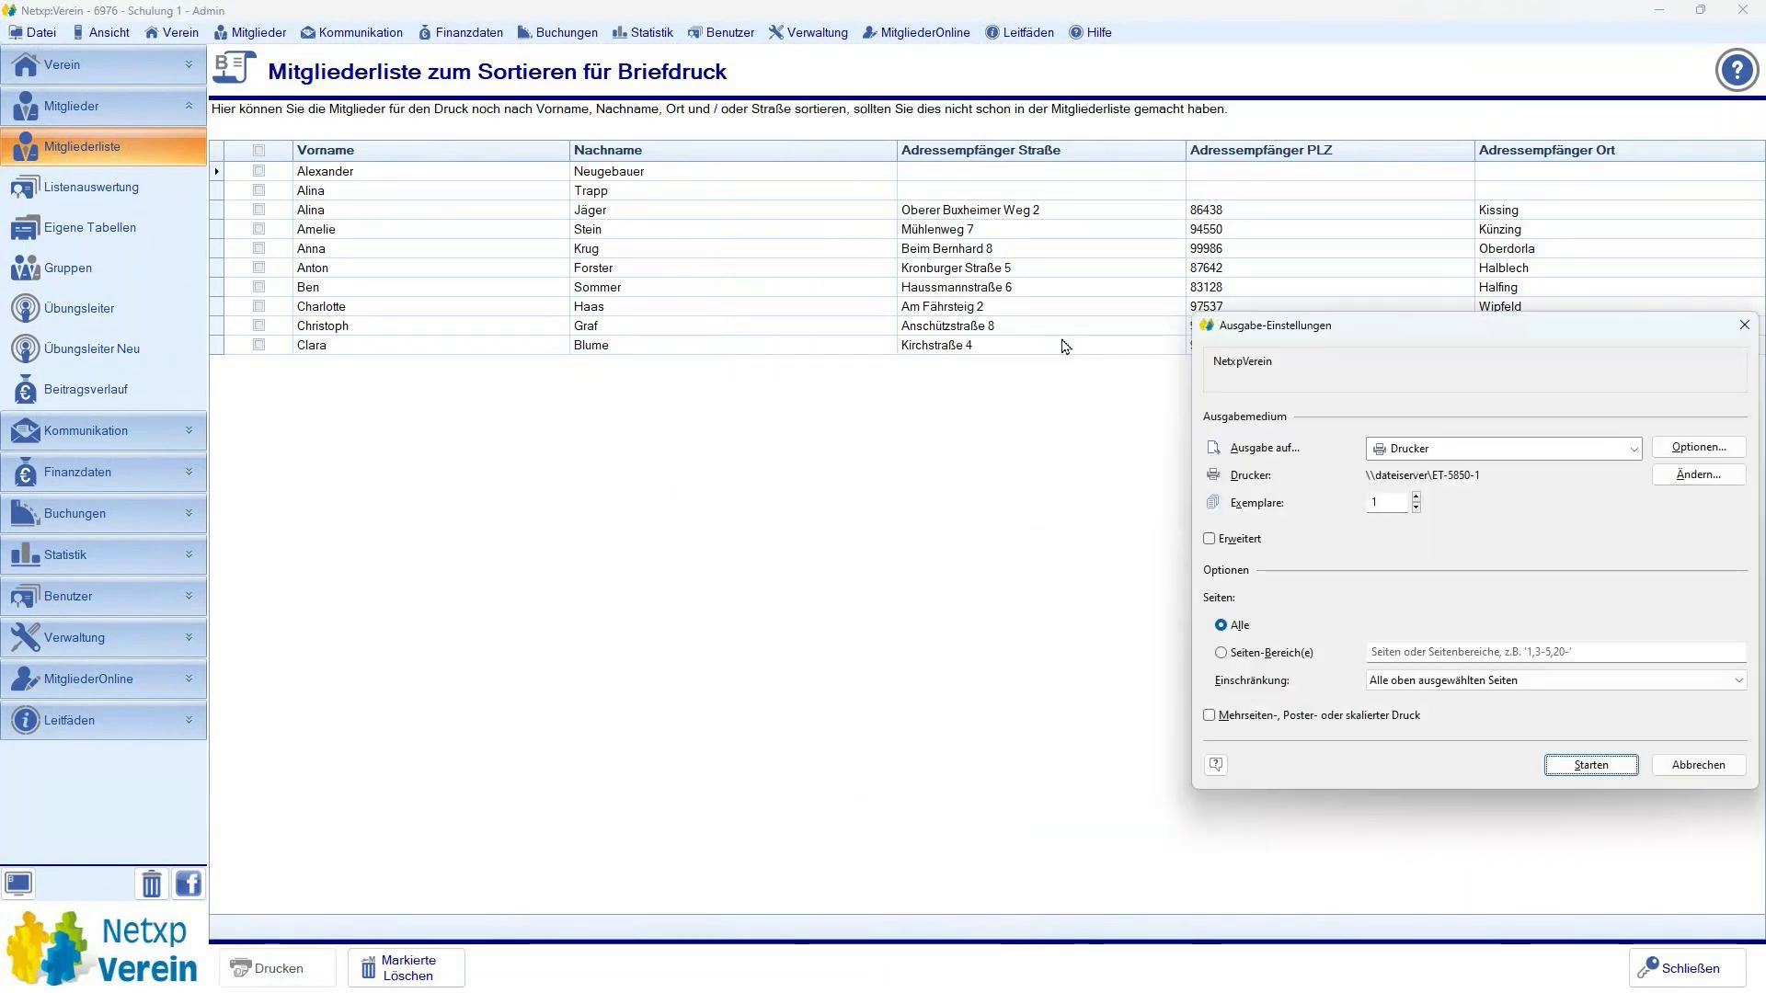
{"action": "left_click", "coordinate": [1428, 461]}
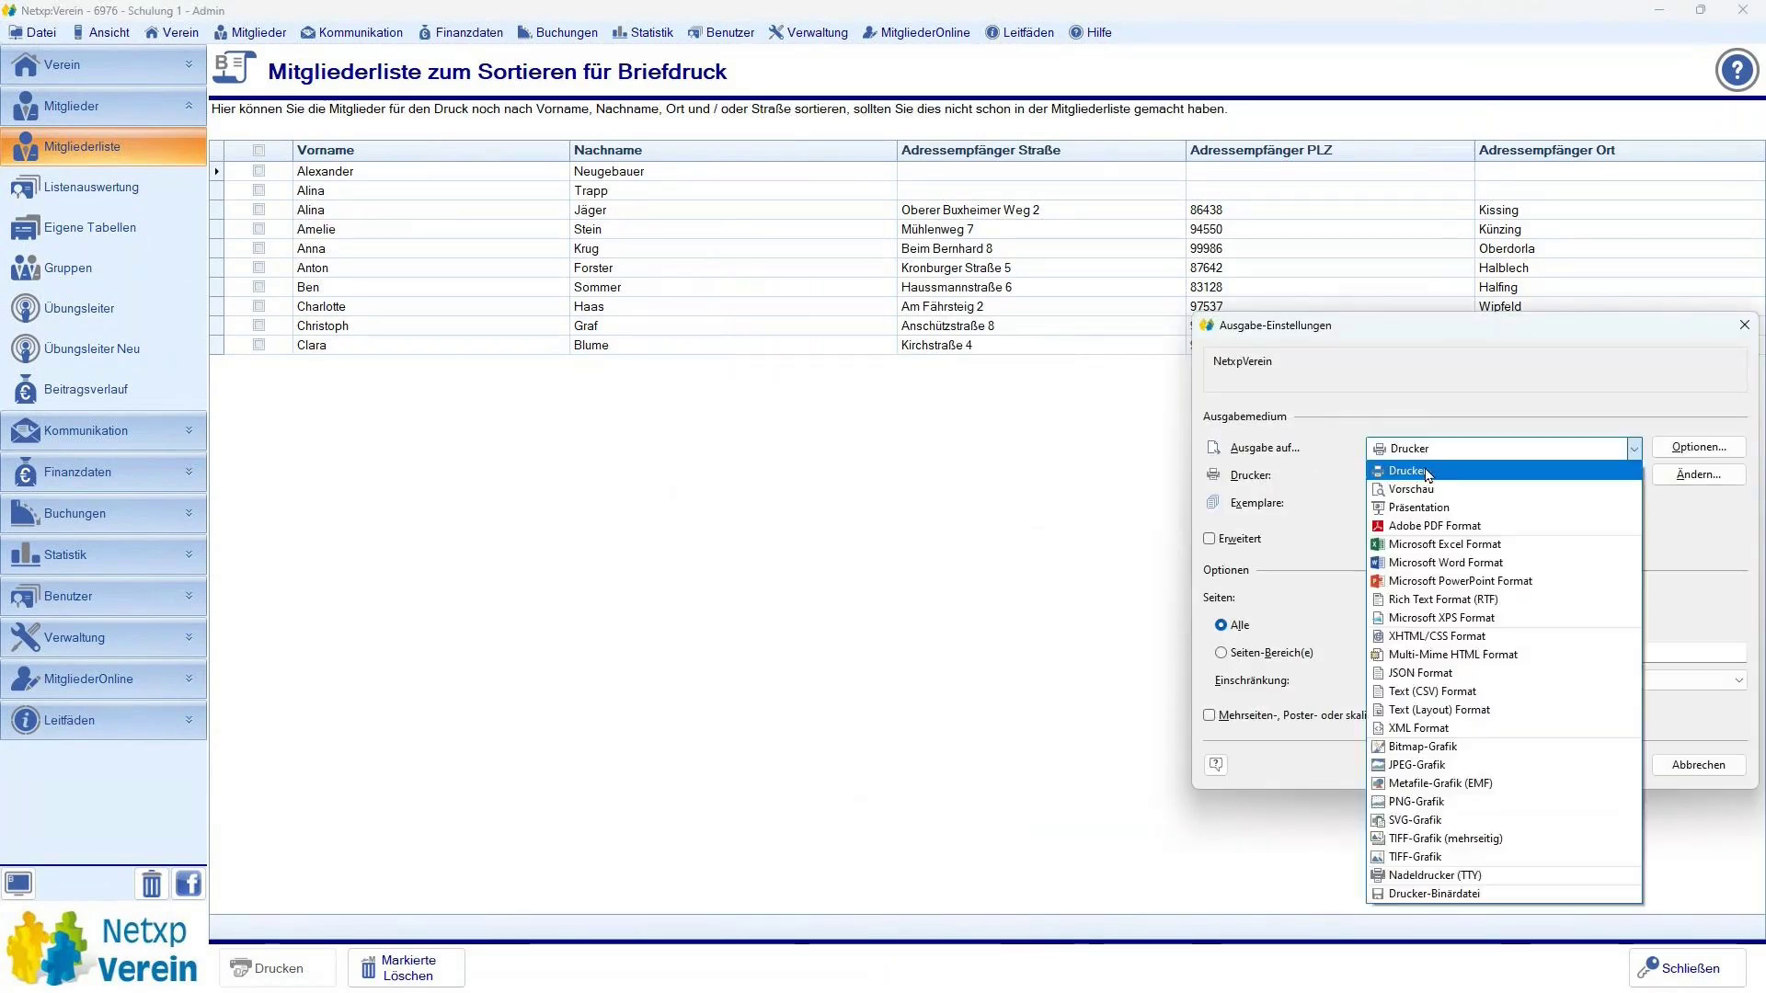
{"action": "left_click", "coordinate": [1428, 465]}
{"action": "left_click", "coordinate": [1591, 730]}
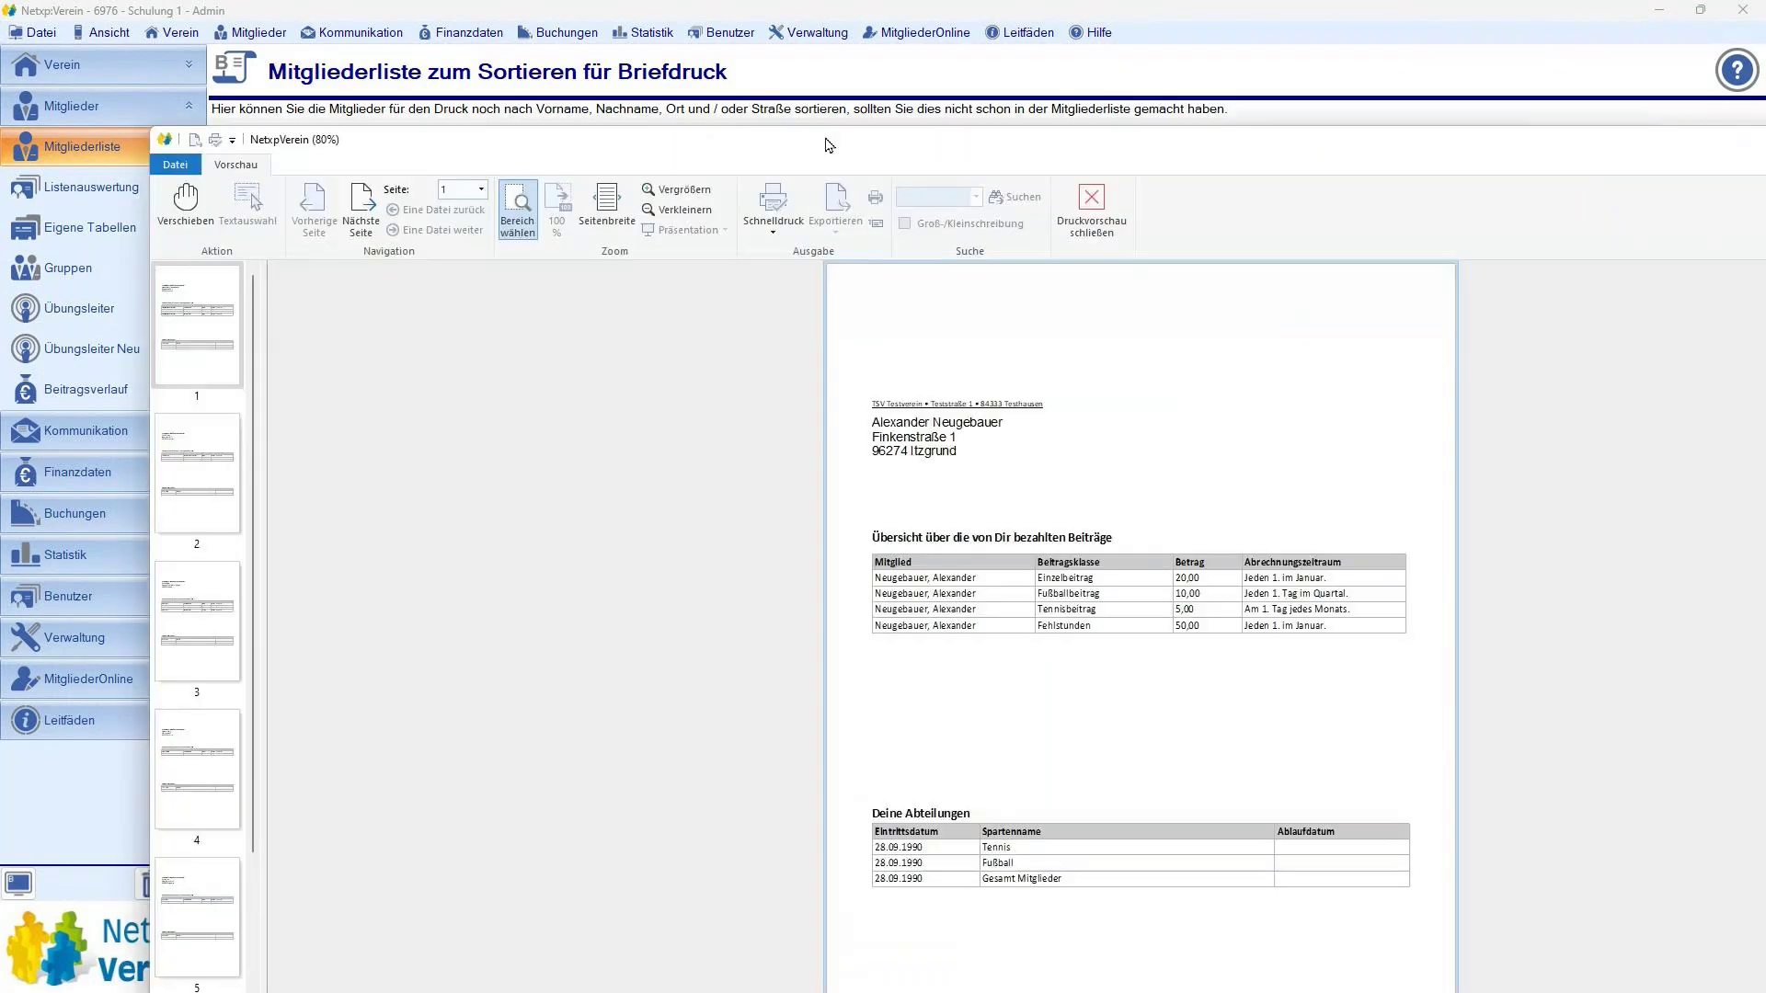
- Examine the Beiträge and Abteilungen tables on several members' letters in the enlarged print preview and close it
{"action": "double_click", "coordinate": [768, 108]}
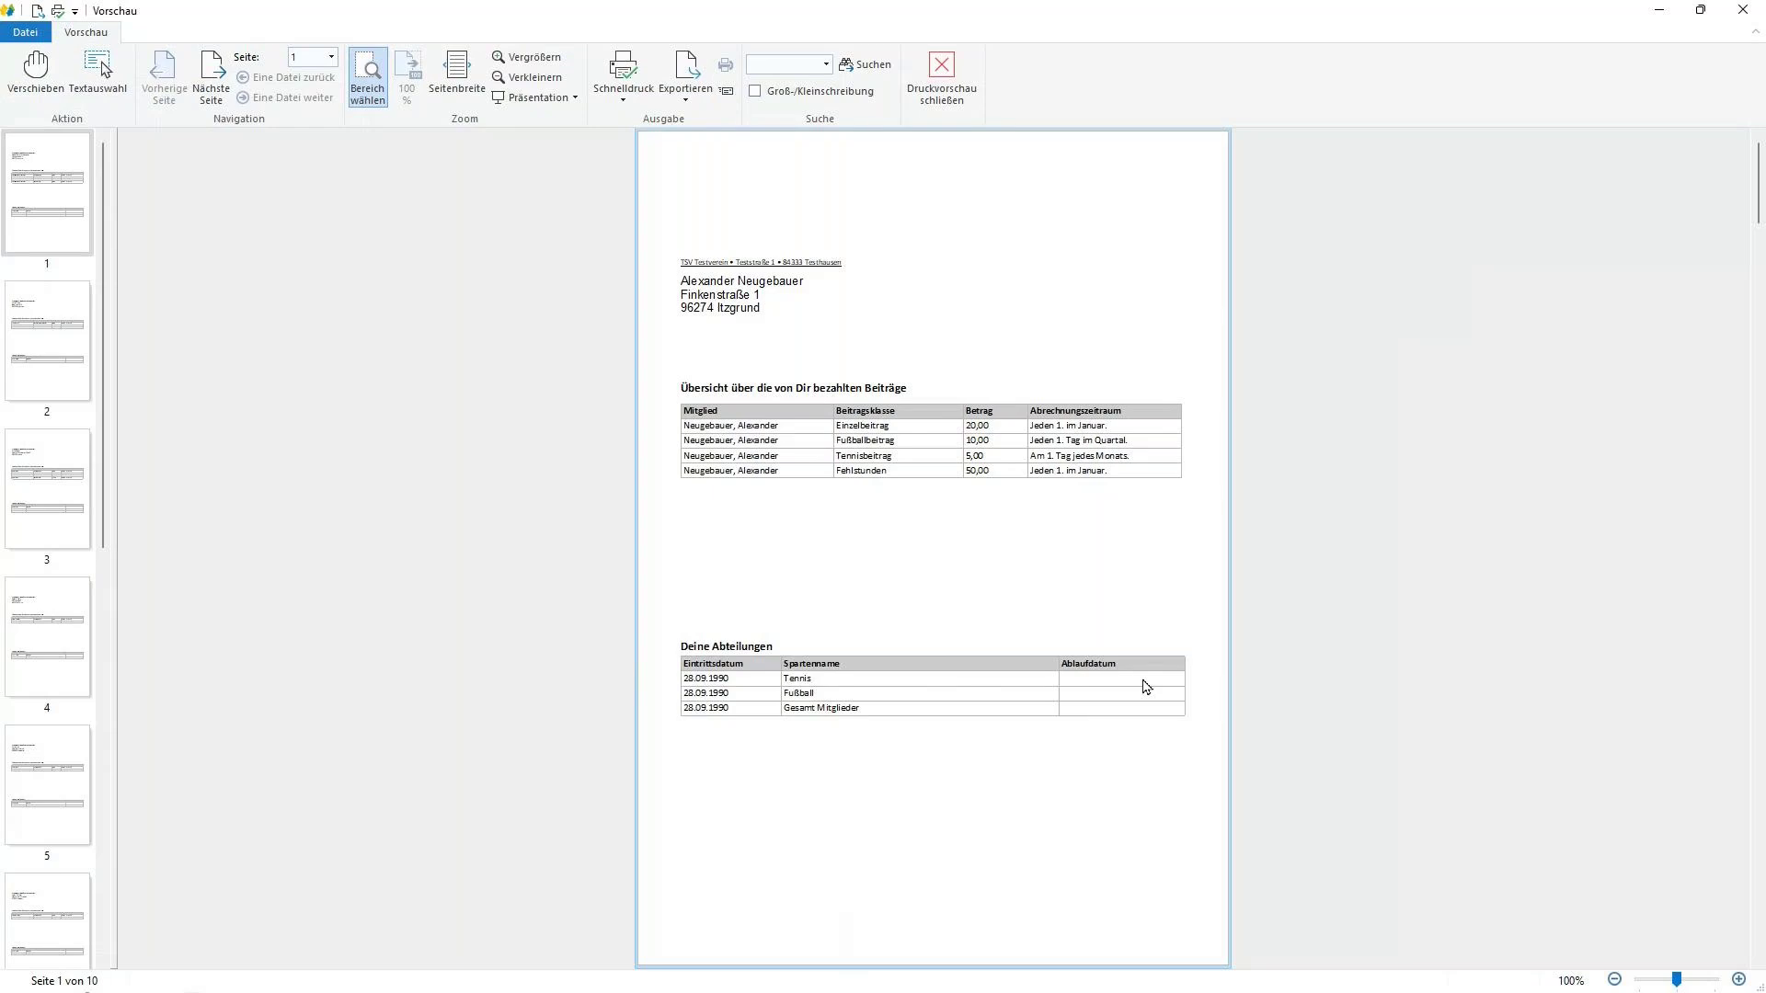
{"action": "left_click", "coordinate": [9, 34]}
{"action": "left_click", "coordinate": [25, 28]}
{"action": "left_click", "coordinate": [27, 294]}
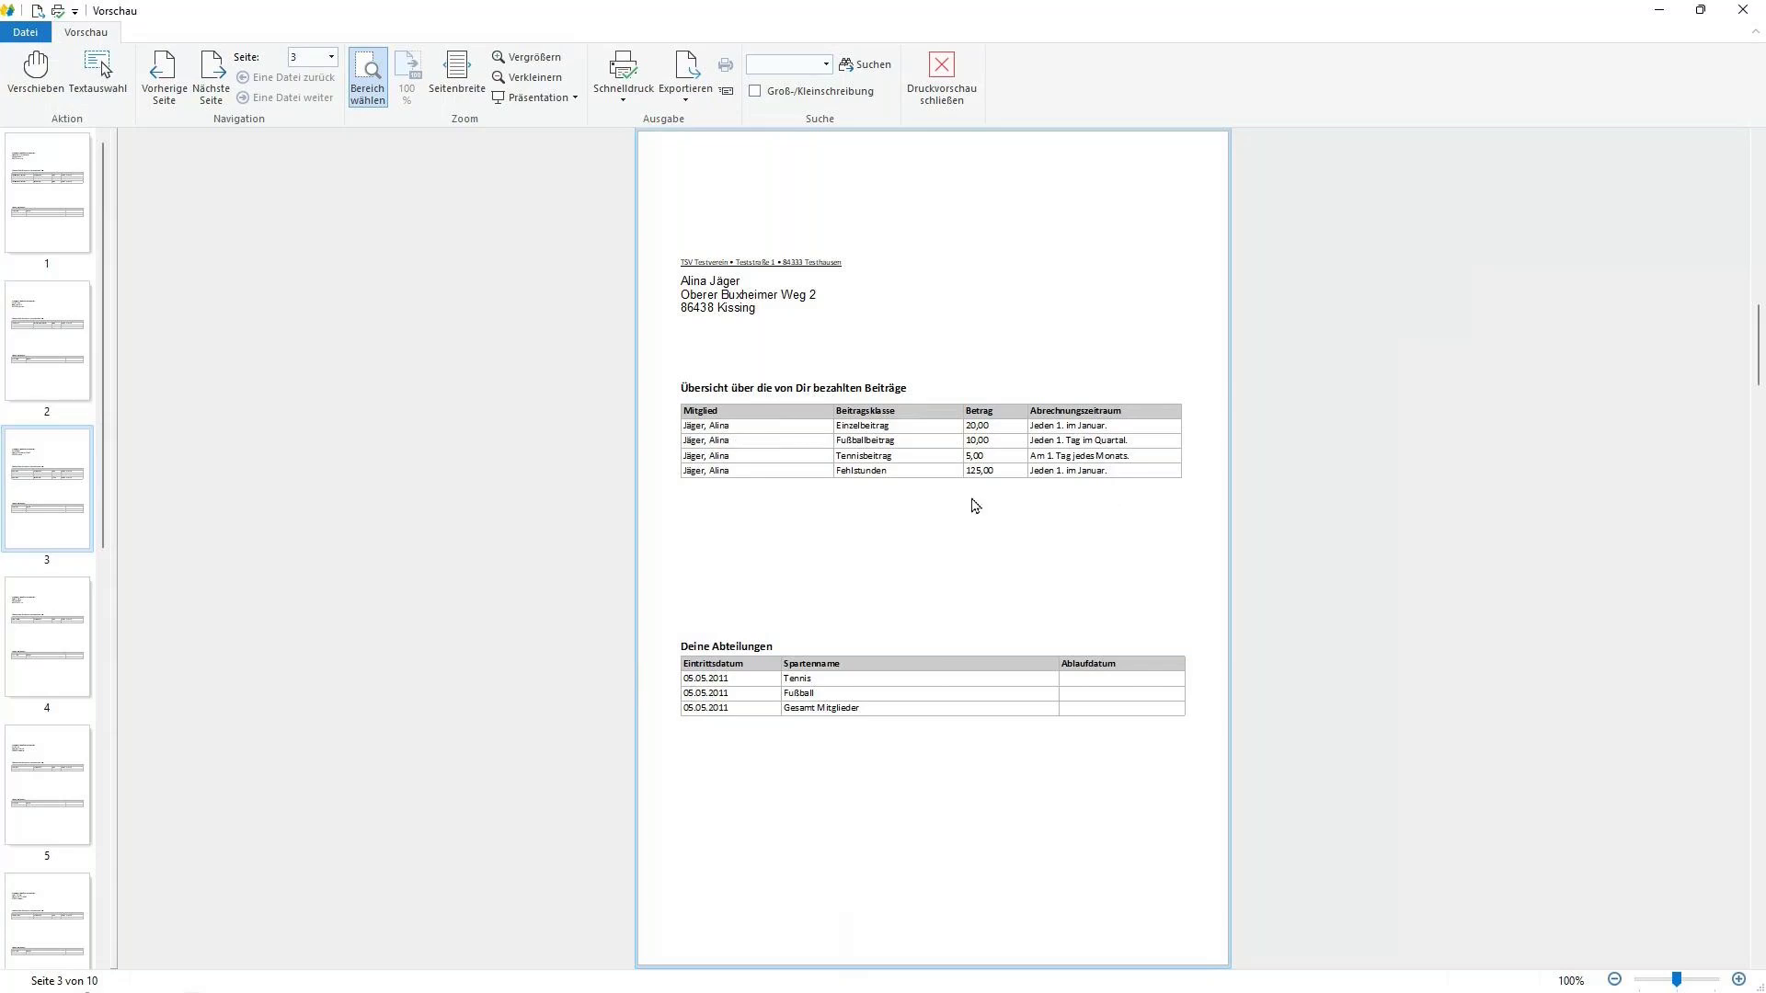
{"action": "left_click", "coordinate": [938, 69]}
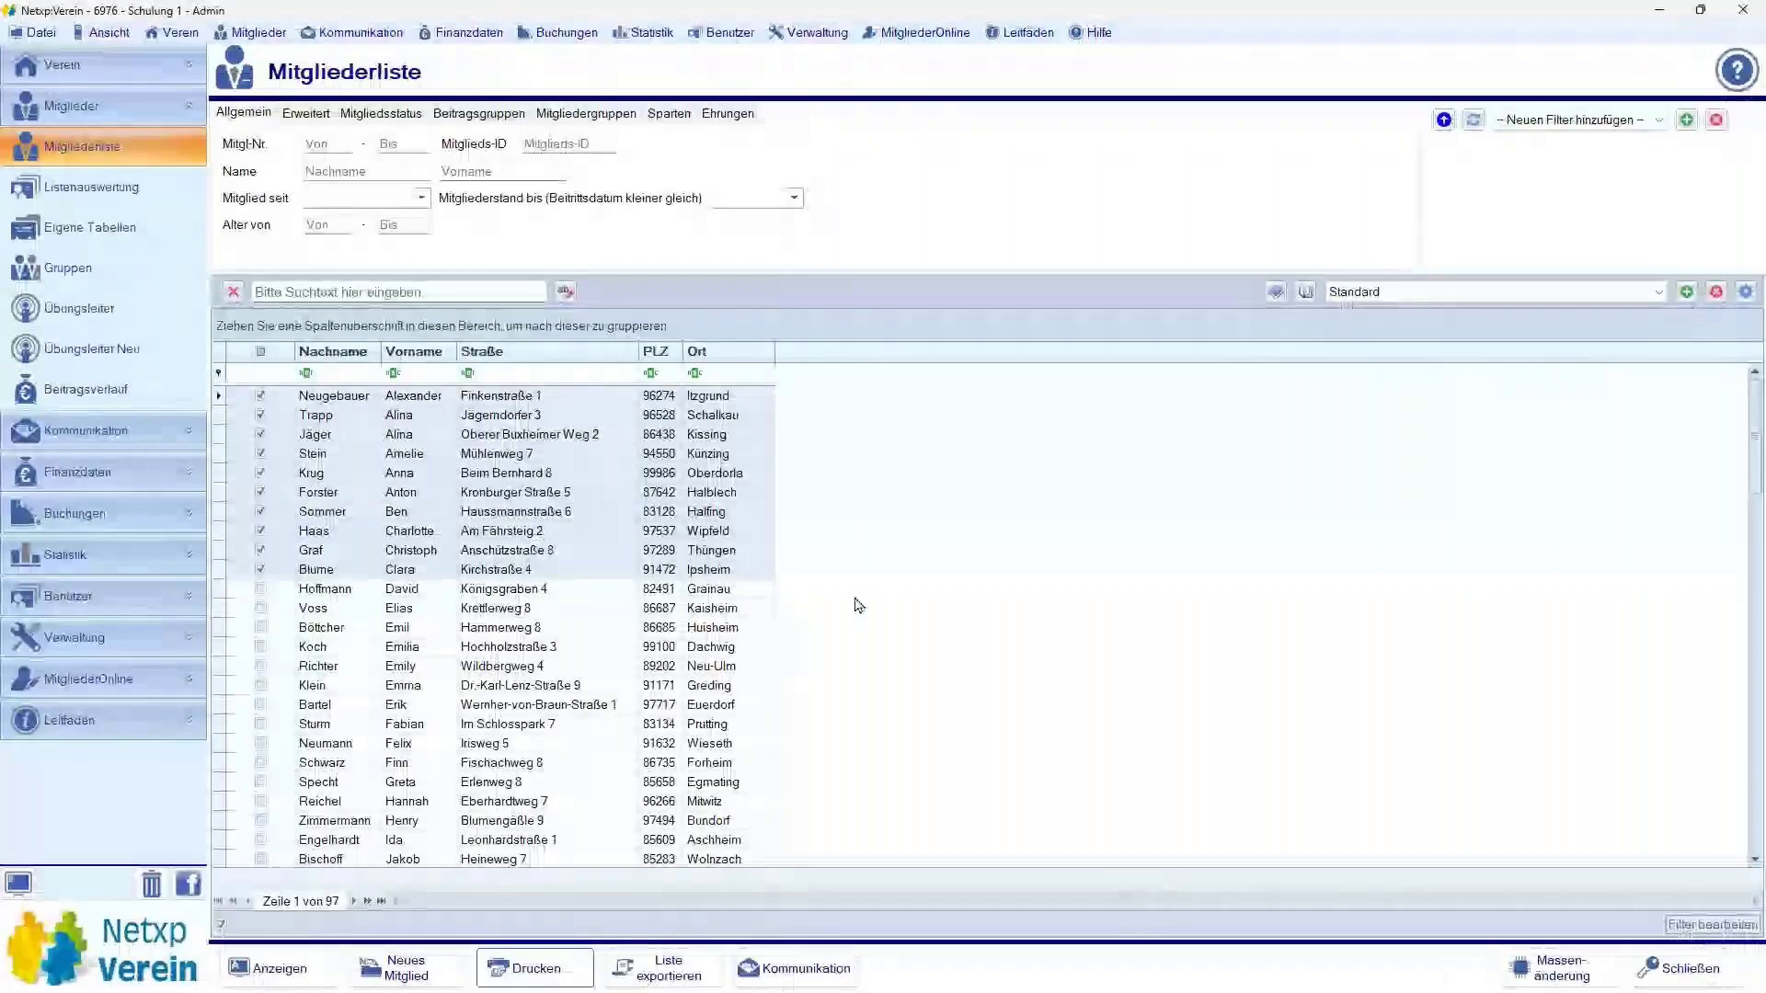
- Open the Brief template Seminar 21.12.2023 from the Vorlagen for editing
{"action": "left_click", "coordinate": [360, 33]}
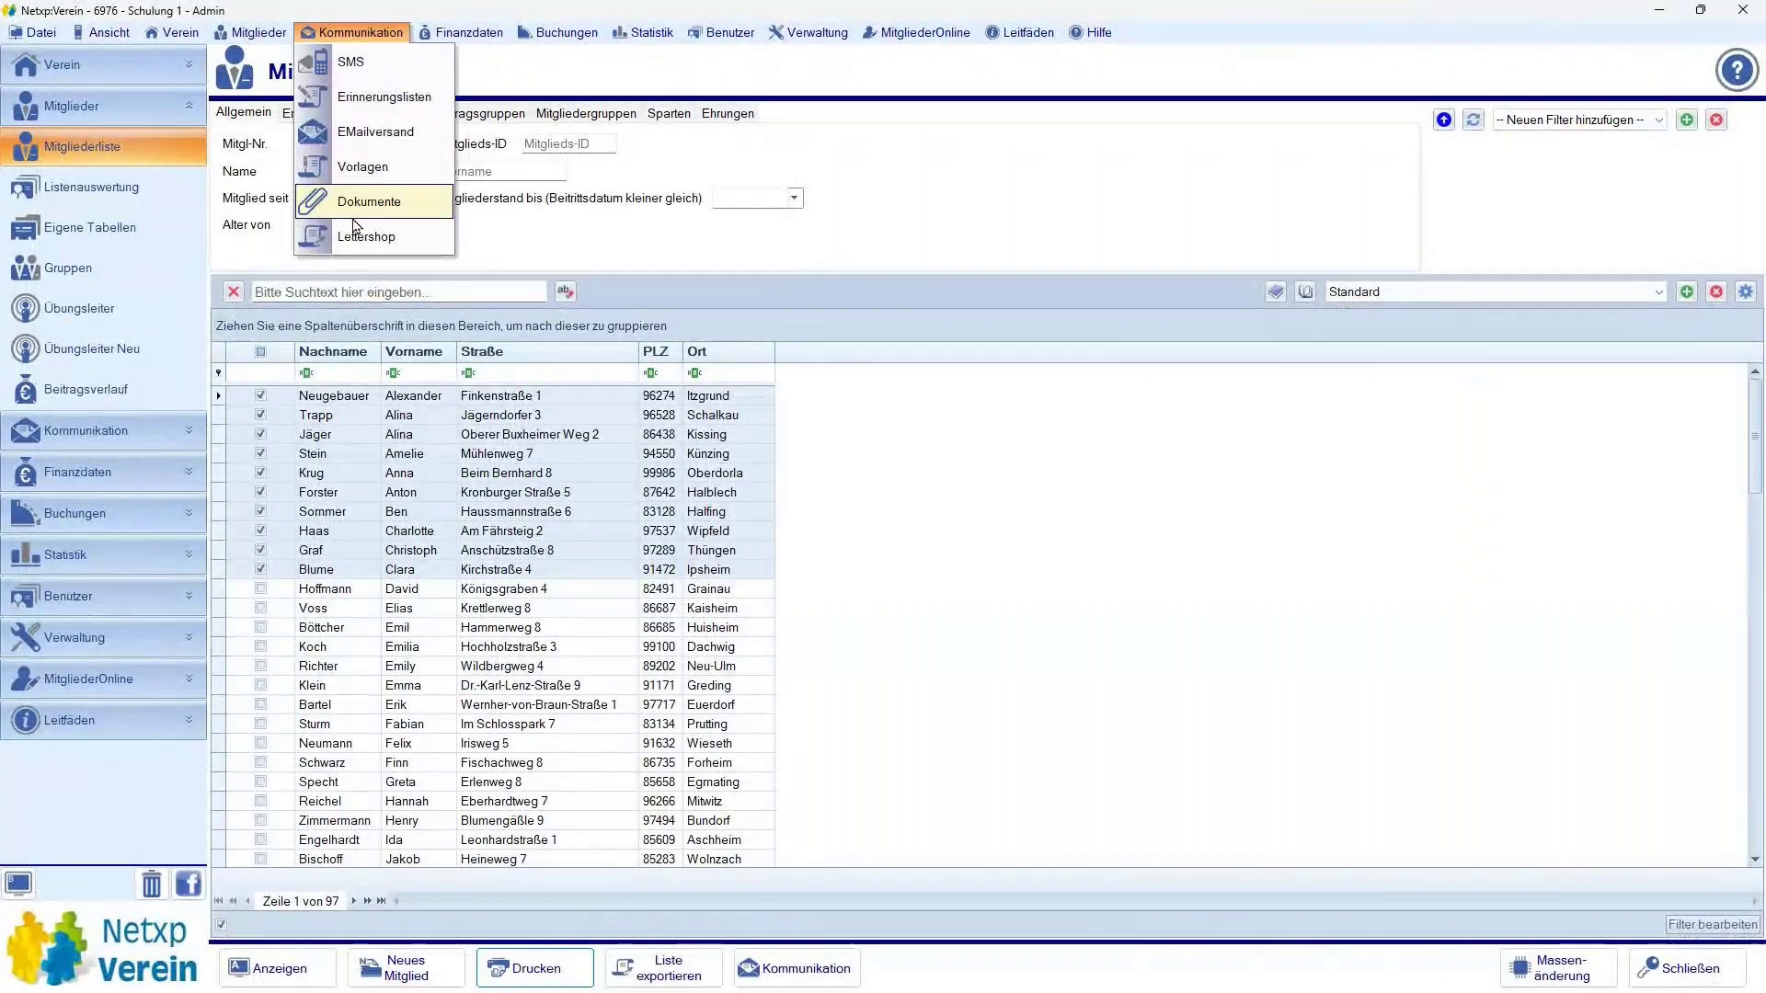
{"action": "left_click", "coordinate": [371, 166]}
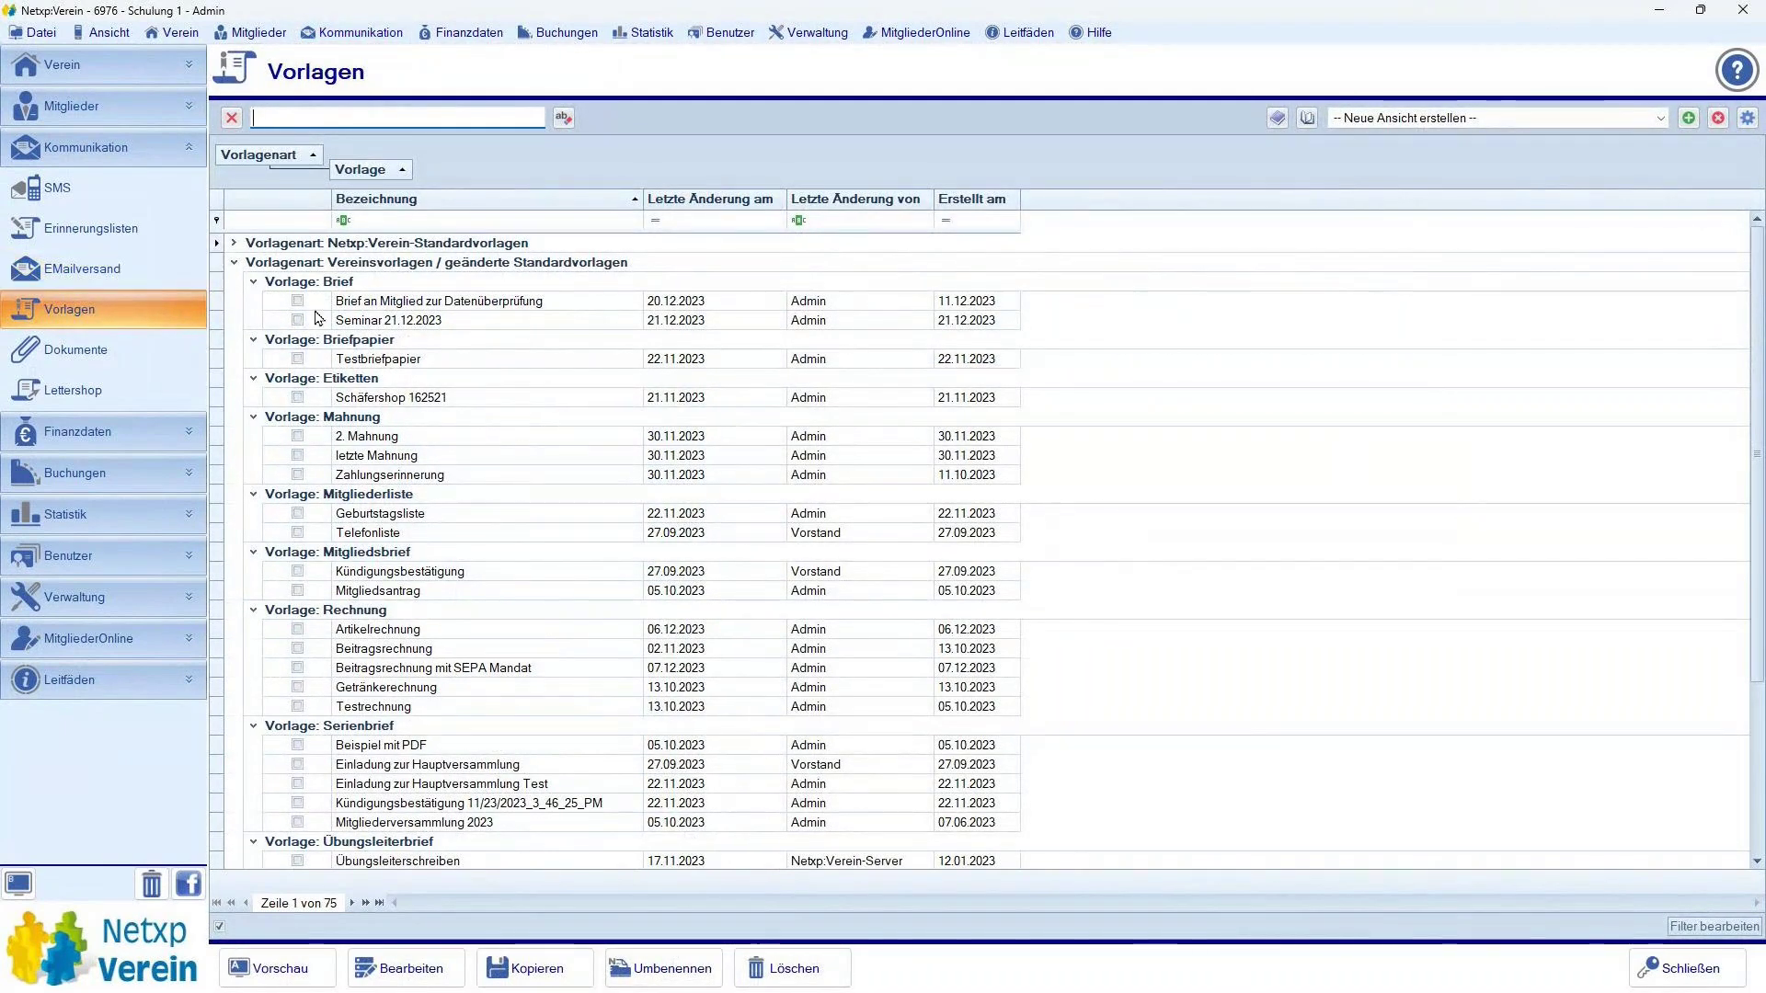
{"action": "left_click", "coordinate": [1090, 324]}
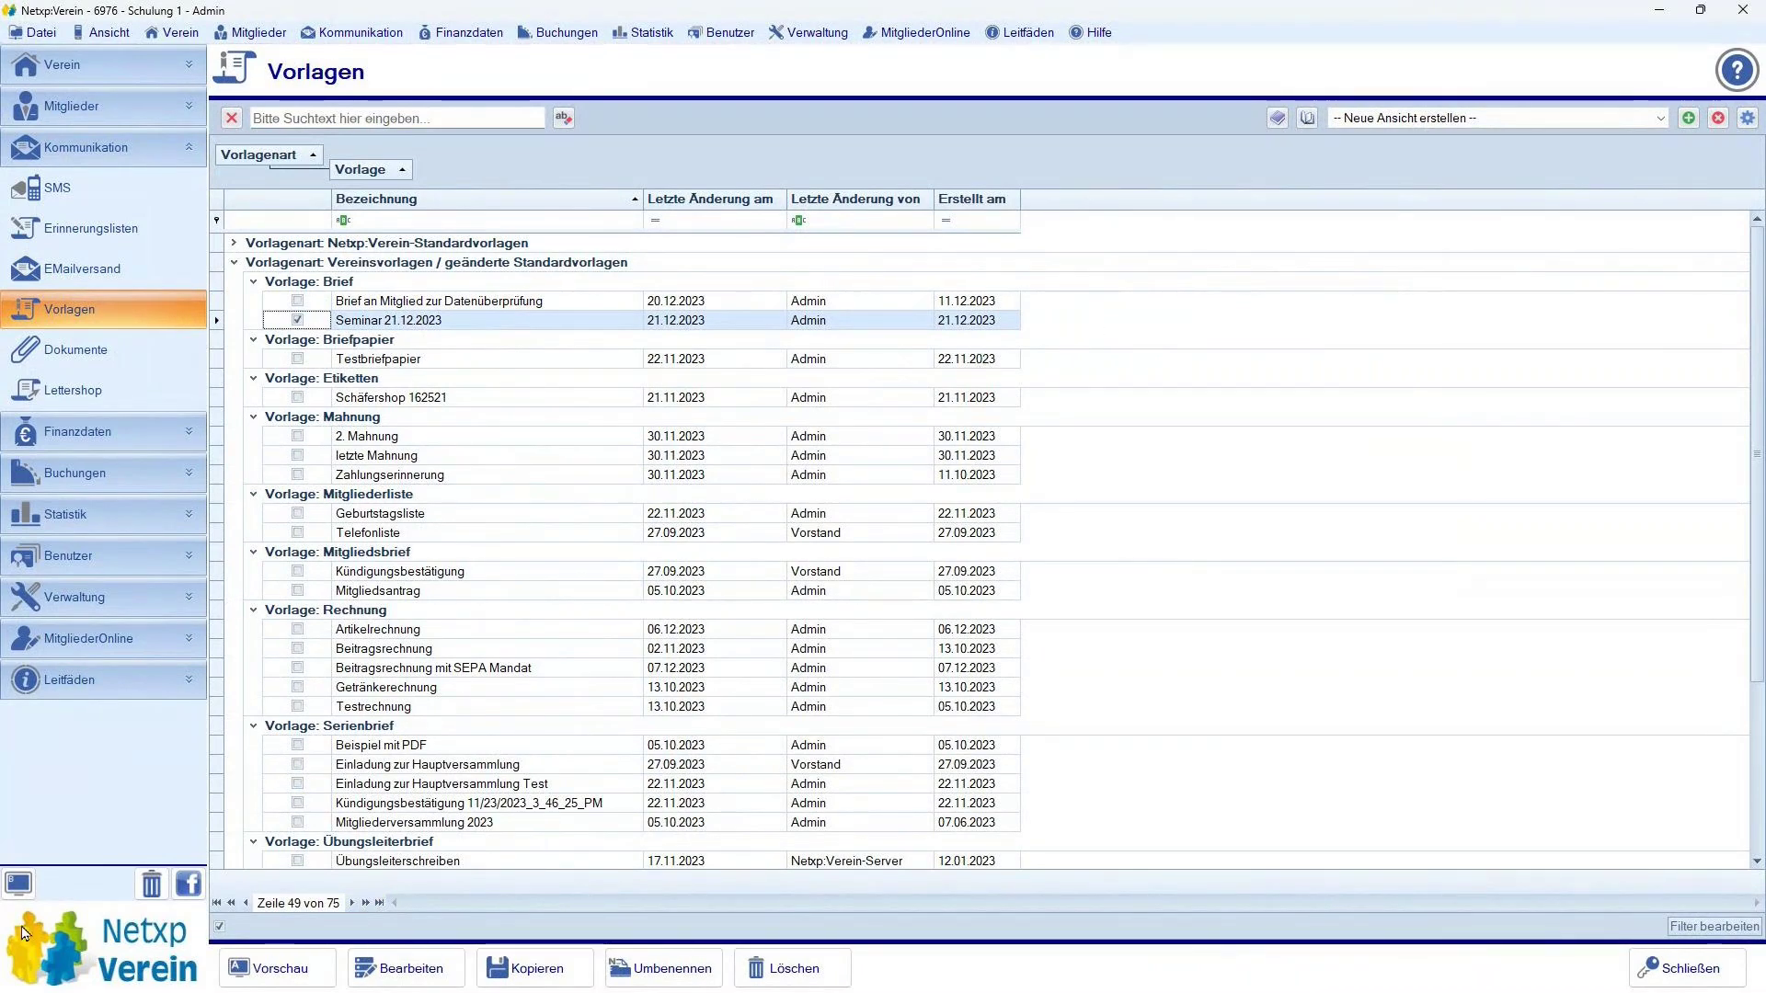
{"action": "left_click", "coordinate": [382, 972]}
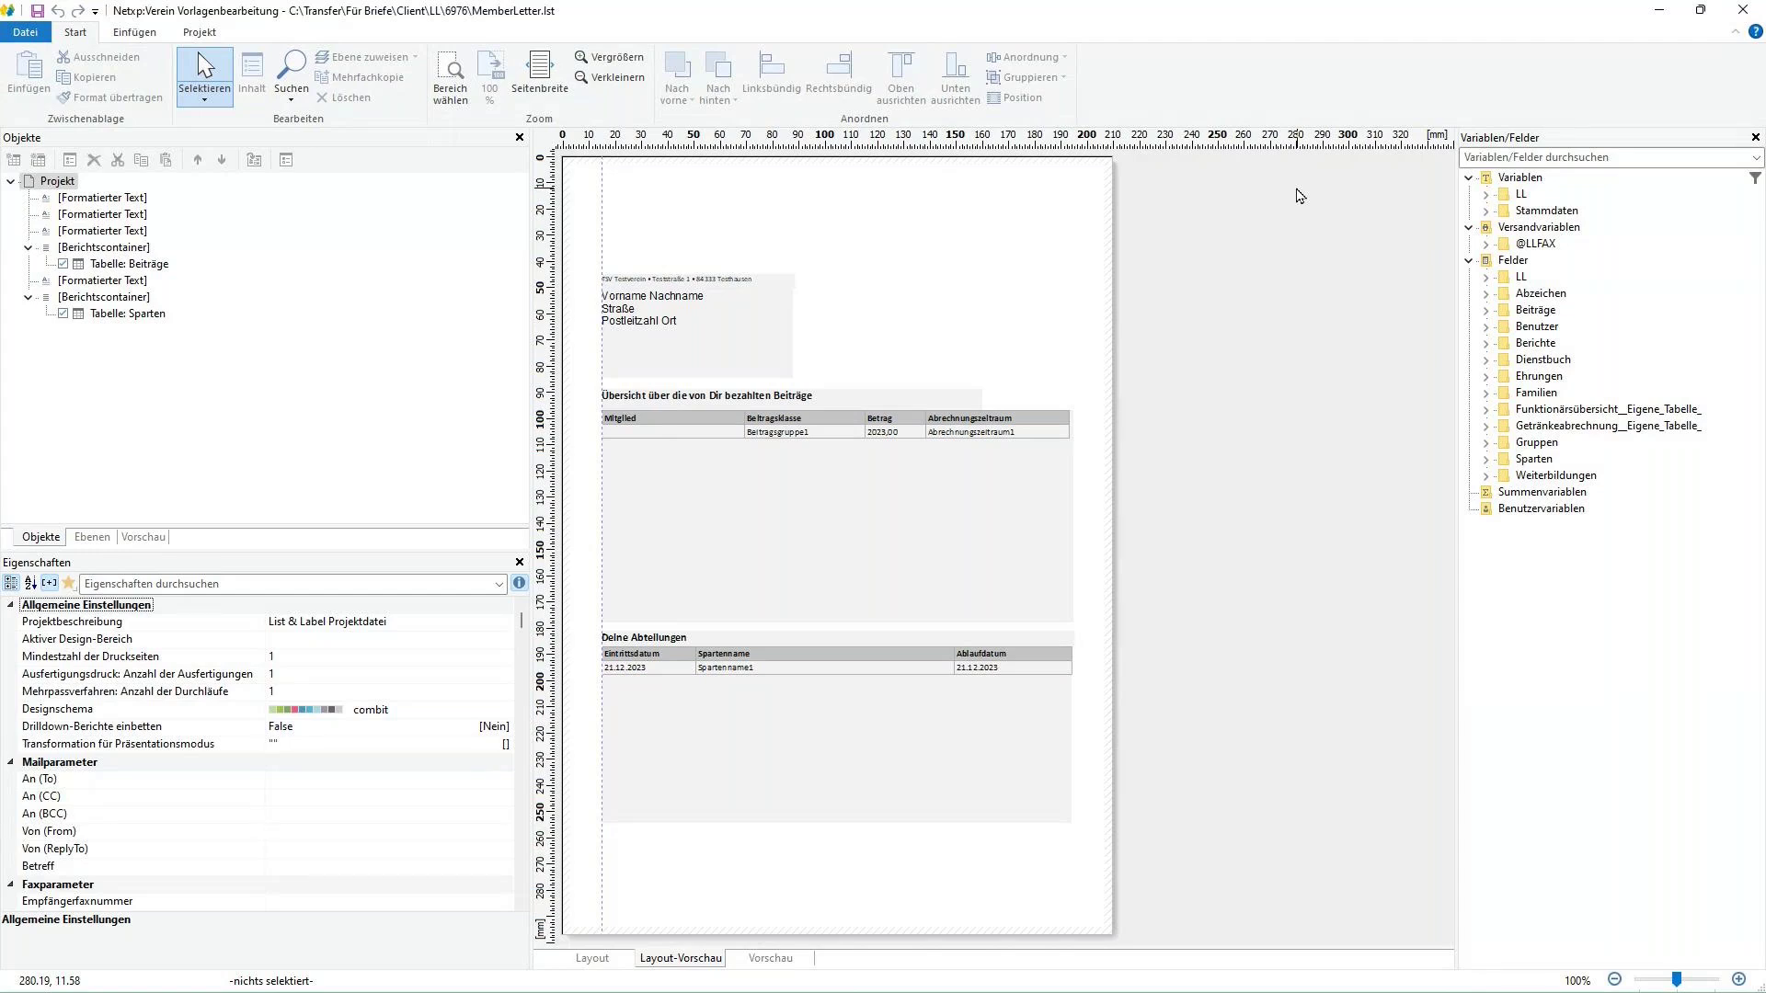
{"action": "left_click", "coordinate": [690, 473]}
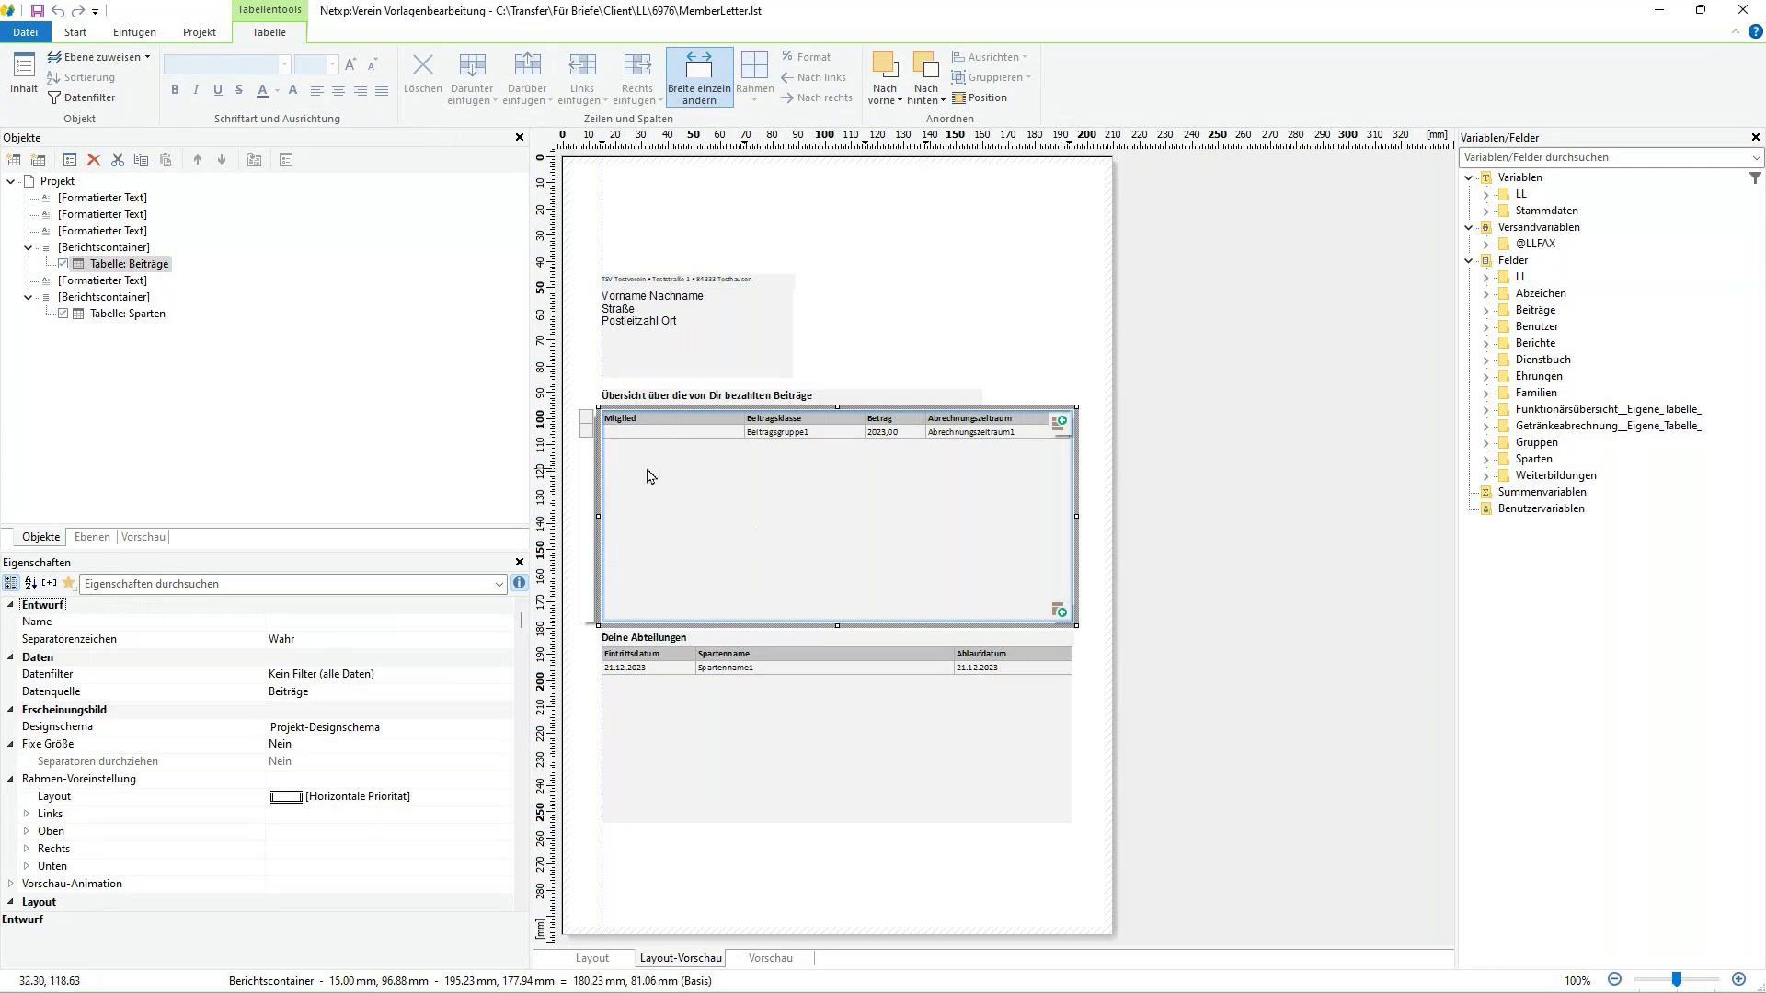
{"action": "left_click", "coordinate": [891, 289]}
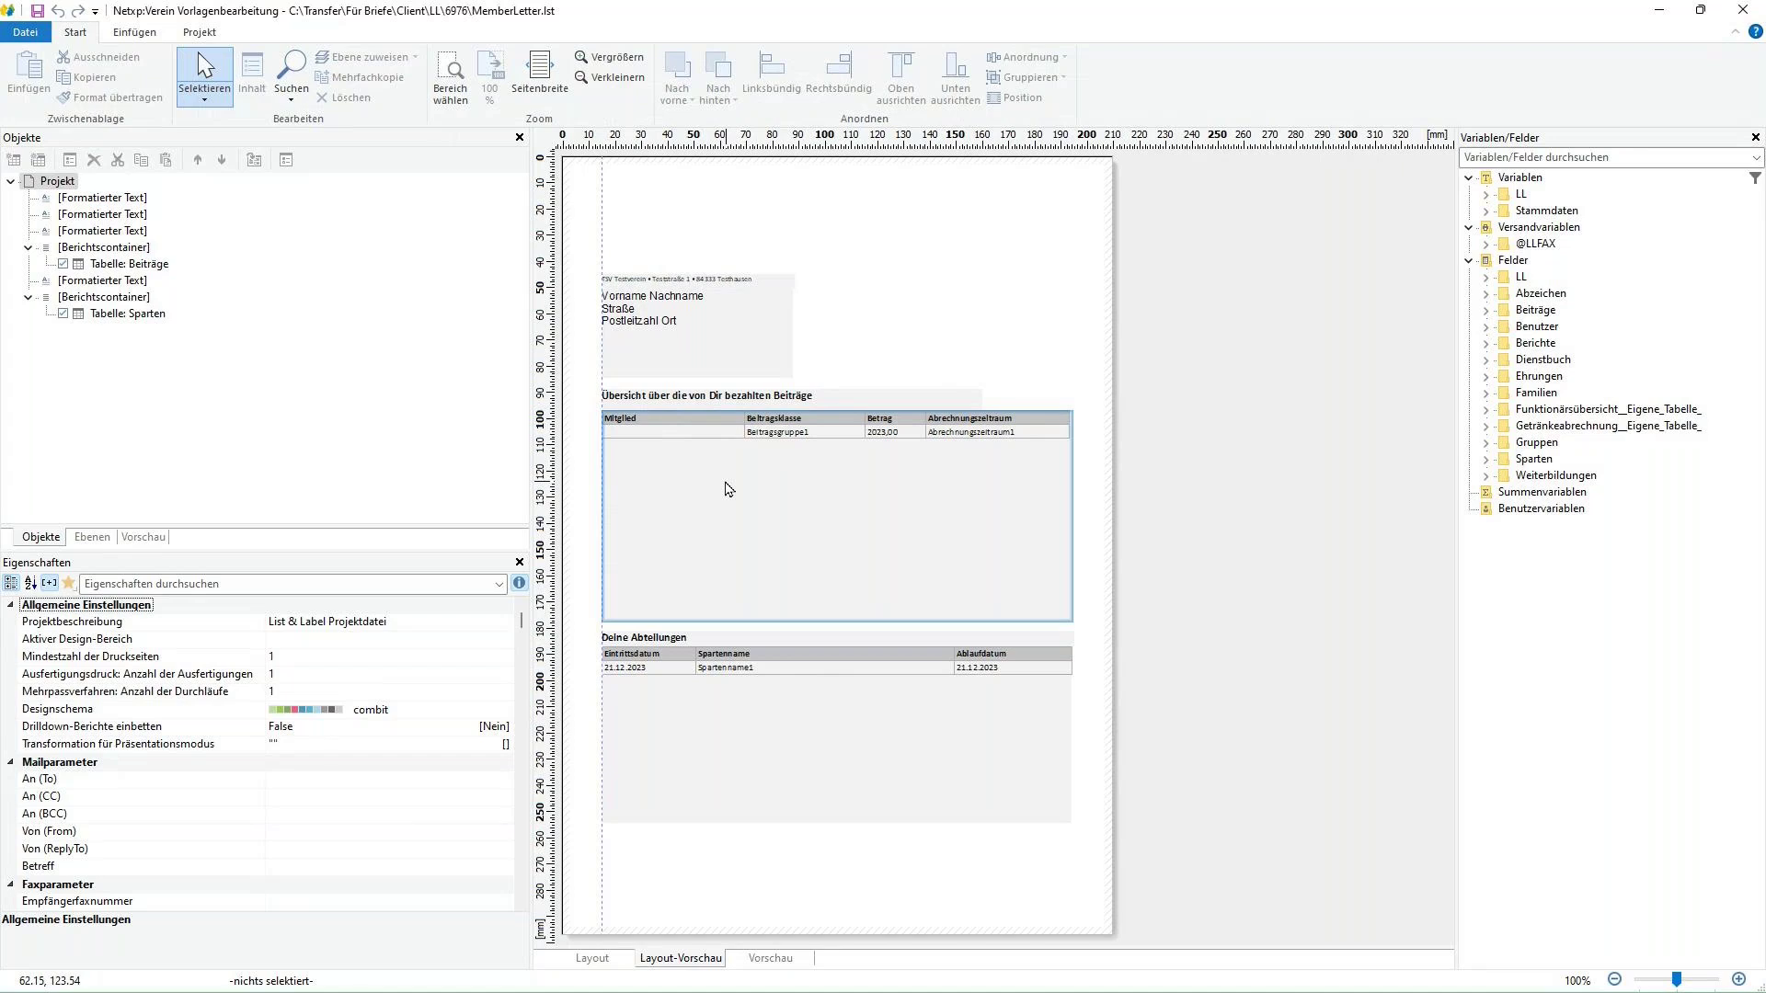
{"action": "left_click", "coordinate": [114, 306]}
{"action": "right_click", "coordinate": [112, 303]}
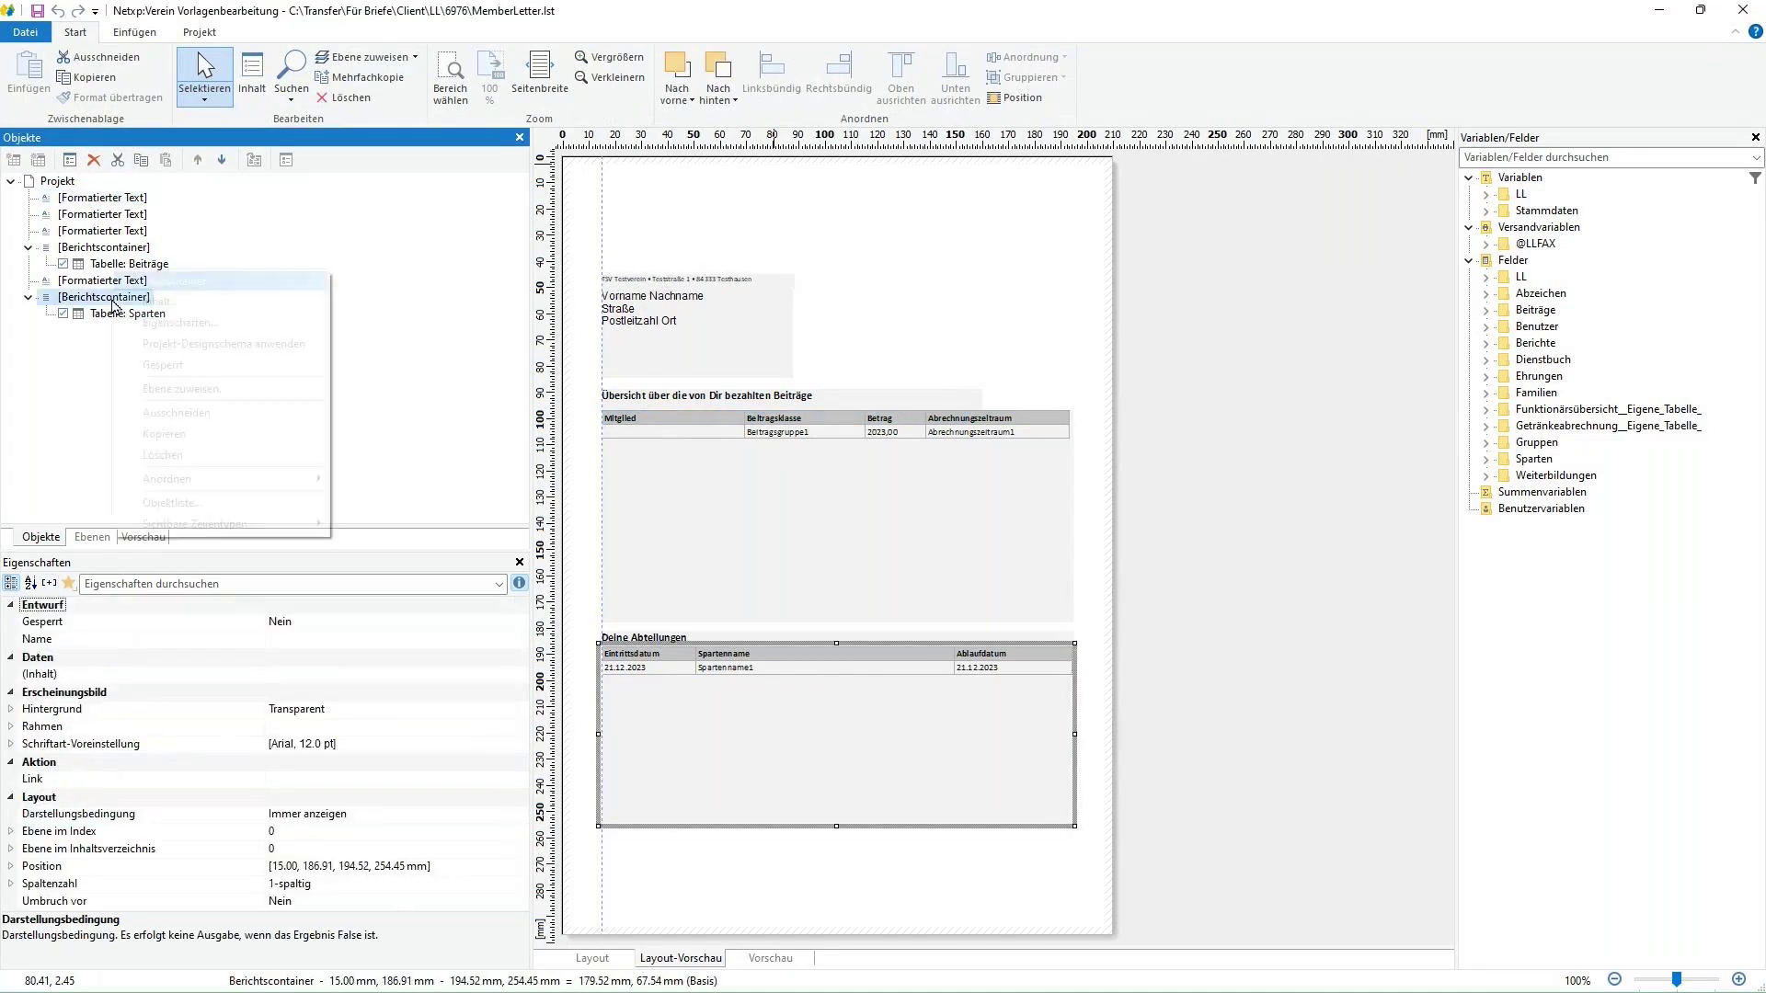
{"action": "left_click", "coordinate": [36, 433]}
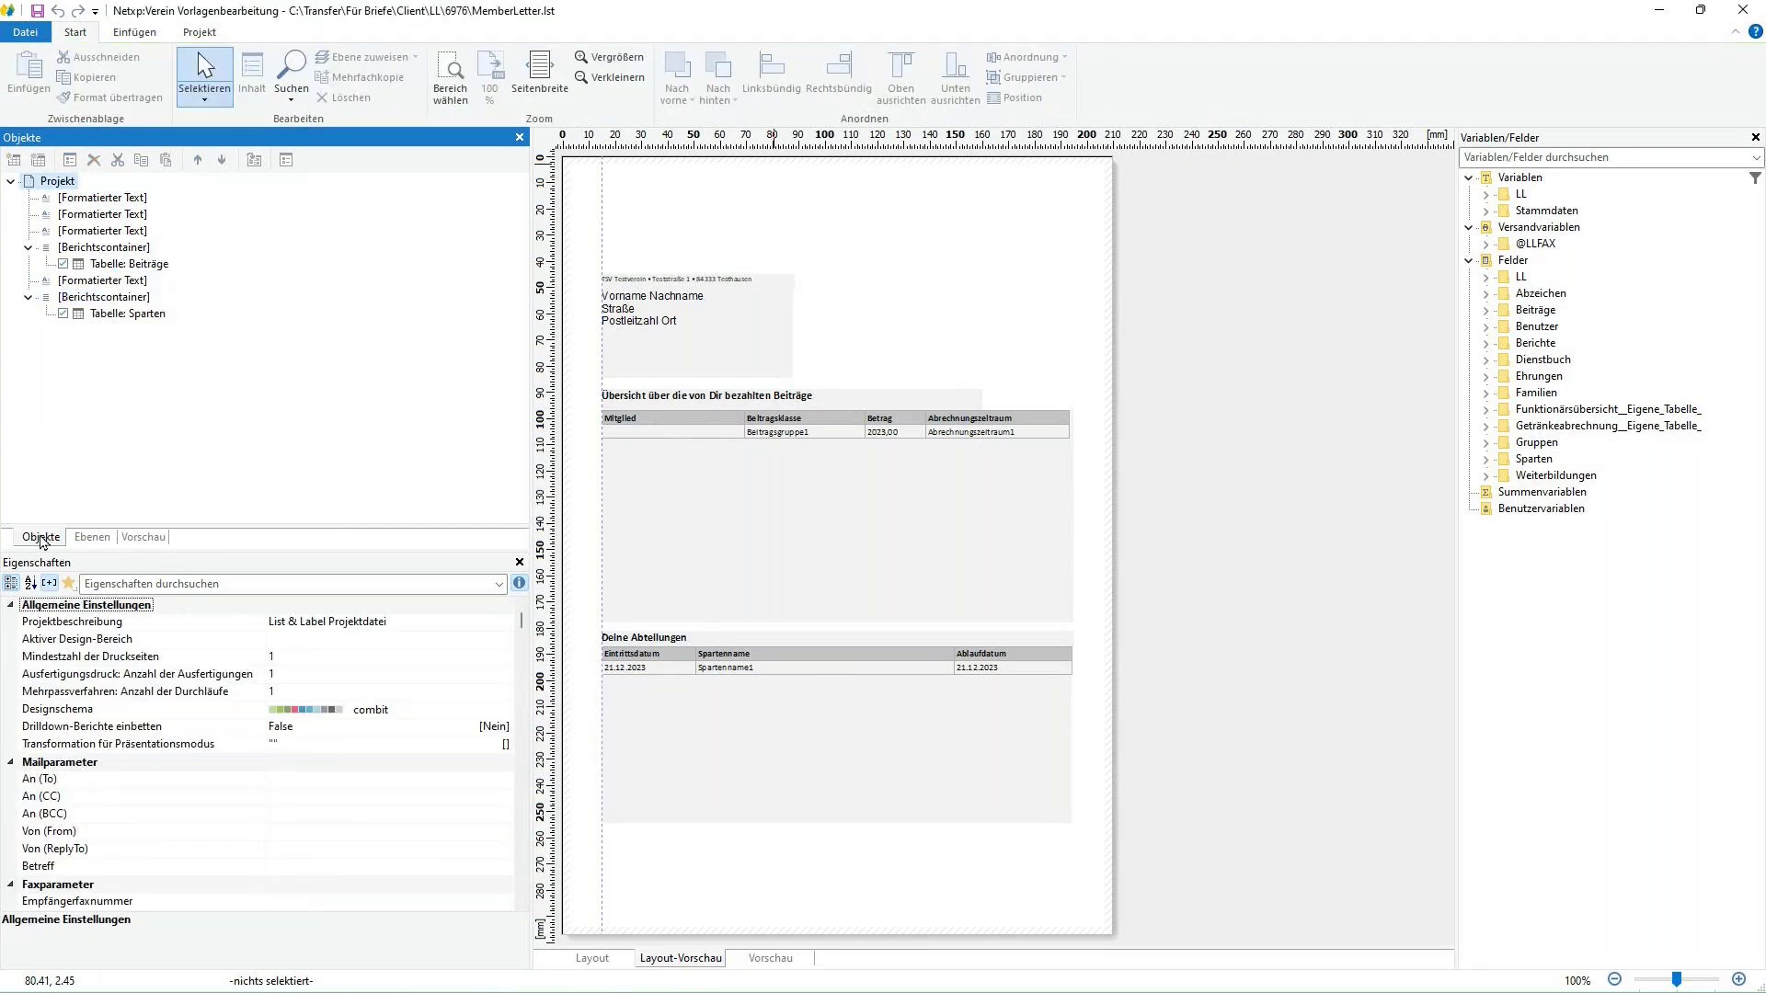
- Open the Objektliste from the Sparten Berichtscontainer and move its dialog clear of the letter layout
{"action": "right_click", "coordinate": [86, 304]}
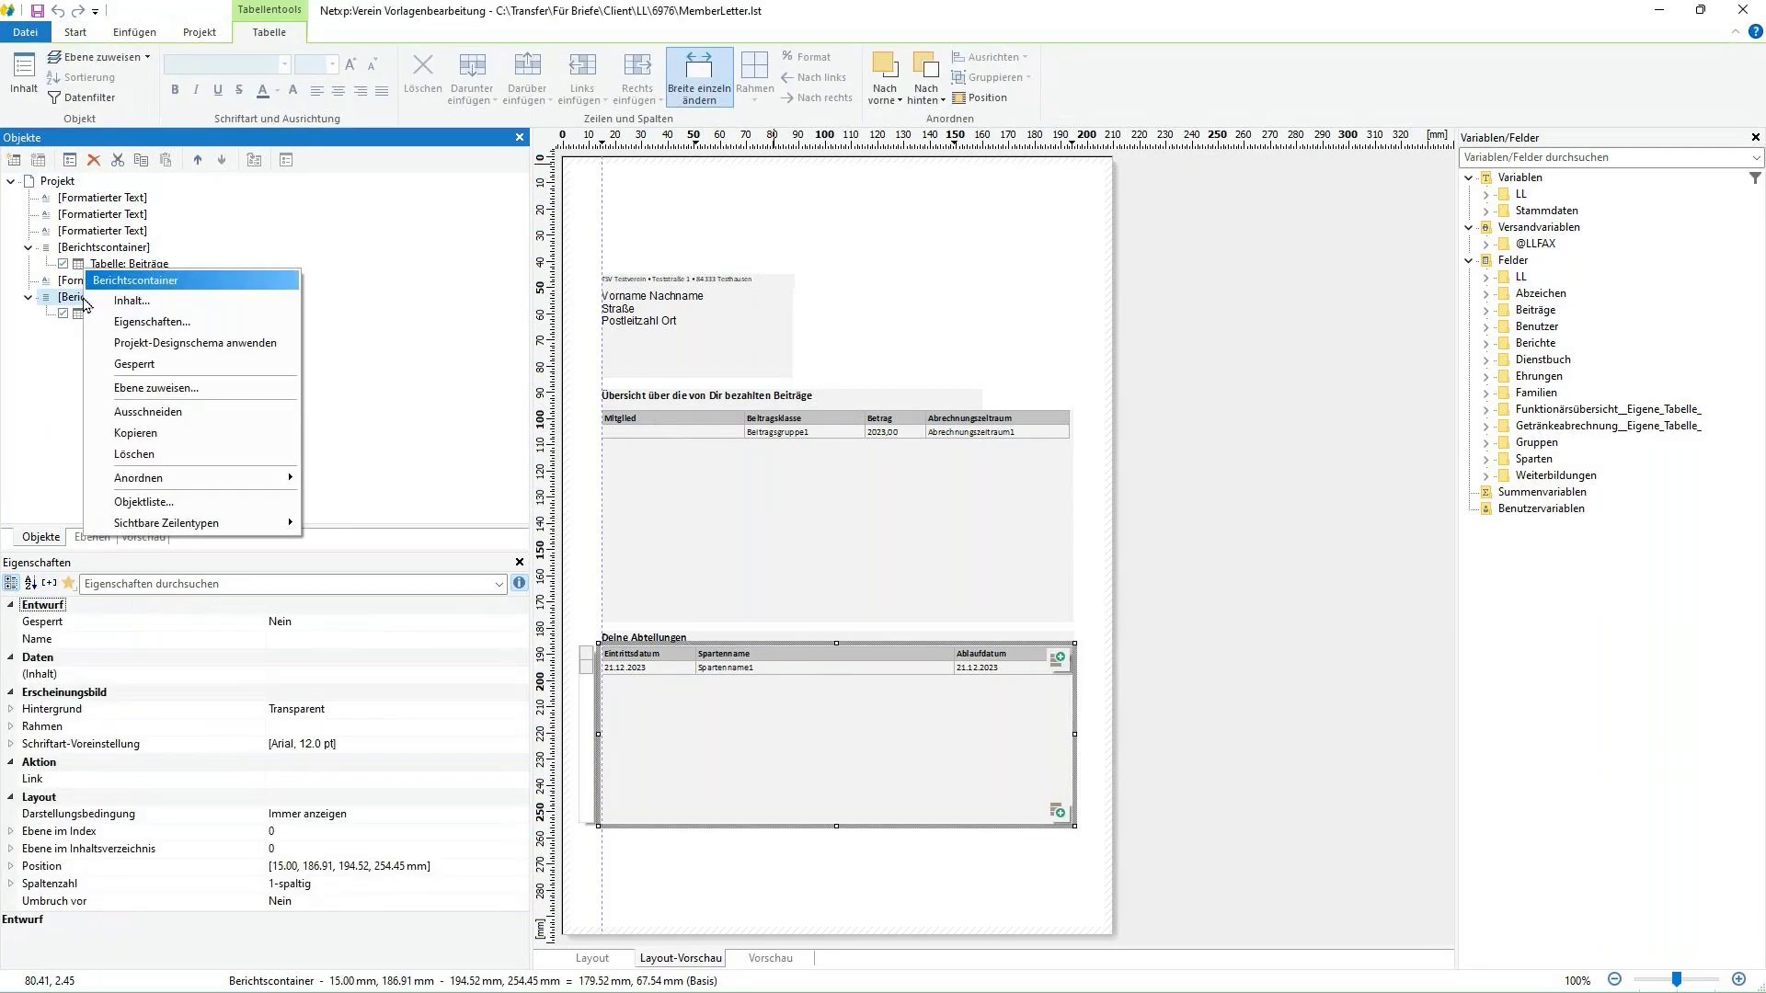
{"action": "left_click", "coordinate": [143, 503]}
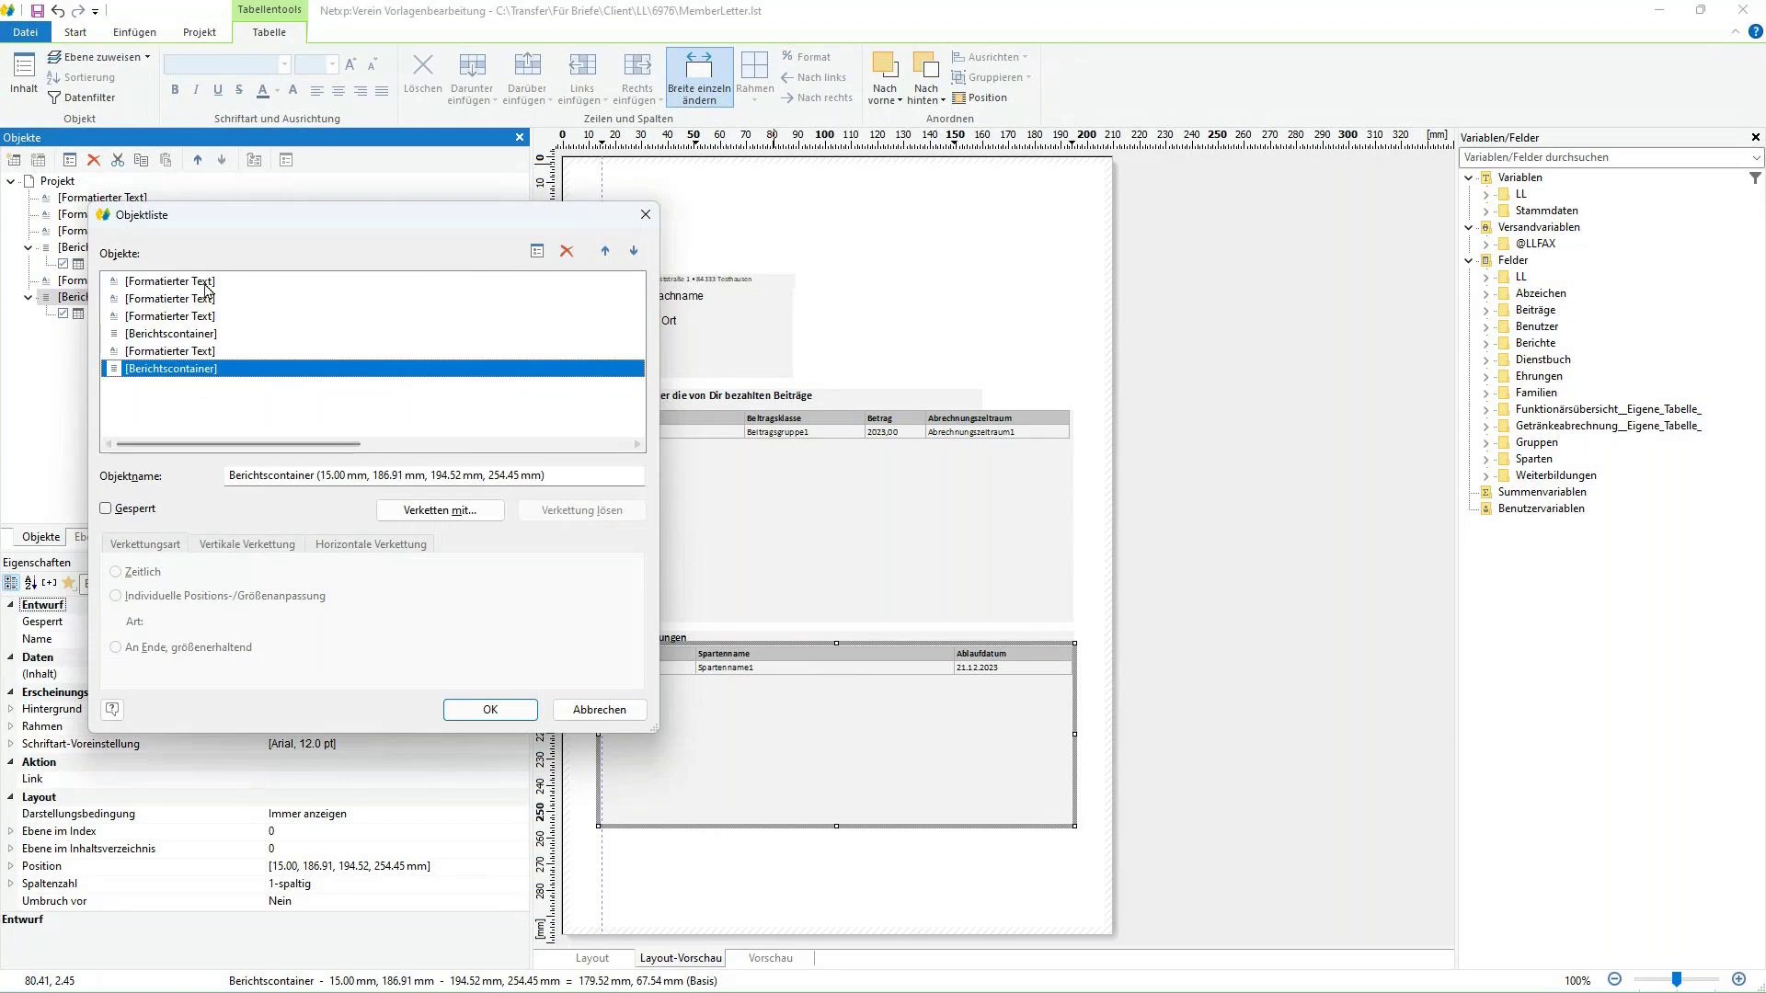
{"action": "left_click_drag", "start_coordinate": [241, 217], "coordinate": [1294, 154]}
{"action": "left_click", "coordinate": [1201, 223]}
{"action": "left_click", "coordinate": [1204, 236]}
{"action": "left_click", "coordinate": [1207, 254]}
{"action": "left_click", "coordinate": [1209, 271]}
{"action": "left_click", "coordinate": [1212, 293]}
{"action": "left_click", "coordinate": [1212, 306]}
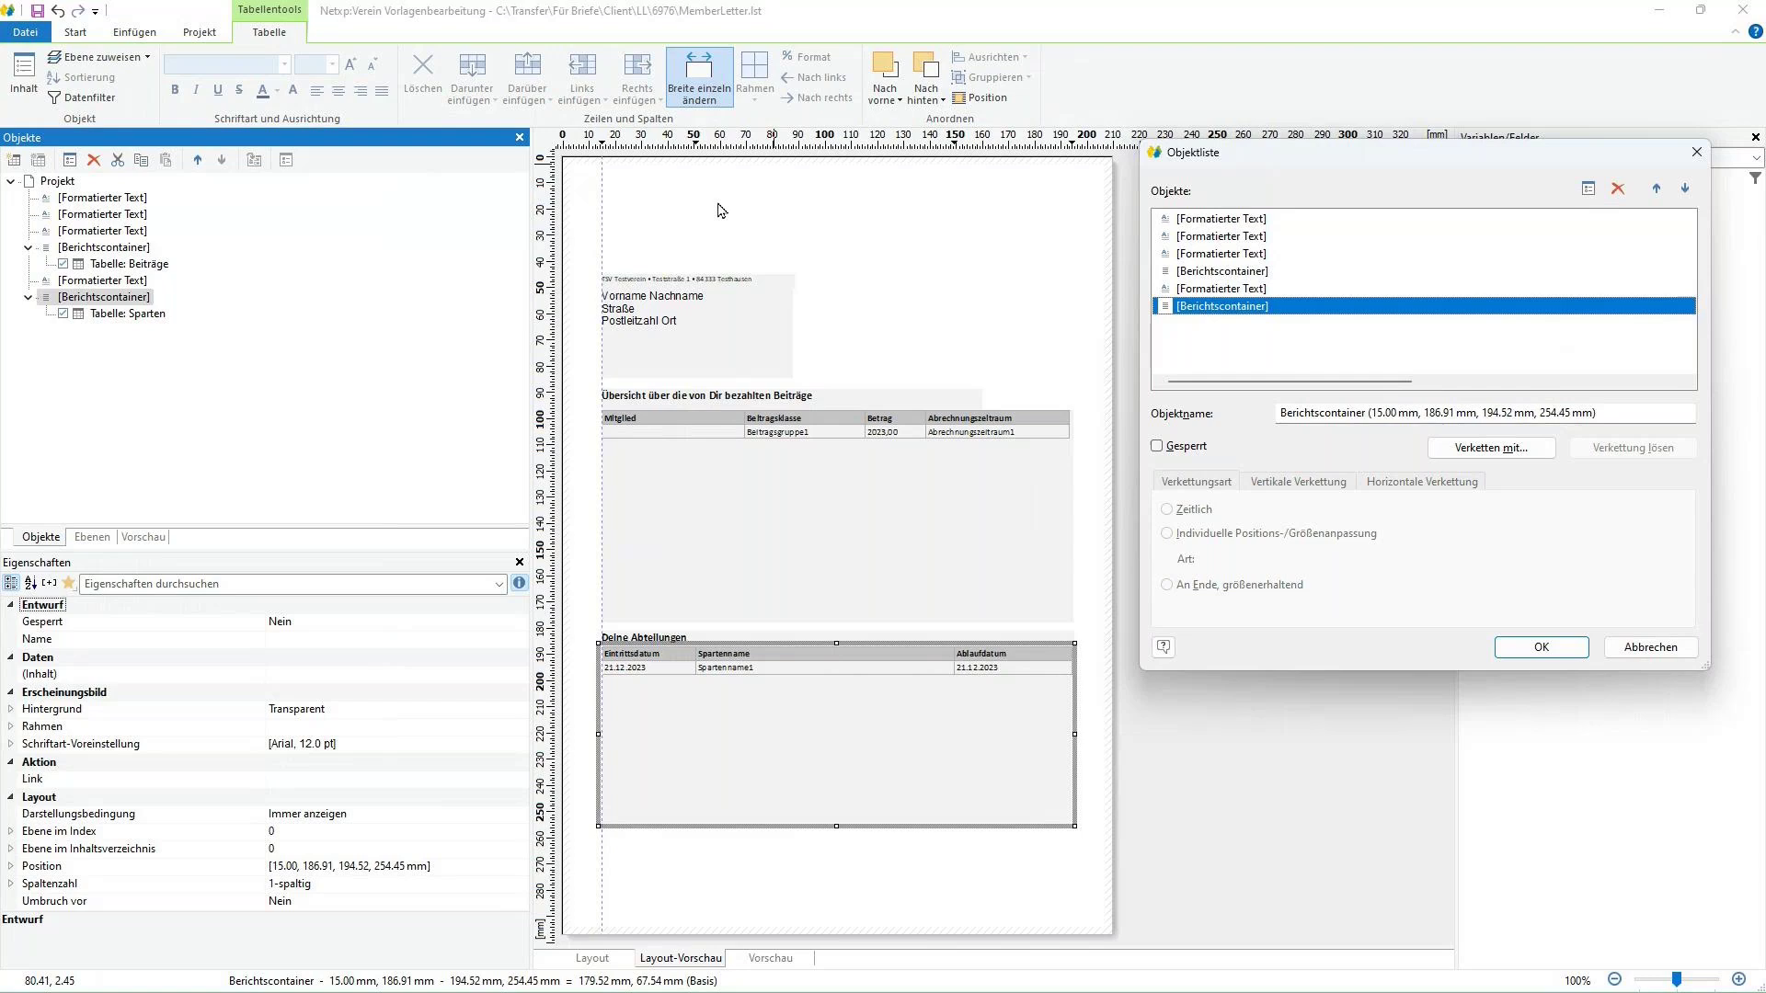
- Name the formatted text object holding the sender line Absenderadresse
{"action": "left_click", "coordinate": [1217, 222]}
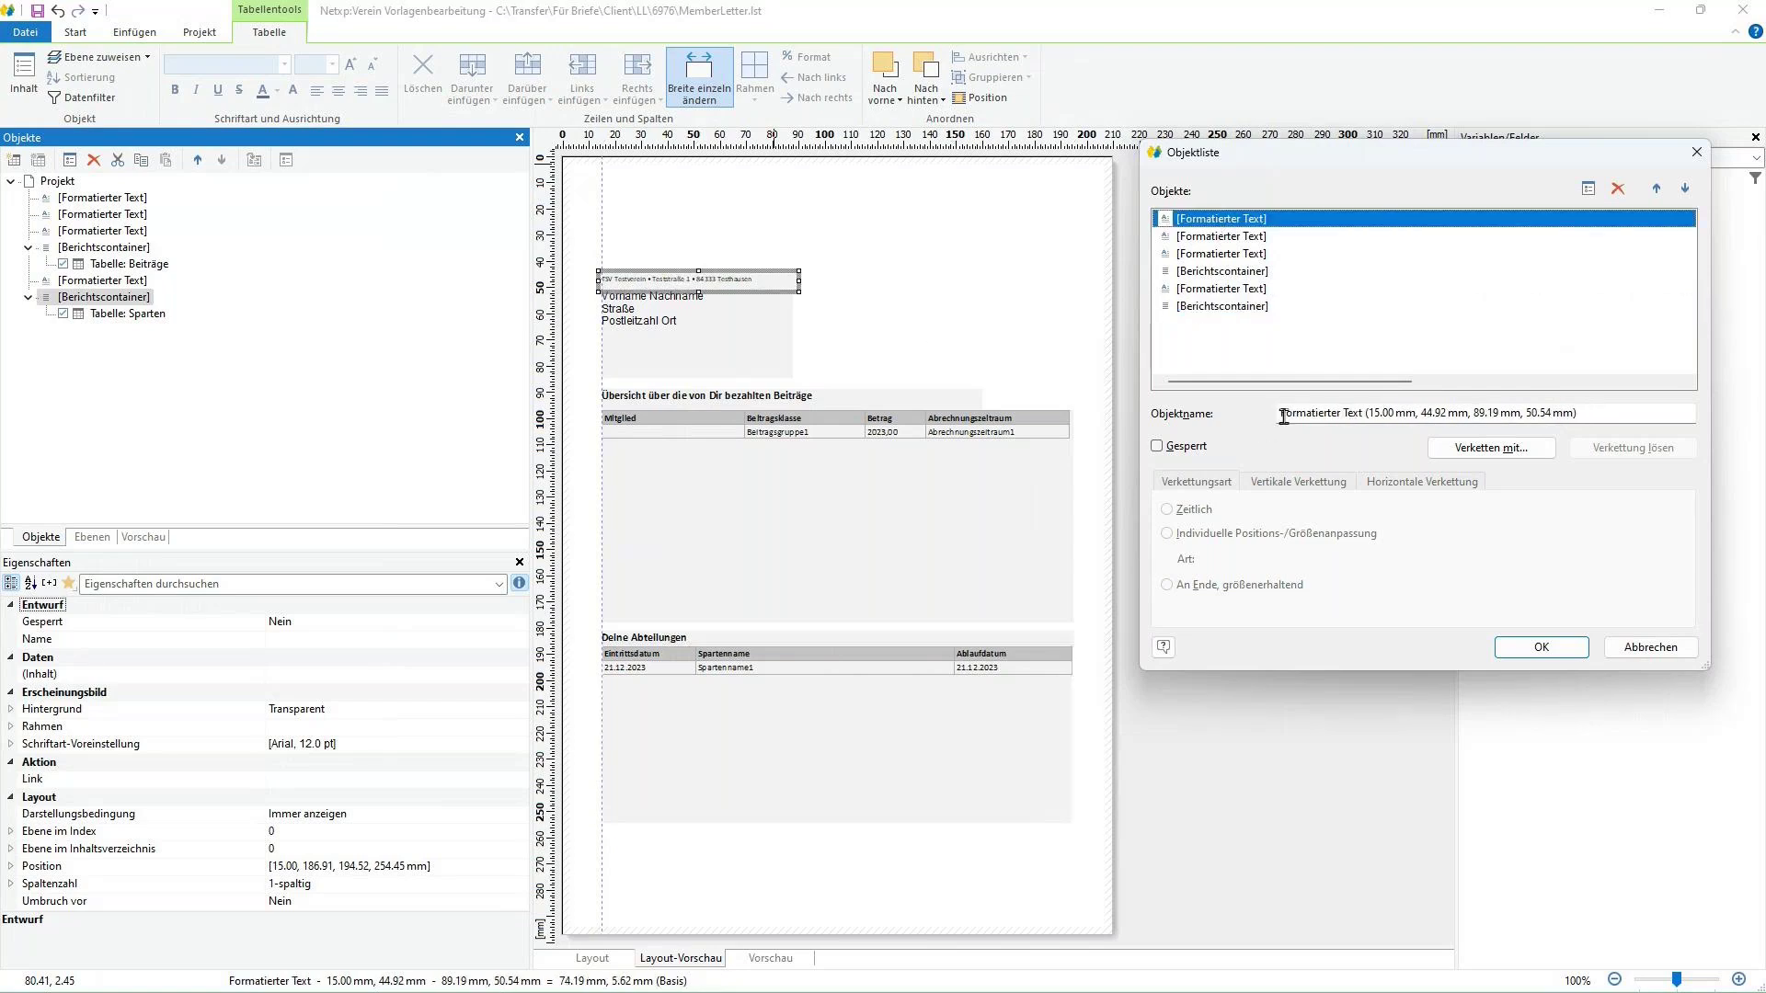
{"action": "left_click_drag", "start_coordinate": [1578, 416], "coordinate": [940, 390]}
{"action": "type", "text": "Absenderadre"}
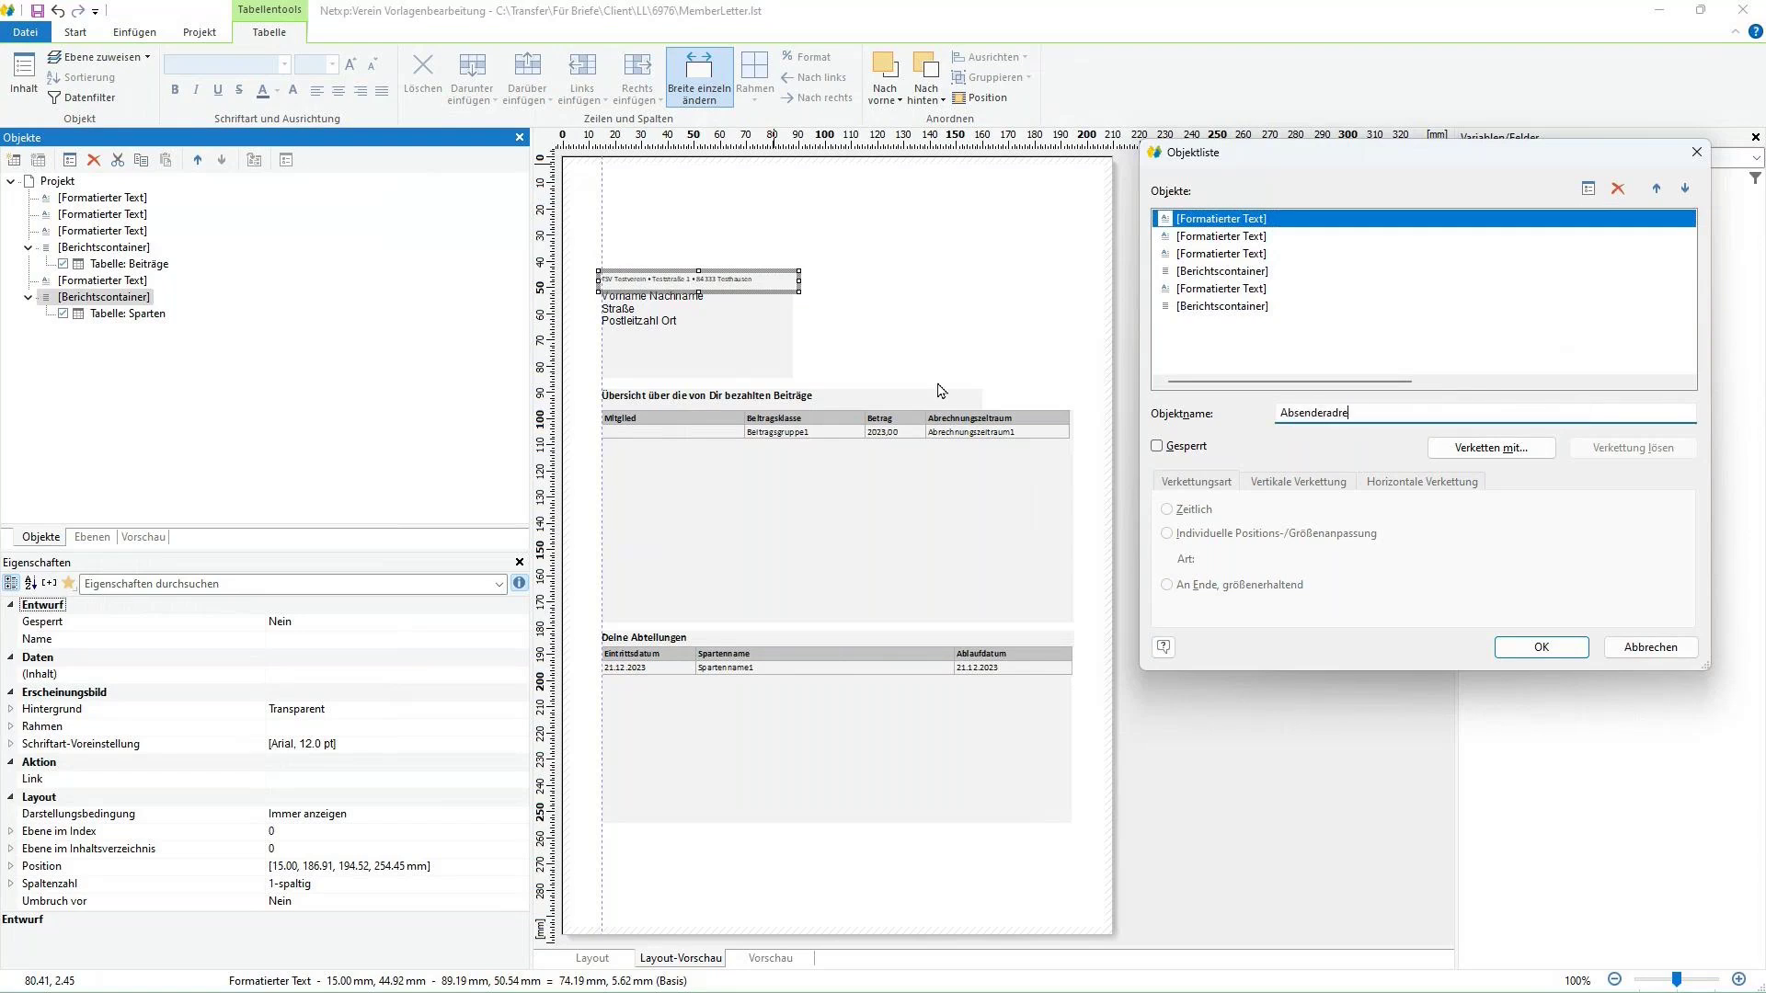
{"action": "type", "text": "ssew"}
- Name the recipient address text object Empfängerblock and the heading text above the Beiträge table Betreff
{"action": "left_click", "coordinate": [1210, 238]}
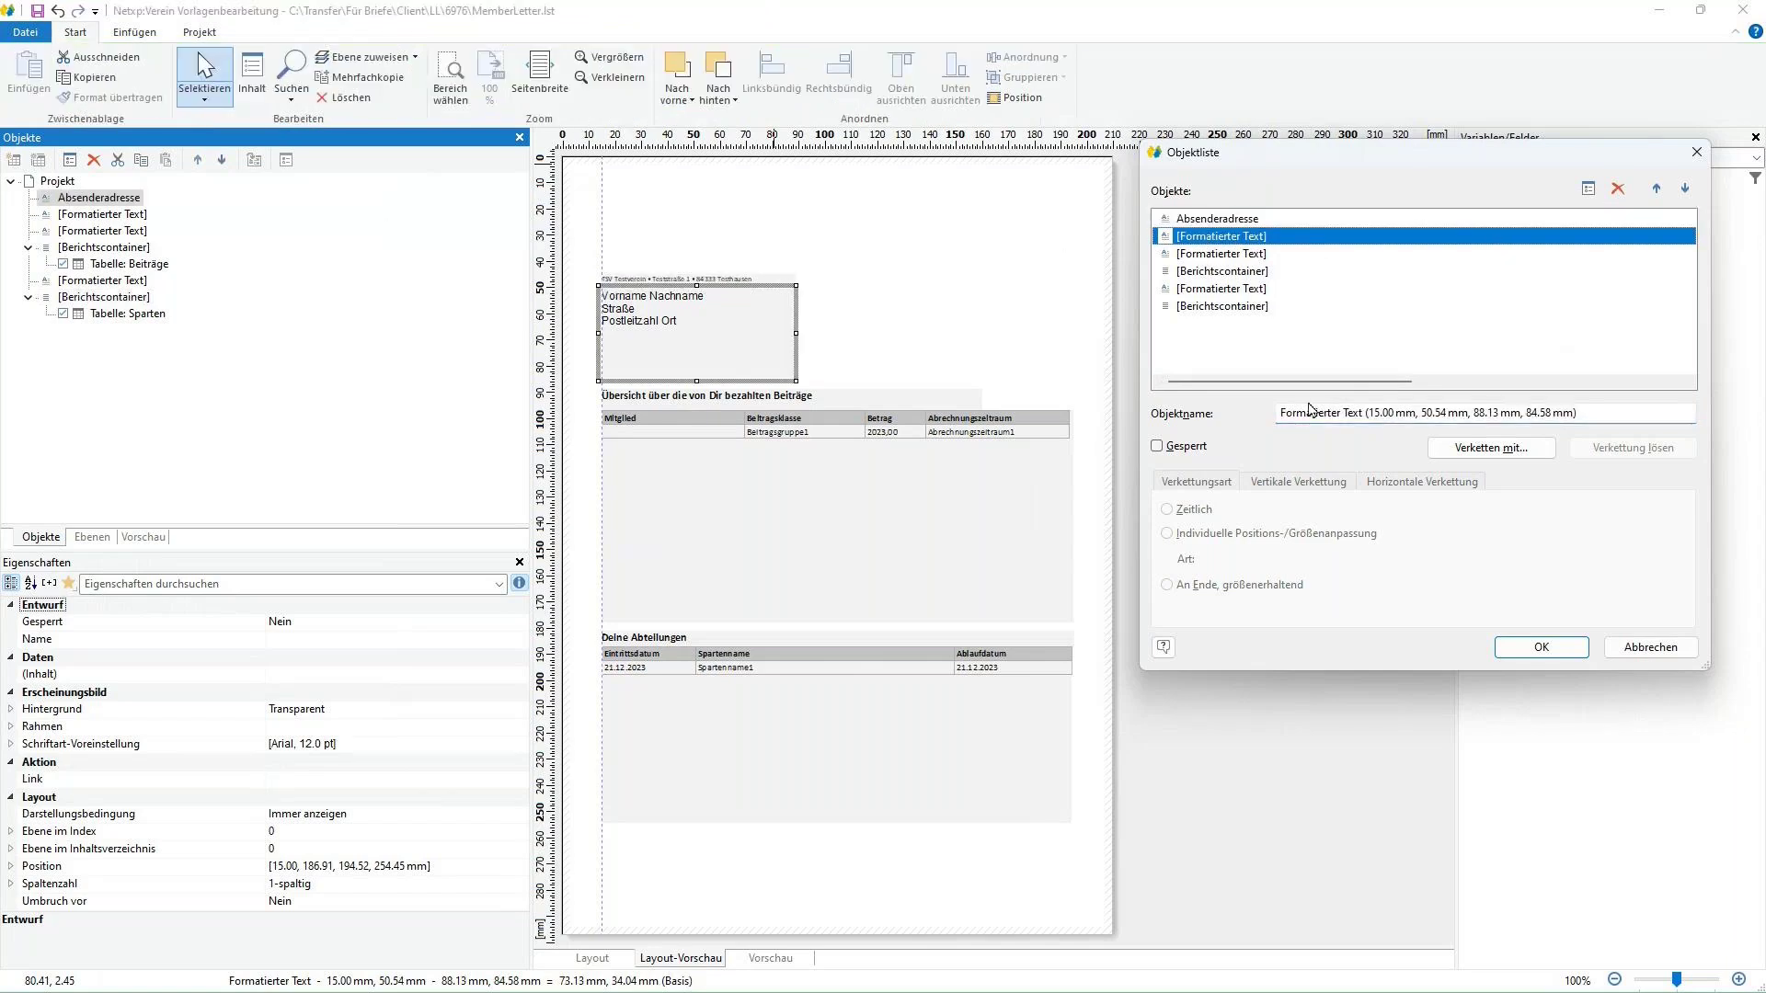
{"action": "left_click_drag", "start_coordinate": [1582, 413], "coordinate": [1238, 405]}
{"action": "type", "text": "Empfängerblock"}
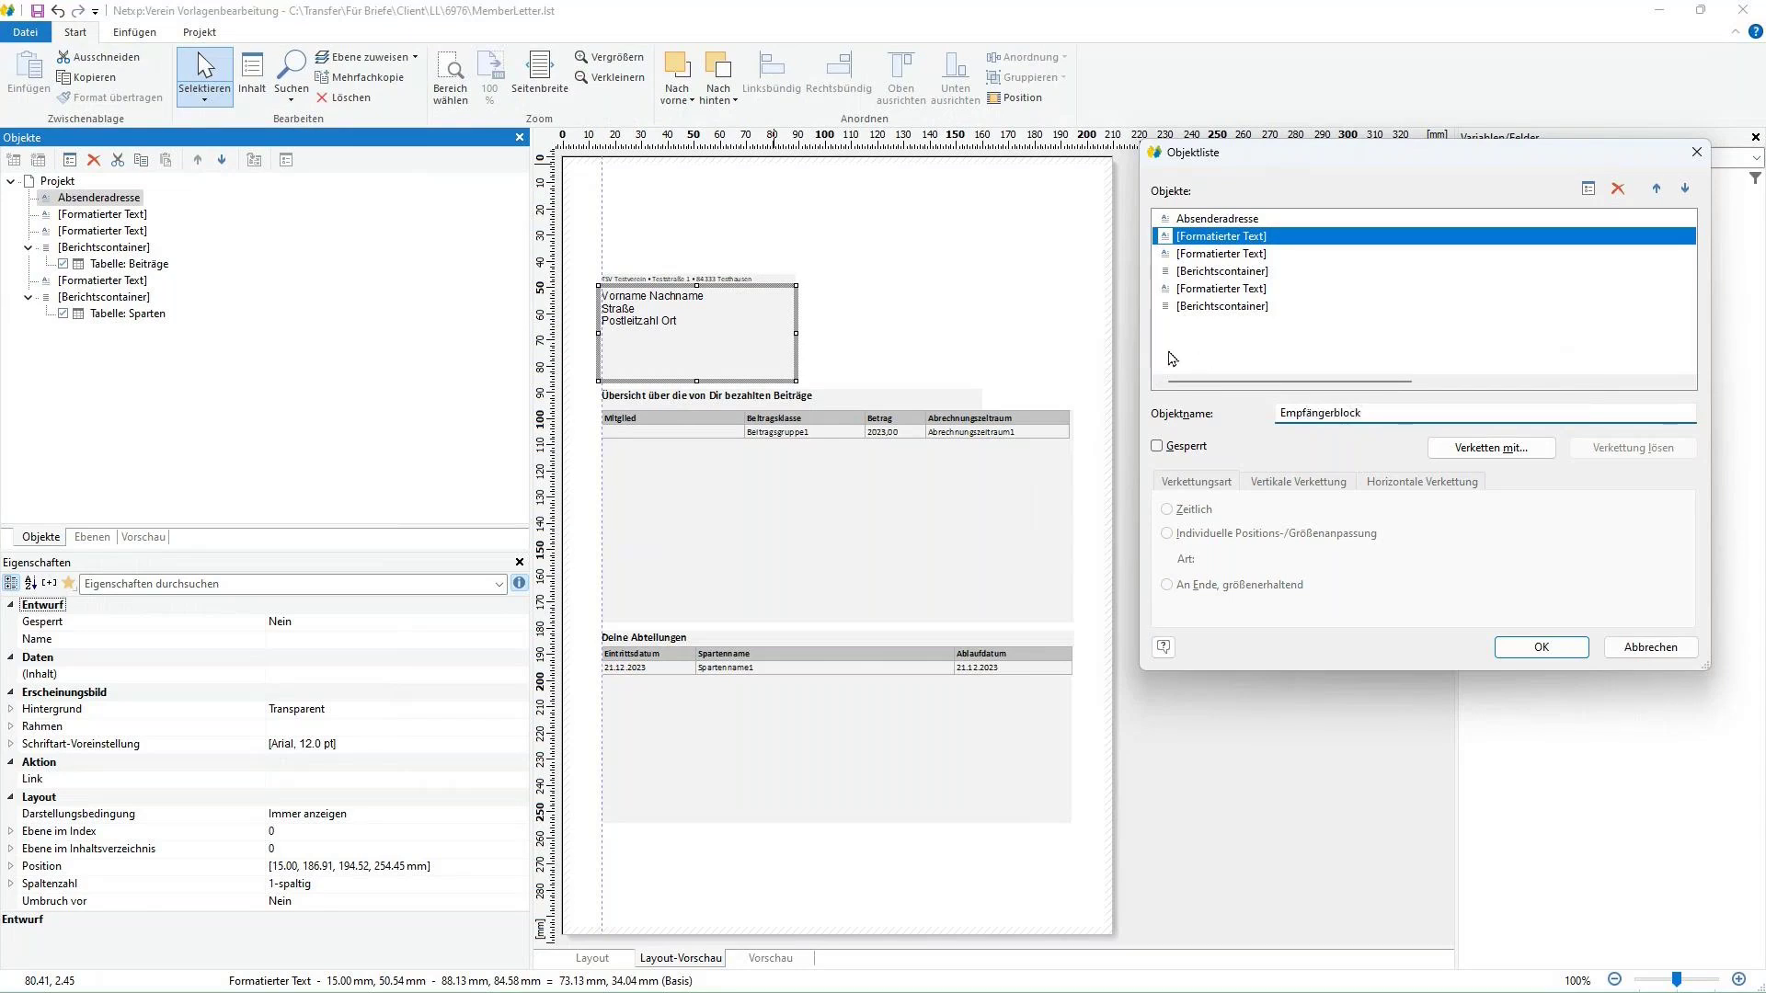
{"action": "left_click", "coordinate": [1191, 256]}
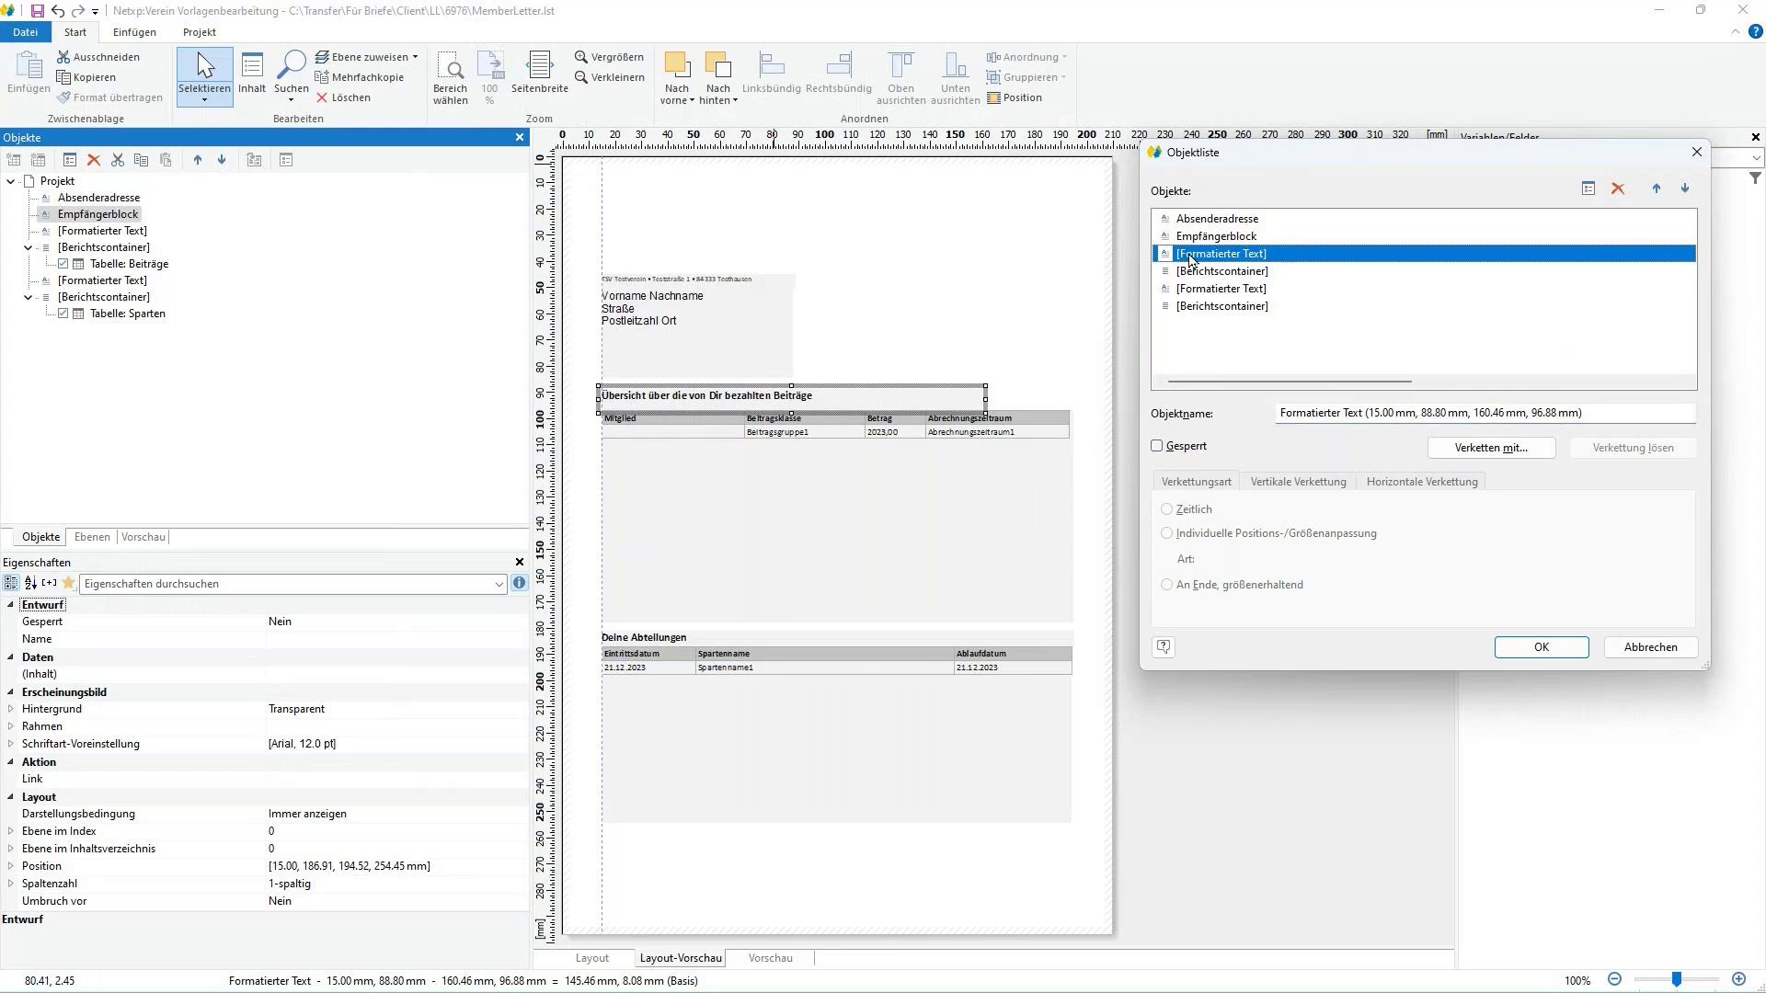
{"action": "left_click_drag", "start_coordinate": [1608, 412], "coordinate": [973, 394]}
{"action": "type", "text": "Betreff"}
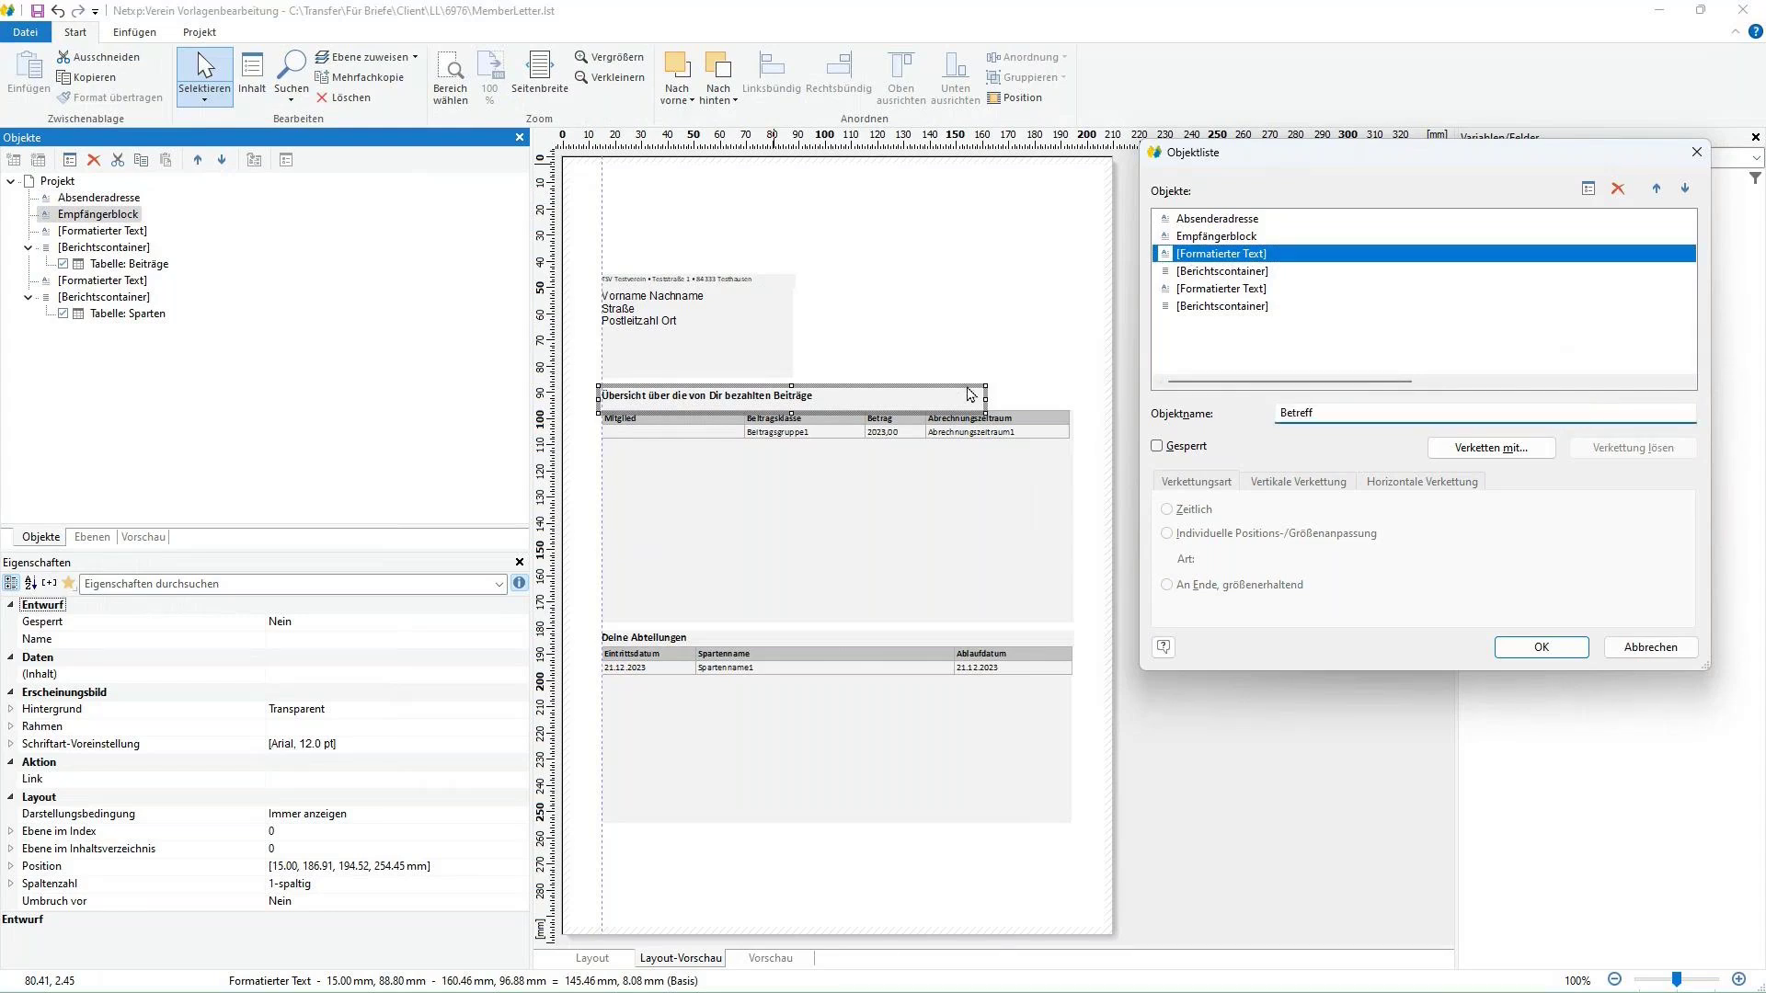
- Name the report container below Betreff Beitragstabelle and the heading text object for the departments Abteilungen - Überschrift
{"action": "left_click", "coordinate": [1205, 271]}
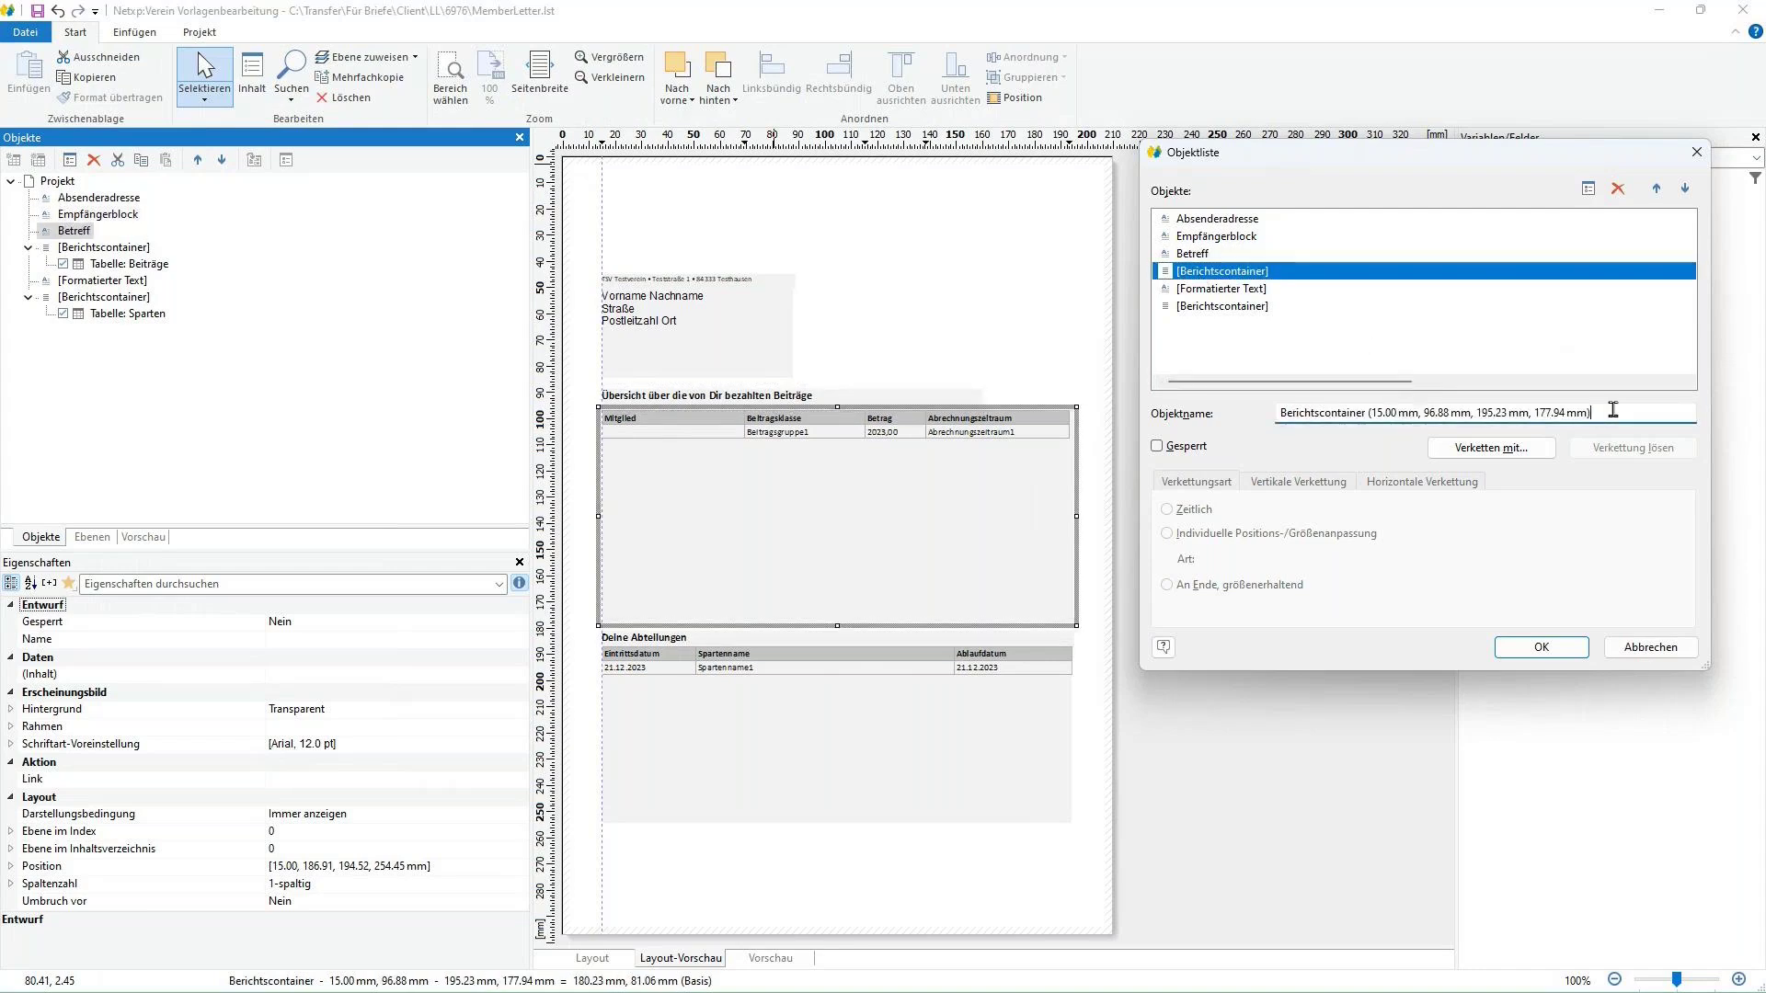
{"action": "left_click_drag", "start_coordinate": [1612, 411], "coordinate": [1224, 419]}
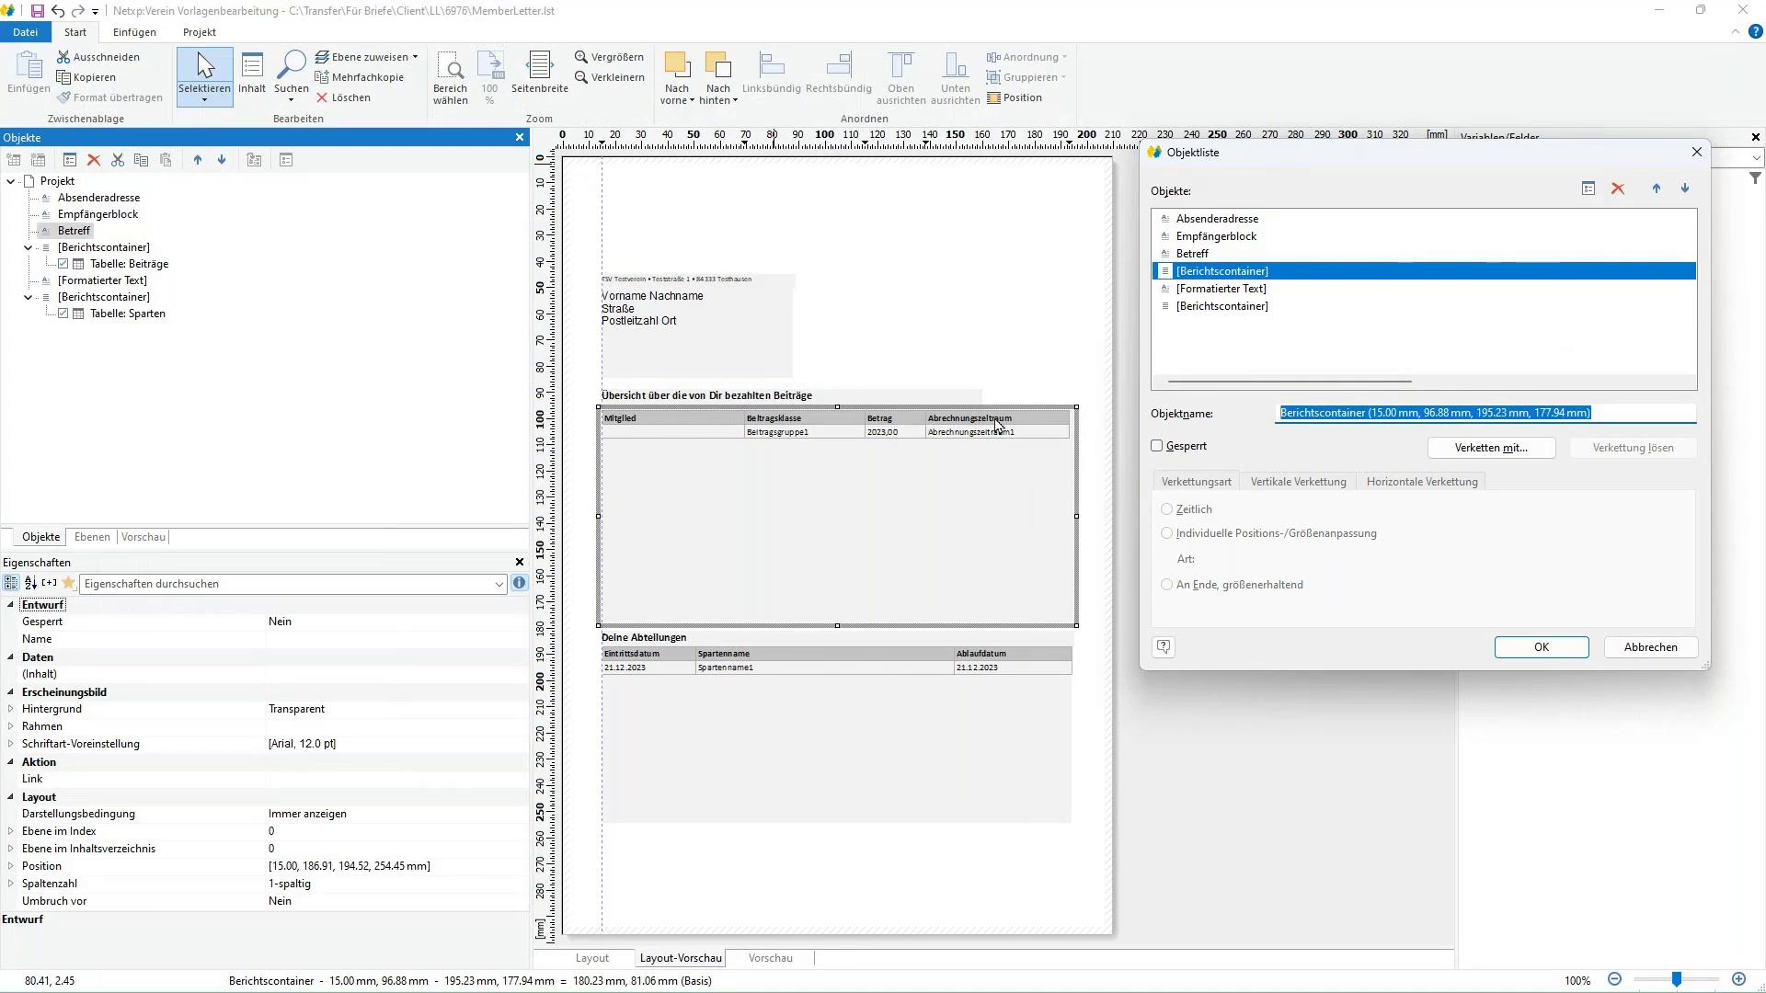
{"action": "type", "text": "Beitragstabelle"}
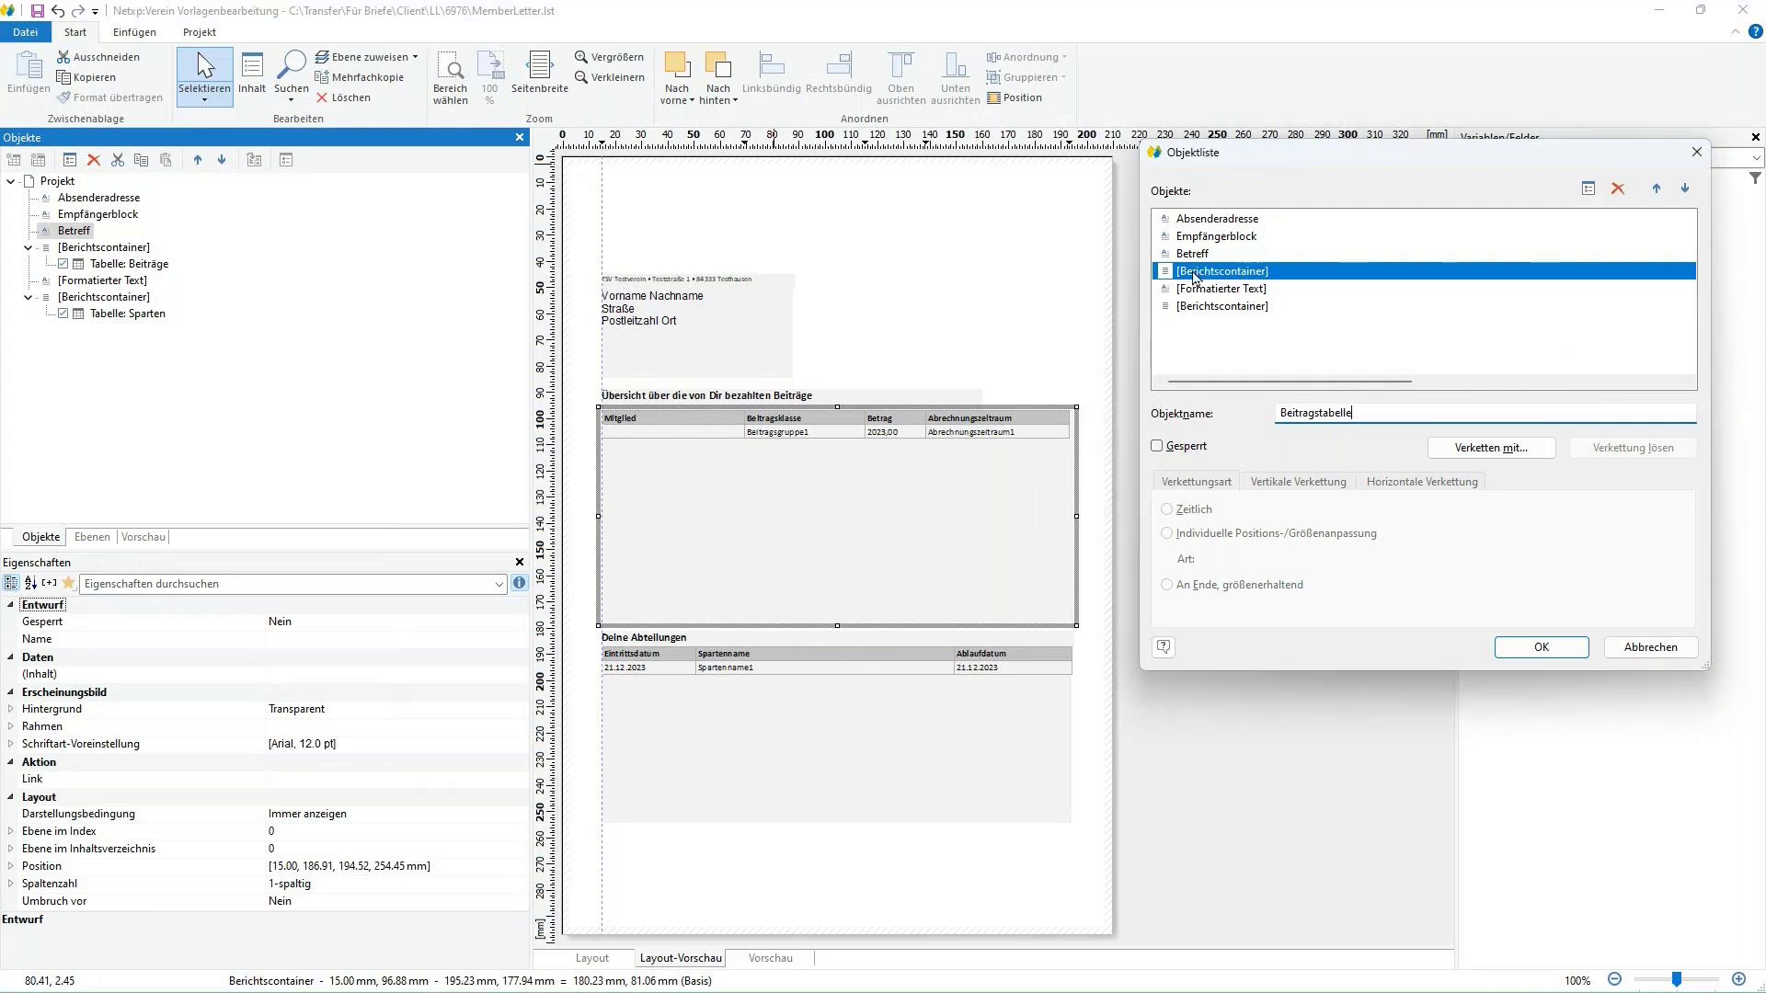
{"action": "left_click", "coordinate": [1196, 289]}
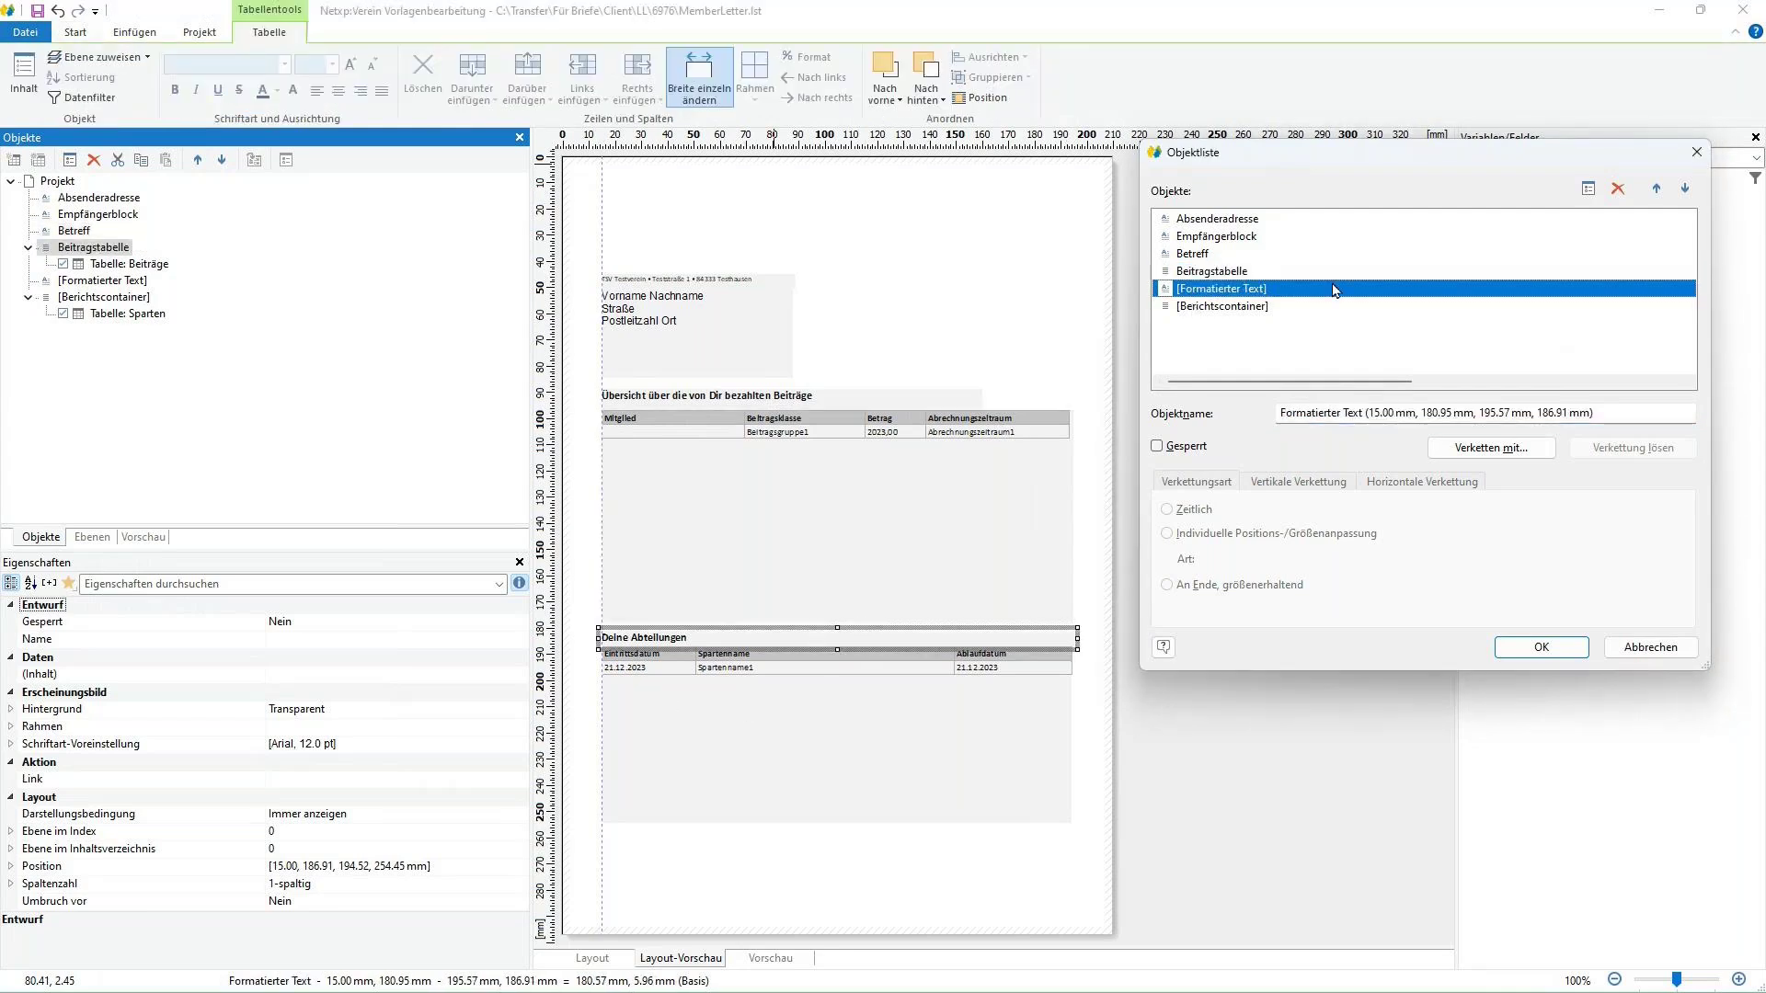
{"action": "triple_click", "coordinate": [1377, 413]}
{"action": "type", "text": "Abteilungen"}
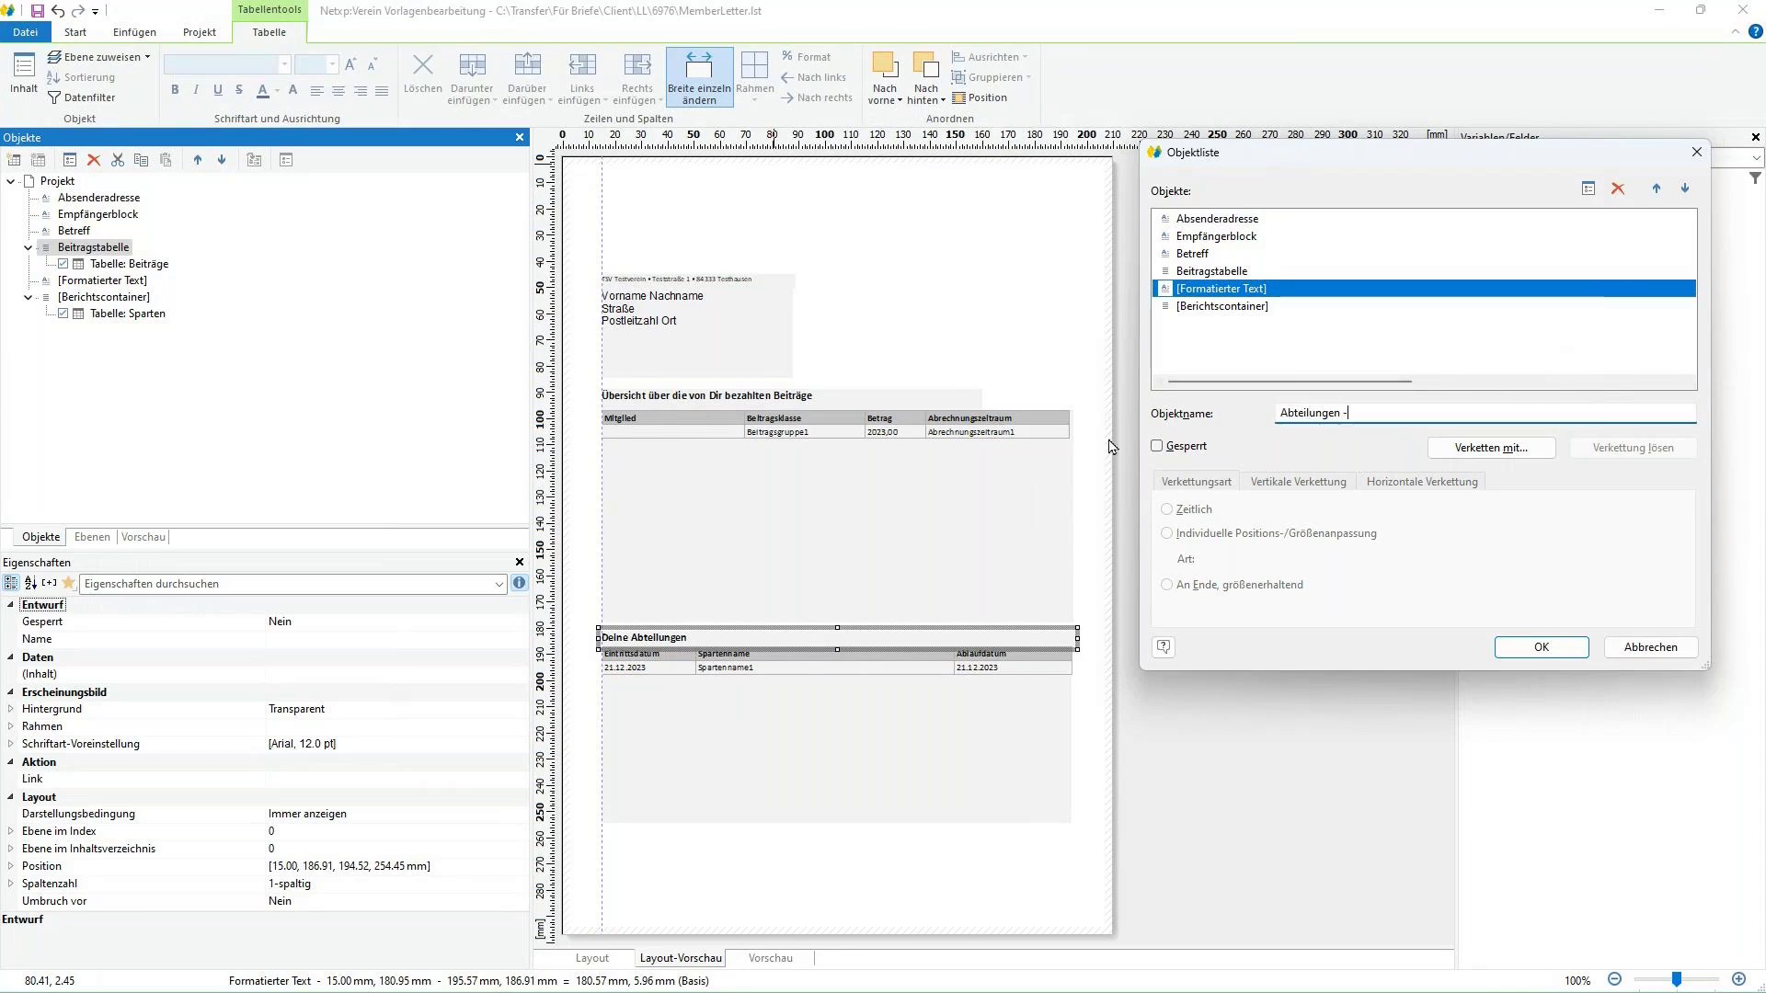
{"action": "type", "text": " - Übersch"}
- Name the remaining report container with the Sparten table Abteilungstabelle
{"action": "left_click", "coordinate": [1216, 307]}
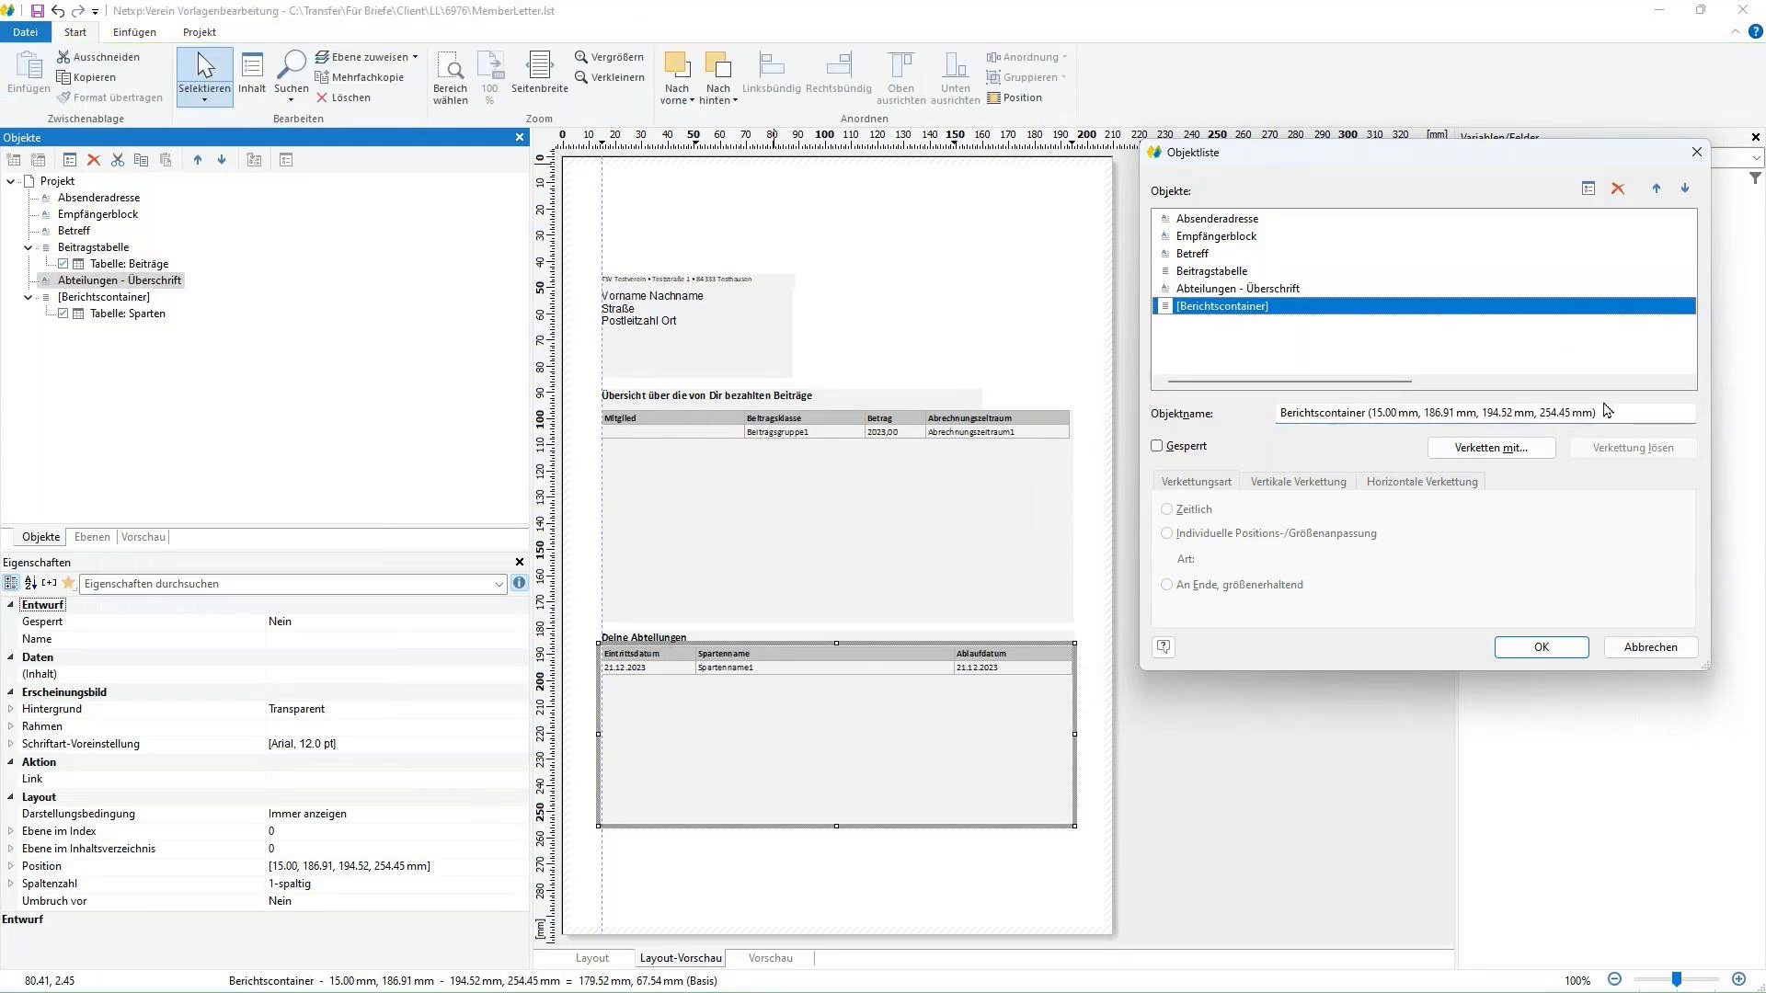
{"action": "key", "text": "ctrl+a"}
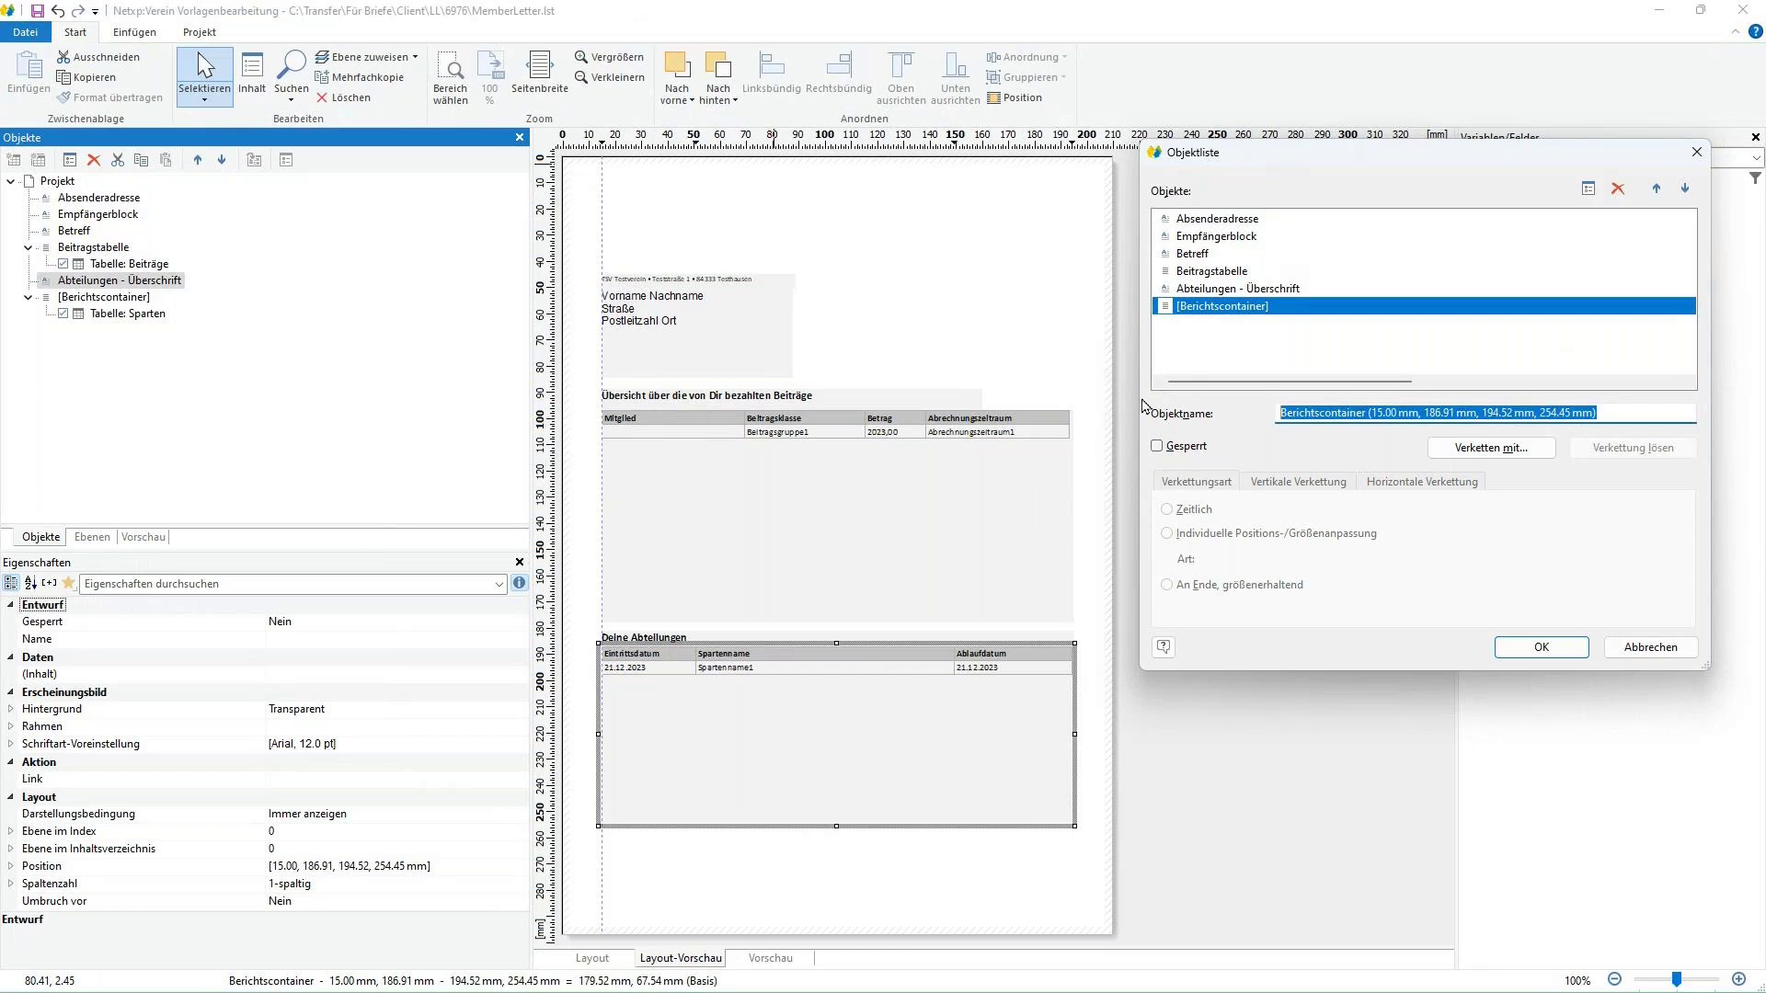
{"action": "type", "text": "Abteilungstab"}
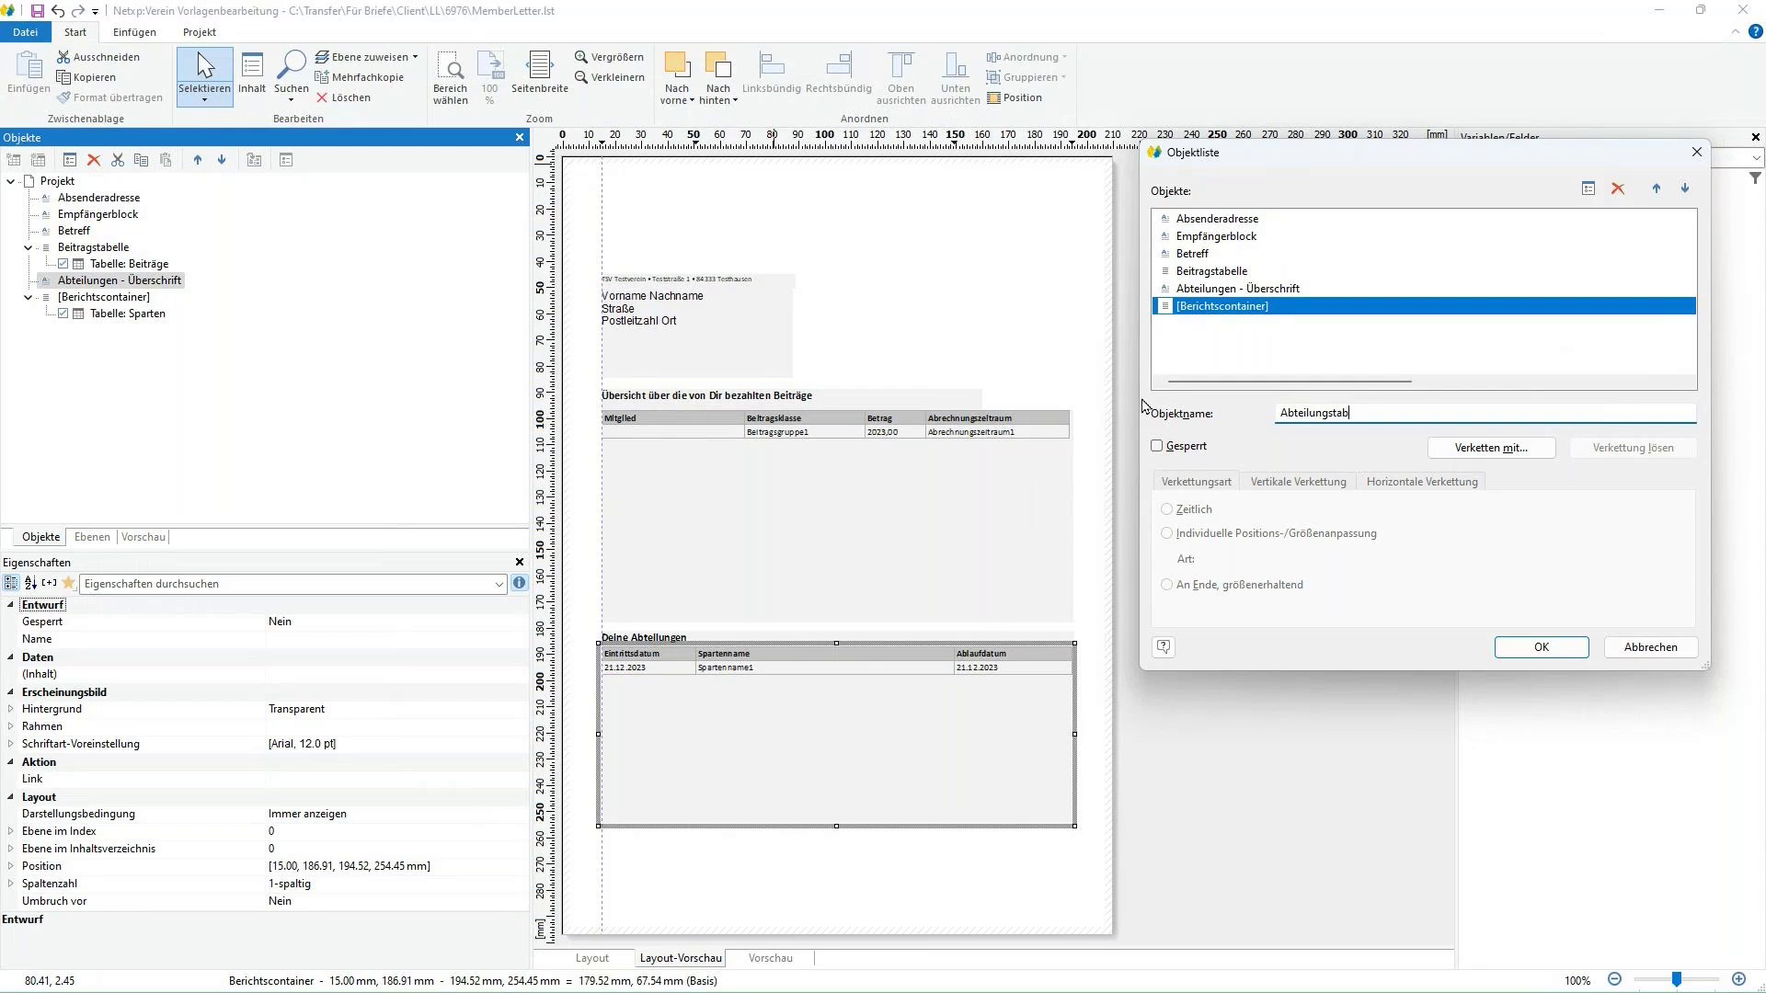
{"action": "type", "text": "elle"}
{"action": "left_click", "coordinate": [1067, 468]}
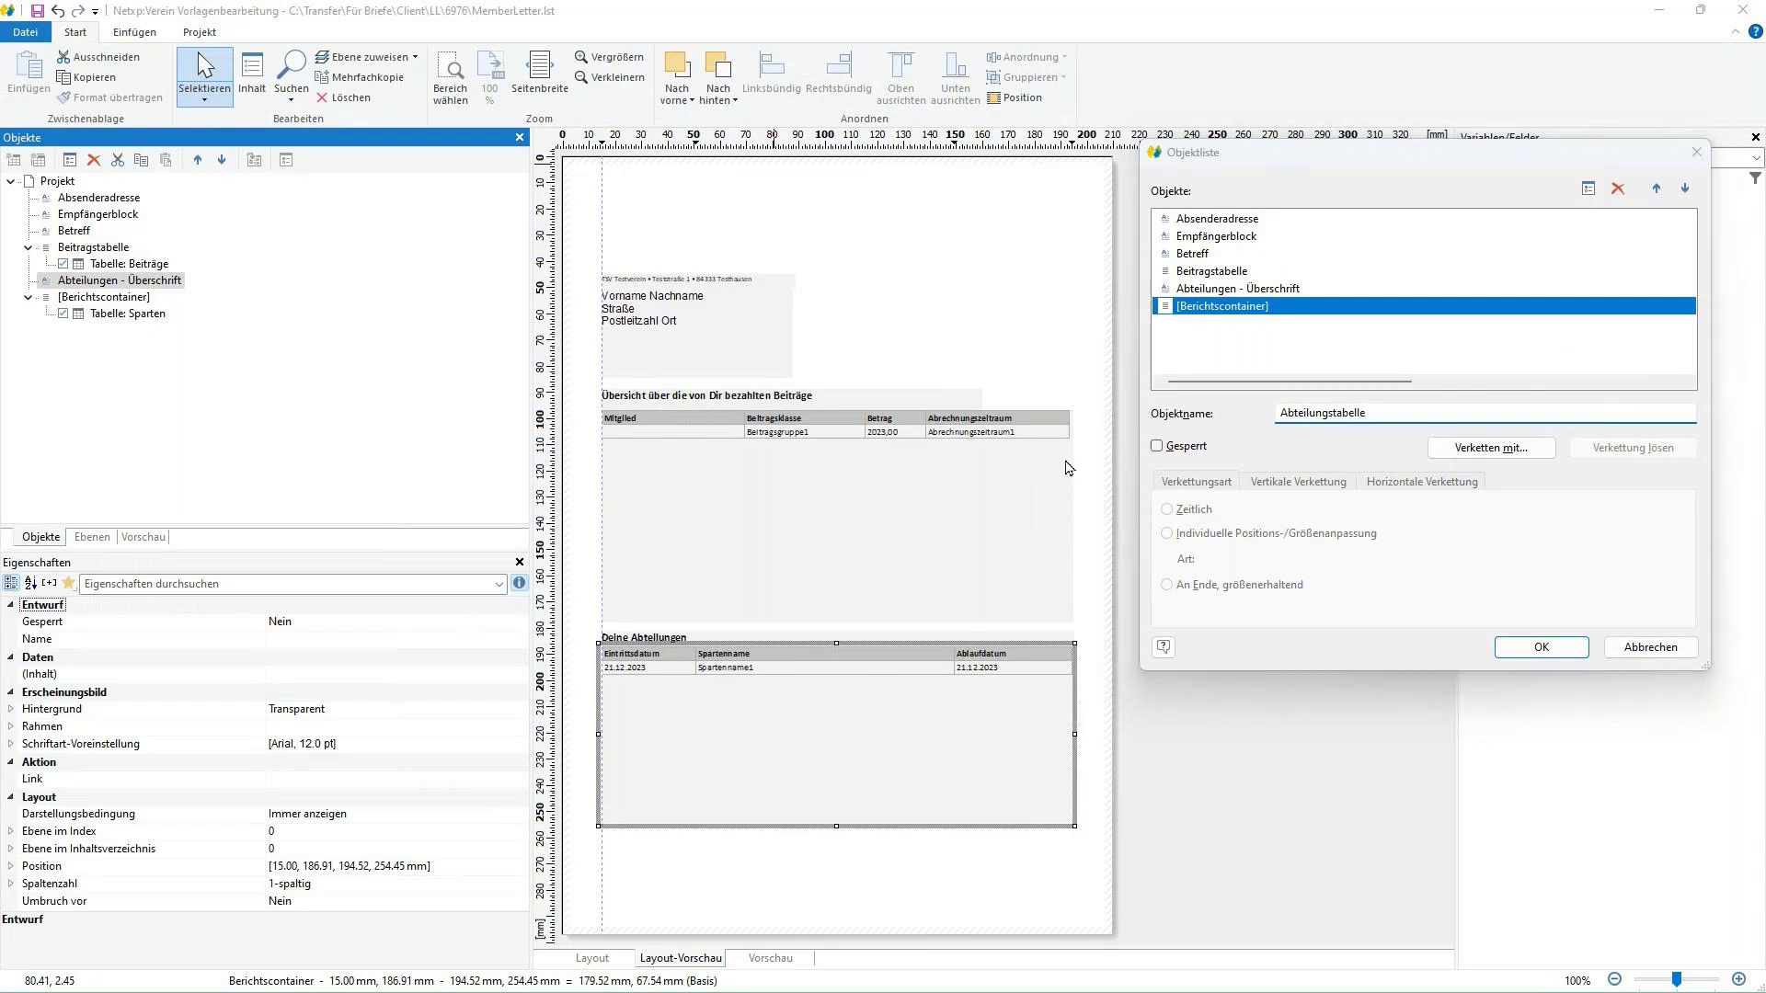
{"action": "left_click", "coordinate": [1481, 288]}
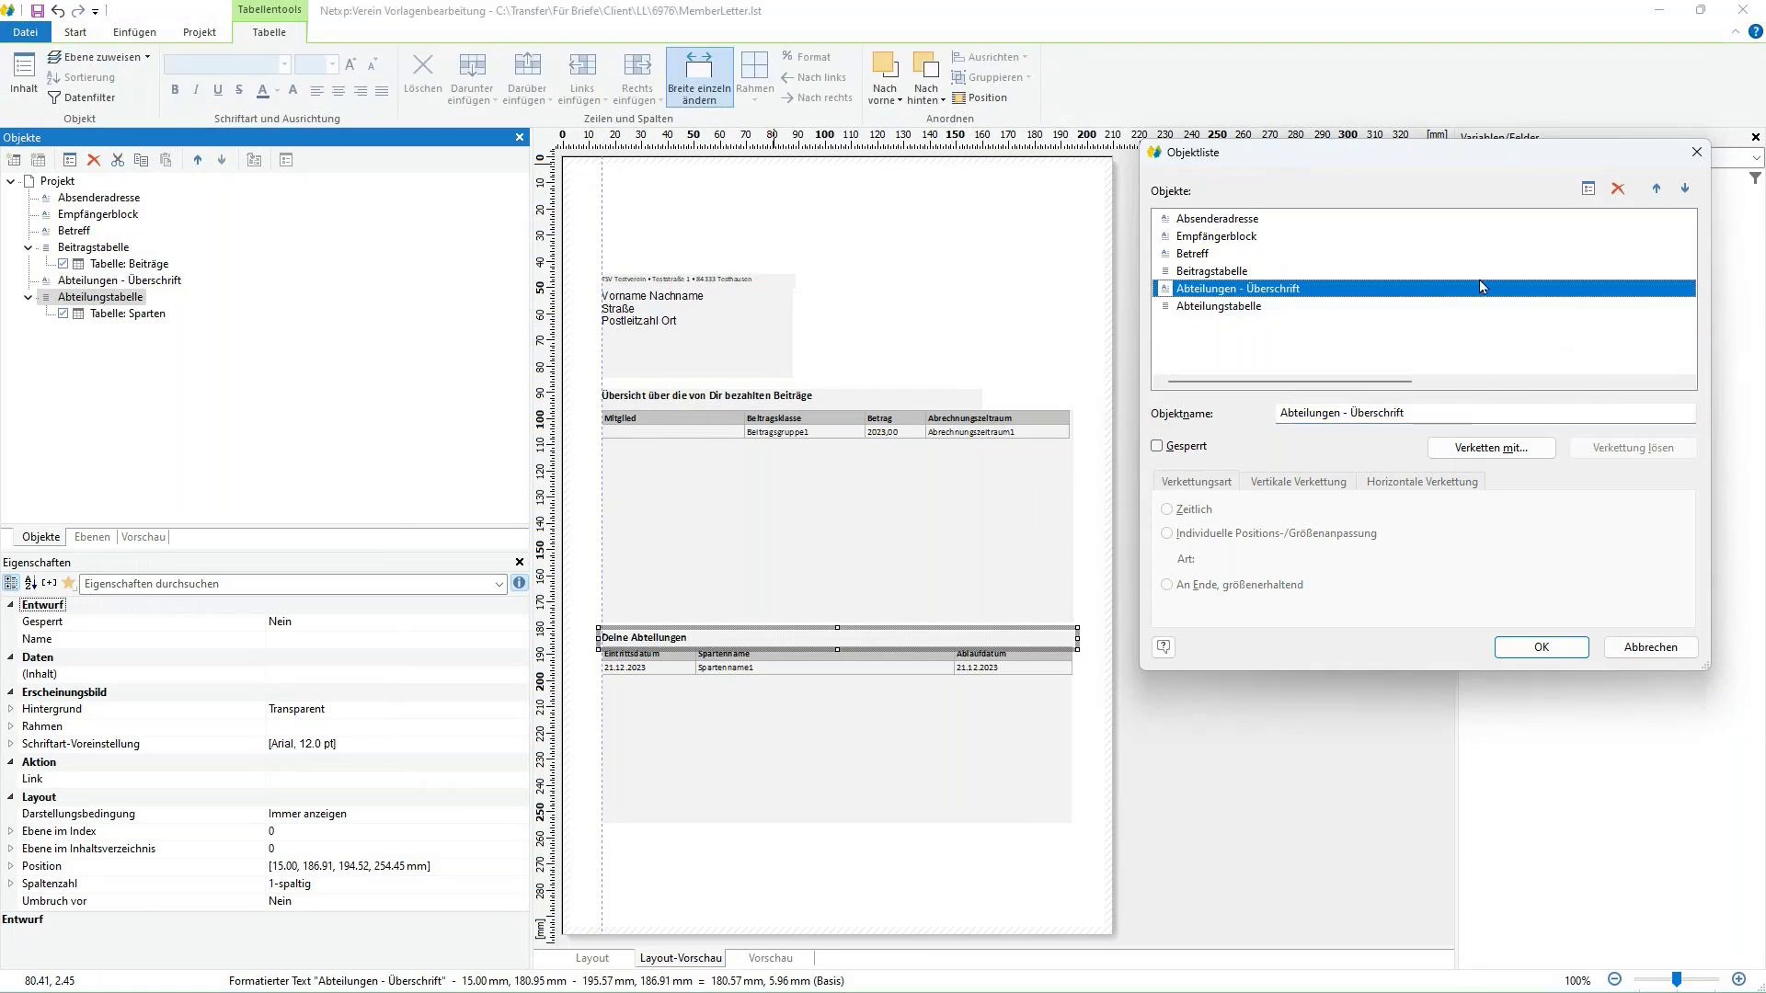
- Chain Abteilungen - Überschrift to Beitragstabelle with Individuelle Positions-/Größenanpassung, positioned vertically Relativ zu Ende
{"action": "left_click", "coordinate": [1191, 271]}
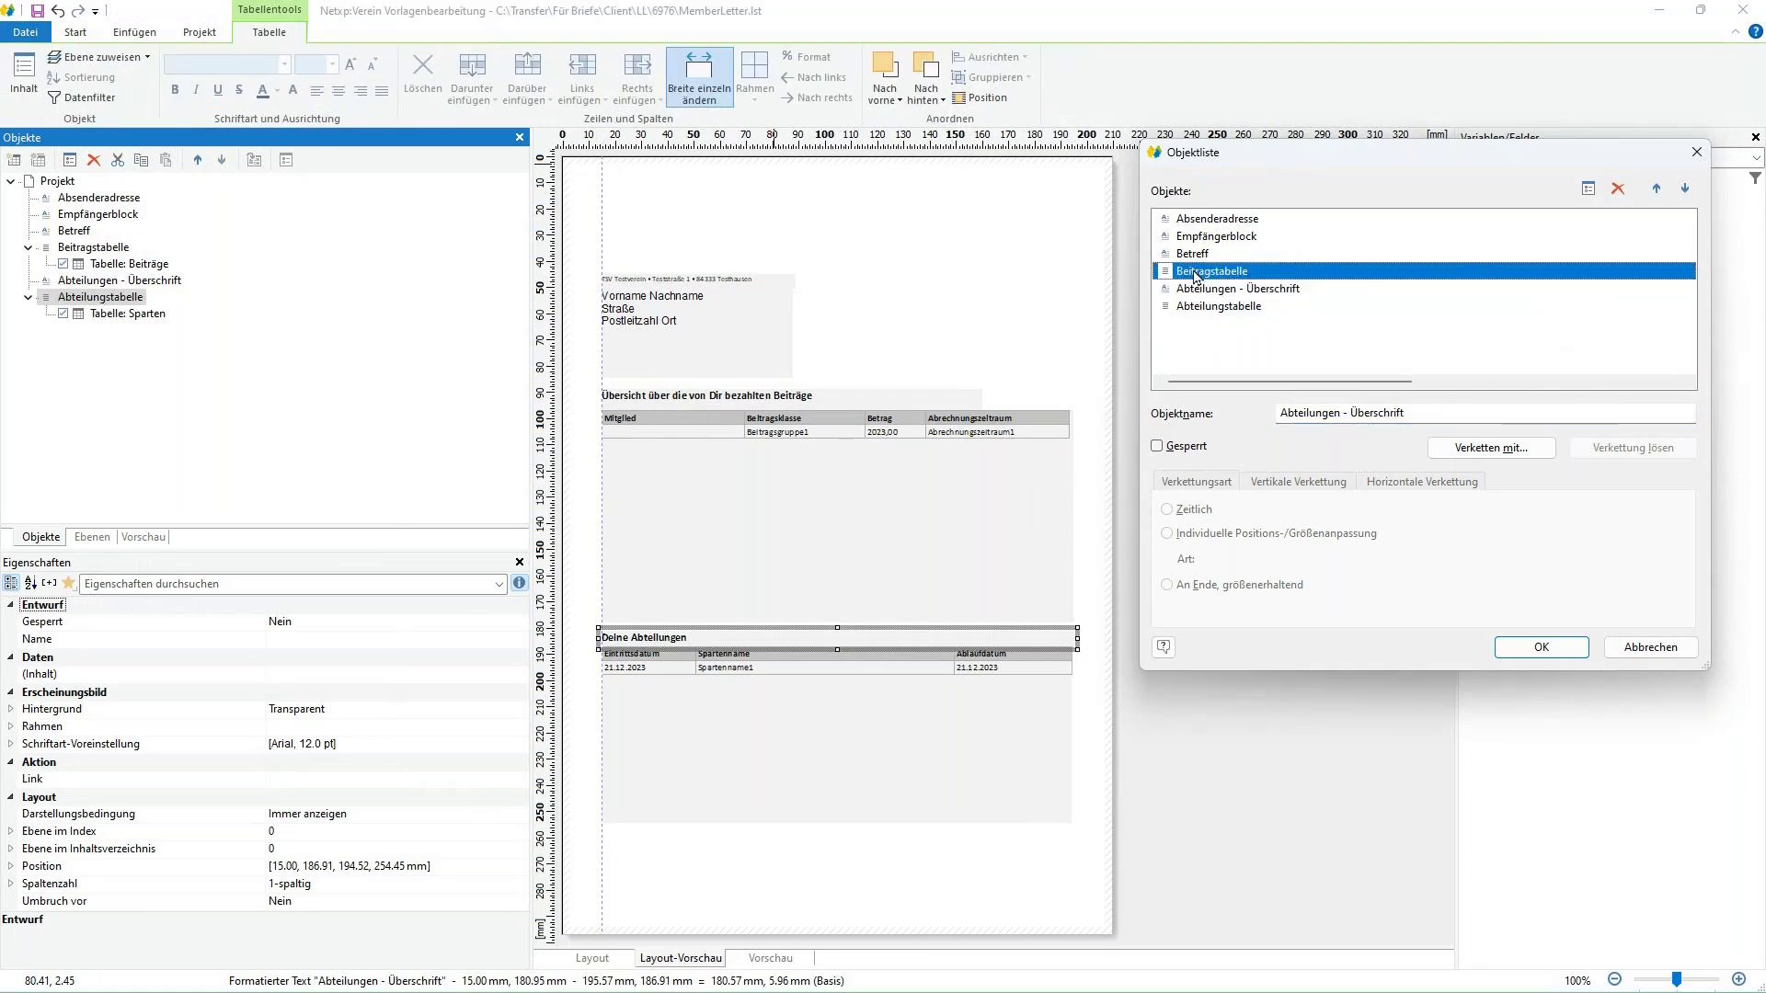
{"action": "left_click", "coordinate": [1212, 221]}
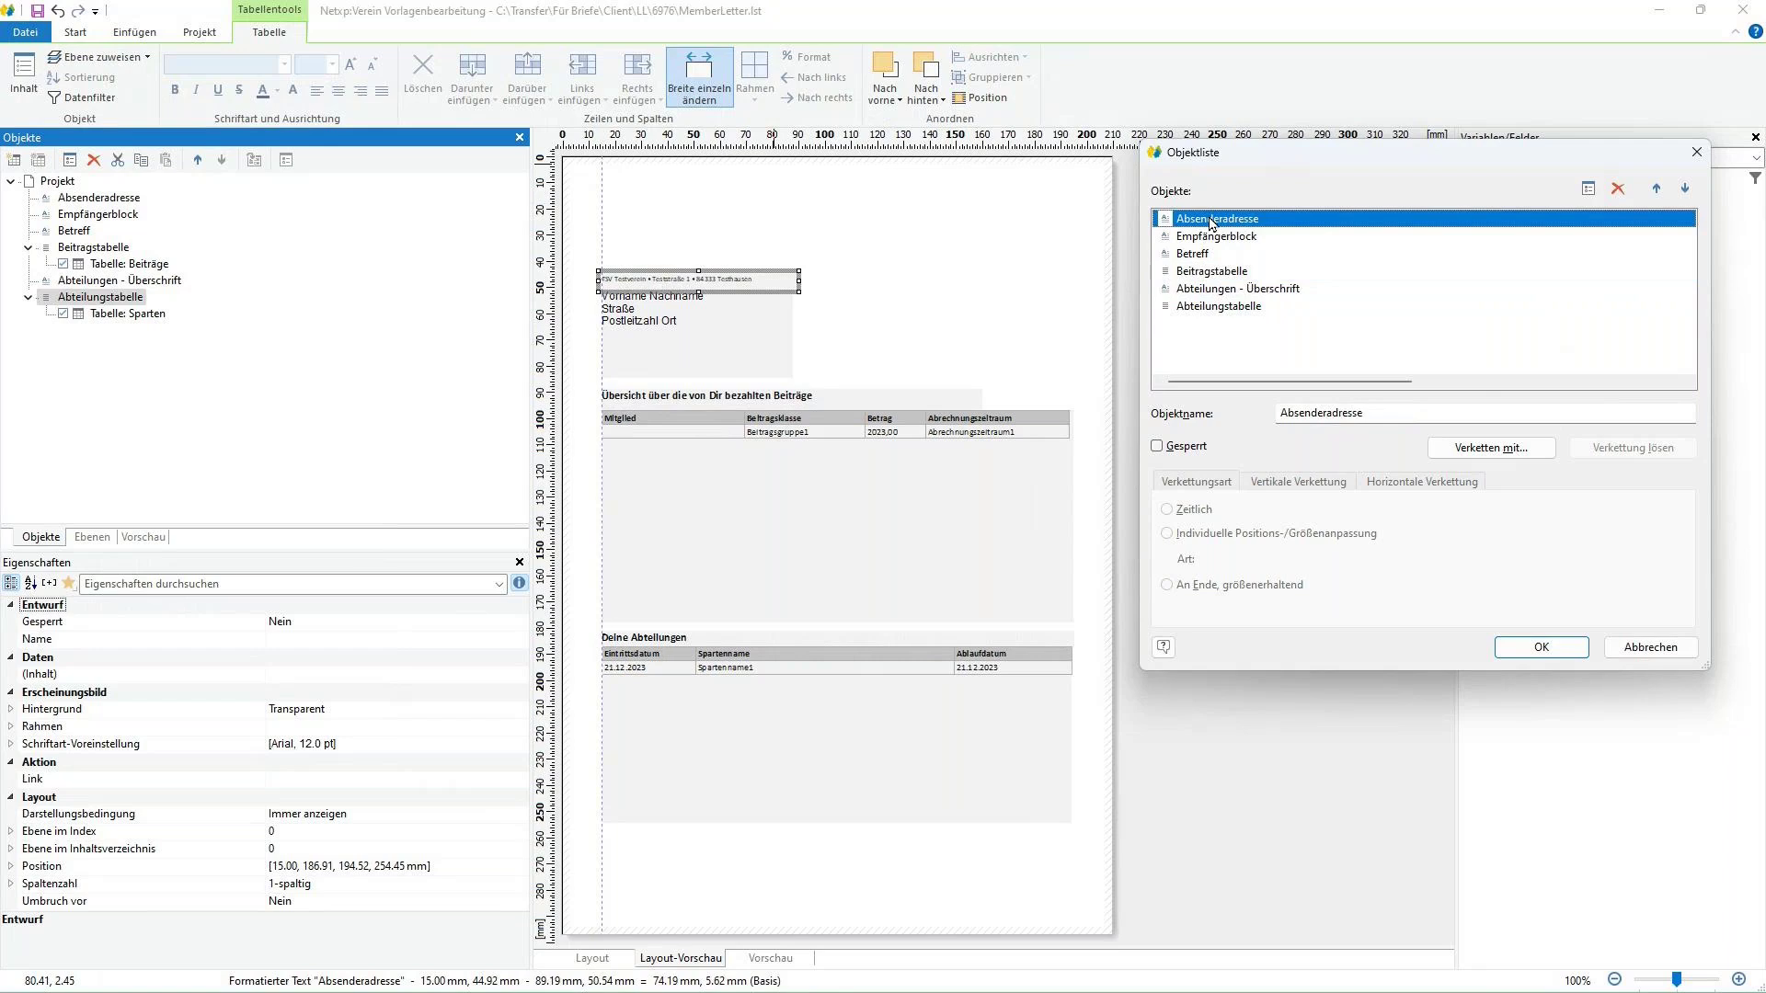
{"action": "left_click", "coordinate": [1221, 239]}
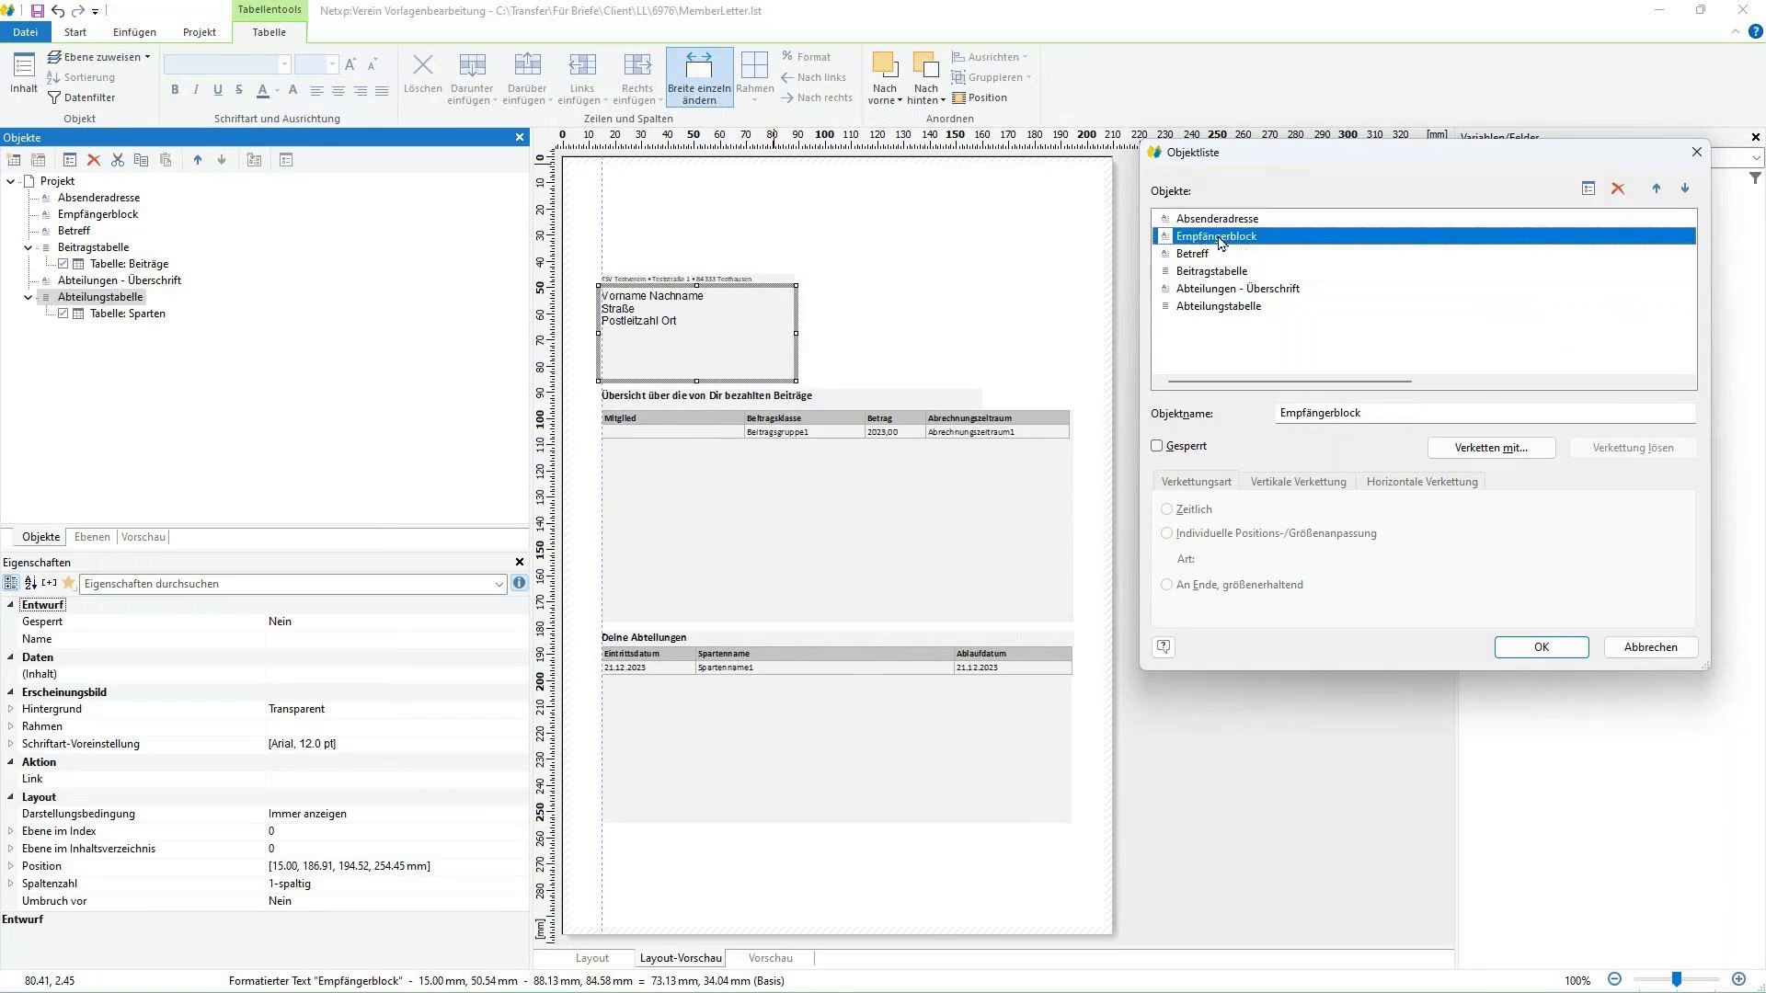
{"action": "left_click", "coordinate": [1201, 257]}
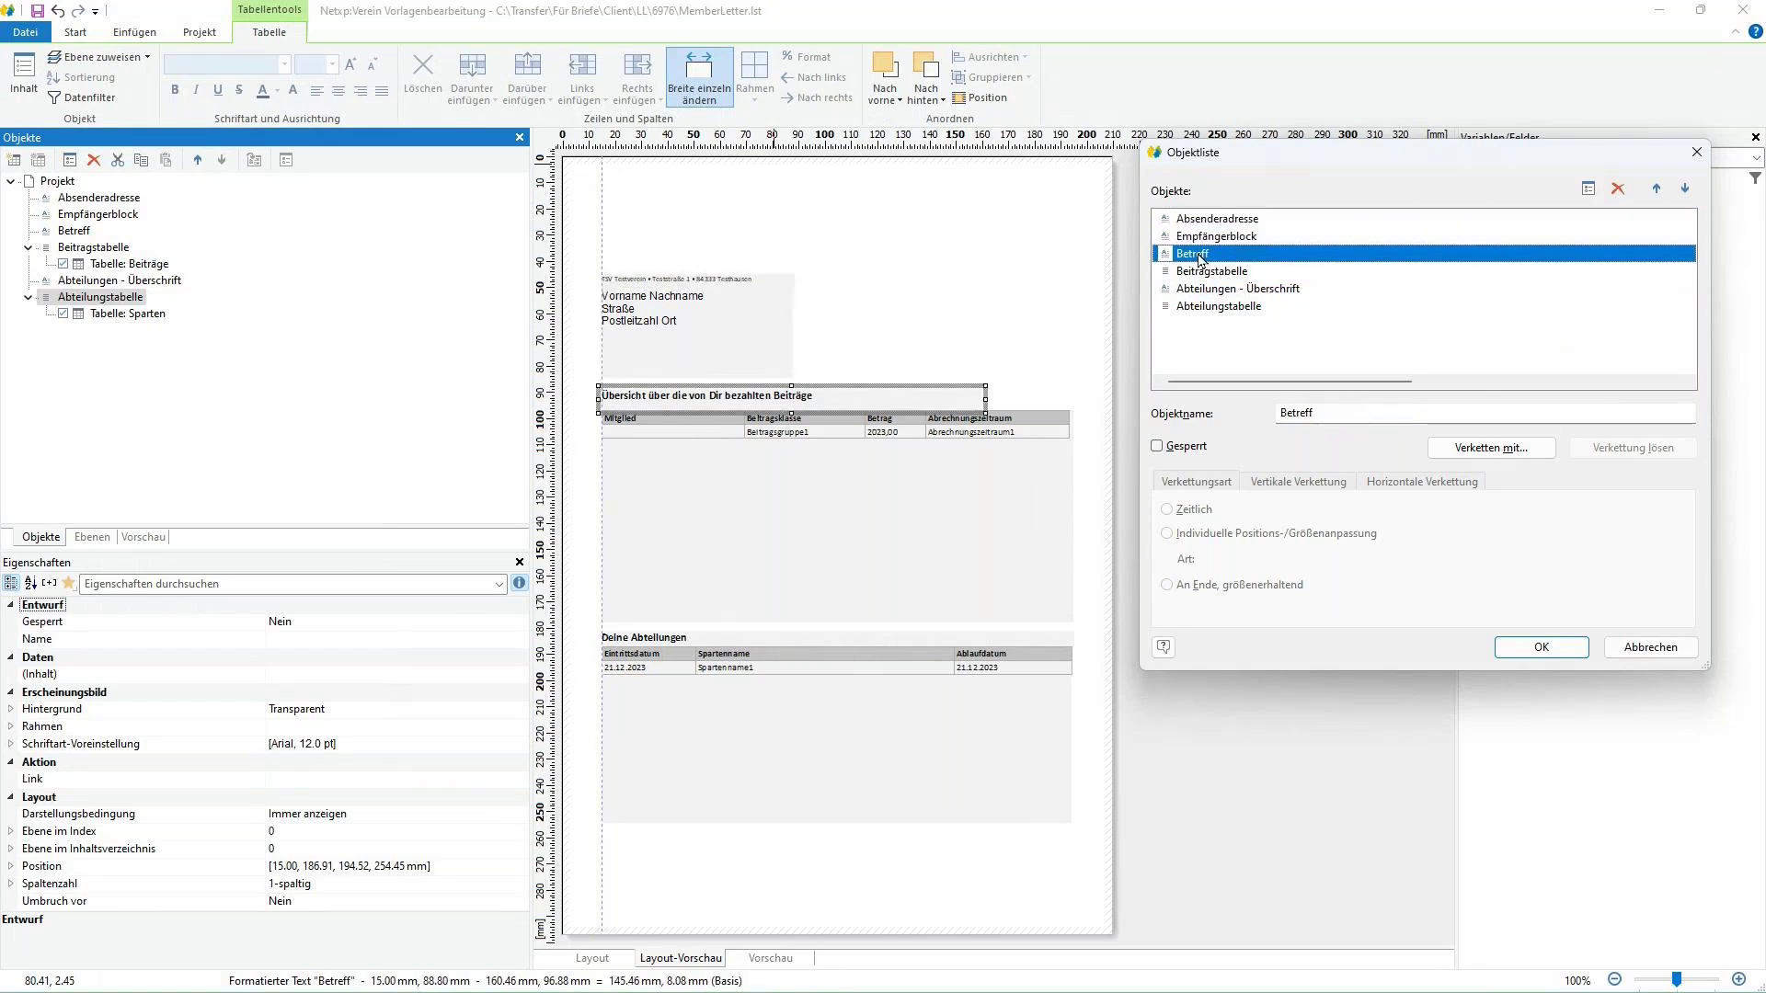
{"action": "left_click", "coordinate": [1227, 271]}
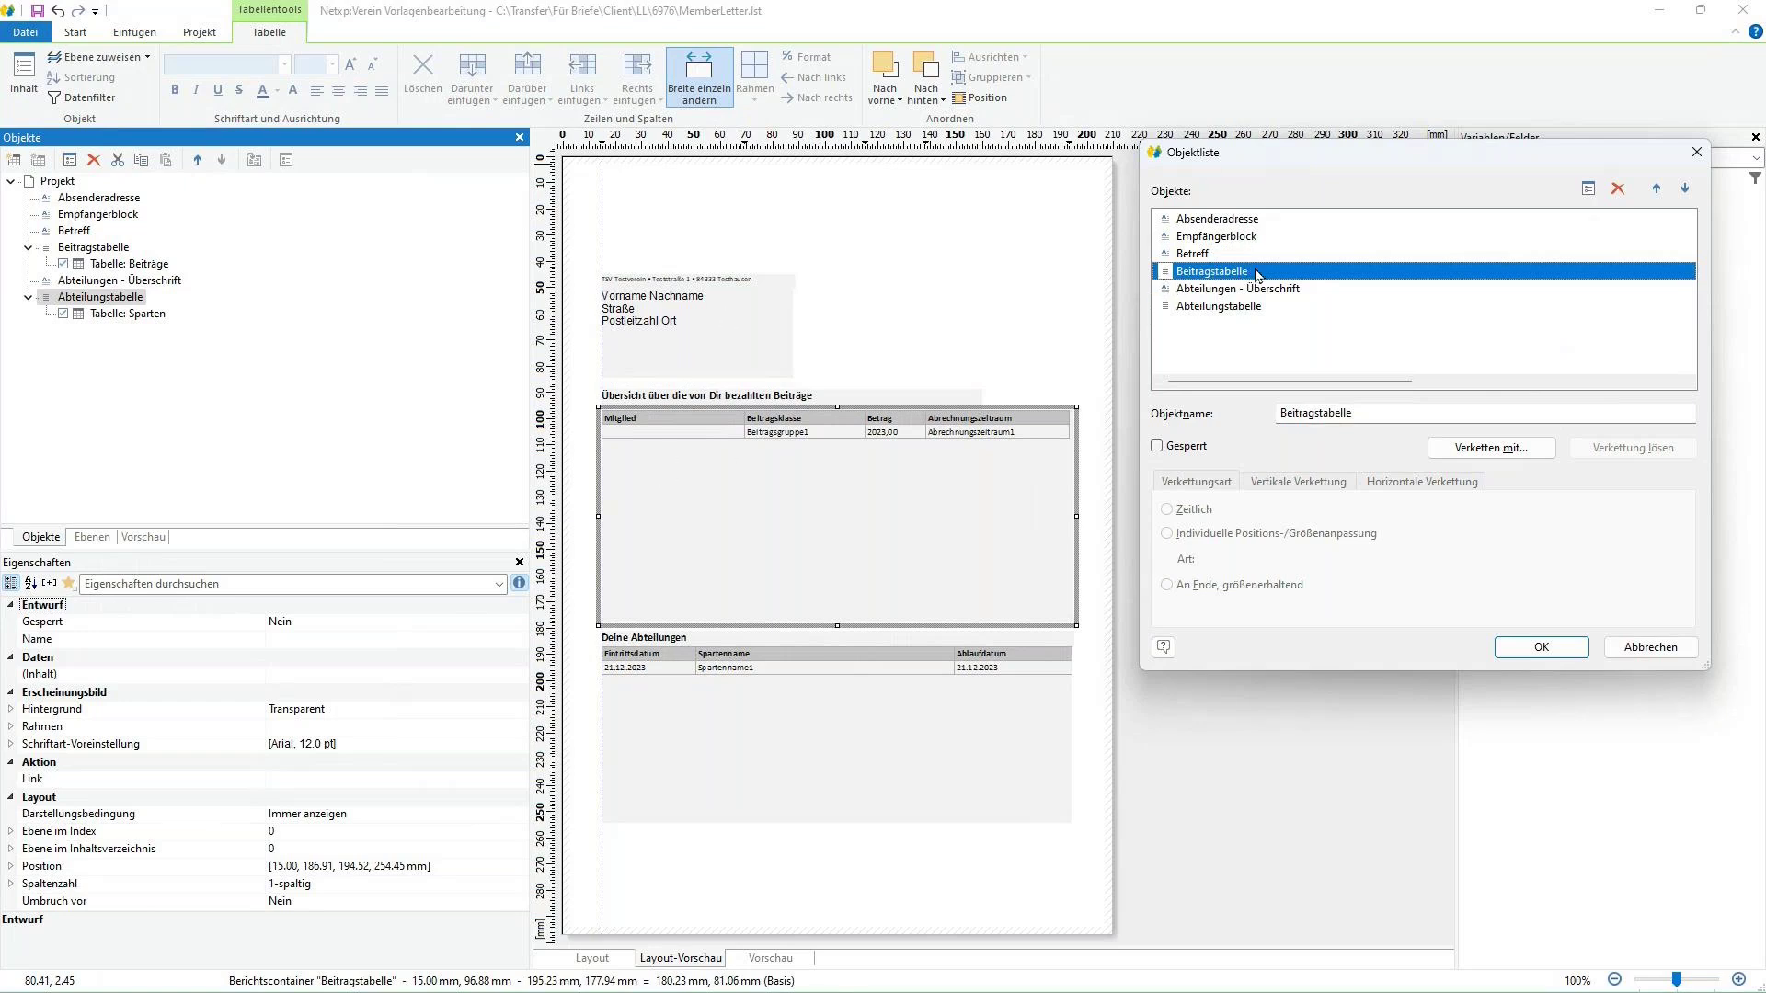
{"action": "left_click", "coordinate": [1461, 449]}
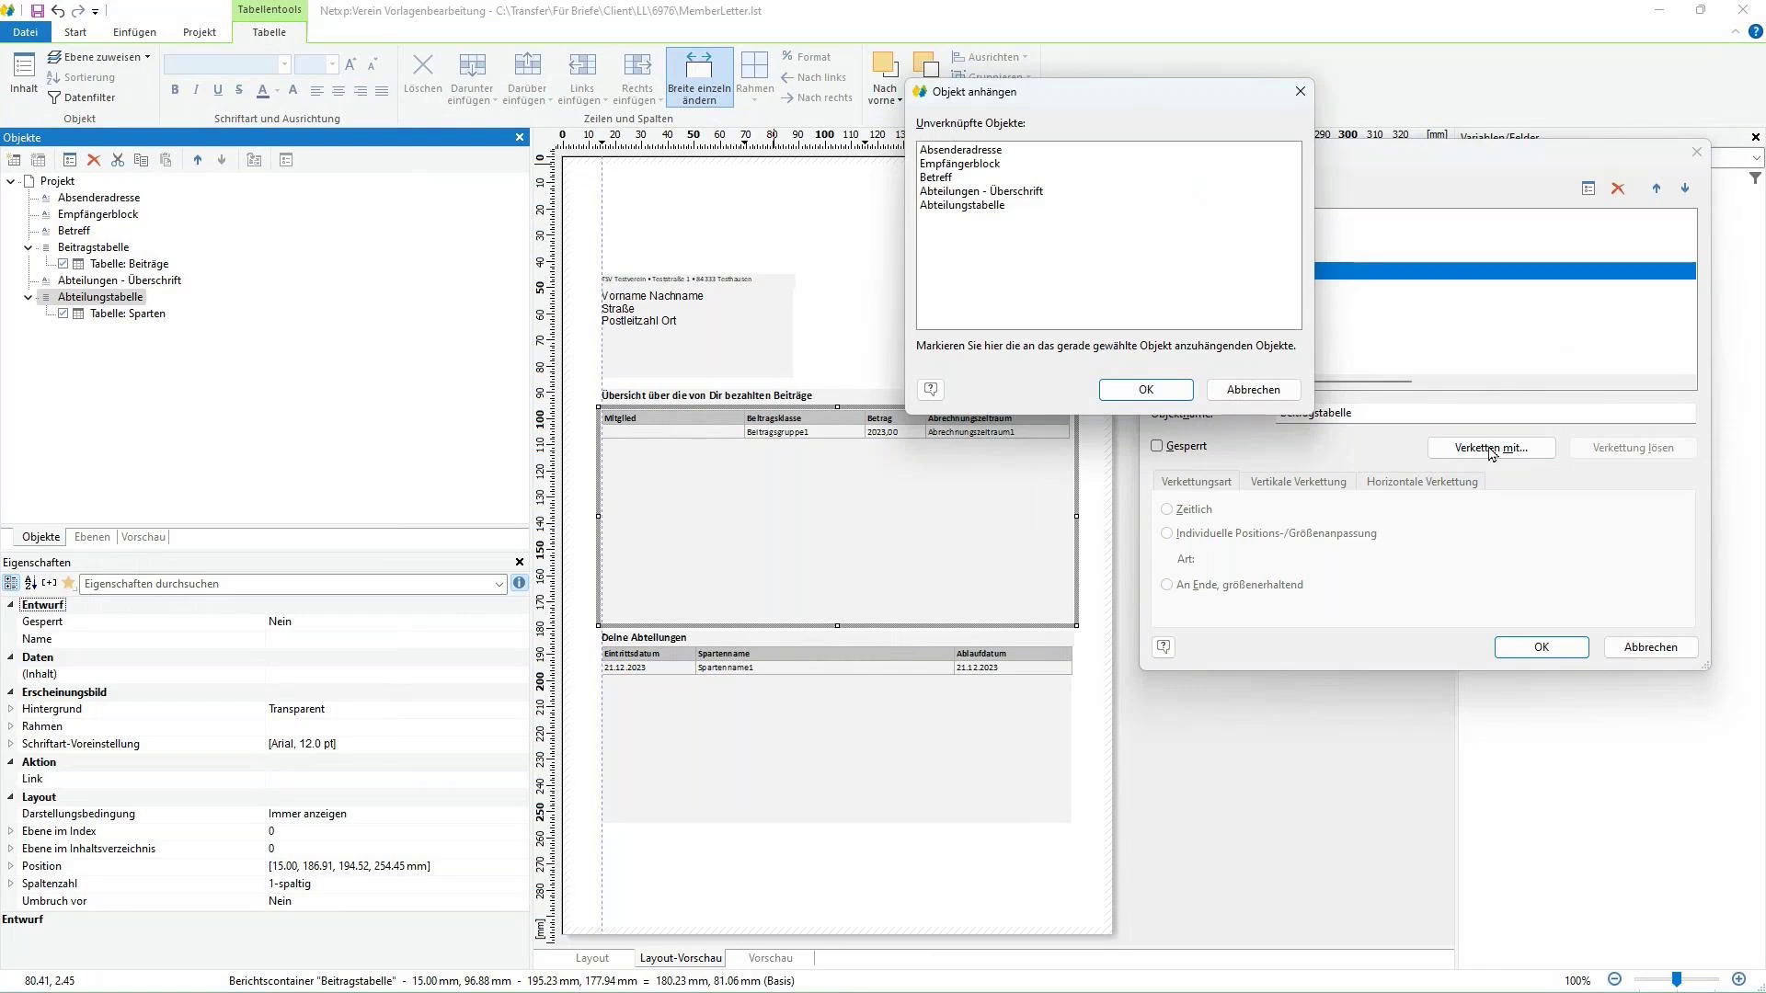
{"action": "left_click", "coordinate": [992, 194]}
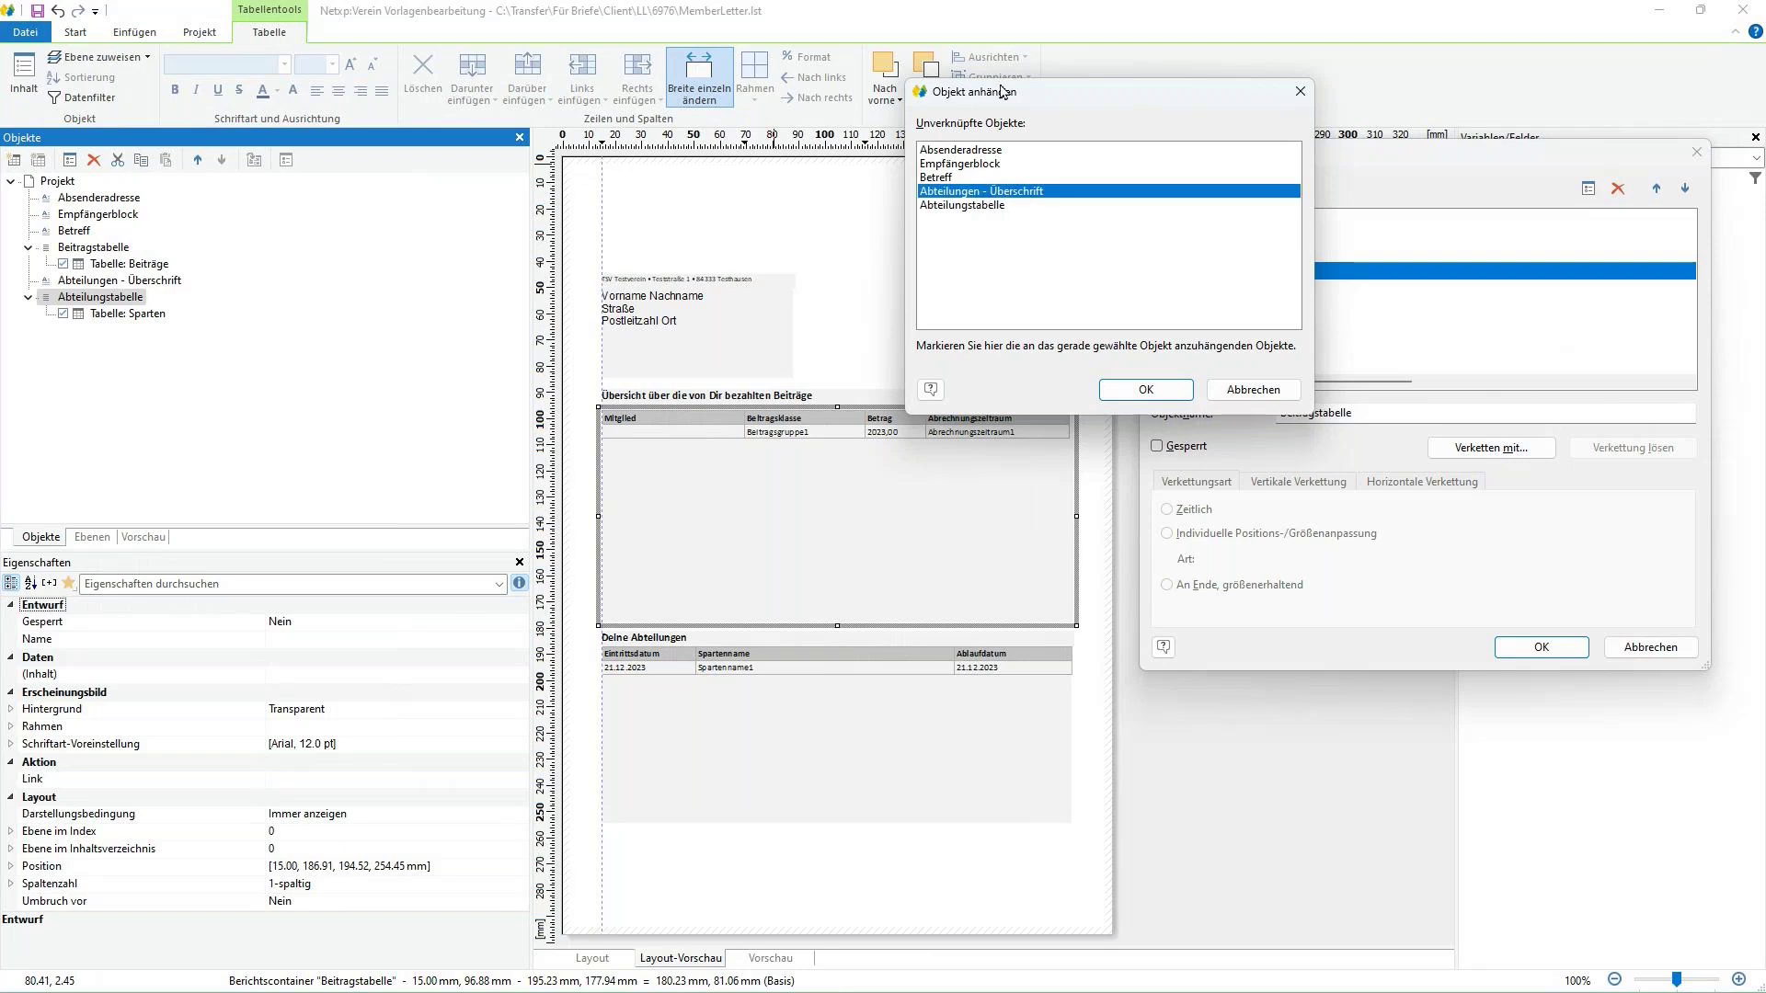
{"action": "left_click_drag", "start_coordinate": [1023, 92], "coordinate": [1245, 82]}
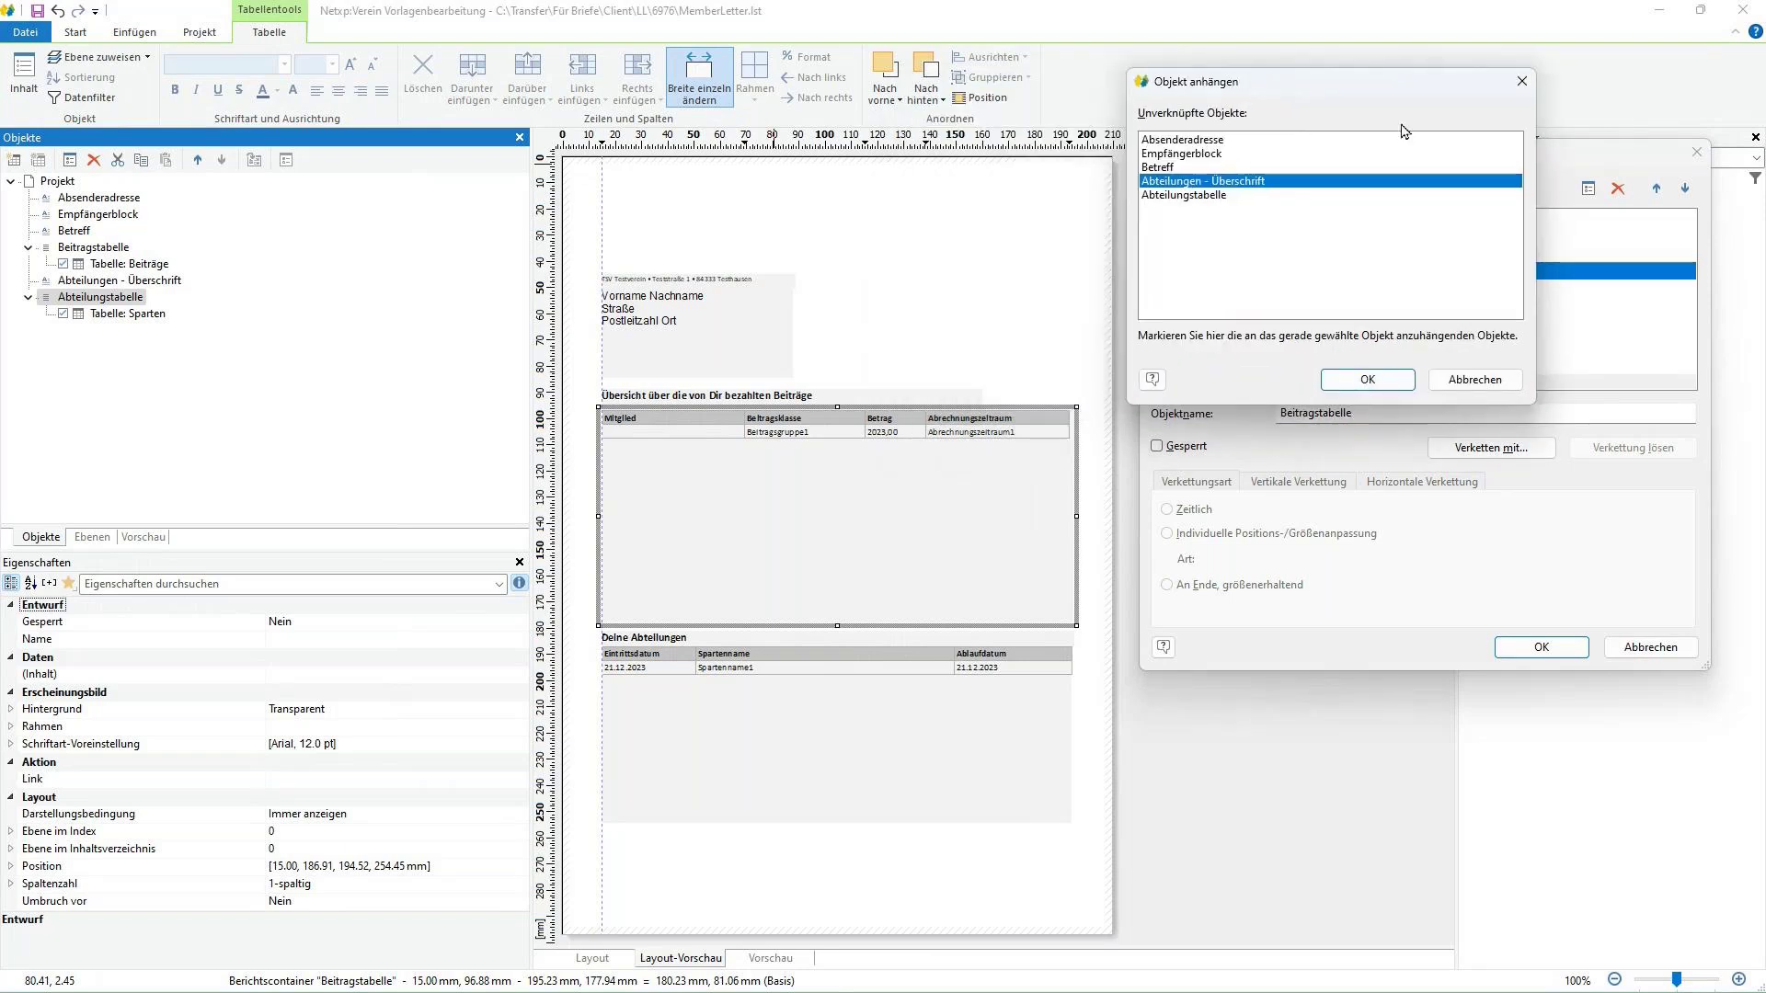
{"action": "left_click", "coordinate": [1368, 379]}
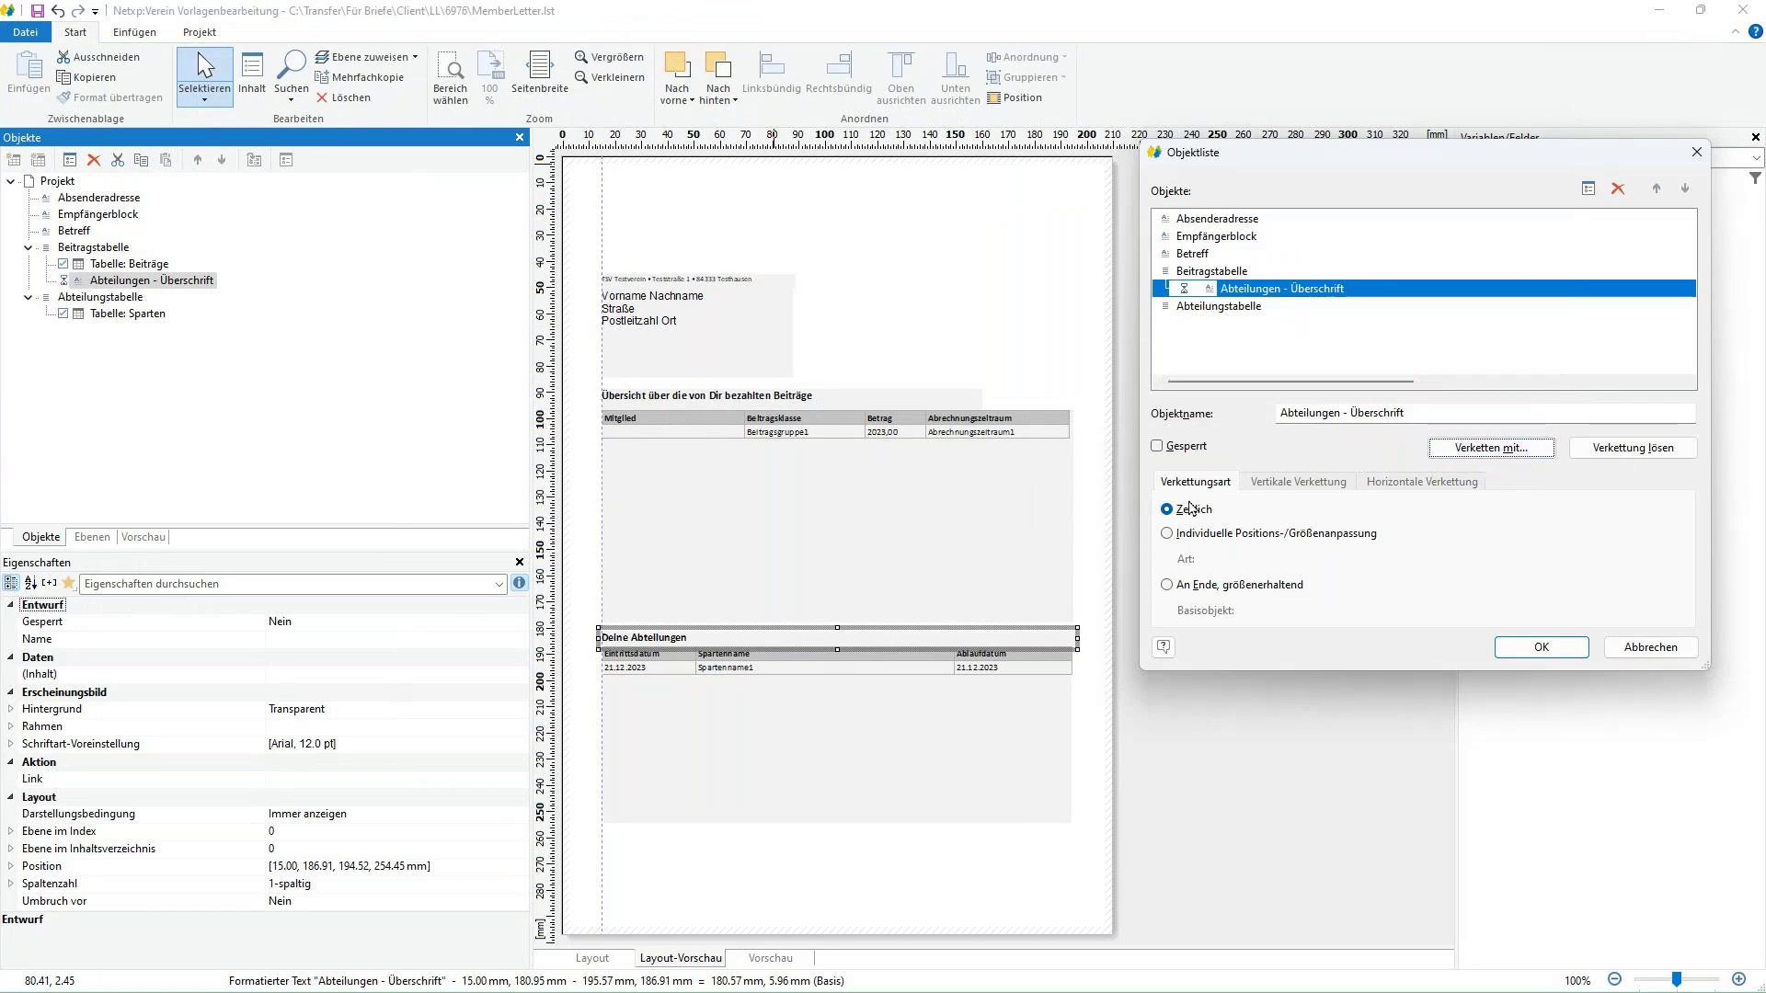
{"action": "left_click", "coordinate": [1192, 541]}
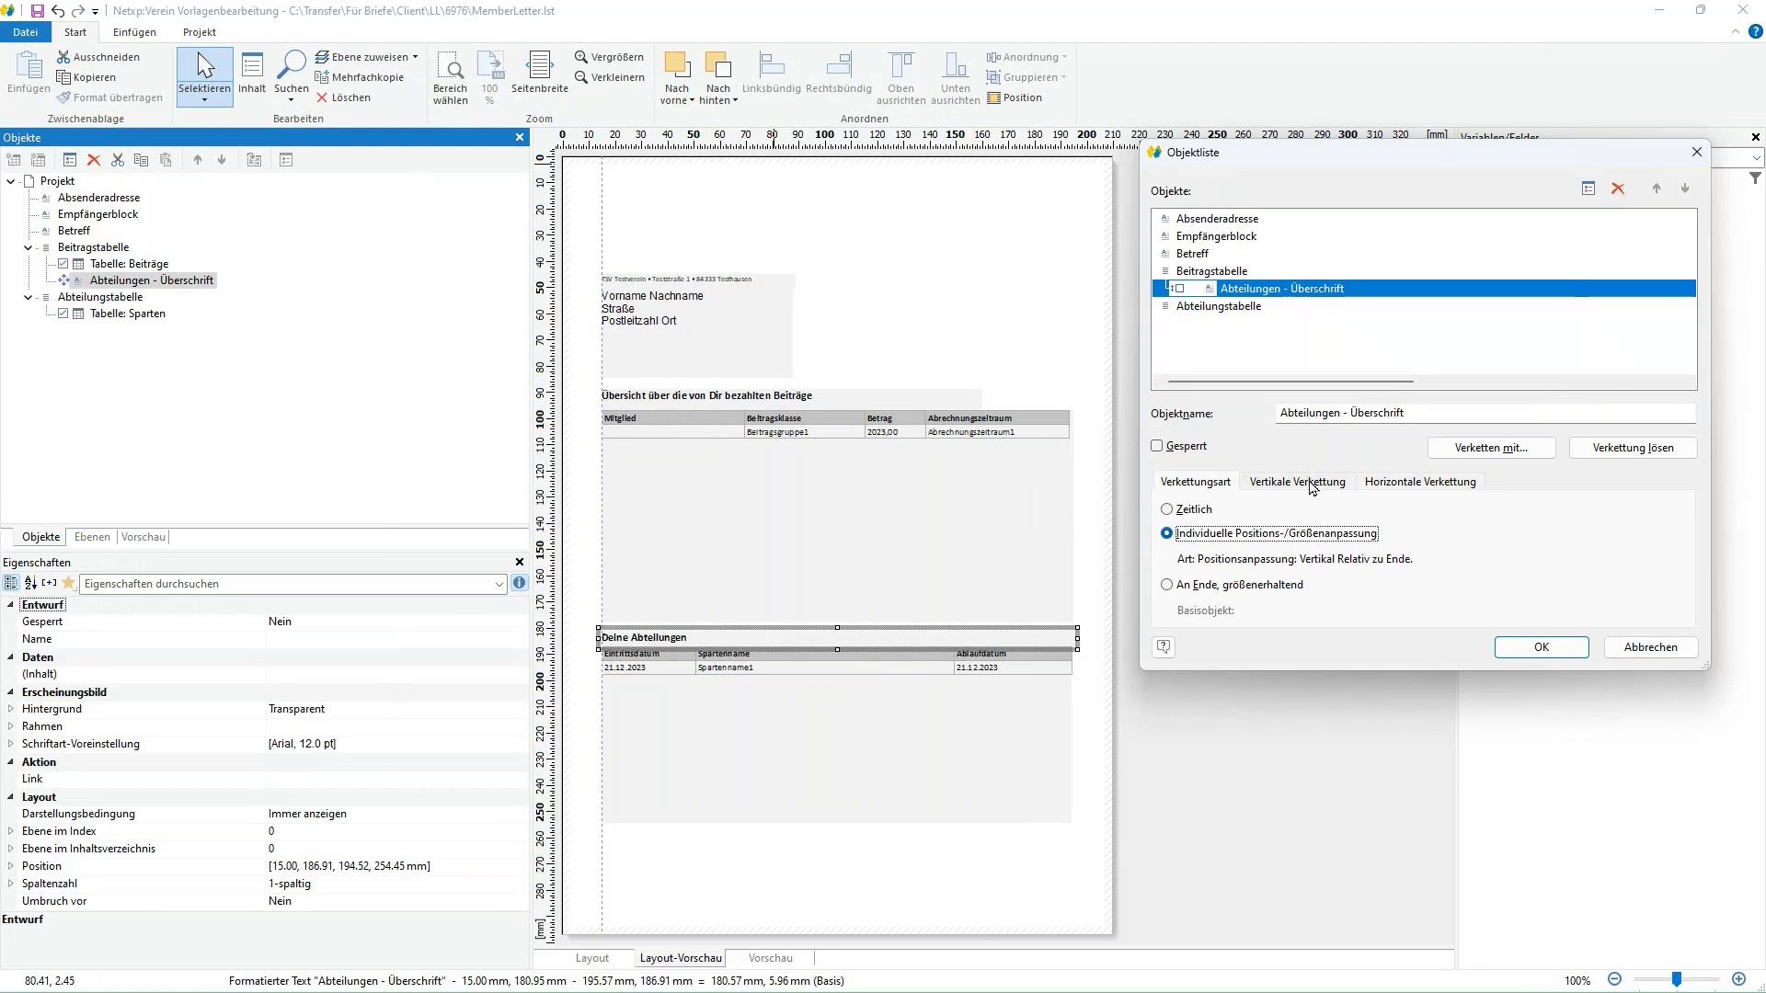
{"action": "left_click", "coordinate": [1311, 483]}
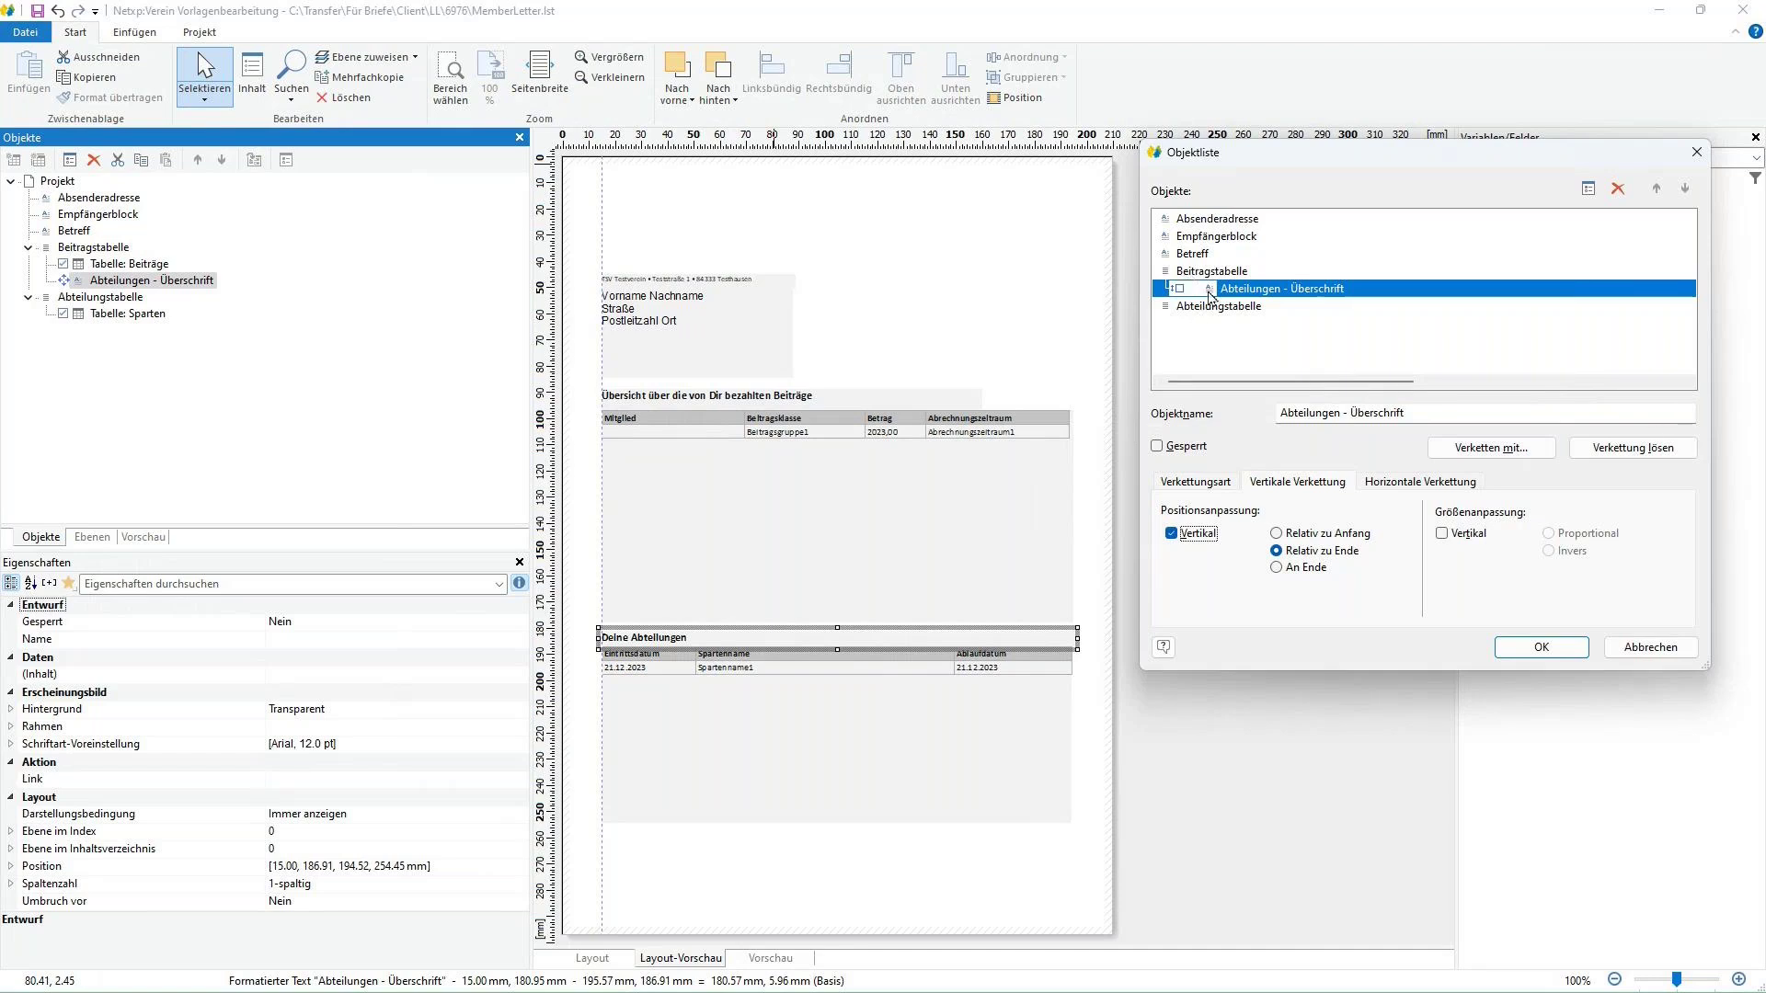
- Chain Abteilungstabelle to Abteilungen - Überschrift, then save the template under the name Seminar 21.12.2023
{"action": "left_click", "coordinate": [1492, 448]}
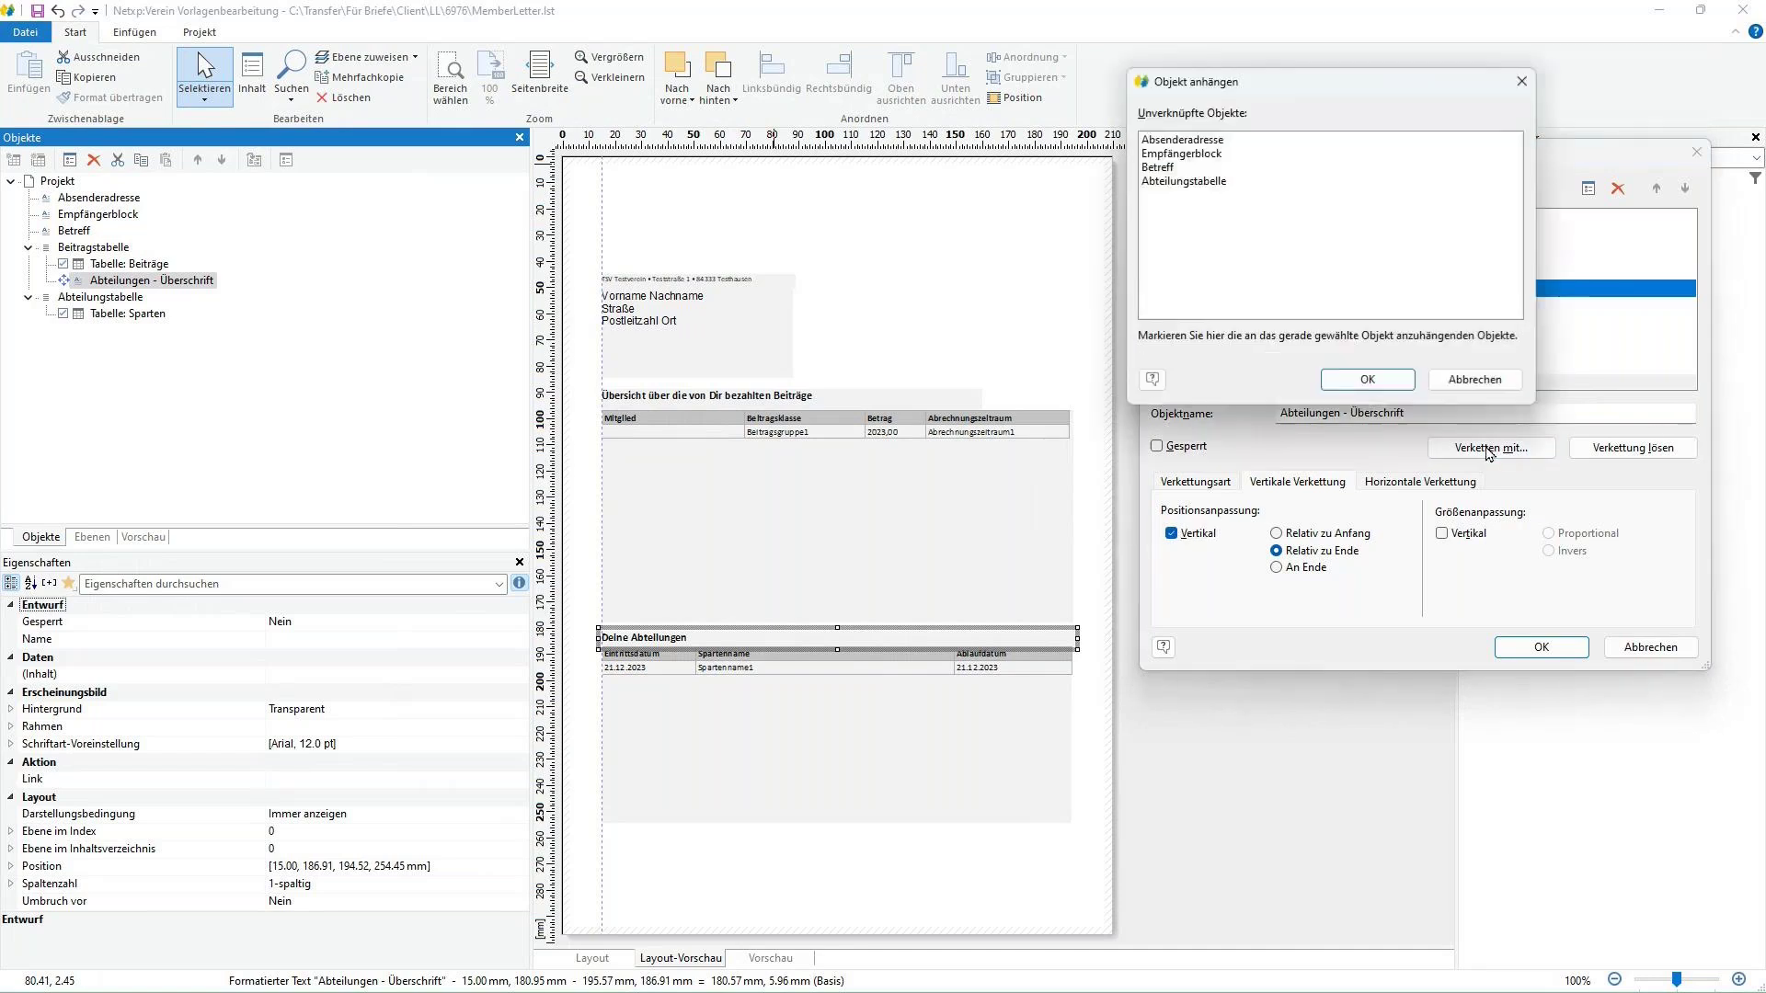
{"action": "left_click", "coordinate": [1163, 181]}
{"action": "left_click", "coordinate": [1328, 379]}
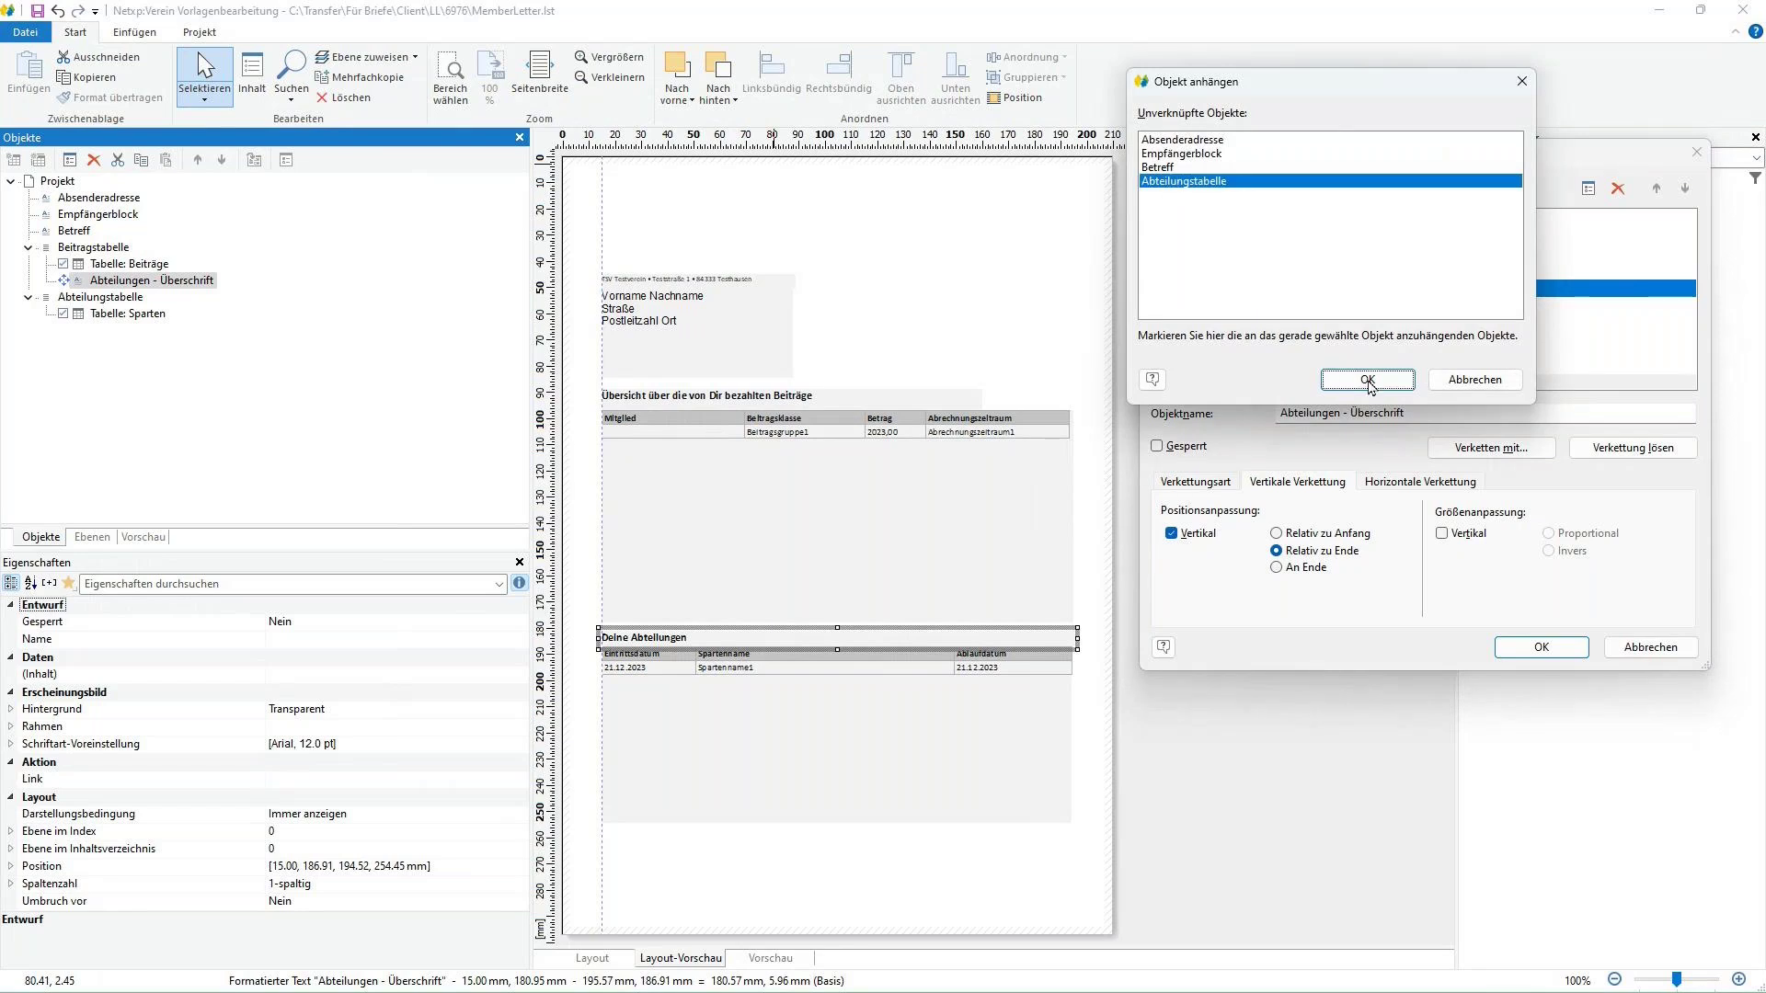
{"action": "left_click", "coordinate": [1281, 486]}
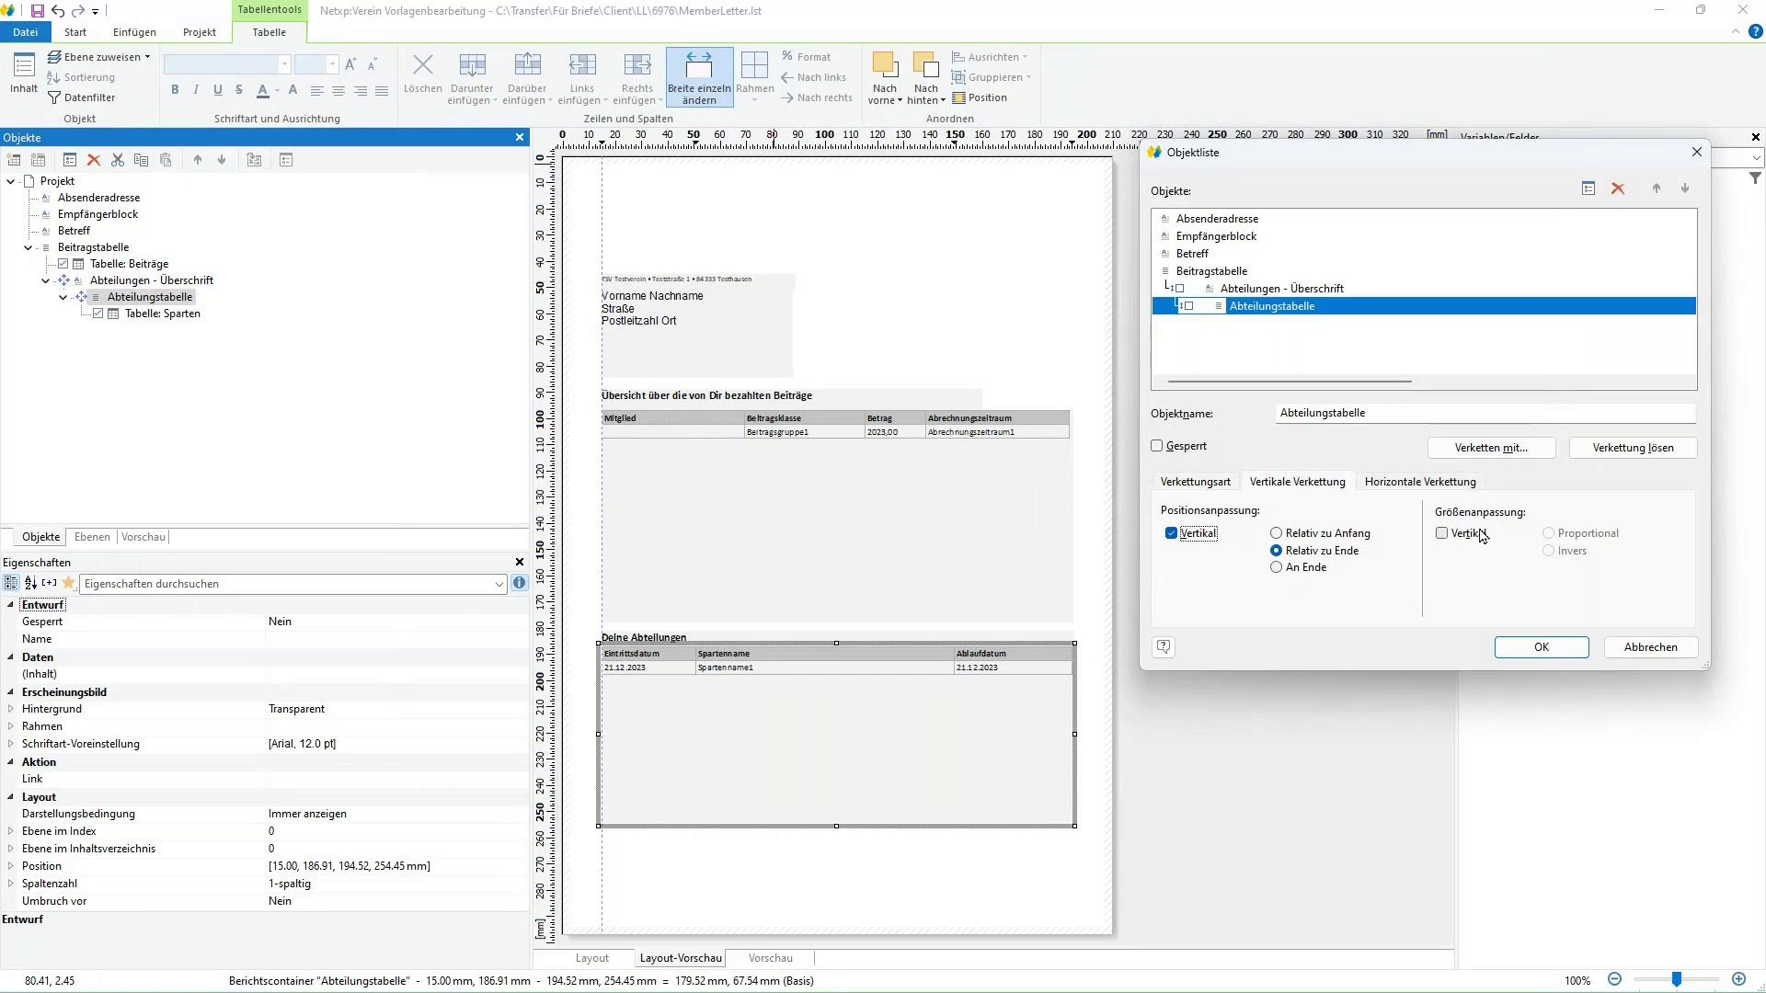
{"action": "left_click", "coordinate": [1541, 648]}
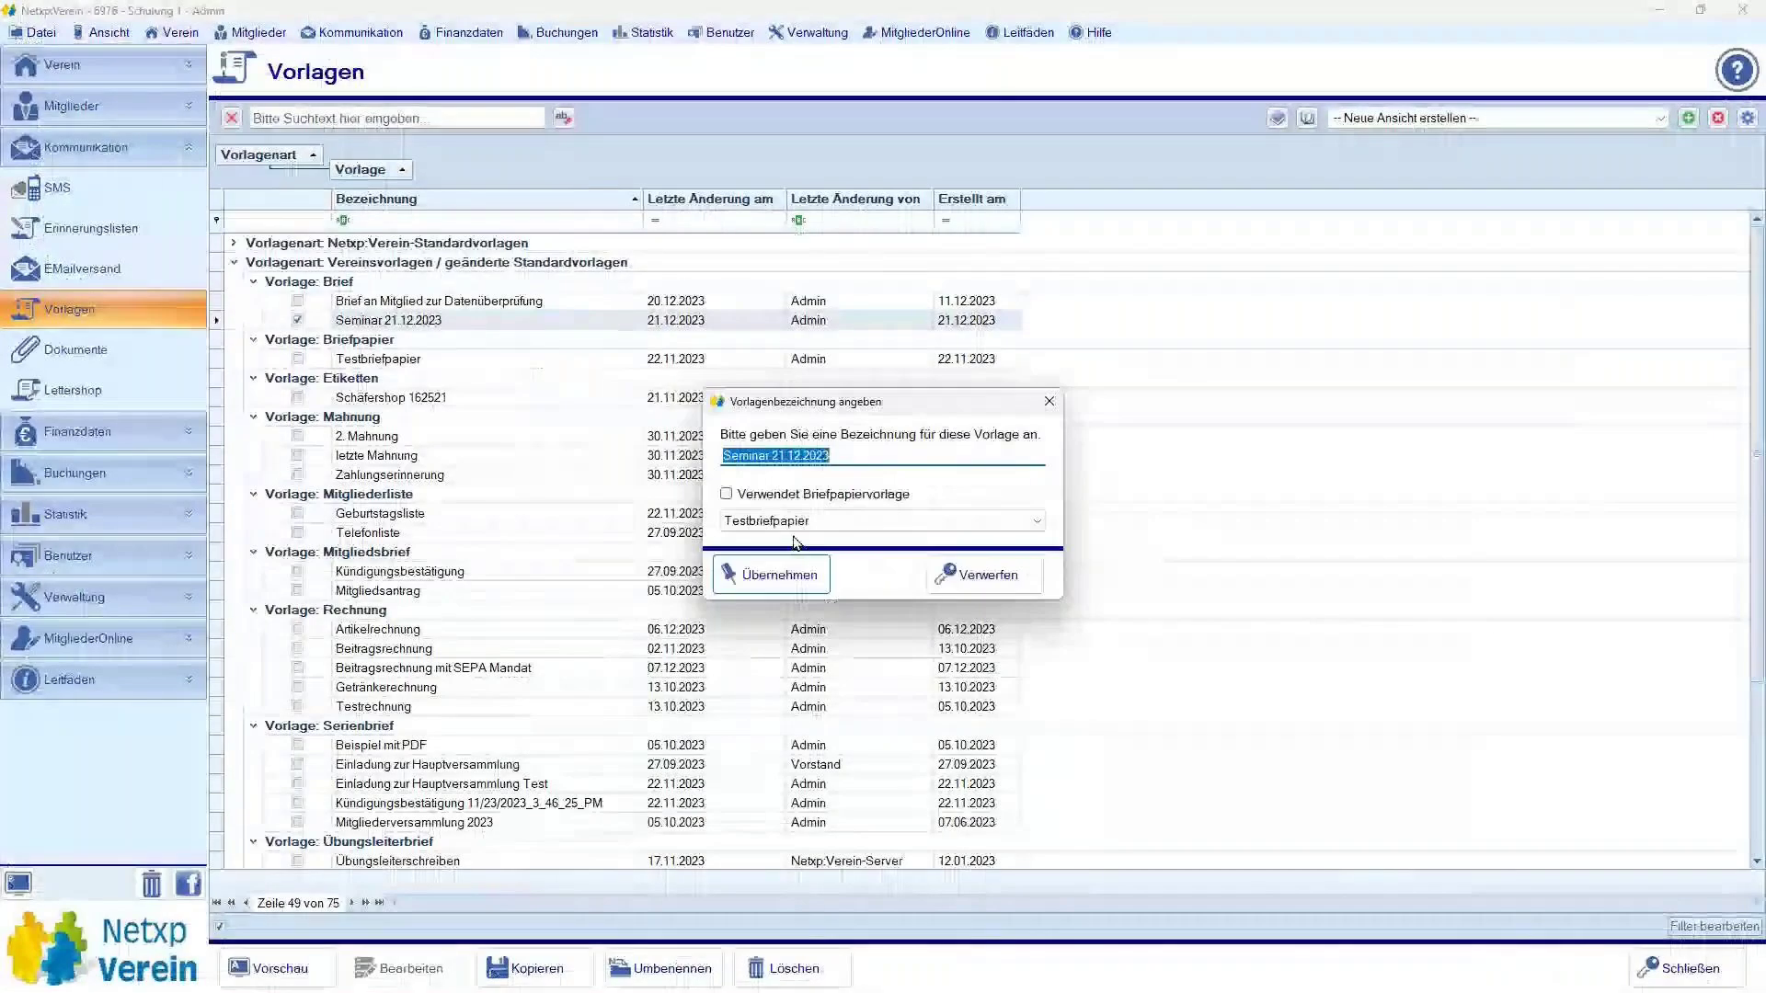
{"action": "left_click", "coordinate": [779, 576]}
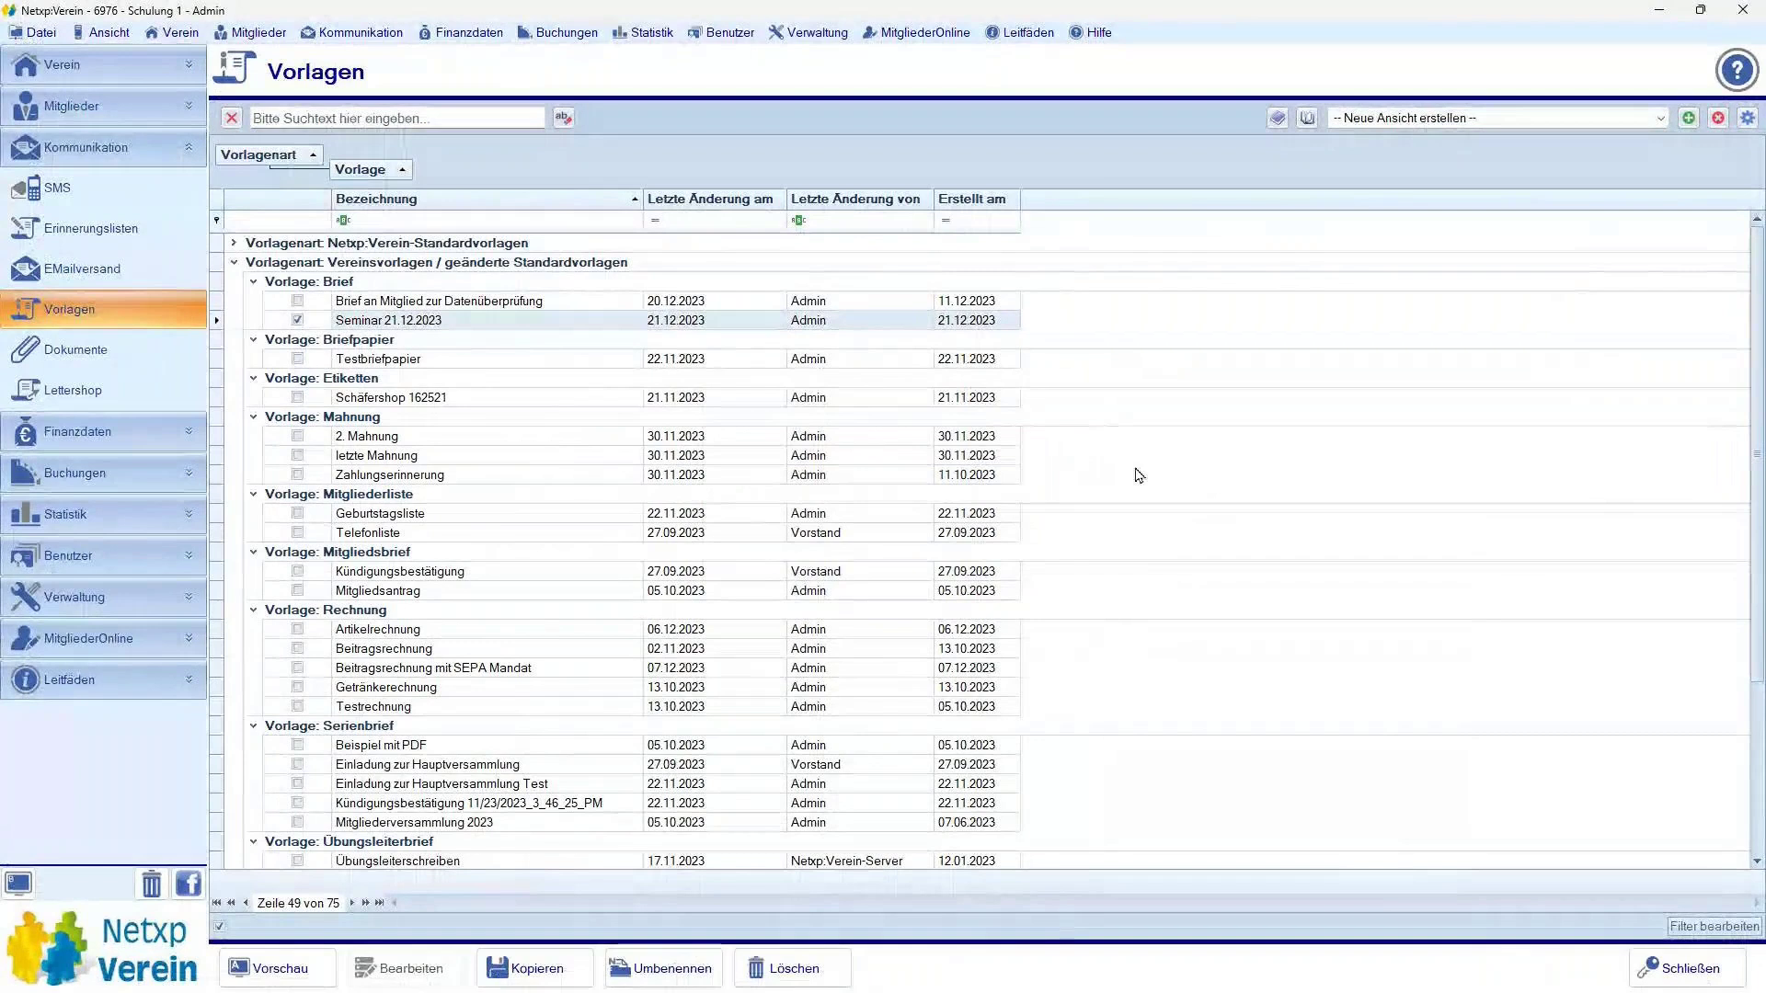
- Open the Mitgliederliste and select the first eight members
{"action": "left_click", "coordinate": [64, 107]}
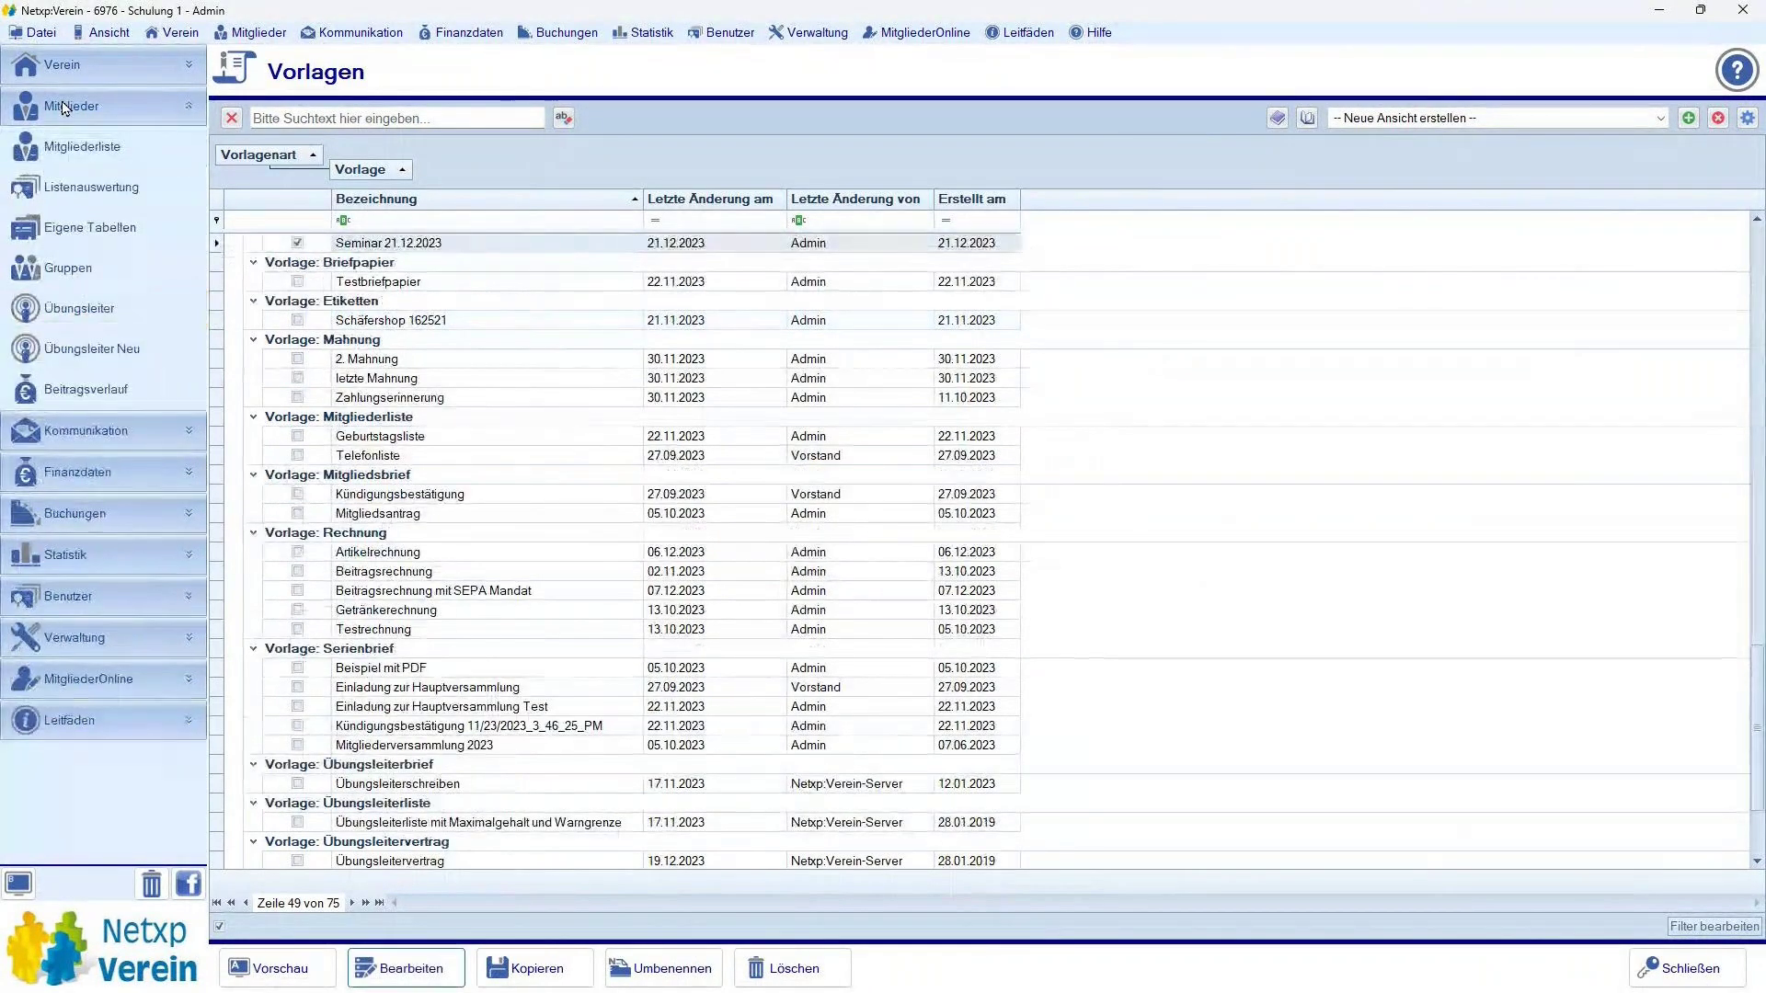
{"action": "left_click", "coordinate": [82, 146]}
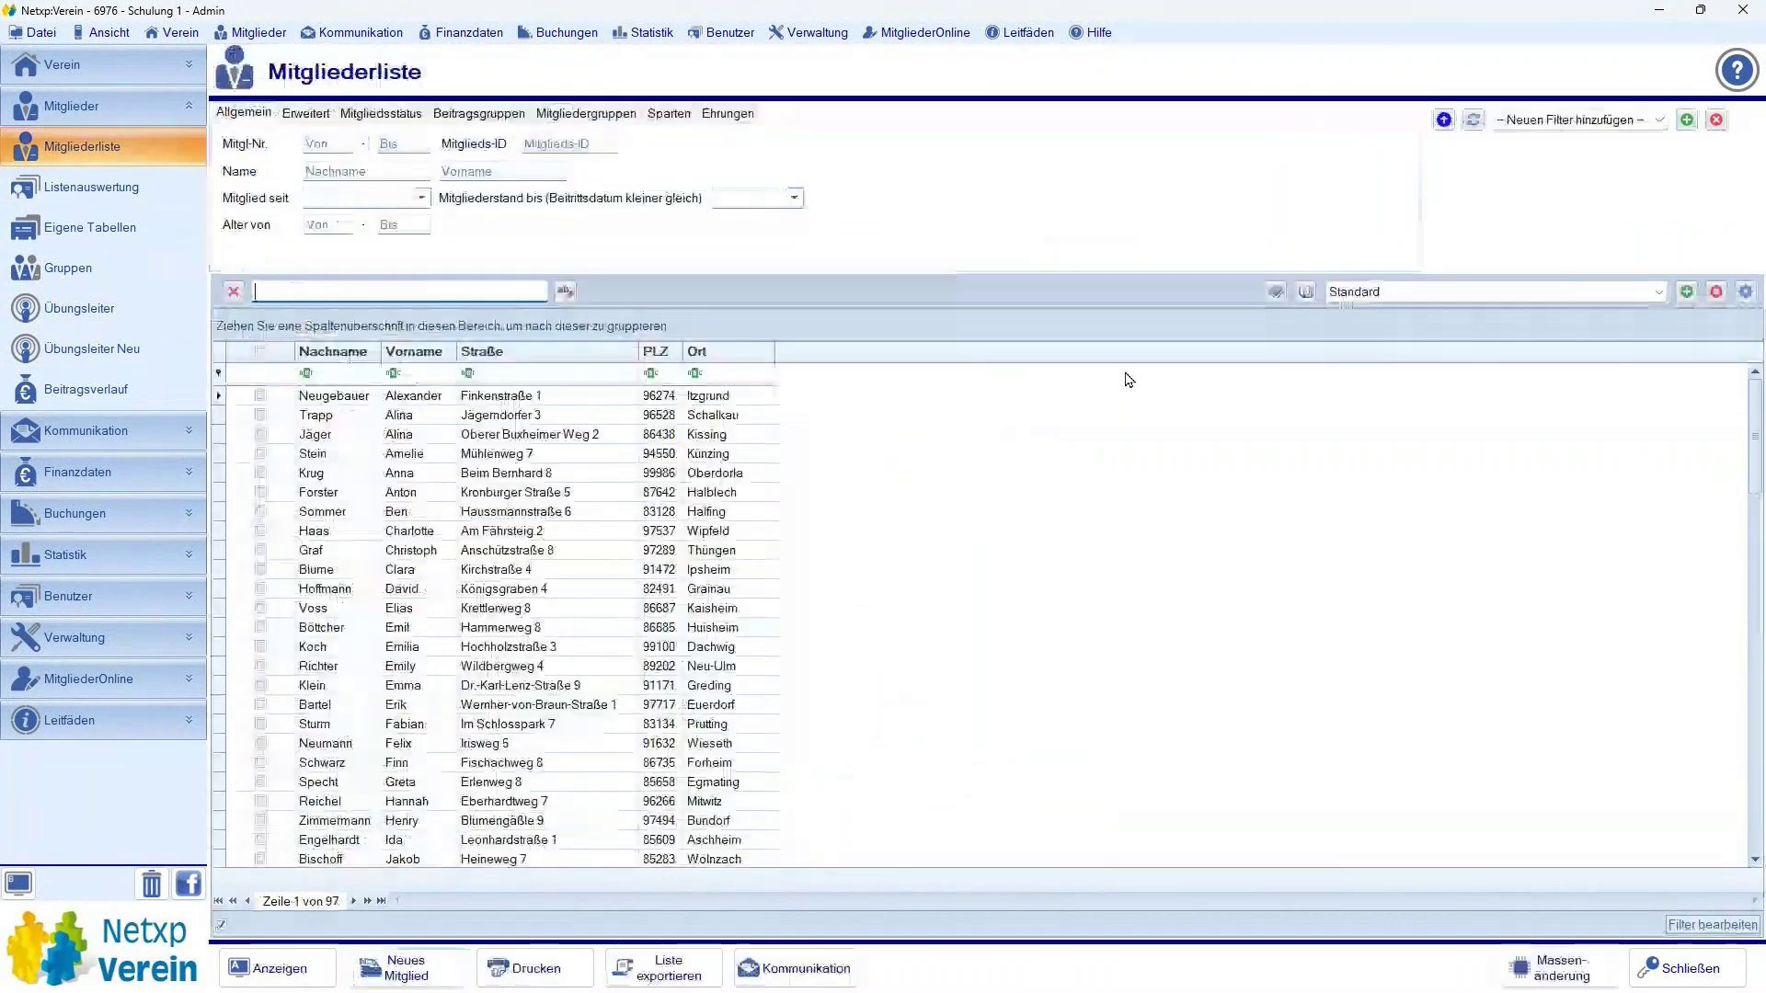
{"action": "left_click_drag", "start_coordinate": [260, 395], "coordinate": [261, 530]}
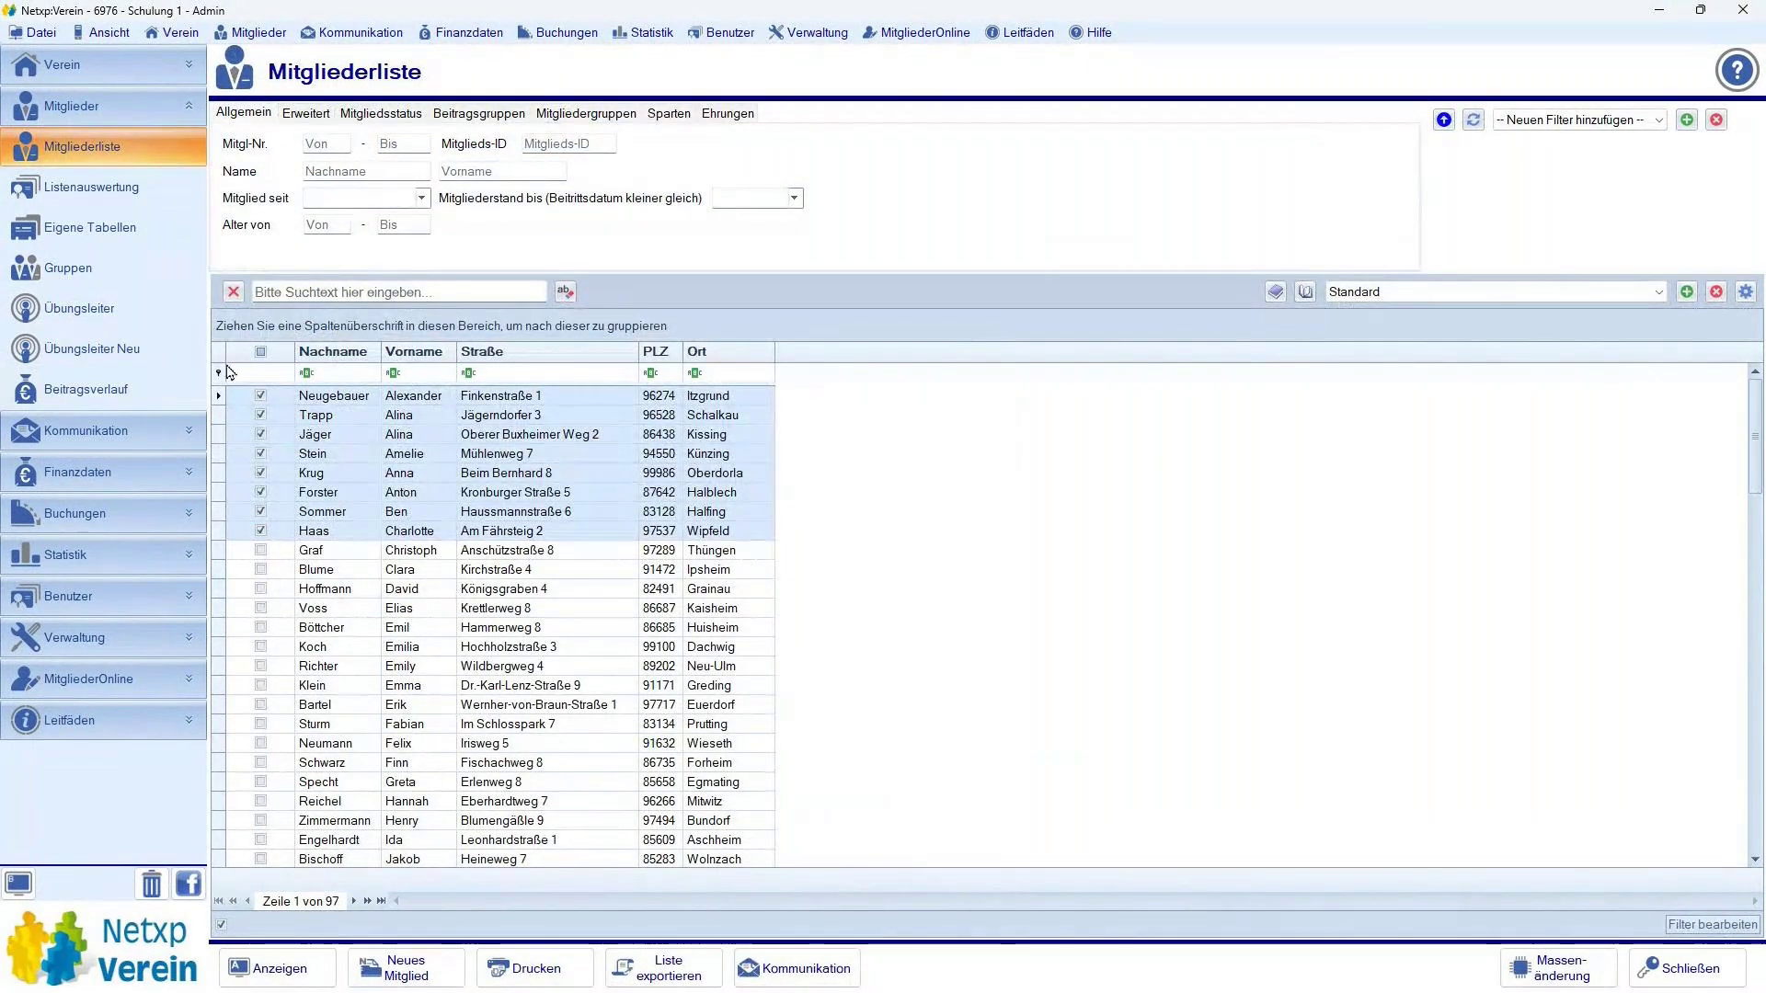
- Start a print of type Brief (Vorlagendesigner) using only the selected members
{"action": "left_click", "coordinate": [524, 968]}
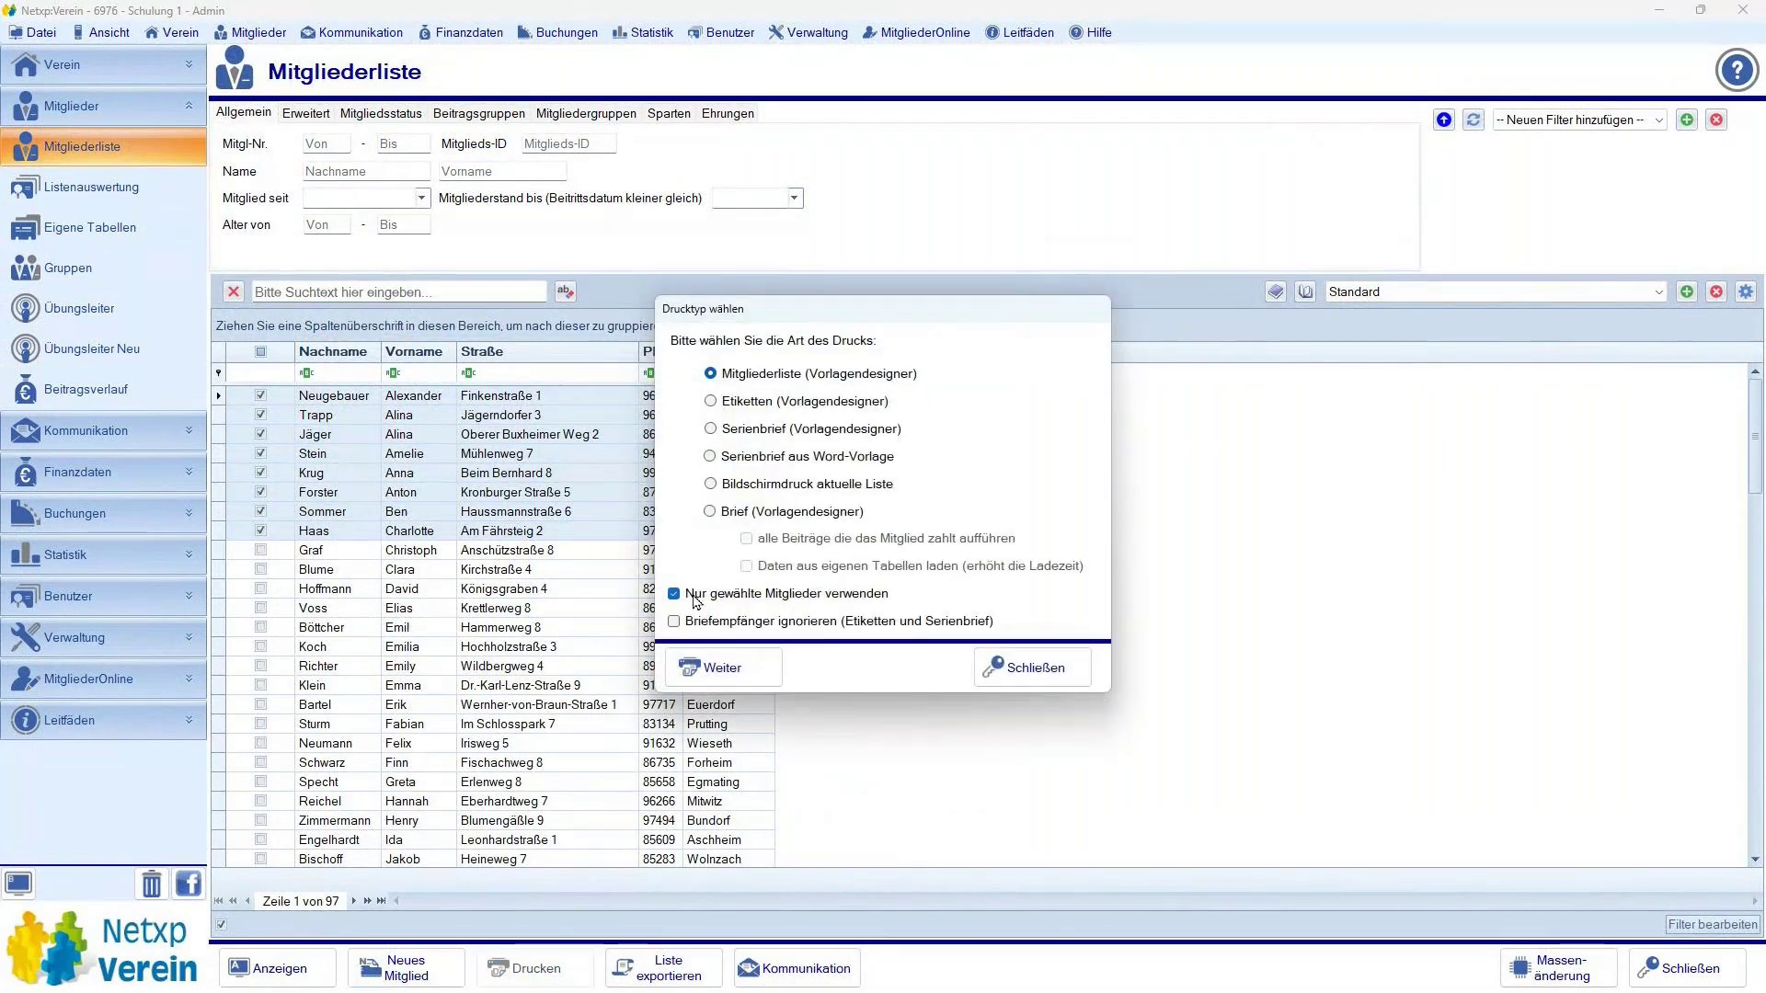
{"action": "left_click", "coordinate": [786, 511]}
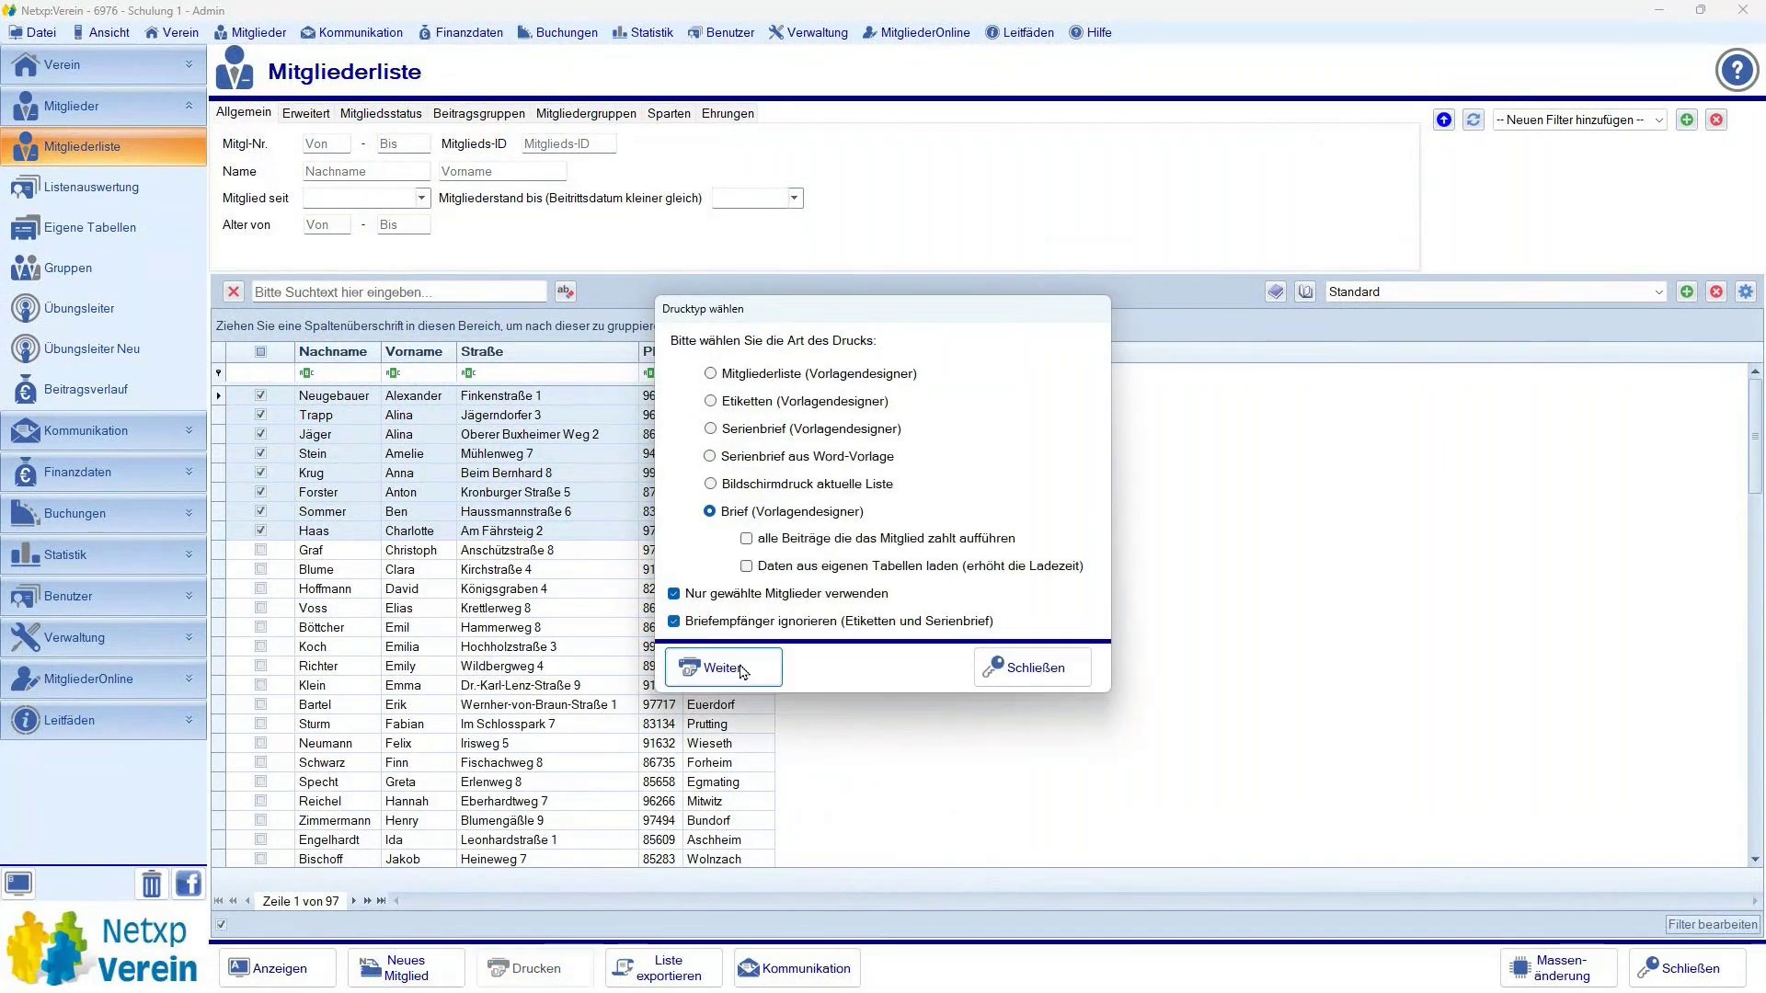
{"action": "left_click", "coordinate": [727, 669]}
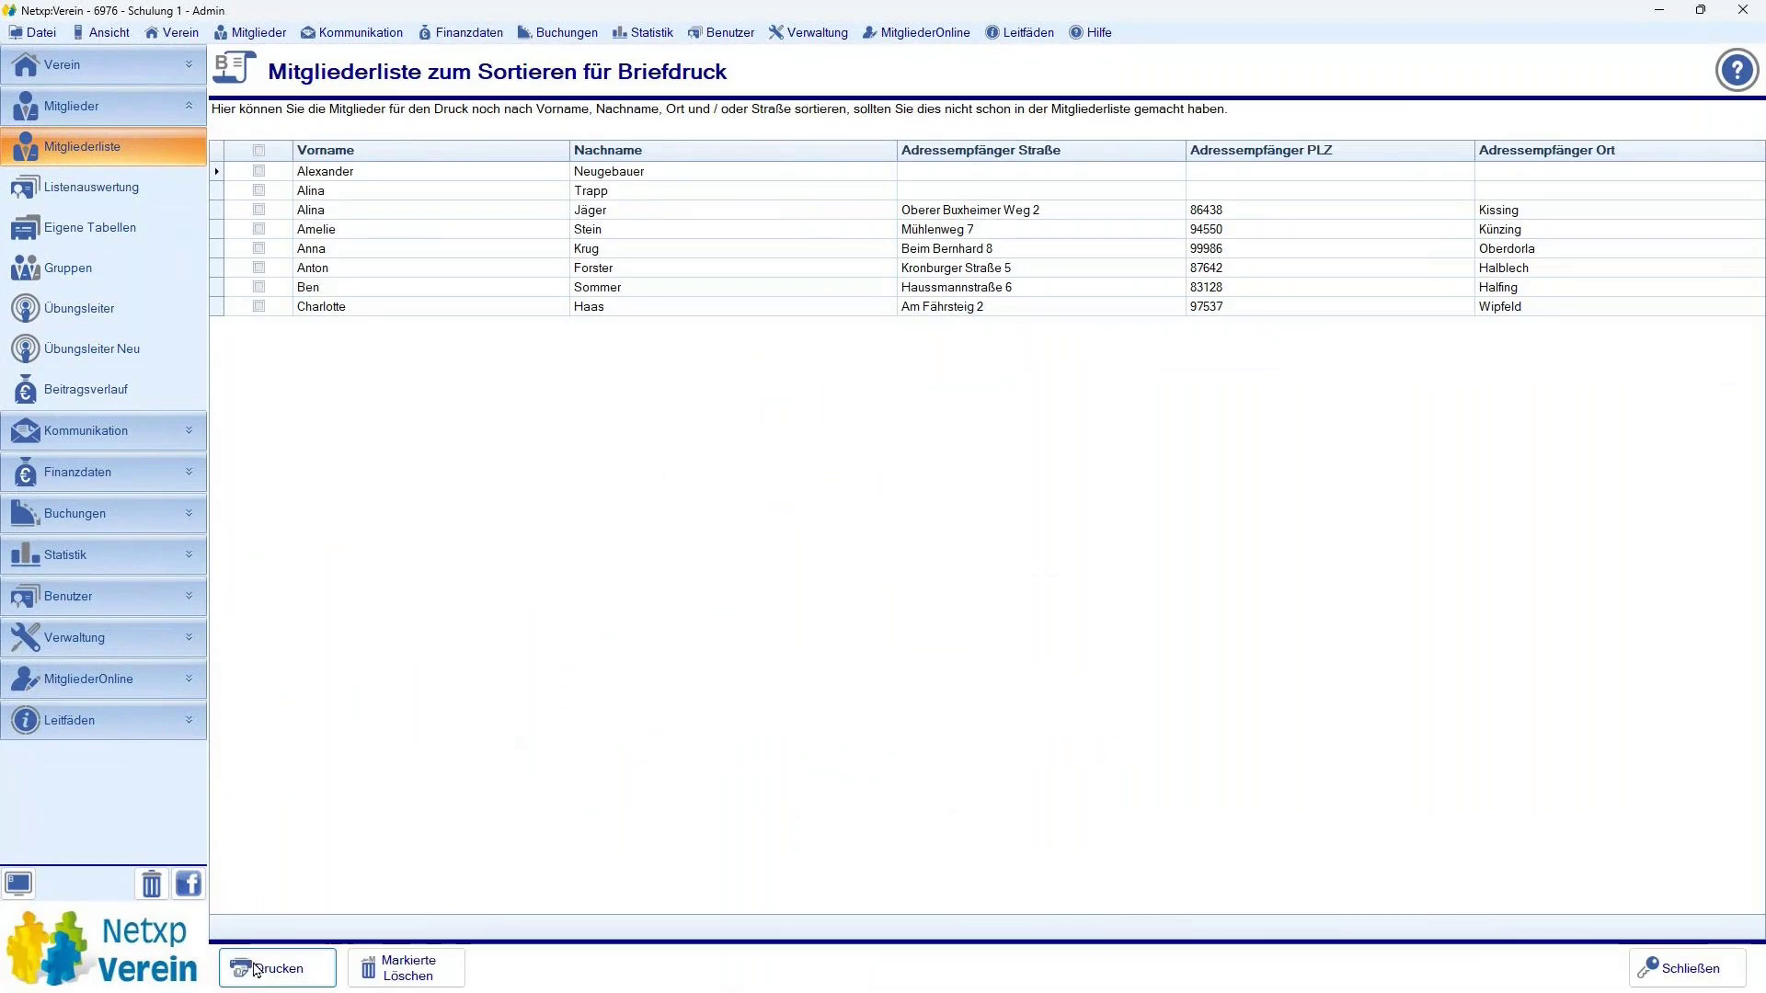
- Print the sorted member list with the template Seminar 21.12.2023 and output the letters to the Vorschau
{"action": "left_click", "coordinate": [928, 575]}
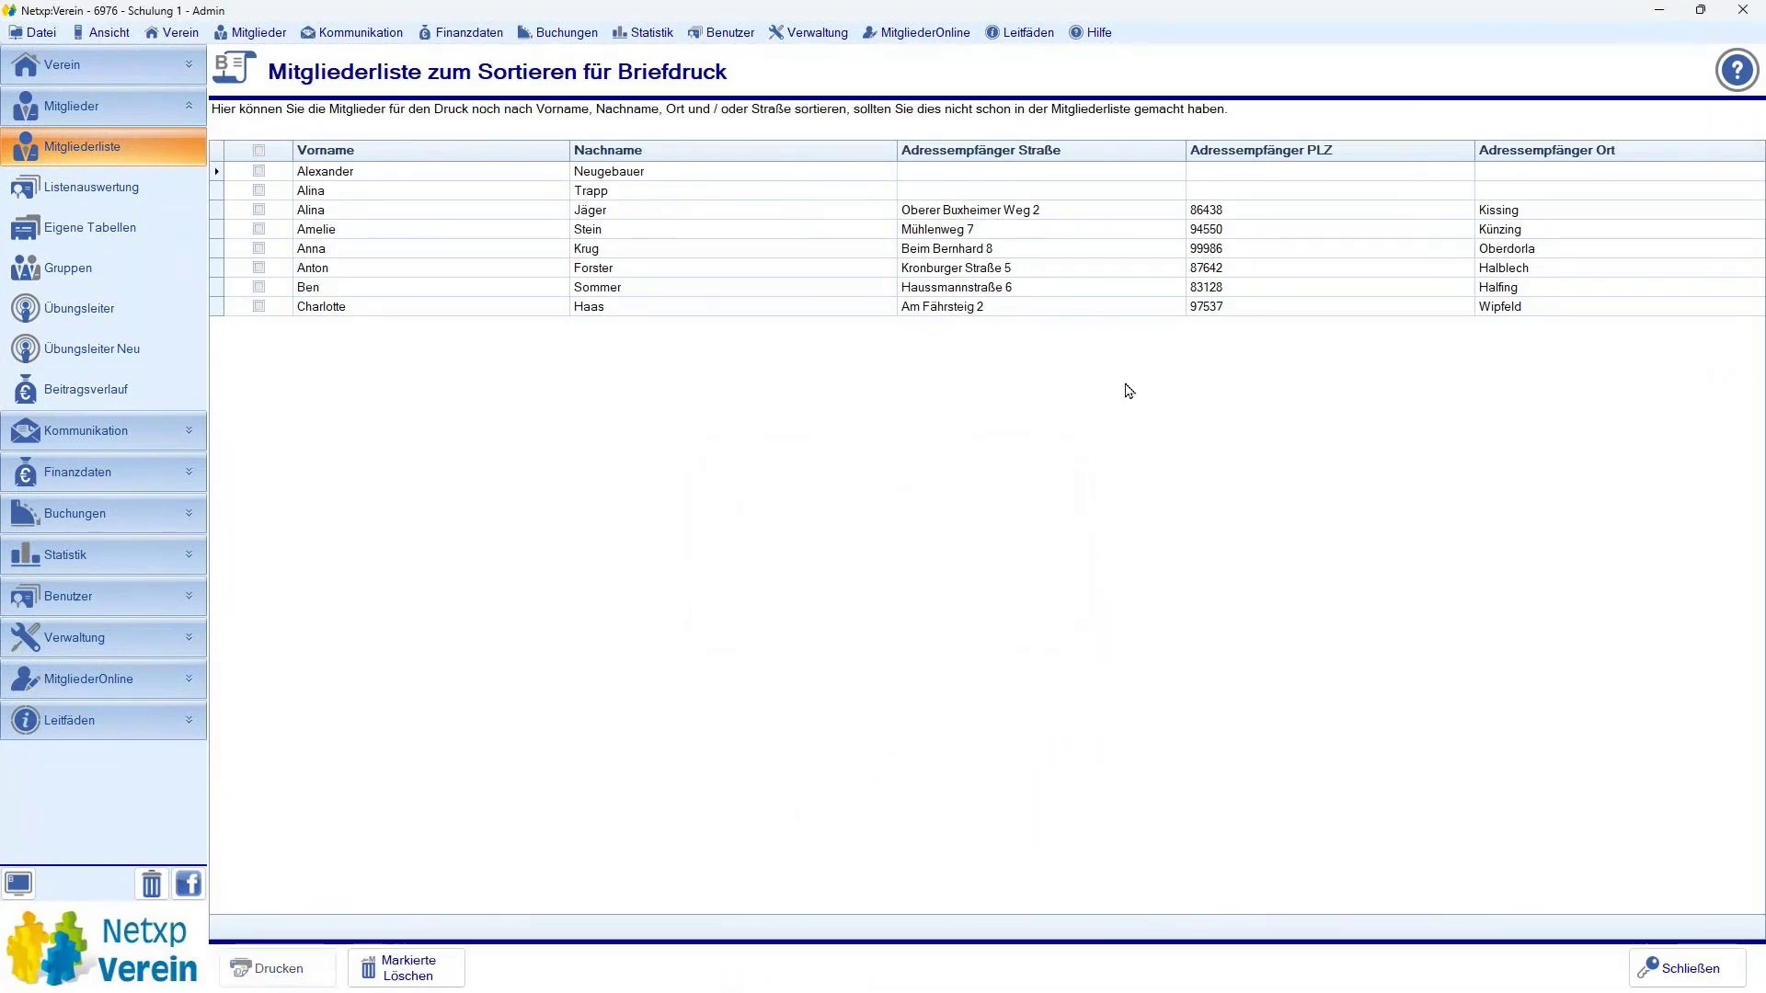
{"action": "left_click", "coordinate": [925, 209]}
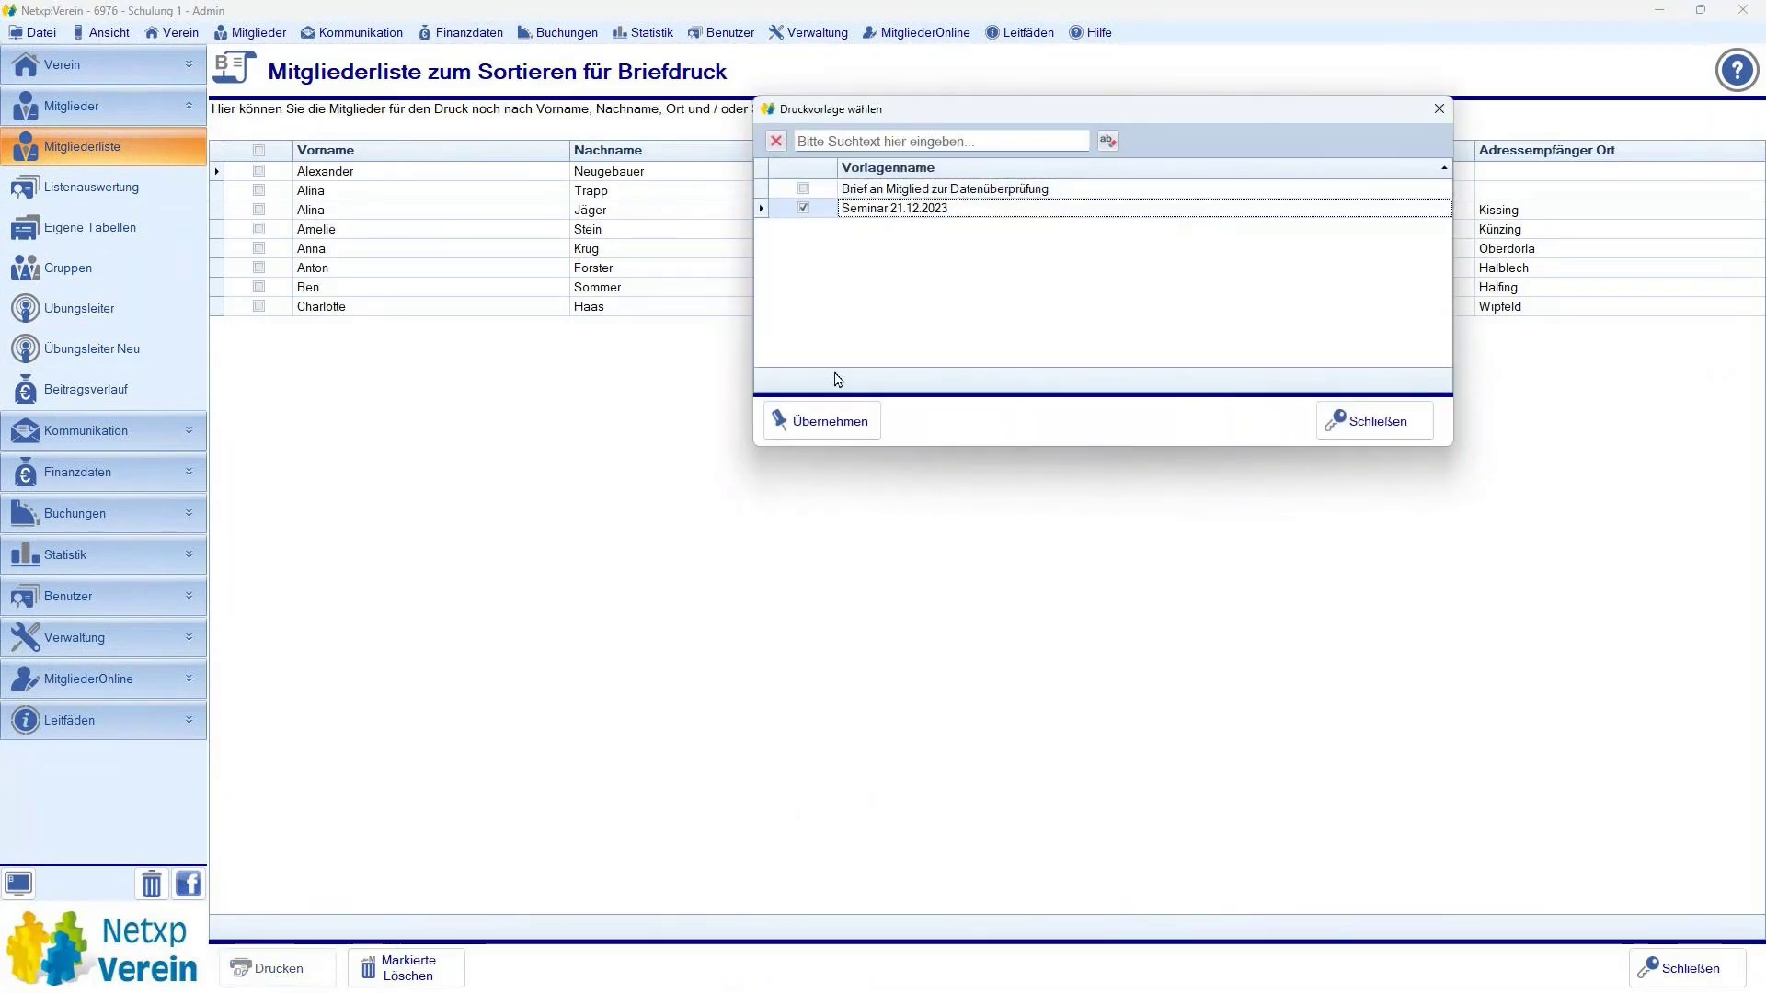
{"action": "left_click", "coordinate": [831, 419]}
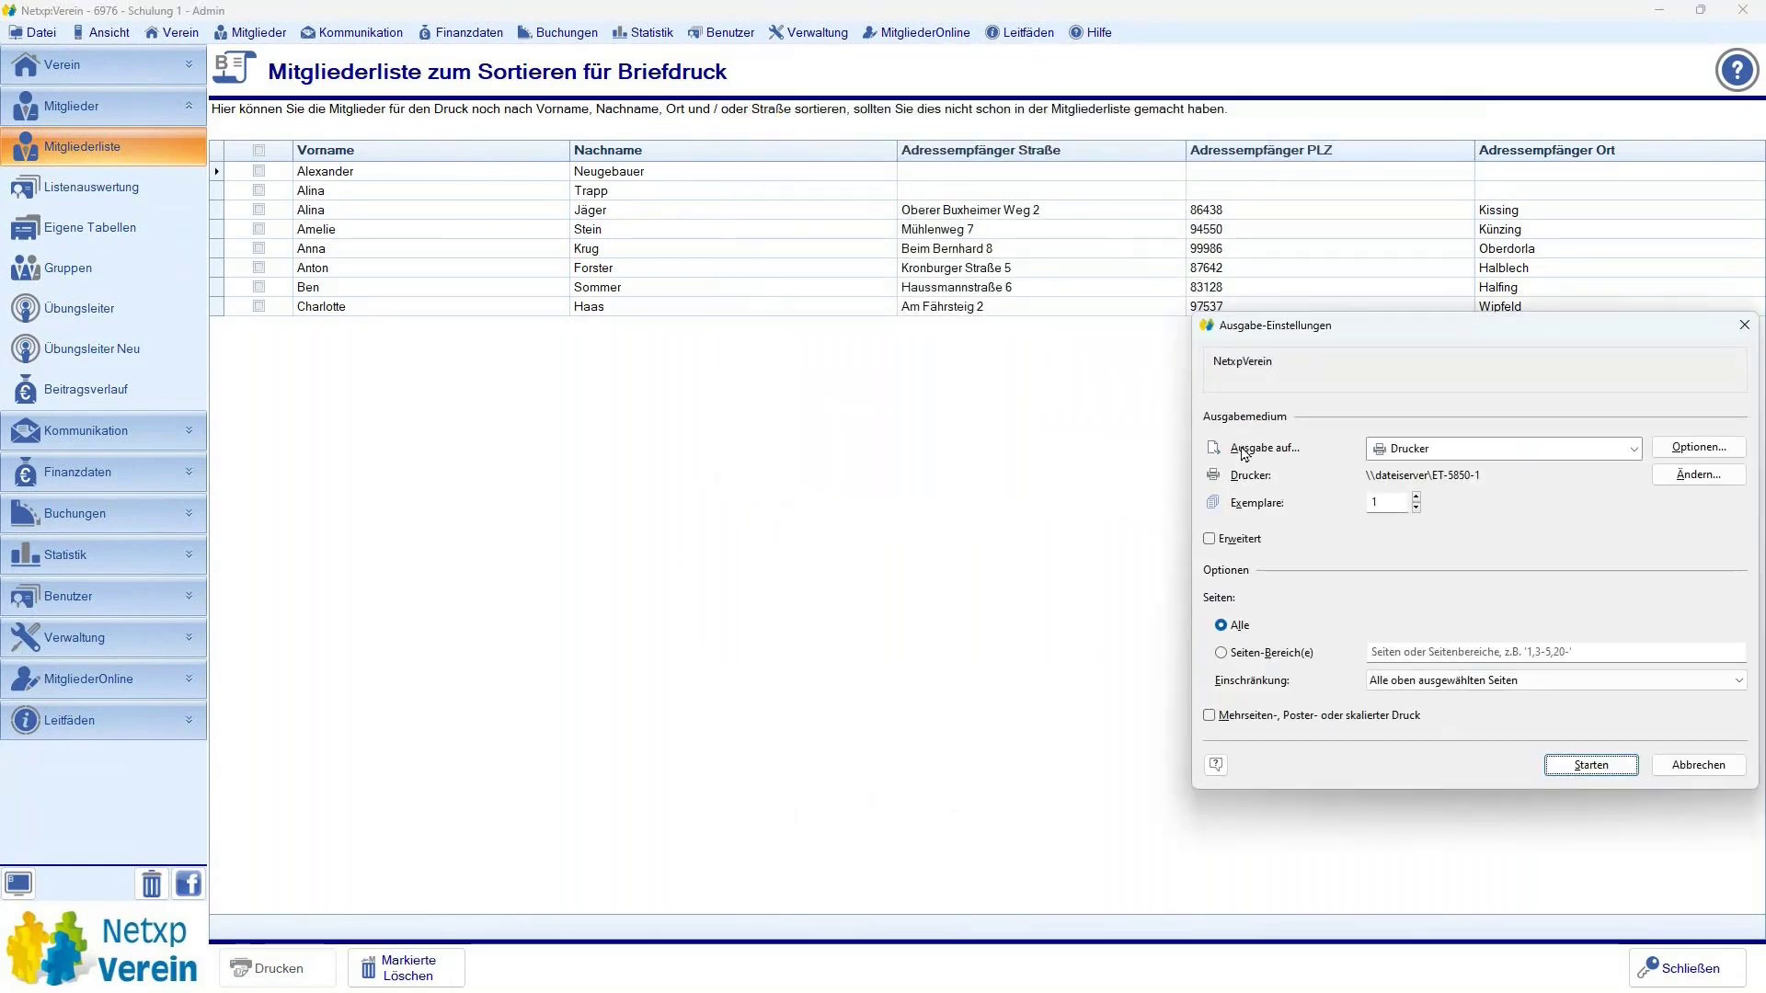
{"action": "left_click", "coordinate": [1380, 456]}
{"action": "left_click", "coordinate": [1398, 480]}
{"action": "key", "text": "Return"}
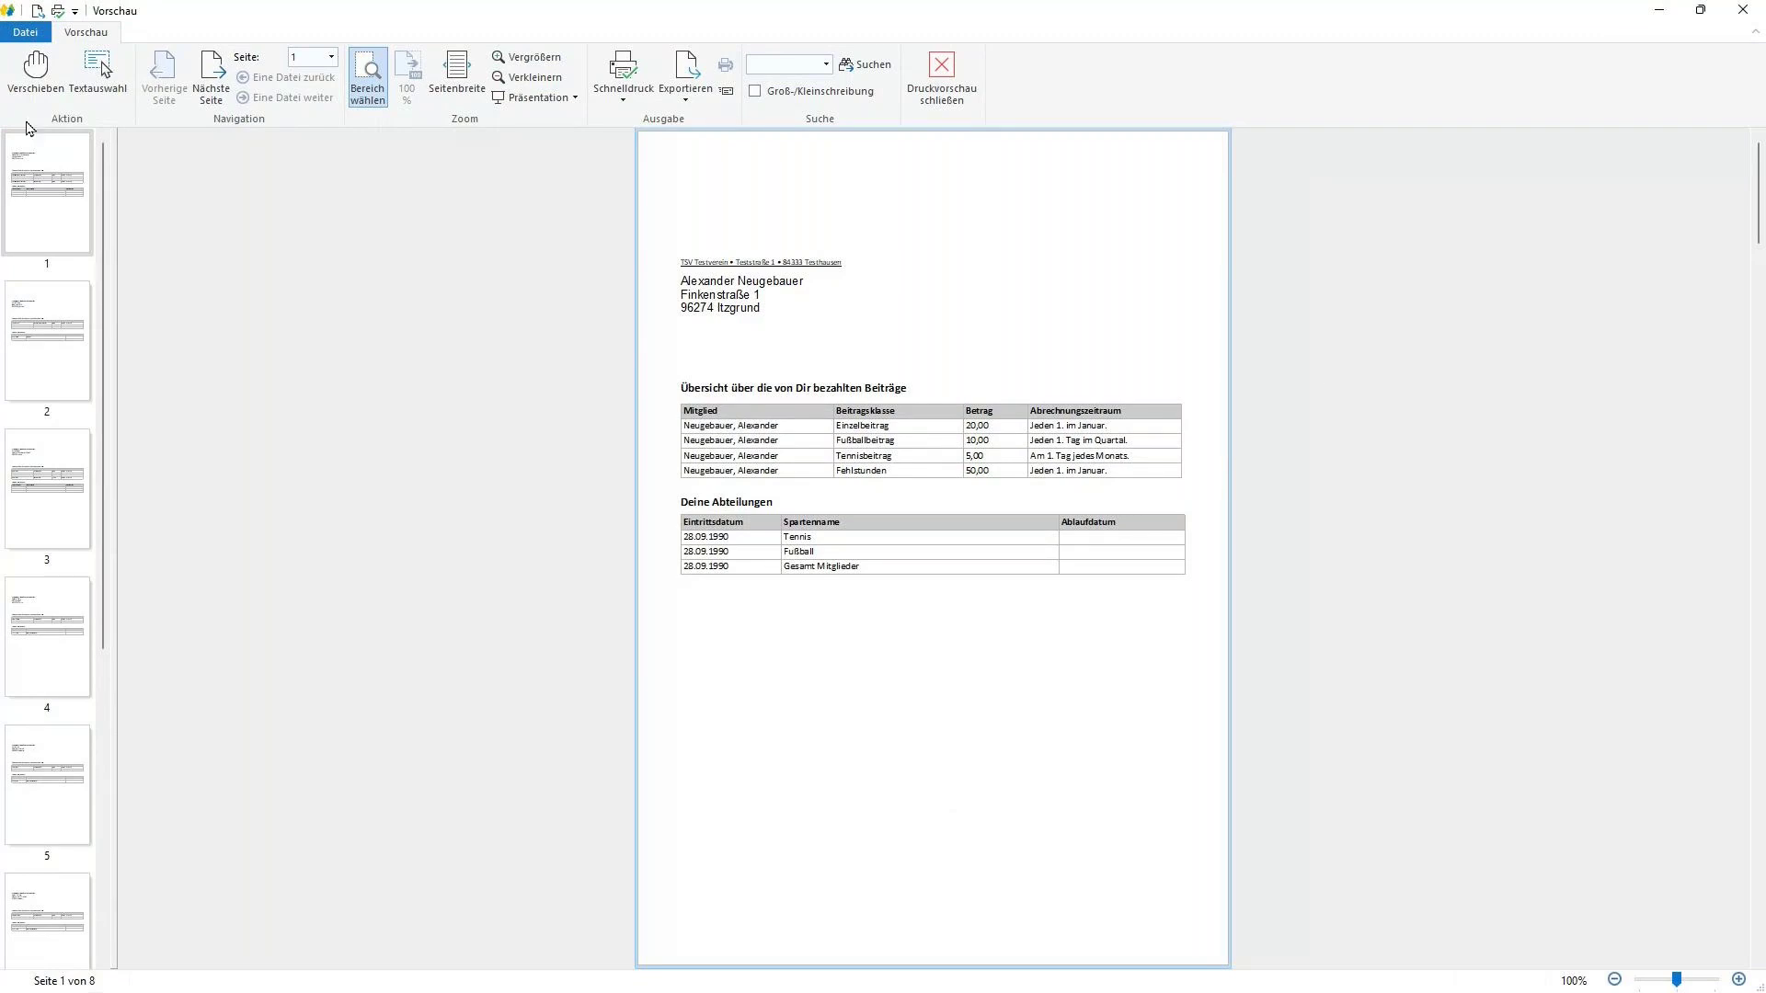
- Page through the previewed letters and examine how the Abteilungen heading and table sit below each member's Beiträge table
{"action": "key", "text": "Page_Down"}
{"action": "key", "text": "Page_Down"}
{"action": "key", "text": "Page_Down"}
{"action": "key", "text": "Page_Down"}
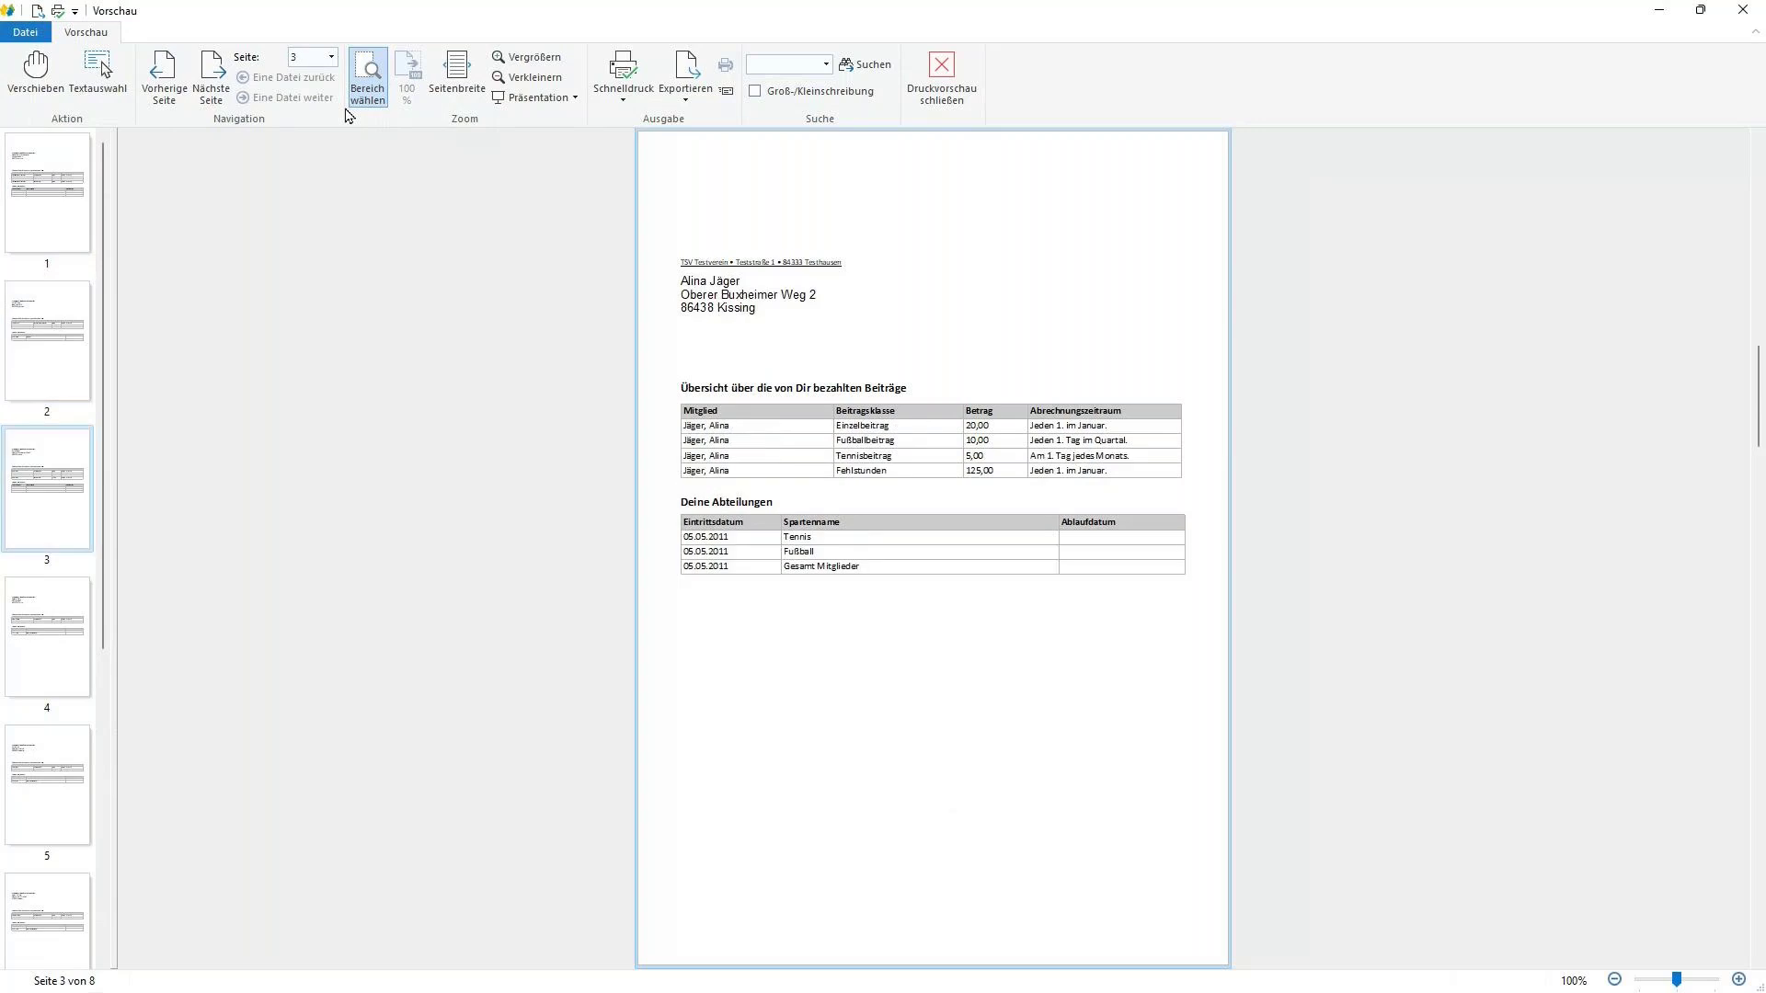
{"action": "key", "text": "Page_Down"}
{"action": "key", "text": "Page_Down"}
{"action": "key", "text": "Page_Down"}
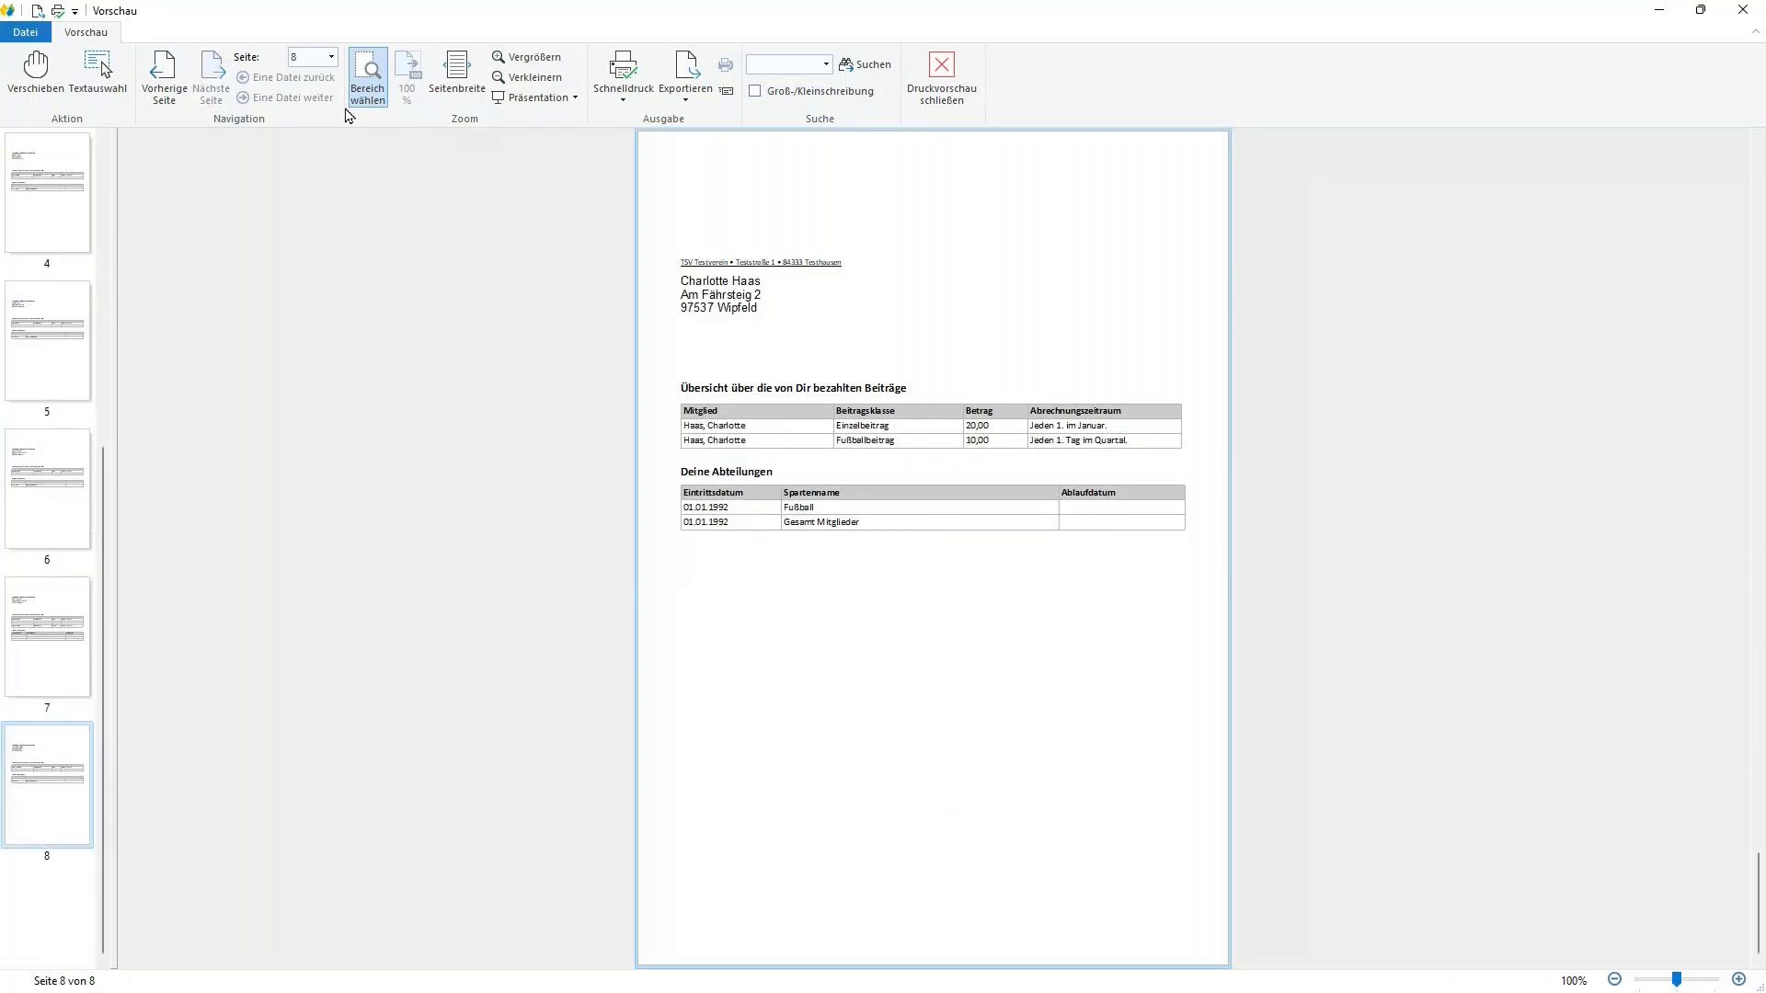
{"action": "key", "text": "Page_Up"}
{"action": "key", "text": "Page_Up"}
{"action": "key", "text": "Page_Up"}
{"action": "key", "text": "Page_Up"}
{"action": "key", "text": "Page_Up"}
{"action": "key", "text": "Page_Up"}
{"action": "key", "text": "Page_Up"}
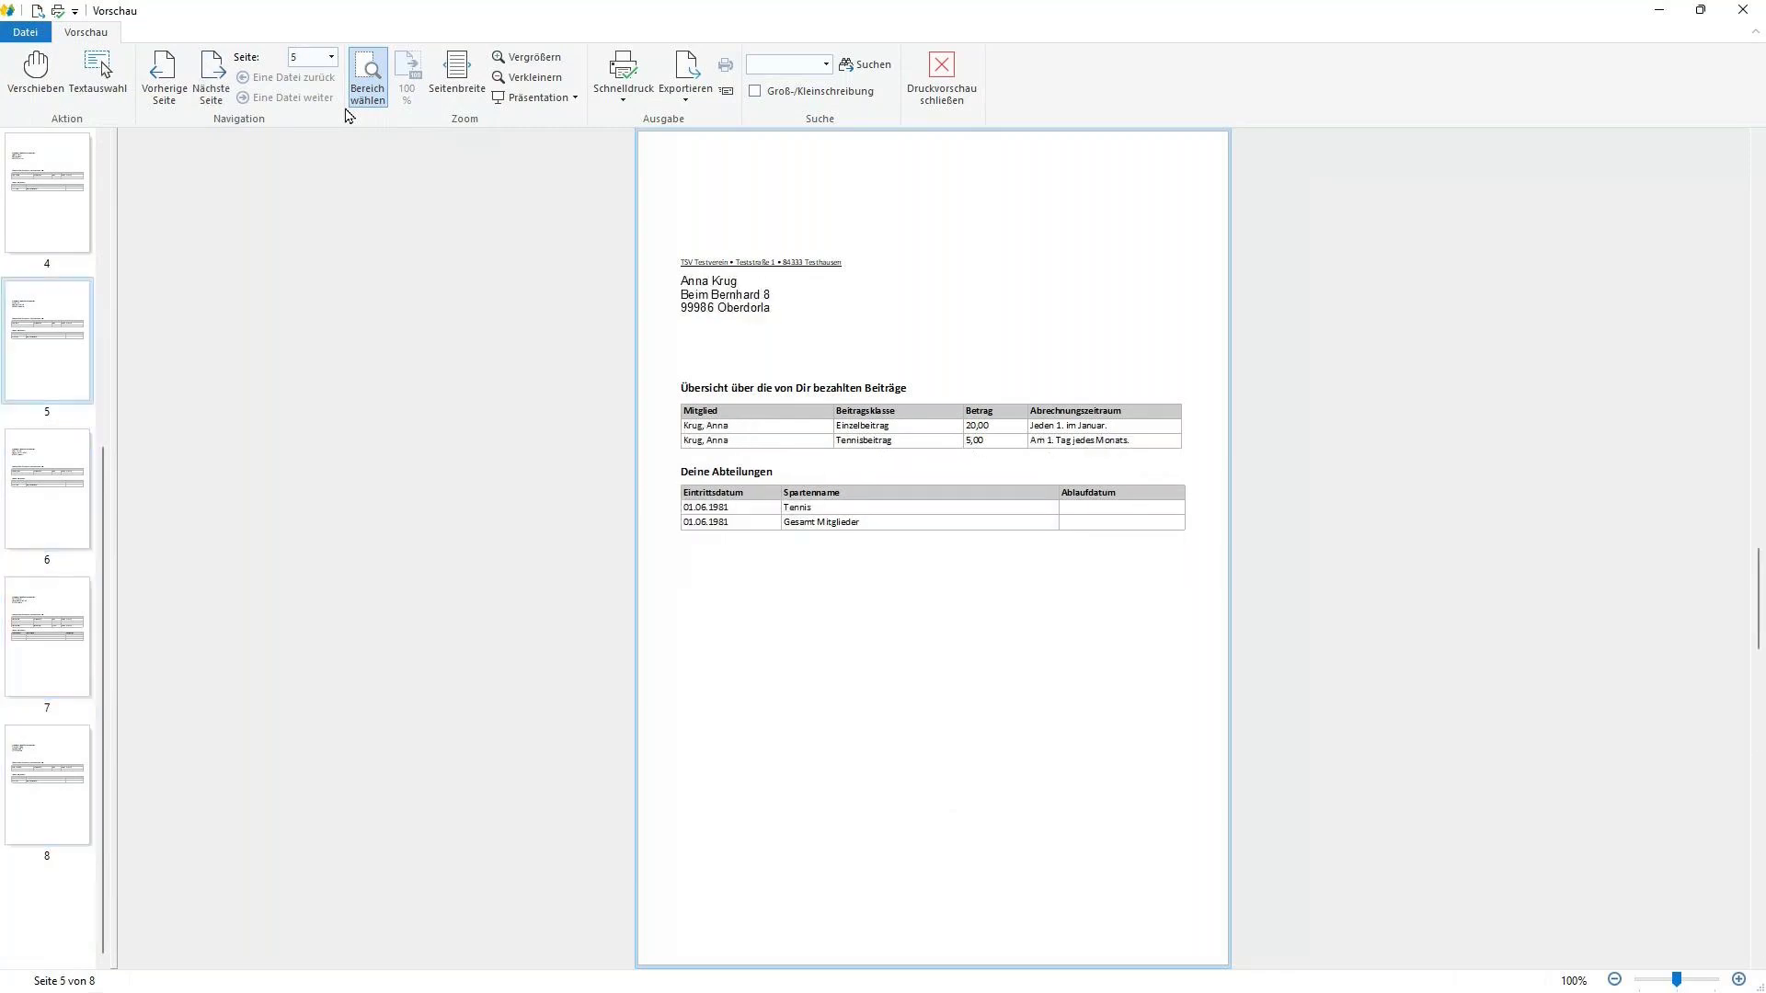